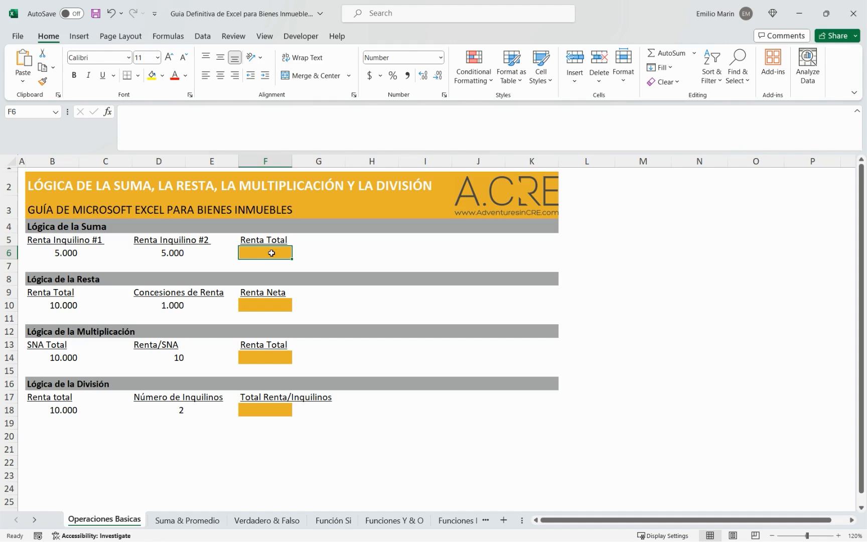
Enter the formula =B6+D6 in the Renta Total cell F6 to add both tenants' rents.
text(=)
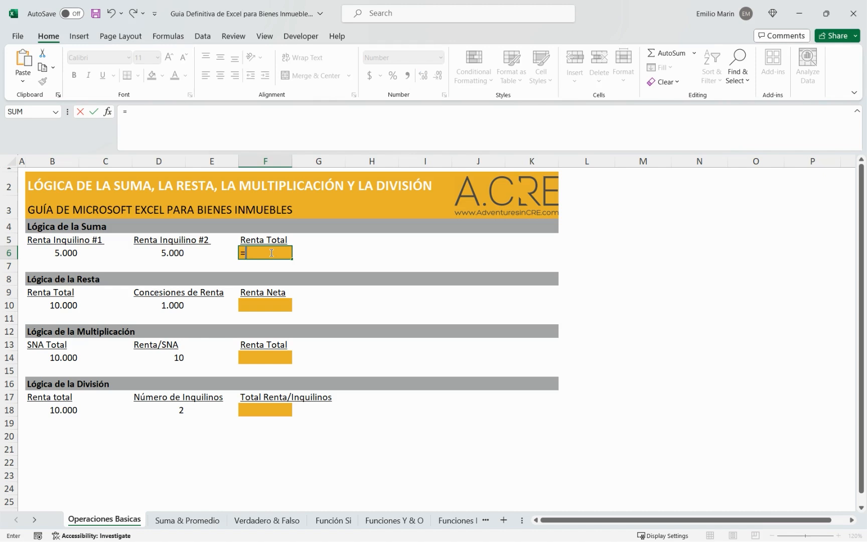
key(Left)
key(Left)
key(Left)
key(Left)
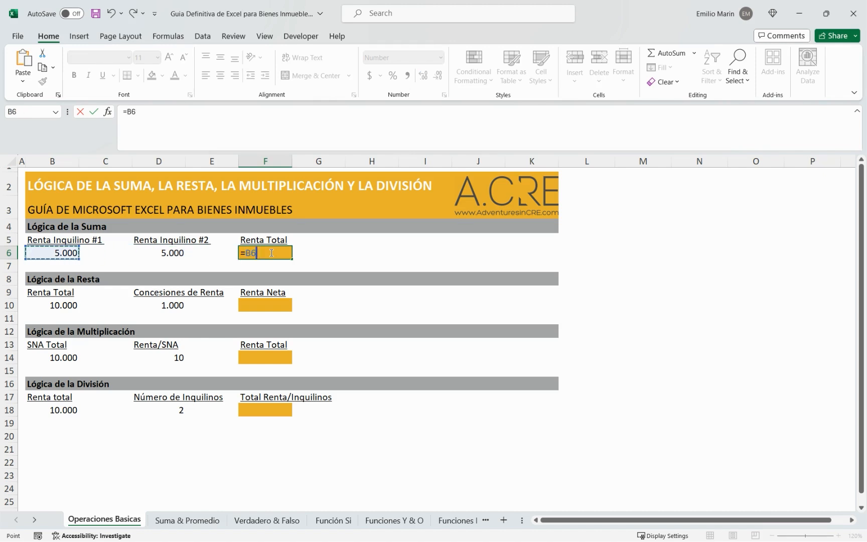
text(+)
key(Left)
key(Left)
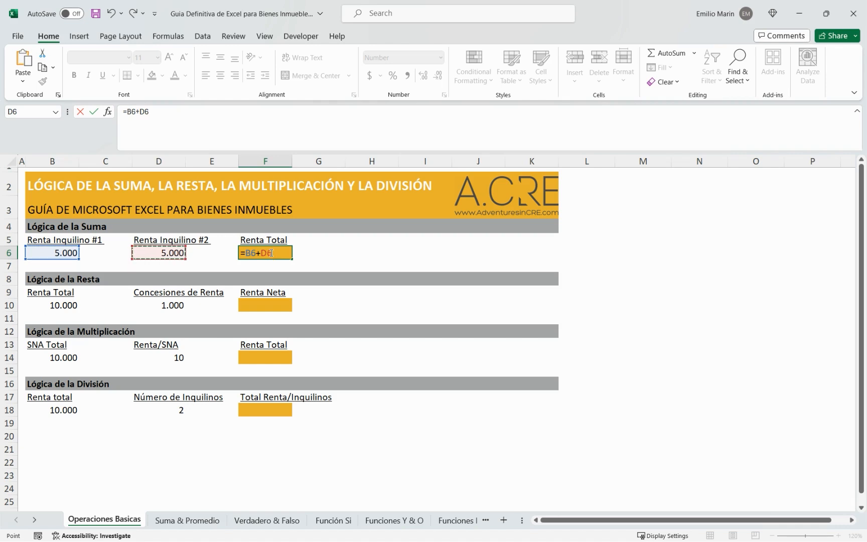
key(Return)
Enter the formula =B10-D10 in the Renta Neta cell F10 to subtract the rent concessions from total rent.
key(Down)
key(Down)
key(Down)
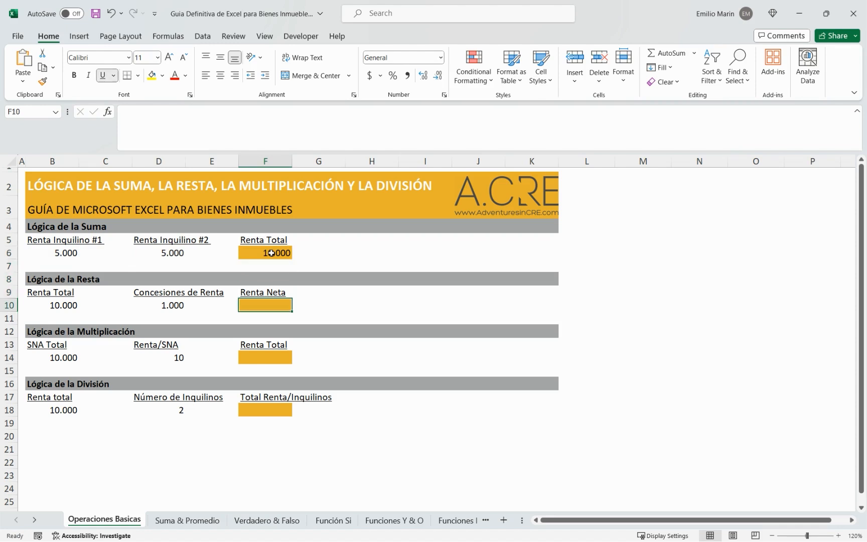
text(=)
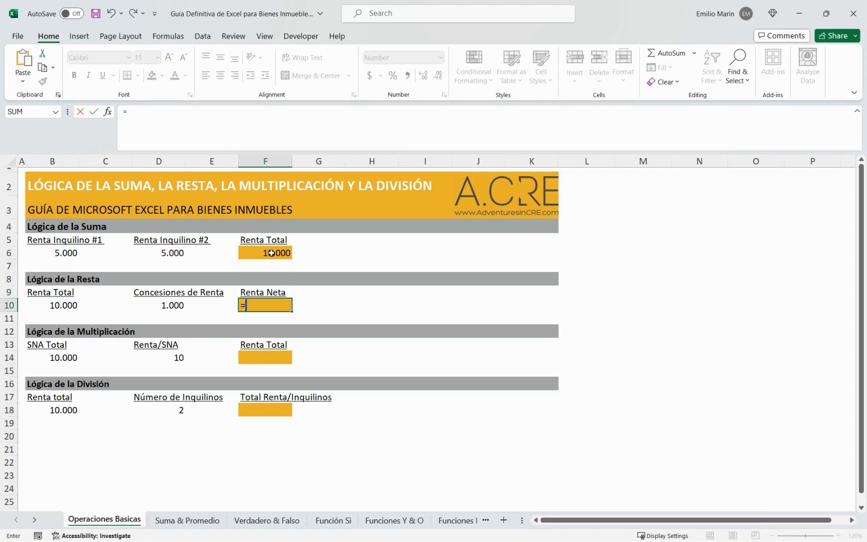
key(Left)
key(Left)
key(Left)
key(Left)
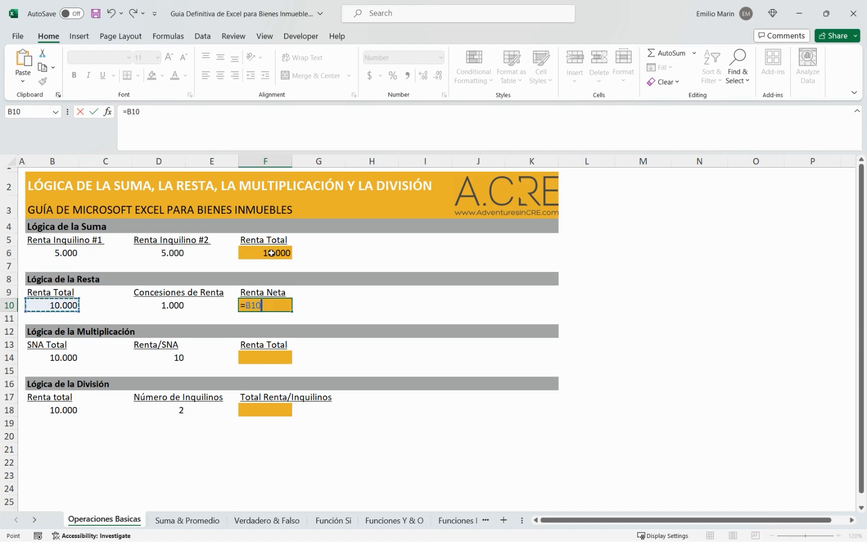
text(-)
key(Left)
key(Left)
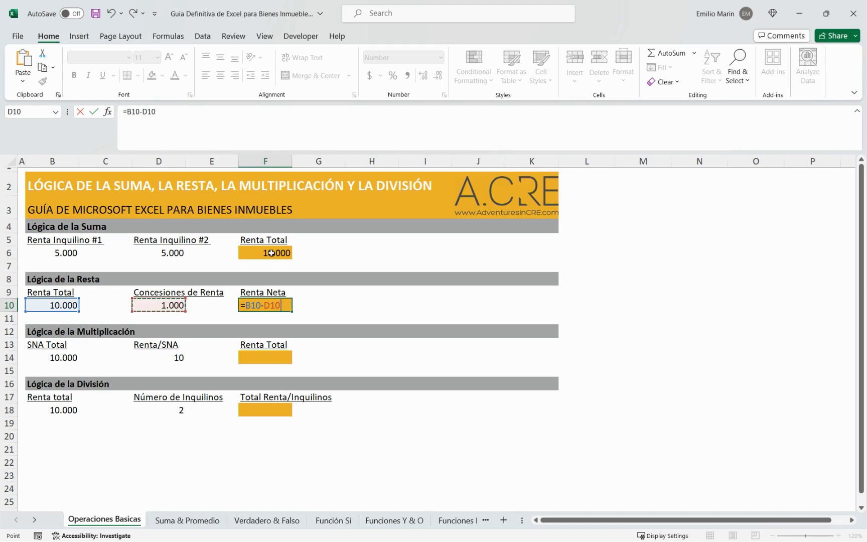
key(Return)
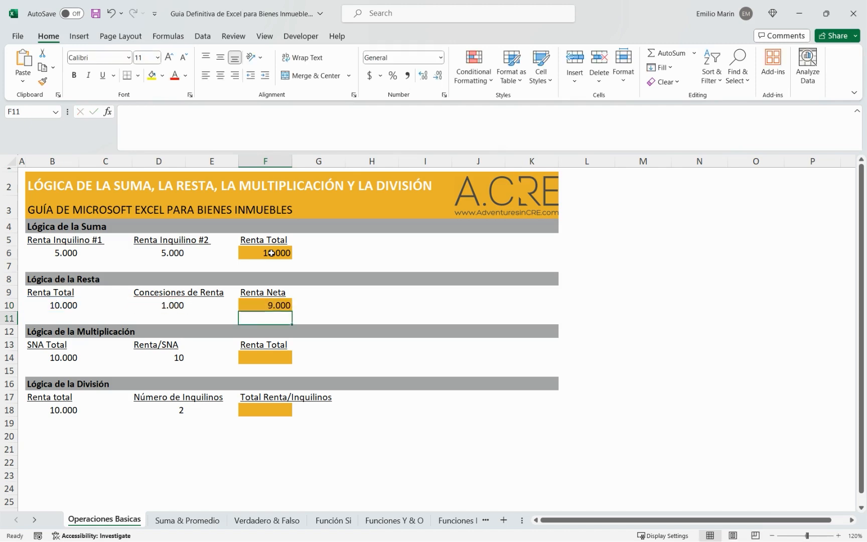
Enter the formula =B14*D14 in the Renta Total cell F14 to multiply SNA Total by Renta/SNA.
key(Down)
key(Down)
key(Down)
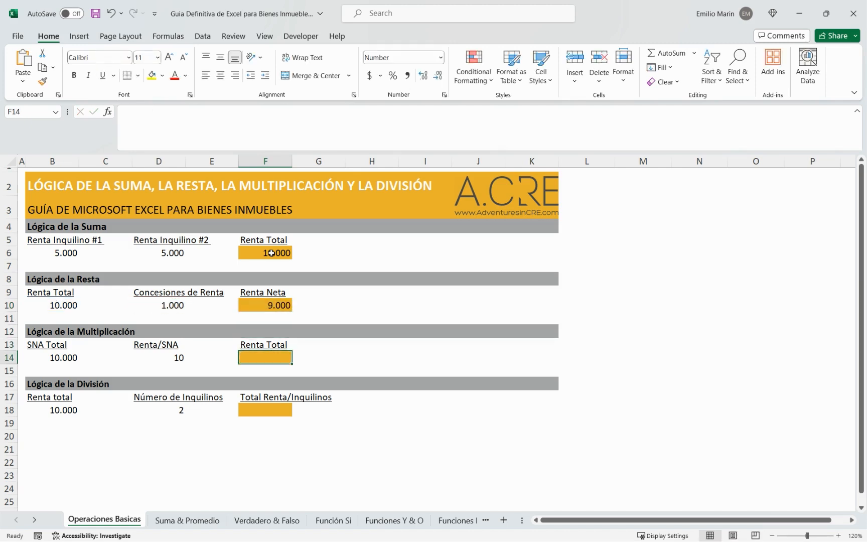
text(=)
key(Left)
key(Left)
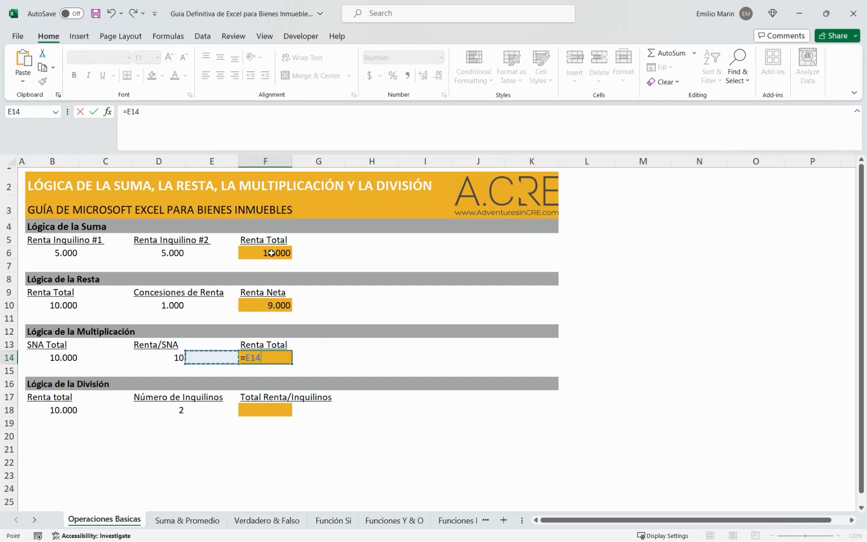
key(Left)
key(Left)
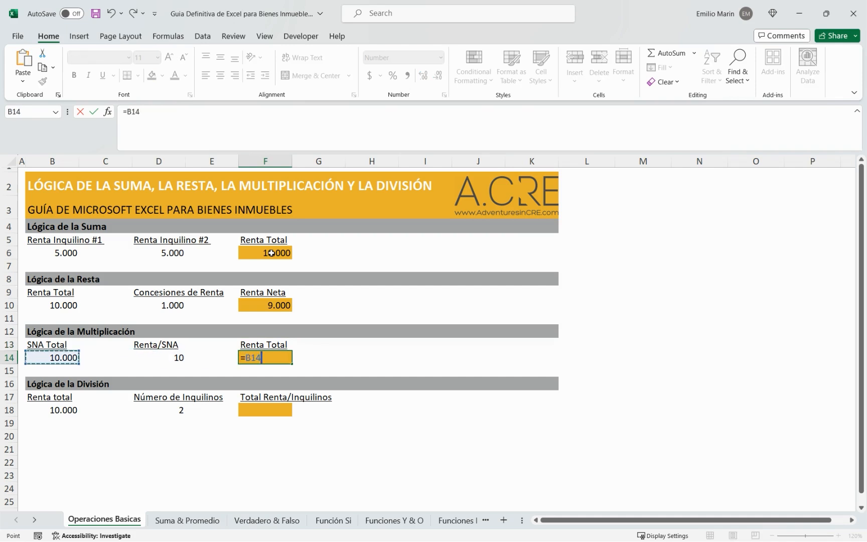
text(*)
key(Left)
key(Left)
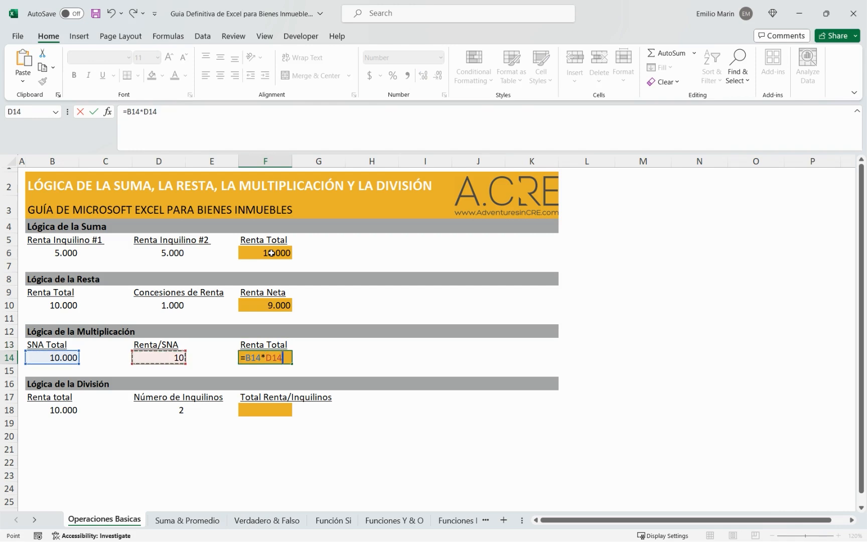
key(Return)
Enter the formula =B18/D18 in cell F18 to divide total rent by the number of tenants.
key(Down)
key(Down)
key(Down)
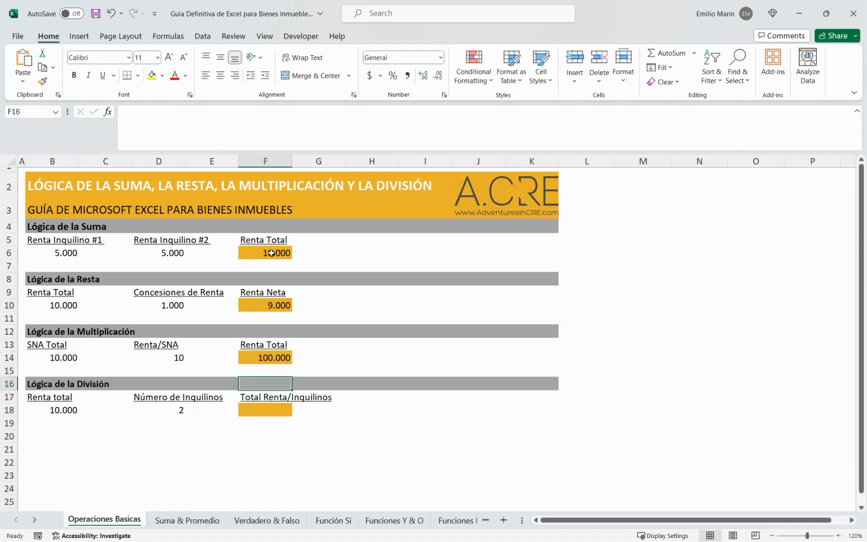
text(=)
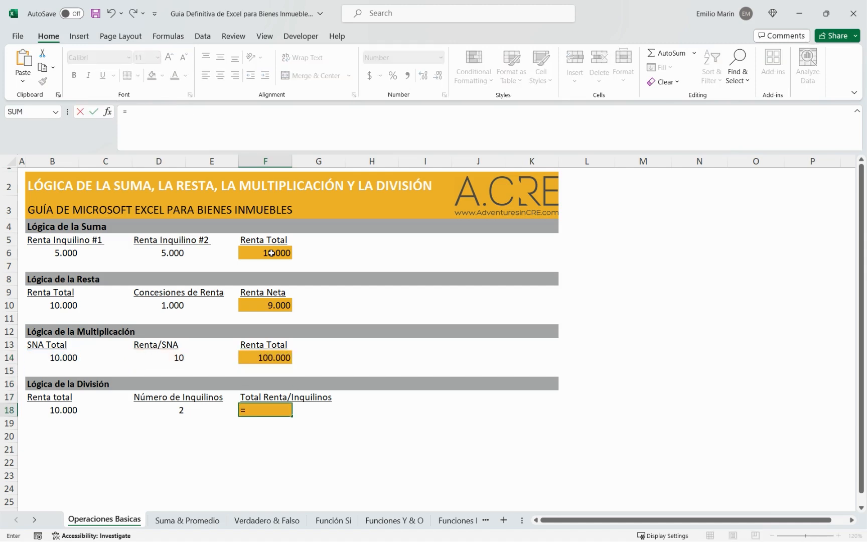
key(Left)
key(Left)
key(Left)
key(Left)
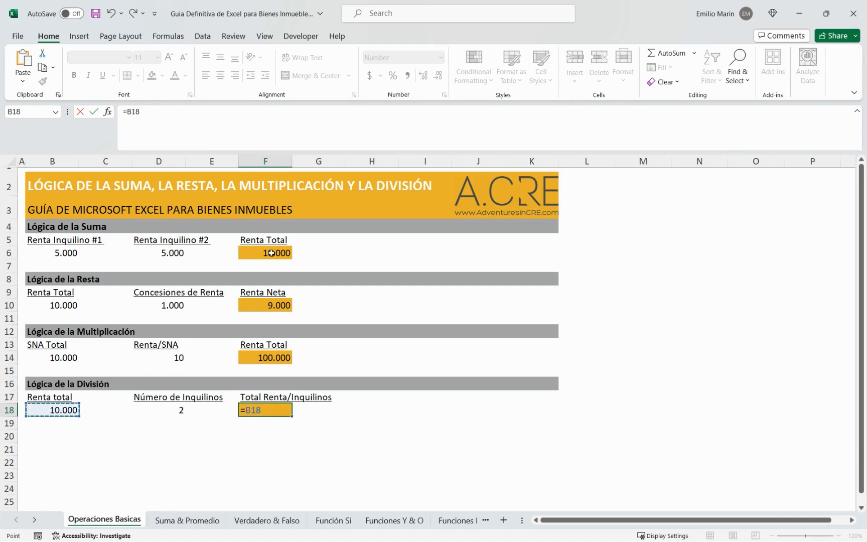
text(/)
key(Left)
key(Left)
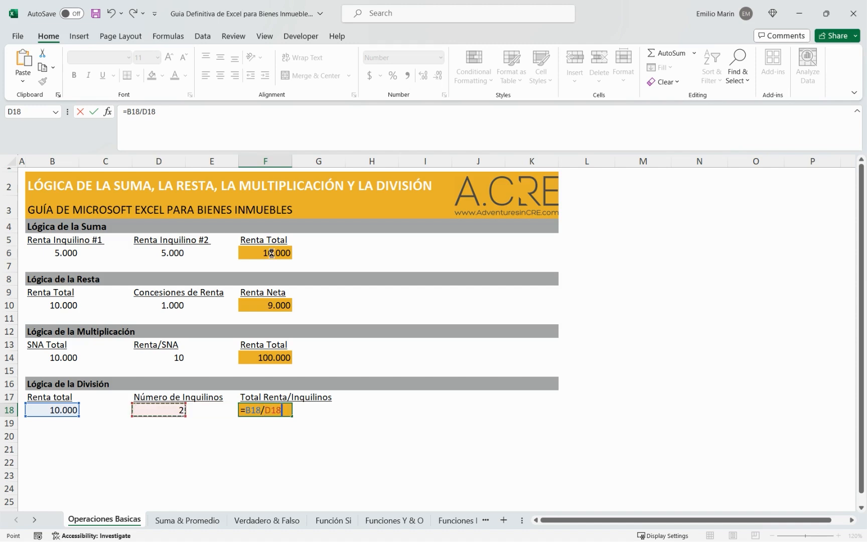
key(Return)
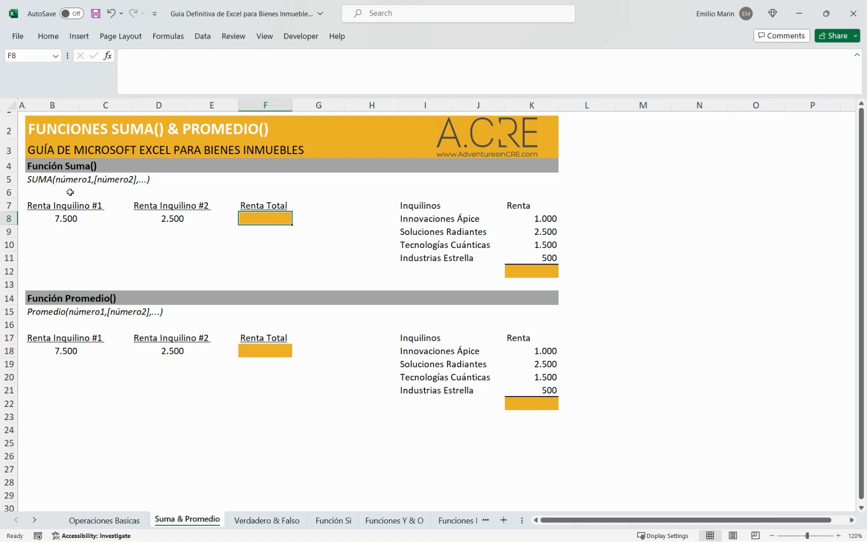
click(50, 181)
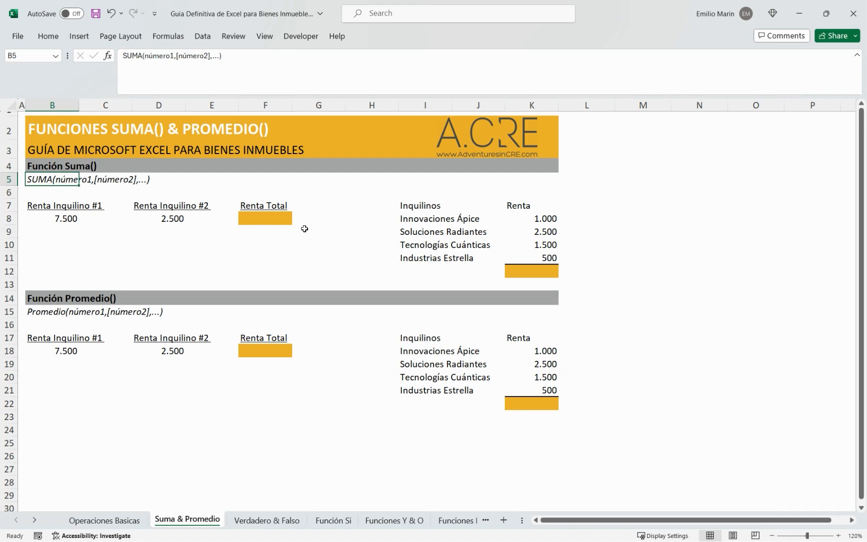
click(266, 215)
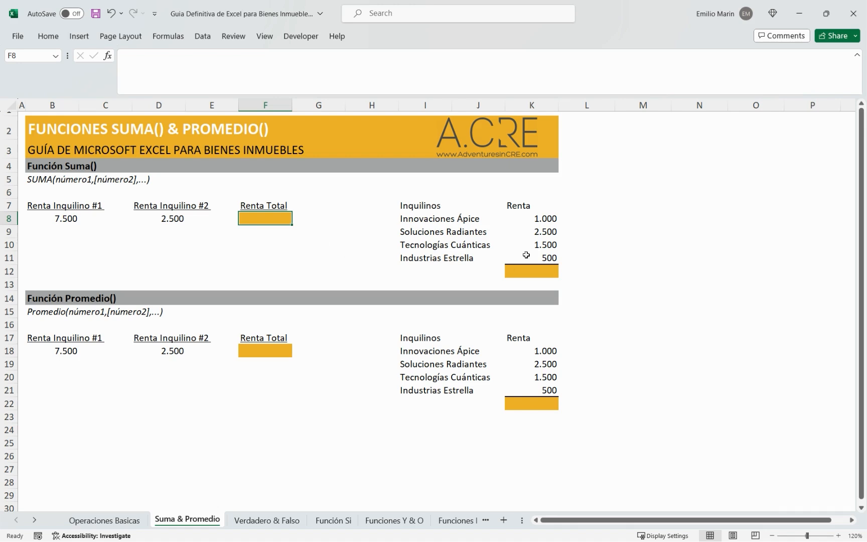
click(535, 220)
drag(535, 220, 539, 259)
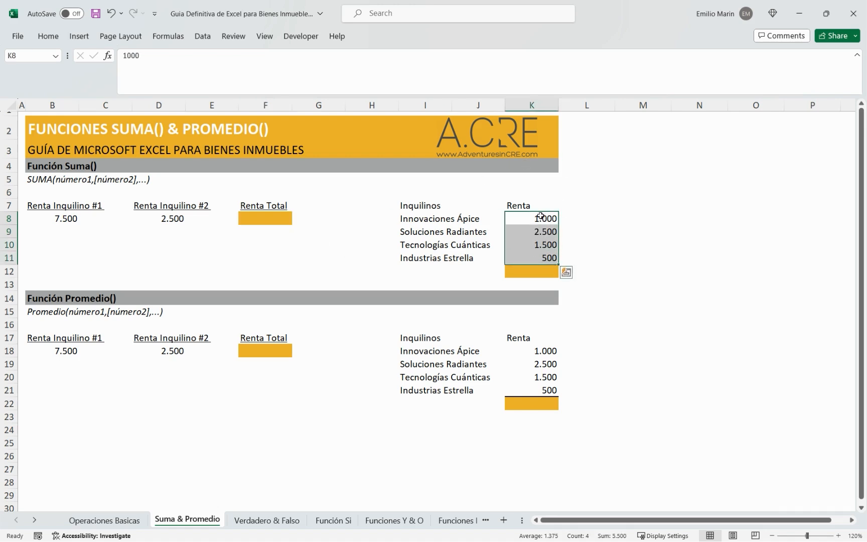
click(254, 349)
click(529, 399)
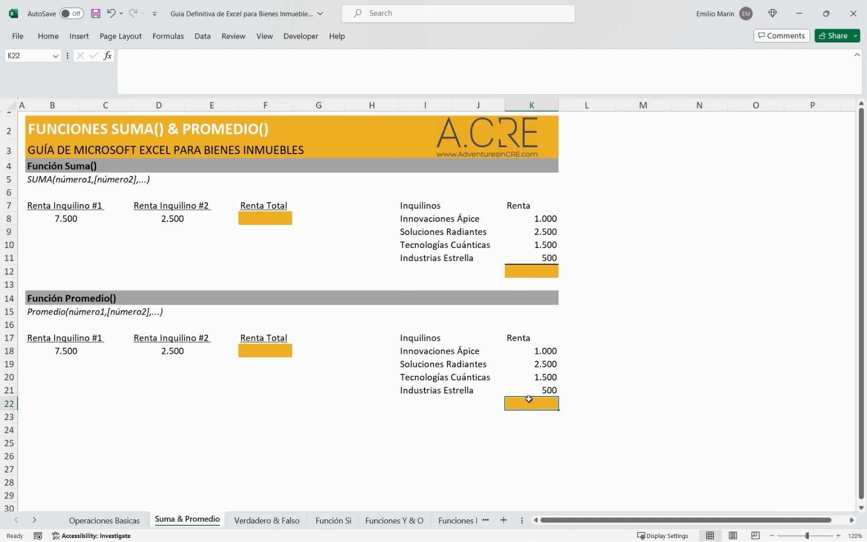
Enter =SUM(B8;D8) in the Renta Total cell F8 of the Función Suma() section on the Suma & Promedio sheet.
click(261, 217)
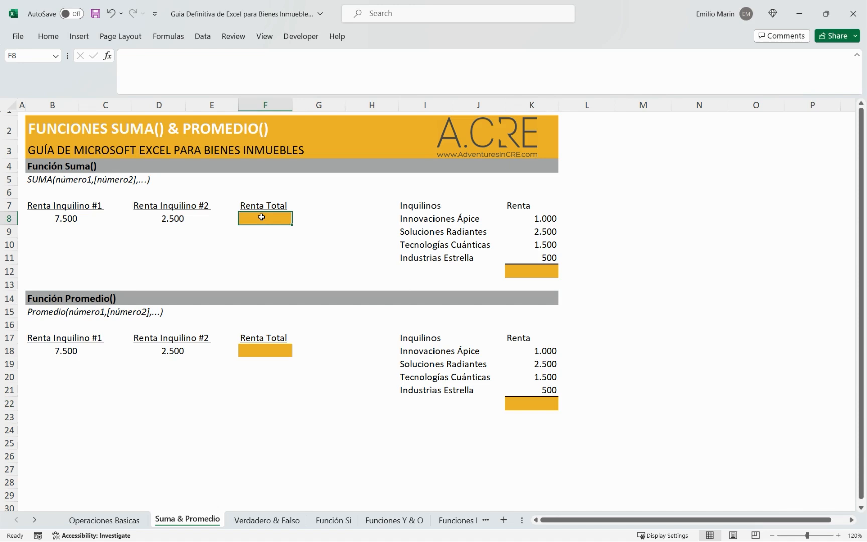
text(=)
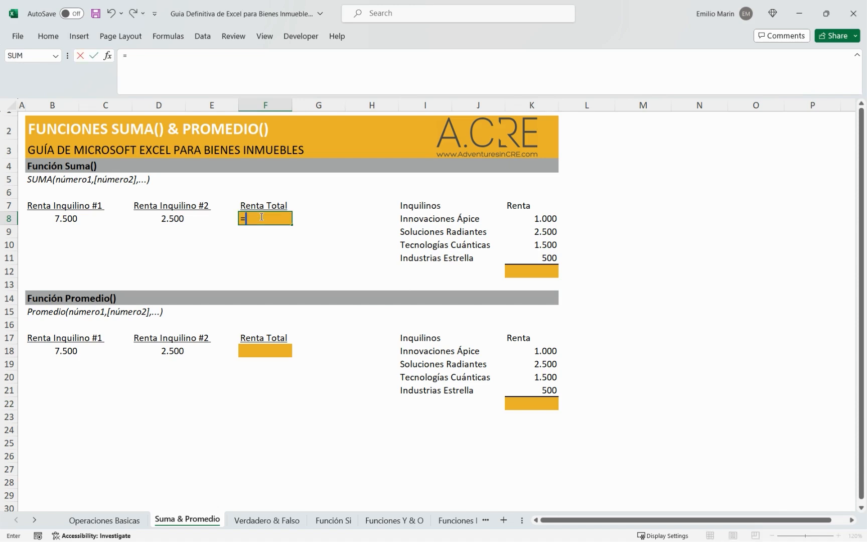
text(sum)
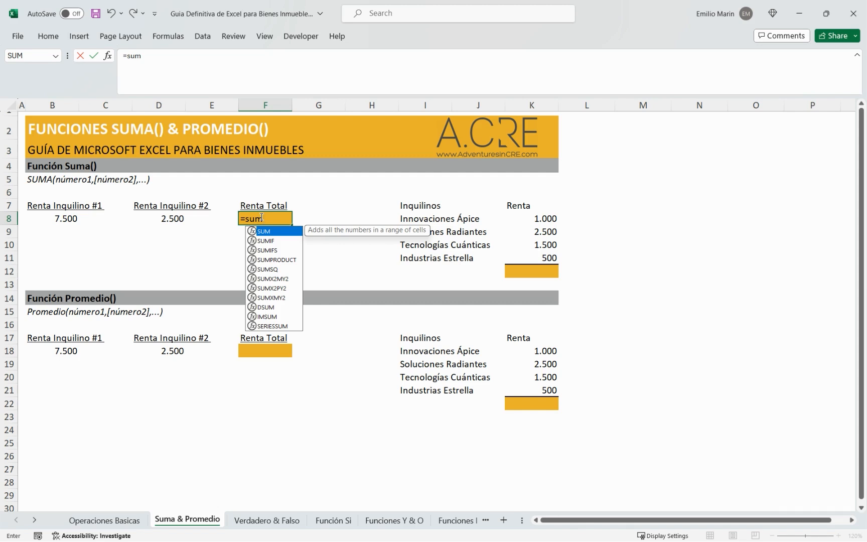
key(Tab)
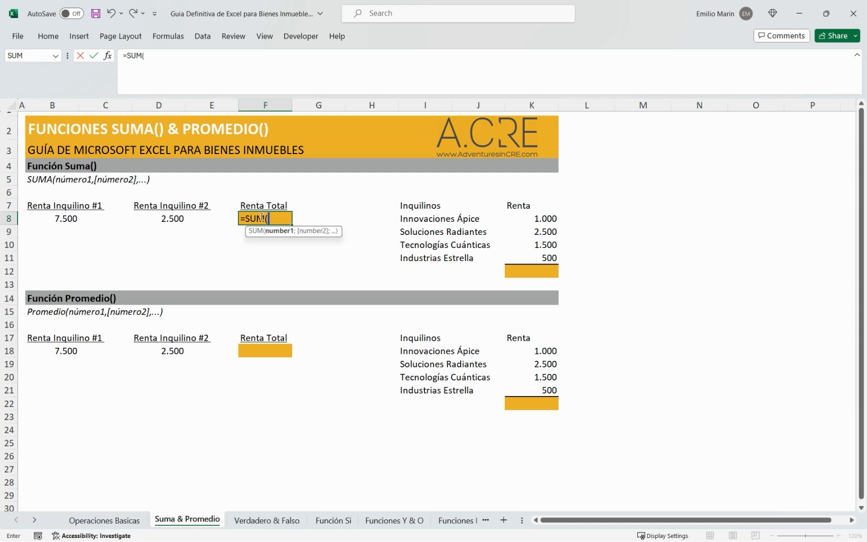
key(Left)
key(Left)
key(Left)
key(Left)
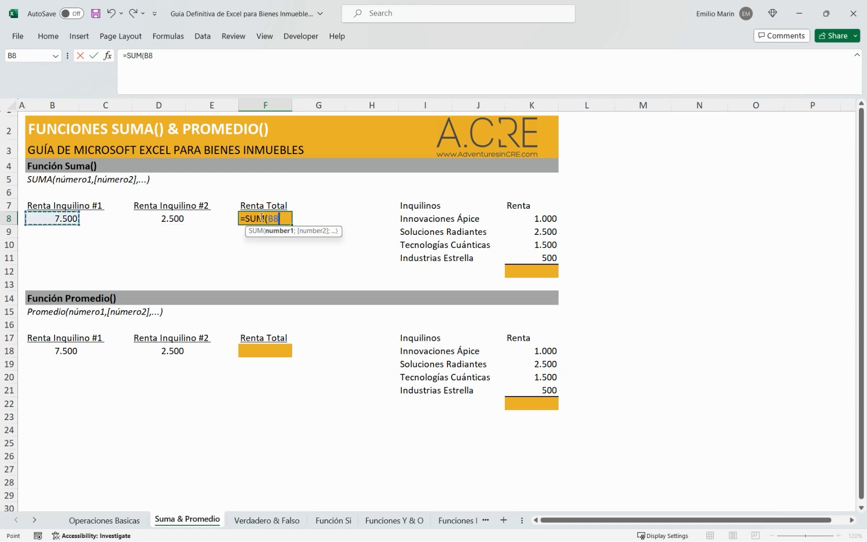
text(,)
key(BackSpace)
text(;)
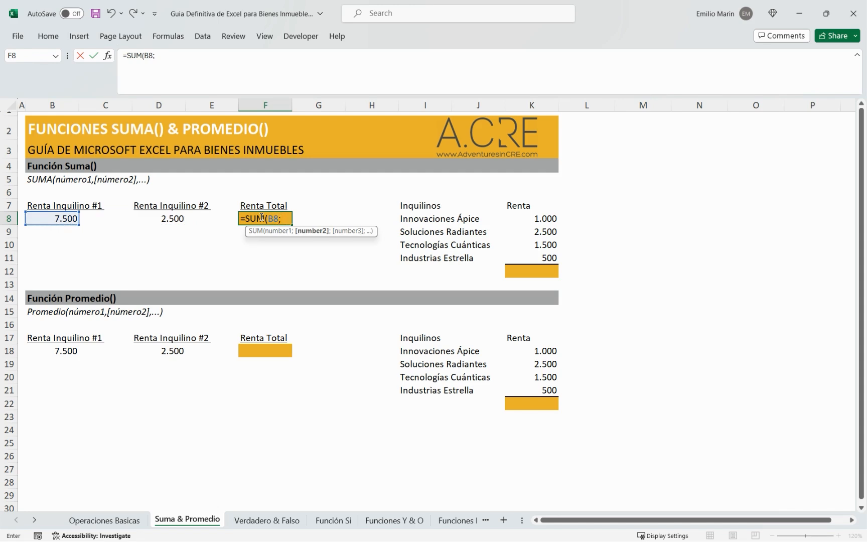
key(Left)
key(Left)
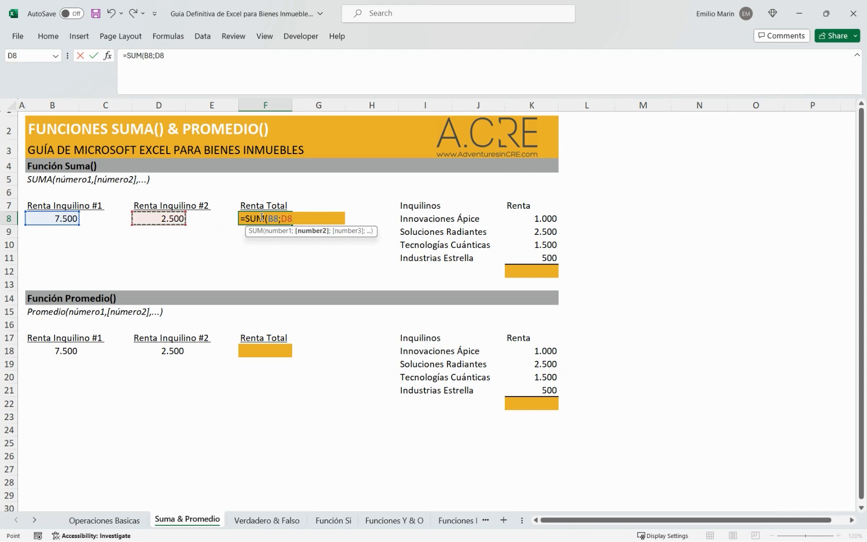
text())
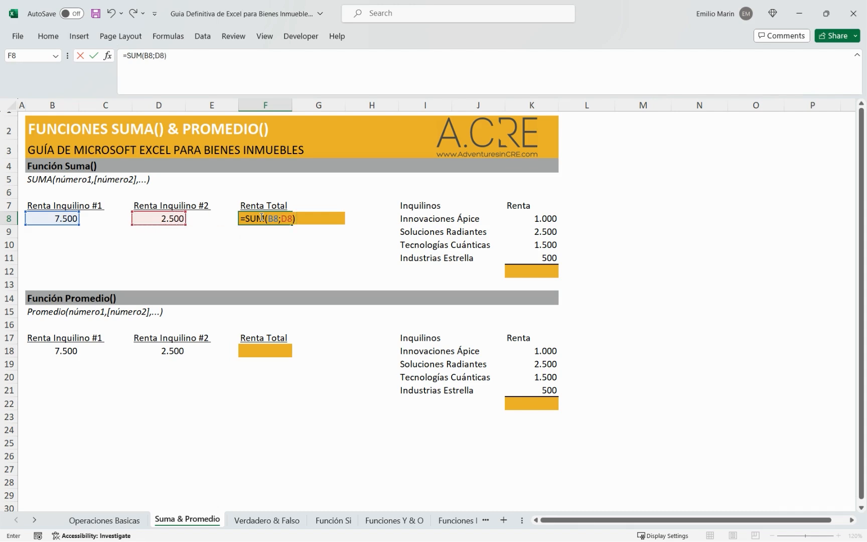
key(Return)
Total the four tenants' rents in cell K12 with =SUM(K8:K11).
key(Up)
key(Right)
key(Right)
key(Right)
key(Right)
key(Right)
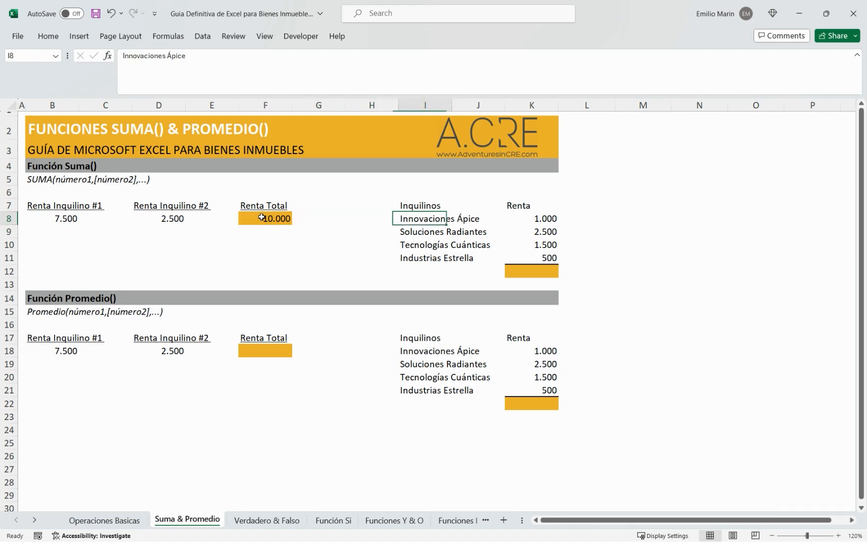
key(Down)
key(Down)
key(Down)
key(Down)
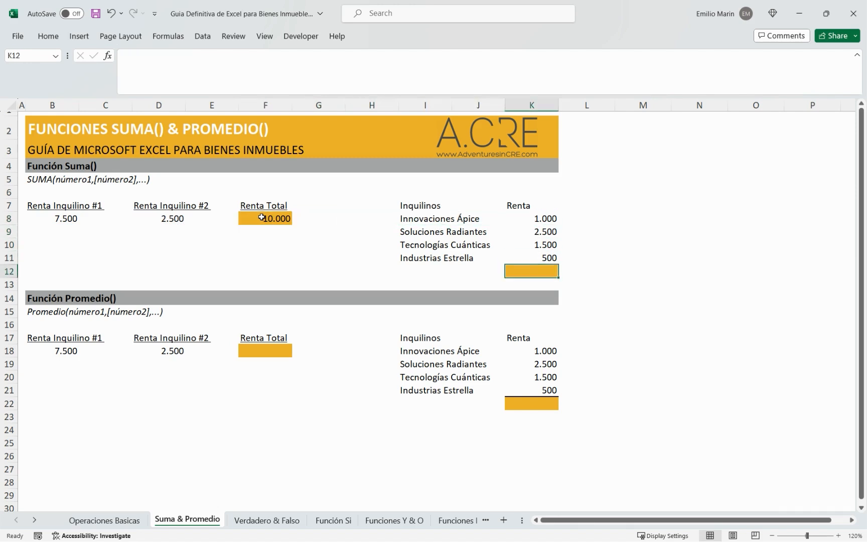
text(=sum)
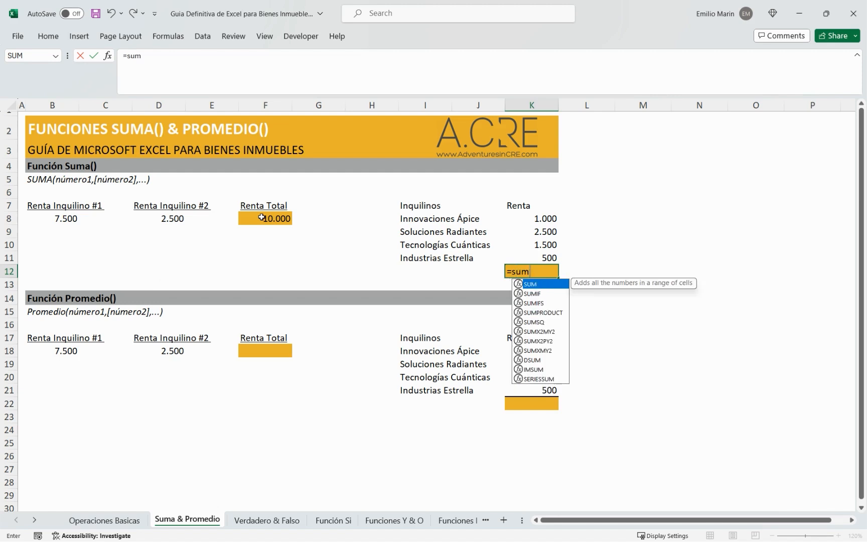
key(Tab)
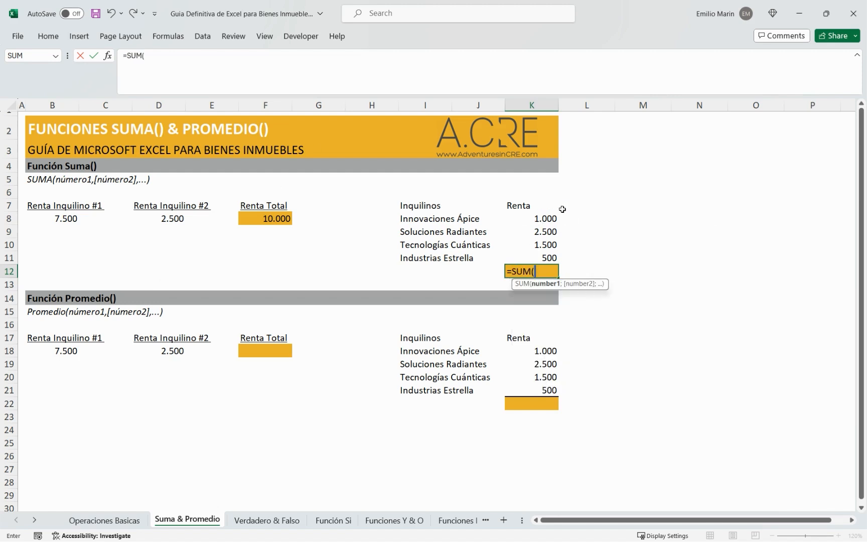
drag(544, 219, 545, 256)
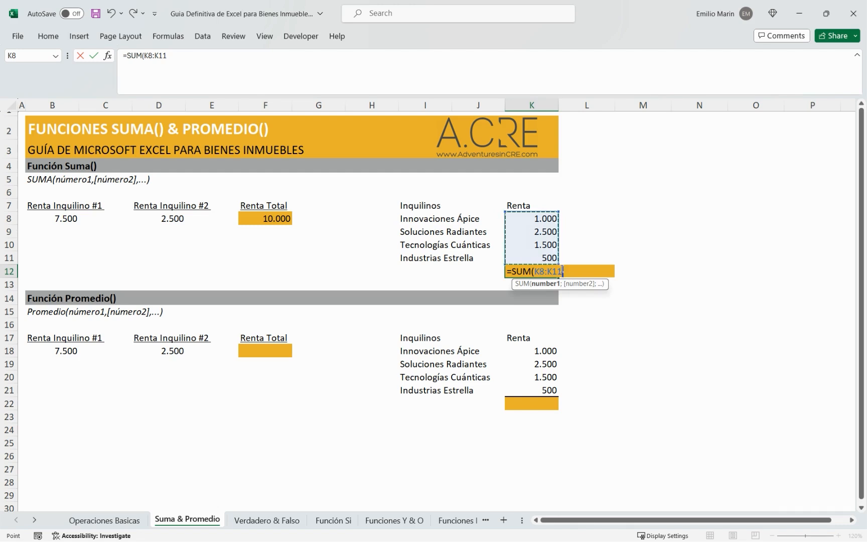
key(Return)
Enter =AVERAGE(B18;D18) in cell F18 of the Función Promedio() section to average the two tenants' rents.
key(Down)
key(Down)
key(Down)
key(Down)
key(Down)
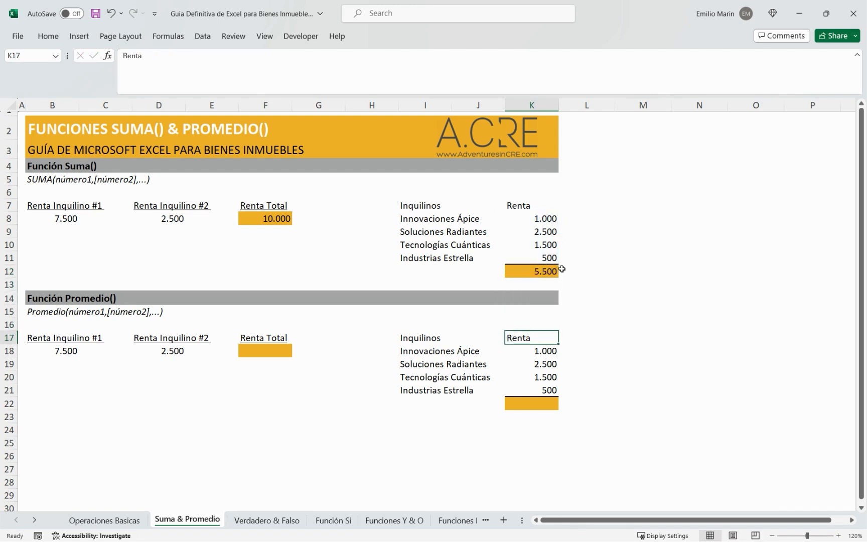
key(Left)
key(Left)
key(Left)
key(Left)
key(Left)
key(Left)
key(Right)
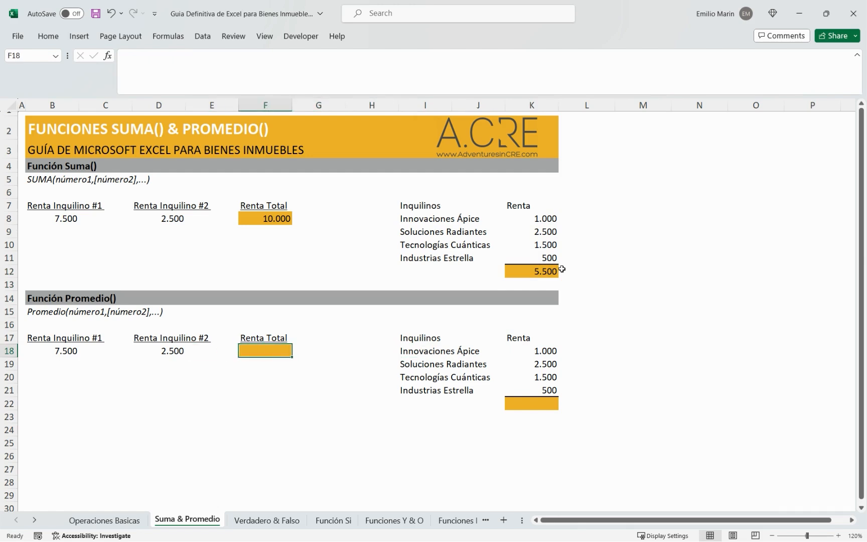
text(=)
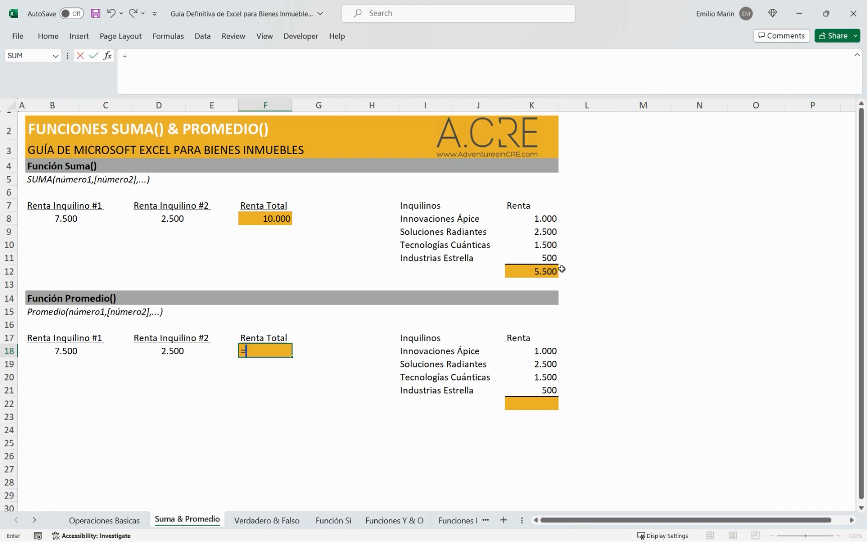
text(av)
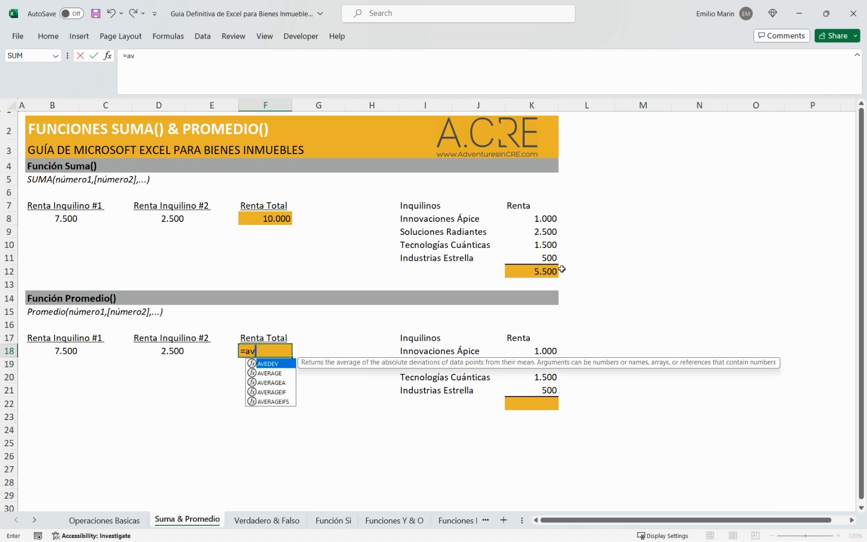
text(e)
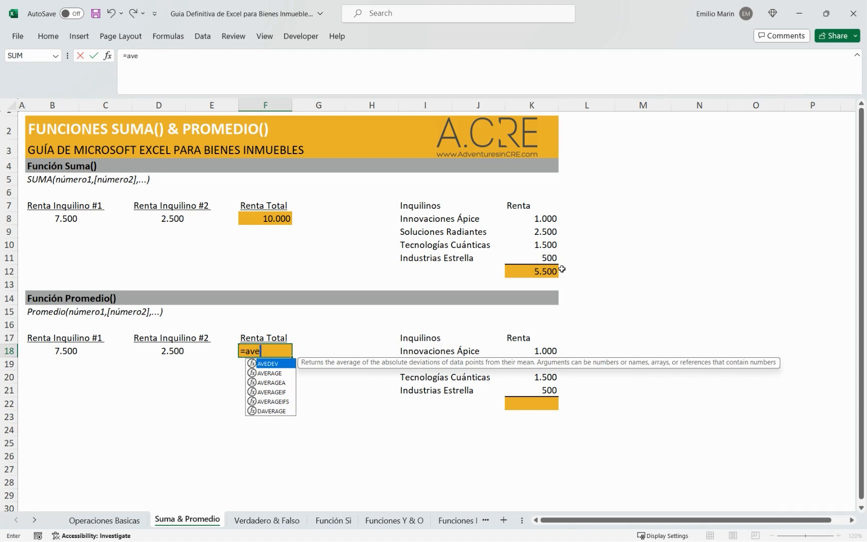
text(r)
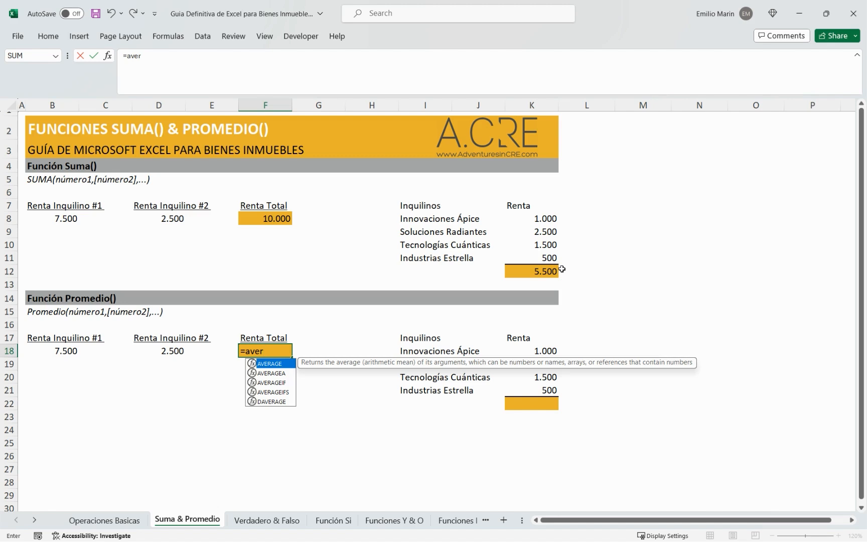
key(Tab)
key(Left)
key(Left)
key(Left)
key(Left)
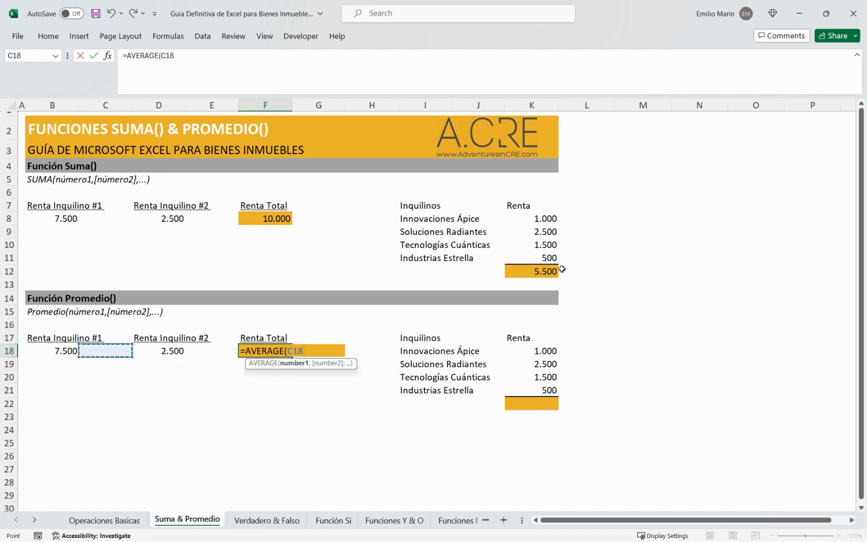
text(;)
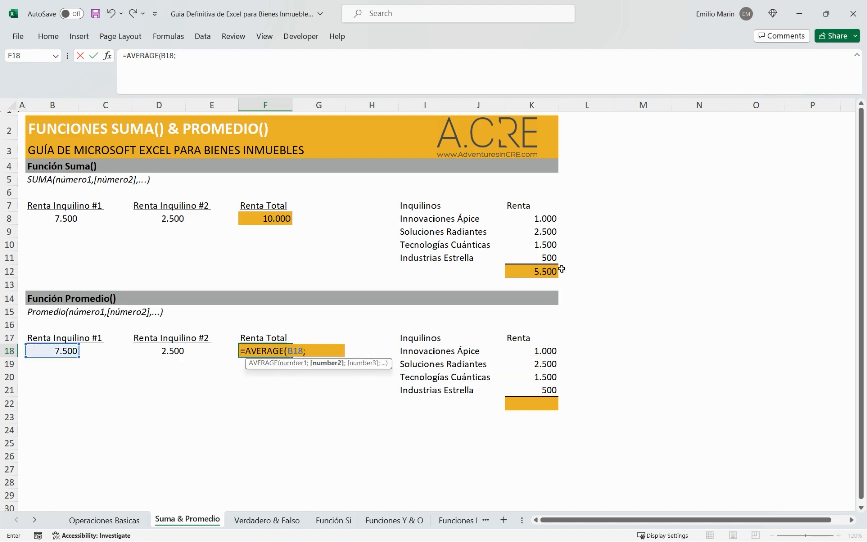
key(Left)
key(Left)
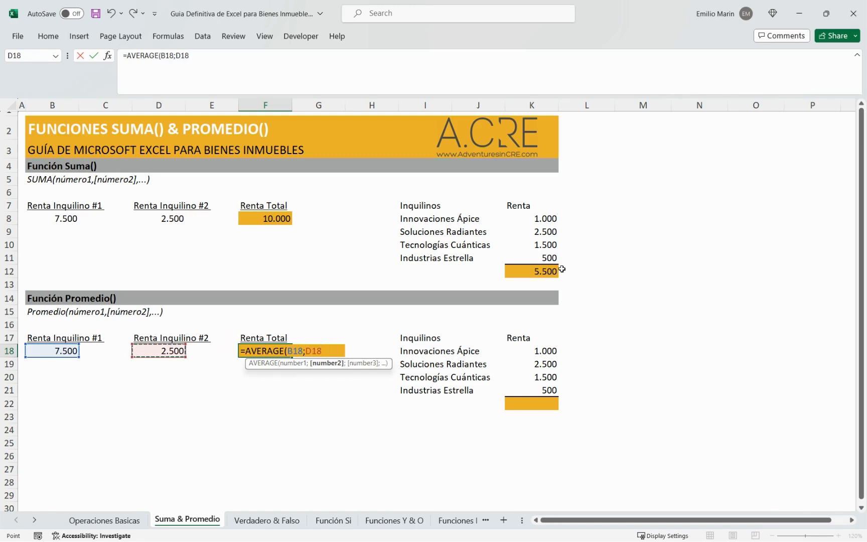
text())
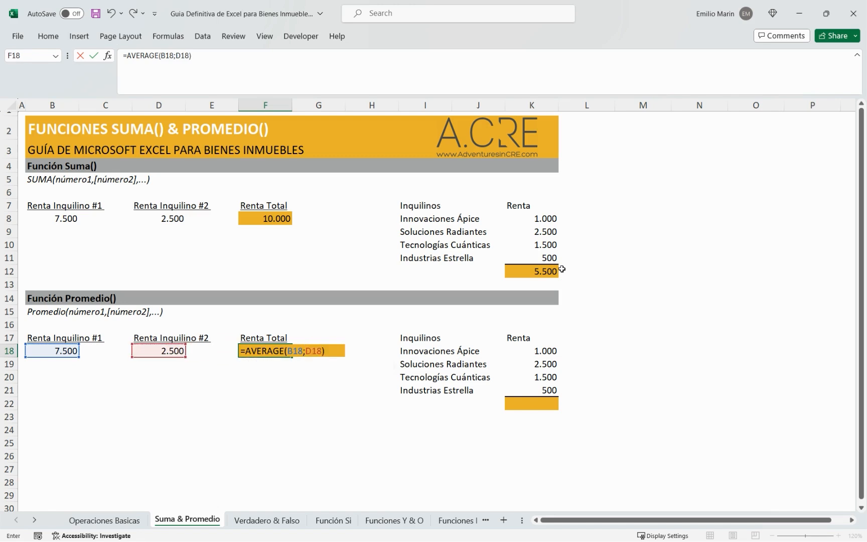
key(Return)
Average the four tenants' rents in cell K22 with =AVERAGE(K18:K21).
key(Up)
key(Right)
key(Right)
key(Right)
key(Right)
key(Right)
key(Down)
key(Down)
key(Down)
key(Down)
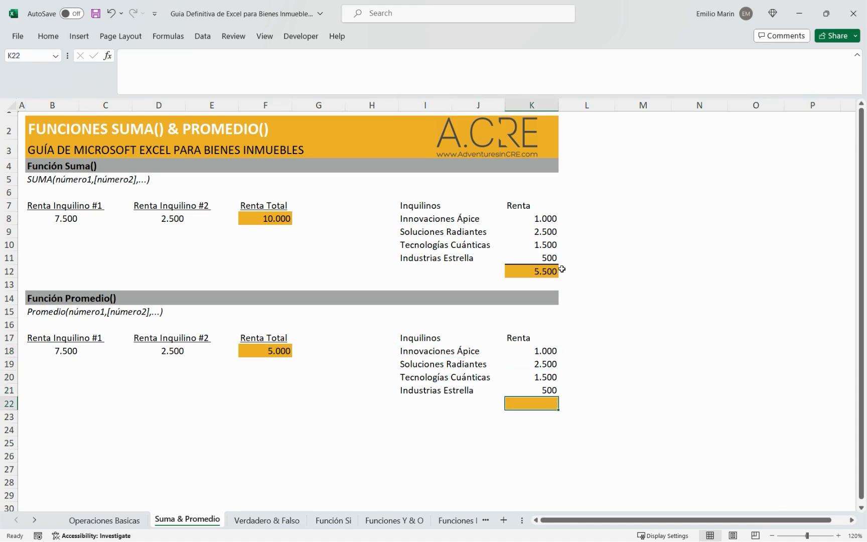
text(=)
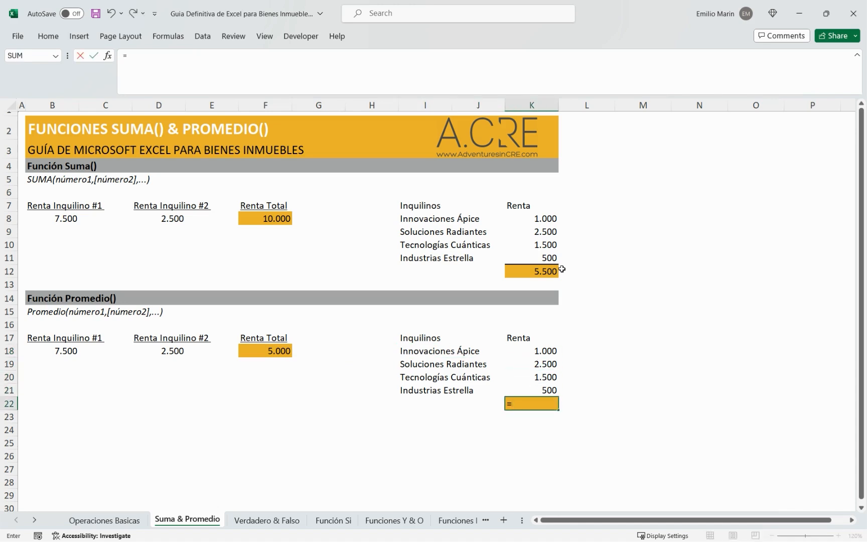
text(aver)
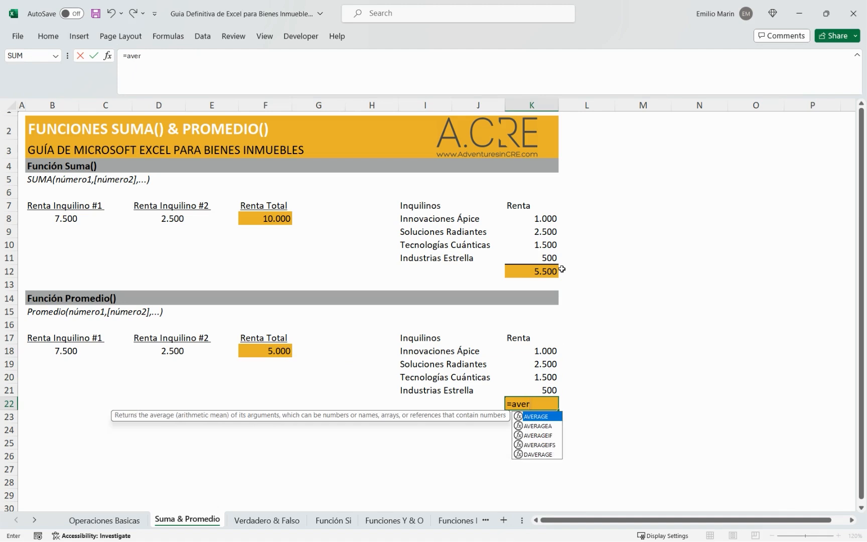
key(Tab)
drag(548, 346, 546, 390)
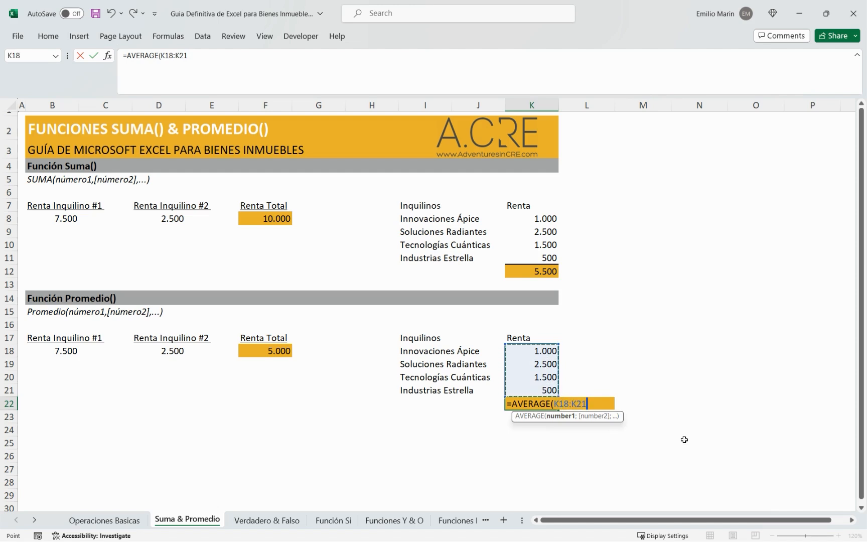
key(Return)
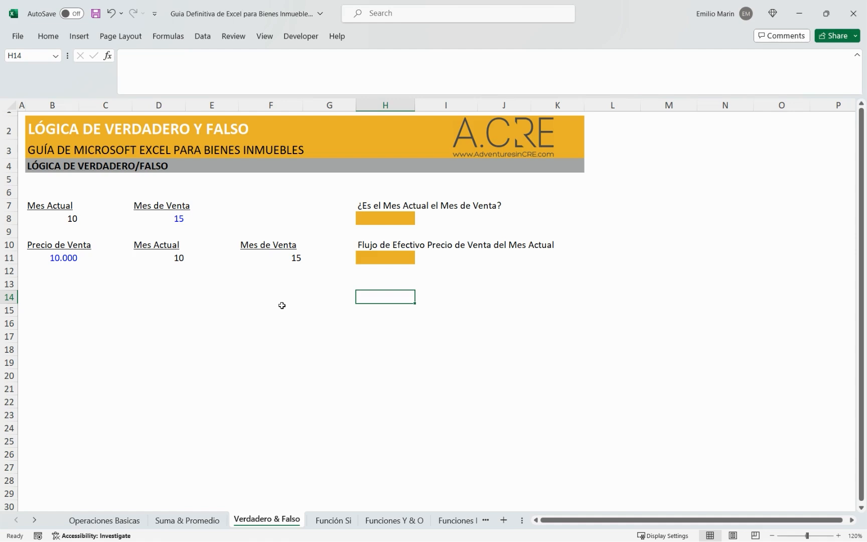
click(374, 218)
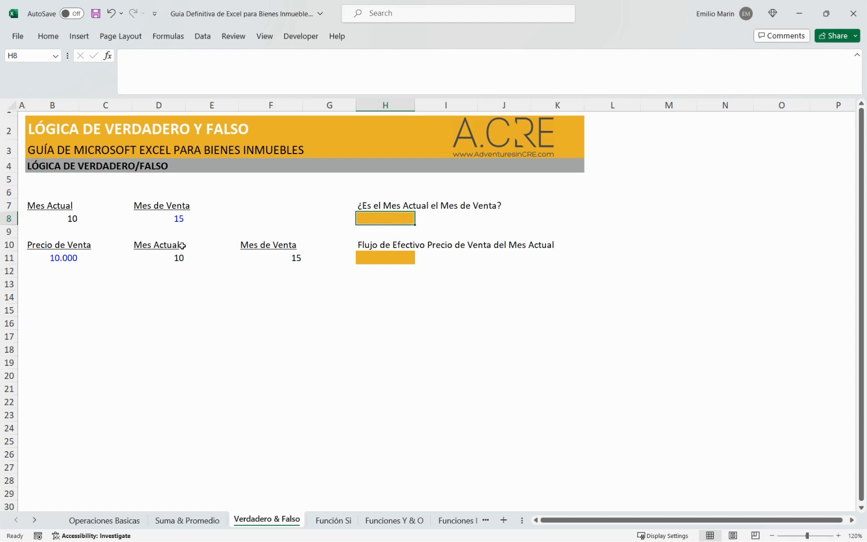
click(54, 164)
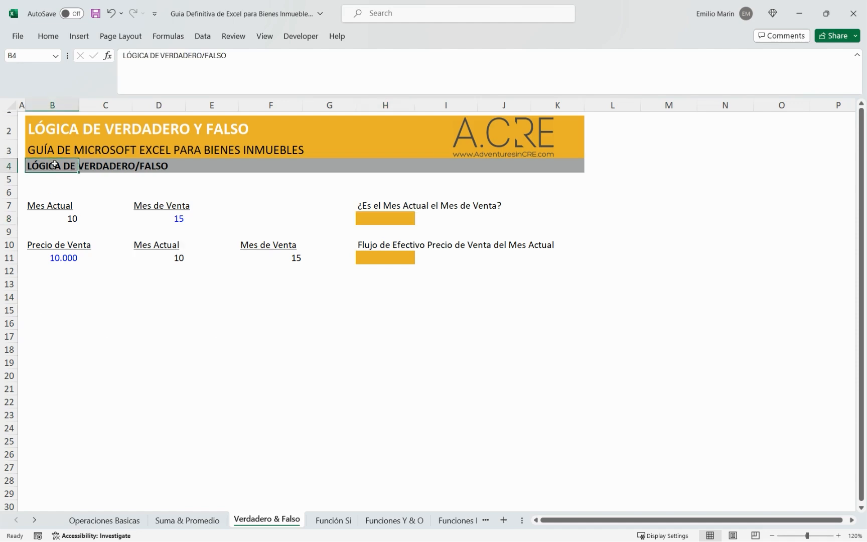
click(148, 283)
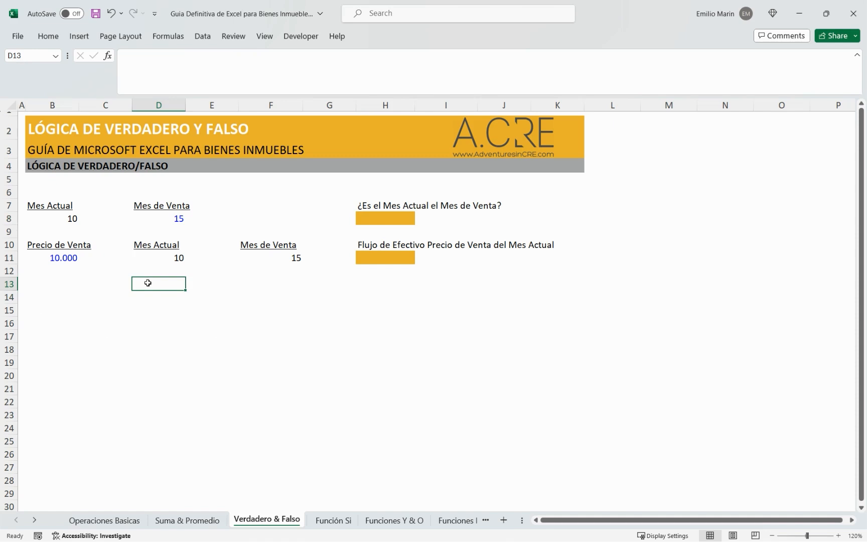
Enter =D8=B8 in cell H8 of the Verdadero & Falso sheet to test whether Mes Actual equals Mes de Venta.
click(393, 219)
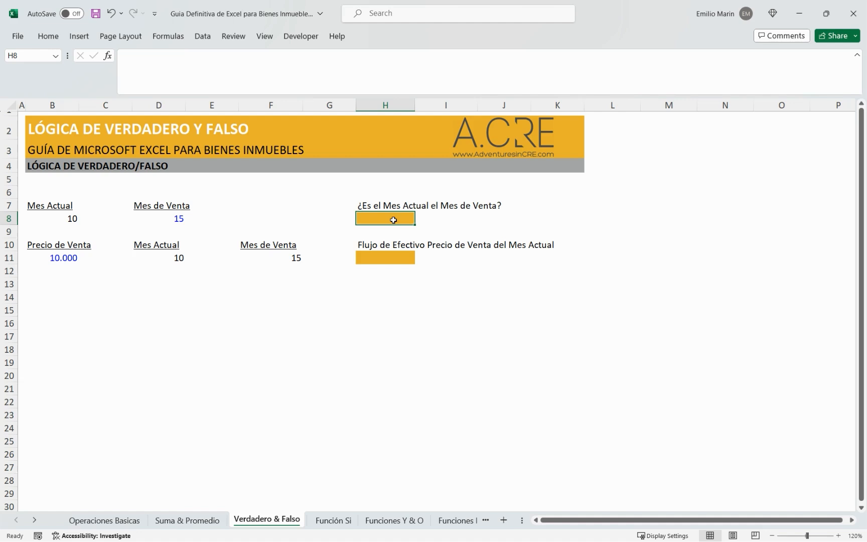
text(=)
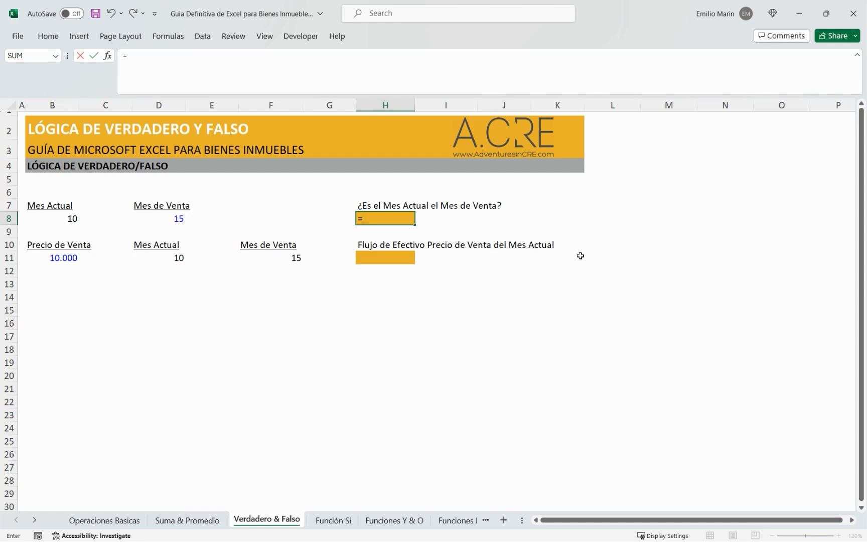
key(Left)
key(Left)
key(Left)
key(Left)
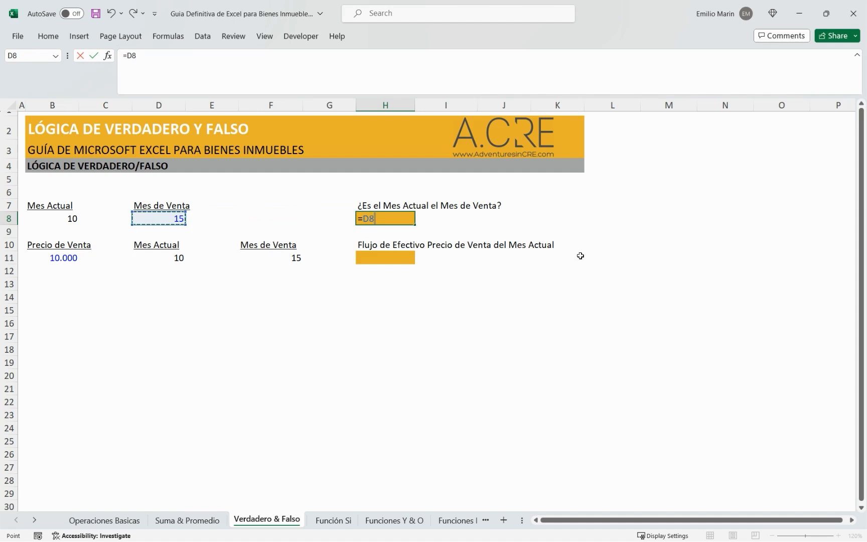
text(=)
key(Left)
key(Left)
key(Left)
key(Left)
key(Left)
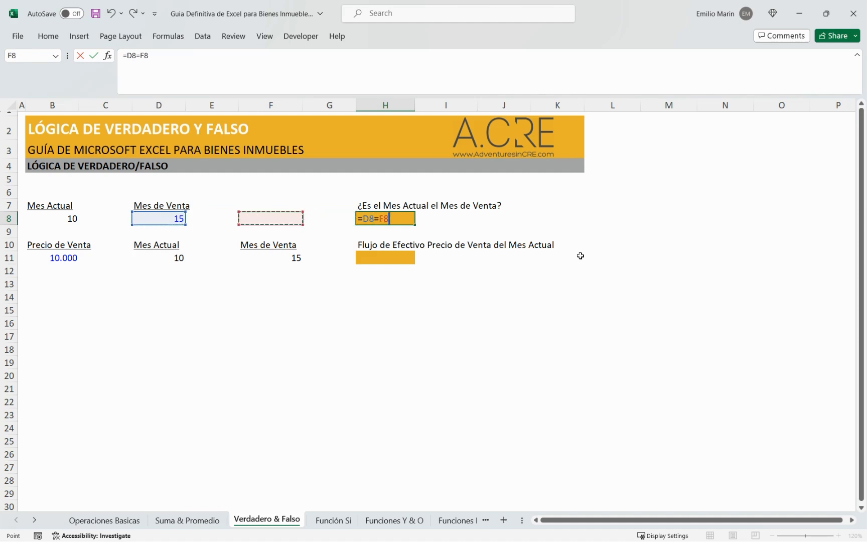
key(Left)
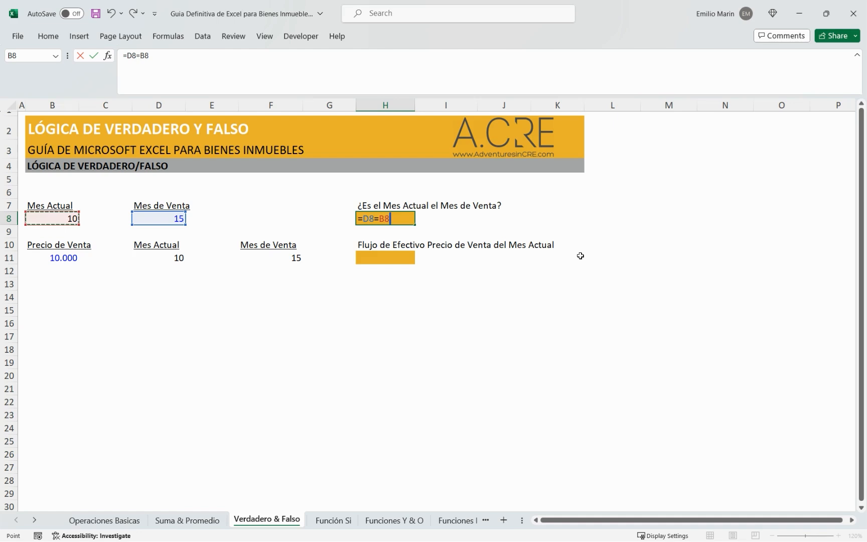
key(Return)
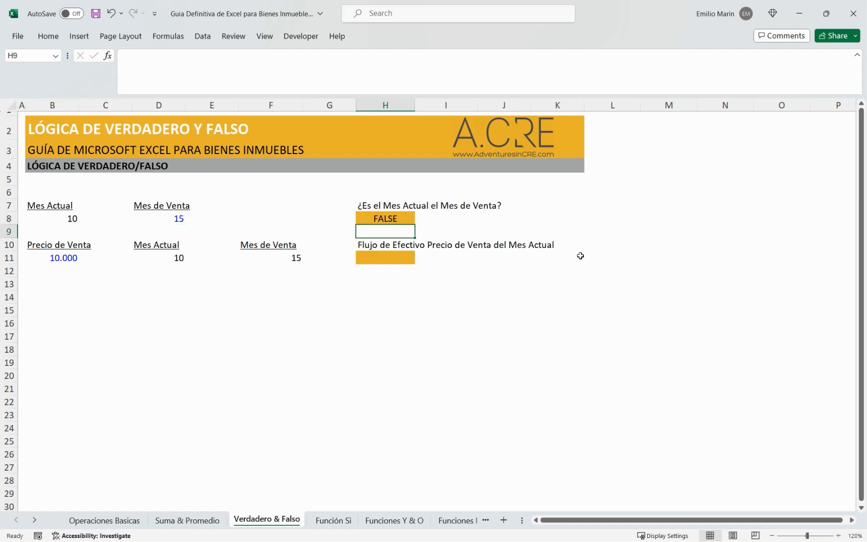
Set Mes de Venta in cell D8 to 10 and check the comparison in H8.
key(Up)
key(Up)
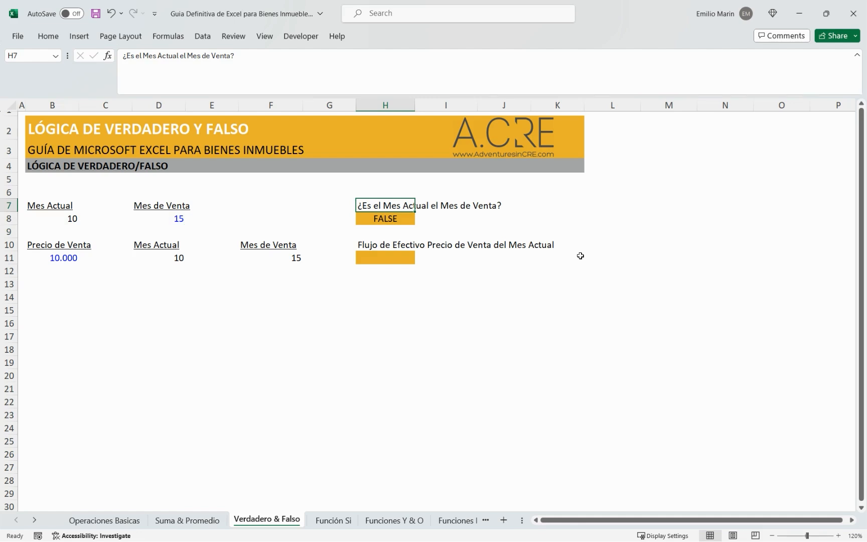
key(Down)
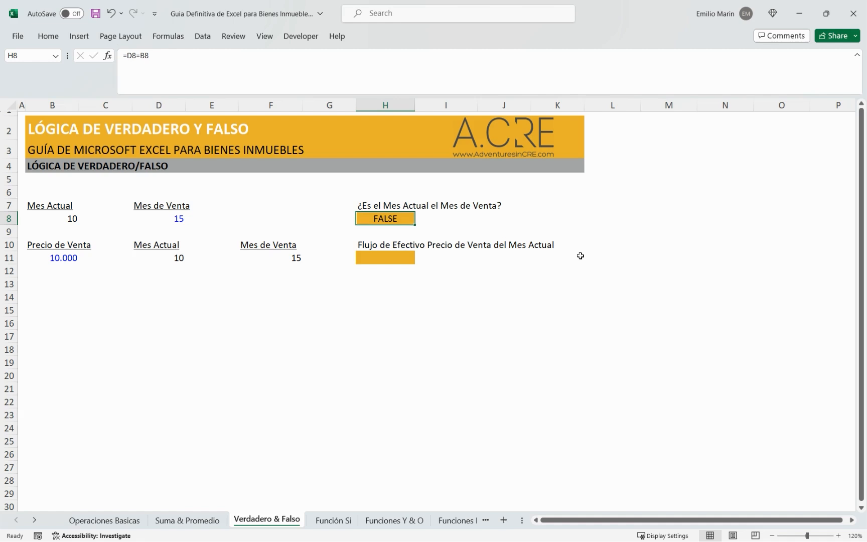
key(Left)
key(Left)
key(Left)
key(Left)
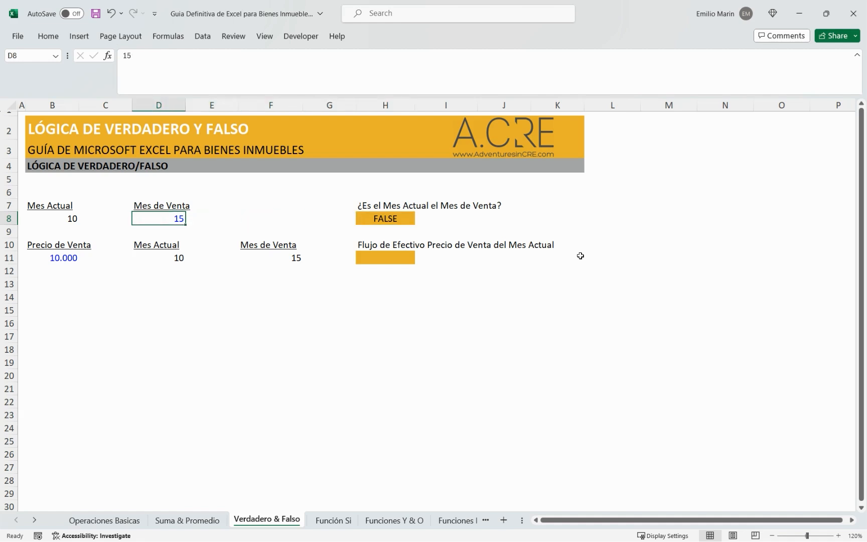
key(Left)
key(Left)
key(Right)
key(Right)
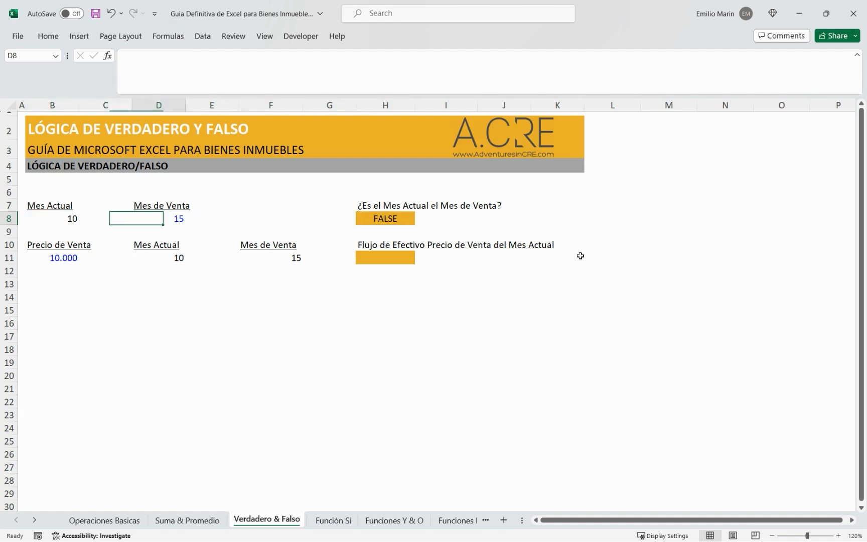
key(Right)
key(Left)
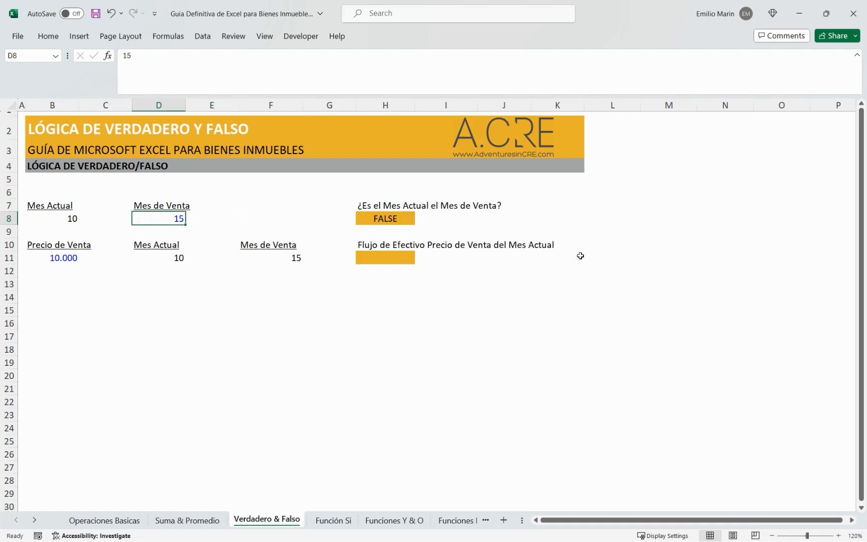
text(10)
key(Return)
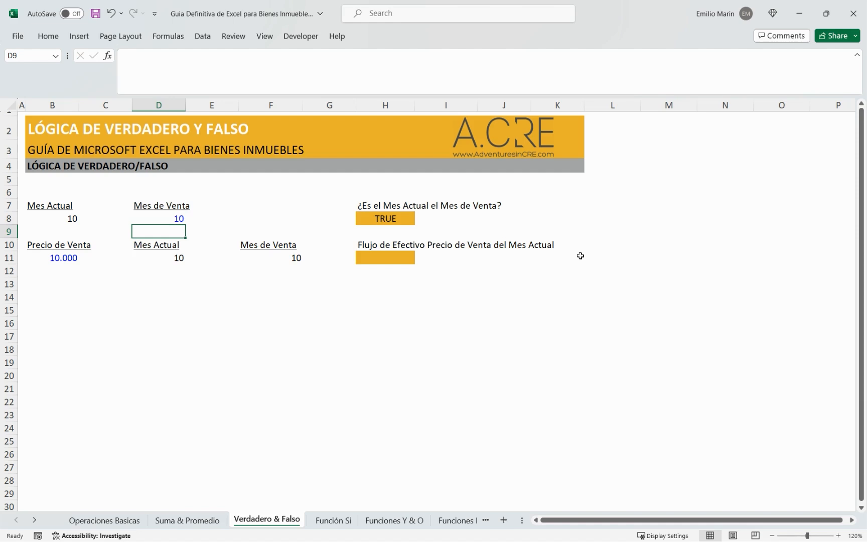
key(Up)
key(Right)
key(Right)
key(Right)
key(Right)
key(Right)
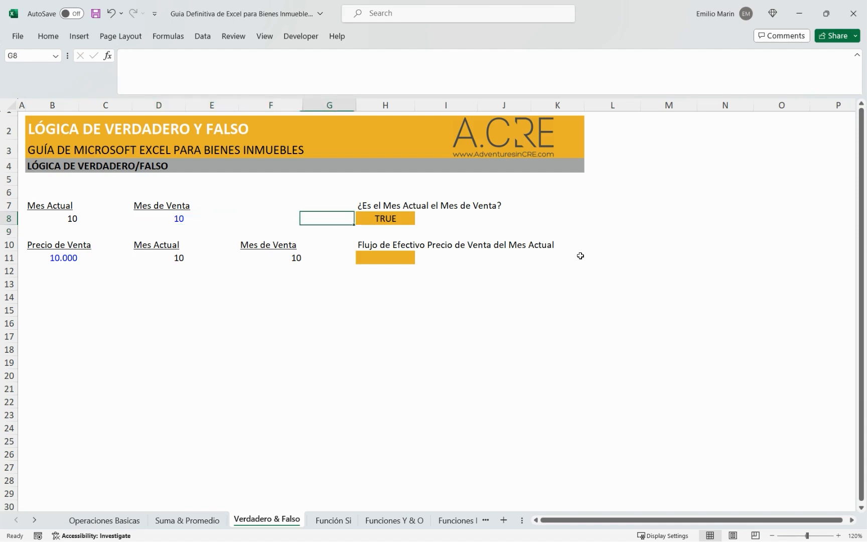
key(Left)
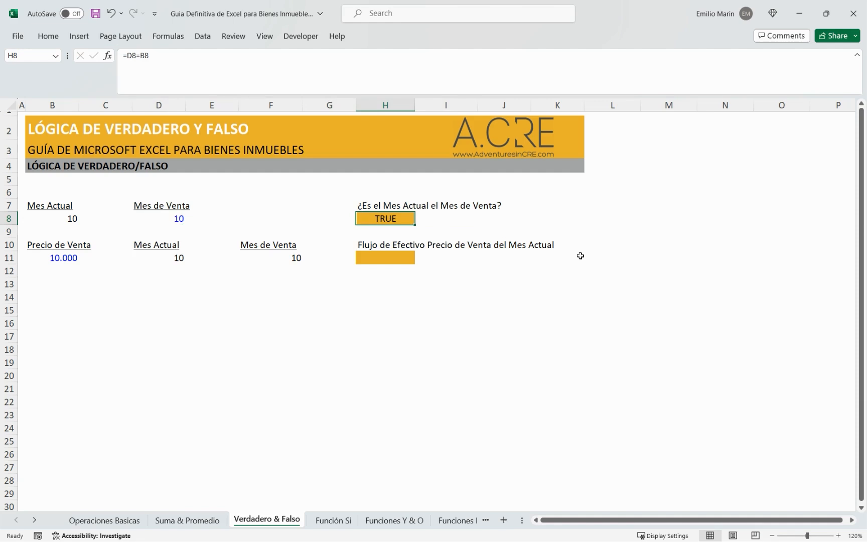
Set Mes de Venta in cell D8 back to 15.
key(Left)
key(Left)
key(Left)
key(Left)
key(Left)
key(Right)
text(15)
key(Return)
Review the month comparison formula in cell H8 and the sale price cash flow cell H11 that depends on it.
key(Down)
key(Down)
key(Right)
key(Right)
key(Right)
key(Right)
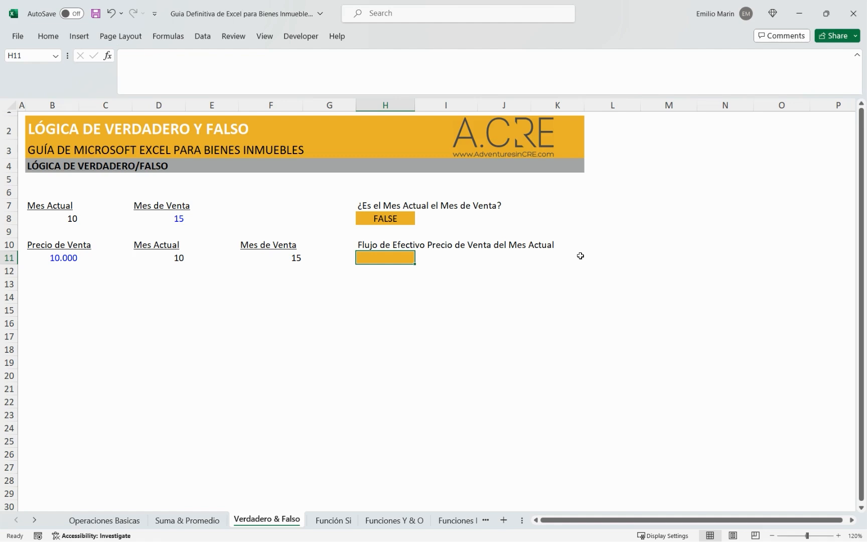
key(Up)
key(Up)
key(Up)
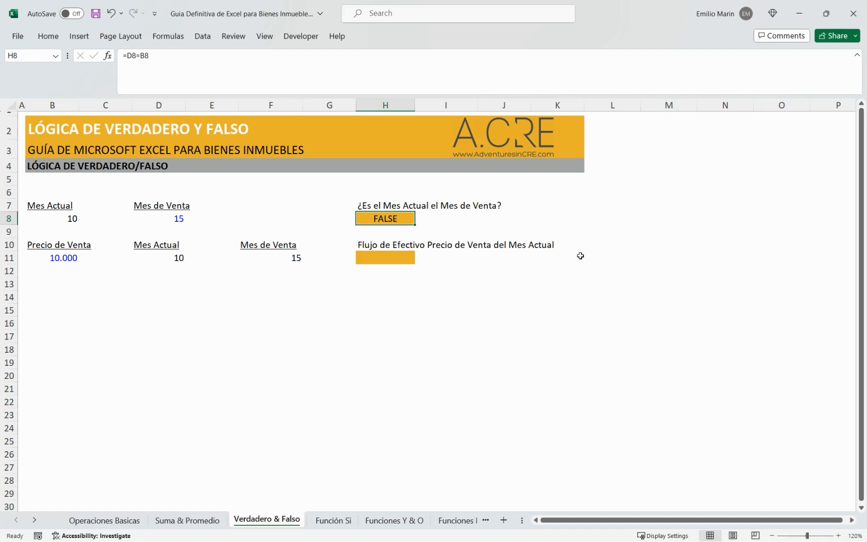
Enter =B11*H8 in cell H11 to multiply Precio de Venta by the TRUE/FALSE comparison.
key(Down)
key(Down)
key(Down)
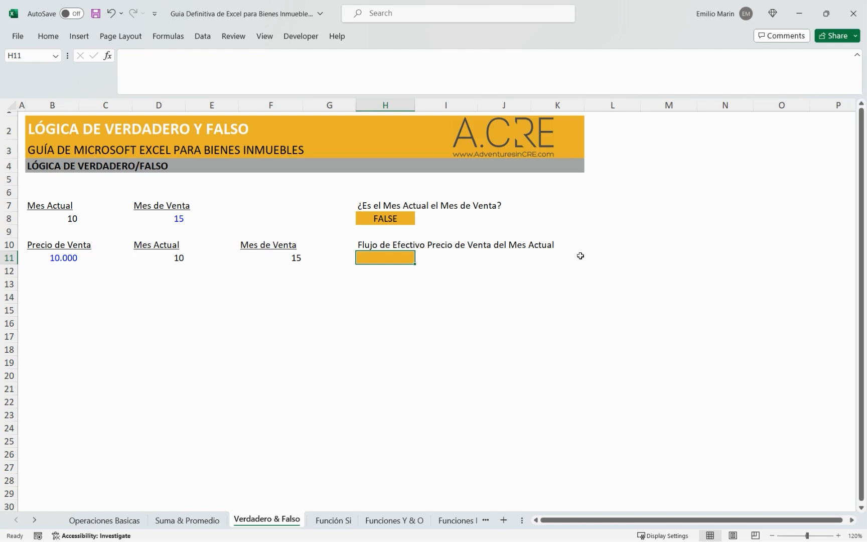
text(=)
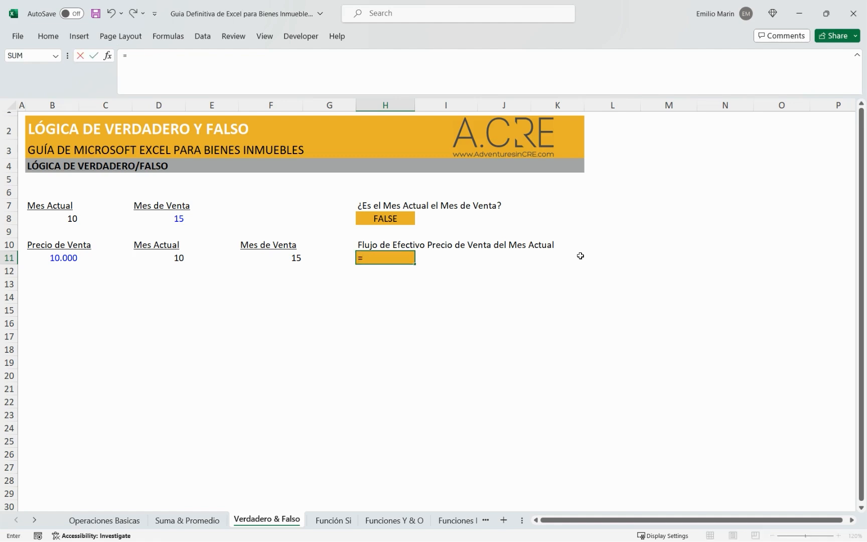
key(Left)
key(Left)
key(Left)
key(Left)
key(Left)
key(Left)
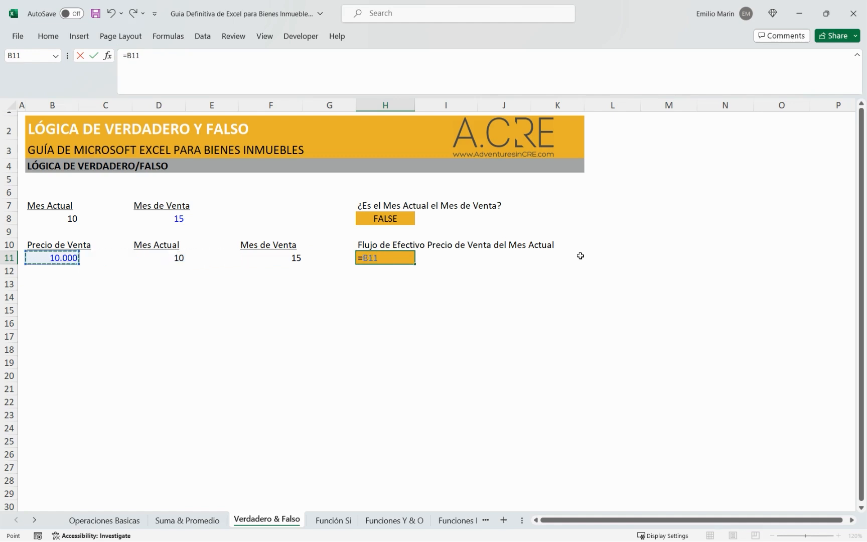
text(*)
key(Up)
key(Up)
key(Up)
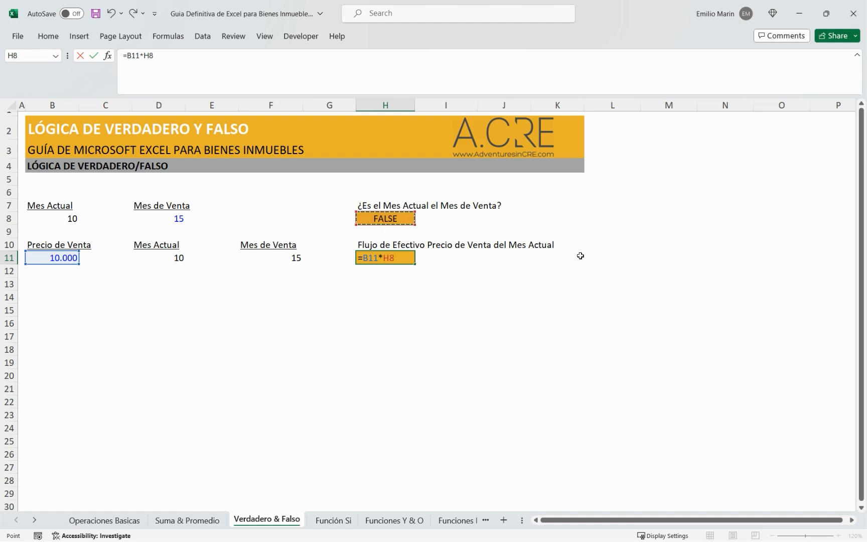
key(Return)
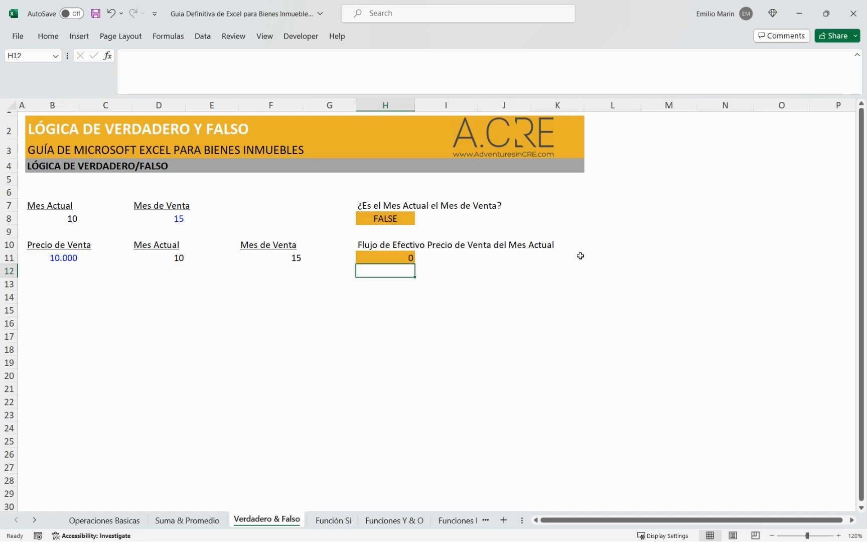
Review the month inputs in row 8 and the cash flow formula in cell H11.
key(Up)
key(Up)
key(Up)
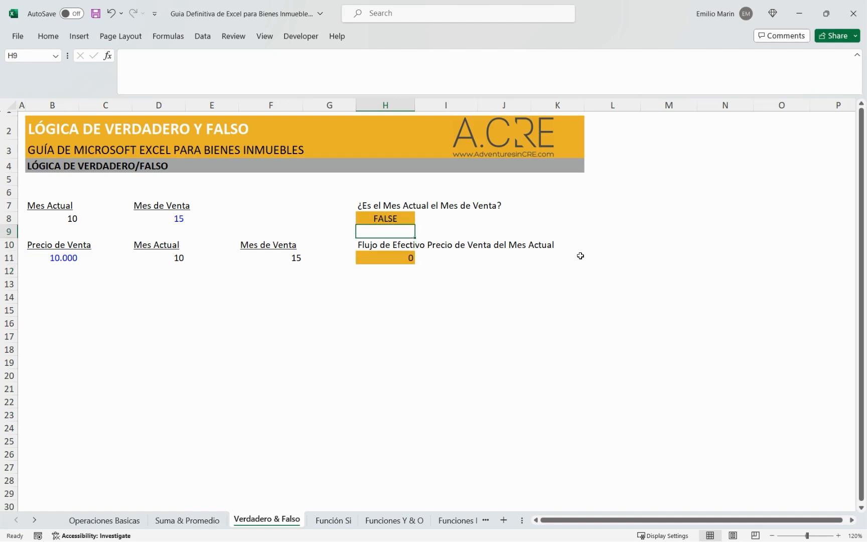
key(Left)
key(Left)
key(Left)
key(Left)
key(Left)
key(Left)
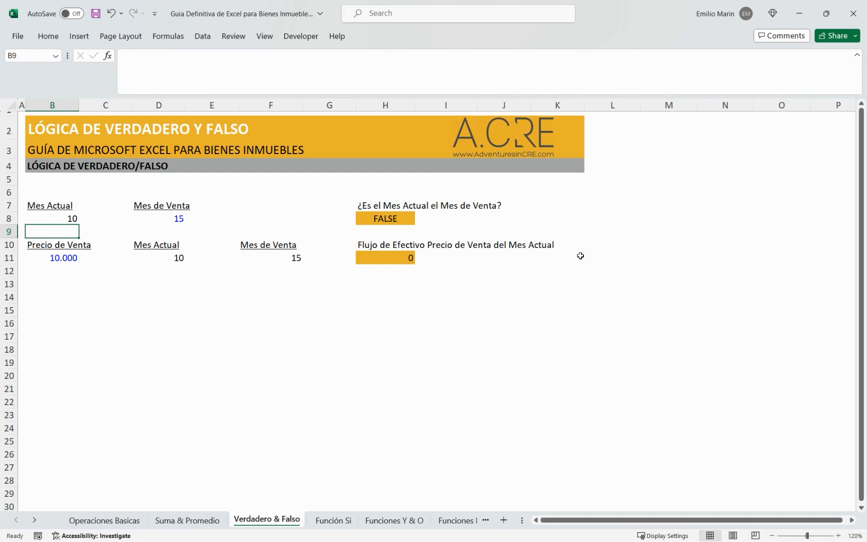
key(Right)
key(Right)
key(Right)
key(Right)
key(Right)
key(Right)
key(Down)
key(Down)
key(Down)
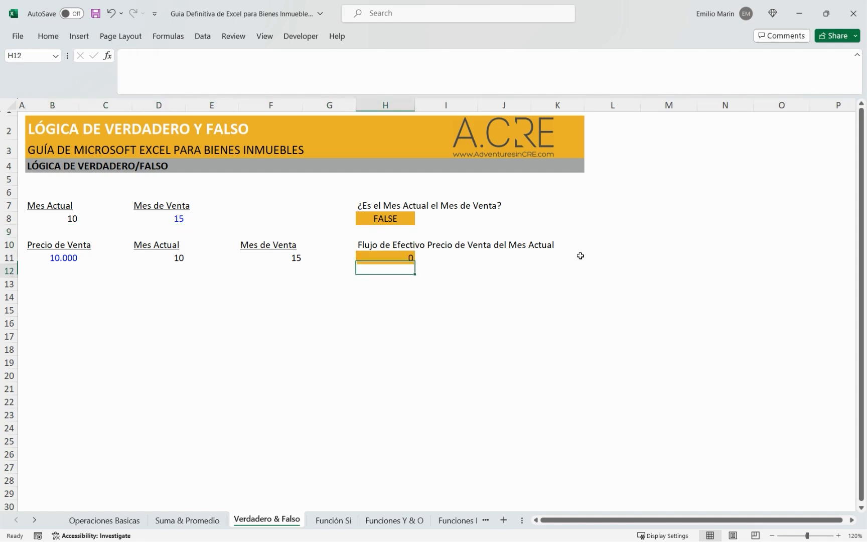
key(Up)
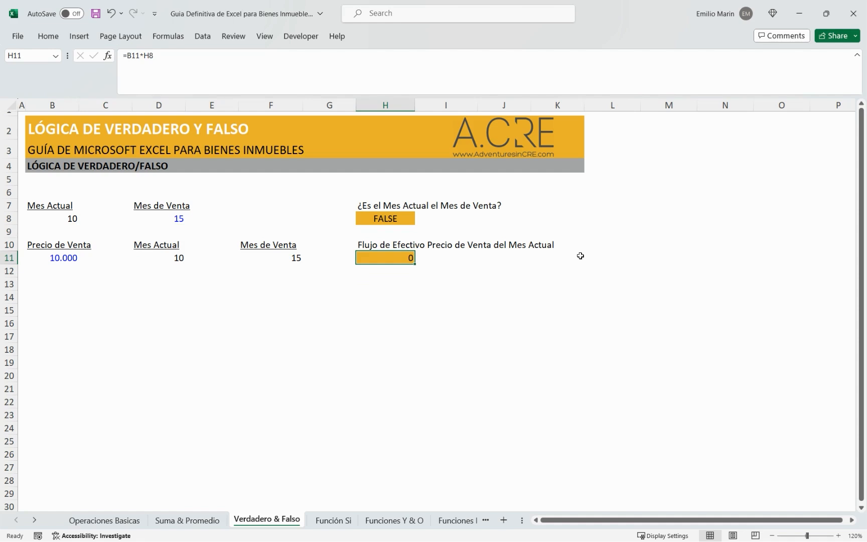
Set Mes de Venta in cell D8 to 10 and check the sale price cash flow in H11.
key(Up)
key(Up)
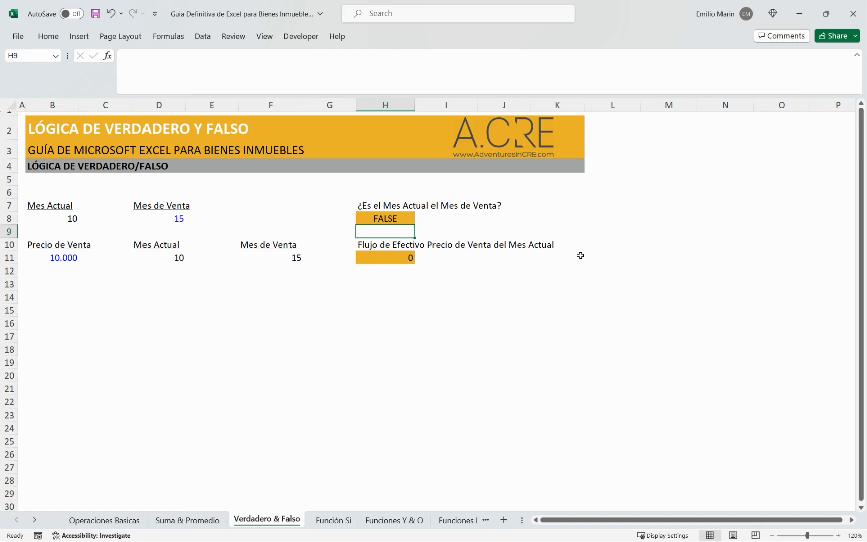
key(Left)
key(Left)
key(Left)
key(Left)
key(Up)
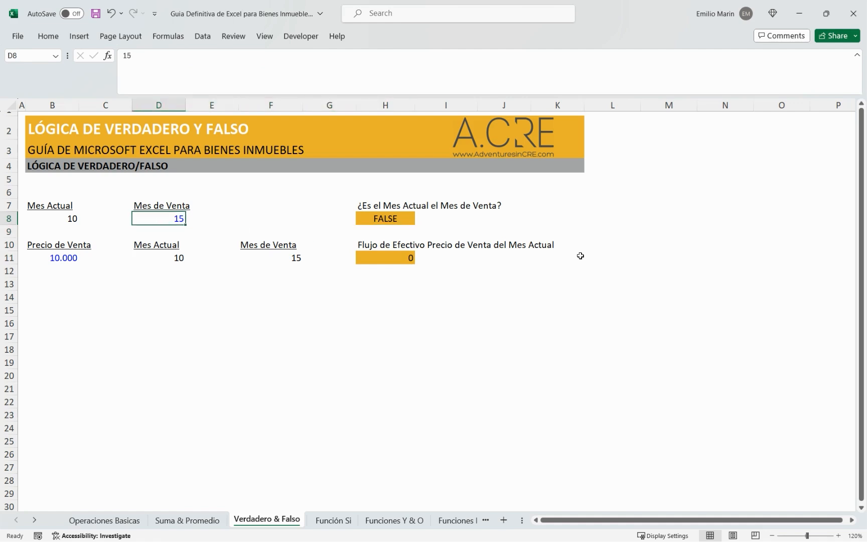
text(10)
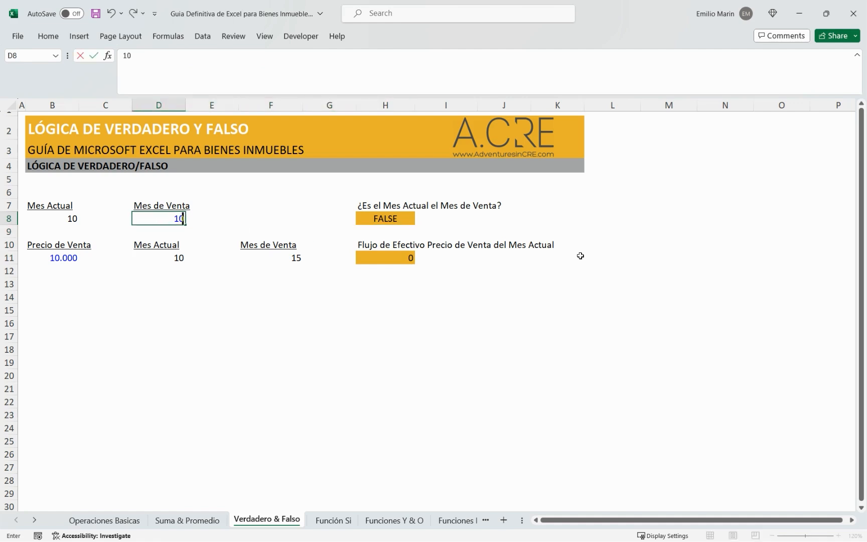
key(Return)
key(Down)
key(Down)
key(Right)
key(Right)
key(Right)
key(Right)
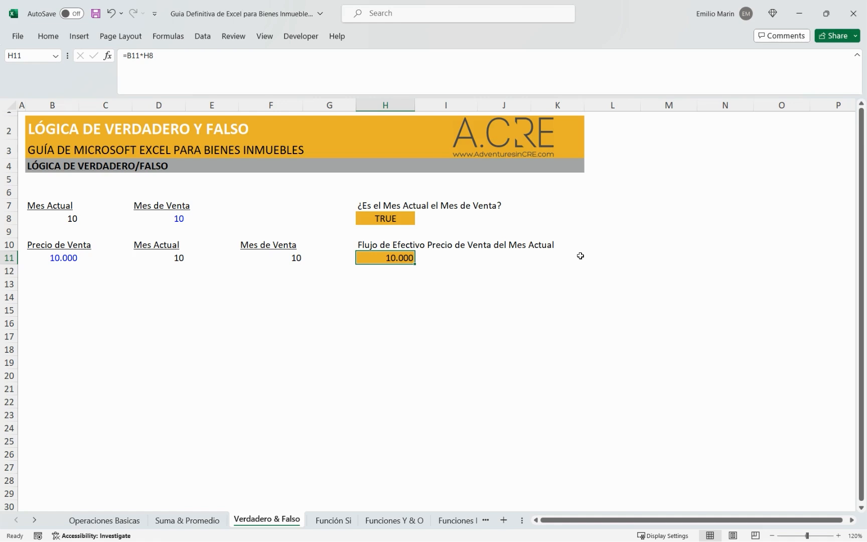
Trace the row 11 inputs and the cell references used by the cash flow formula in H11.
key(Left)
key(Left)
key(Left)
key(Left)
key(Left)
key(Left)
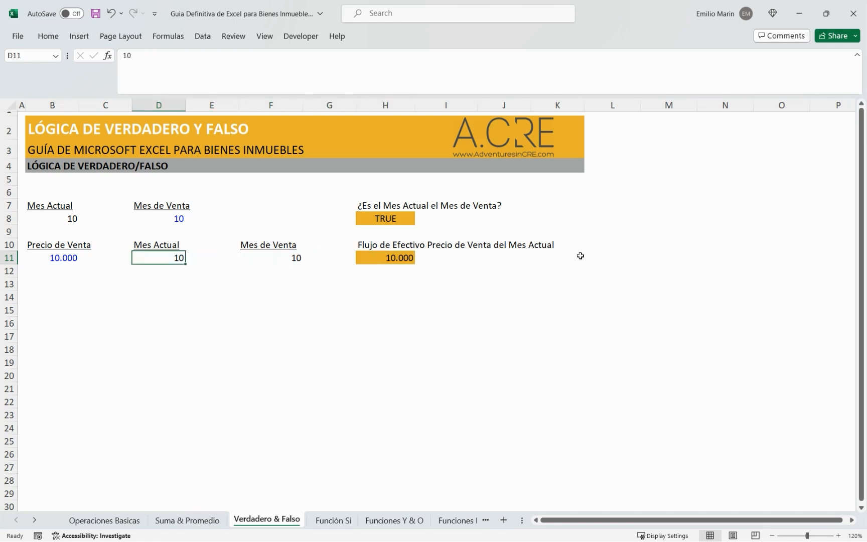
key(Right)
key(Right)
key(Right)
key(Right)
key(Right)
key(Right)
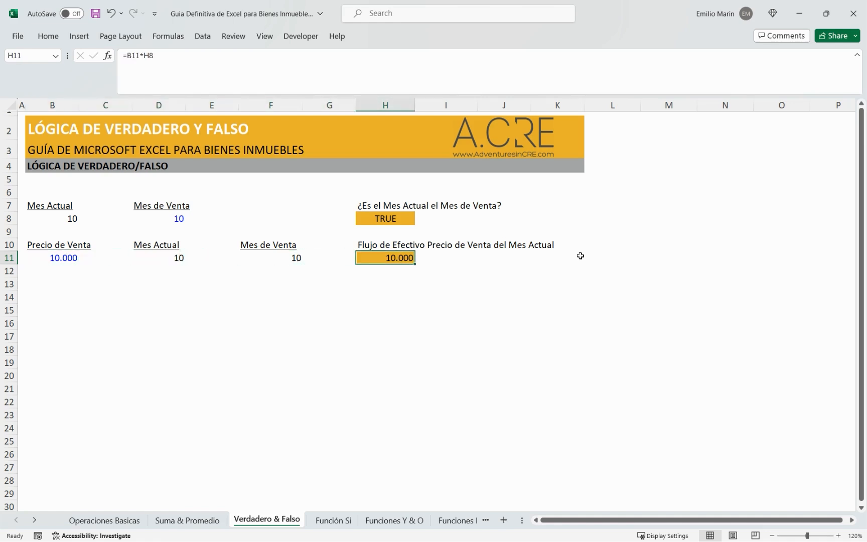
click(244, 63)
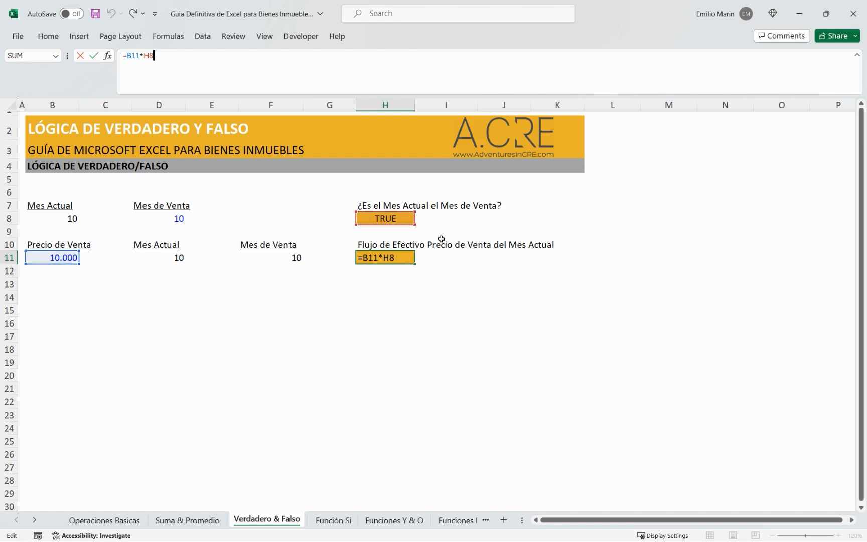
click(405, 283)
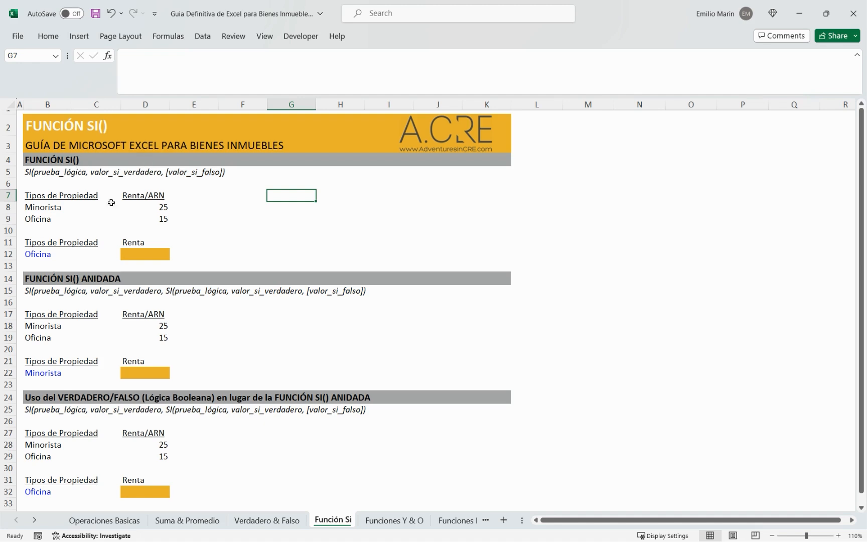
On the Función Si sheet, examine the SI() syntax, the rent per property type, and the property type selected in B12.
click(46, 177)
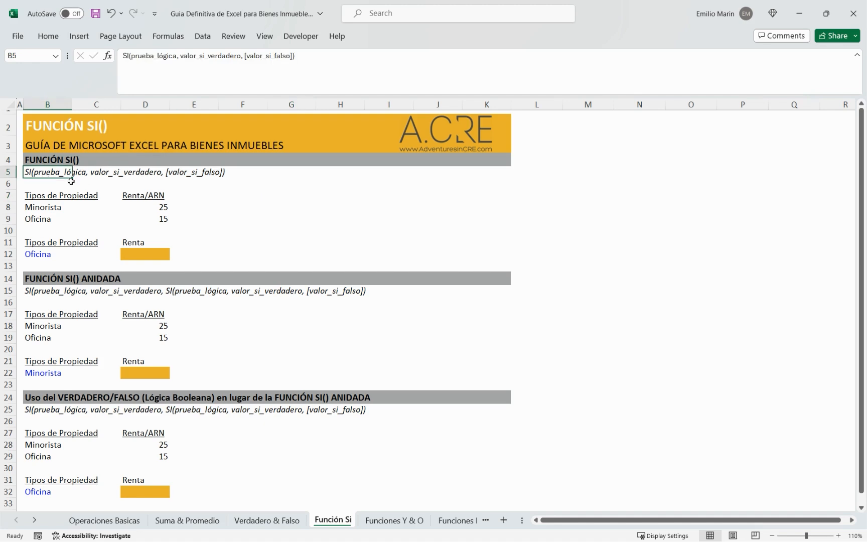
click(106, 193)
click(198, 196)
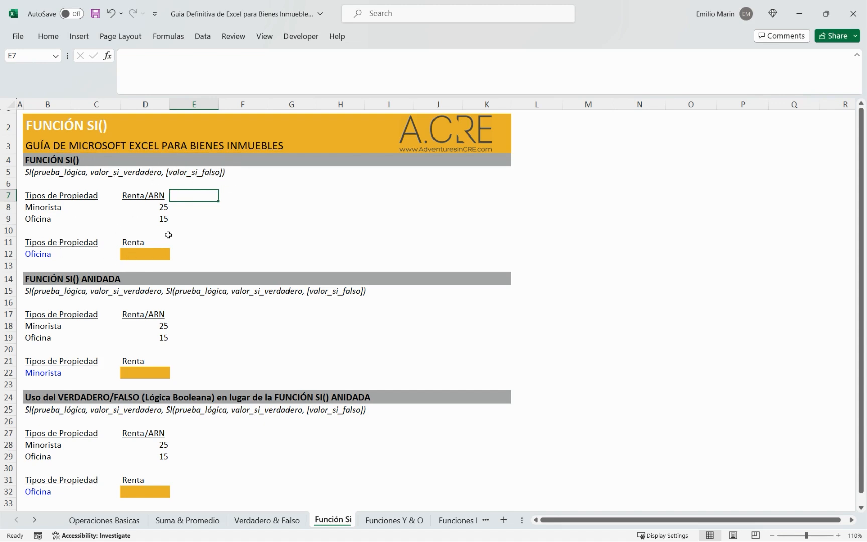
click(145, 253)
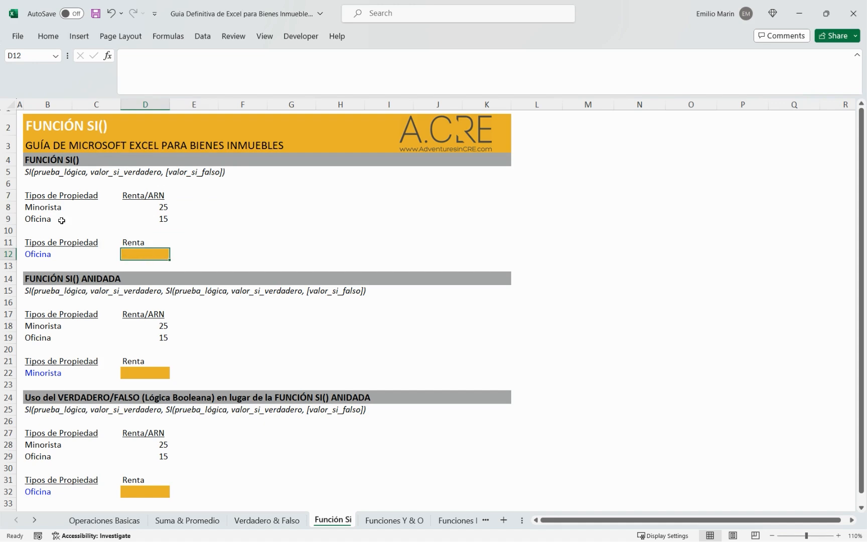
click(41, 196)
click(41, 209)
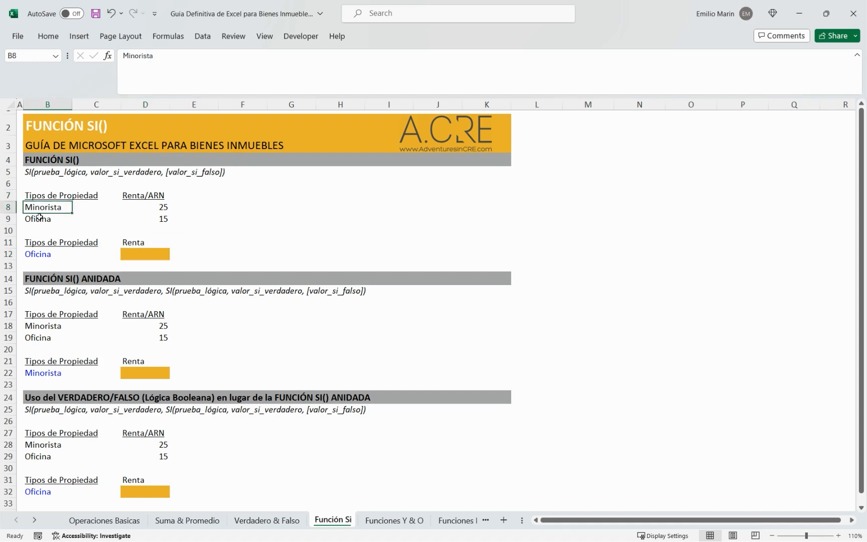
click(41, 219)
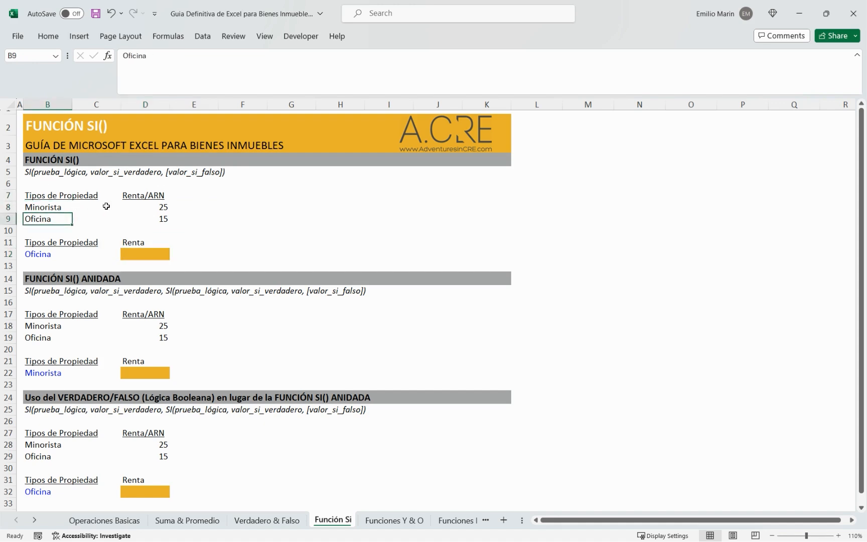
click(141, 198)
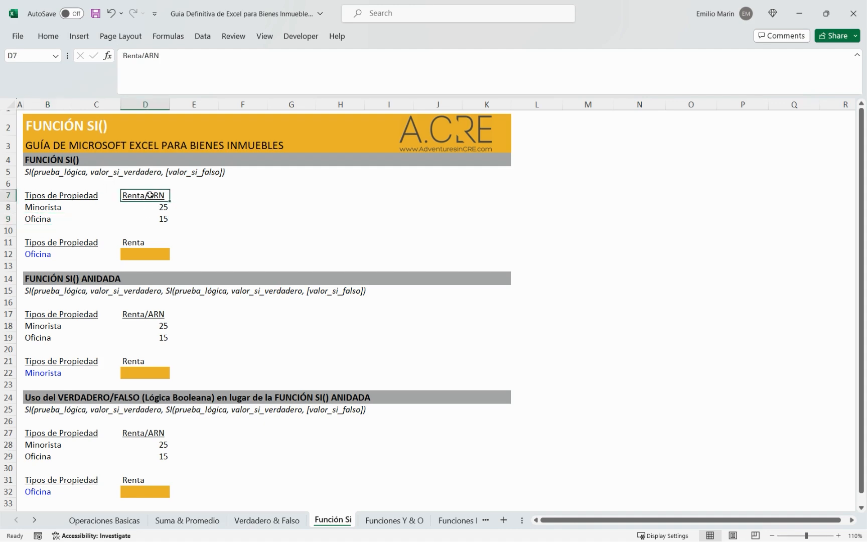
click(145, 210)
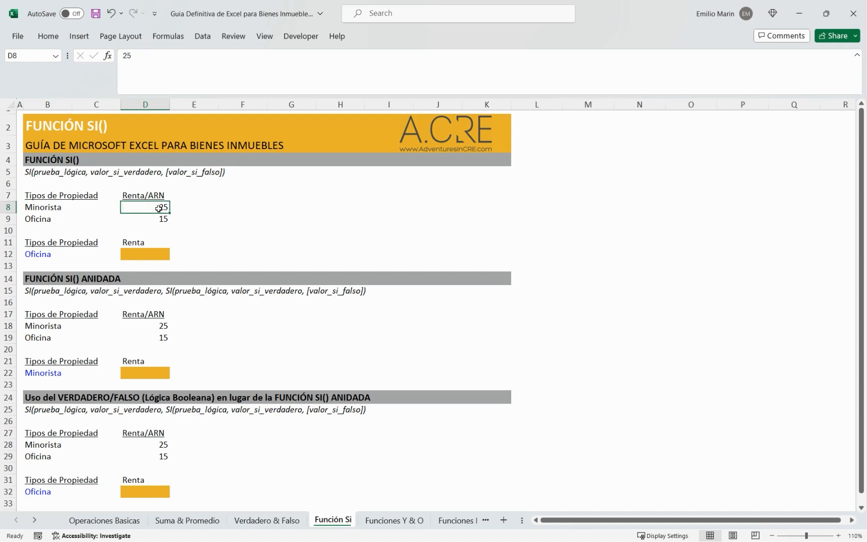
click(159, 219)
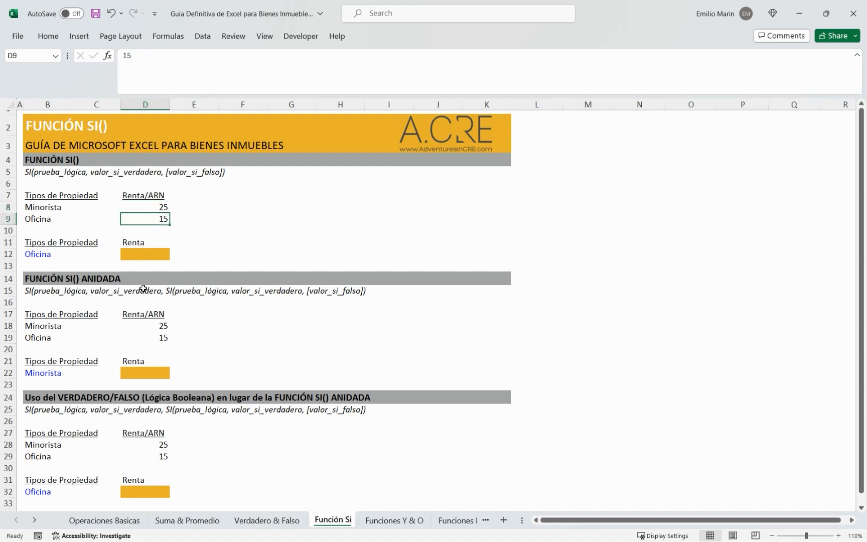
click(45, 241)
click(47, 254)
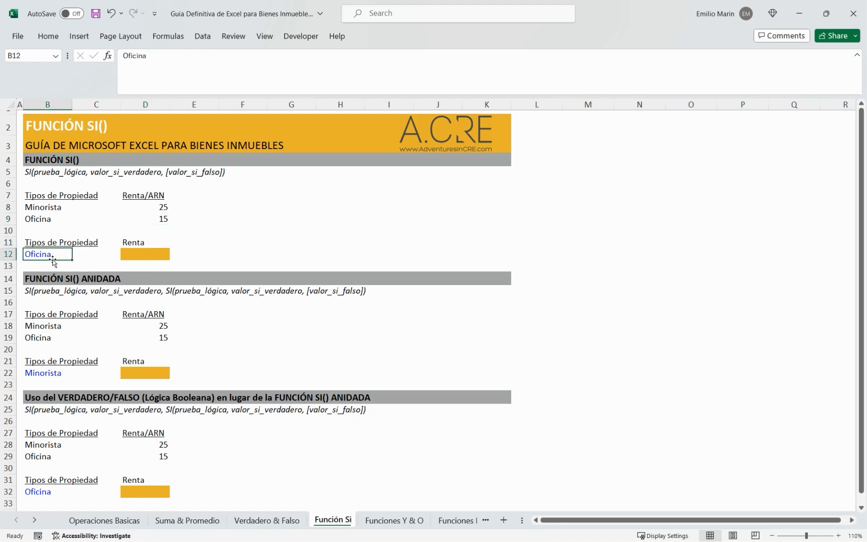
Enter the formula =IF(B12=B9;D9;D8) in Renta cell D12 to return the rent for the property type in B12.
click(145, 254)
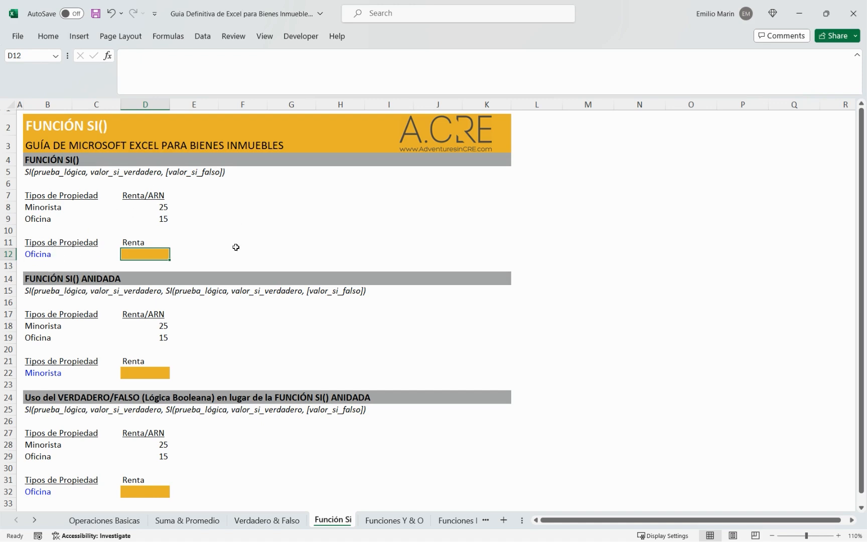
text(=)
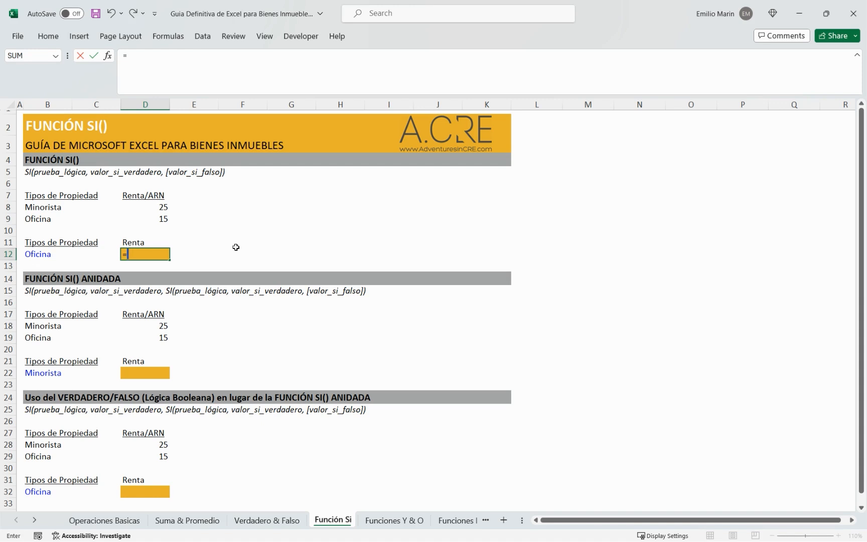
text(if)
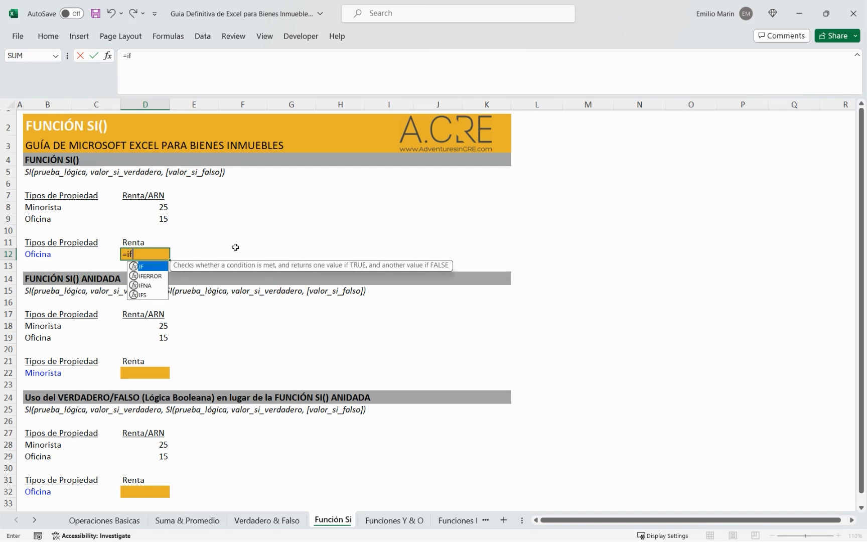
key(Tab)
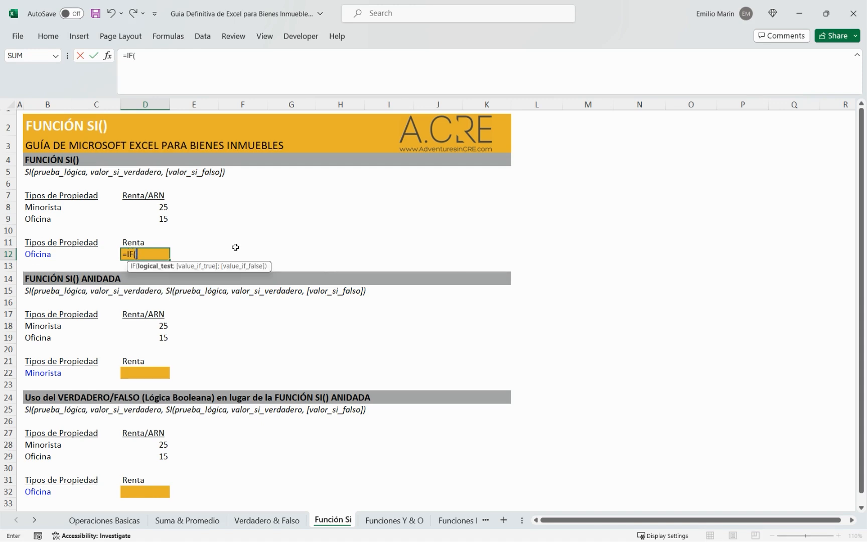
click(34, 253)
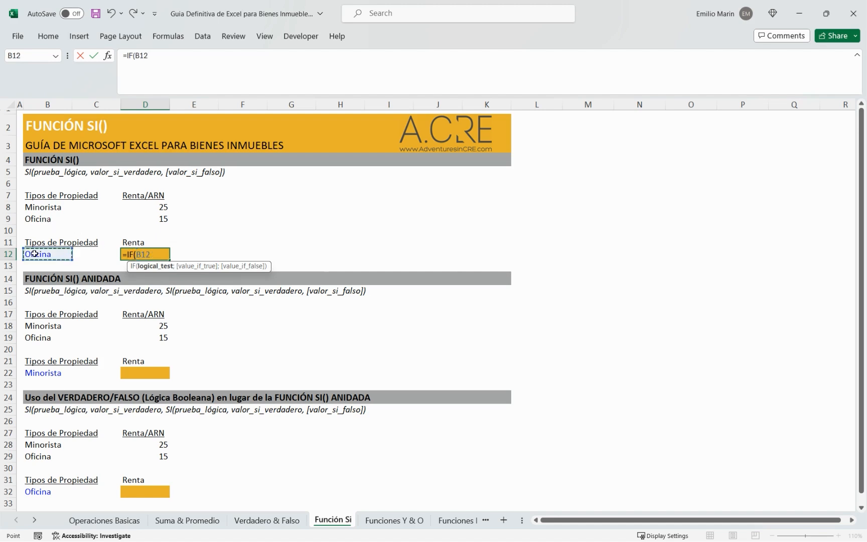
text(=)
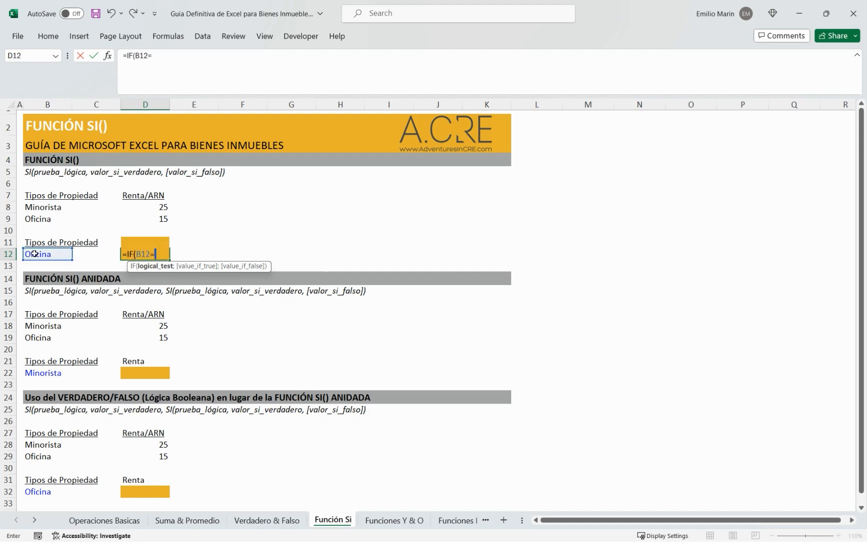
click(39, 219)
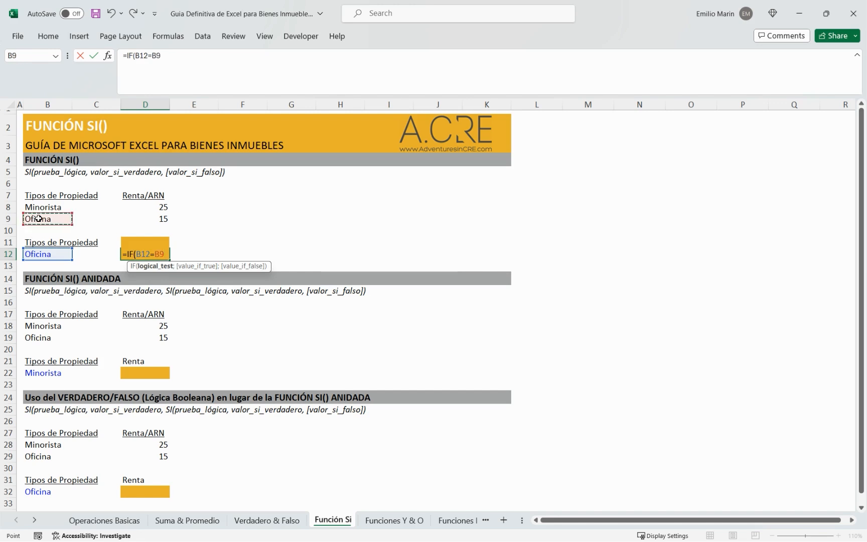
text(;)
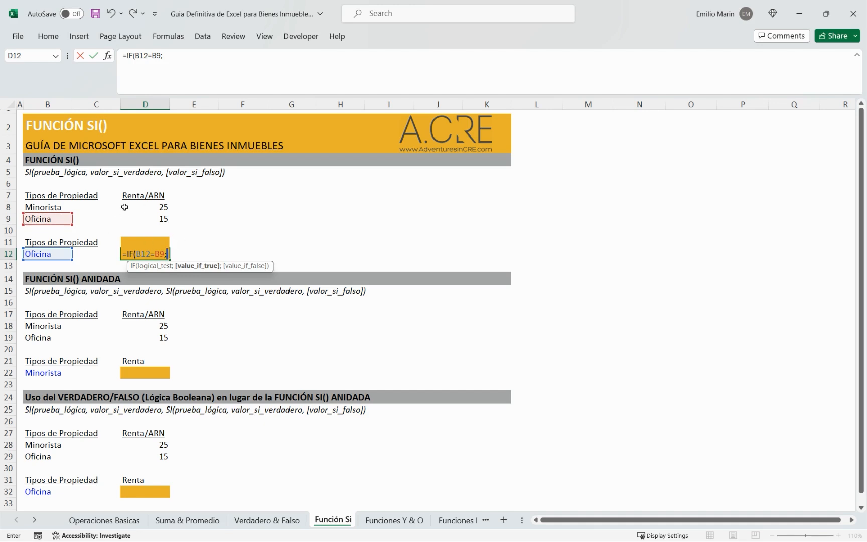
click(151, 219)
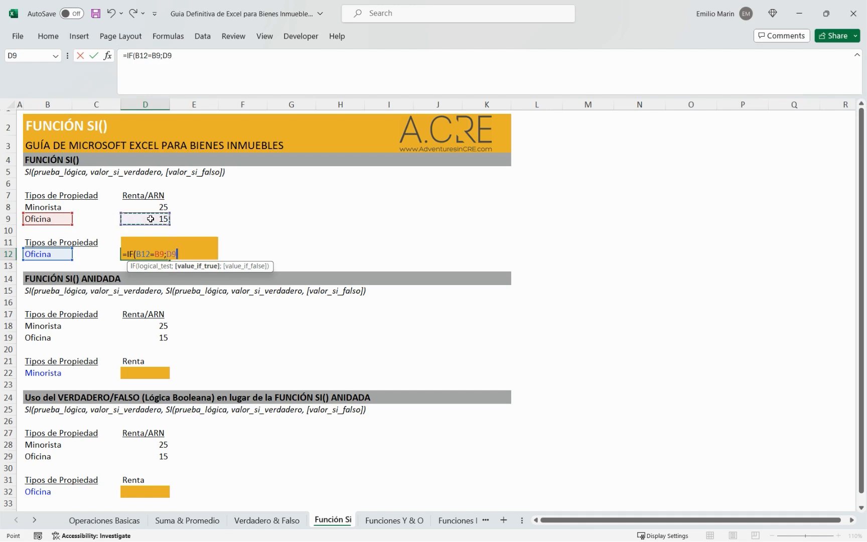
text(;)
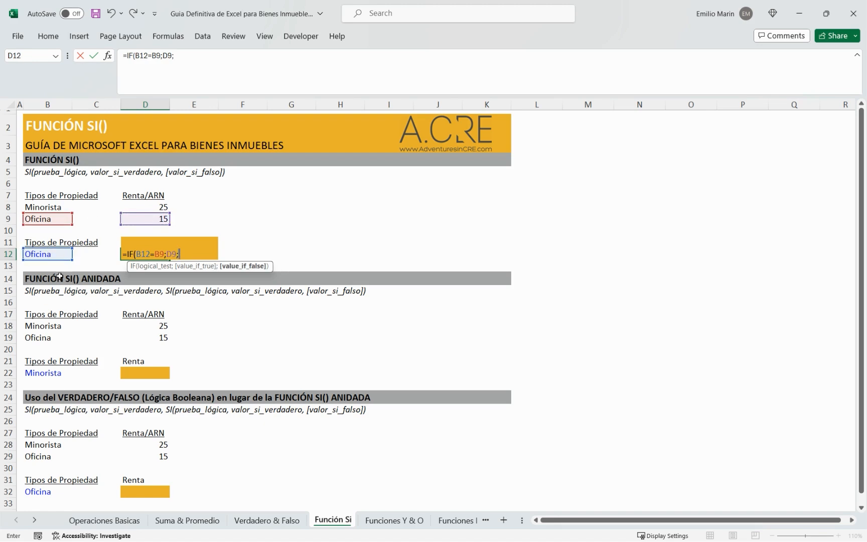
click(157, 207)
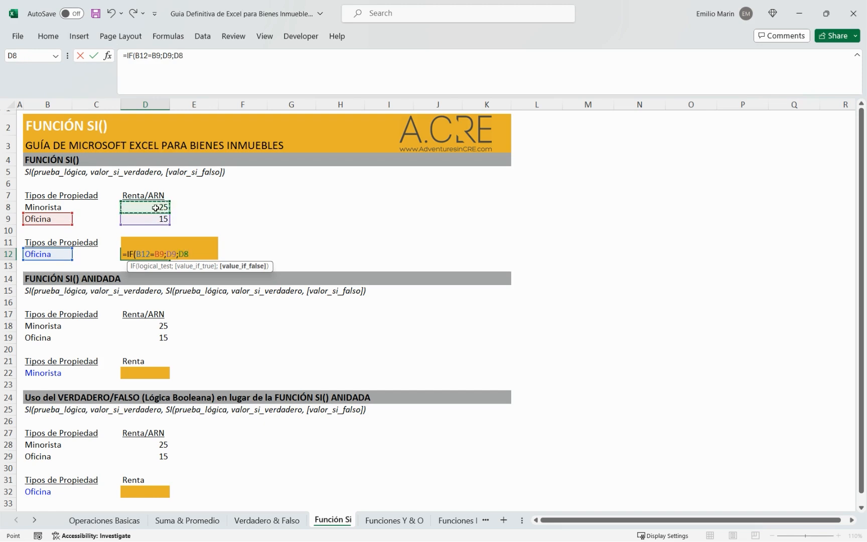
text())
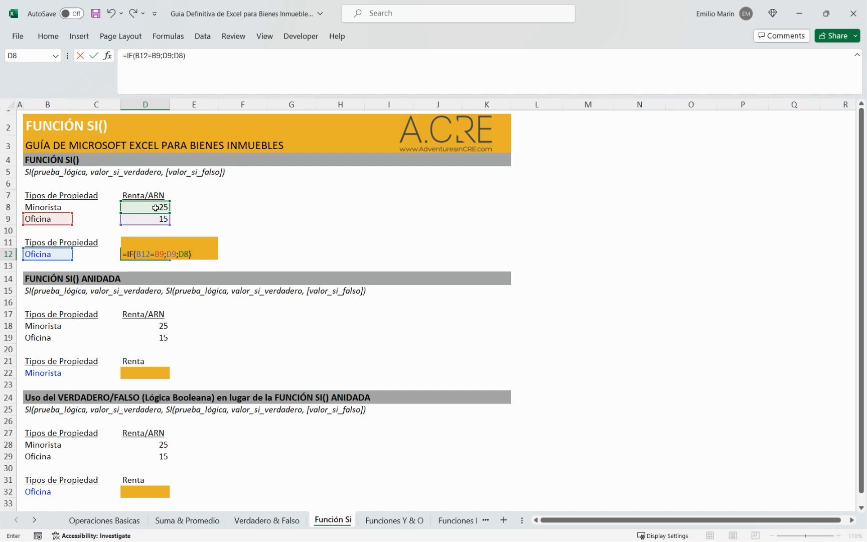
key(Return)
key(Up)
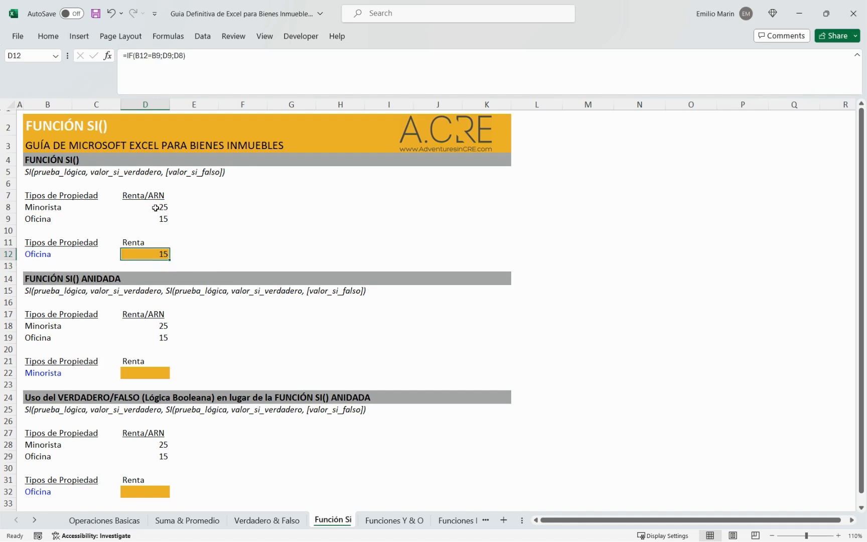
Compare the property type in B12 with the rent formula in D12.
key(Left)
key(Left)
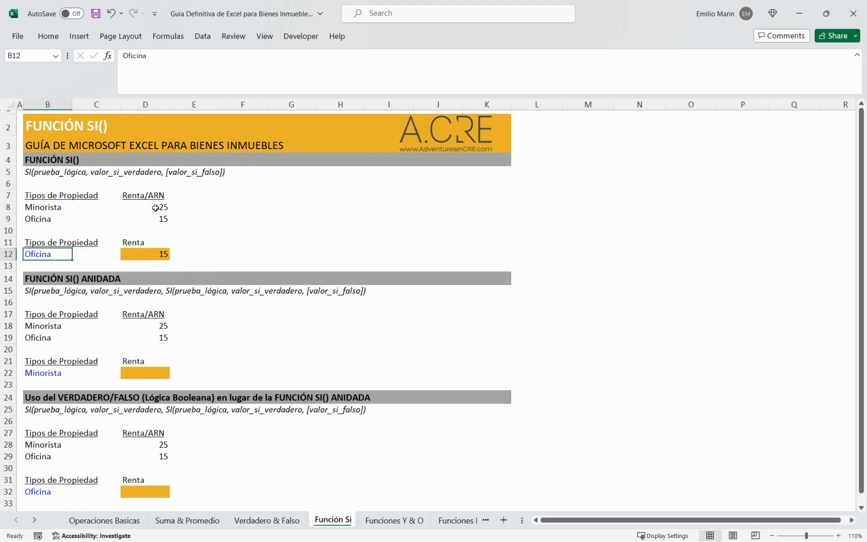
key(Right)
key(Right)
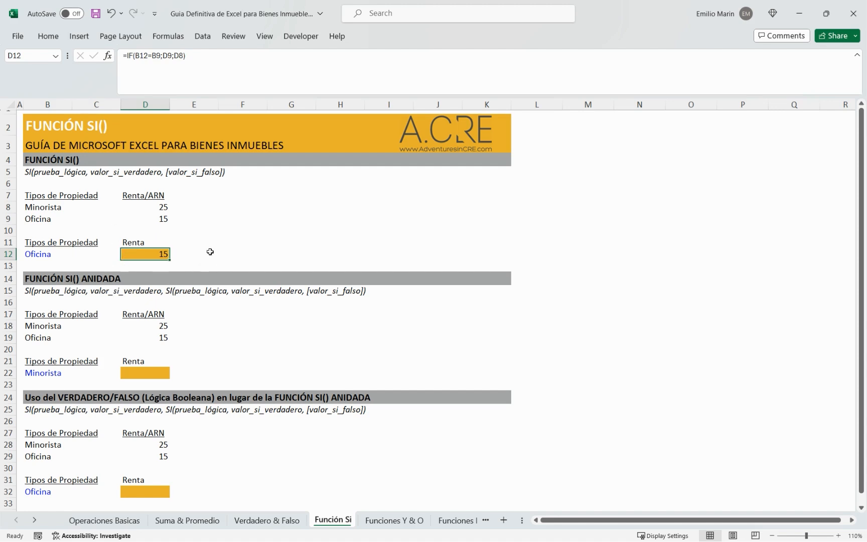
click(67, 255)
click(147, 255)
Set the property type in B12 to Minorista and check the rent in D12.
click(51, 255)
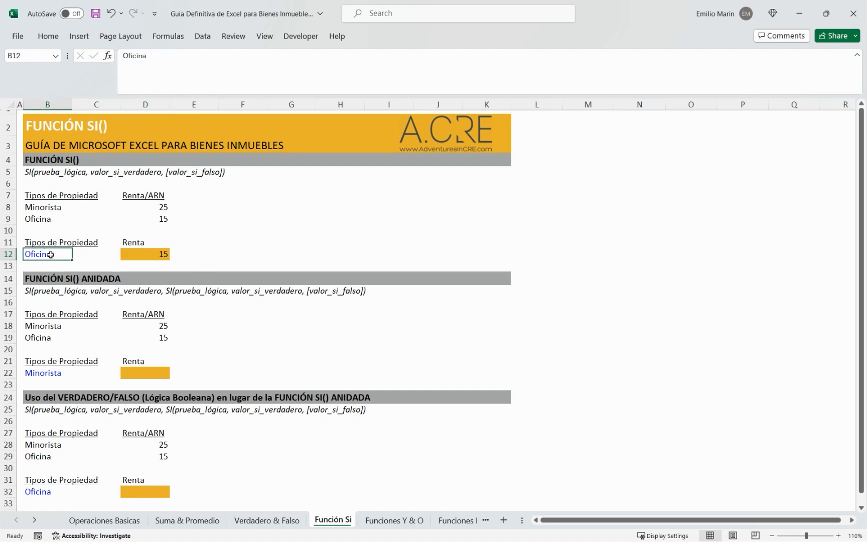
text(Minorista)
key(Return)
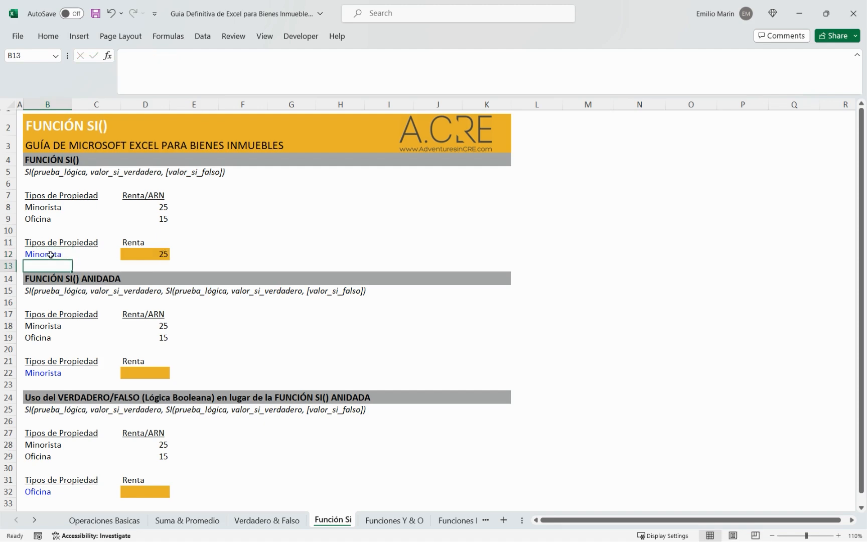
key(Up)
key(Right)
key(Right)
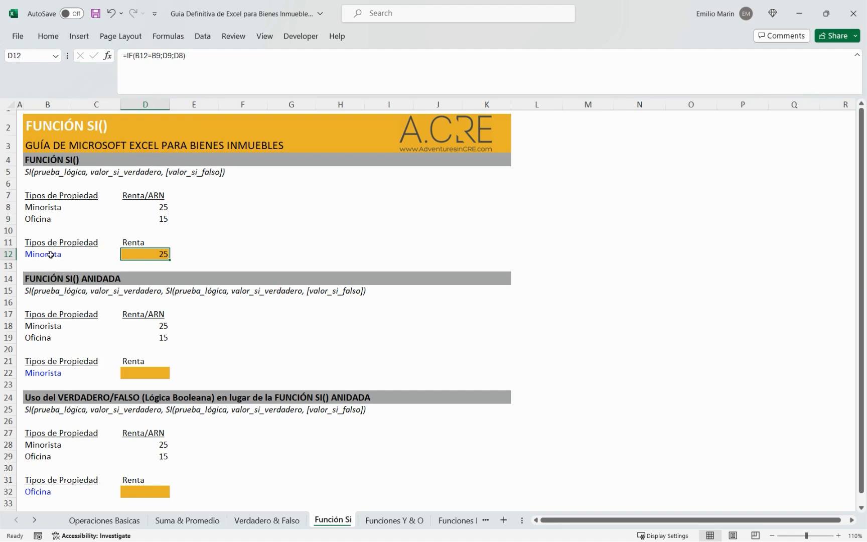
Compare the rent in D12 with the rents listed per property type in D8 and D9.
key(Up)
key(Up)
key(Up)
key(Up)
key(Down)
key(Down)
key(Down)
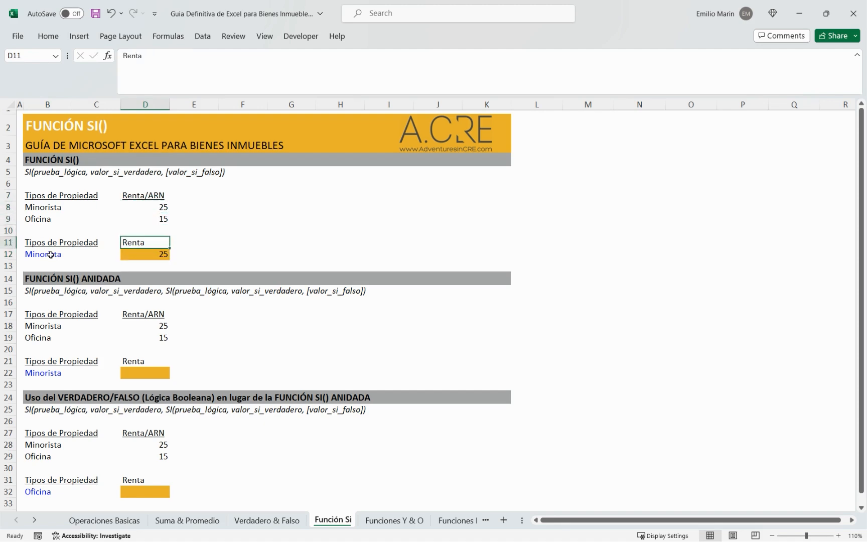
key(Down)
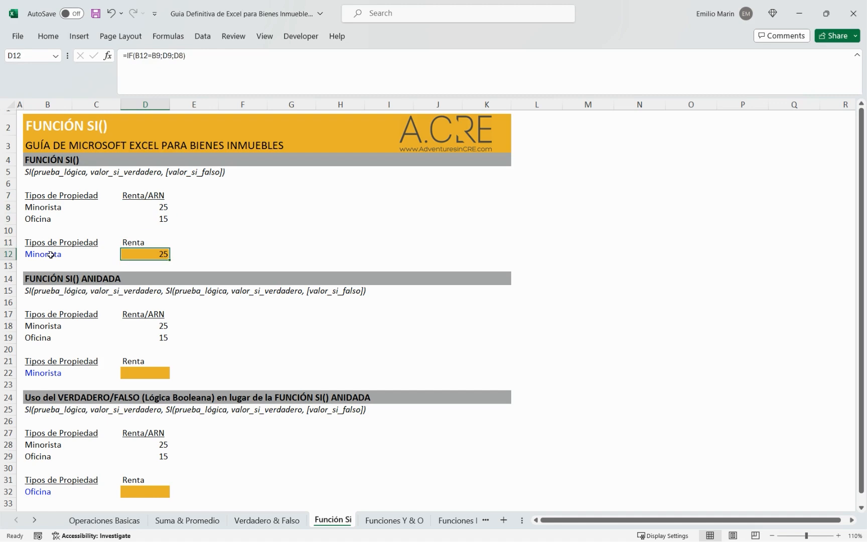
Test the IF formula with an unlisted property type by setting B12 to Hotel.
key(Left)
key(Left)
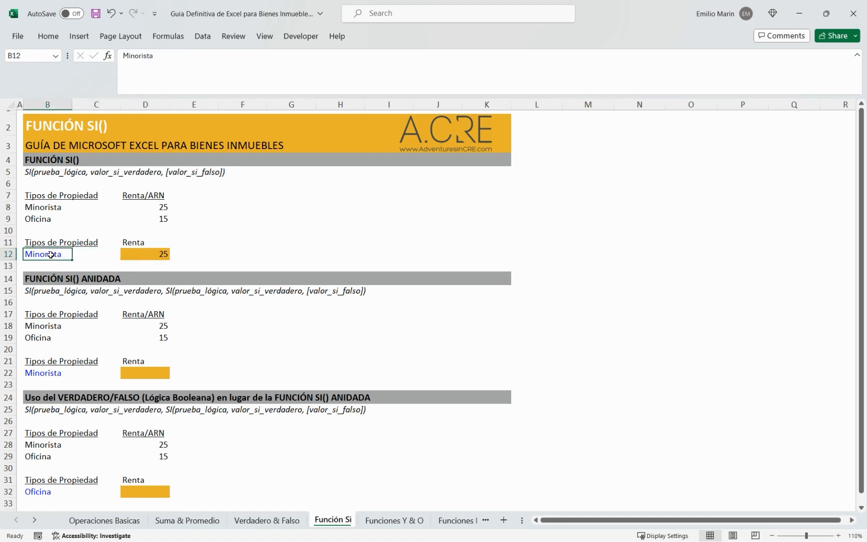
text(Hotel)
key(Return)
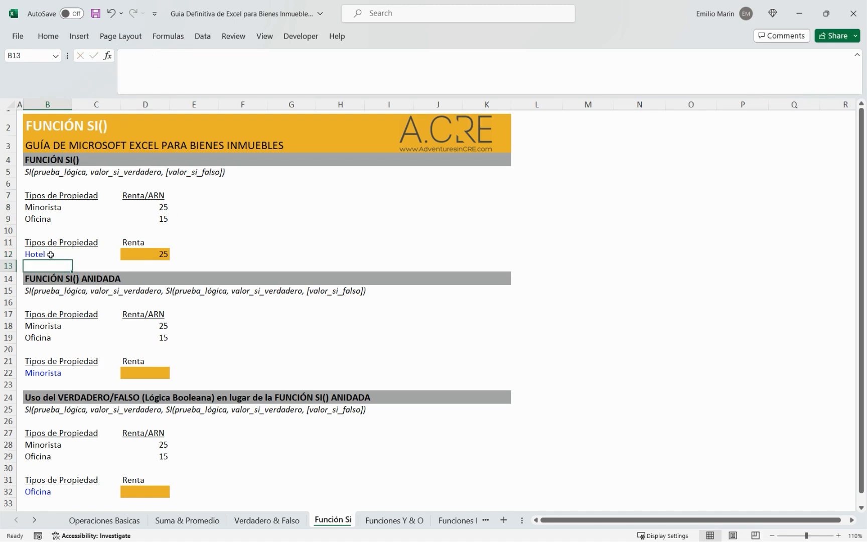
key(Up)
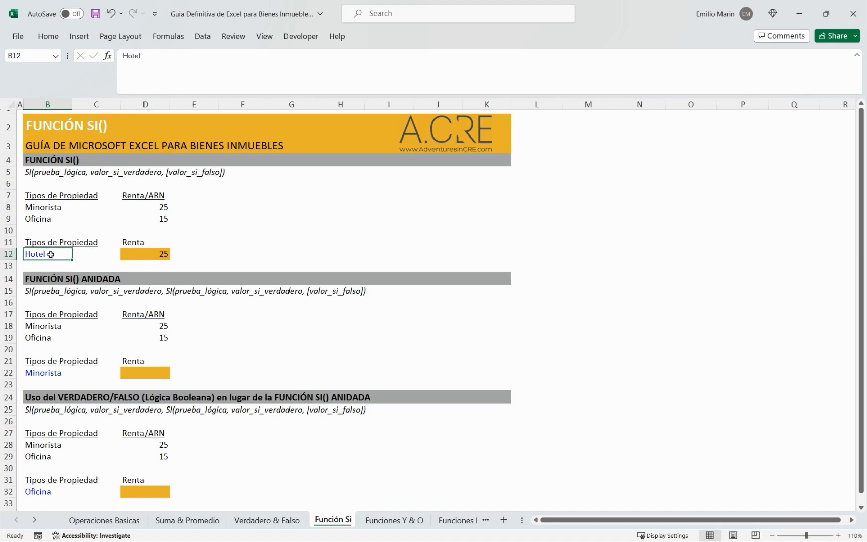
key(Right)
Set B12 to the arbitrary text asdf and check how the IF formula in D12 responds.
key(Left)
text(asdf)
key(Return)
key(Up)
key(Right)
key(Right)
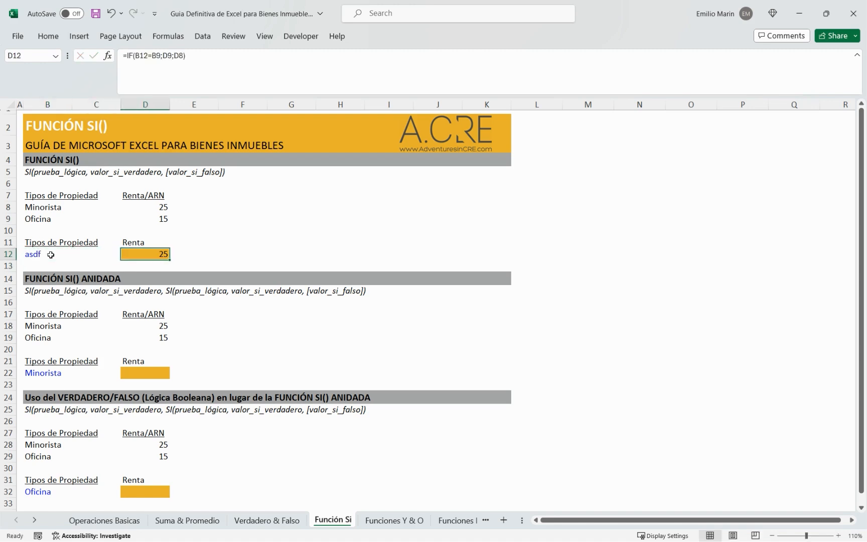
key(Left)
key(Left)
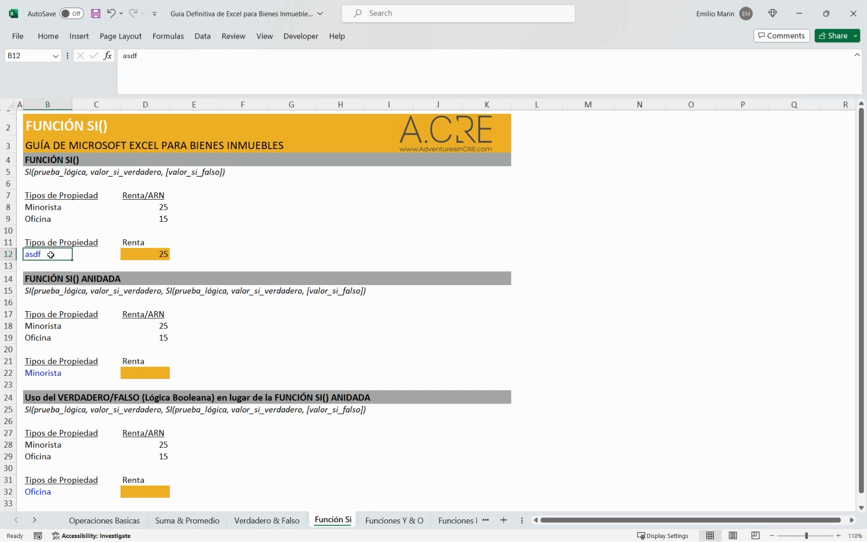
key(Right)
key(Right)
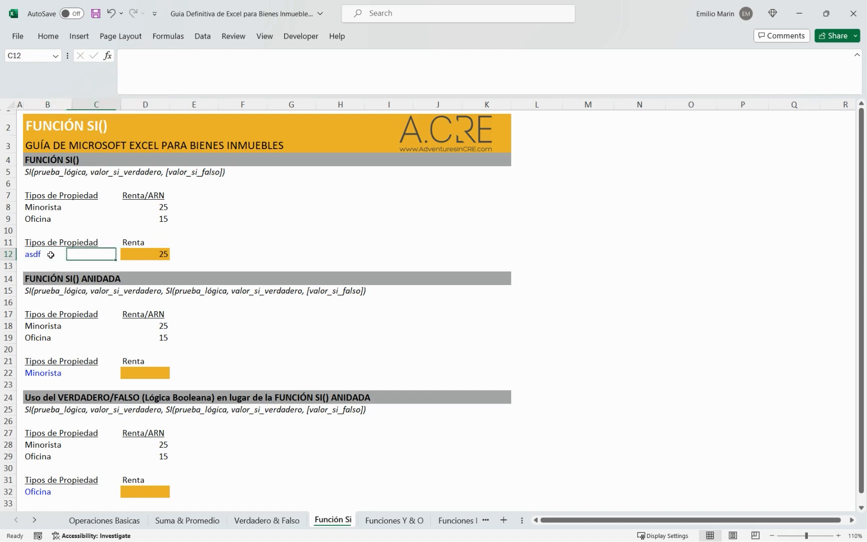
Set the property type in B12 back to Oficina and check the rent in D12.
key(Left)
key(Left)
text(Oficina)
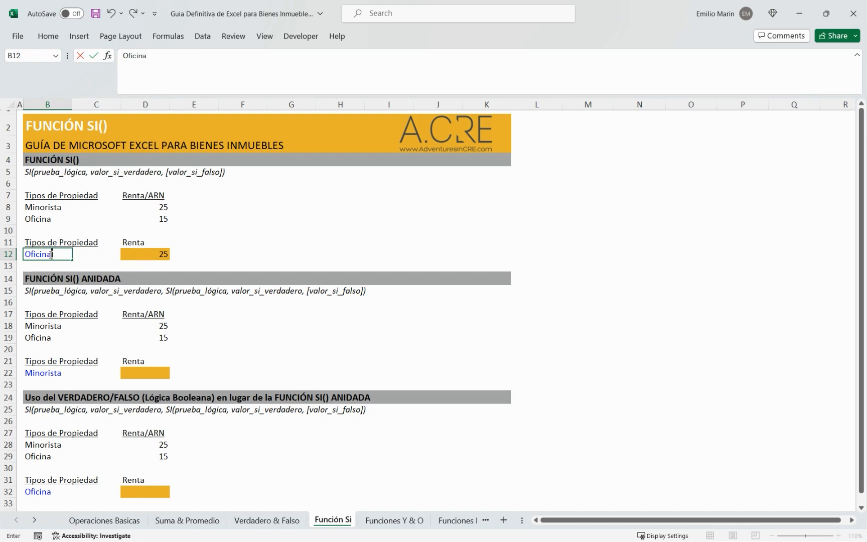
key(Return)
click(51, 254)
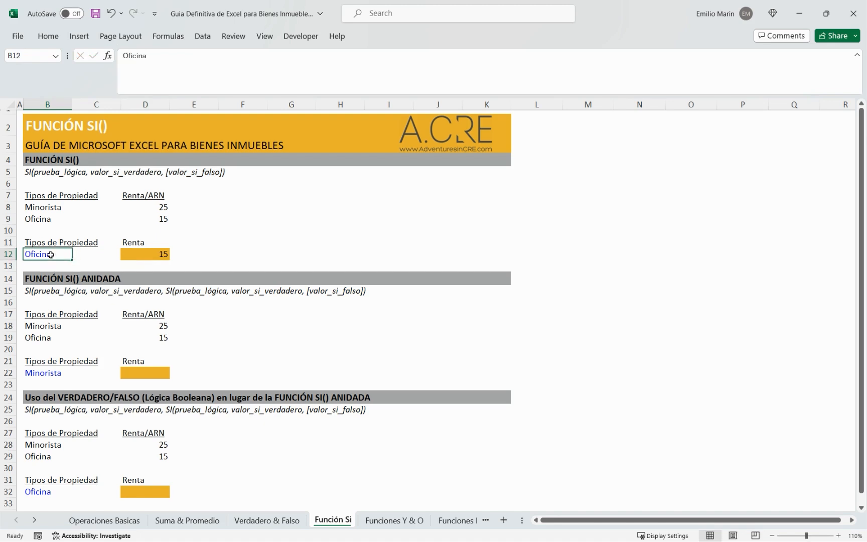
key(Right)
key(Right)
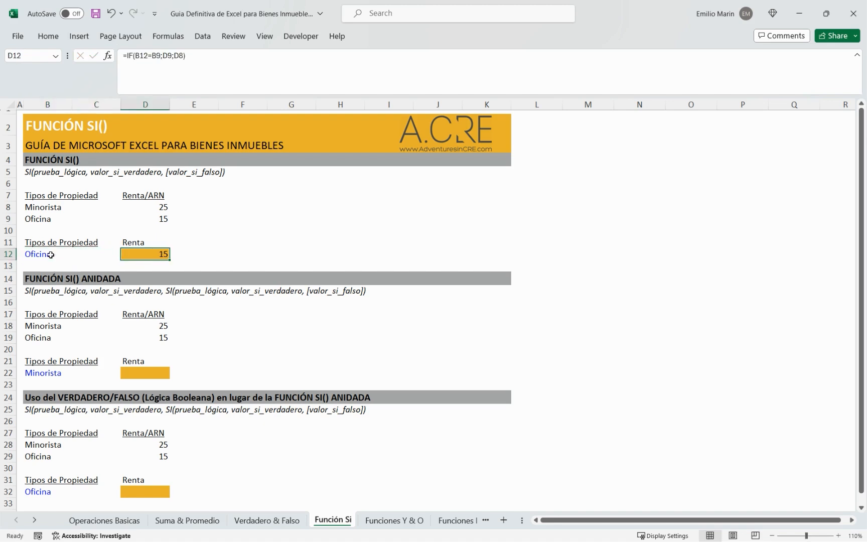
In the nested IF exercise's rent cell D22, start an IF formula that tests whether B22 equals B18.
key(Down)
key(Down)
key(Down)
key(Down)
key(Down)
key(Down)
key(Down)
key(Down)
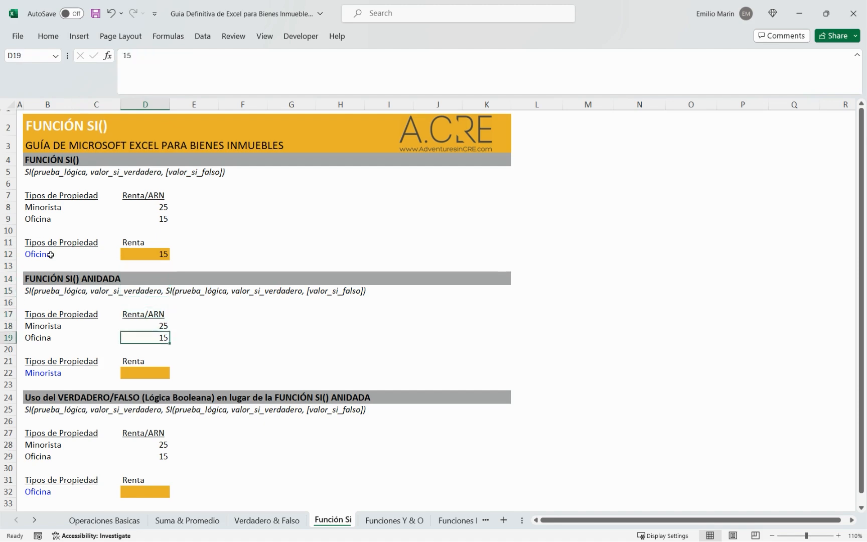
key(Down)
key(Down)
key(Down)
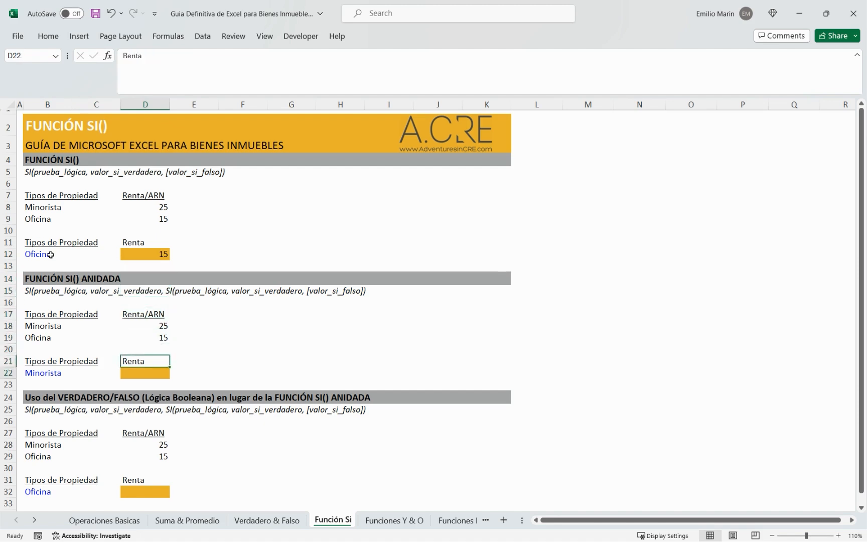
key(Up)
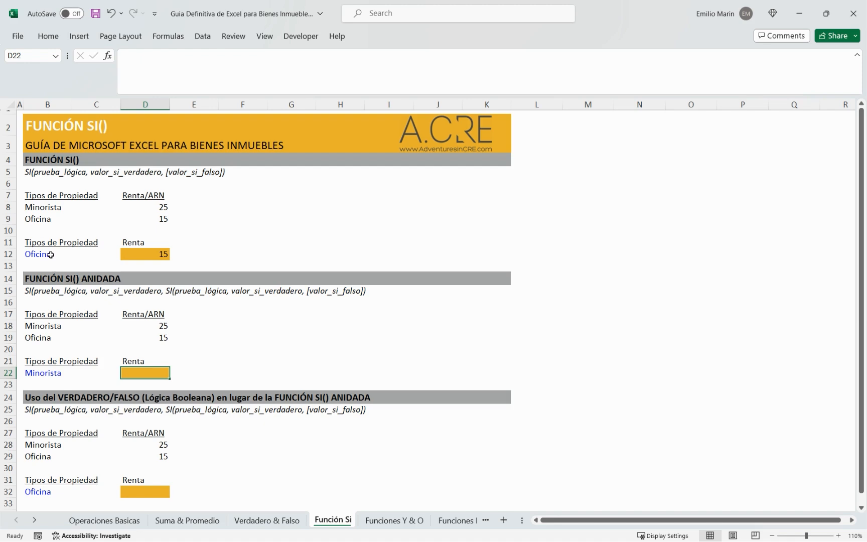
text(=if)
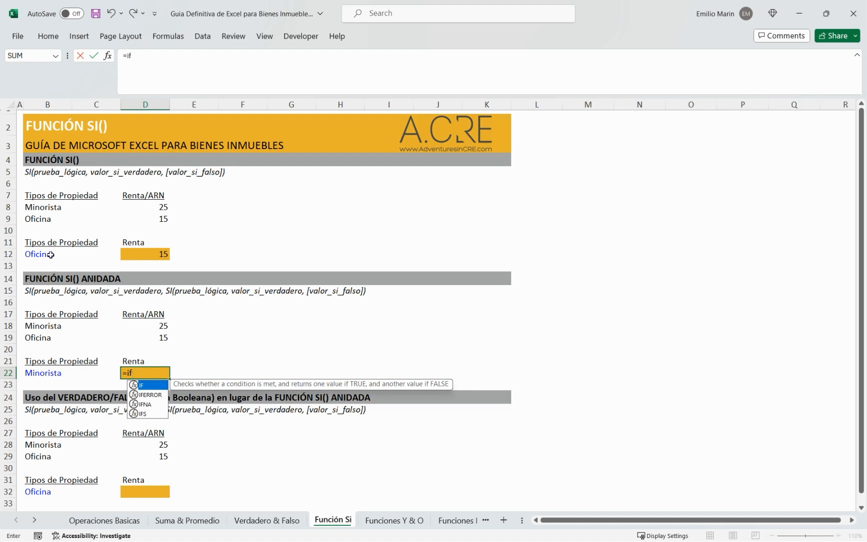
key(Tab)
key(Left)
key(Left)
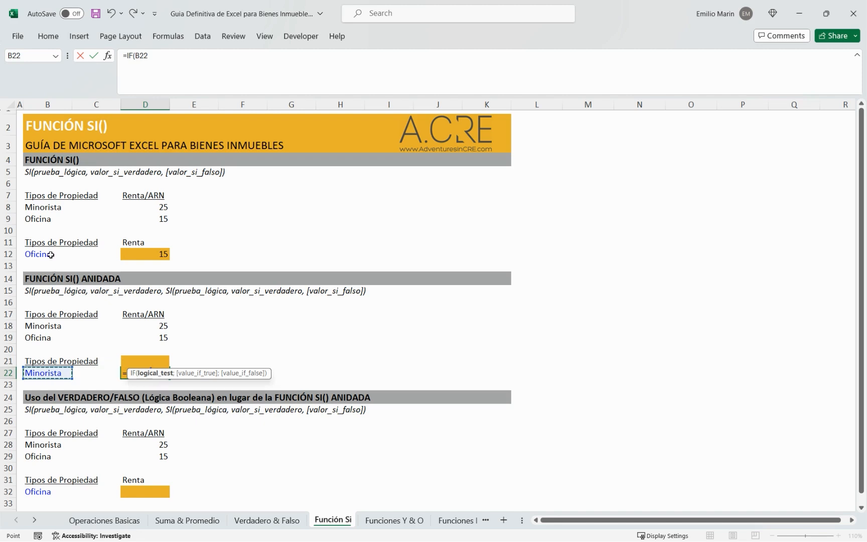
text(=)
key(Up)
key(Up)
key(Up)
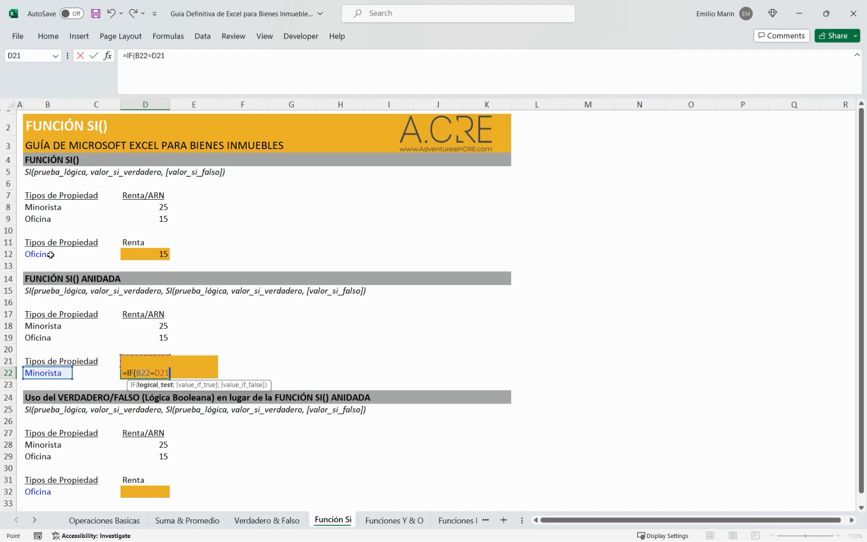
key(Left)
key(Left)
key(Up)
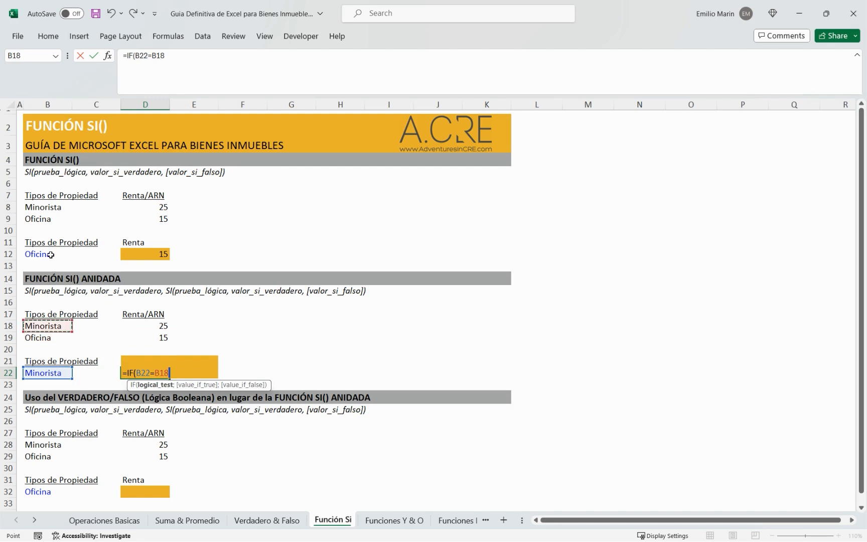
Make the IF formula in D22 return the rent in D18 when the test is true.
text(;)
key(Up)
key(Up)
key(Up)
key(Up)
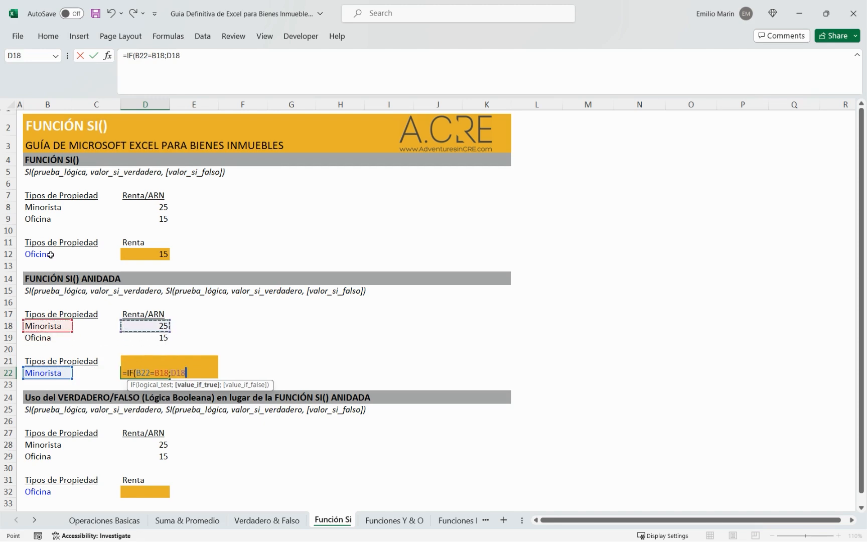
text(;)
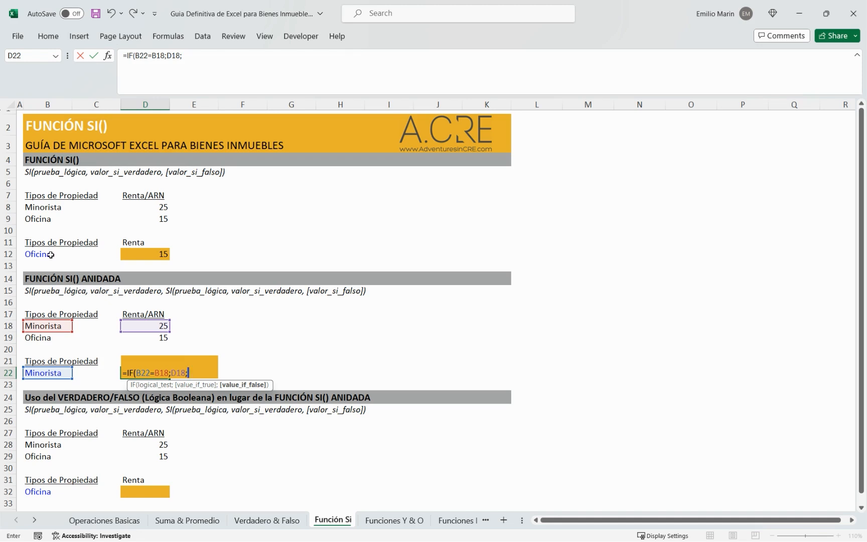
Nest a second IF as the value-if-false argument, testing whether B22 equals B19.
text(if)
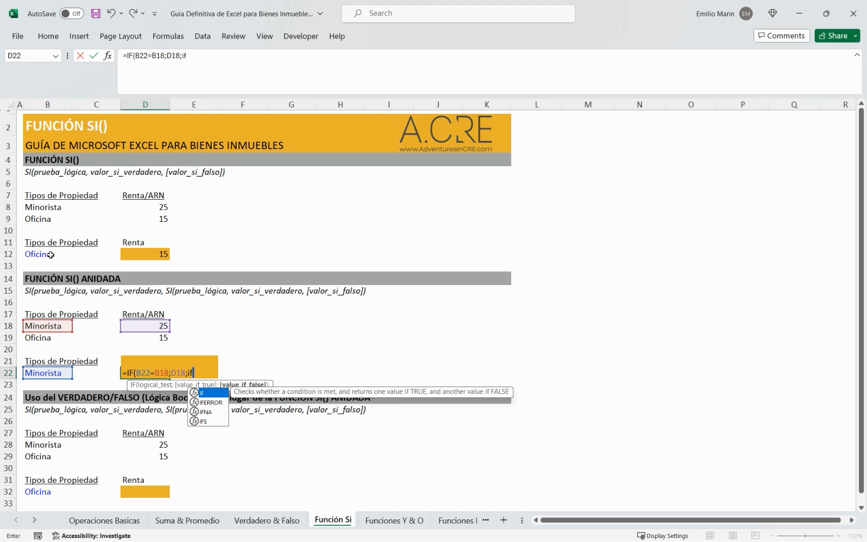
key(Tab)
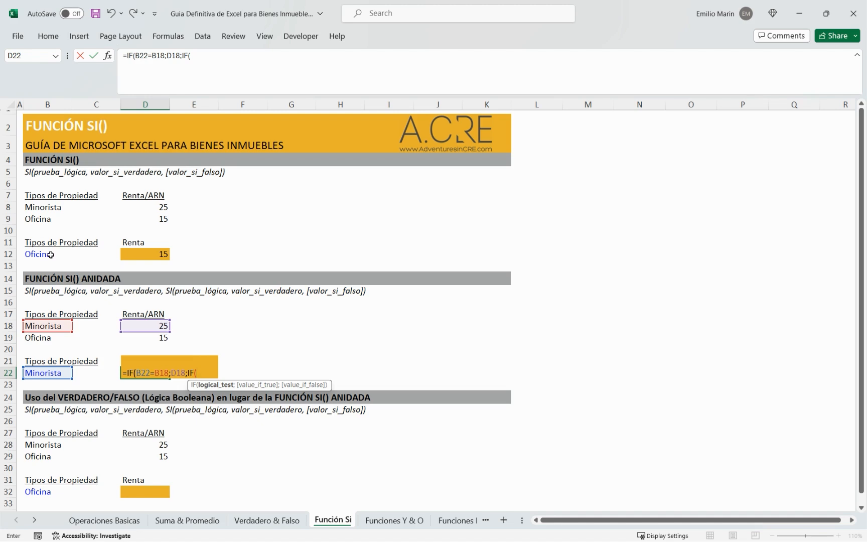
key(Up)
key(Left)
key(Left)
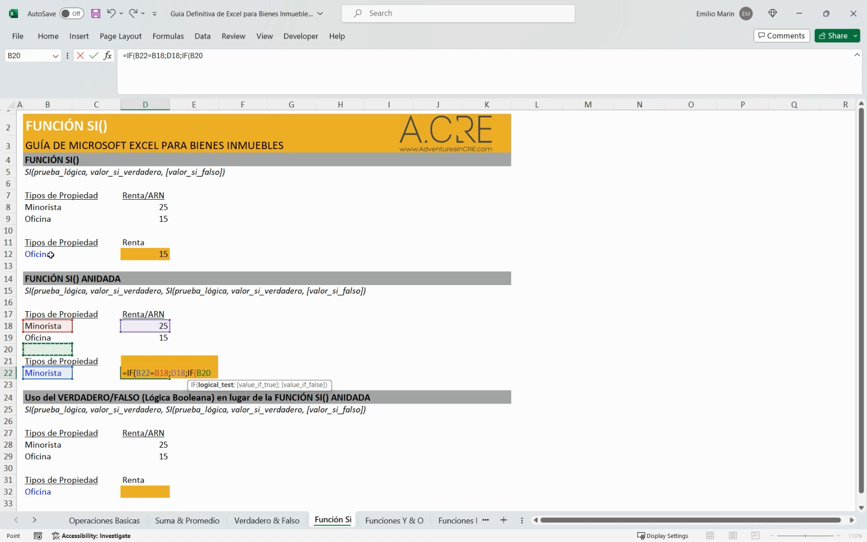
key(Down)
text(=)
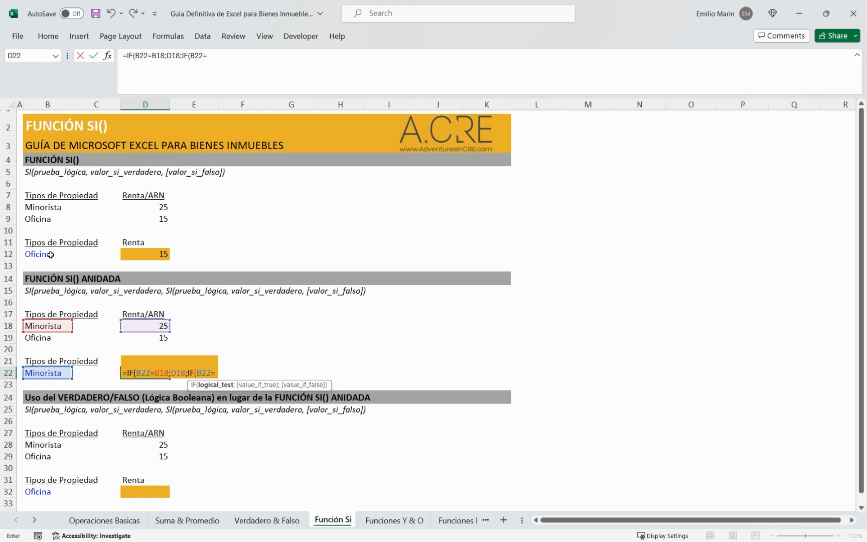
key(Up)
key(Up)
key(Up)
key(Left)
key(Left)
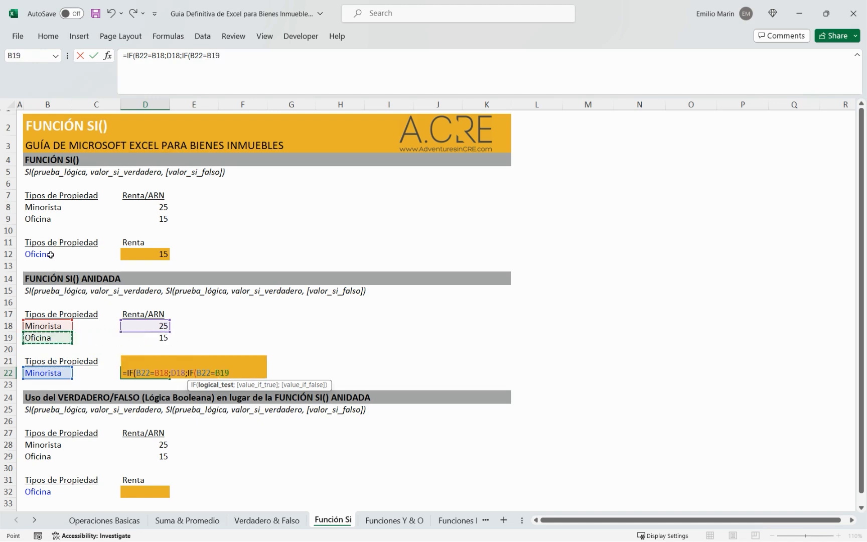
Complete the nested IF in D22 with D19 as the true value and 0 as the false value.
text(;)
key(Up)
key(Up)
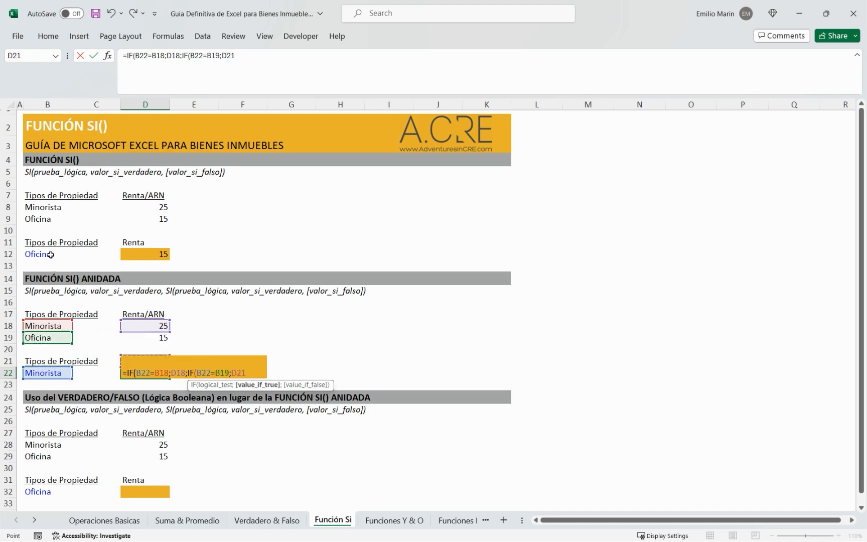
key(Up)
text(;0)
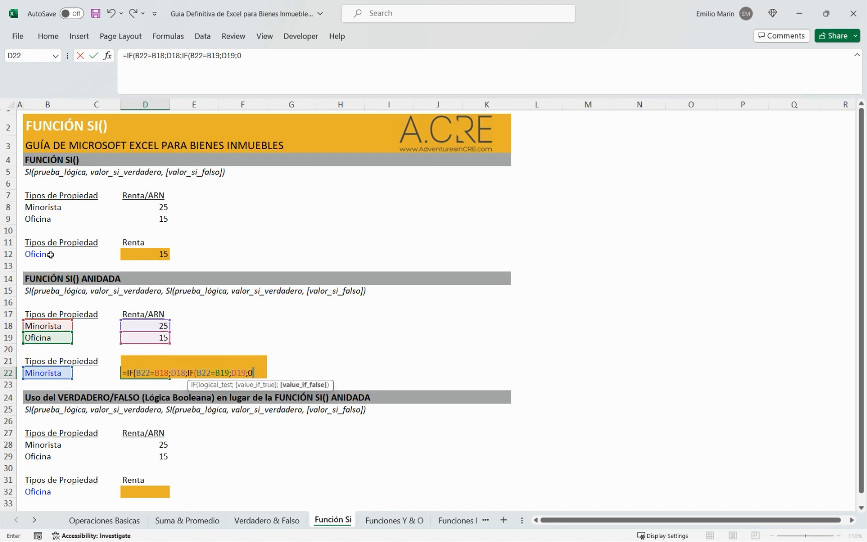
text()))
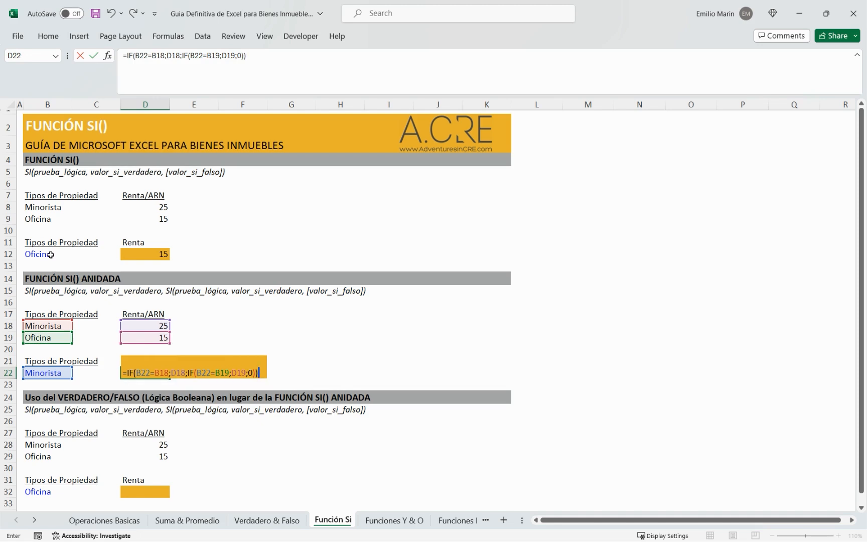
key(Return)
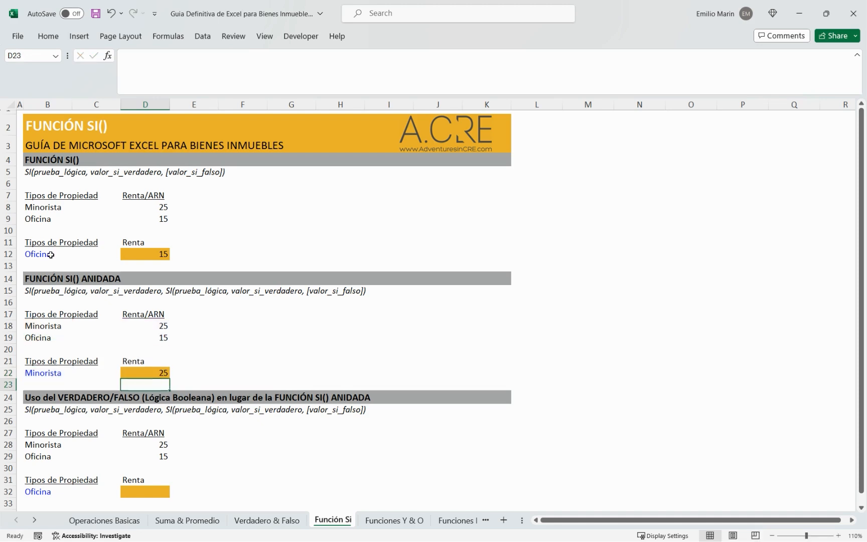
Examine the nested IF result in D22 against the property type in B22 and the types listed in B18 and B19.
key(Up)
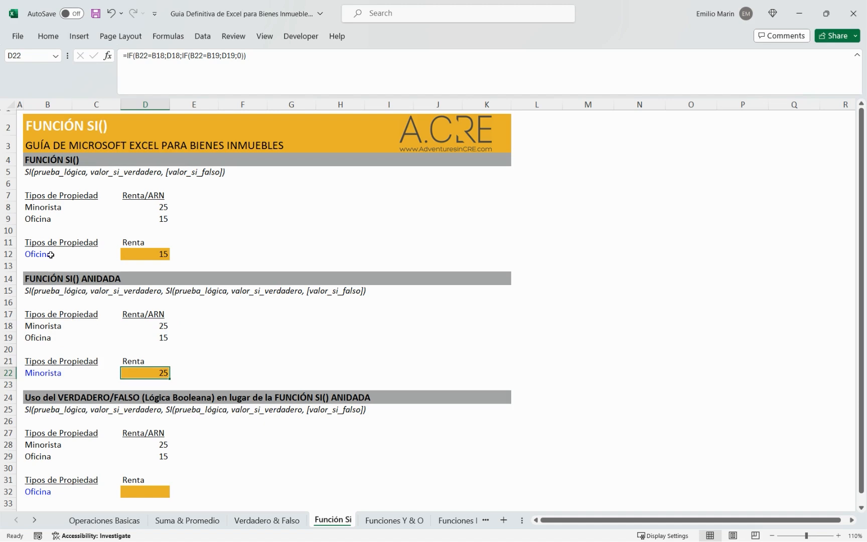
key(Left)
key(Left)
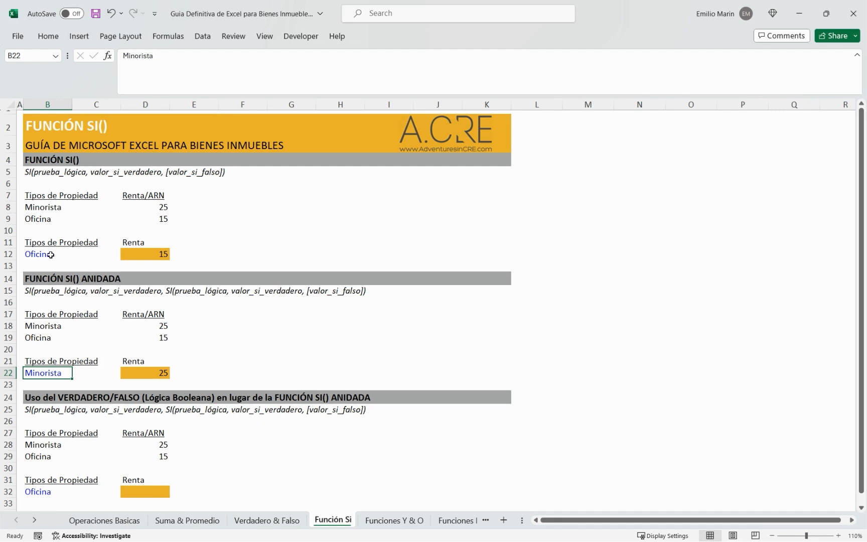
key(Up)
key(Up)
key(Up)
key(Up)
key(Down)
key(Down)
key(Up)
key(Up)
key(Down)
key(Down)
key(Down)
key(Down)
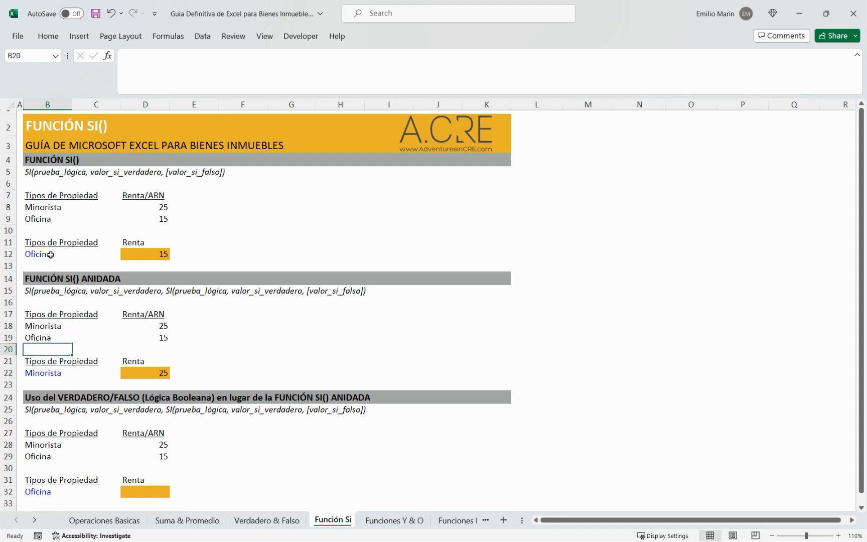
Test the nested IF formula by setting B22 to Oficina and to the unlisted type Hotel, checking the rent.
text(Oficina)
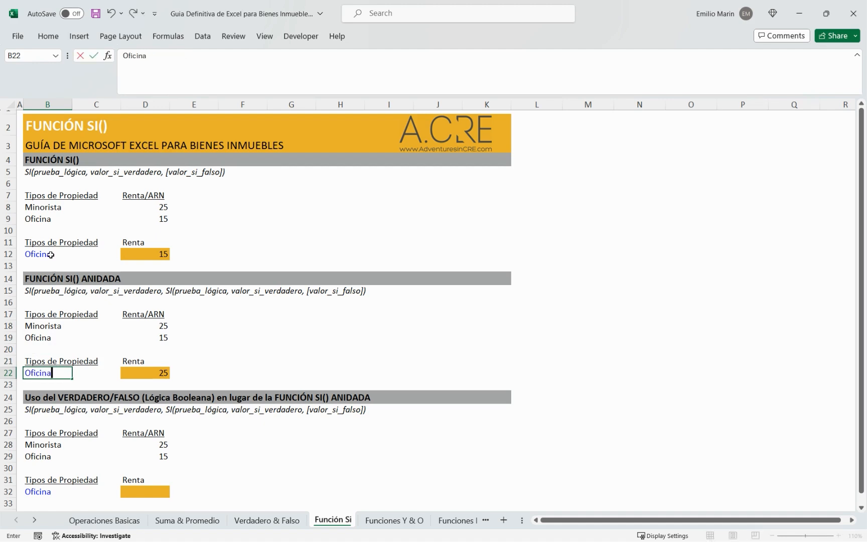
key(Return)
key(Up)
text(Hotel)
key(Return)
key(Up)
key(Right)
key(Right)
key(Right)
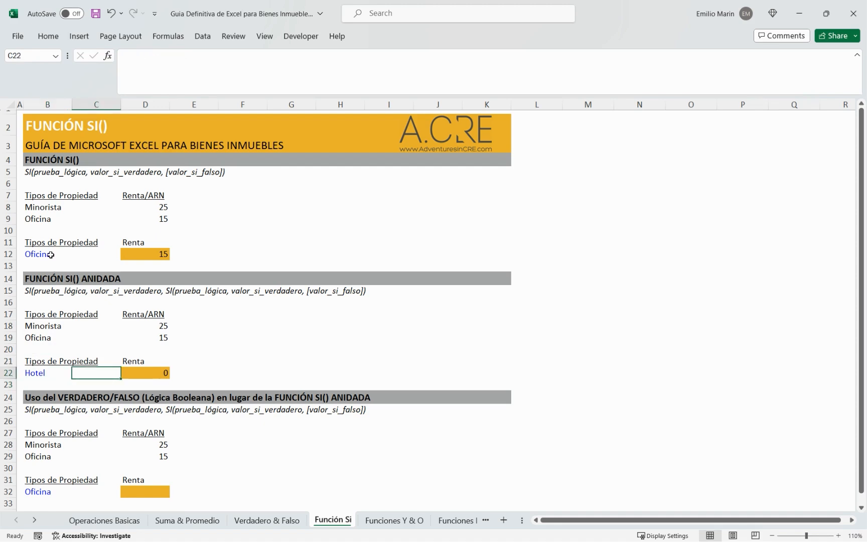
Set B22 to the arbitrary text asdas and inspect how the nested IF formula in D22 handles it.
key(Left)
key(Left)
key(Left)
text(asdas)
key(Return)
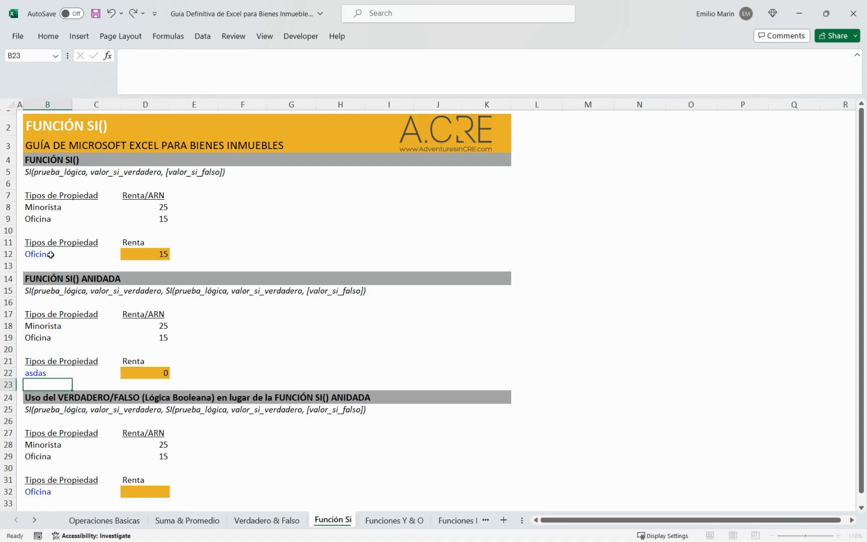
key(Up)
key(Right)
key(Right)
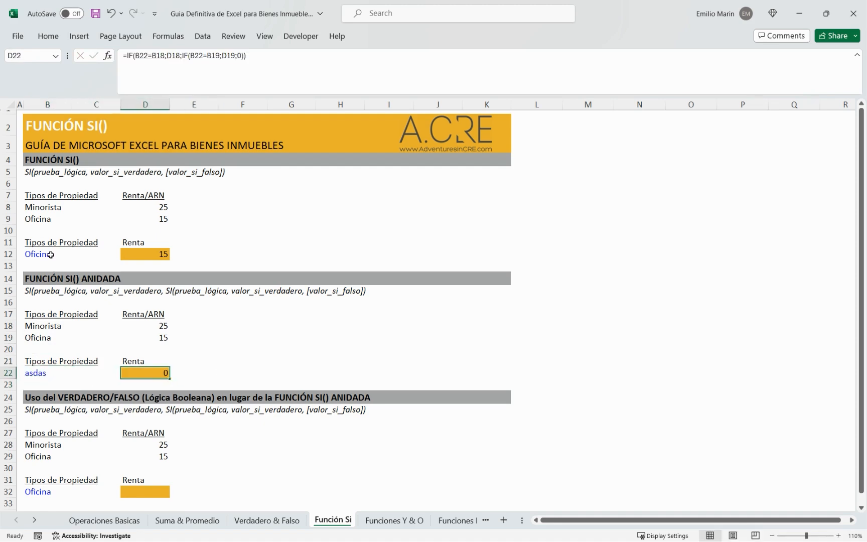
click(288, 81)
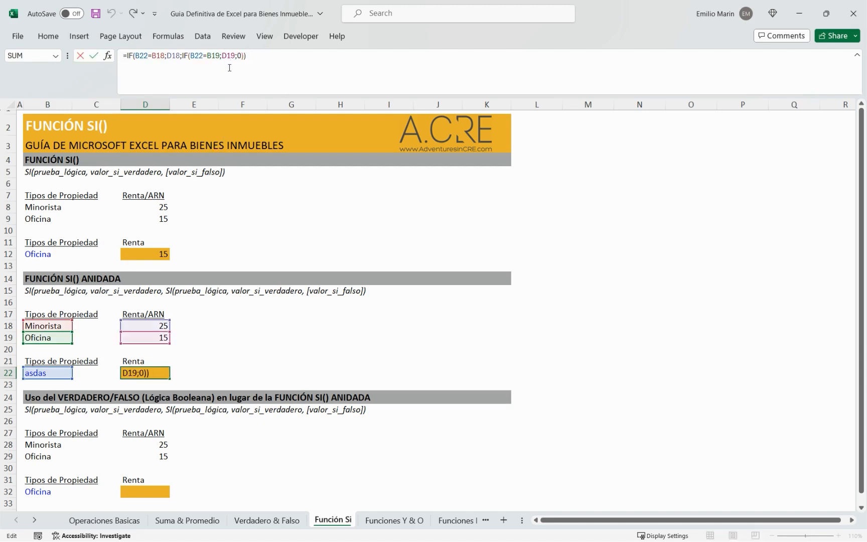
key(Escape)
Set the property type in B22 back to Oficina.
click(56, 372)
text(Oficina)
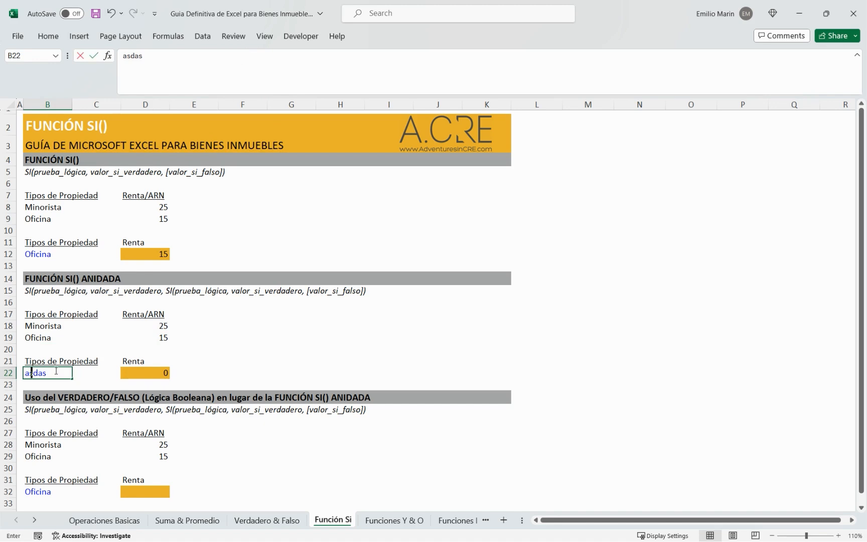
key(Return)
Look over the Boolean logic exercise in row 32 and review the inner IF portion of the D22 formula for comparison.
key(Down)
key(Down)
key(Down)
key(Down)
key(Down)
key(Down)
key(Down)
key(Down)
key(Down)
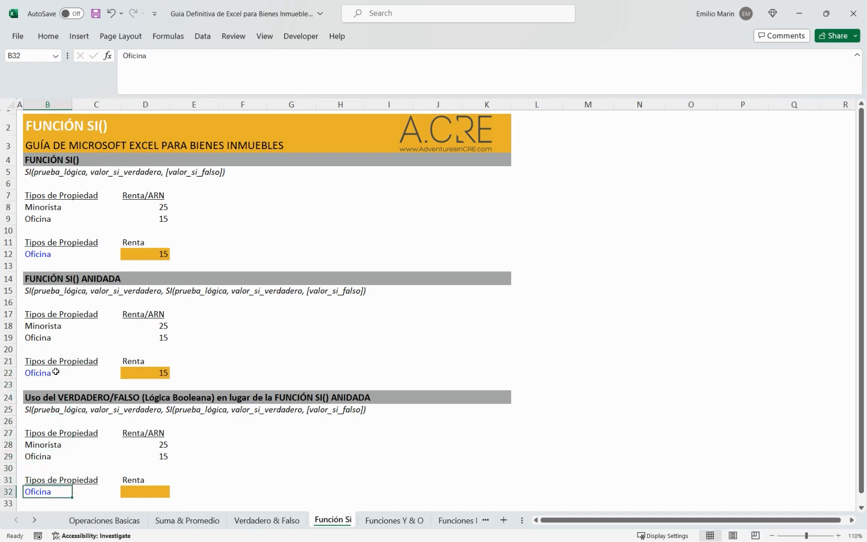
key(Right)
key(Right)
key(Up)
key(Up)
key(Up)
key(Up)
key(Up)
key(Up)
key(Up)
key(Up)
key(Up)
key(Up)
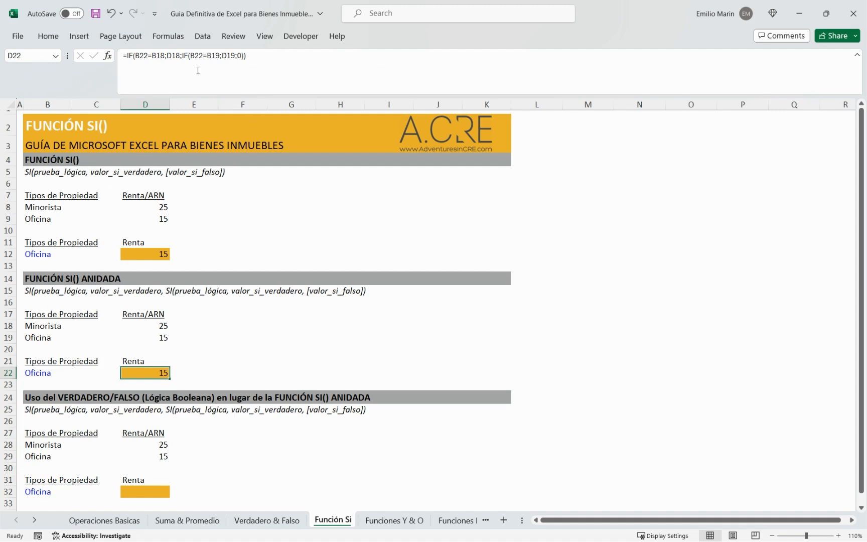
drag(183, 60, 253, 57)
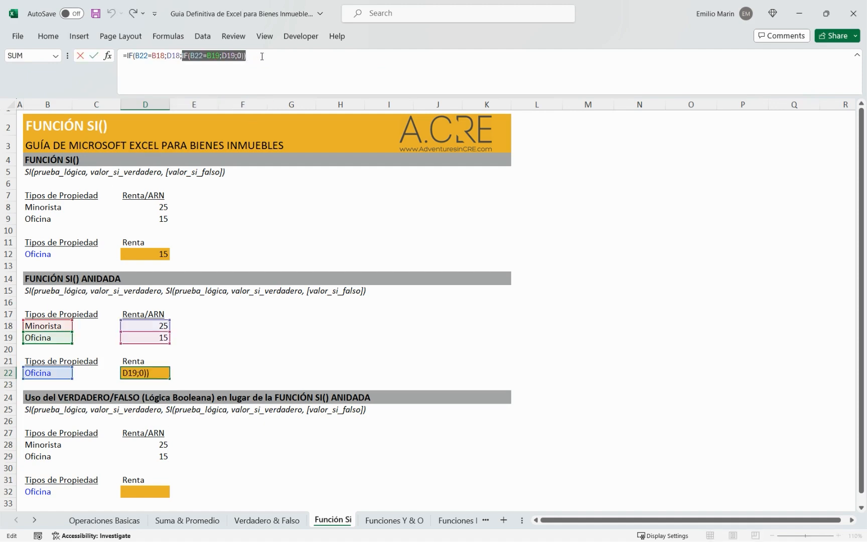
click(262, 57)
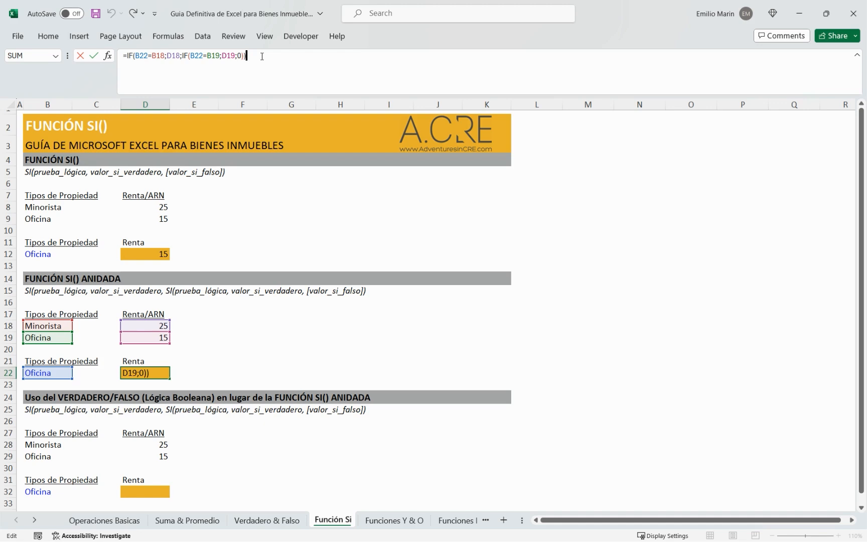
key(Return)
Start a formula in D32 with a parenthesised comparison of the property type in B32 with Oficina in B29.
key(Down)
key(Down)
key(Down)
key(Down)
key(Down)
key(Down)
key(Down)
key(Down)
key(Down)
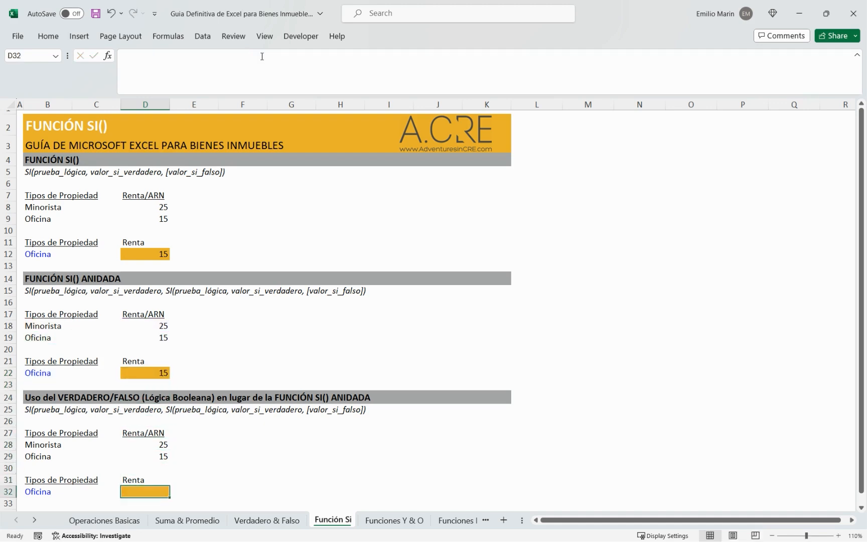
text(=)
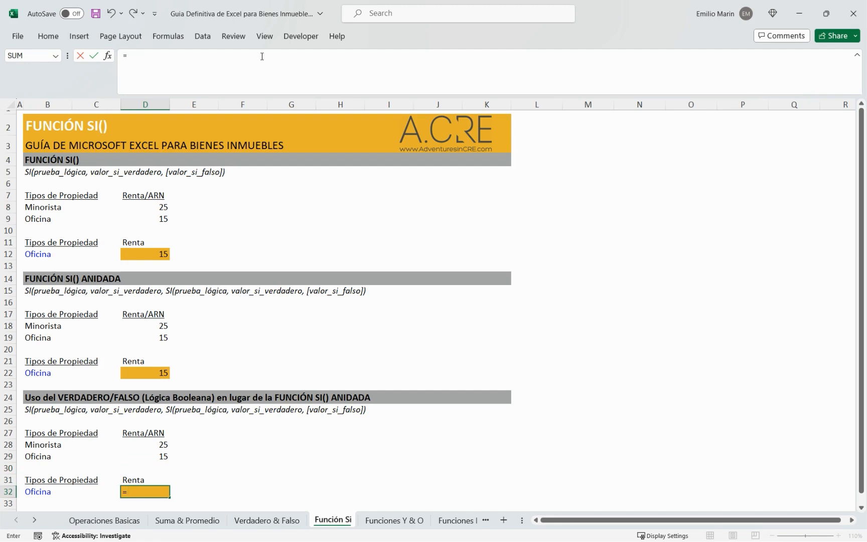
text(()
key(Left)
key(Left)
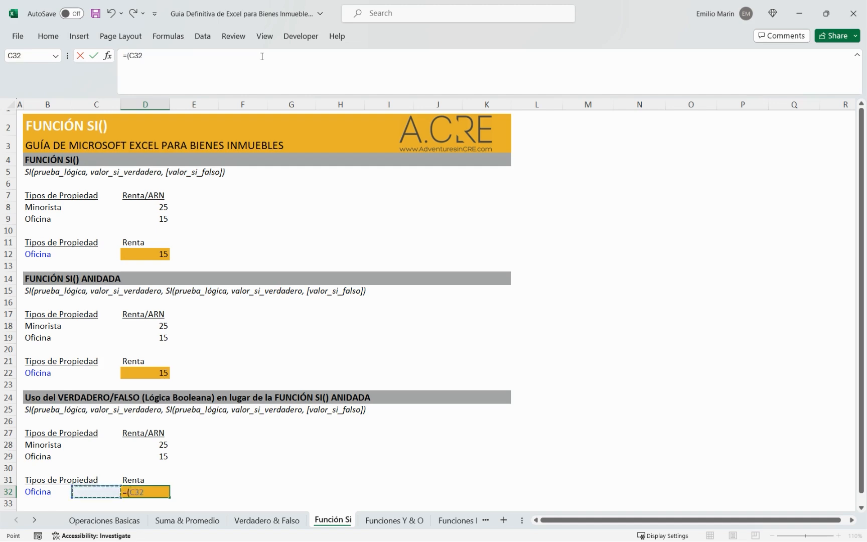
text(=)
key(Up)
key(Up)
key(Up)
key(Left)
key(Left)
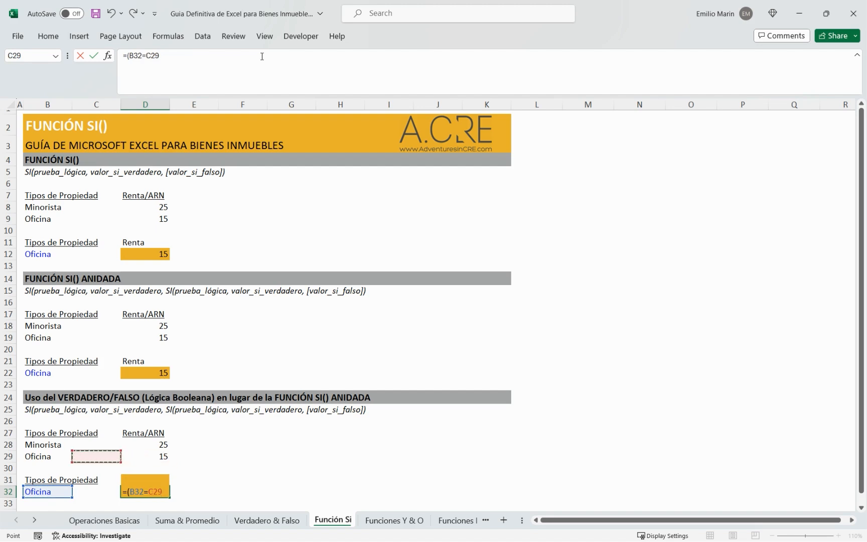
Multiply the B32=B29 comparison by the rent in D29 and extend the formula with a plus sign.
text()*)
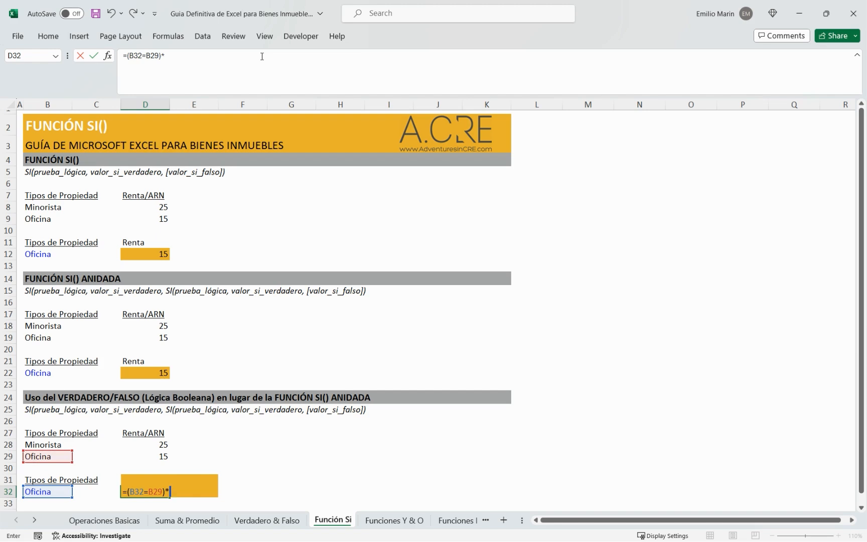
key(Up)
key(Up)
key(Up)
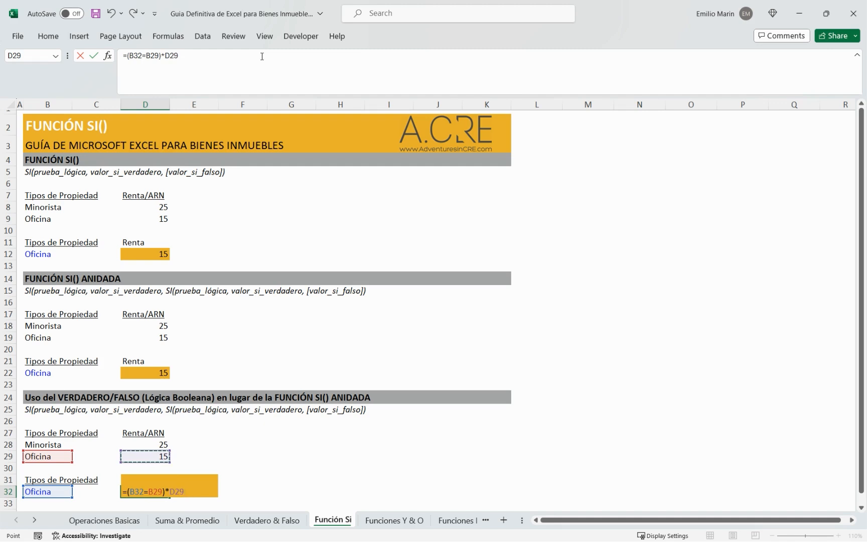
text(+)
key(Left)
key(Left)
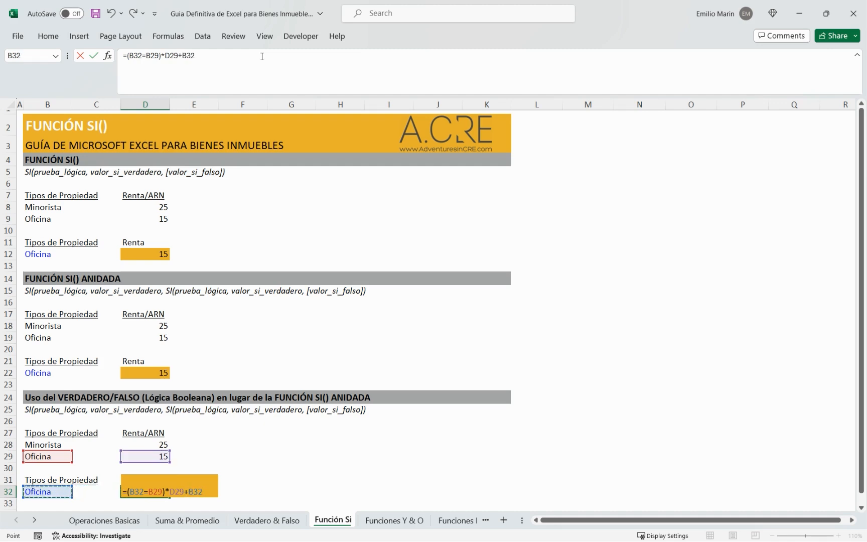
key(BackSpace)
key(BackSpace)
key(BackSpace)
Add a second parenthesised comparison to the D32 formula, testing B32 against Minorista in B28.
text(()
key(Left)
key(Left)
text(=)
key(Left)
key(Left)
key(Up)
key(Up)
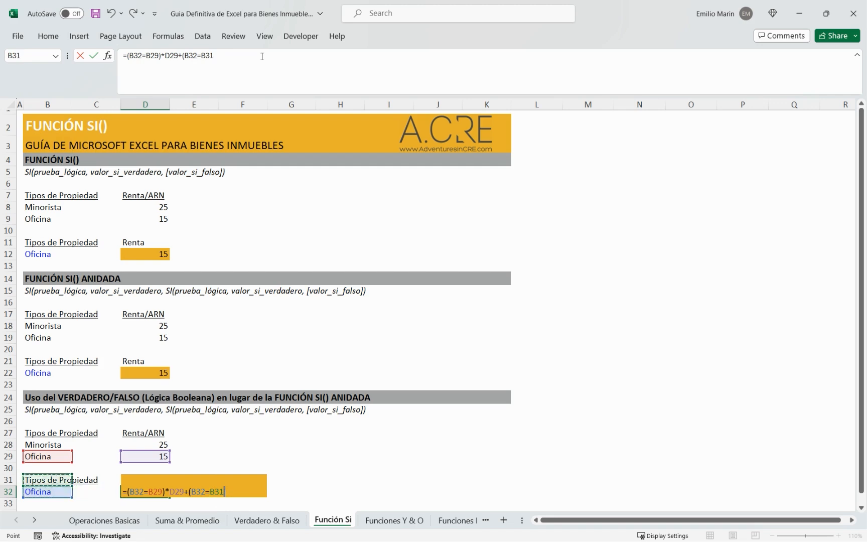
key(Up)
key(Up)
text())
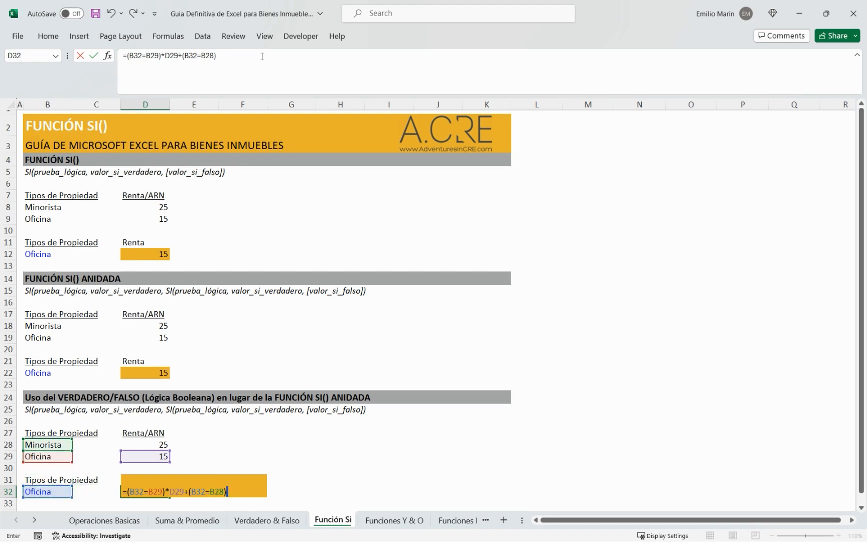
Multiply the second comparison by the rent in D28 and enter =(B32=B29)*D29+(B32=B28)*D28 in D32.
text(*)
key(Left)
key(Up)
key(Up)
key(Up)
key(Up)
key(Right)
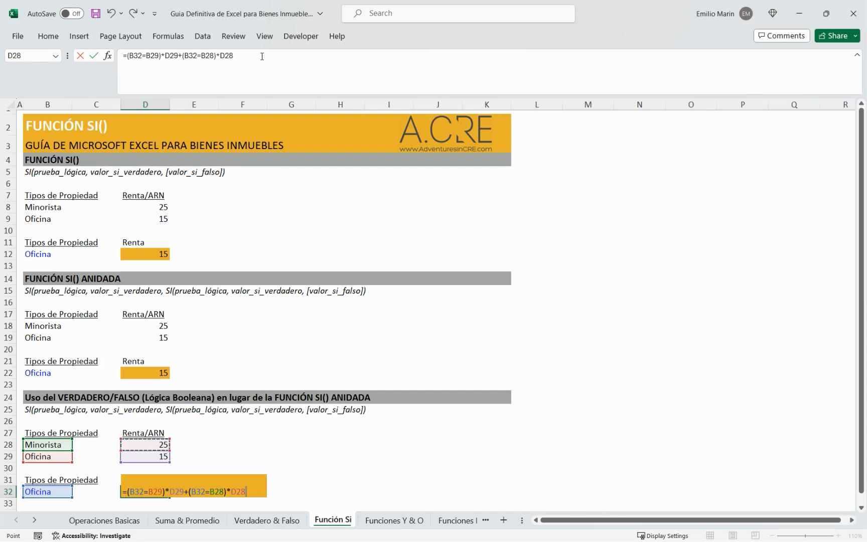
key(Return)
Test the Boolean formula by setting B32 to Minorista and to the unlisted type Hotel, checking the rent in D32.
key(Up)
key(Left)
key(Left)
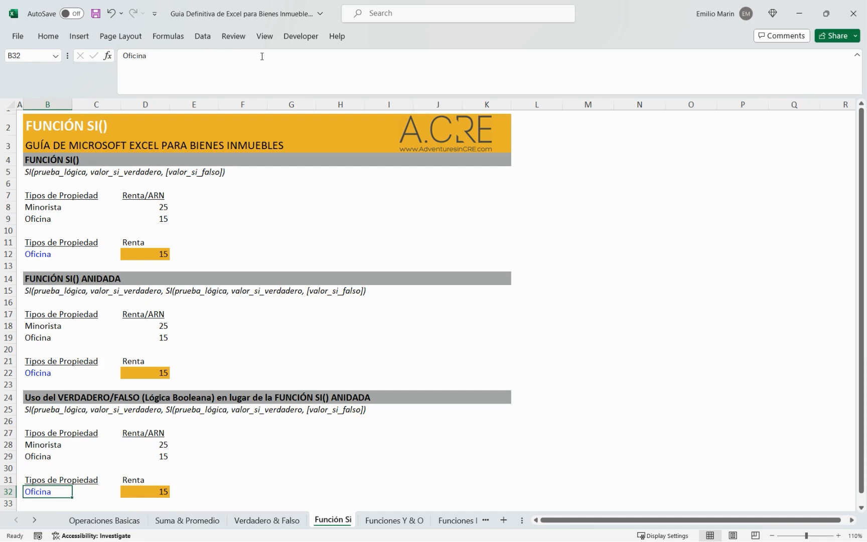
text(Minorista)
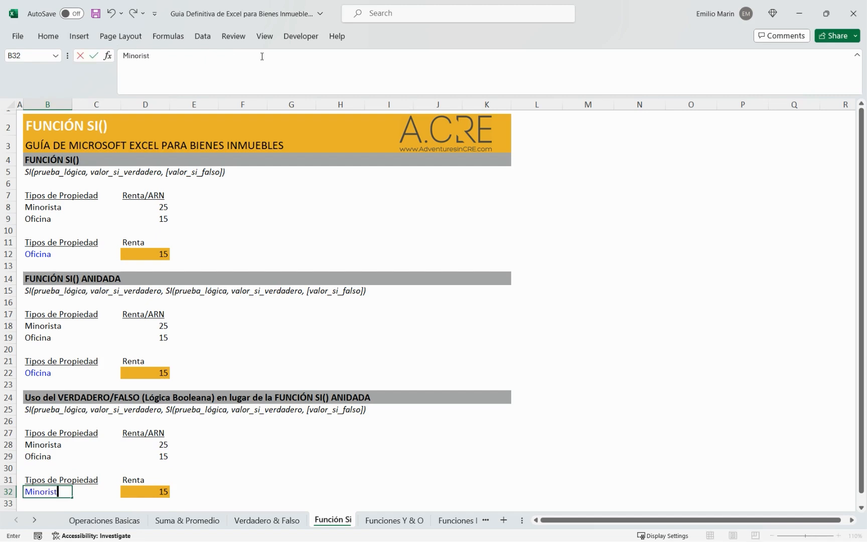
key(Return)
key(Up)
text(Hotel)
key(Return)
key(Up)
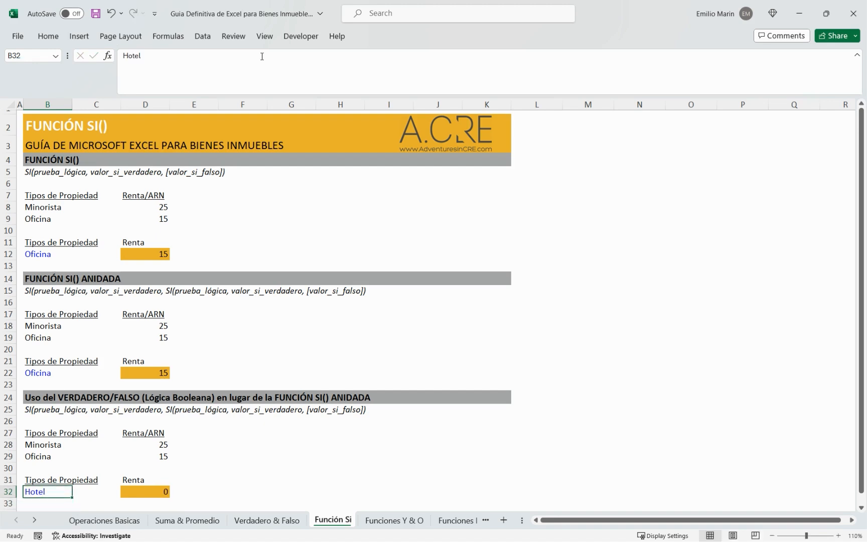
key(Right)
key(Right)
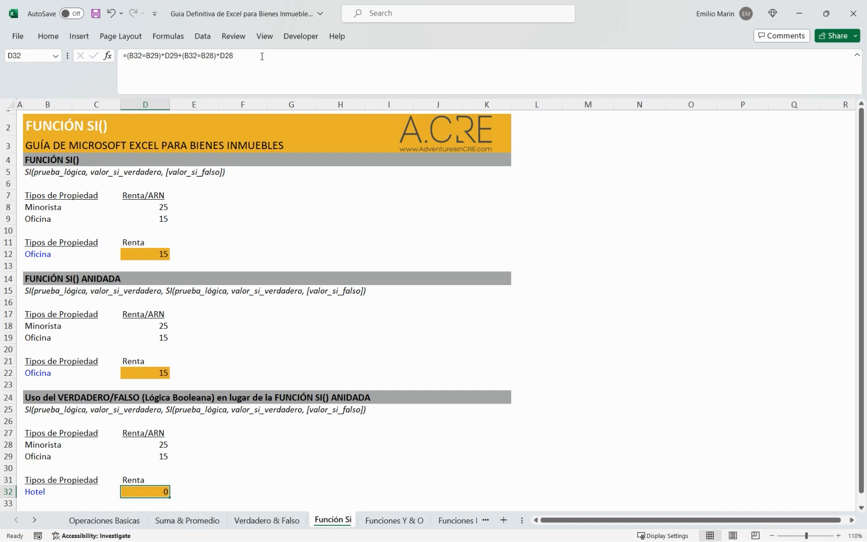
Set B32 to the arbitrary text dsafdsf to test how the Boolean formula handles it.
key(Left)
key(Left)
text(dsafdsf)
key(Return)
key(Up)
Set the property type in B32 to Minorista.
text(Minorista)
key(Return)
key(Up)
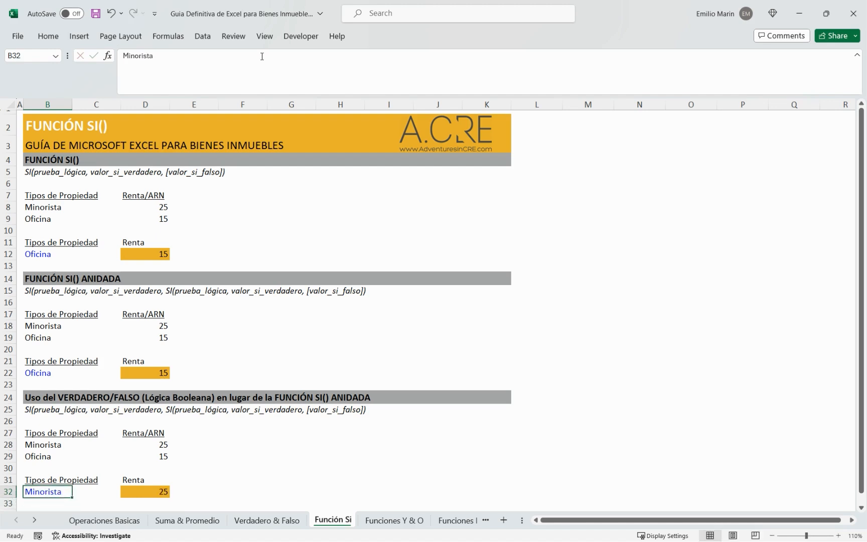
Compare the Boolean formula in D32 with the nested IF formula in D22, examining the references each one uses.
key(Right)
key(Right)
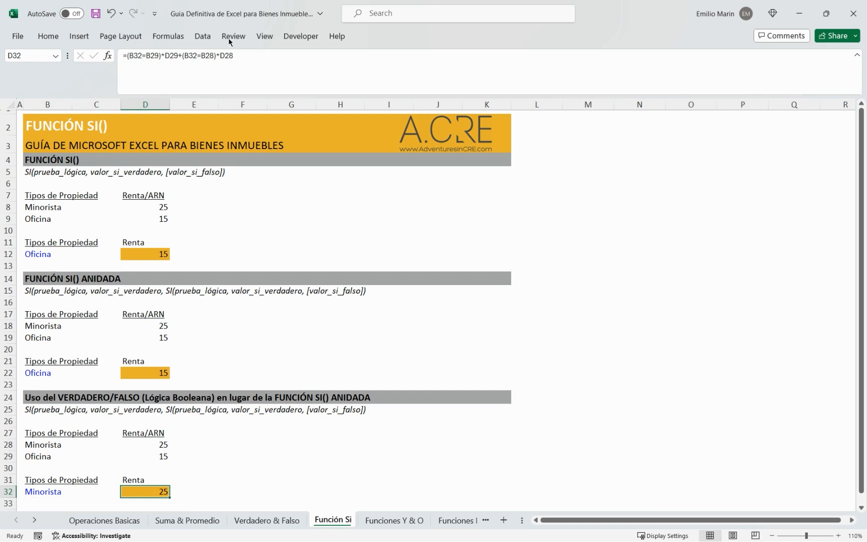
click(144, 372)
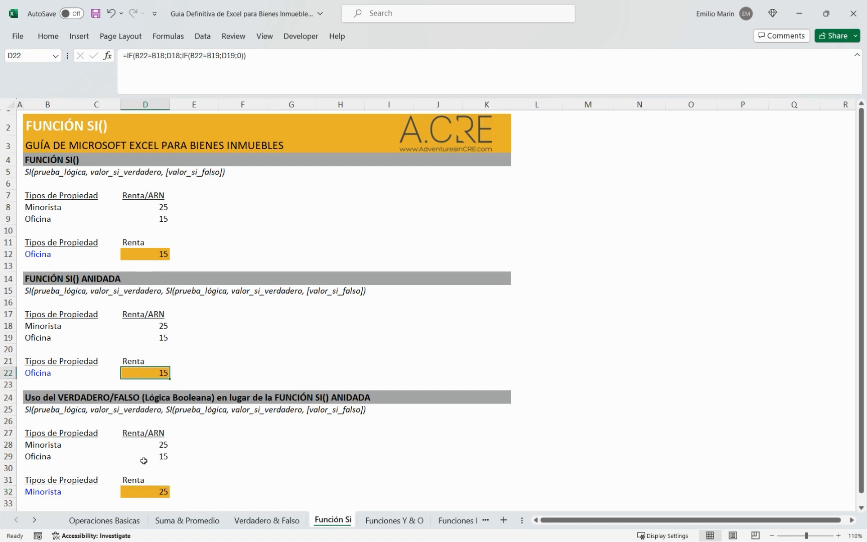
click(145, 492)
click(163, 374)
click(155, 490)
click(159, 374)
click(150, 493)
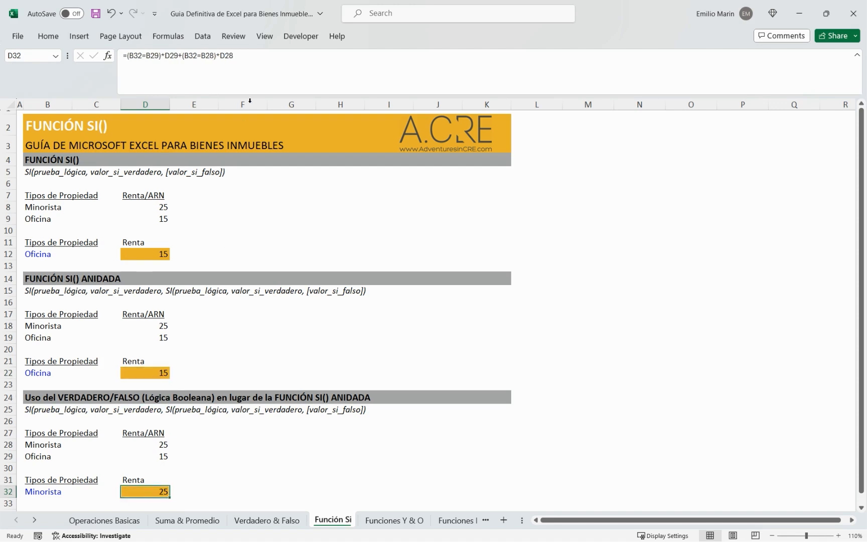
click(261, 65)
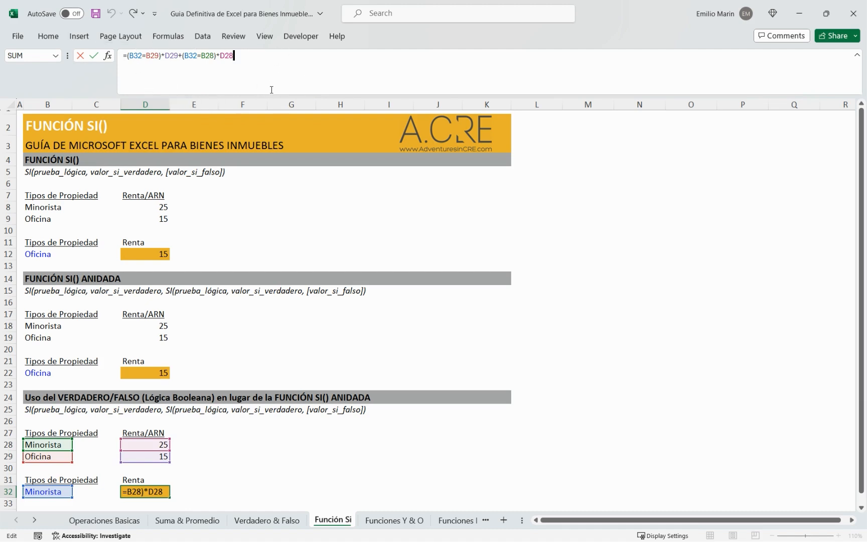
key(Escape)
click(150, 372)
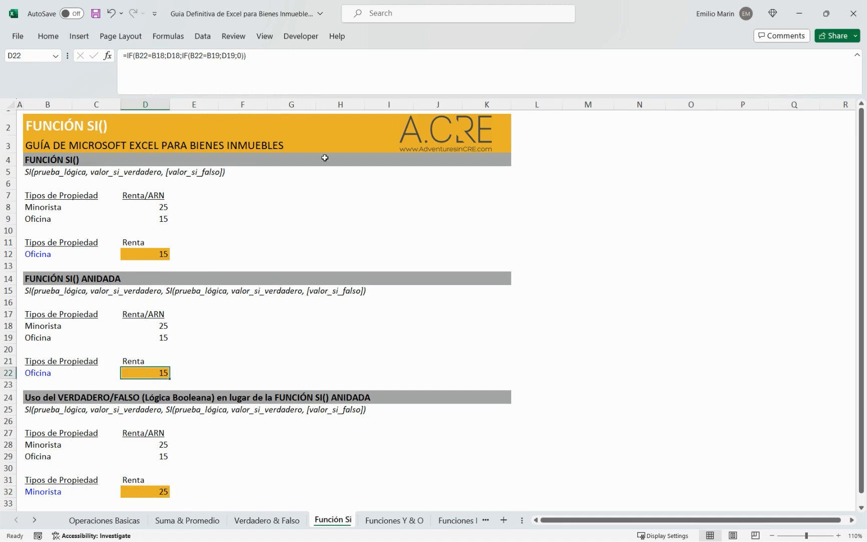
click(309, 59)
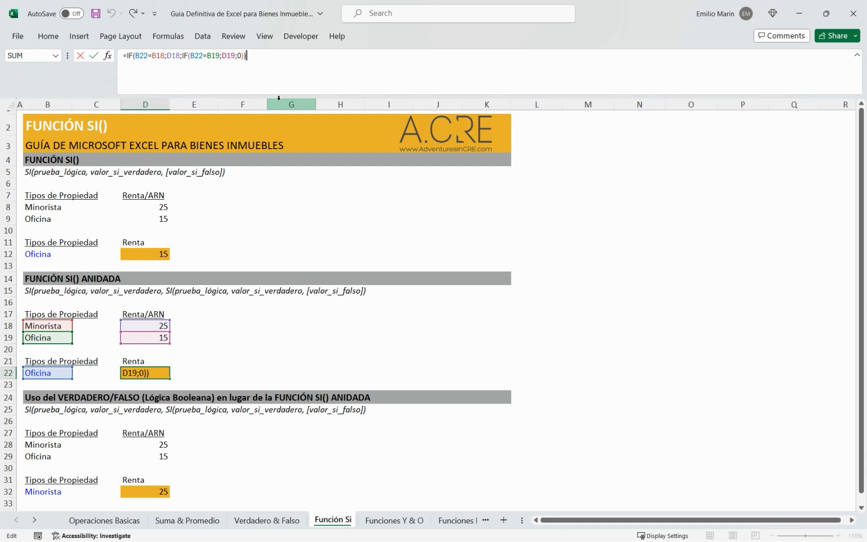
key(Return)
key(Down)
key(Down)
key(Down)
key(Down)
key(Down)
key(Down)
key(Down)
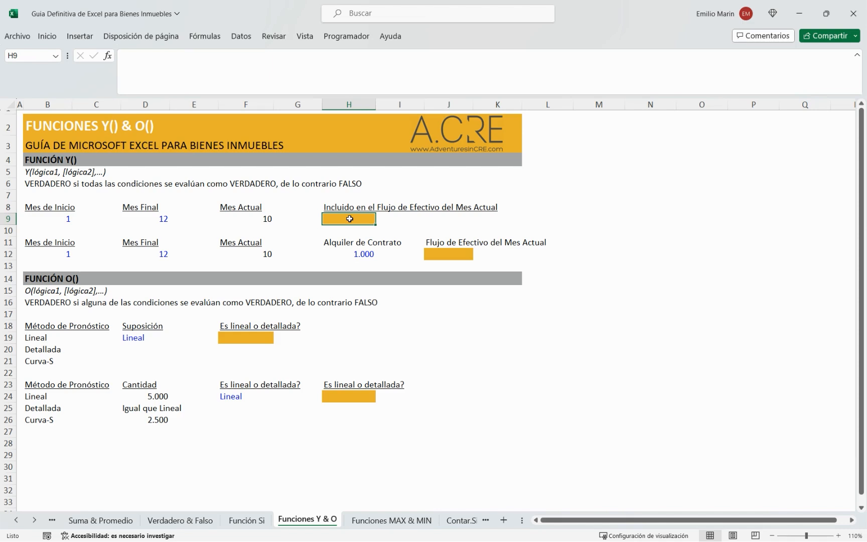
Review the Funciones Y & O sheet, reading the AND function's description in row 6 and its exercise in row 9.
click(56, 125)
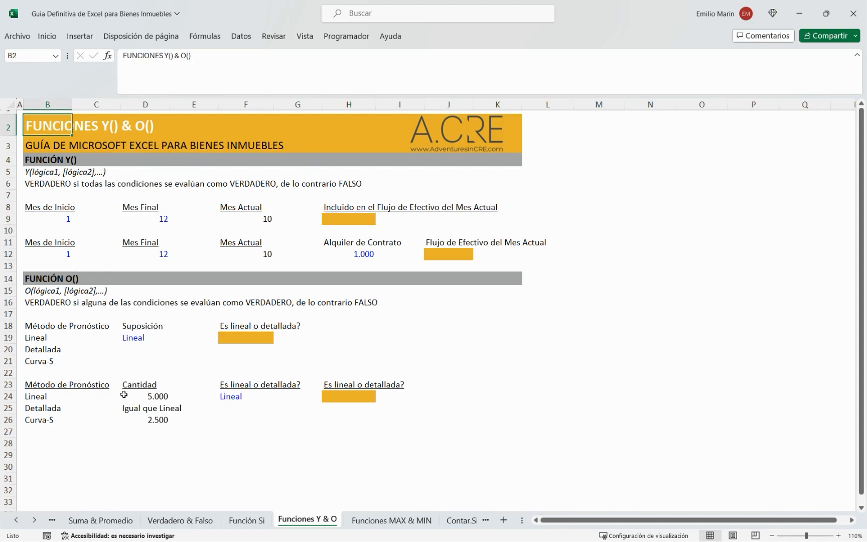
click(346, 322)
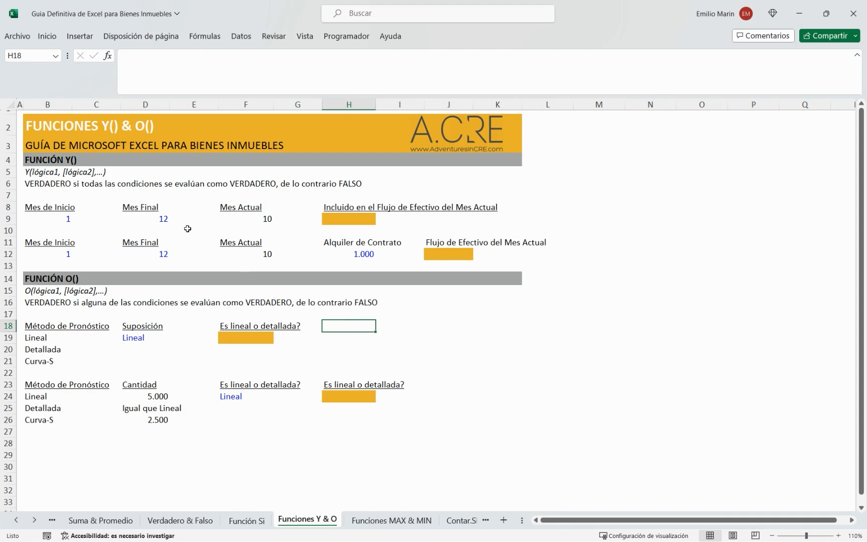
click(33, 159)
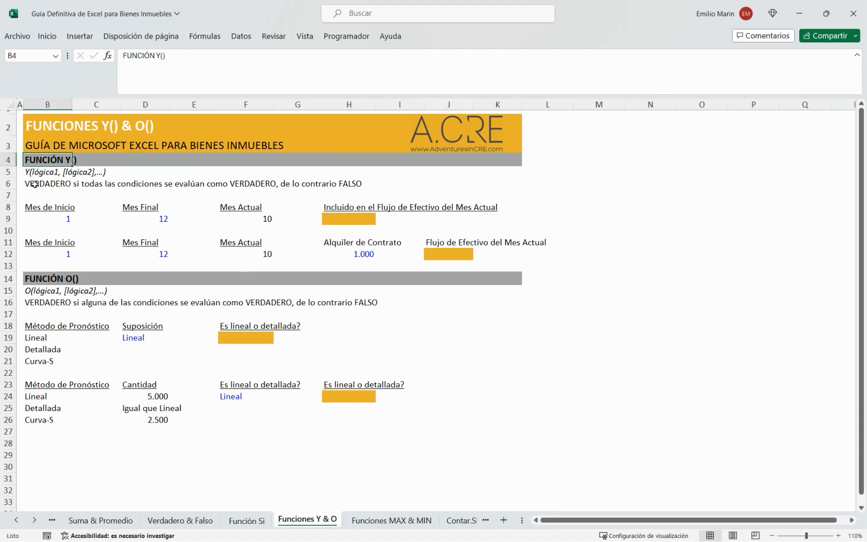
click(33, 182)
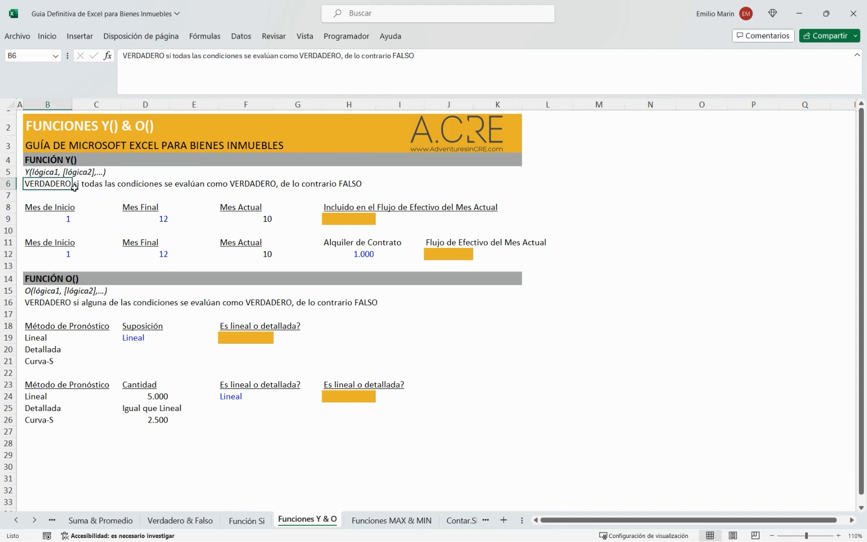
drag(98, 188, 278, 185)
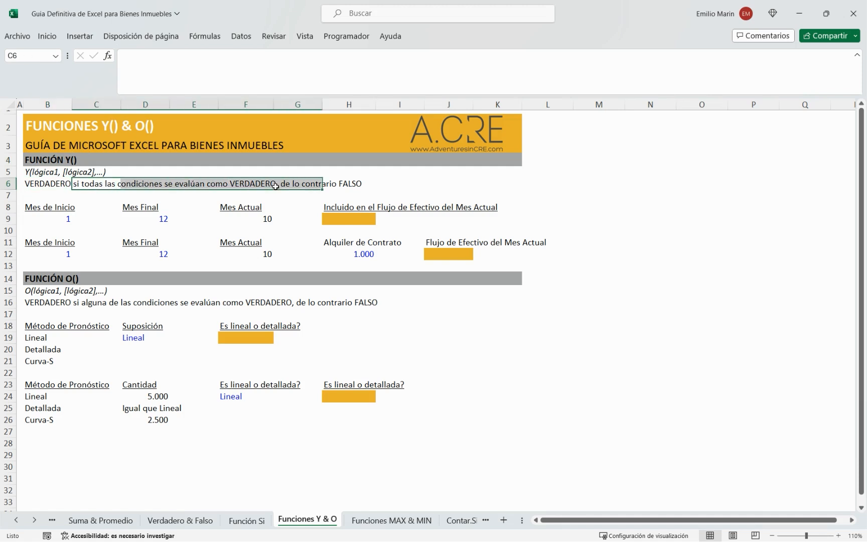
click(214, 223)
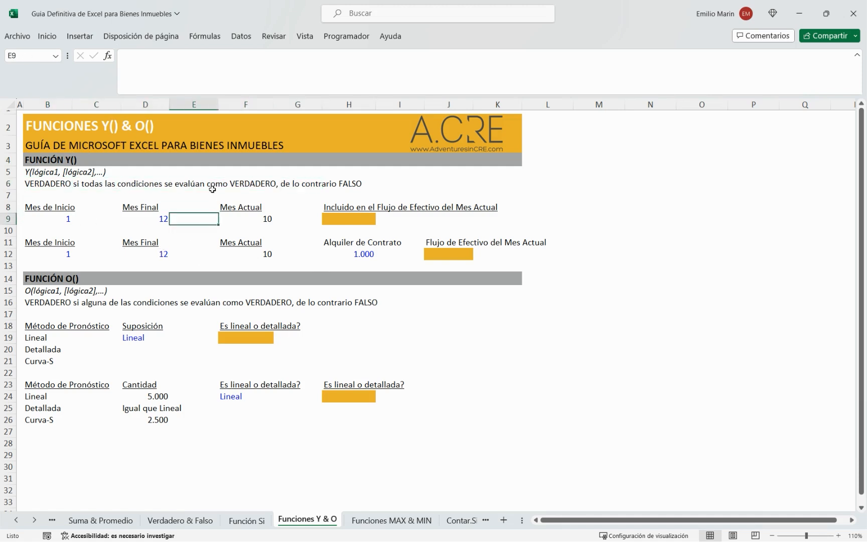
click(238, 182)
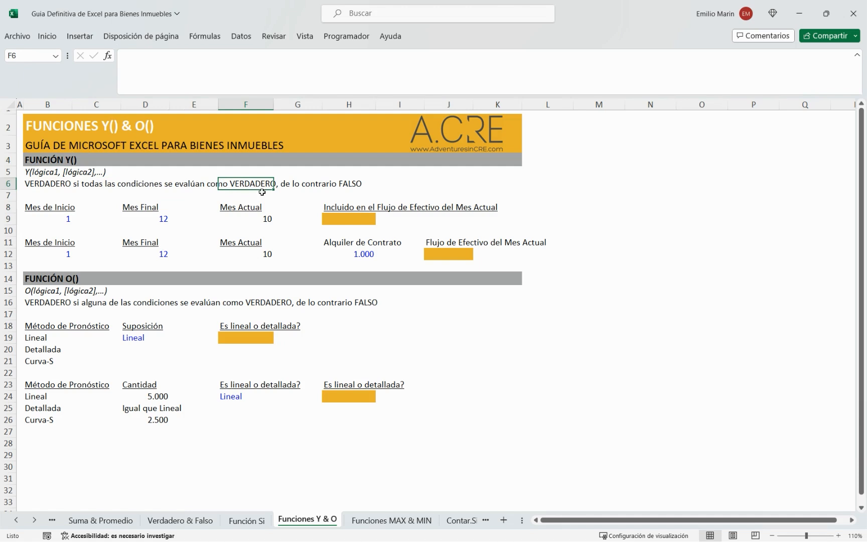
drag(42, 184, 374, 184)
click(347, 219)
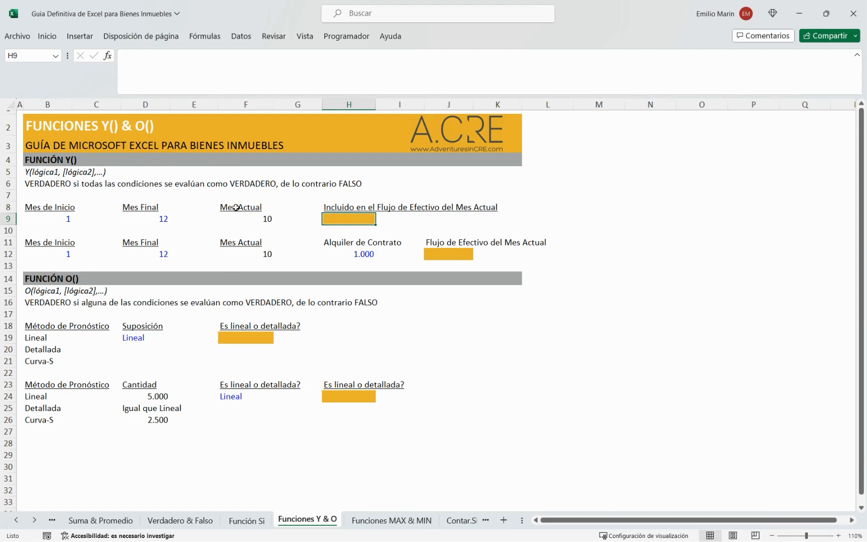
drag(278, 184, 362, 184)
Begin an AND formula in H9 whose first condition checks the current month against the start month: =Y(F9>=B9.
click(334, 221)
text(=)
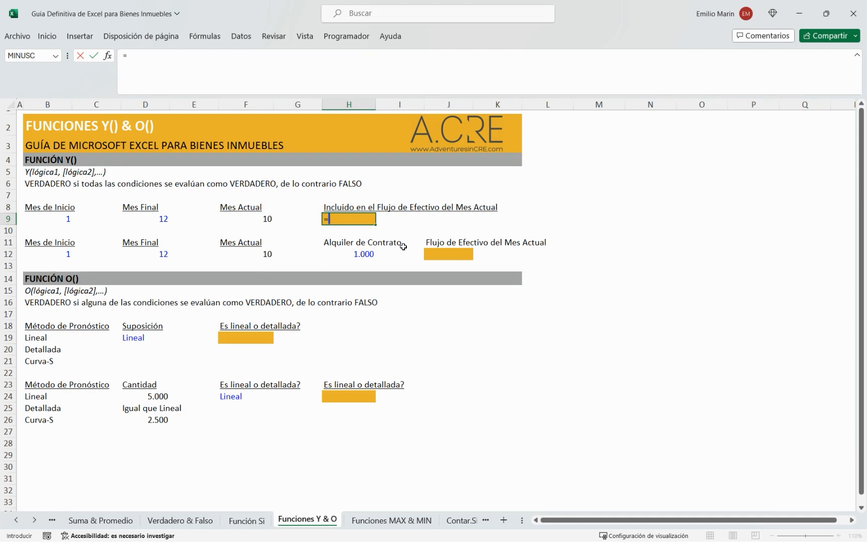
text(y)
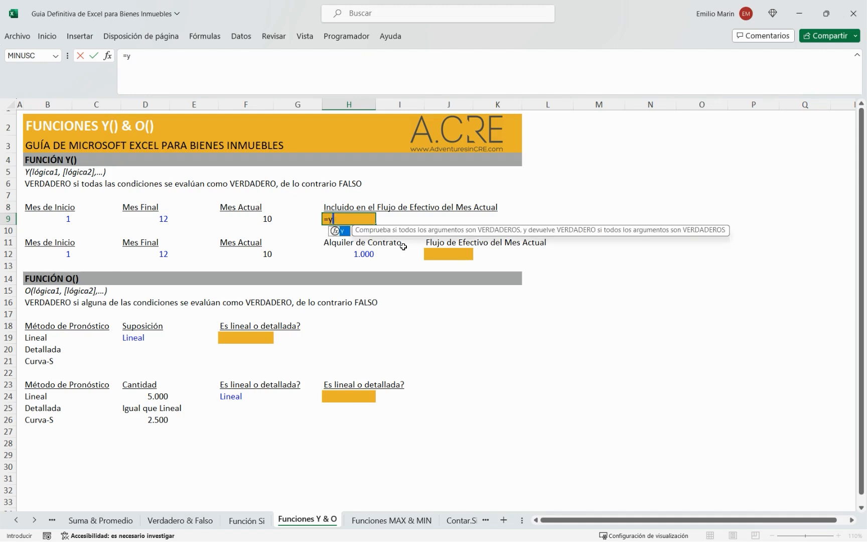
key(Tab)
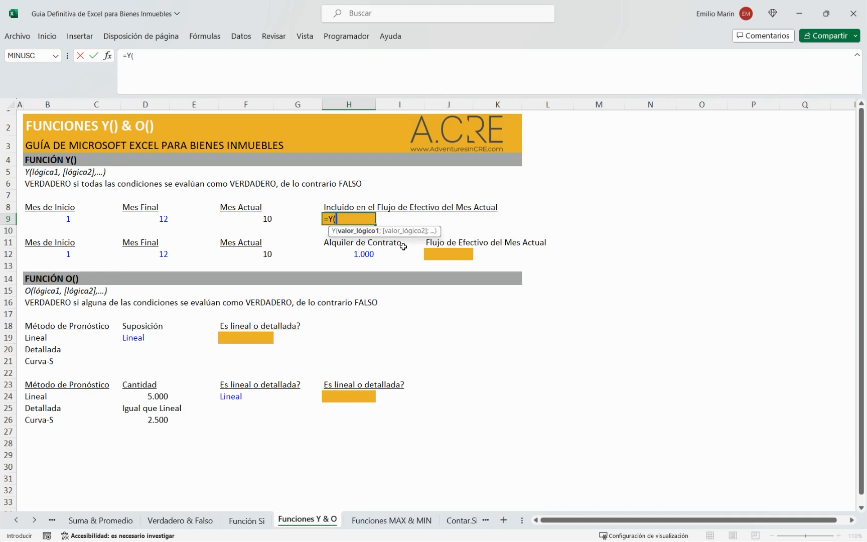
key(Left)
key(Left)
key(Left)
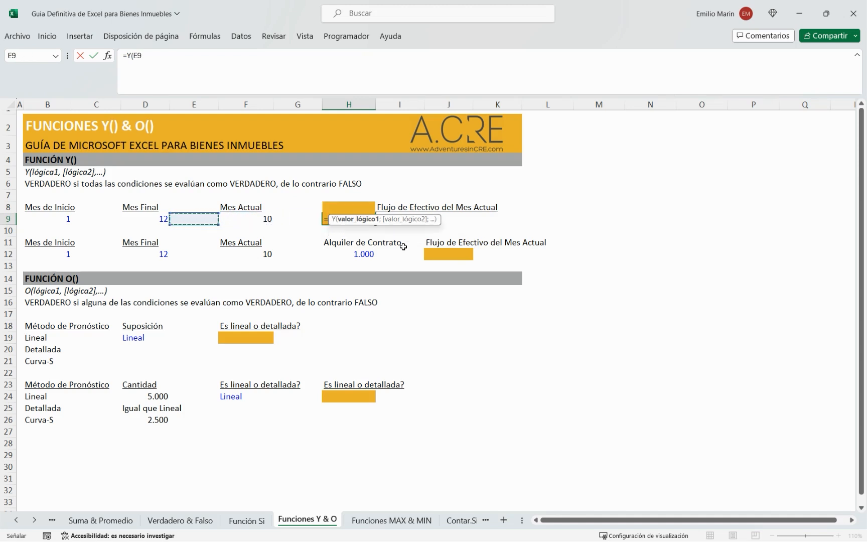
key(Right)
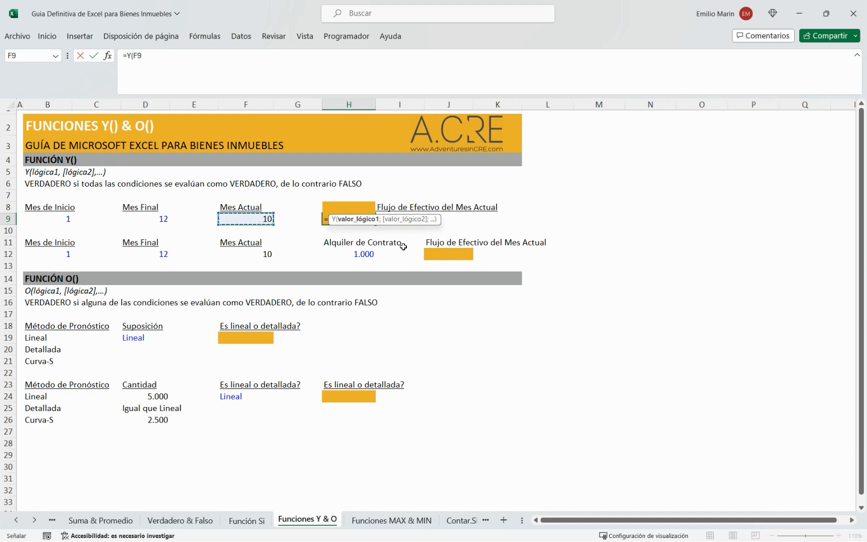
text(<)
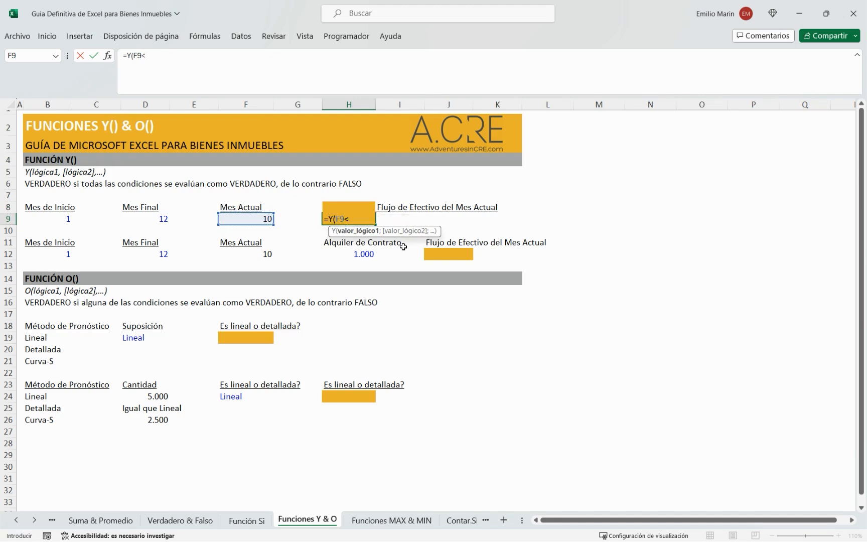
key(BackSpace)
text(>=)
key(Left)
key(Left)
key(Left)
key(Left)
key(Left)
key(Left)
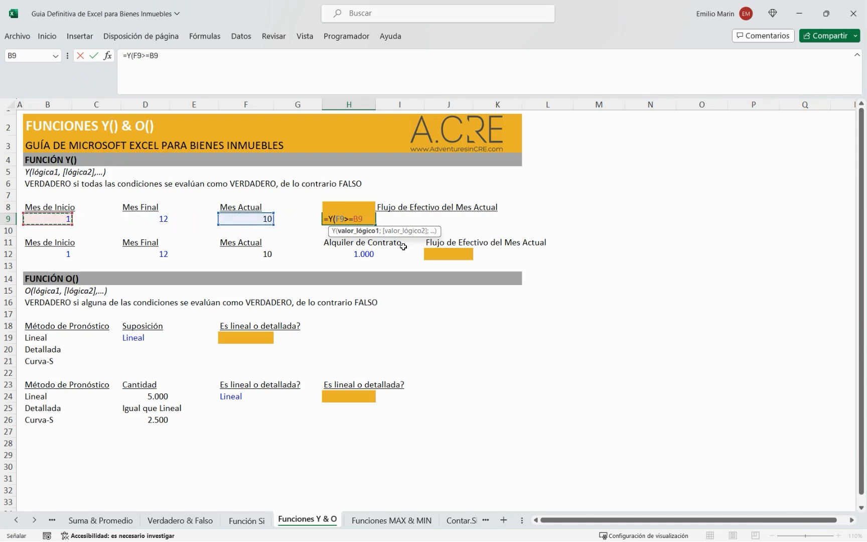
Add F9<=D9 as the second condition and complete the AND formula in H9.
text(;)
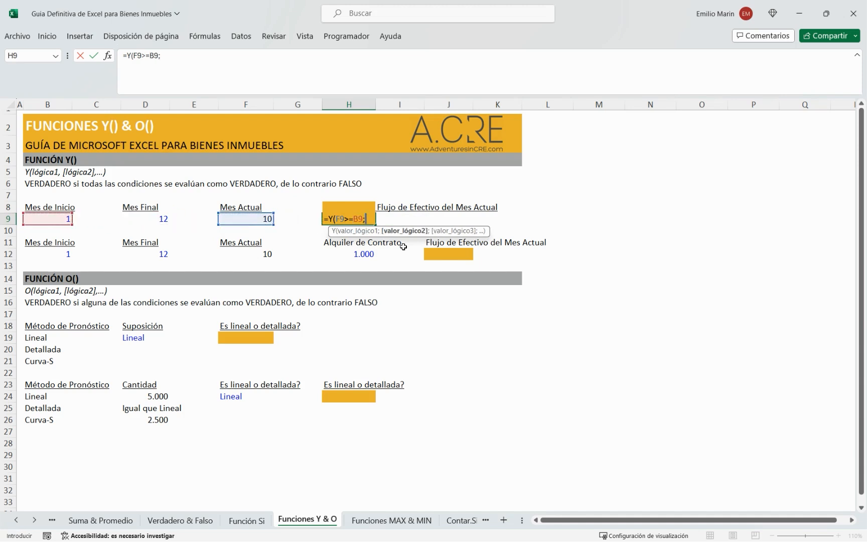
key(Left)
key(Left)
key(Left)
key(Right)
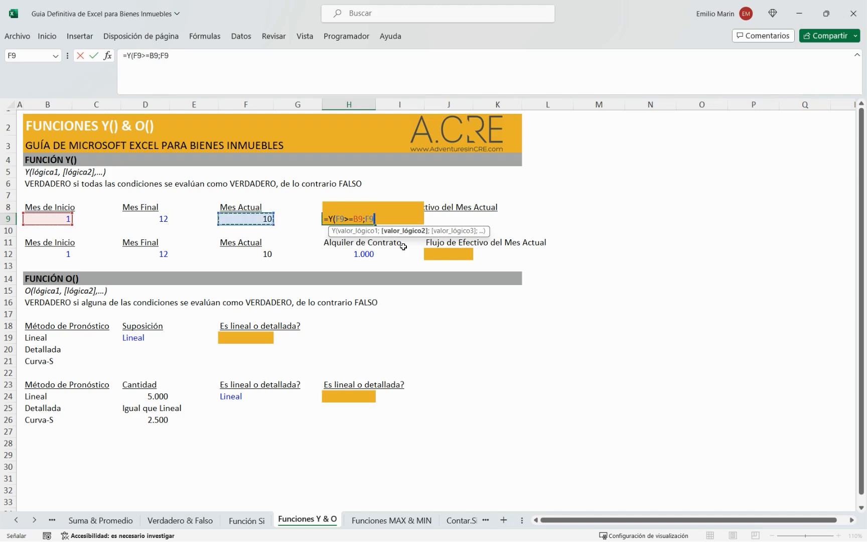
text(<=)
key(Left)
key(Left)
key(Left)
key(Left)
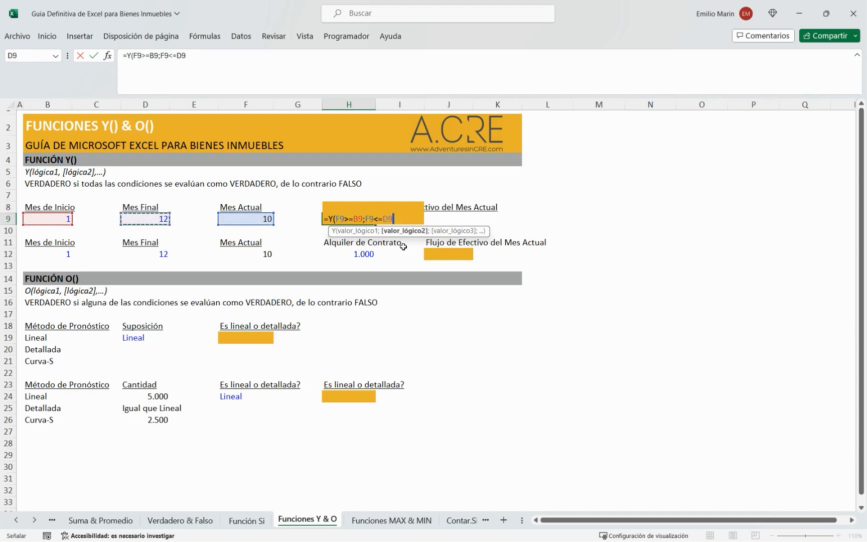
text())
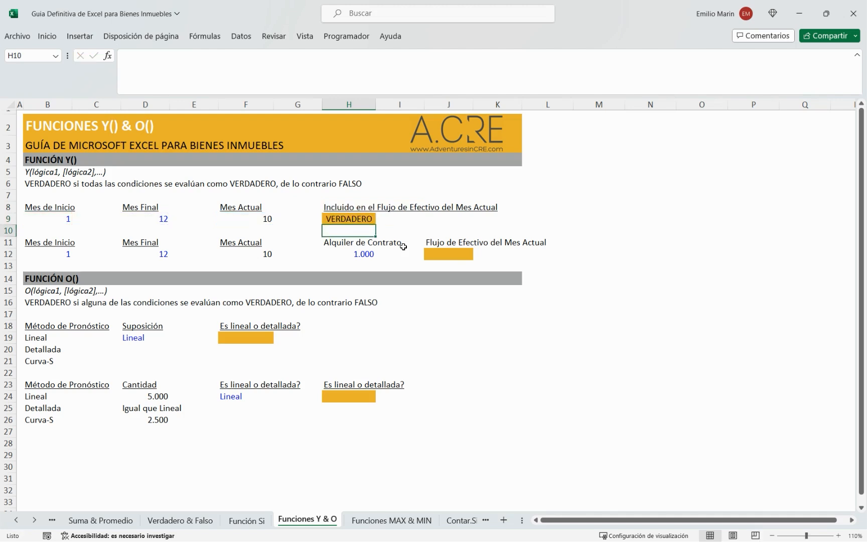
Examine the AND formula in H9 and the current, start and end months it compares in row 9.
key(Up)
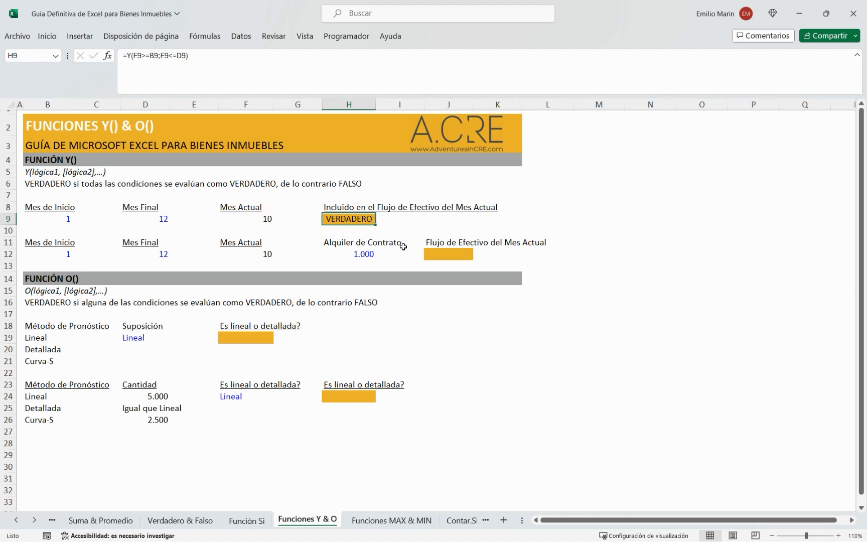
key(Left)
key(Left)
key(Left)
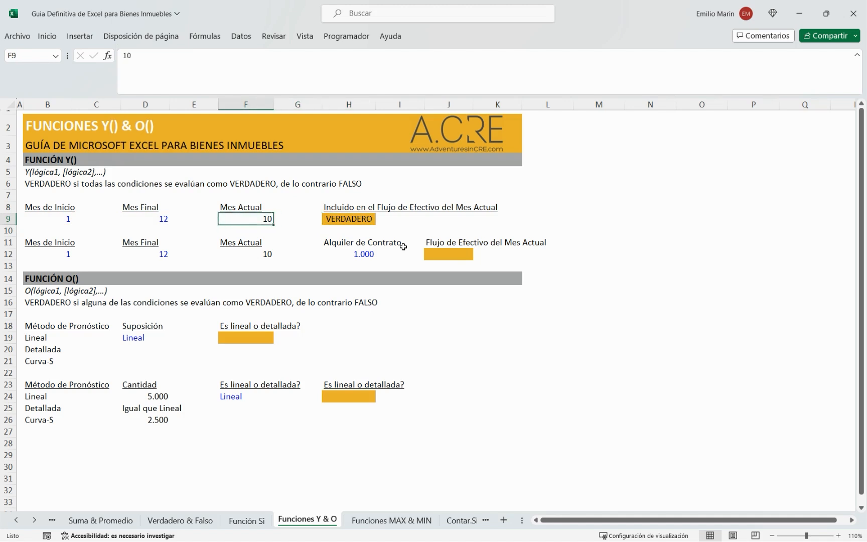
key(Right)
key(Left)
key(Left)
key(Left)
key(Left)
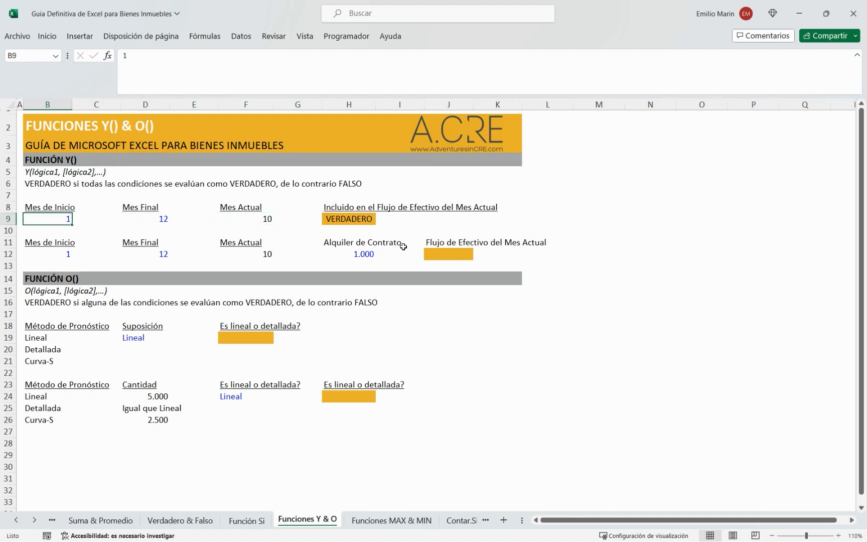
key(Right)
key(Right)
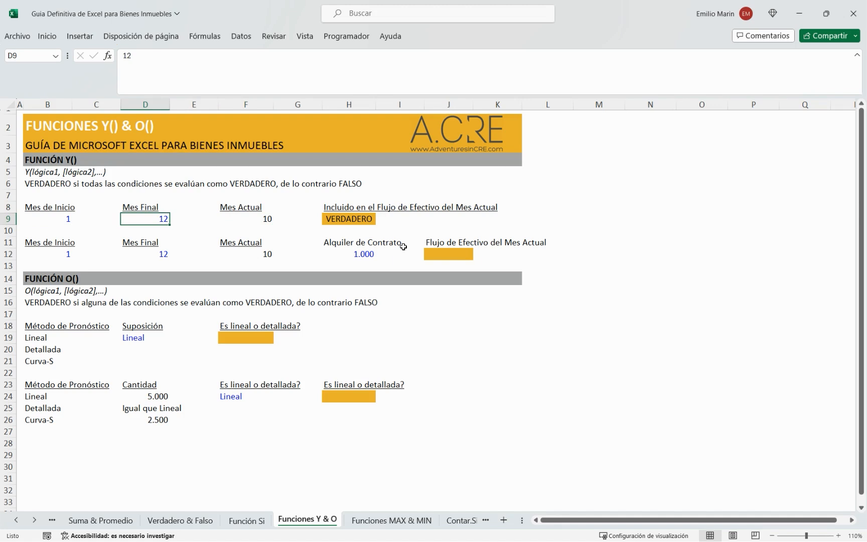
key(Left)
key(Left)
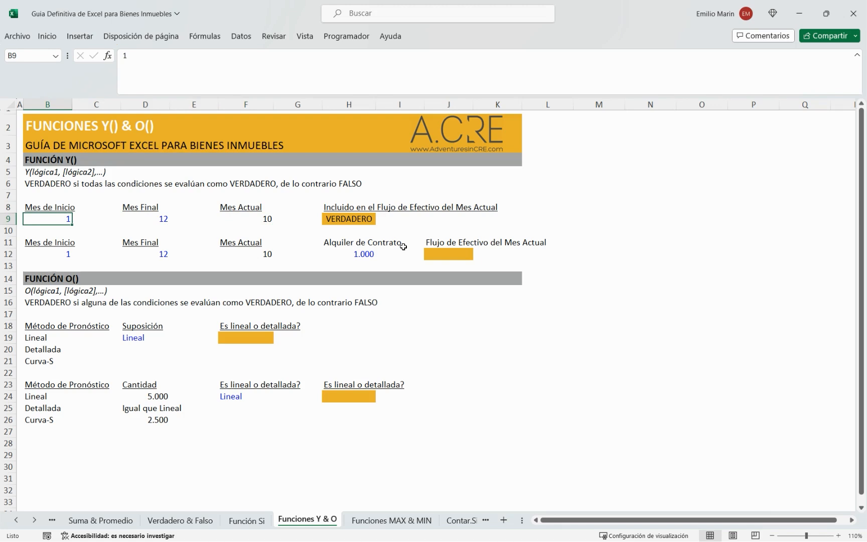
Set the end month in D9 to 8 to test the AND formula, and check the outcome in H9.
key(Right)
key(Right)
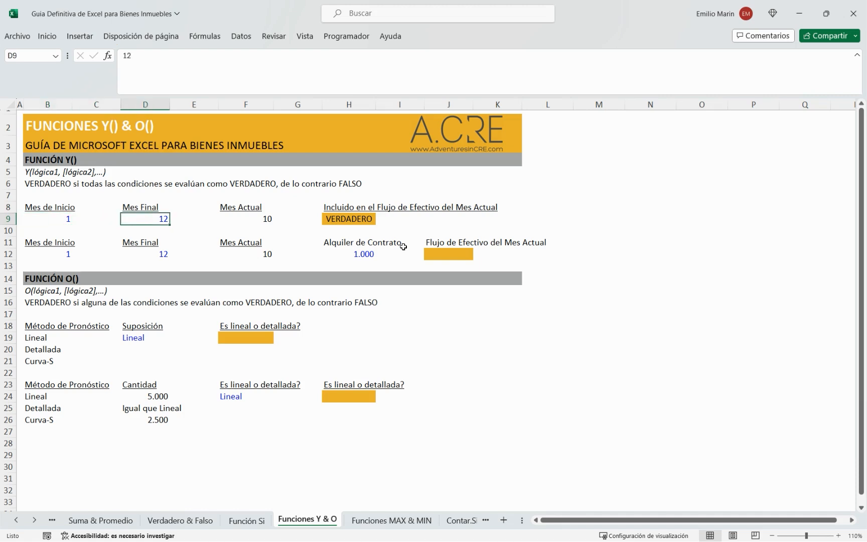
text(8)
key(Return)
key(Up)
key(Right)
key(Right)
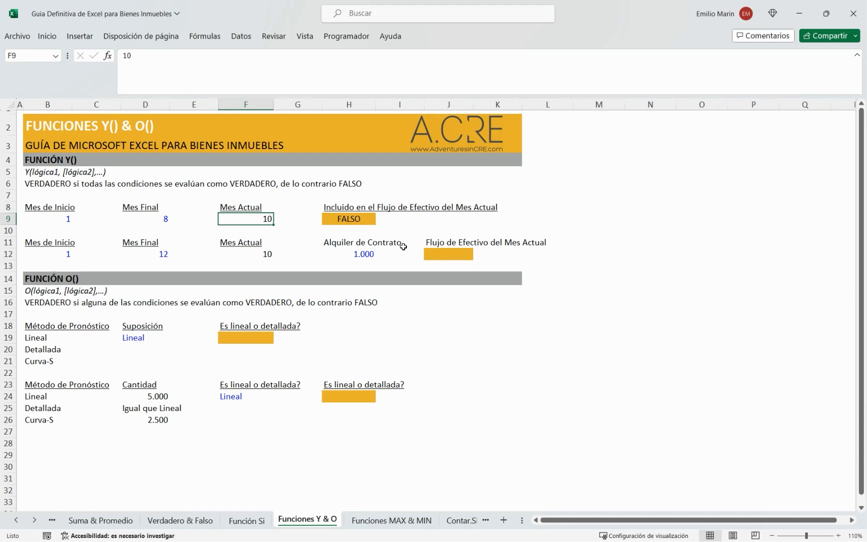
key(Right)
key(Right)
key(Right)
key(Left)
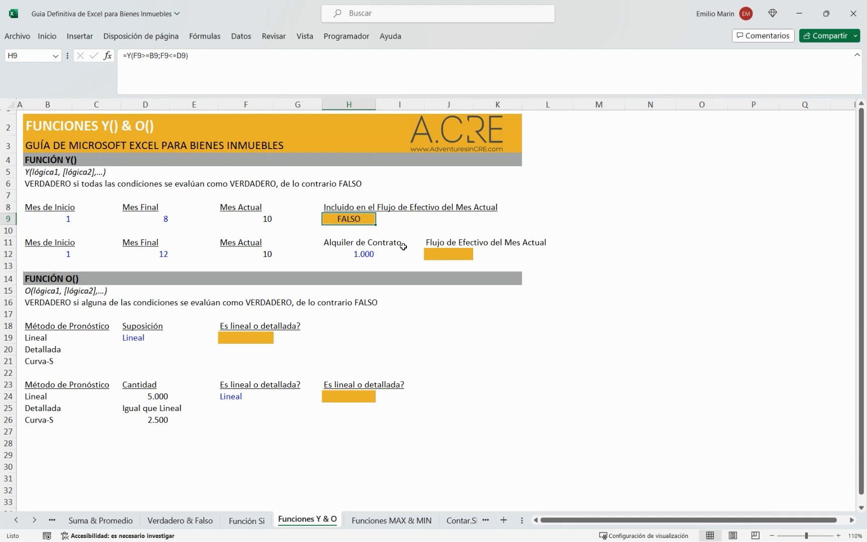
Set the end month in D9 back to 12.
key(Left)
key(Left)
key(Right)
key(Left)
key(Left)
text(12)
key(Return)
Start a formula in J12 for the current month's cash flow.
key(Down)
key(Down)
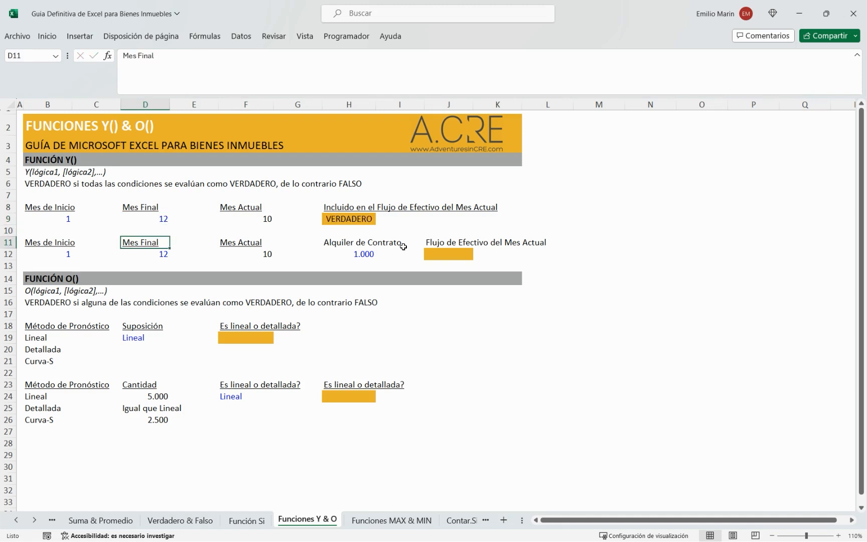
key(Right)
key(Right)
key(Right)
key(Right)
key(Right)
key(Right)
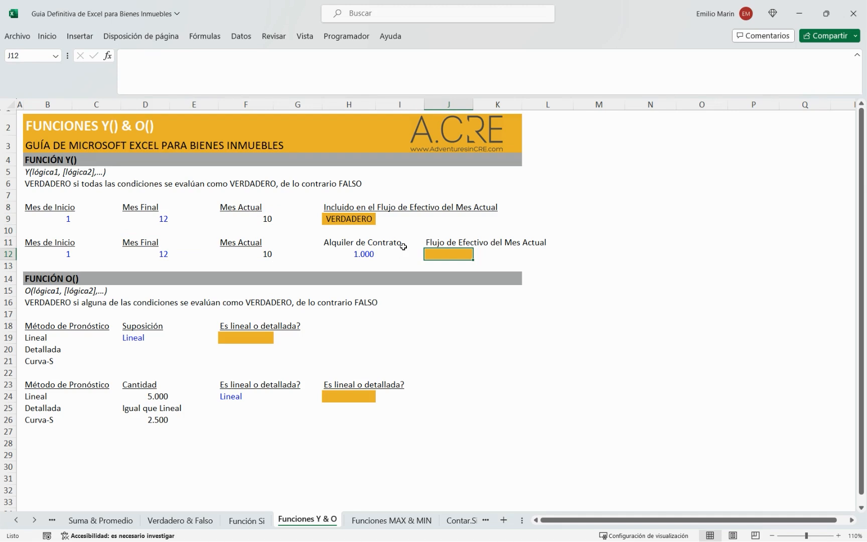
text(=)
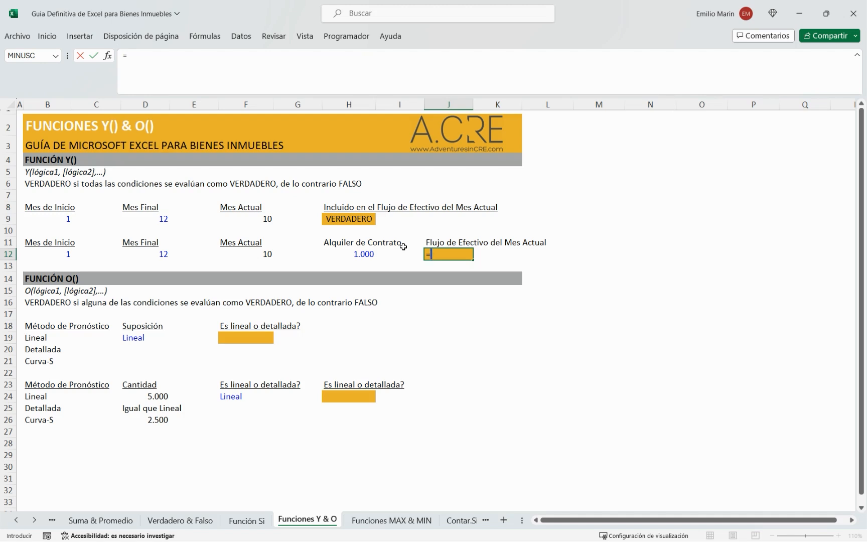
key(Left)
key(Left)
key(Left)
key(Left)
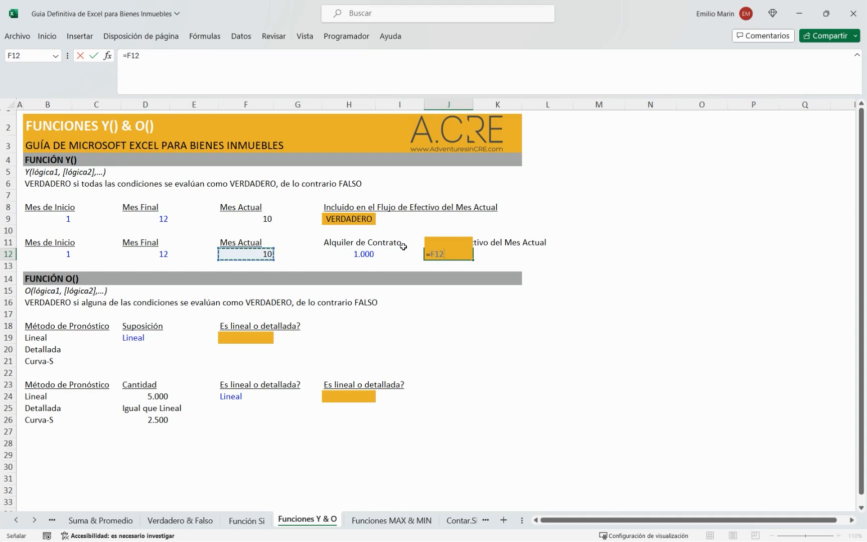
key(BackSpace)
key(BackSpace)
key(BackSpace)
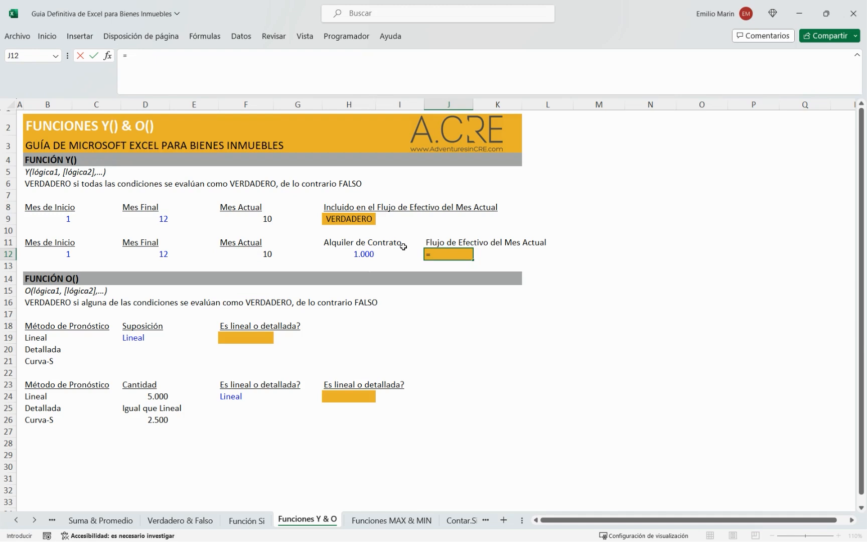
Enter the AND function in J12 with F12>=C12 as its first condition.
text(Y()
key(Left)
key(Left)
key(Left)
key(Left)
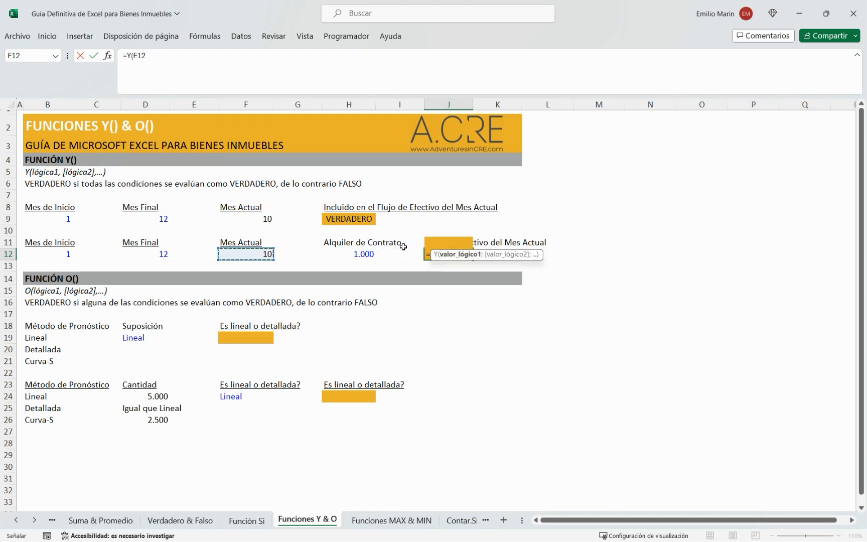
text(>=)
key(Left)
key(Left)
key(Left)
key(Left)
key(Left)
key(Left)
key(Left)
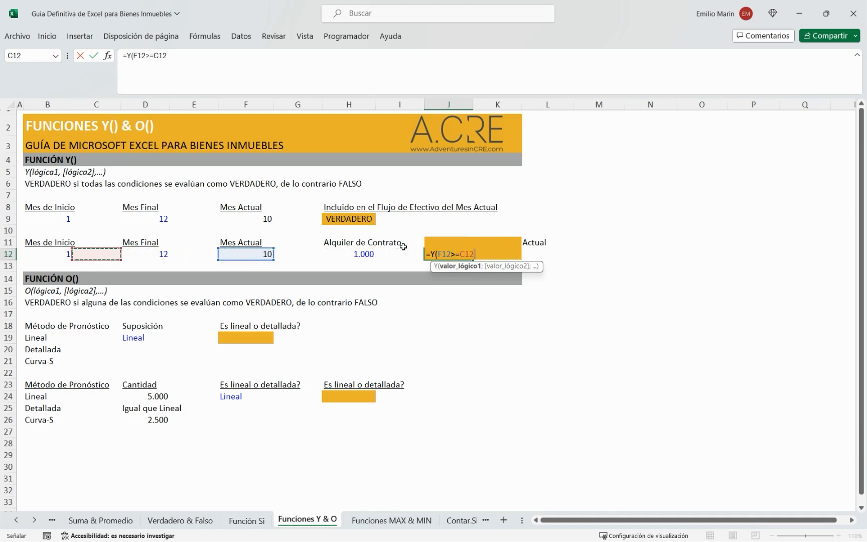
Add F12<=D12 as the second condition of the AND function in J12.
text(;)
key(Left)
key(Left)
key(Left)
key(Left)
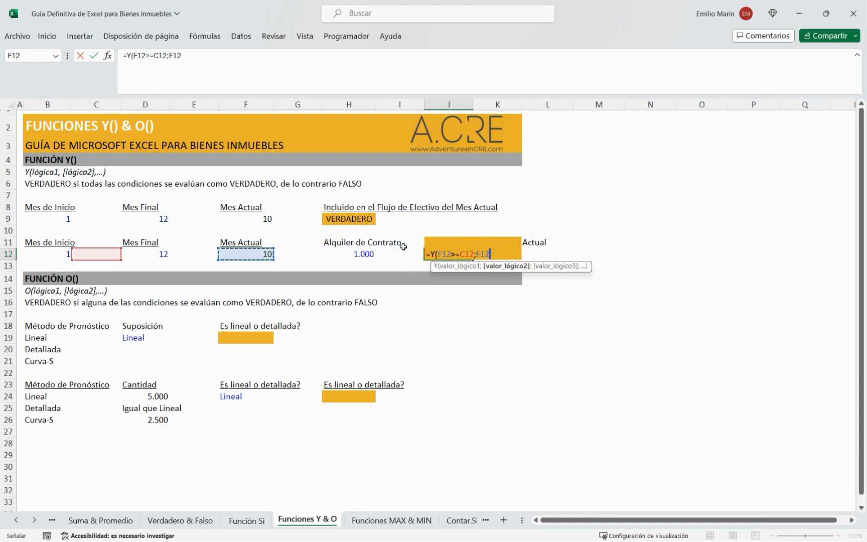
text(<=)
key(Left)
key(Left)
key(Left)
key(Left)
key(Left)
key(Left)
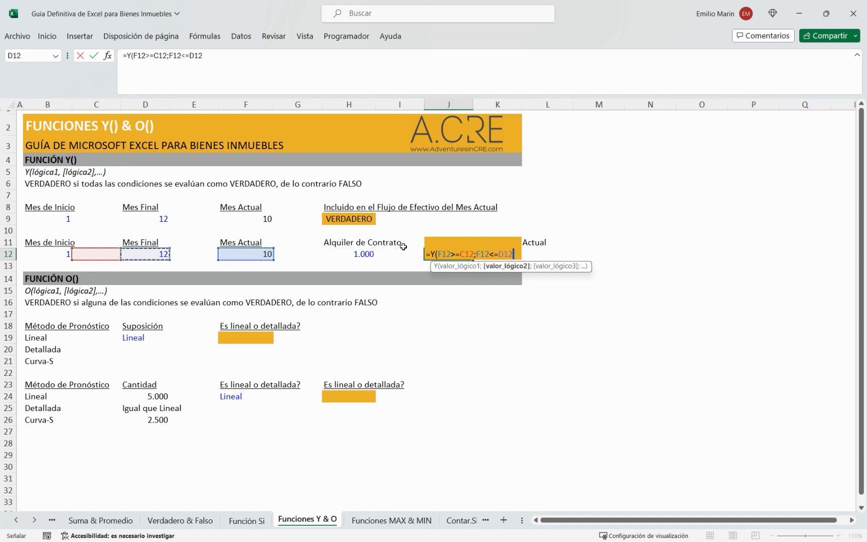
Close the AND function in J12 and multiply it by the contract rent in H12.
text()*)
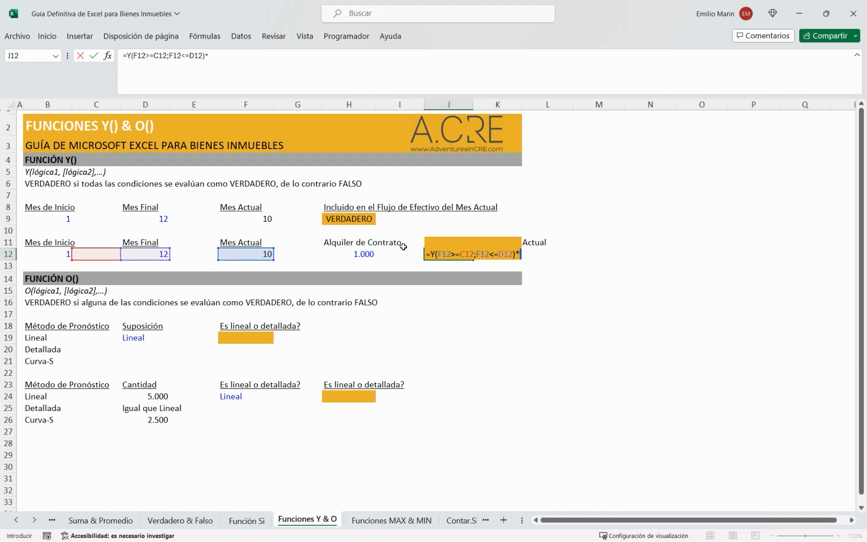
key(Left)
key(Left)
key(Left)
key(Right)
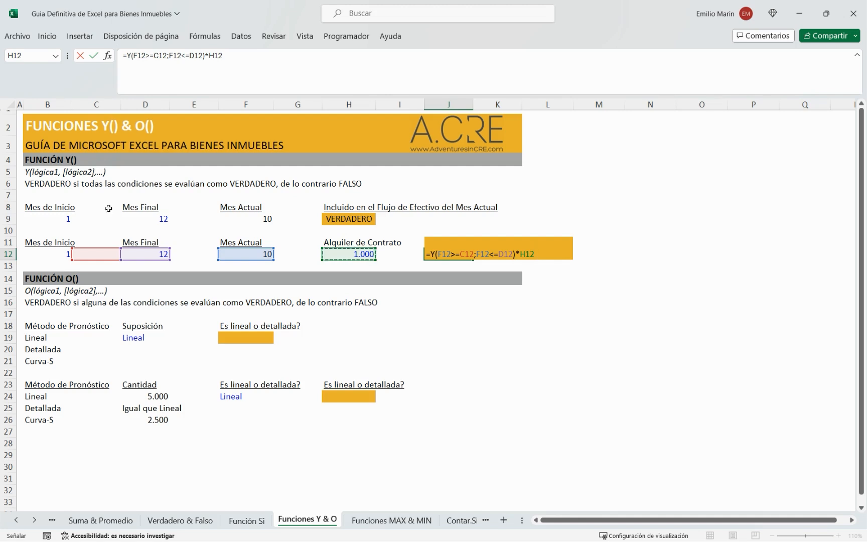
Move the first condition's start-month reference to B12 and enter the J12 formula as =Y(F12>=B12;F12<=D12)*H12.
drag(101, 249, 74, 257)
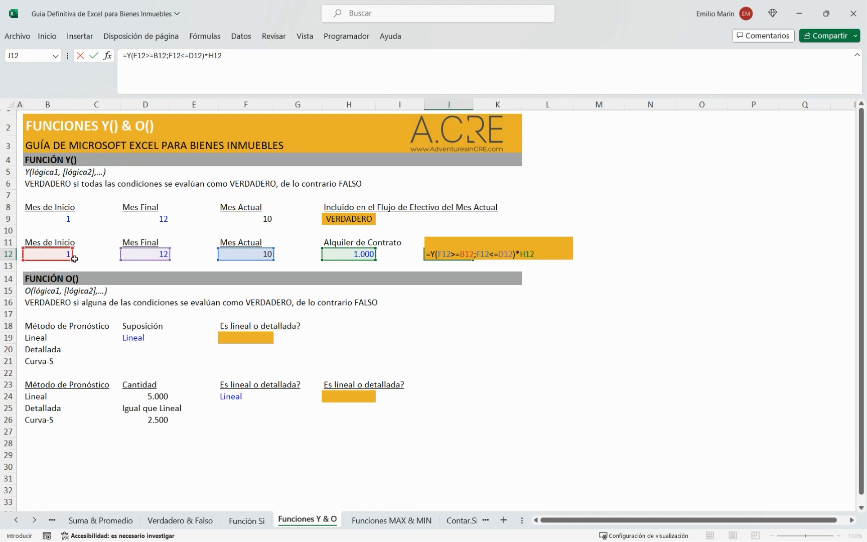
click(550, 253)
key(Return)
key(Up)
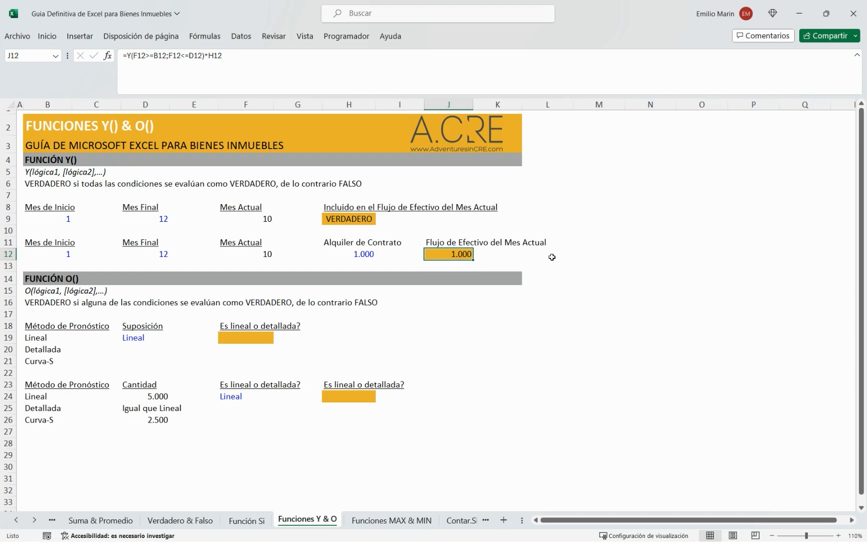
Set the end month in D12 to 8 to test the cash flow formula.
key(Left)
key(Left)
key(Left)
key(Right)
key(Right)
key(Right)
key(Left)
key(Left)
key(Left)
key(Left)
key(Left)
key(Left)
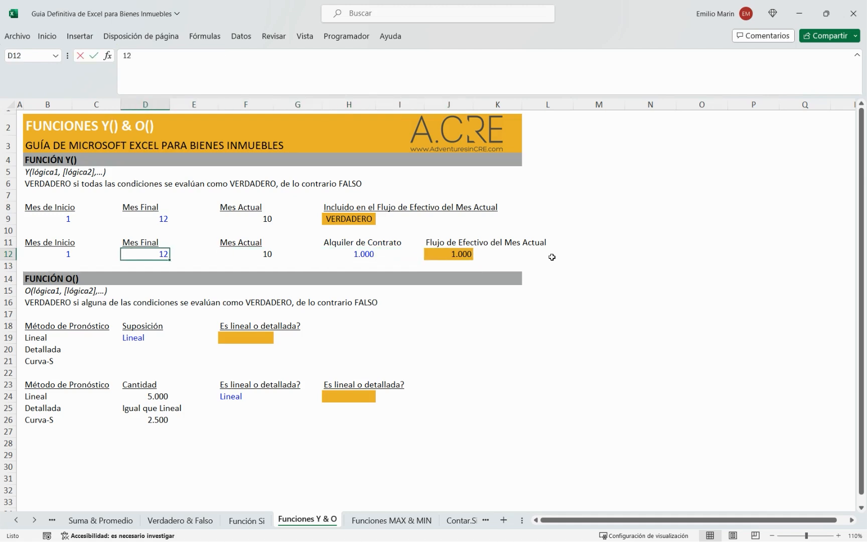
text(8)
key(Return)
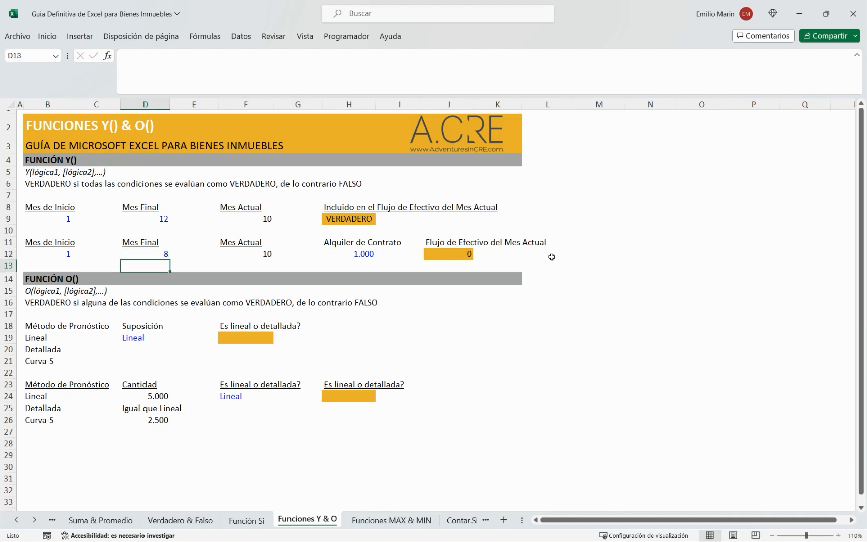
Review the current month's cash flow in J12 and the formula behind it.
key(Up)
key(Right)
key(Right)
key(Right)
key(Right)
key(Right)
key(Right)
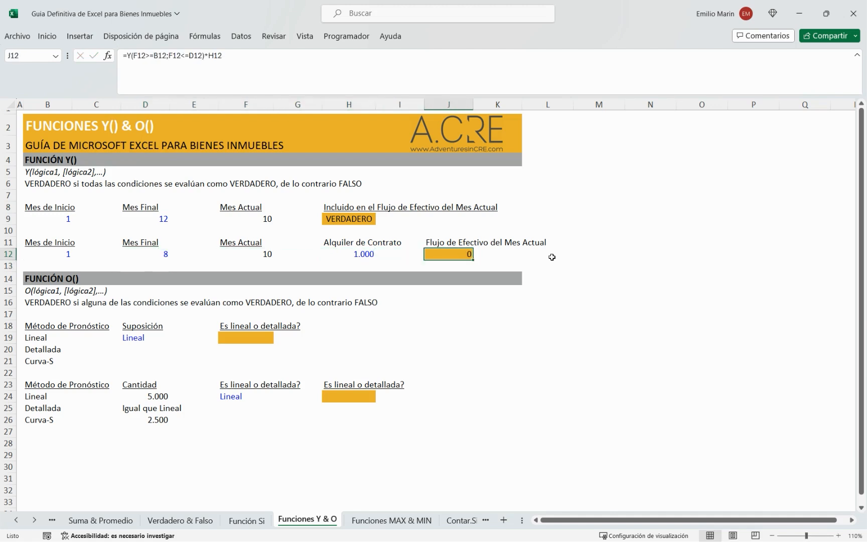
Set the end month in D12 to 12 for the current-month cash flow exercise.
key(Up)
key(Down)
key(Left)
key(Left)
key(Right)
key(Right)
key(Left)
key(Left)
key(Left)
key(Left)
key(Left)
key(Left)
text(12)
key(Return)
Read the heading and description of the O function in B14 to B16, including when it returns VERDADERO or FALSO.
key(Down)
key(Down)
key(Down)
key(Right)
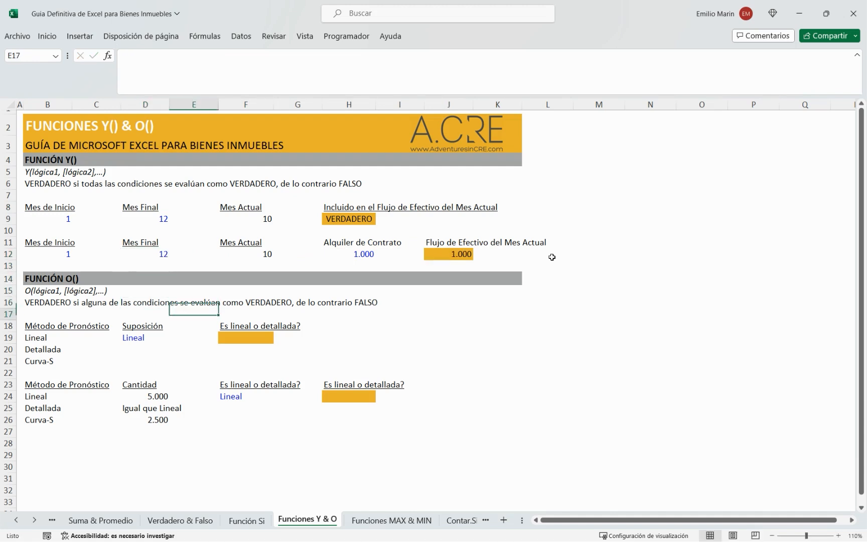
key(Right)
key(Down)
key(Down)
key(Down)
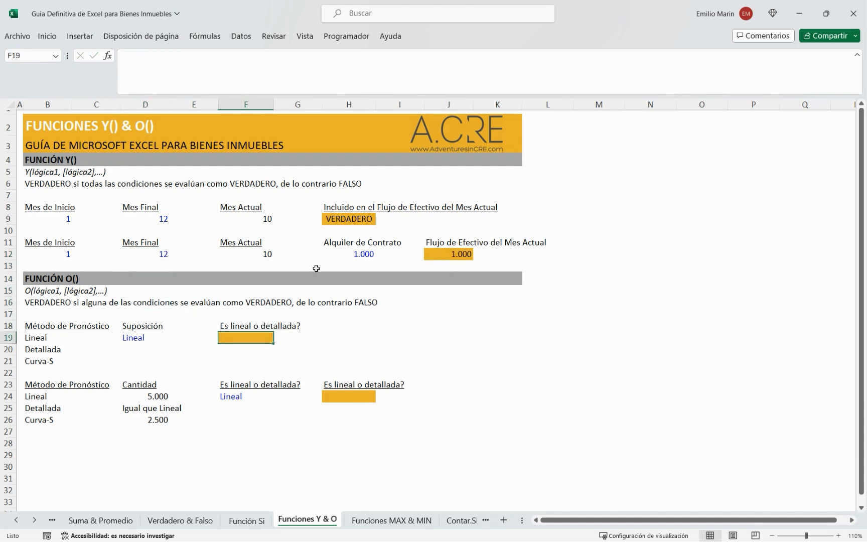
click(36, 278)
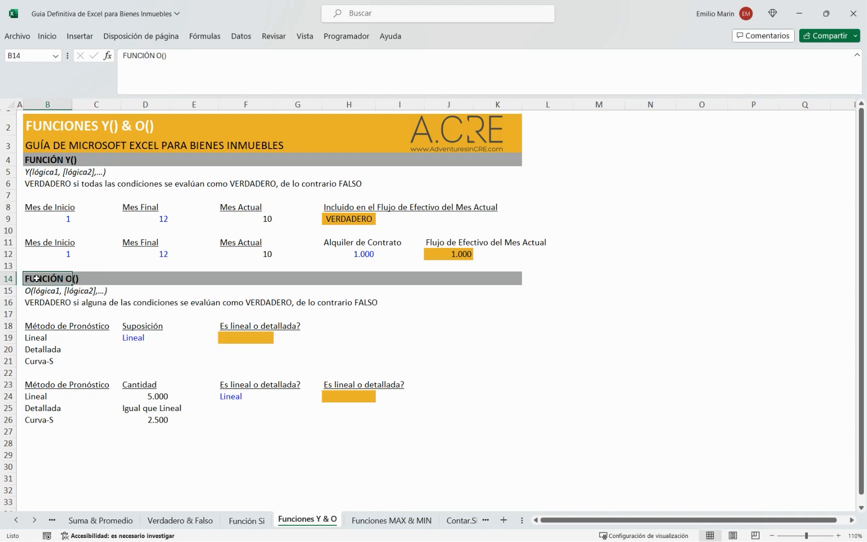
click(36, 302)
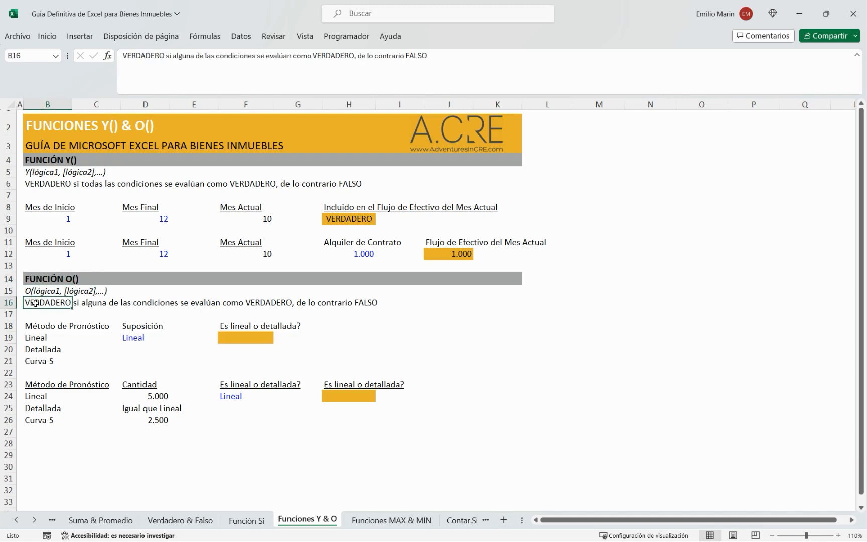
click(69, 324)
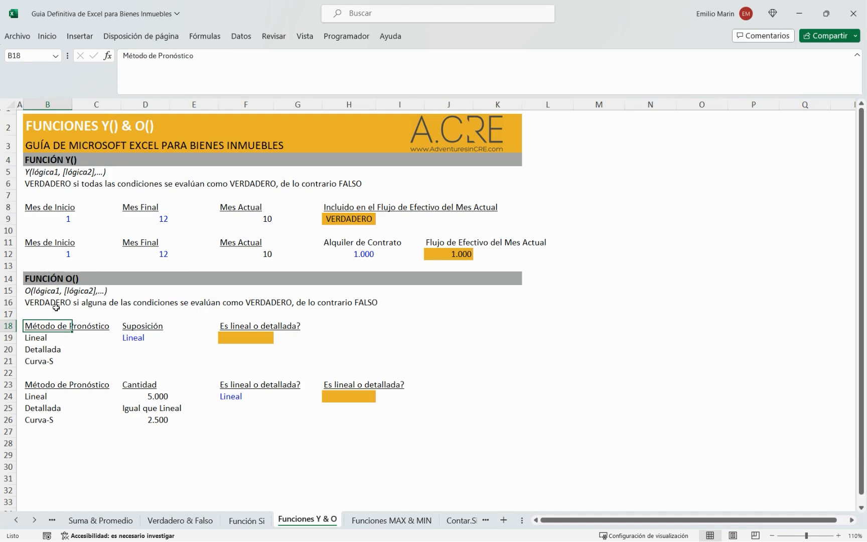
drag(52, 303, 423, 309)
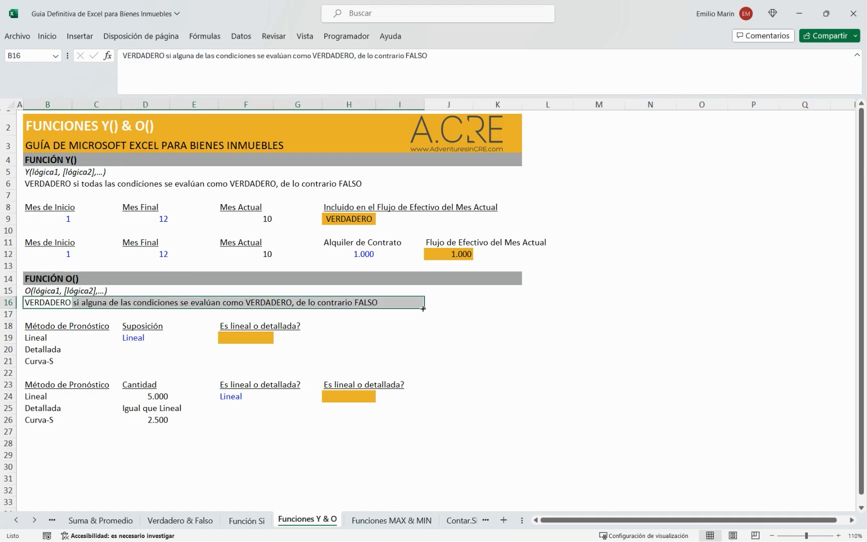
click(404, 349)
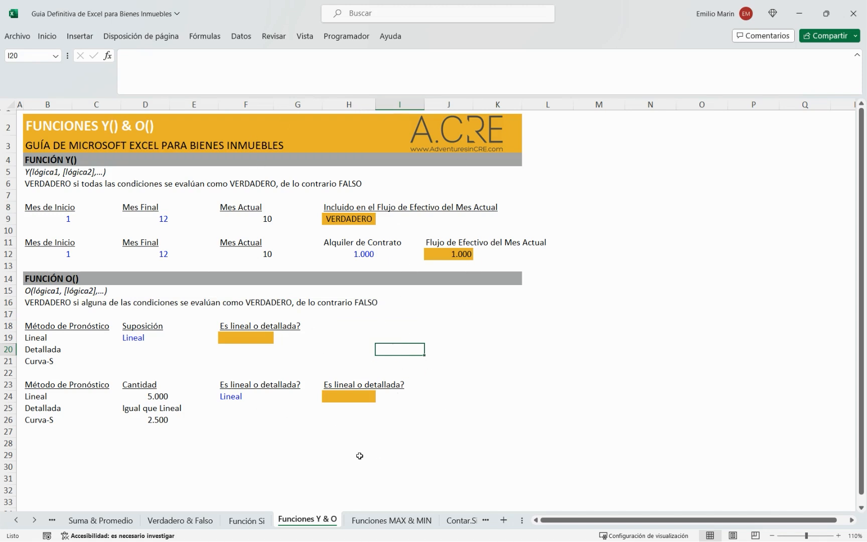
click(49, 303)
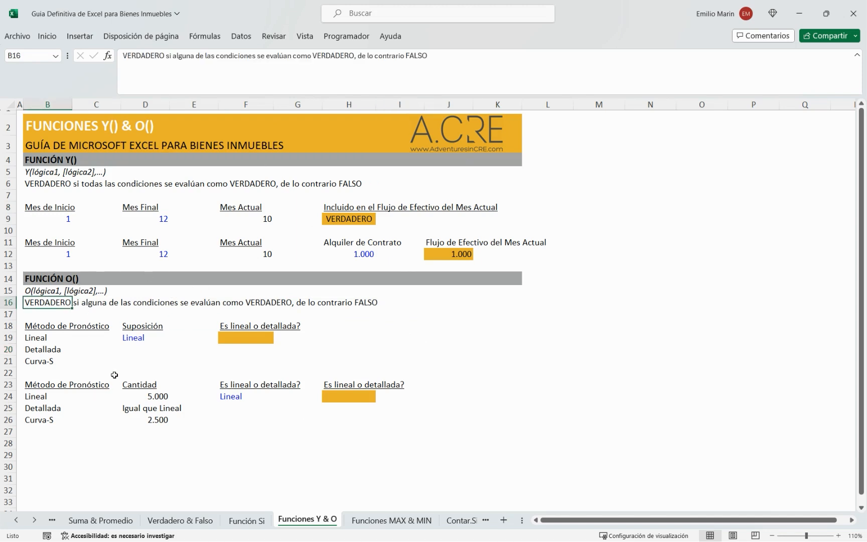
click(271, 301)
click(364, 303)
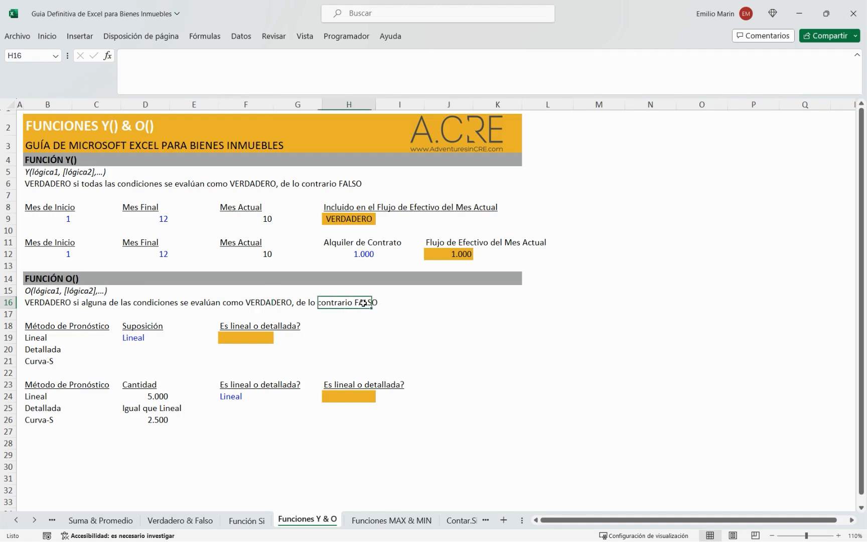
Examine the first O exercise's forecast methods, the assumption in D19 and the question above F19.
click(246, 339)
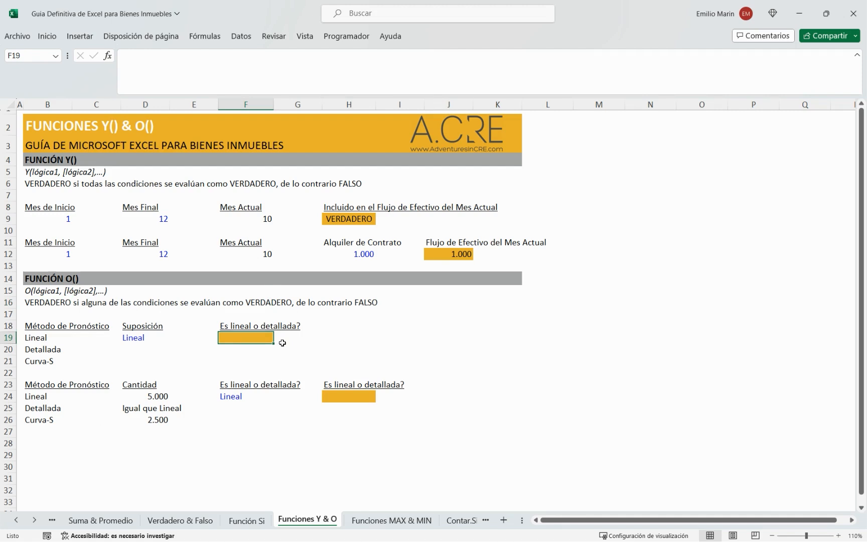
key(Left)
key(Left)
key(Left)
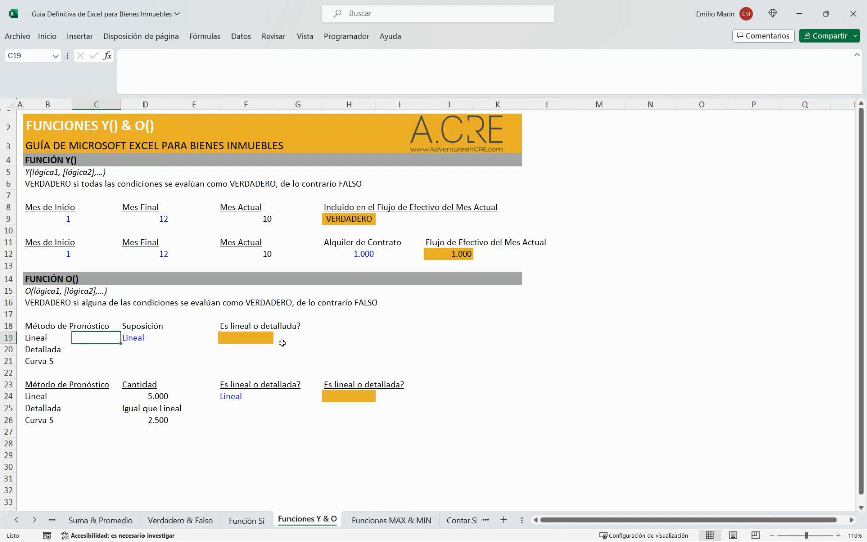
key(Up)
key(Right)
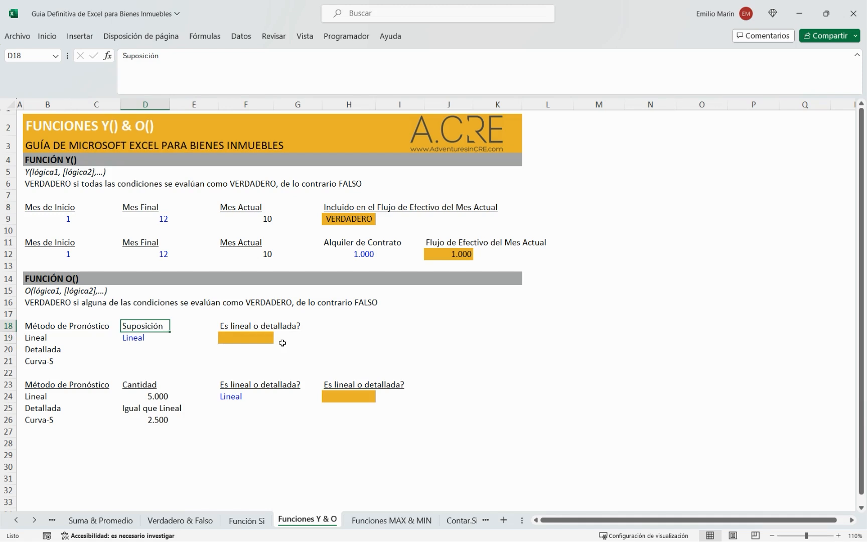
key(Down)
key(Up)
key(Down)
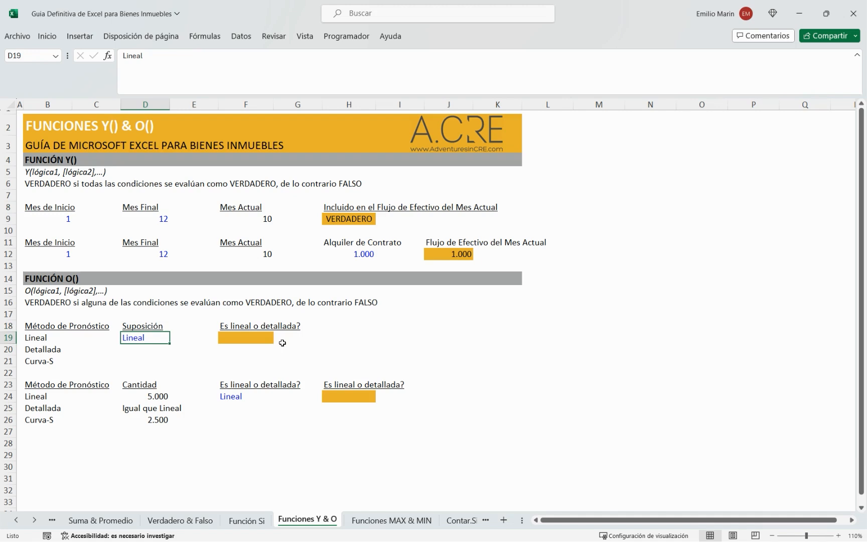
key(Left)
key(Left)
key(Up)
key(Right)
key(Right)
key(Right)
key(Right)
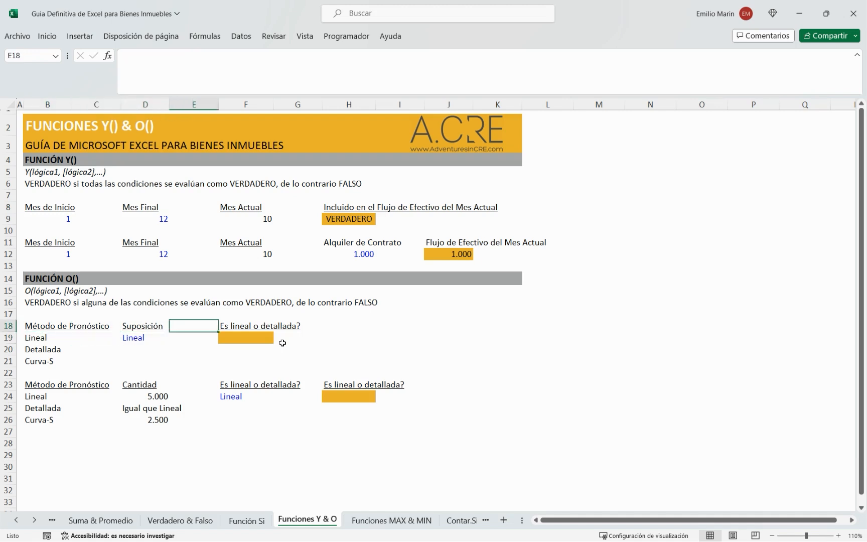
key(Down)
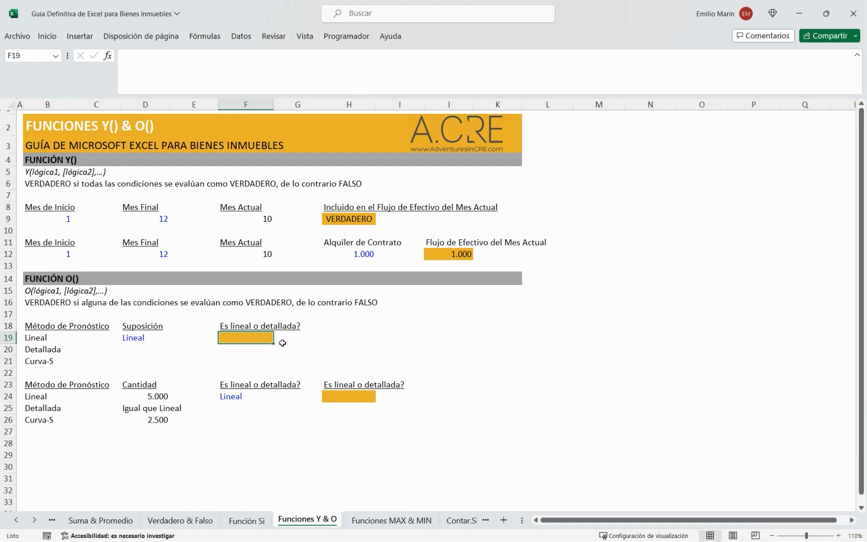
Start an O formula in F19 with D19=B19 as its first condition.
text(=)
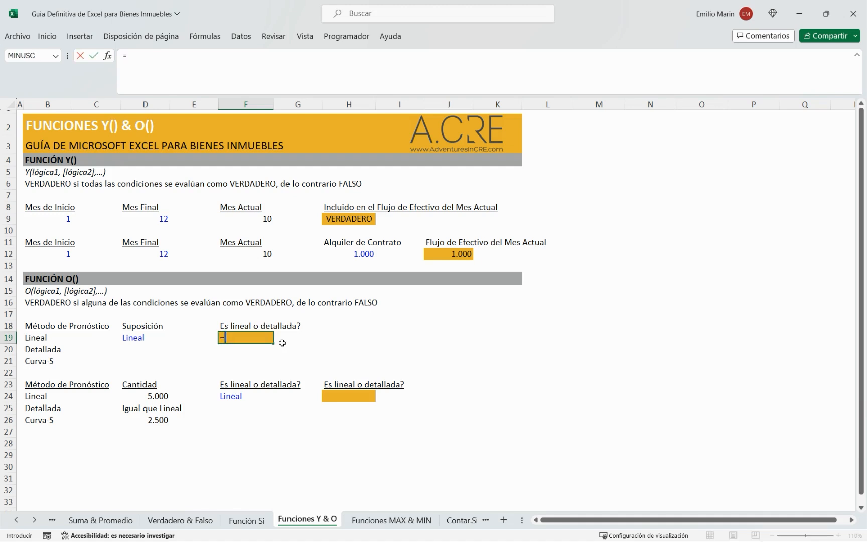
text(o)
key(Escape)
text(O()
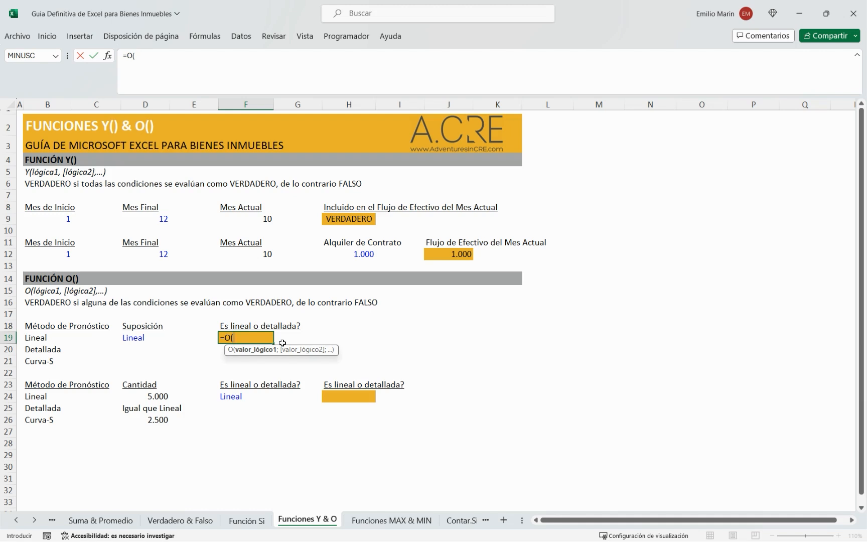
key(Left)
key(Left)
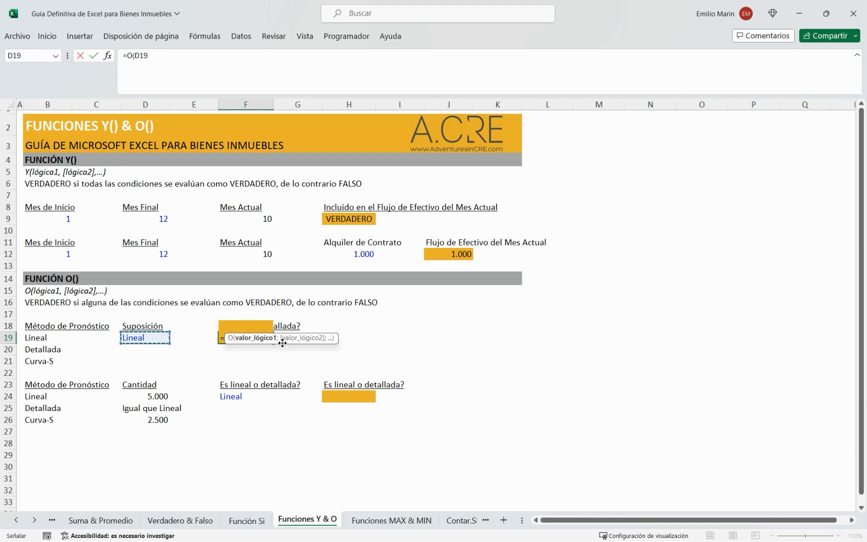
text(=)
key(Left)
key(Left)
key(Left)
key(Left)
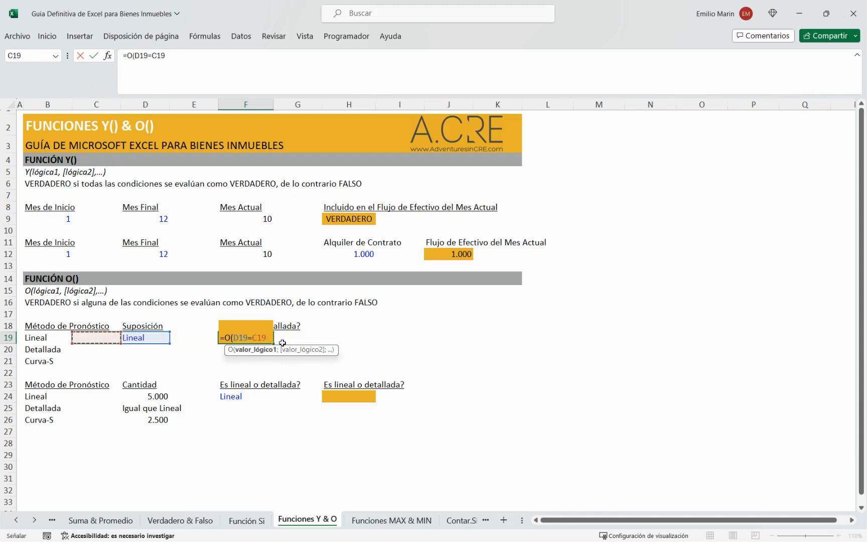
text(;)
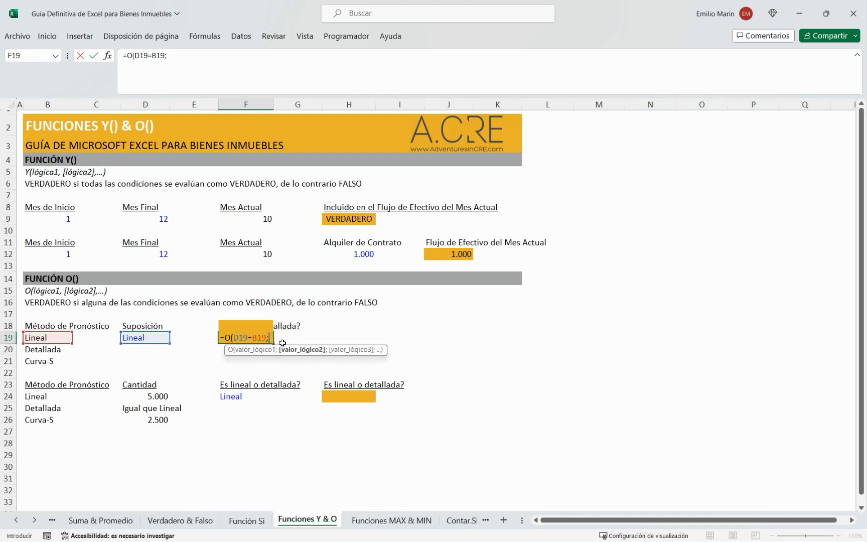
Add D19=B20 as the second condition and enter the F19 formula as =O(D19=B19;D19=B20).
key(Left)
key(Left)
key(Left)
key(Right)
text(=)
key(Left)
key(Left)
key(Left)
key(Left)
key(Down)
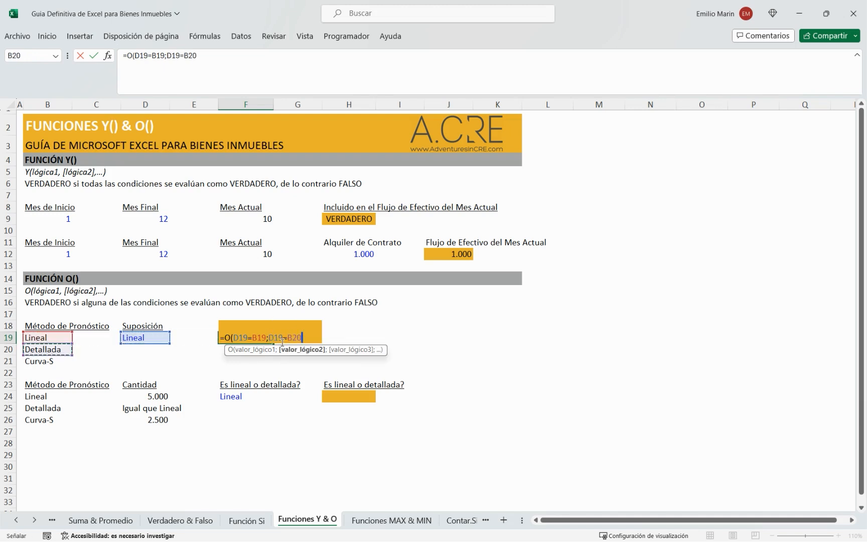
text())
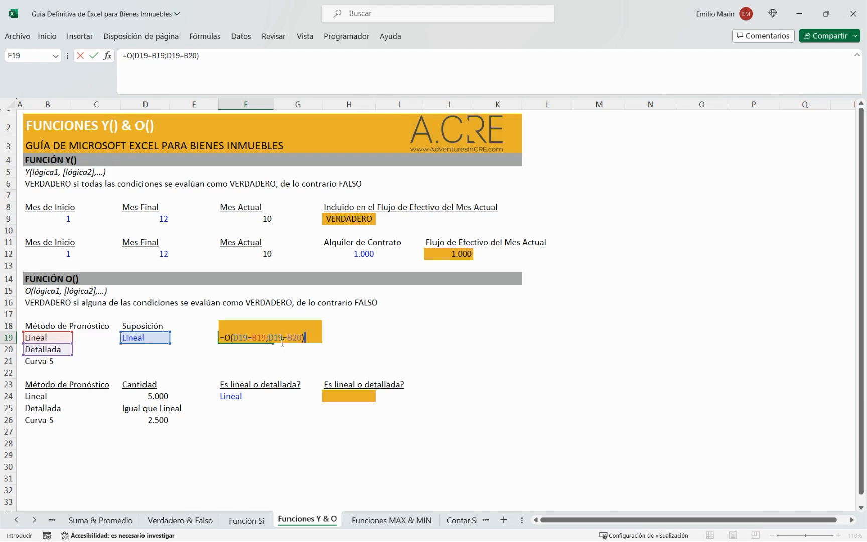
key(Return)
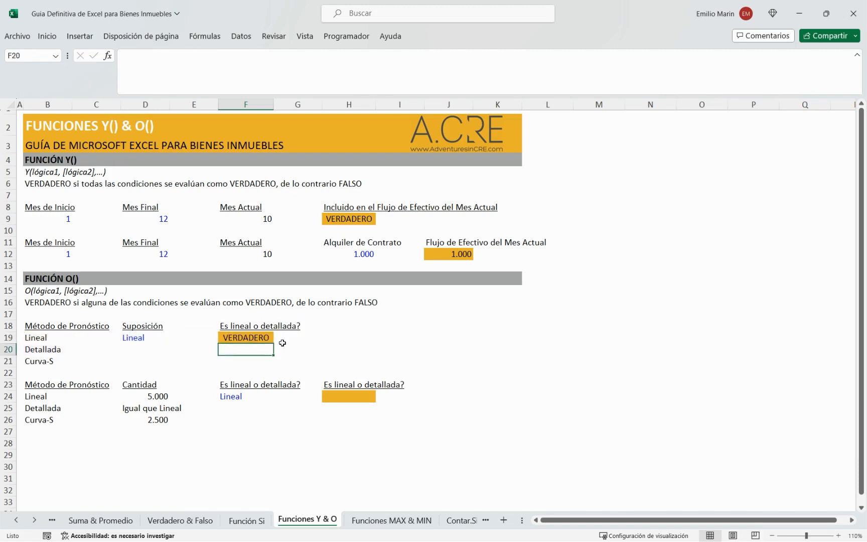
Set the assumption in D19 to Curva-S to test the O formula.
key(Up)
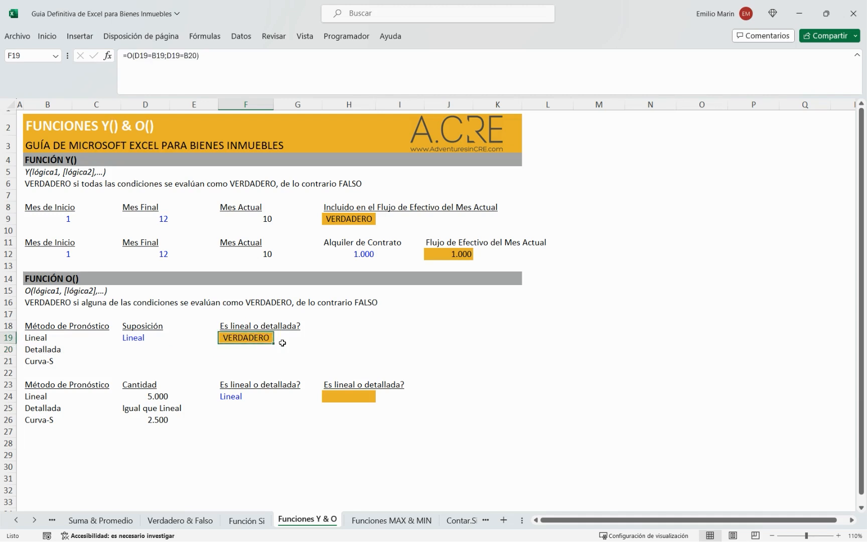
key(Left)
key(Left)
key(Left)
key(Right)
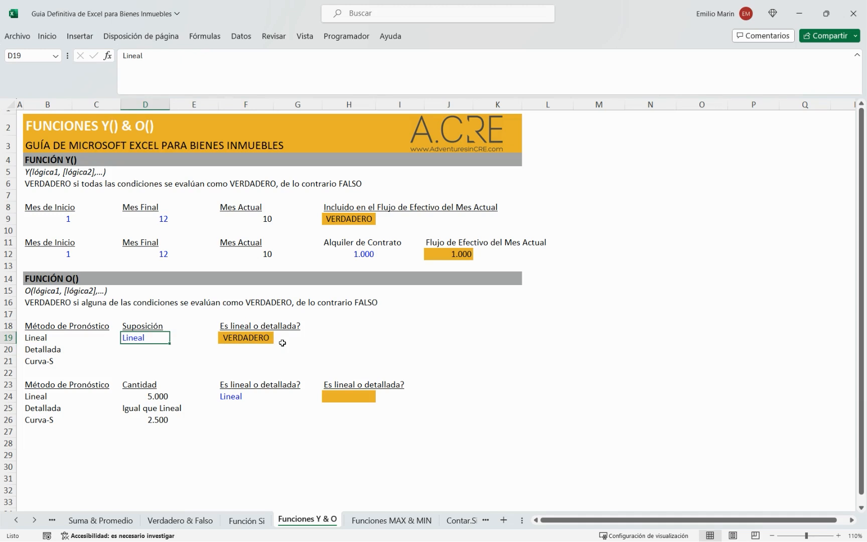
text(Curva-S)
key(Return)
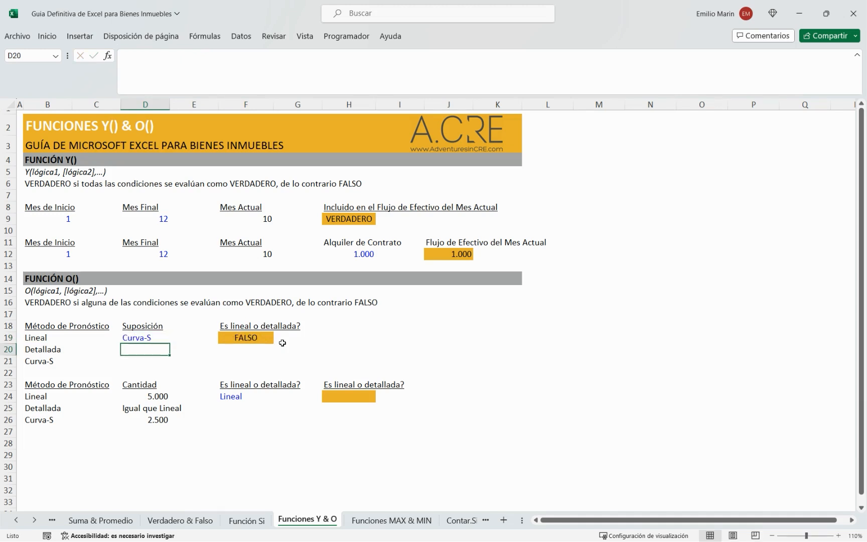
Review the O formula in F19 and the cells it references.
key(Up)
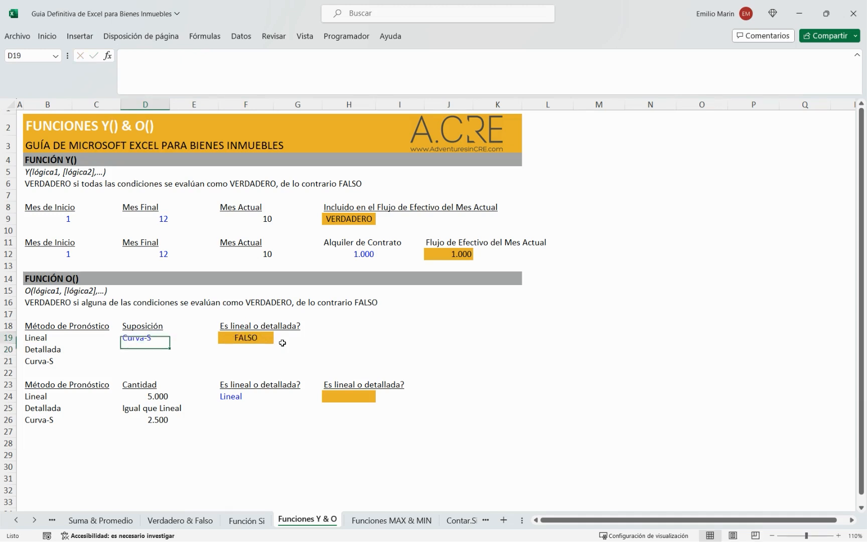
key(Right)
key(Right)
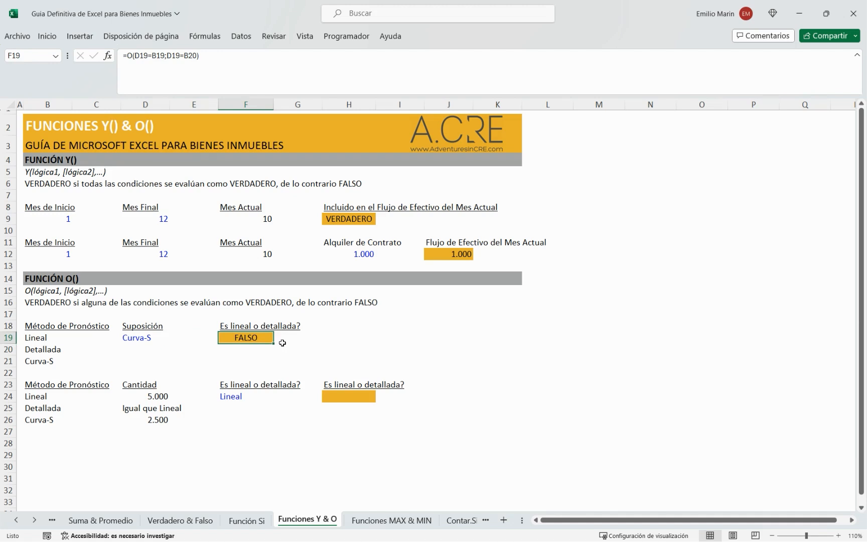
key(F2)
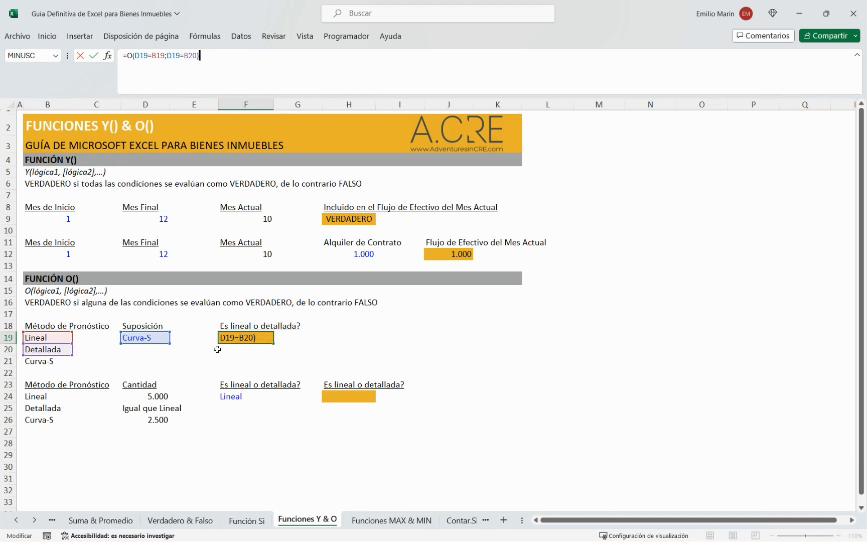
click(145, 339)
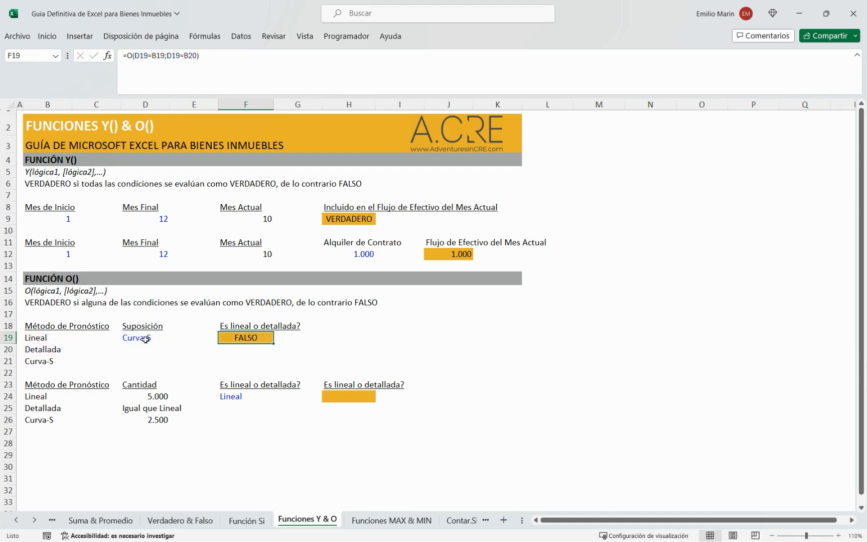
Examine the second O exercise: the answer cell H24, the chosen method in F24, the method list in B24:B26 and the amounts in D24:D26.
click(334, 396)
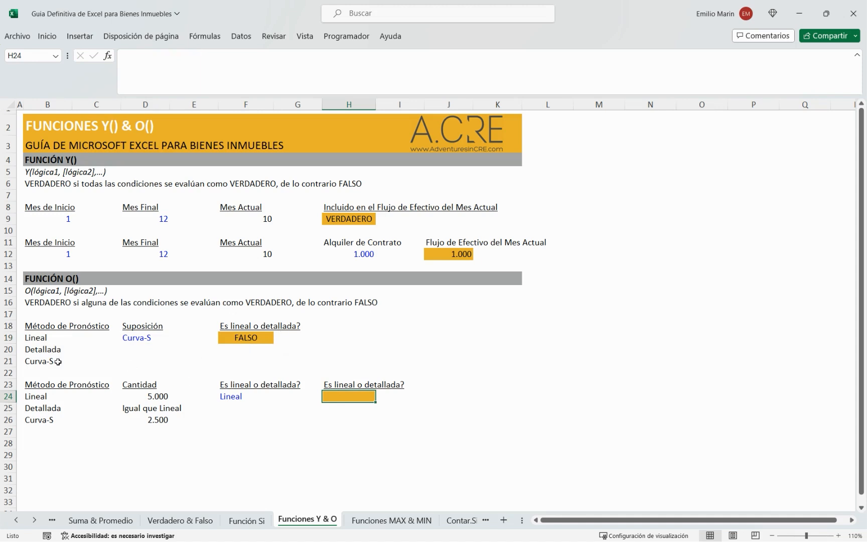
click(229, 397)
click(52, 395)
click(52, 411)
click(50, 420)
click(49, 397)
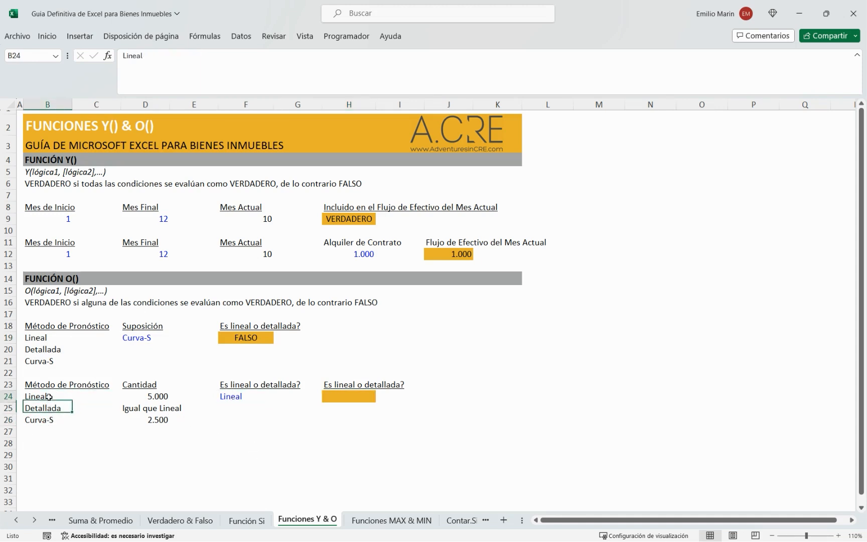
drag(157, 397, 159, 420)
click(249, 430)
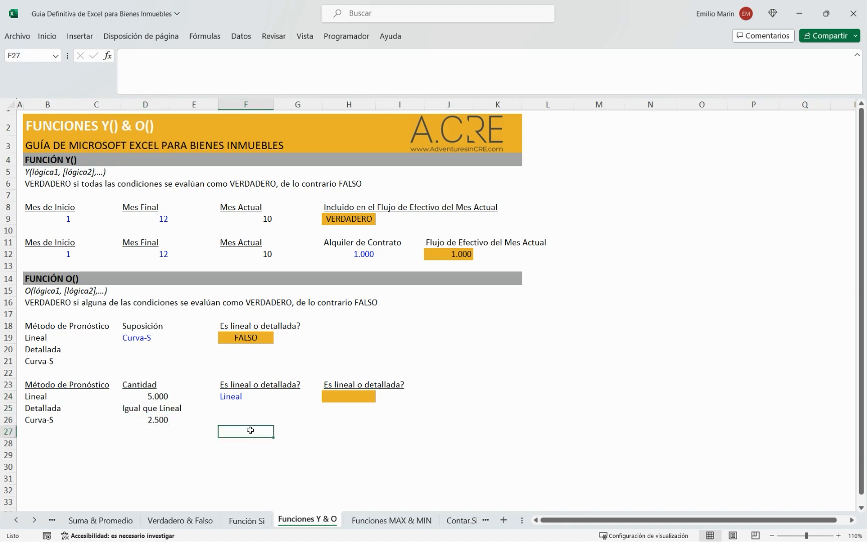
Compare each forecast method in rows 24 to 26 with its corresponding amount in column D.
click(40, 396)
click(150, 396)
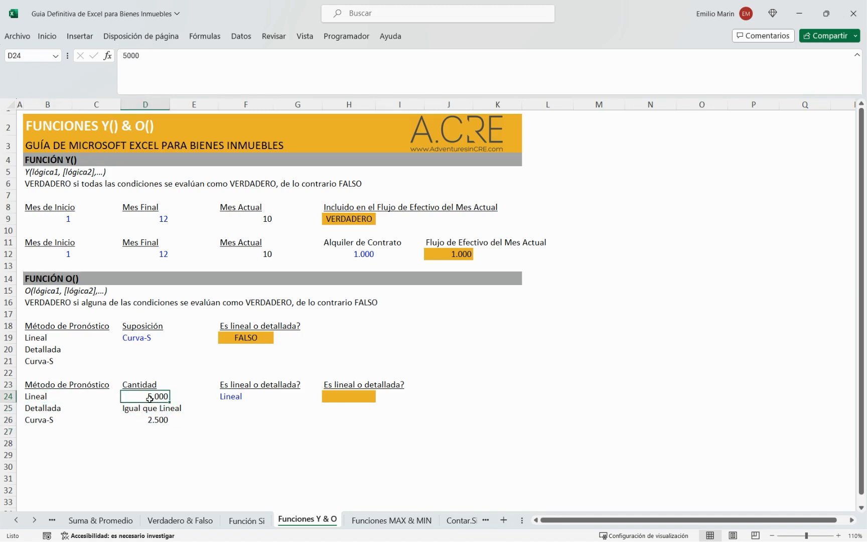
click(39, 409)
click(141, 409)
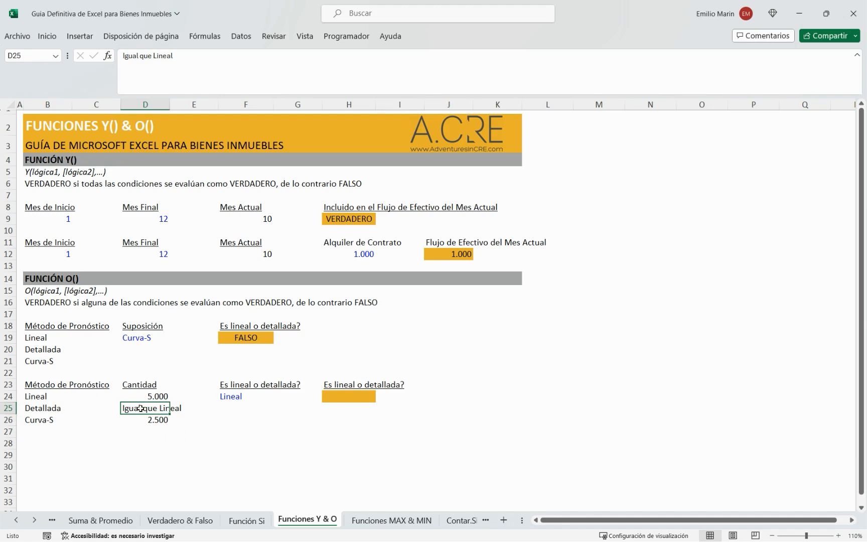
click(164, 396)
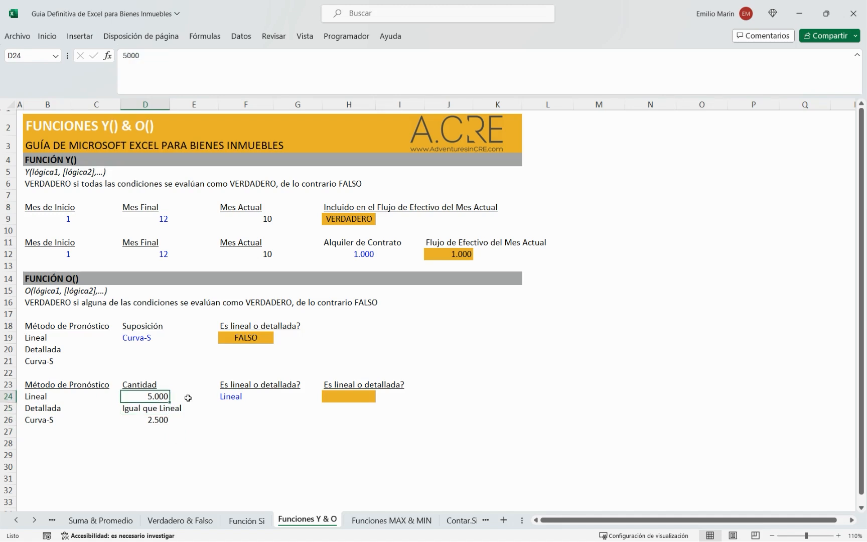
click(42, 419)
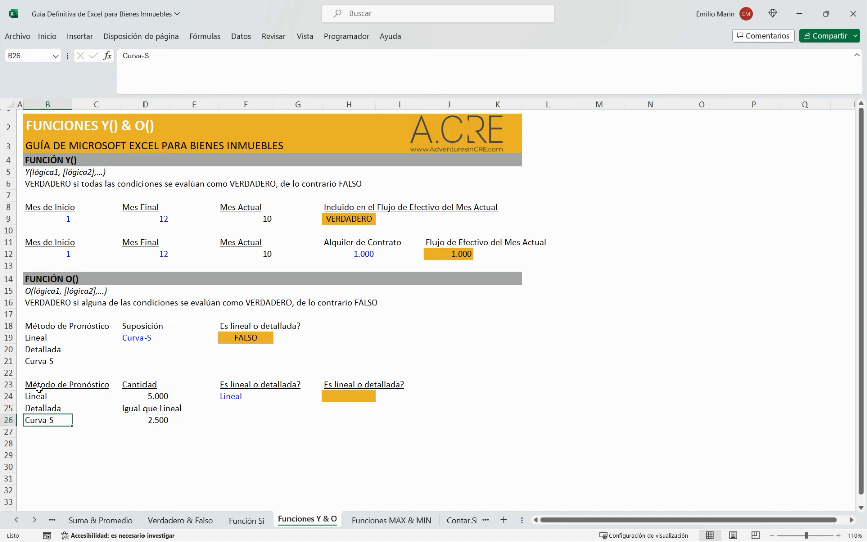
click(160, 419)
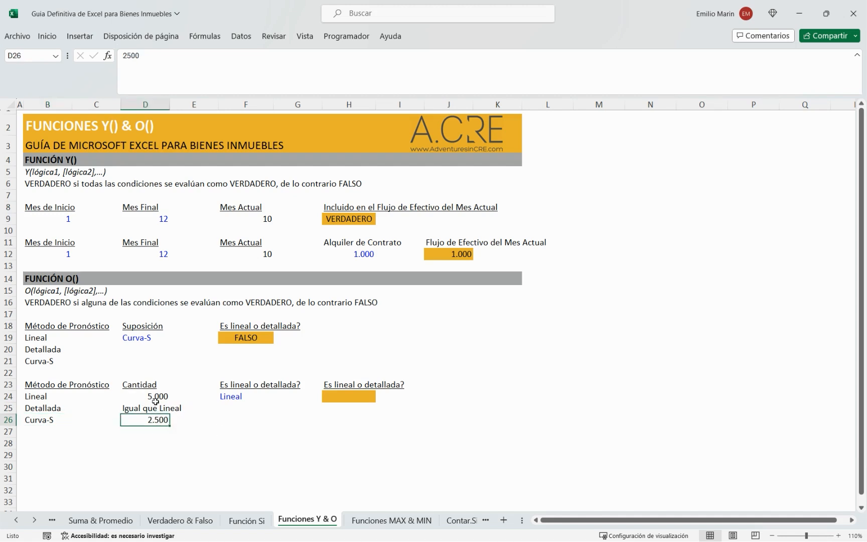
Start an O formula in H24 with F24=B24 as its first condition.
click(331, 399)
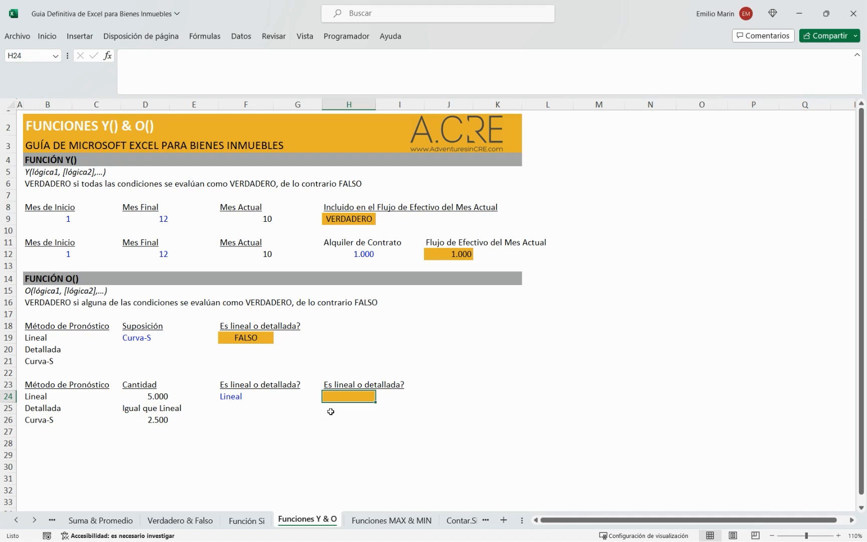
text(=)
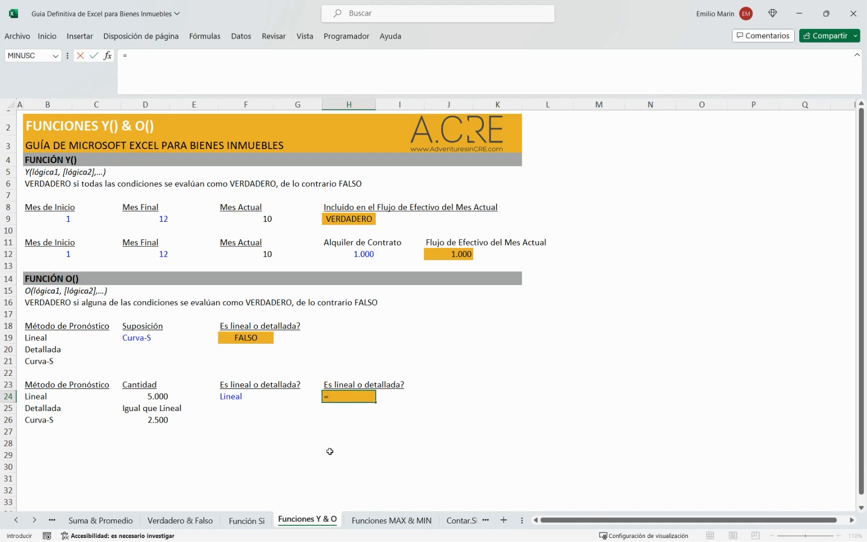
text(o)
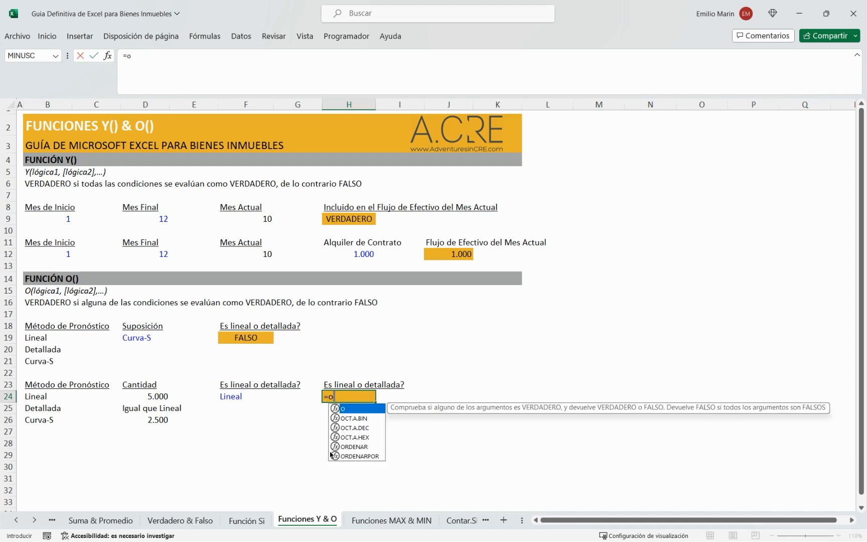
key(Tab)
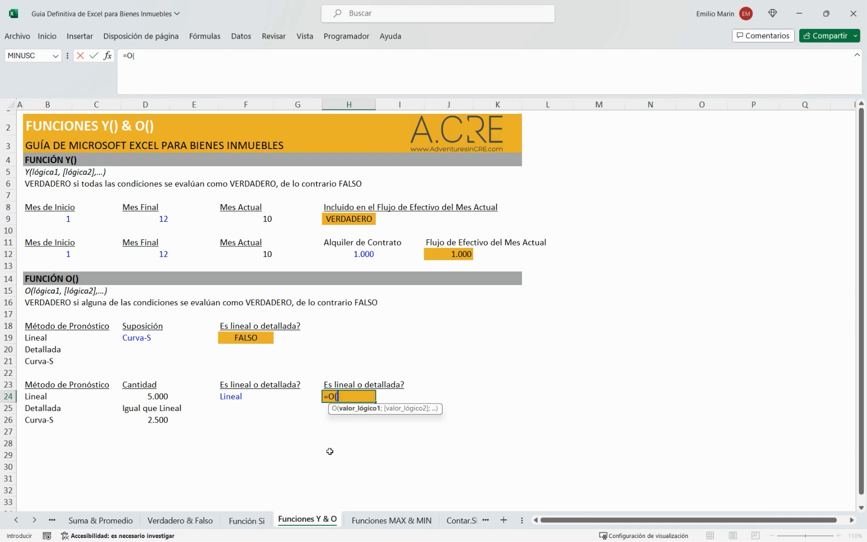
key(Left)
key(Left)
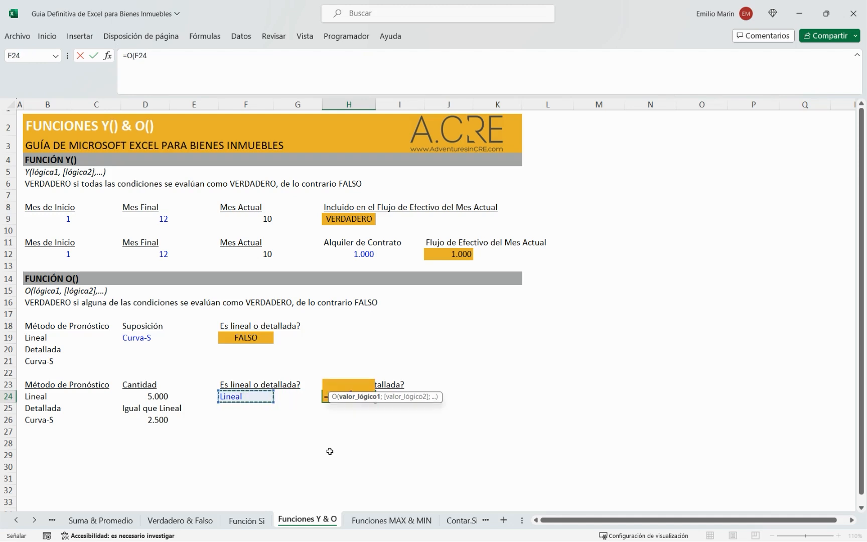
text(=)
key(Left)
key(Left)
key(Left)
key(Left)
key(Left)
key(Left)
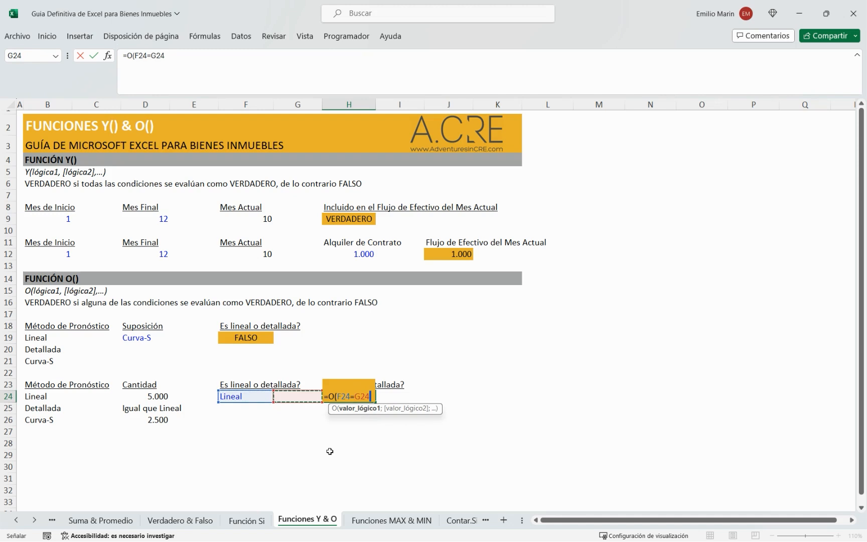
text(;)
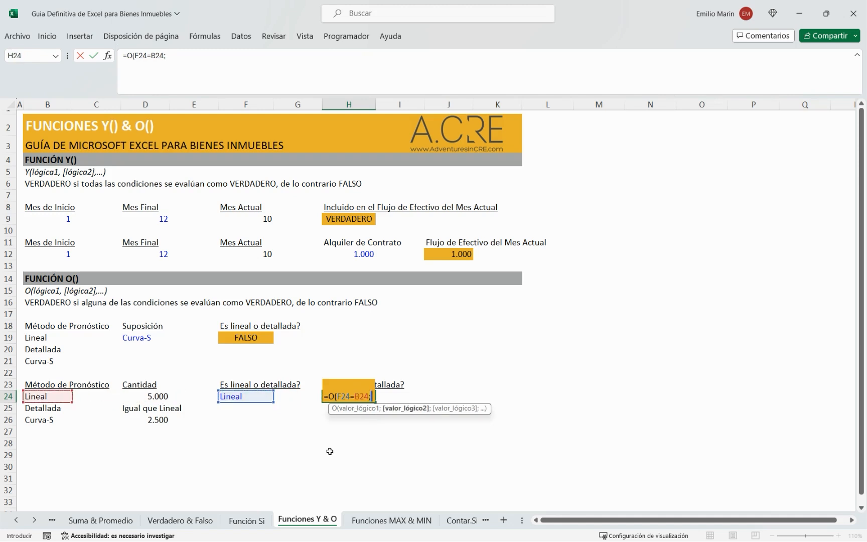
Add F24=B25 as the second condition of the H24 formula and close the O function.
key(Left)
key(Left)
text(=)
key(Left)
key(Left)
key(Left)
key(Left)
key(Left)
key(Left)
key(Down)
text())
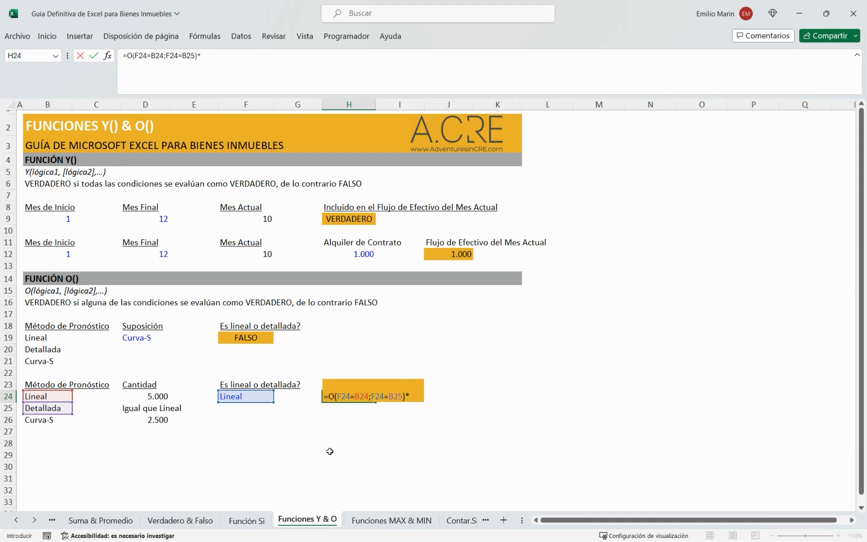
Multiply the O function by the amount in D24 and append a plus sign for another term.
text(*)
key(Left)
key(Left)
key(Left)
key(Left)
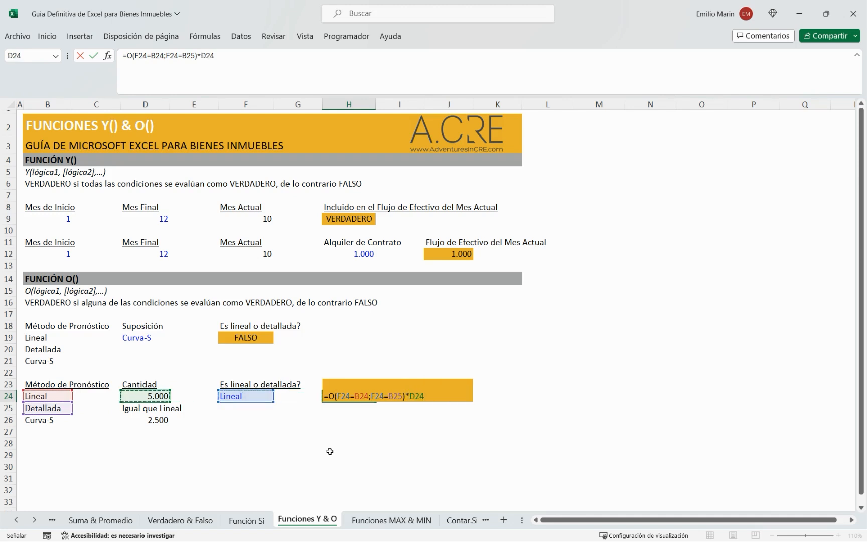
text(+)
key(Left)
key(Left)
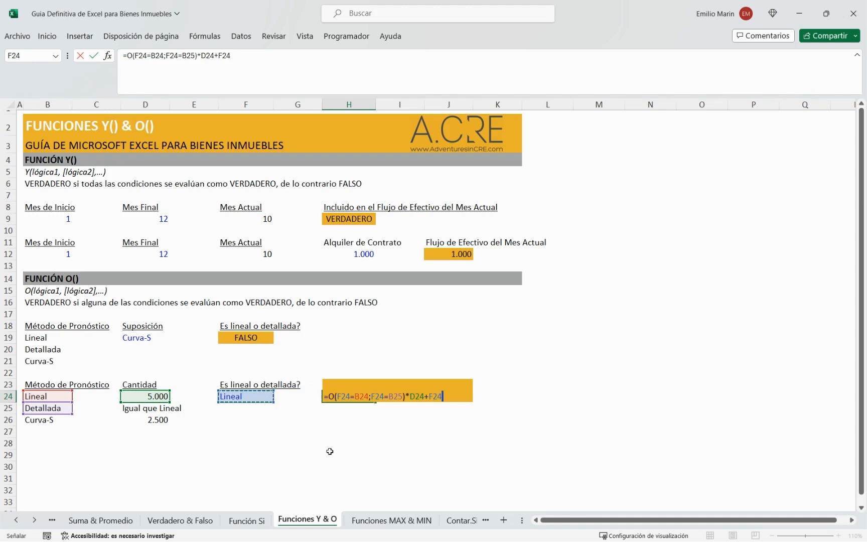
text(=)
key(Left)
key(Left)
key(Left)
key(Left)
key(Left)
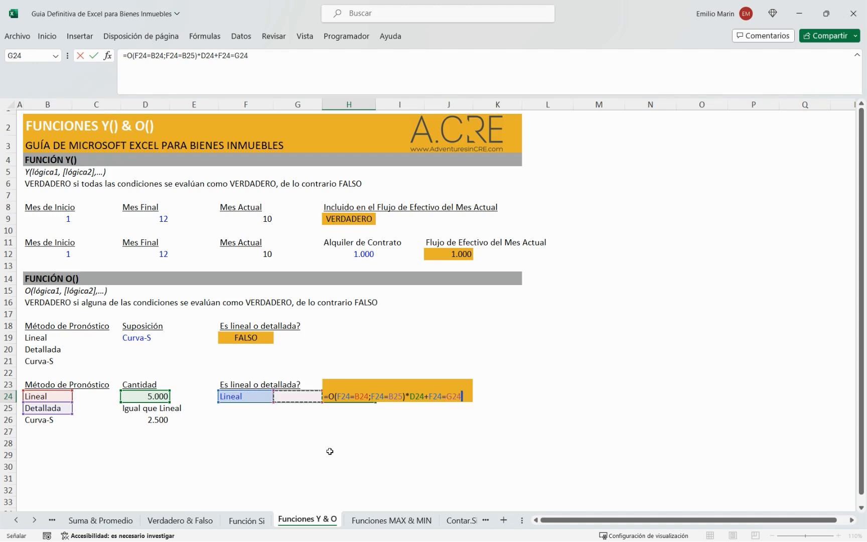
key(Down)
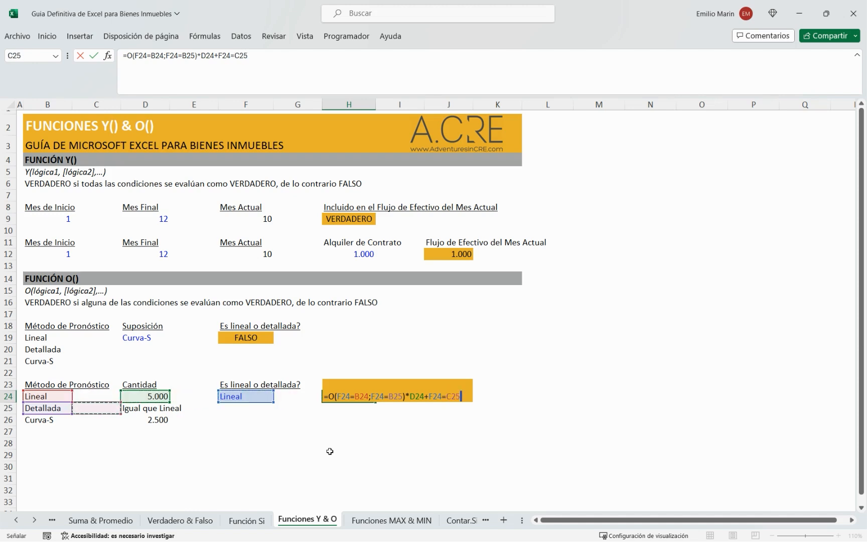
key(Left)
key(Down)
key(BackSpace)
key(BackSpace)
key(BackSpace)
key(BackSpace)
key(BackSpace)
key(BackSpace)
key(BackSpace)
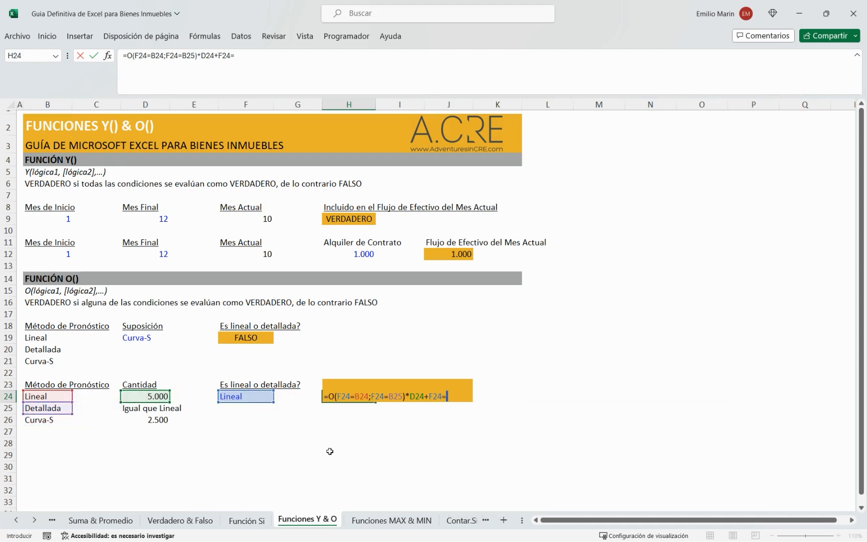
Add the parenthesized condition (F24=B26) after the plus sign in the H24 formula.
text(()
key(Left)
key(Left)
text(=)
key(Left)
key(Left)
key(Left)
key(Left)
key(Down)
key(Down)
key(Left)
key(Left)
key(Left)
key(Right)
text())
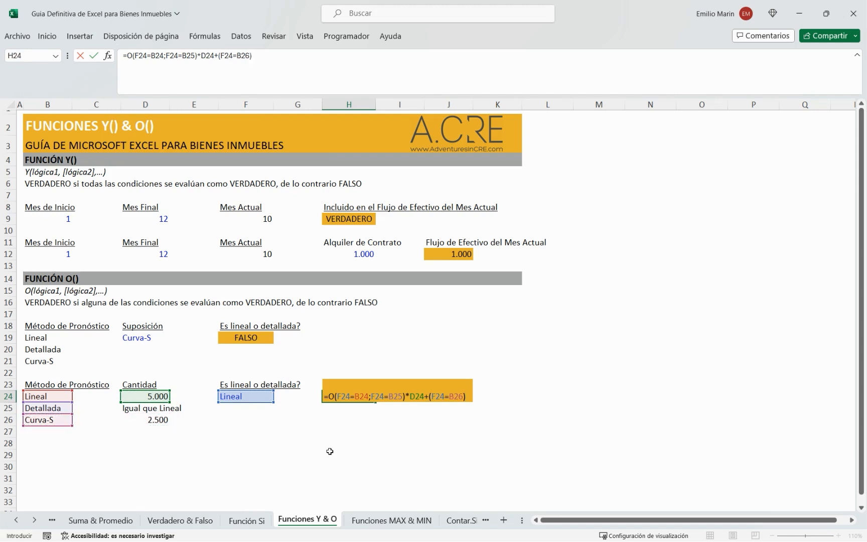
Multiply the last condition by D26 and enter the H24 formula as =O(F24=B24;F24=B25)*D24+(F24=B26)*D26.
text(*)
key(Left)
key(Left)
key(Left)
key(Left)
key(Down)
key(Down)
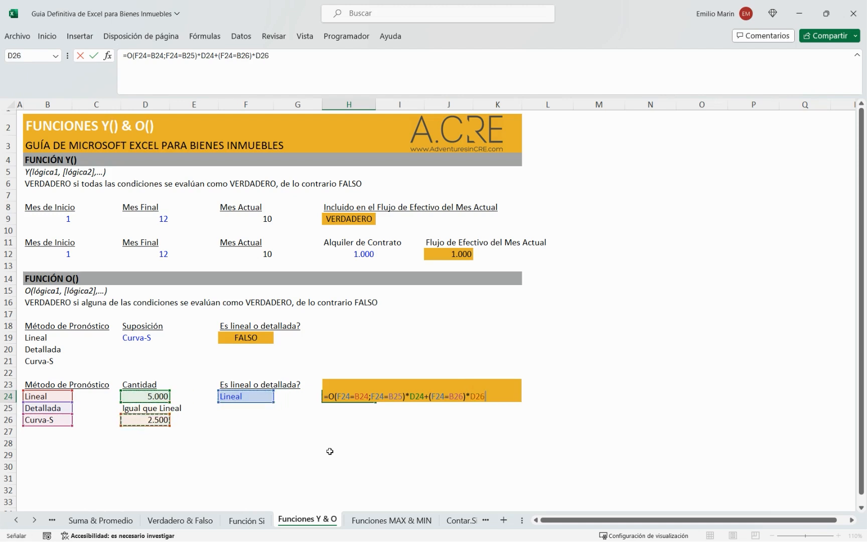
key(Return)
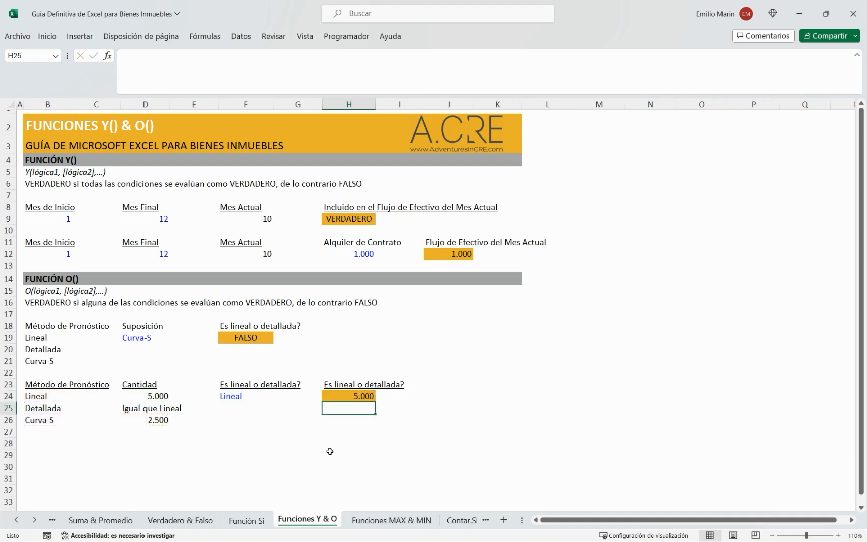
Check the formula result in H24 against the forecast method chosen in F24.
key(Up)
key(Left)
key(Left)
key(Left)
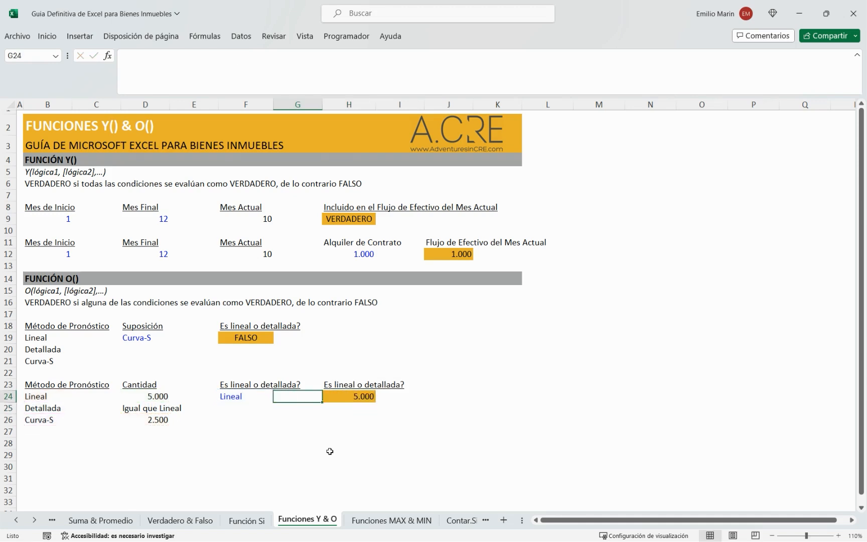
key(Right)
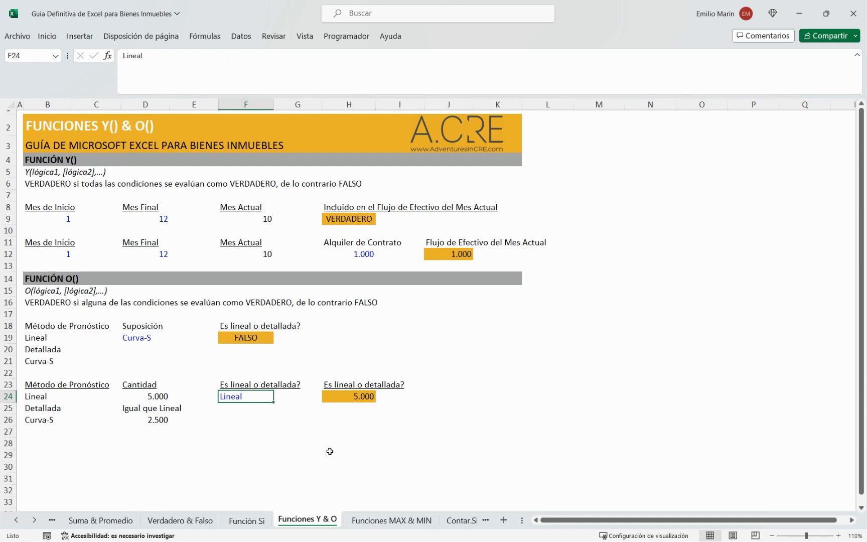
key(Right)
key(Right)
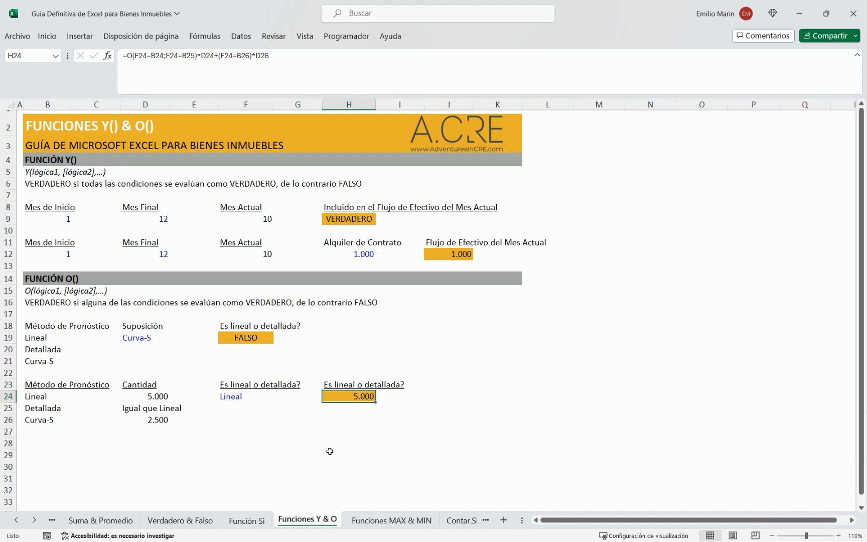
Set the forecast method in F24 to Curva-S and check the resulting amount in H24.
key(Left)
key(Left)
text(C)
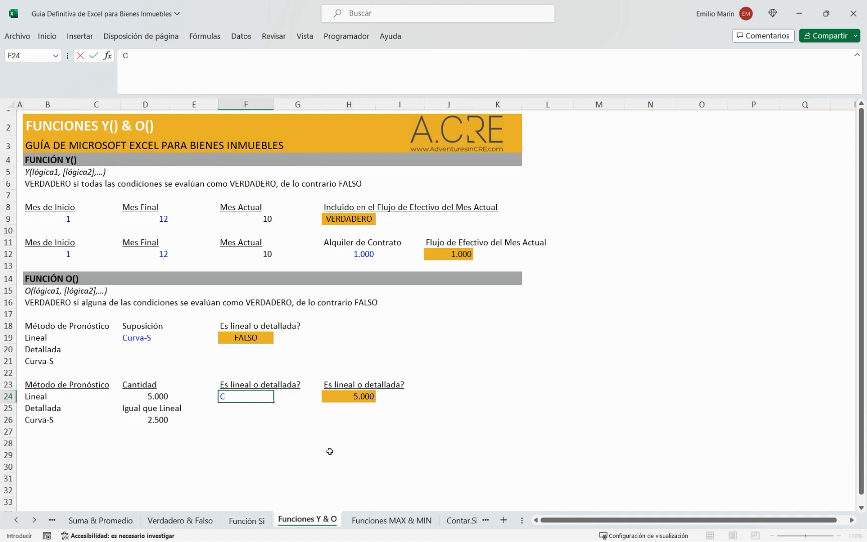
text(urva-S)
key(Return)
key(Up)
key(Right)
key(Right)
Set the forecast method in F24 to Detallada and check the resulting amount in H24.
key(Left)
key(Left)
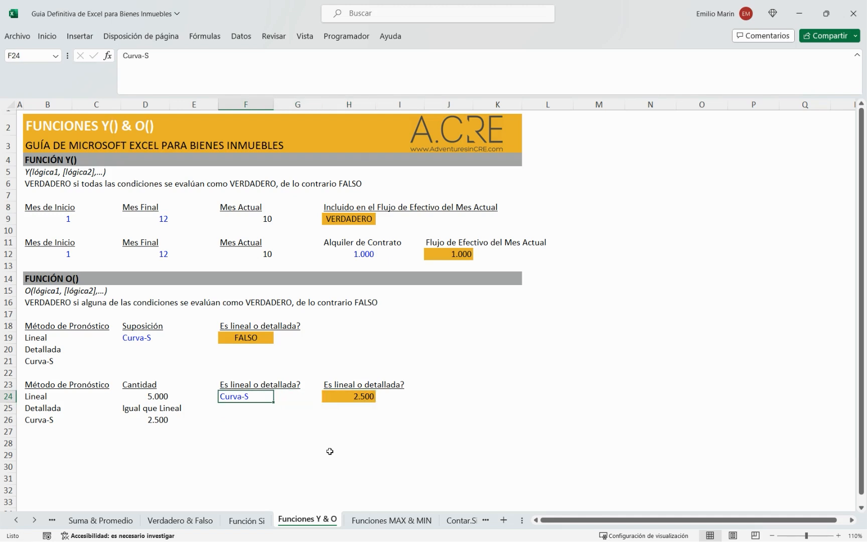
text(Detallada)
key(Return)
key(Up)
key(Right)
key(Right)
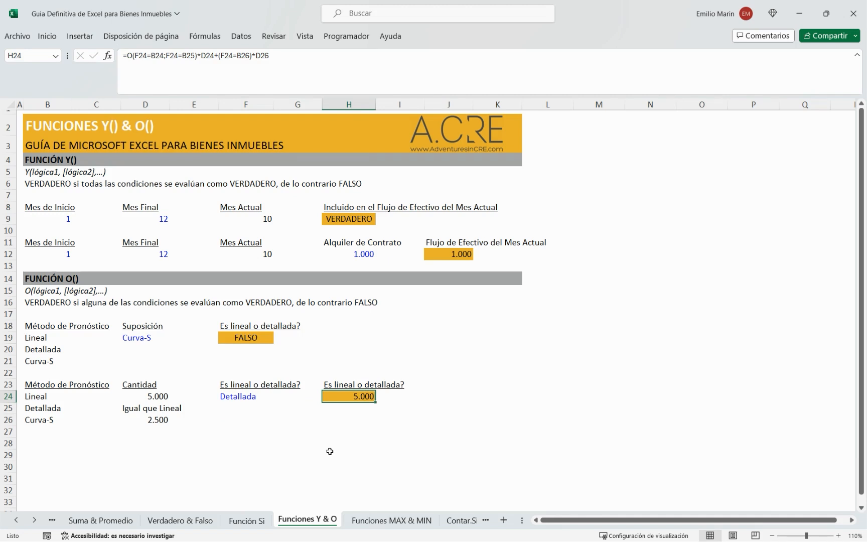
Open the Funciones MAX & MIN sheet and examine its section headings and the MAX function's syntax and description.
click(330, 451)
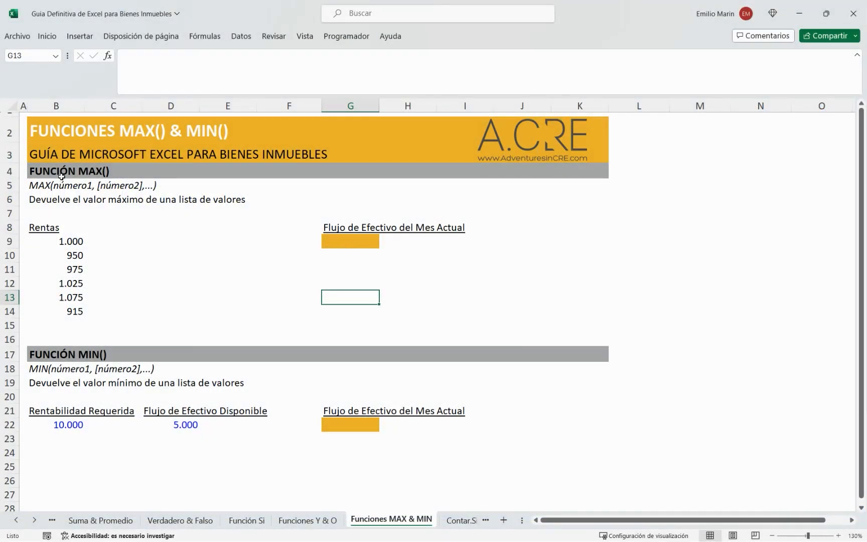
click(80, 171)
click(72, 358)
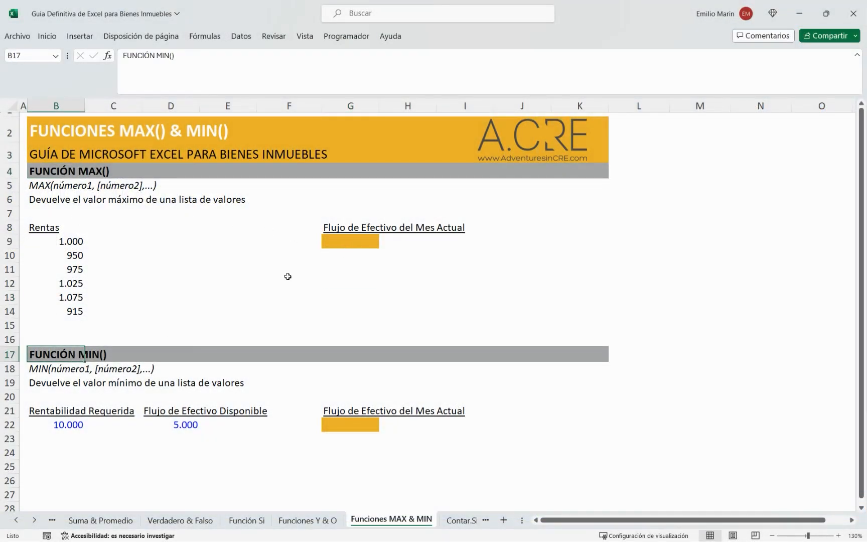
click(290, 253)
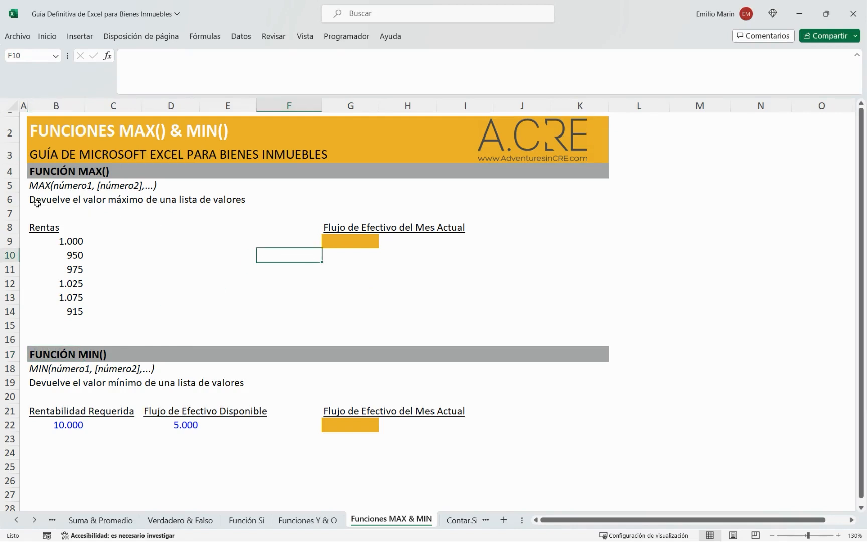
click(35, 185)
drag(198, 202, 221, 201)
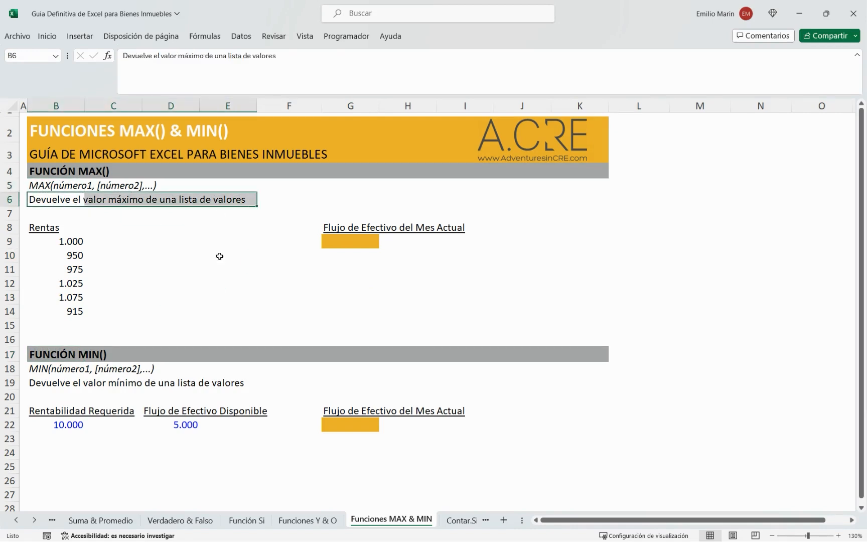
click(220, 269)
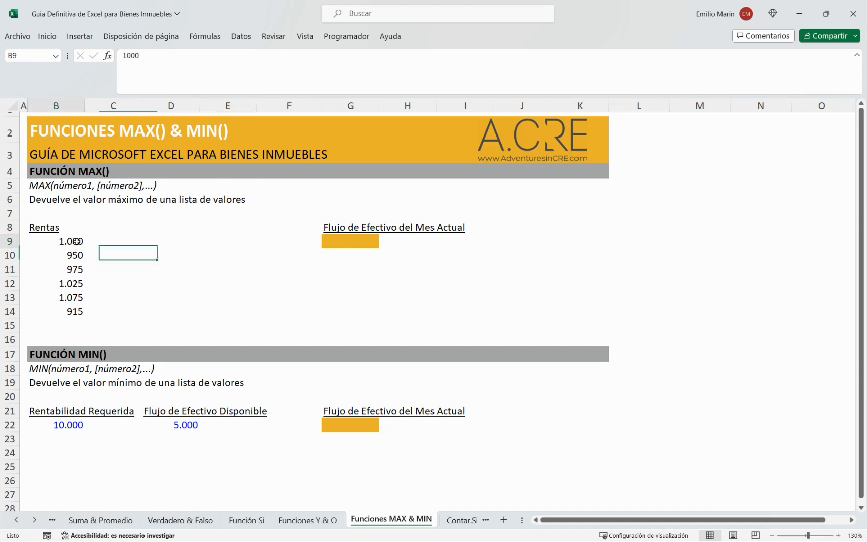
Examine the rents listed under Rentas and the MIN section's heading, description and example values.
drag(75, 242, 77, 308)
click(239, 255)
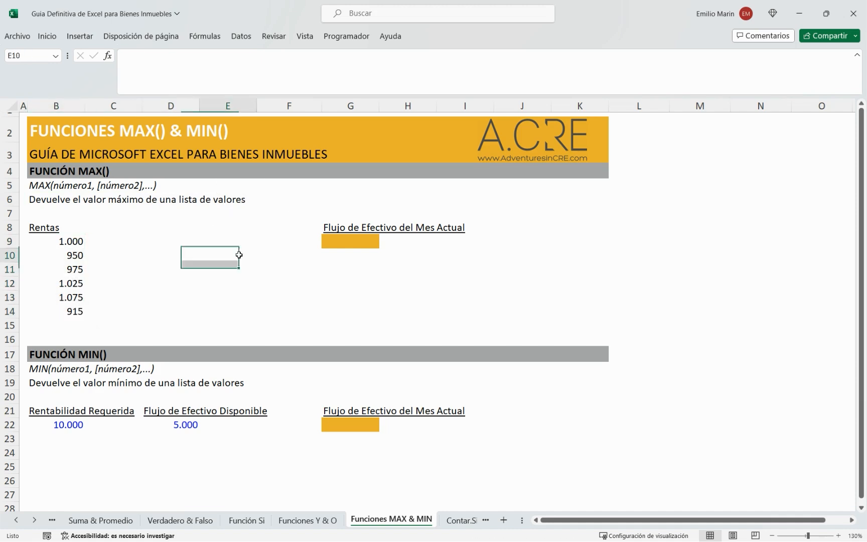
click(68, 354)
drag(47, 380, 234, 384)
drag(46, 420, 311, 442)
click(226, 491)
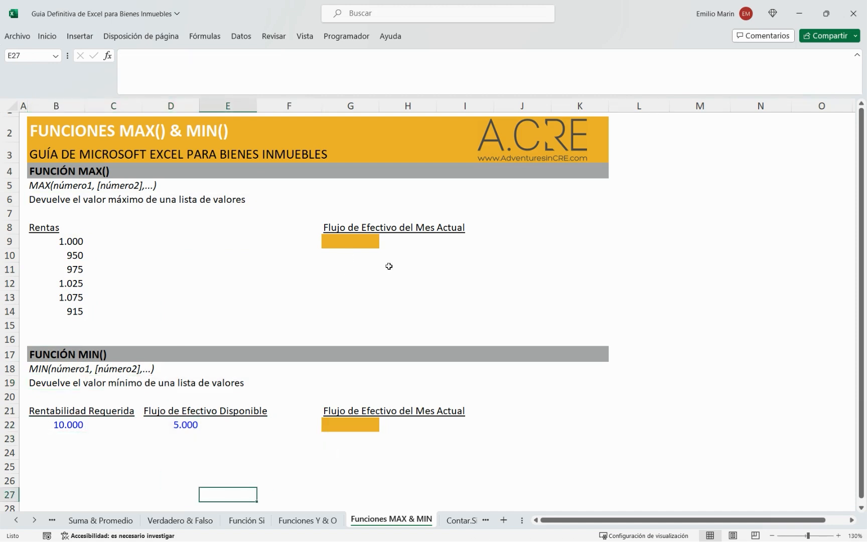
Enter a MAX formula in G9 that returns the highest rent in B9:B14.
click(350, 240)
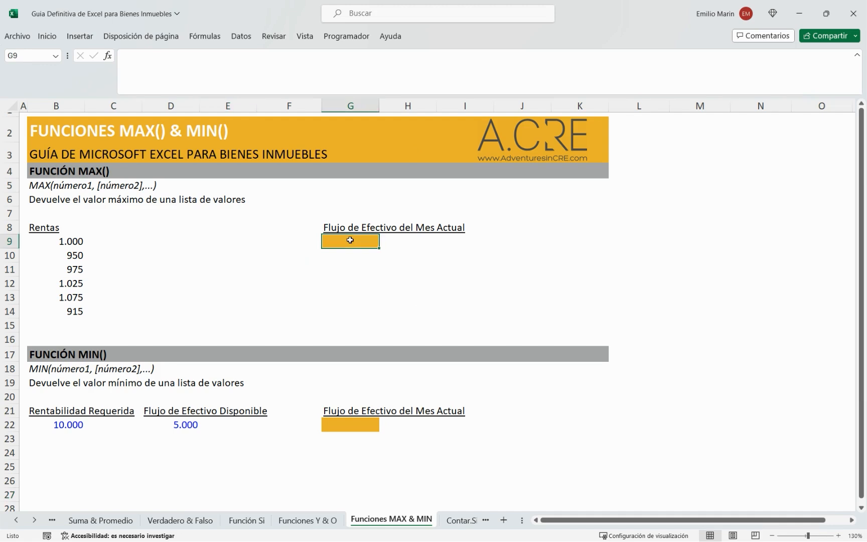
text(=max)
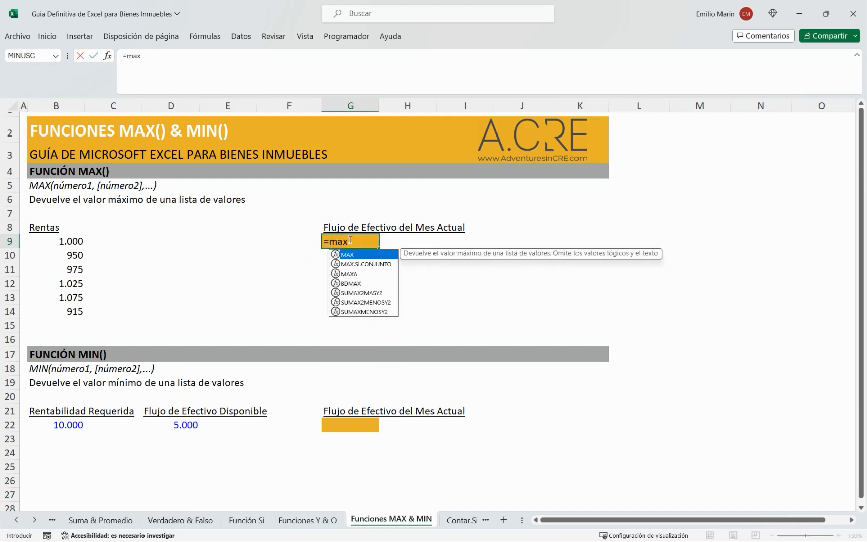
key(Tab)
key(Left)
key(Left)
key(Left)
key(Left)
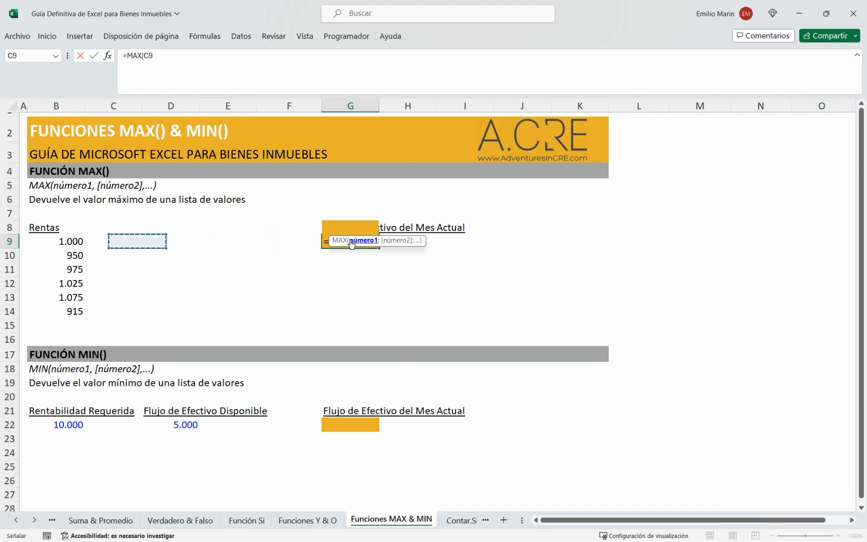
key(Left)
key(shift+Down)
key(shift+Down)
key(shift+Down)
key(shift+Down)
key(shift+Down)
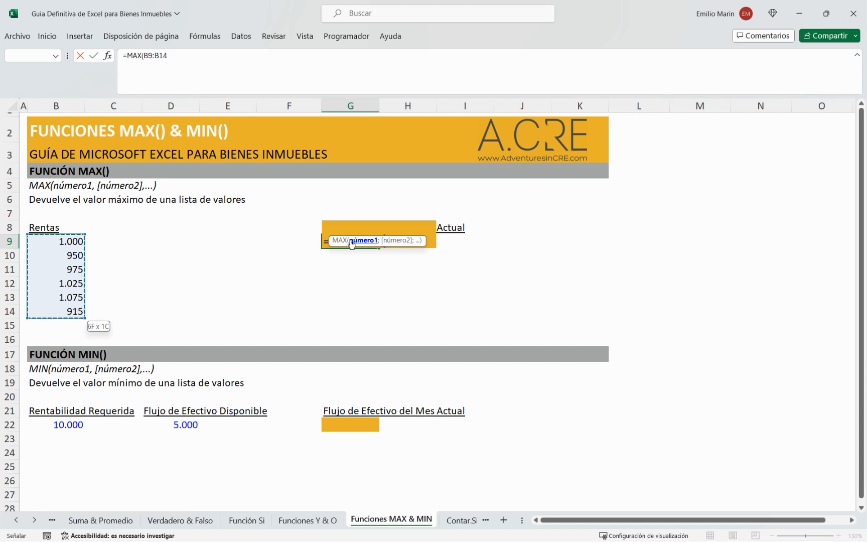
key(Return)
Check the MAX formula in G9 against the list of rents in B9:B14.
click(350, 240)
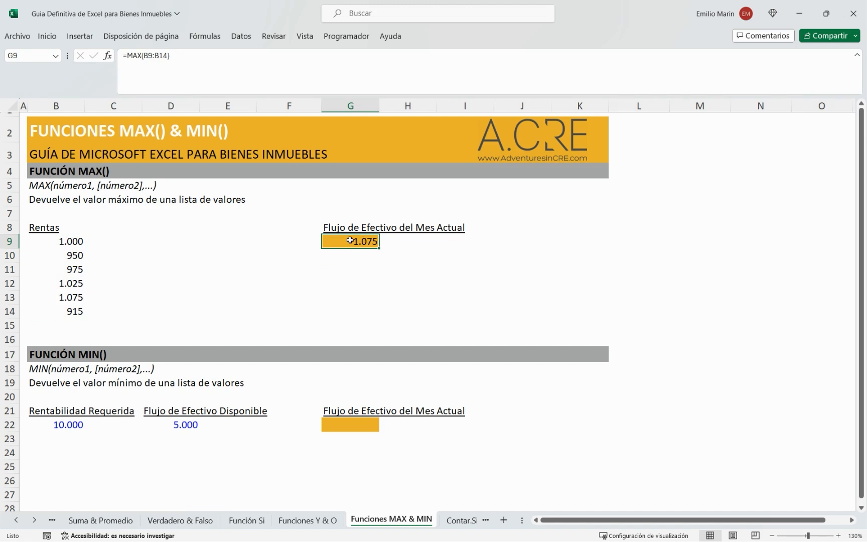
key(Left)
key(Left)
key(Left)
key(Left)
key(Left)
key(shift+Down)
key(shift+Down)
key(shift+Down)
key(shift+Down)
key(shift+Down)
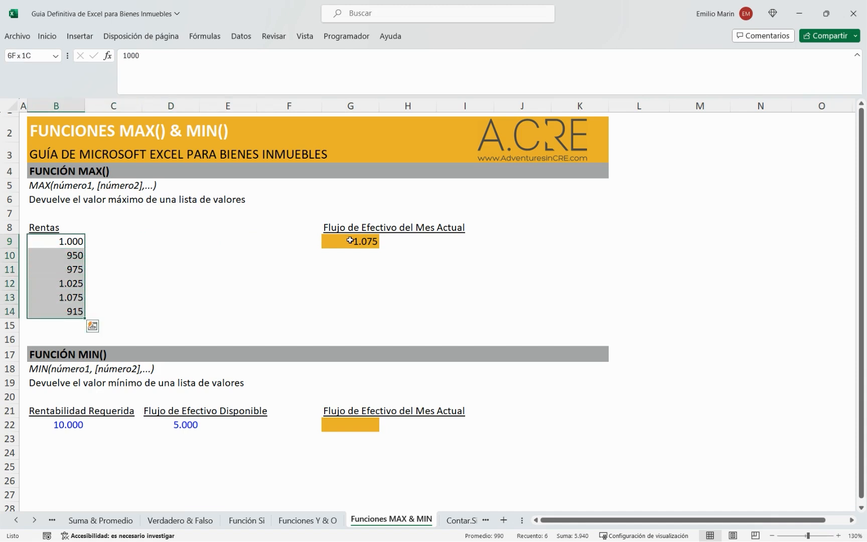
key(Up)
key(Up)
key(Down)
key(Down)
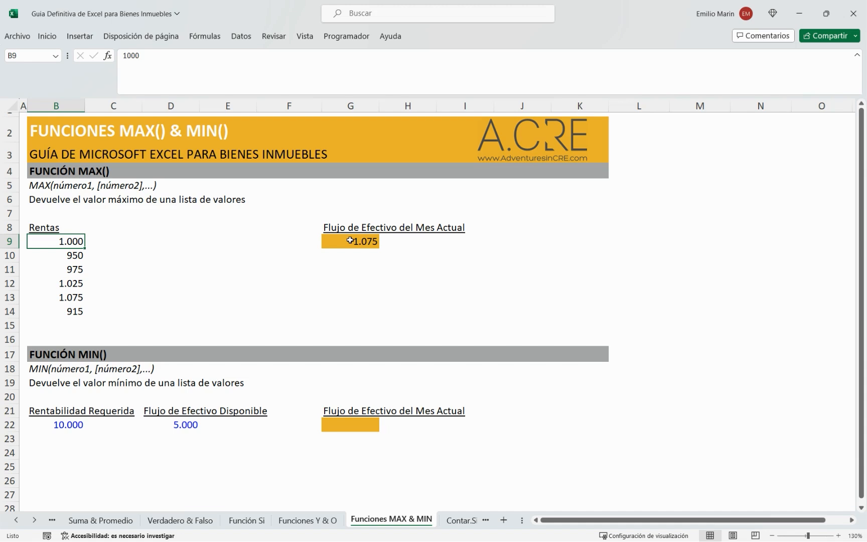
key(shift+Down)
key(shift+Down)
key(shift+Down)
key(shift+Down)
key(shift+Down)
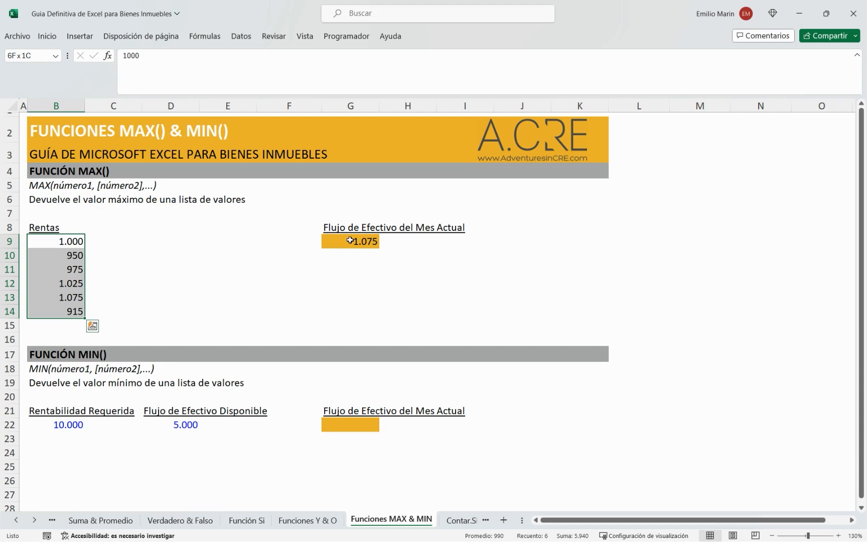
Compare the rent in B13 with the MAX result in G9.
key(Down)
key(Down)
key(Down)
key(Down)
key(Right)
key(Right)
key(Right)
key(Right)
key(Right)
key(Right)
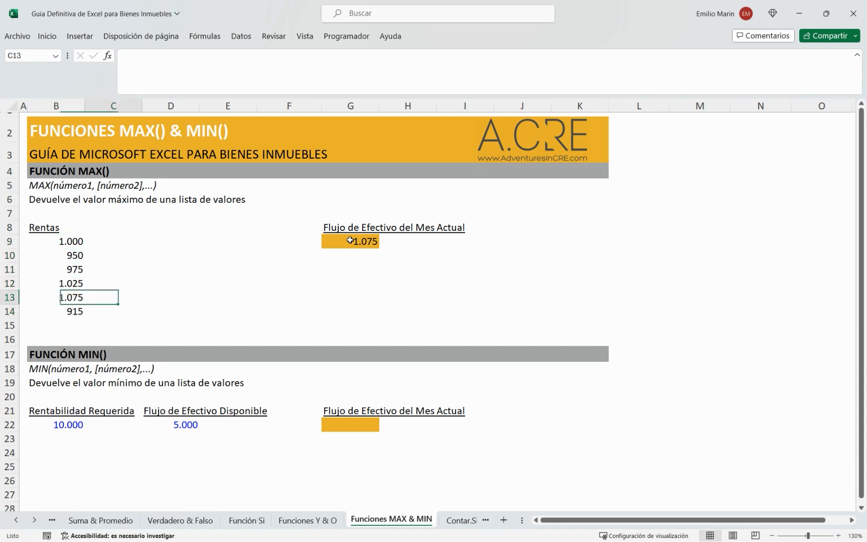
key(Up)
key(Up)
key(Up)
key(Left)
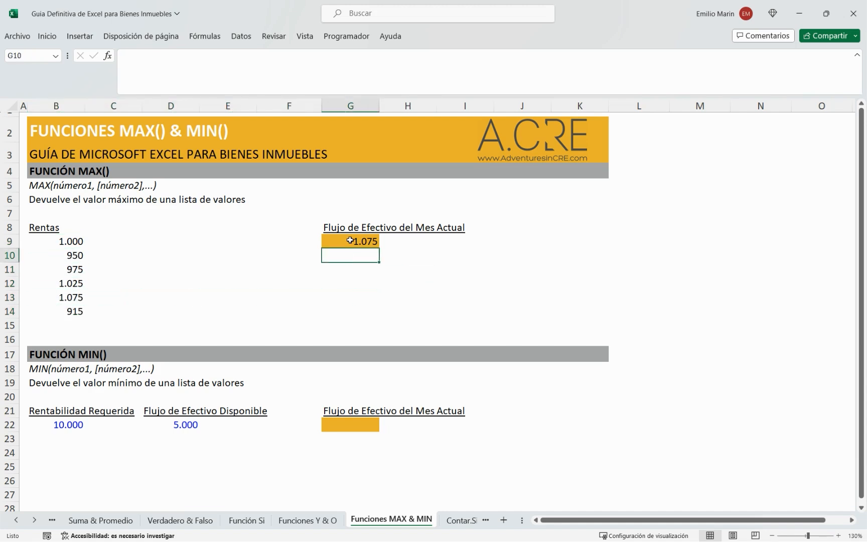
key(Up)
key(Down)
Go through the individual rents in column B and review the MAX formula in G9 again.
key(Left)
key(Left)
key(Left)
key(Left)
key(Left)
key(Up)
key(Down)
key(Down)
key(Down)
key(Down)
key(Down)
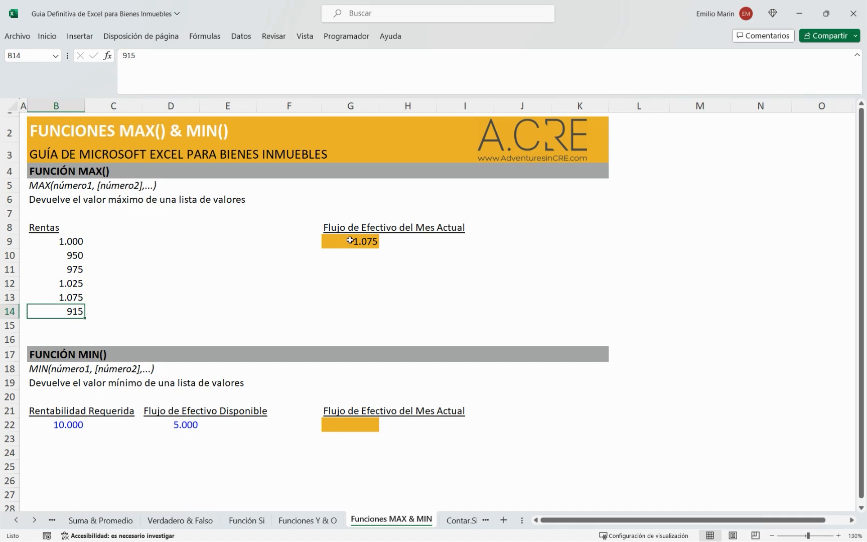
key(Up)
key(Up)
key(Up)
key(Up)
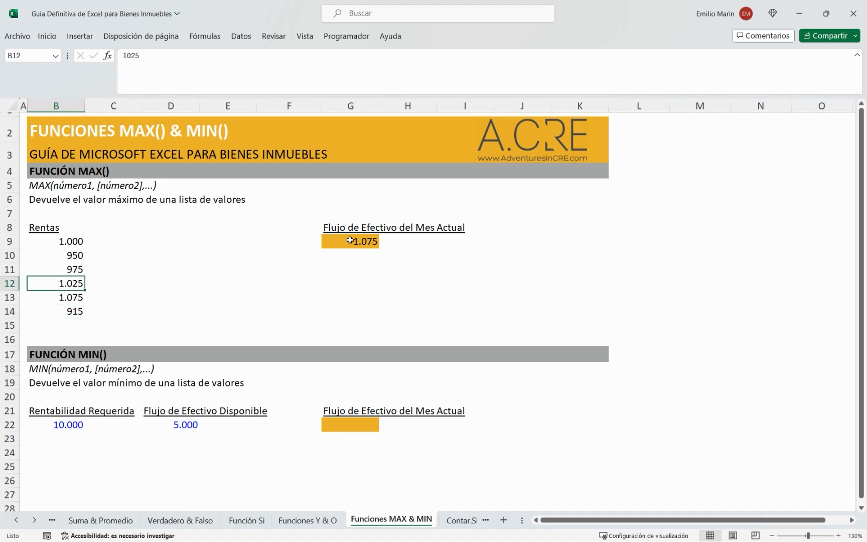
key(Right)
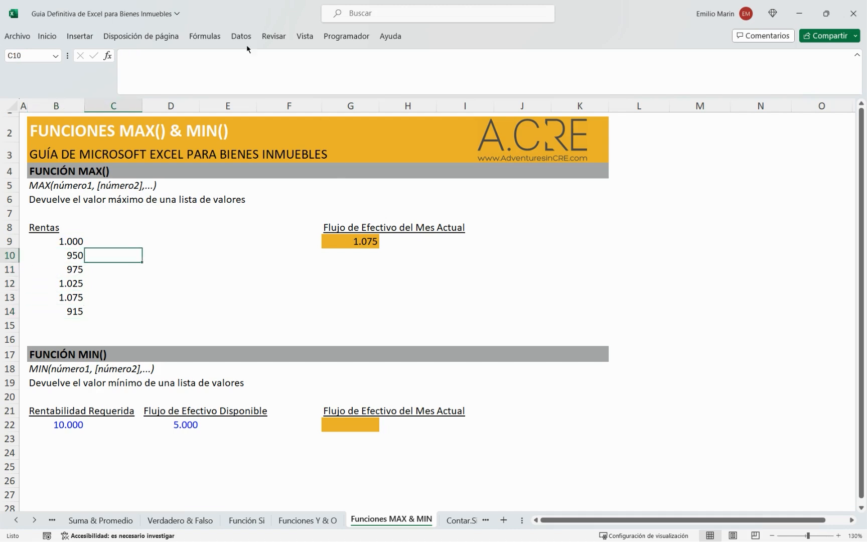
click(228, 106)
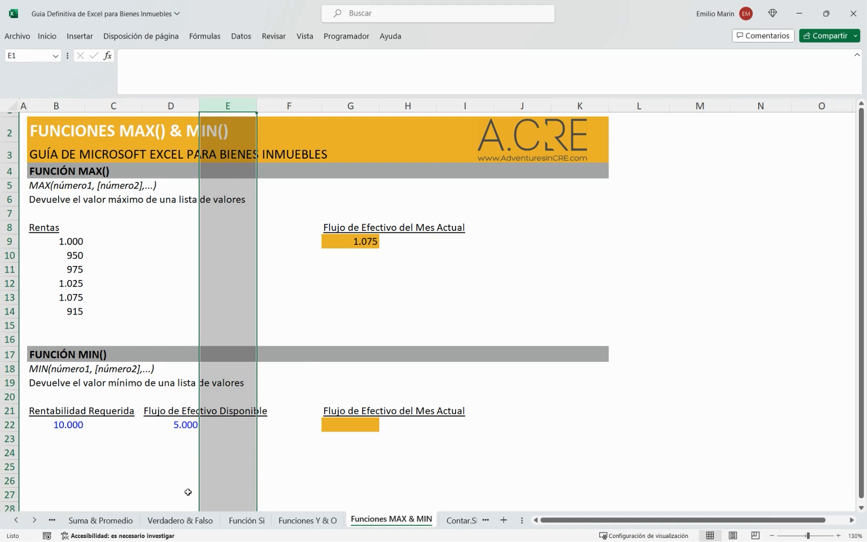
click(358, 287)
click(342, 235)
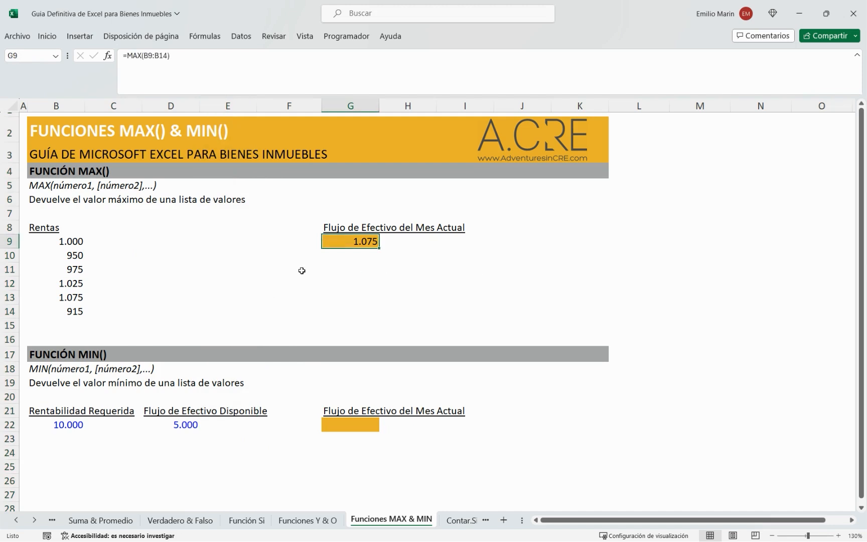
click(388, 282)
Enter a MIN formula in G22 over B22:D22, covering the required return and the available cash flow.
scroll(252, 269, down, 3)
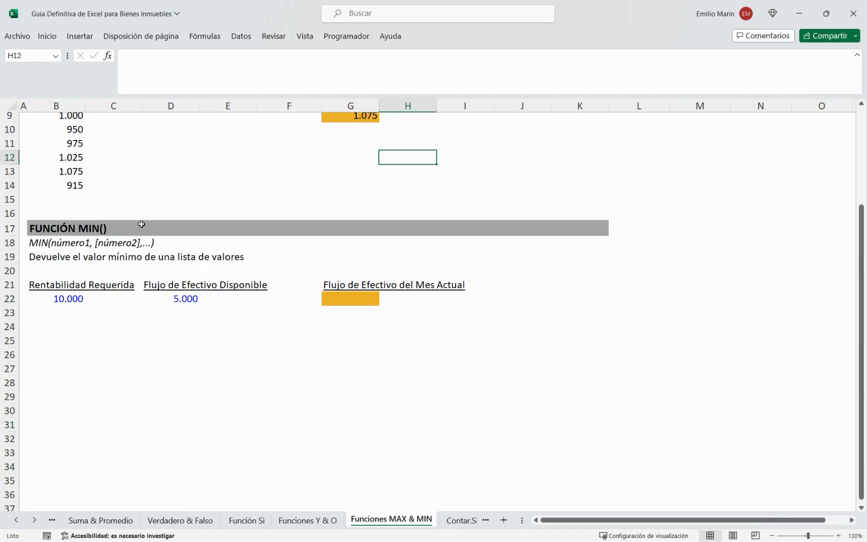
click(79, 299)
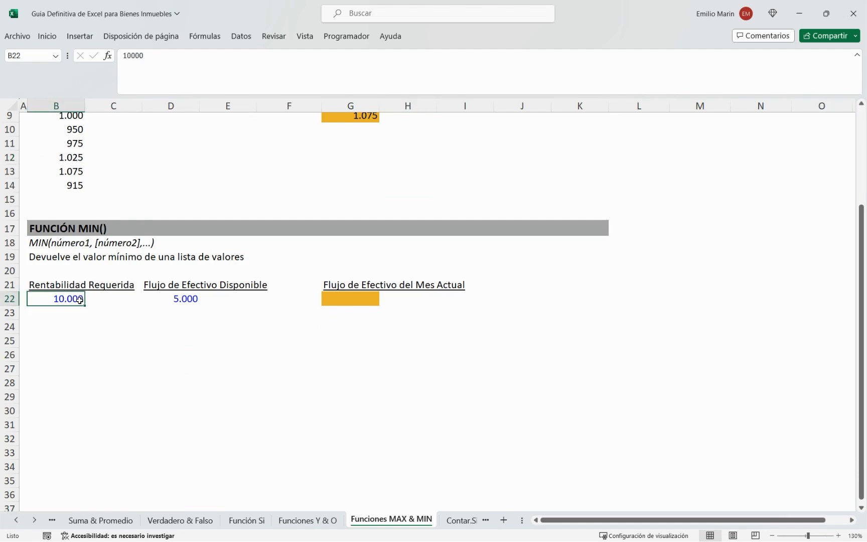
click(191, 300)
click(331, 297)
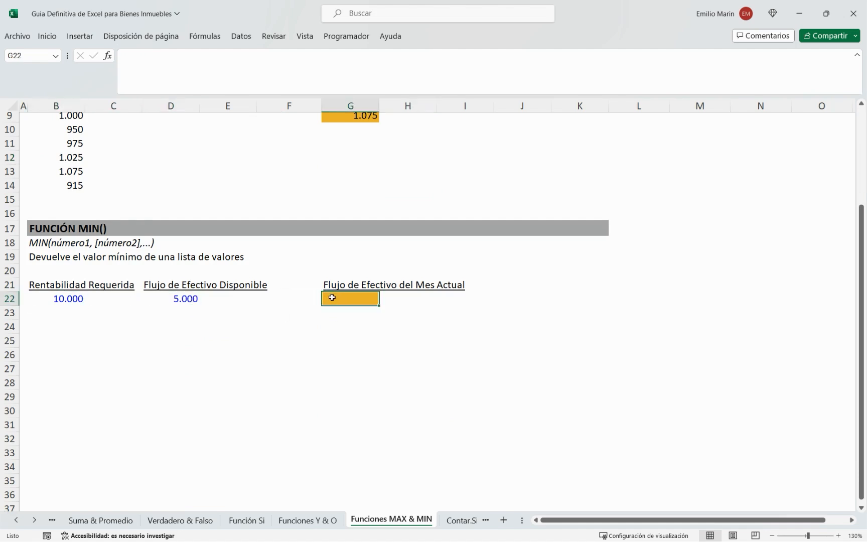
text(=MIN()
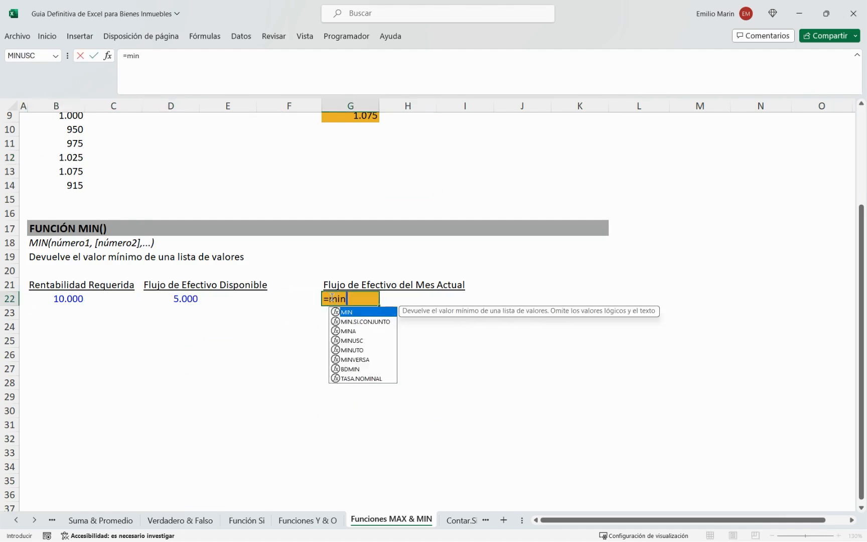
key(Left)
key(Left)
key(Left)
key(Left)
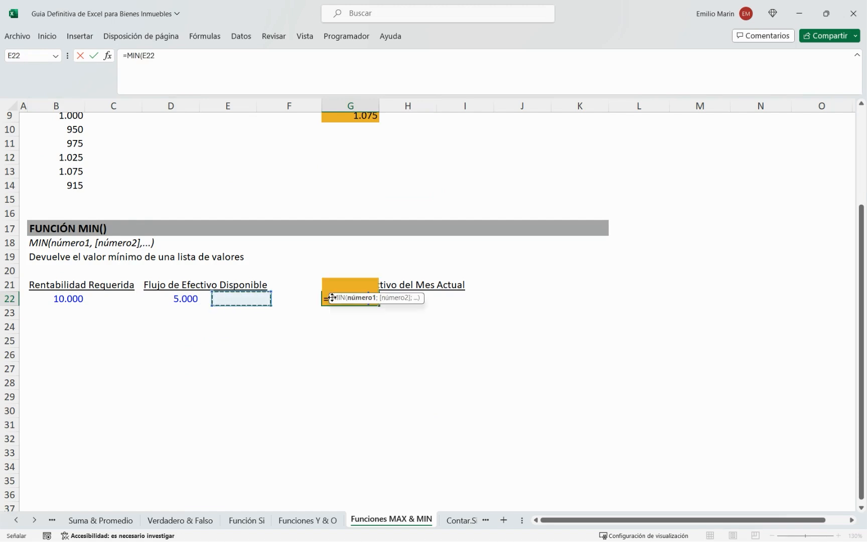
key(Left)
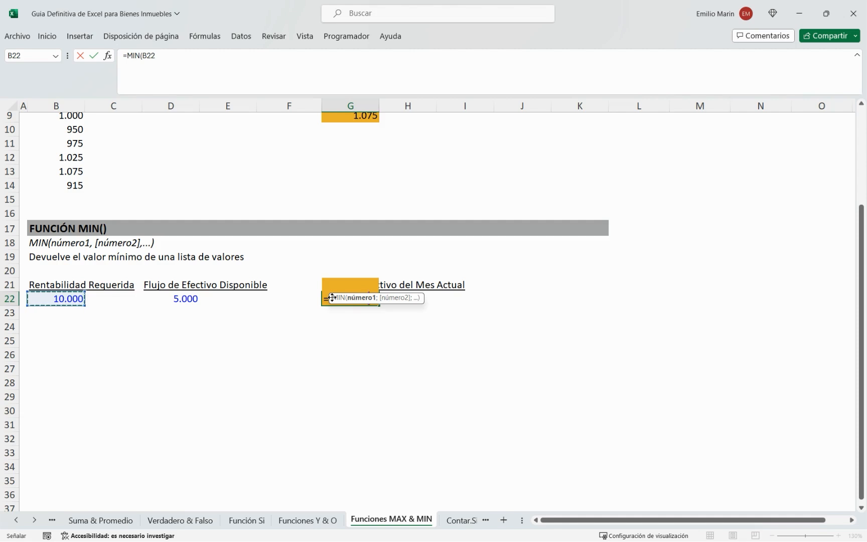
key(shift+Right)
key(shift+Right)
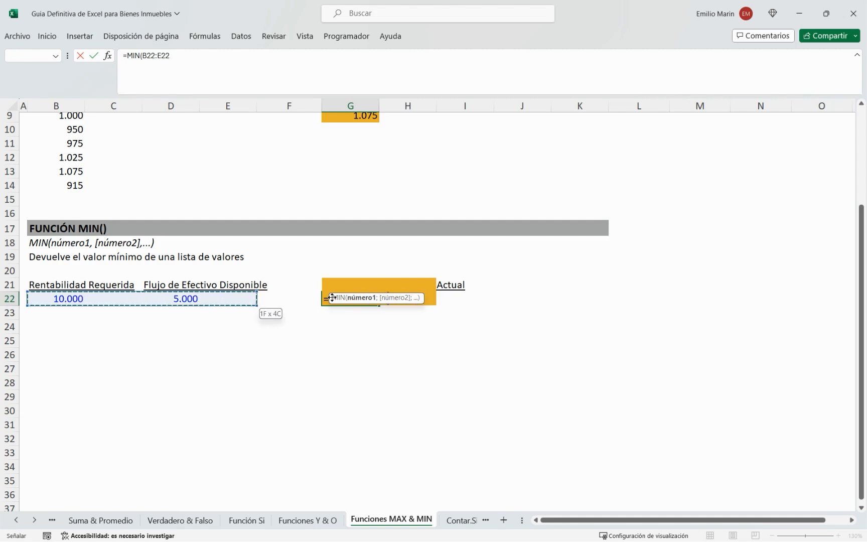
key(Return)
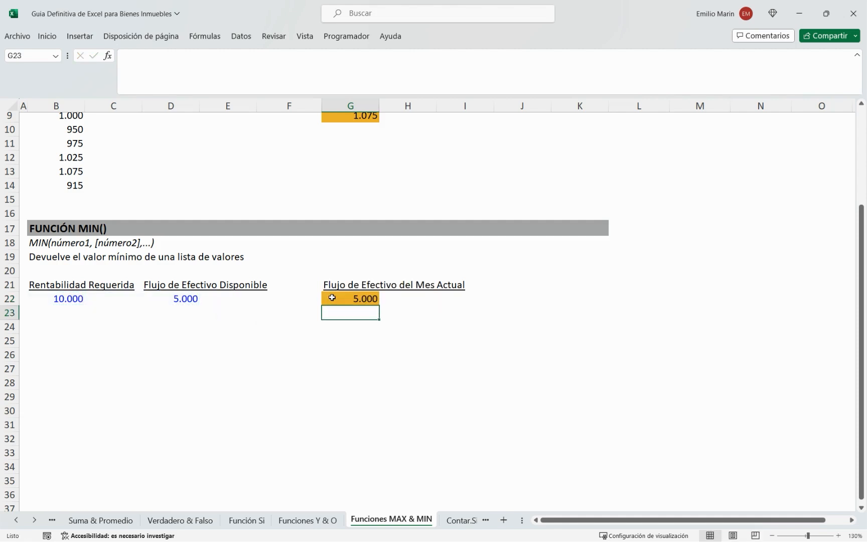
Compare the MIN result in G22 with the available cash flow in D22 and the required return in B22.
key(Up)
key(Left)
key(Left)
key(Left)
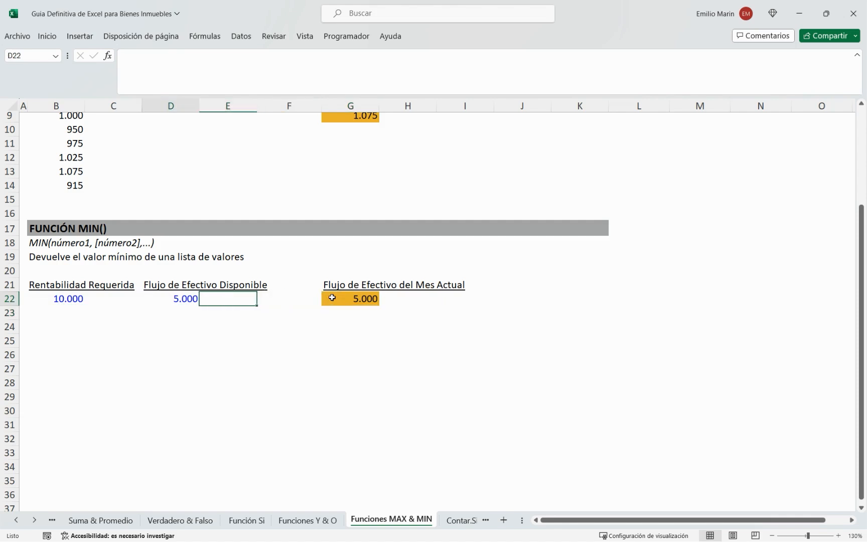
key(Left)
key(Right)
key(Right)
key(Right)
key(Right)
key(Left)
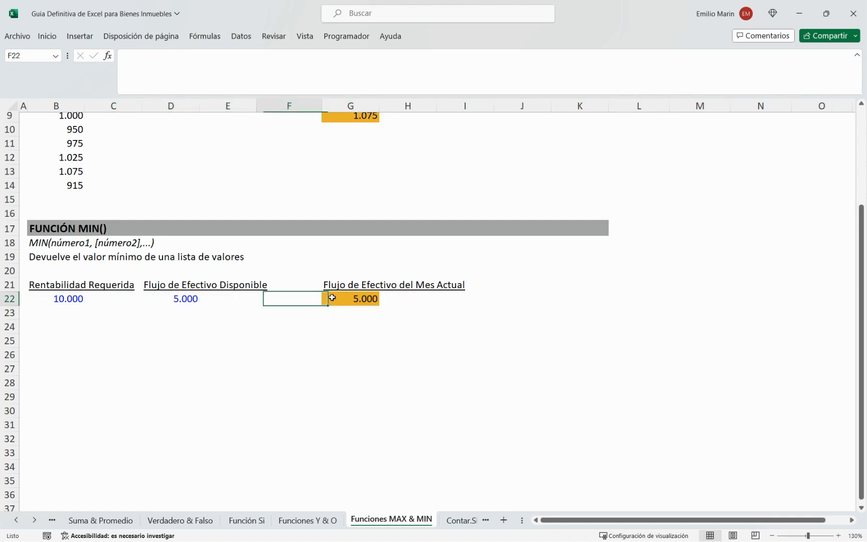
key(Left)
key(Left)
key(Left)
key(Down)
key(Left)
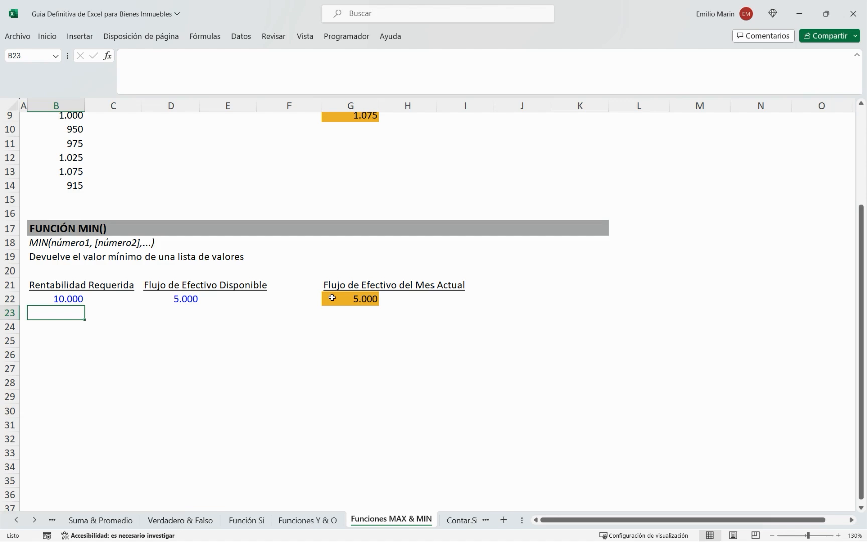
Review the Rentabilidad Requerida heading and value, the available cash flow in D22 and the formula in G22.
key(Up)
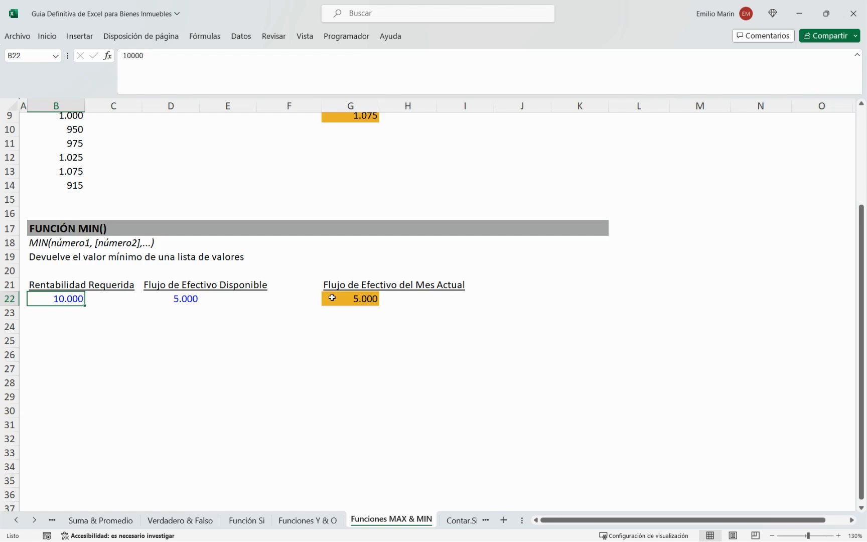
key(Up)
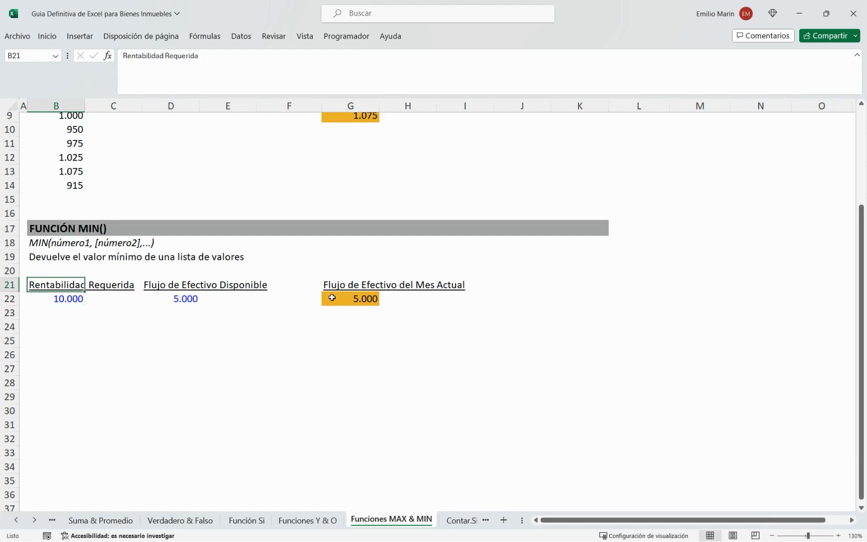
key(Down)
key(Right)
key(Right)
key(Right)
key(Left)
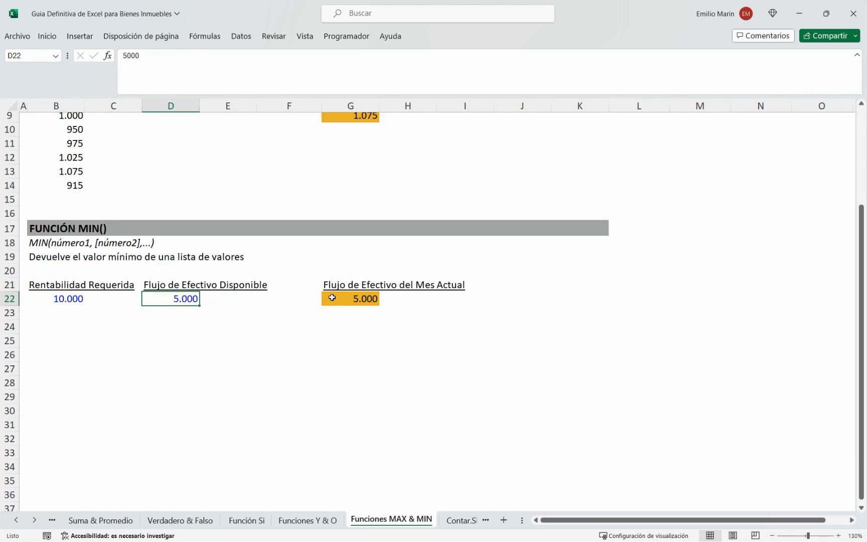
key(Right)
key(Right)
key(Right)
key(Right)
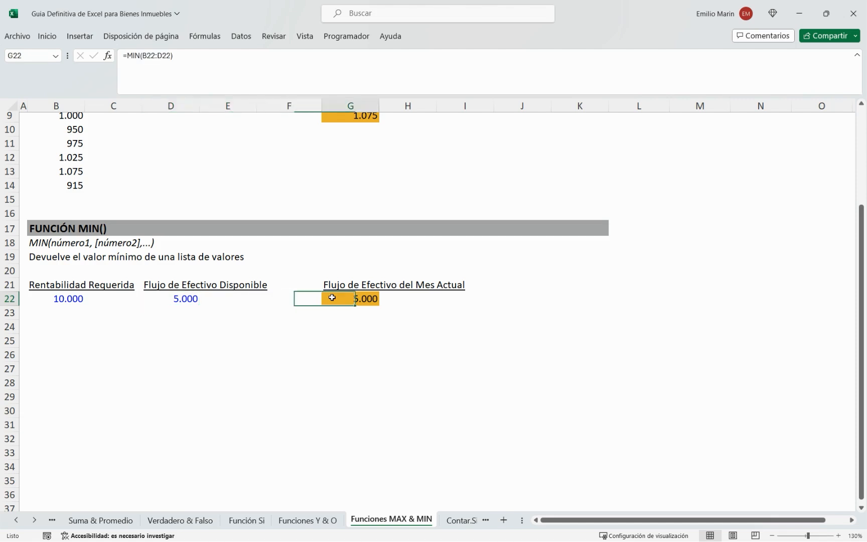
Set the available cash flow in D22 to 15000 and check the MIN formula in G22.
key(Left)
key(Left)
key(Left)
key(Left)
key(Left)
key(Left)
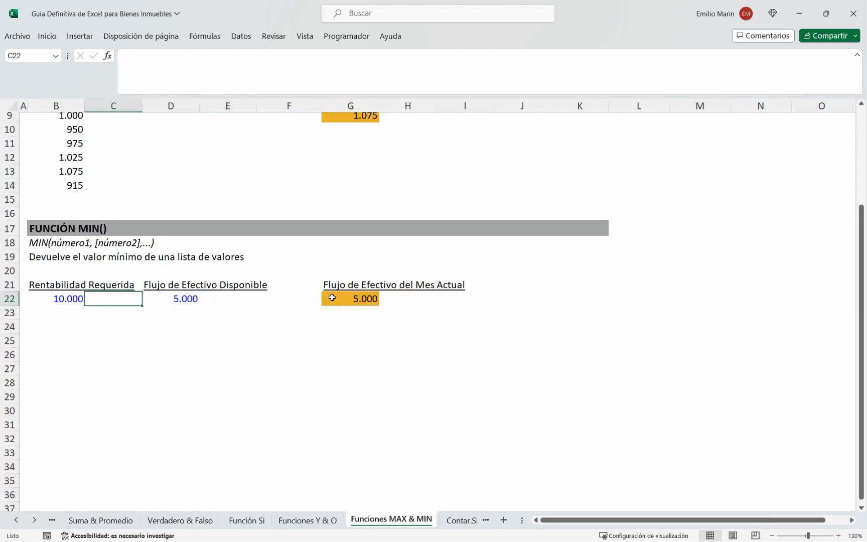
key(Right)
key(Right)
key(Right)
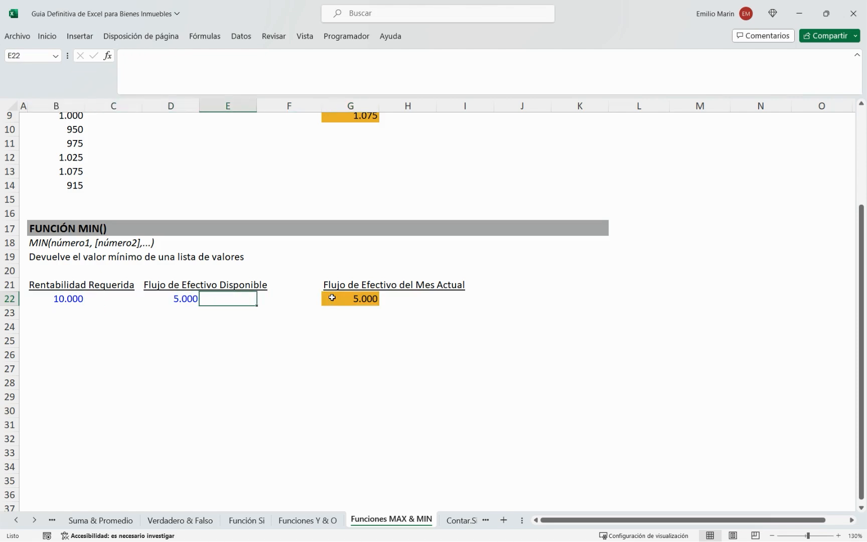
key(Left)
text(15000)
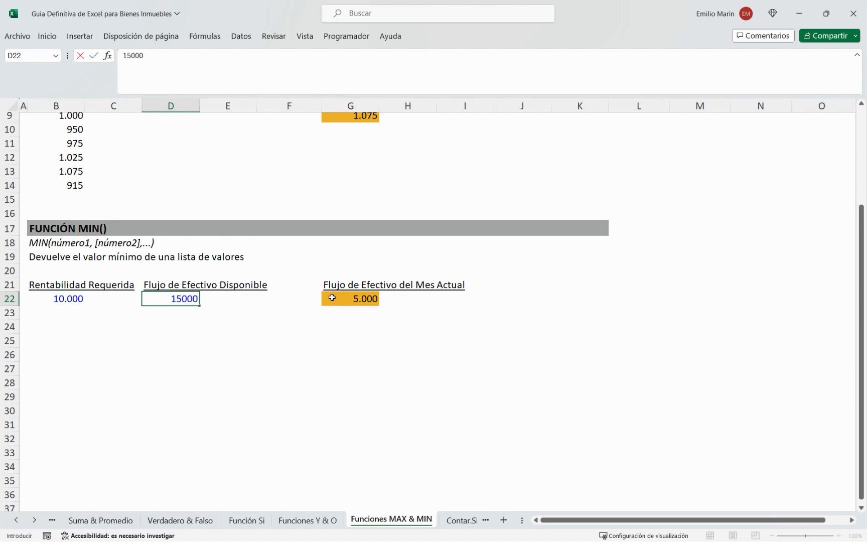
key(Return)
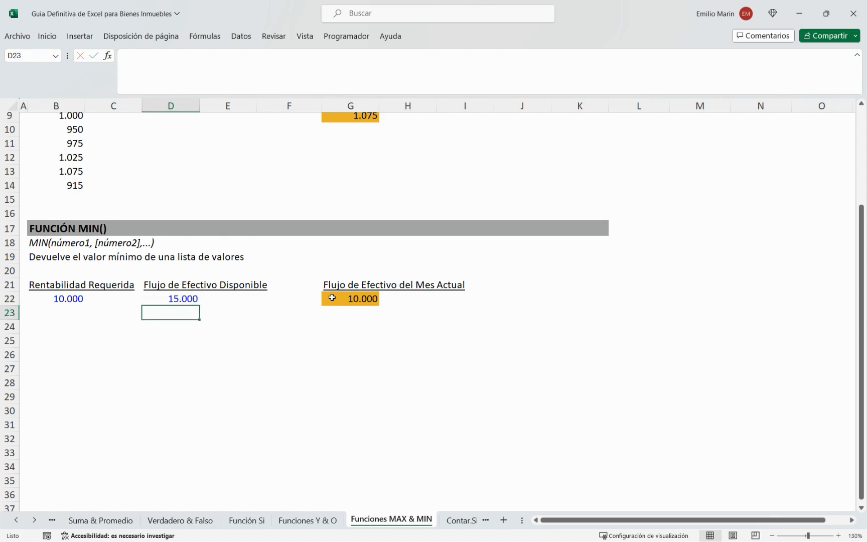
click(333, 297)
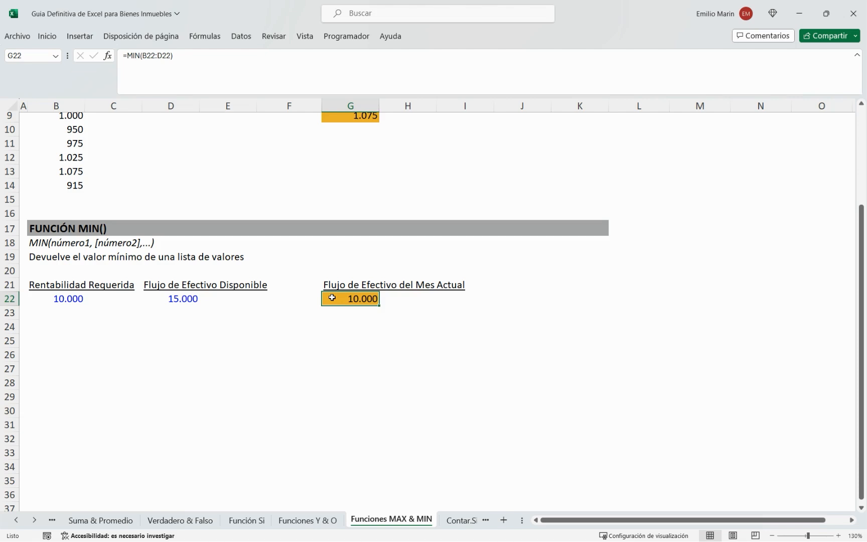
Set the available cash flow in D22 back to 5000 and check the MIN formula in G22 again.
key(Left)
key(Left)
key(Left)
text(5000)
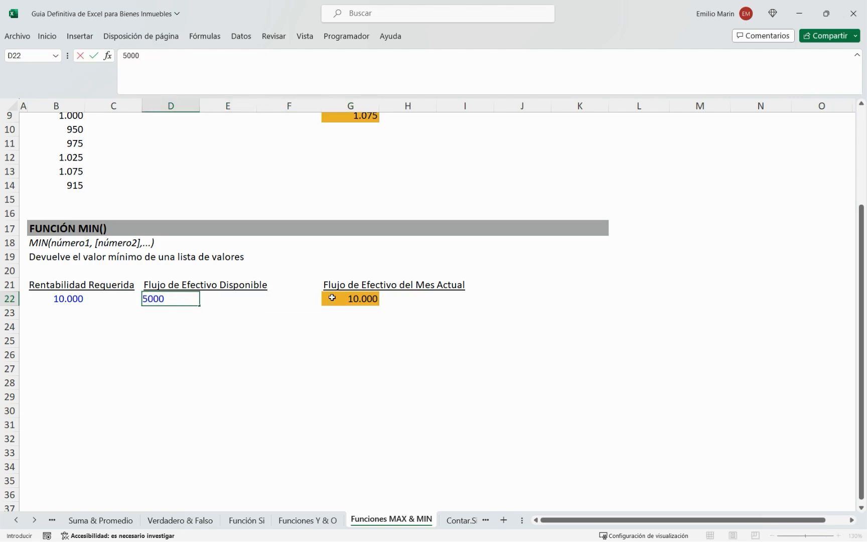
key(Return)
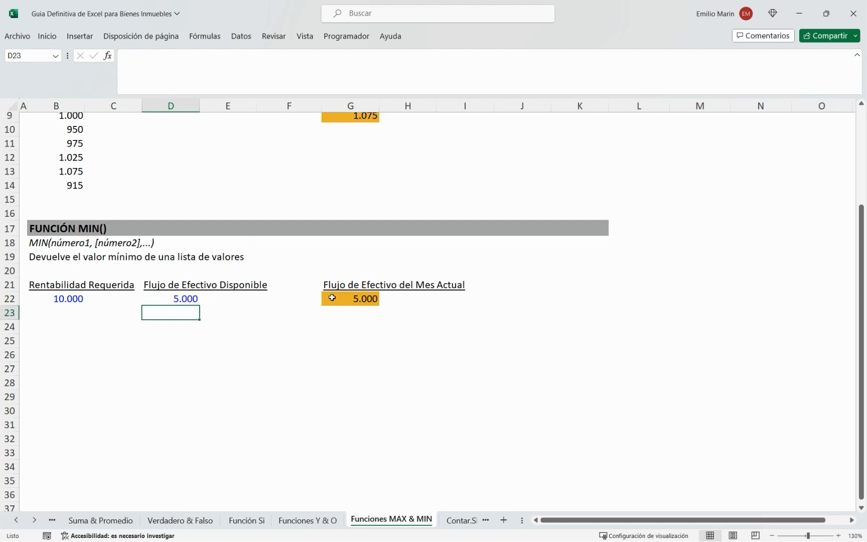
key(Up)
key(Up)
key(Right)
key(Right)
key(Right)
key(Down)
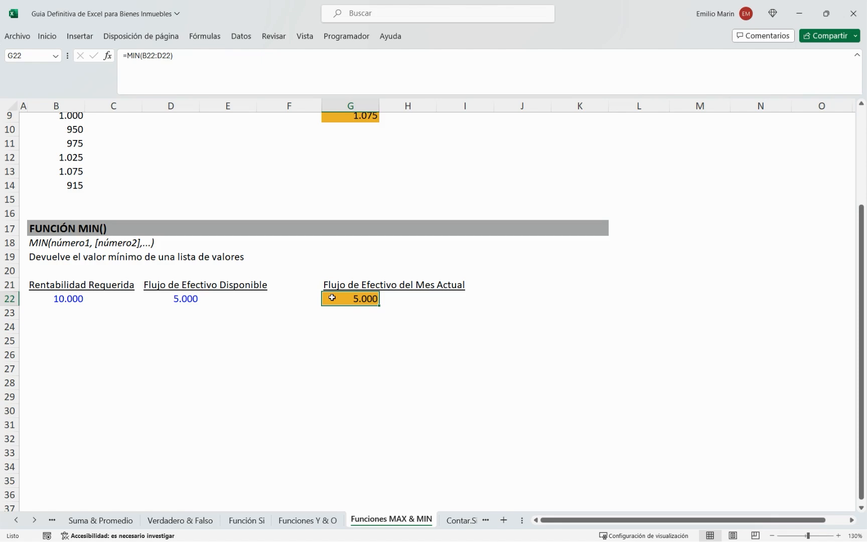
scroll(332, 298, up, 3)
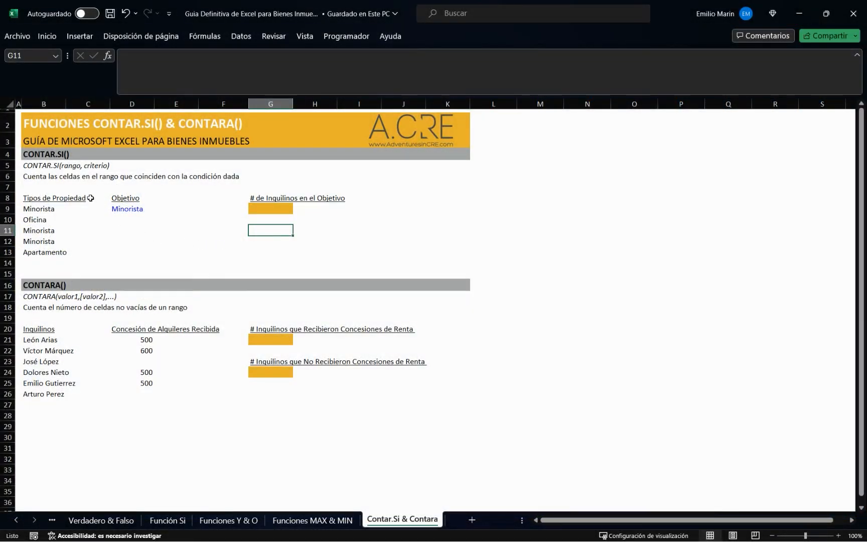
Examine the CONTAR.SI() and CONTARA() section headings and the layout of the CONTAR.SI exercise on the Contar.Si & Contara sheet.
click(43, 153)
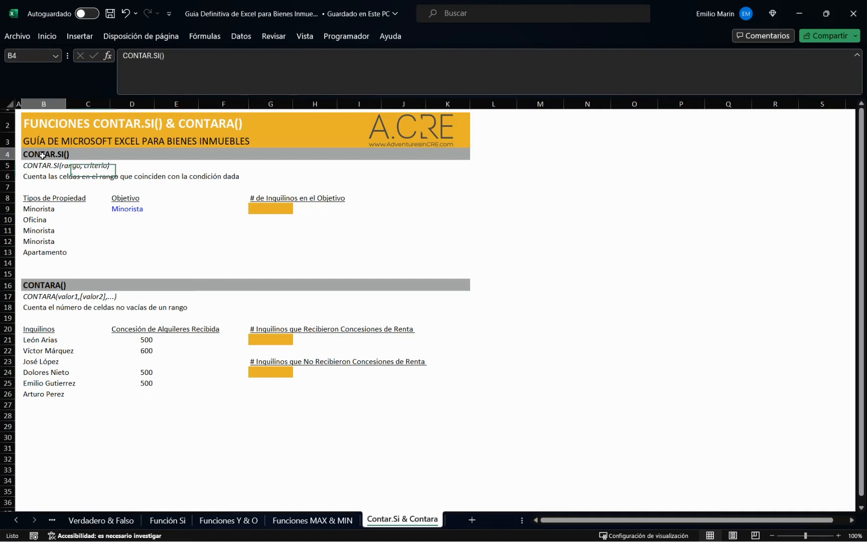
click(43, 286)
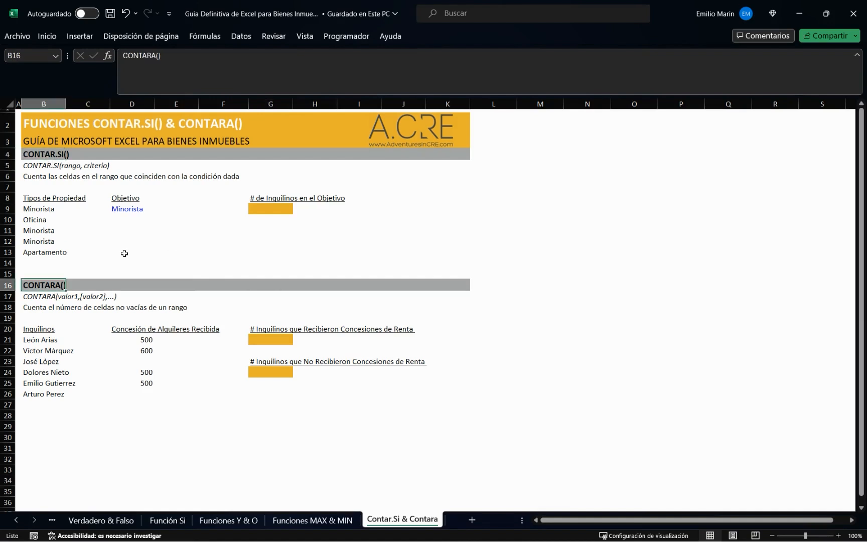
click(182, 241)
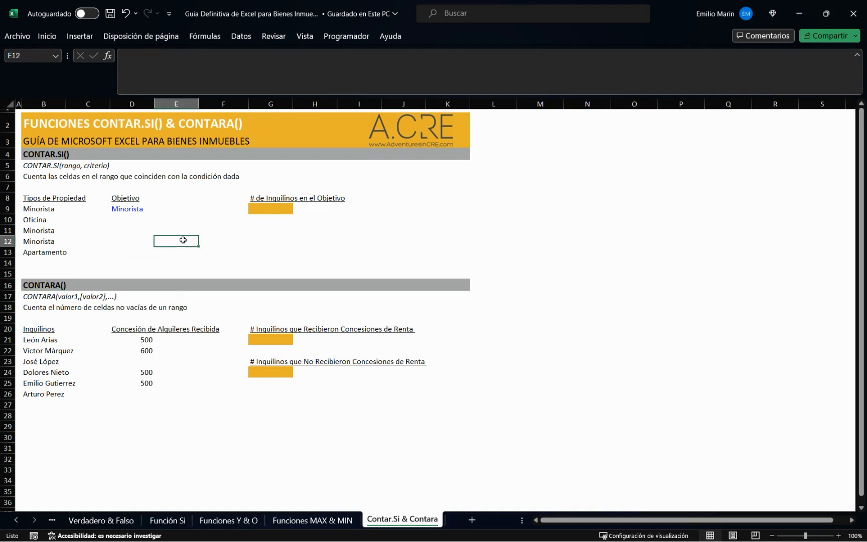
click(41, 156)
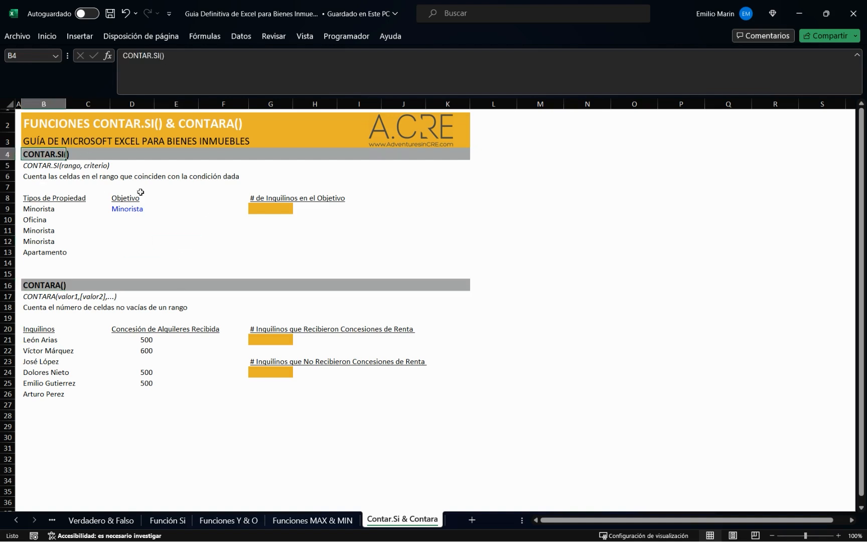
click(207, 222)
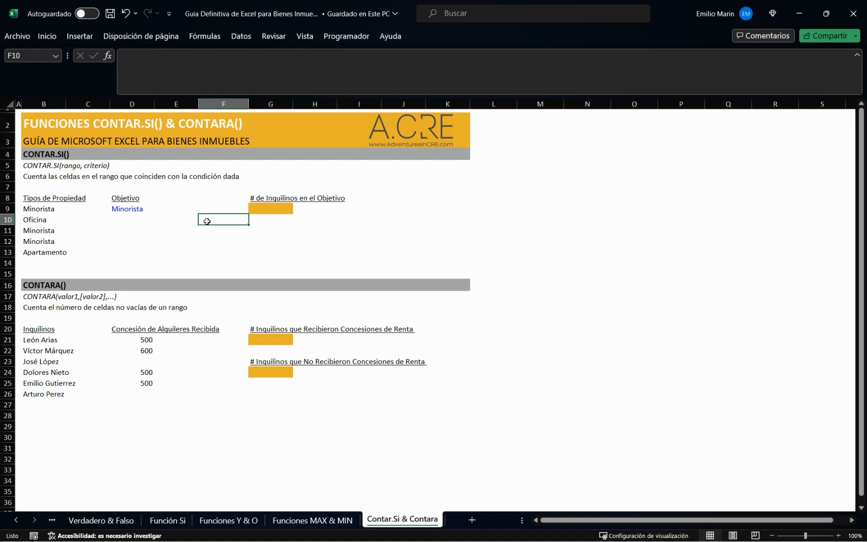
click(43, 155)
click(190, 207)
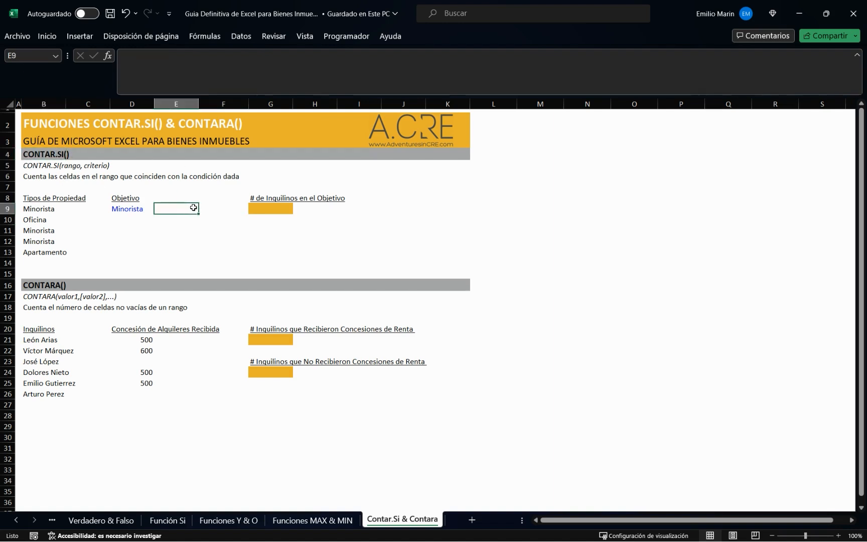
click(229, 209)
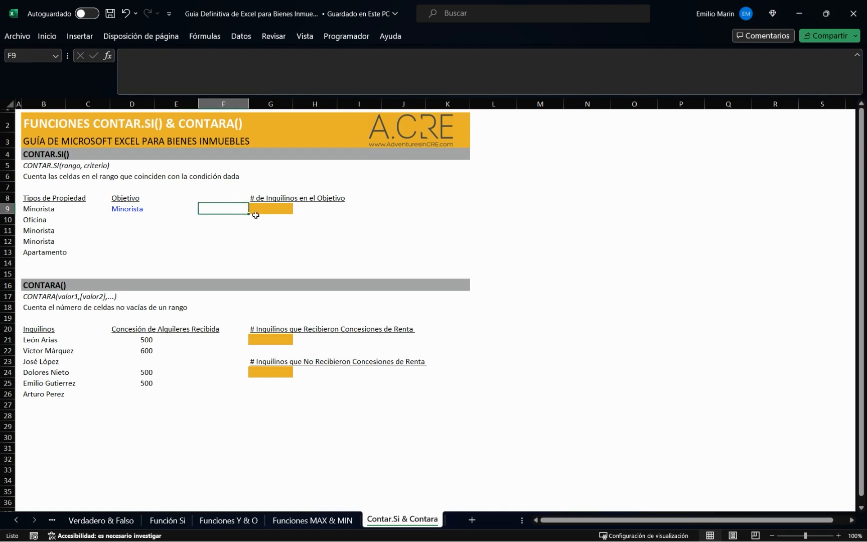
Begin a CONTAR.SI formula in G9 with the property types in B9:B13 as its range.
click(264, 208)
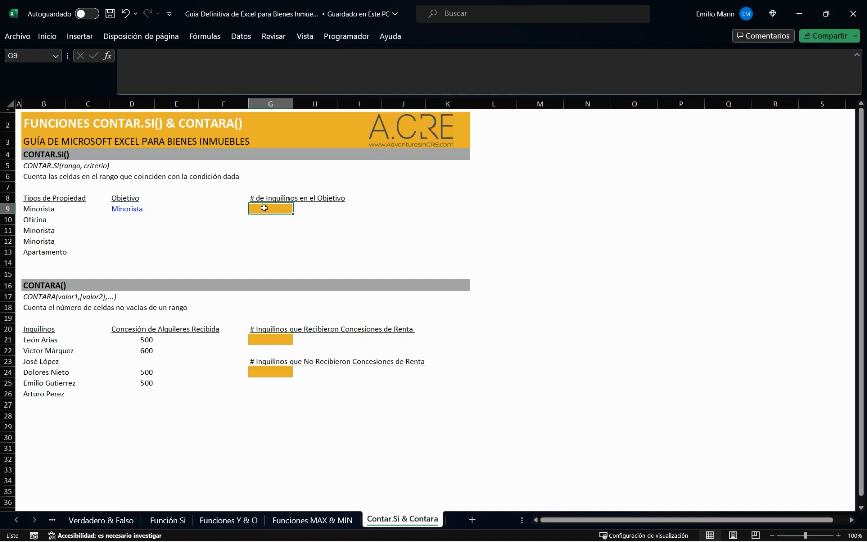
text(=contar.s)
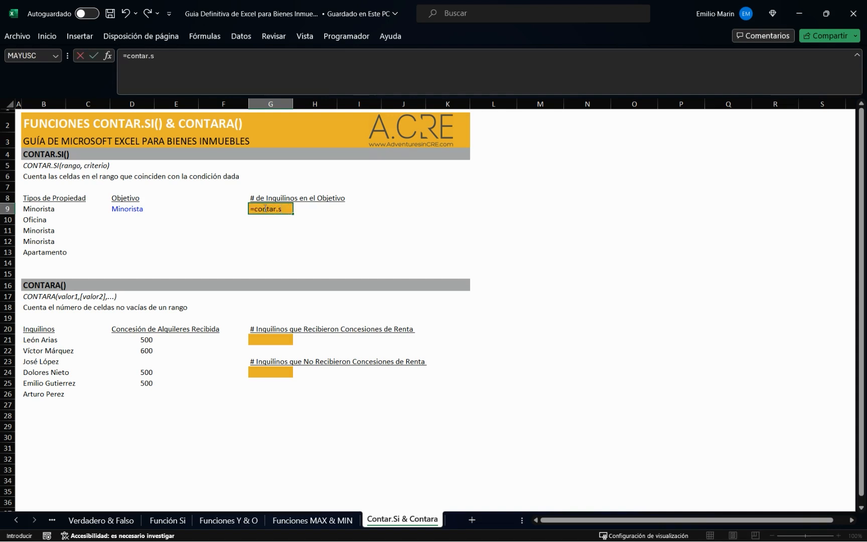
text(i)
key(Tab)
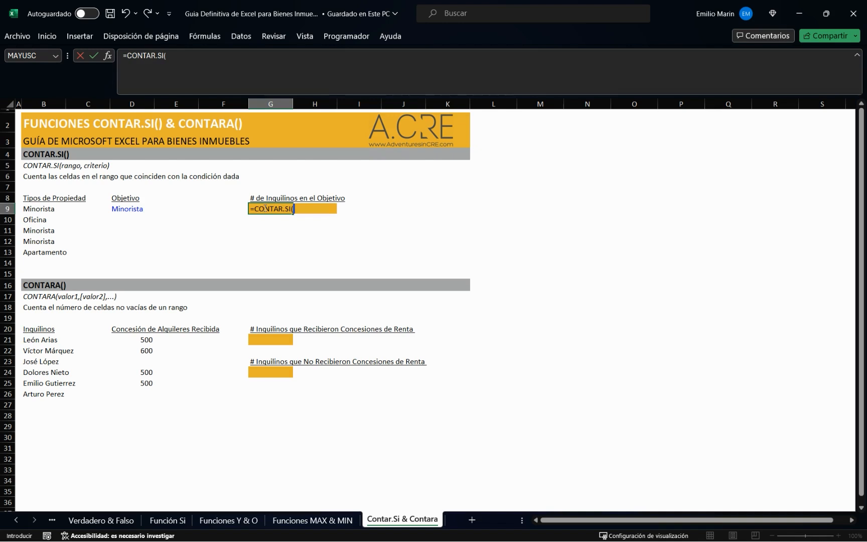
key(Left)
key(Left)
key(Left)
key(Left)
key(Left)
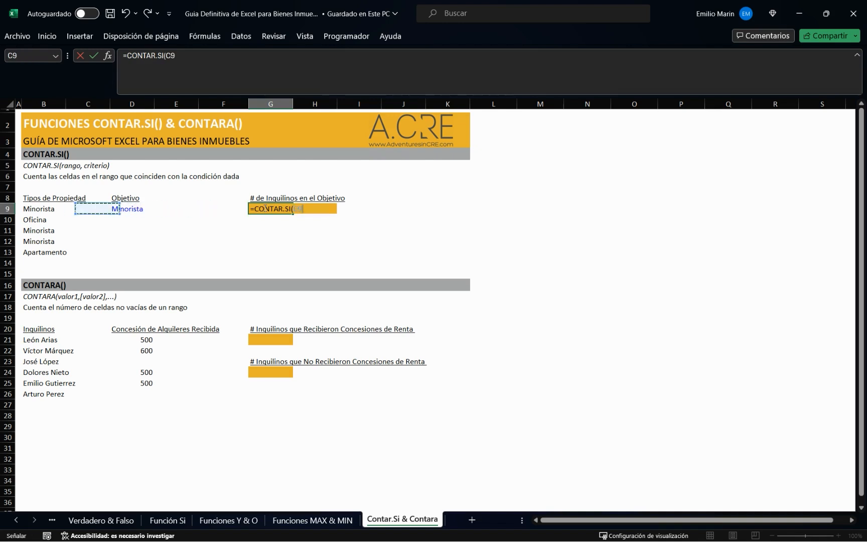
key(shift+Down)
key(shift+Down)
key(shift+Down)
key(shift+Down)
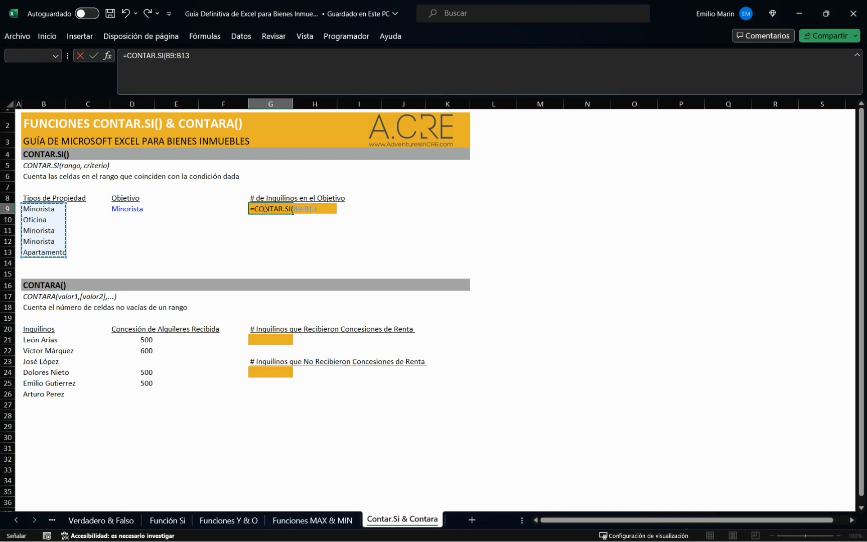
Complete the CONTAR.SI formula in G9 with the text criterion "Minorista".
text(;)
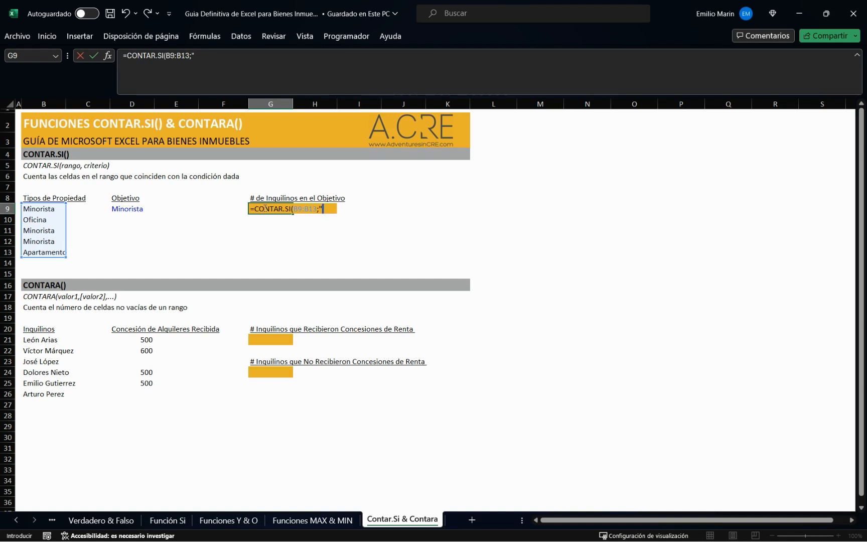
text(Mini)
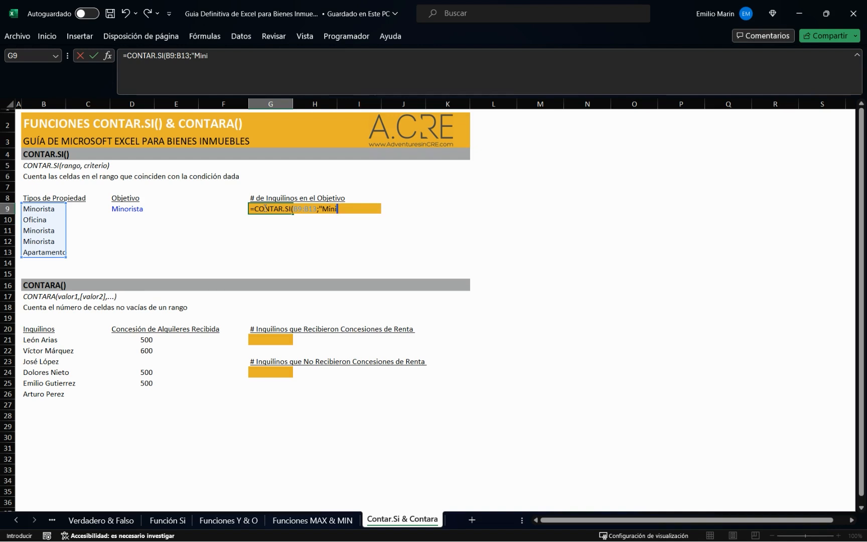
key(BackSpace)
text(orista)
text(:)
key(BackSpace)
text("))
key(Return)
Compare the CONTAR.SI formula in G9 with the Minorista entries in B9, B11 and B12.
click(264, 207)
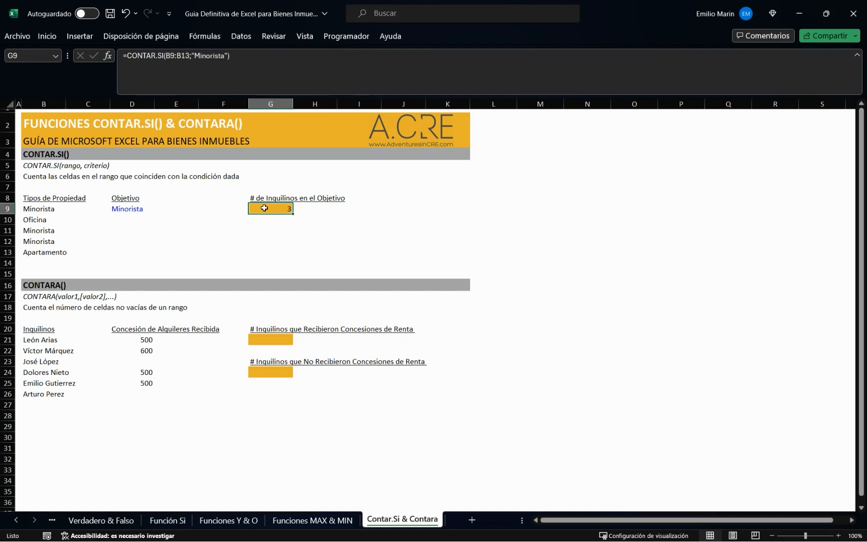
click(43, 208)
click(43, 234)
click(43, 243)
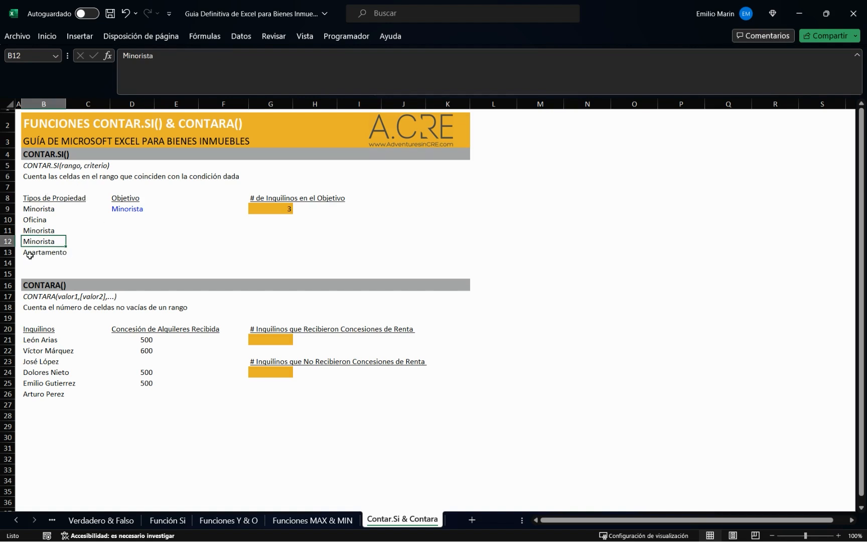
Examine the property types in B9:B13, the objective in D9, and the "Minorista" criterion in G9's CONTAR.SI formula.
drag(40, 201, 42, 254)
click(98, 229)
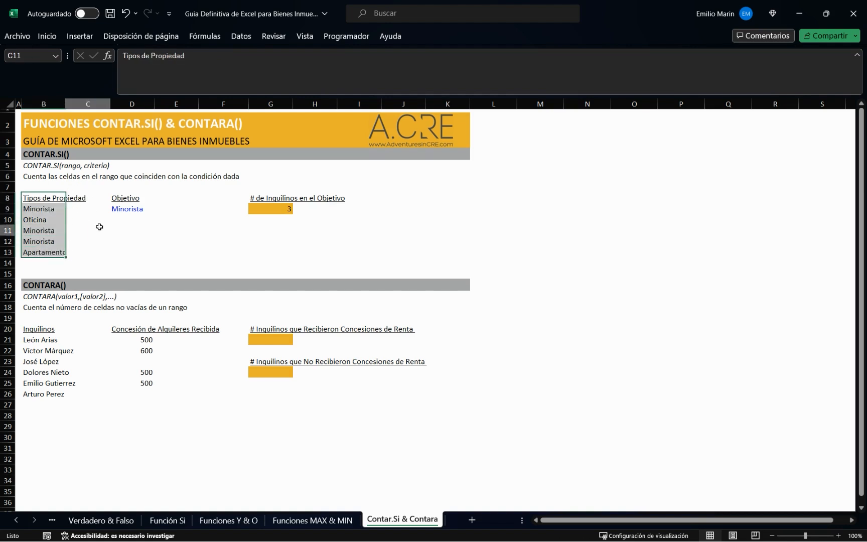
click(276, 208)
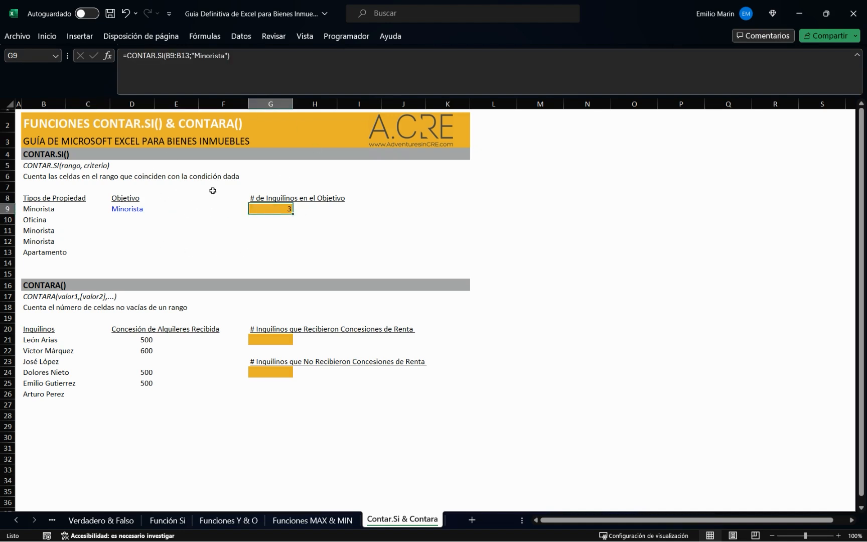
click(121, 208)
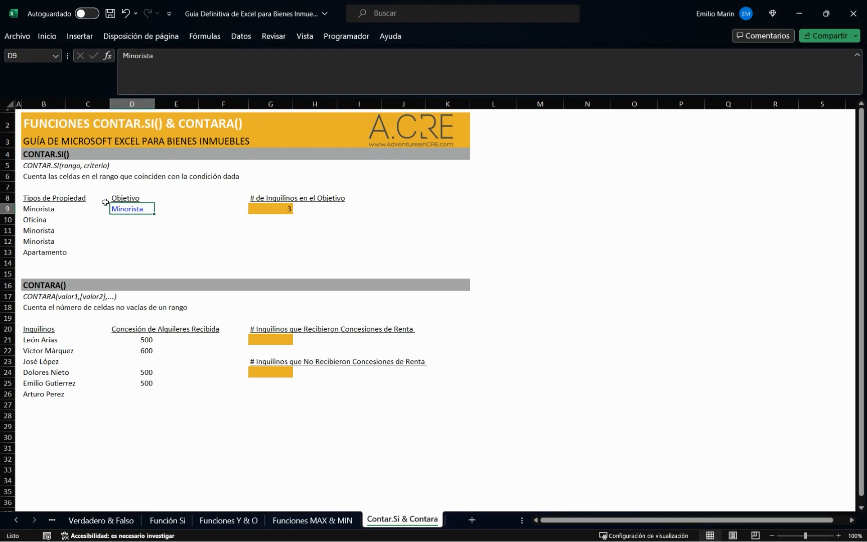
drag(30, 198, 37, 246)
click(132, 208)
click(267, 207)
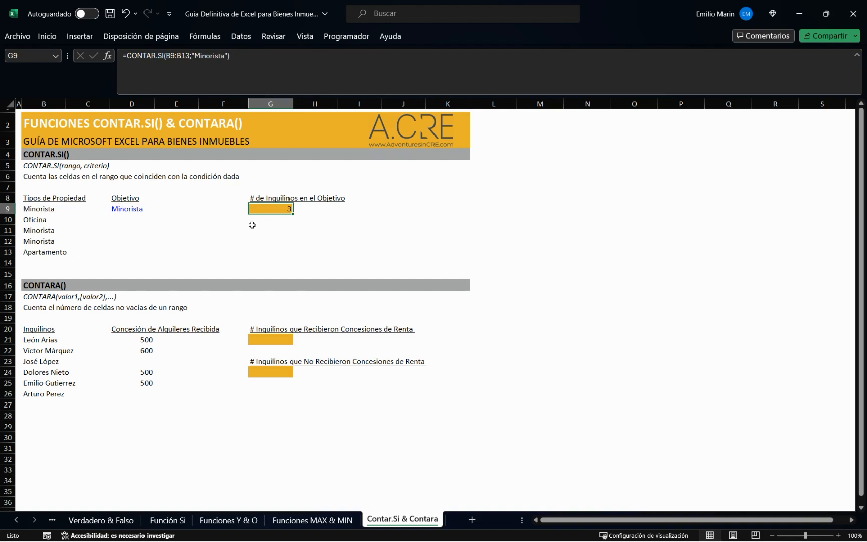
click(124, 211)
click(271, 210)
double_click(216, 57)
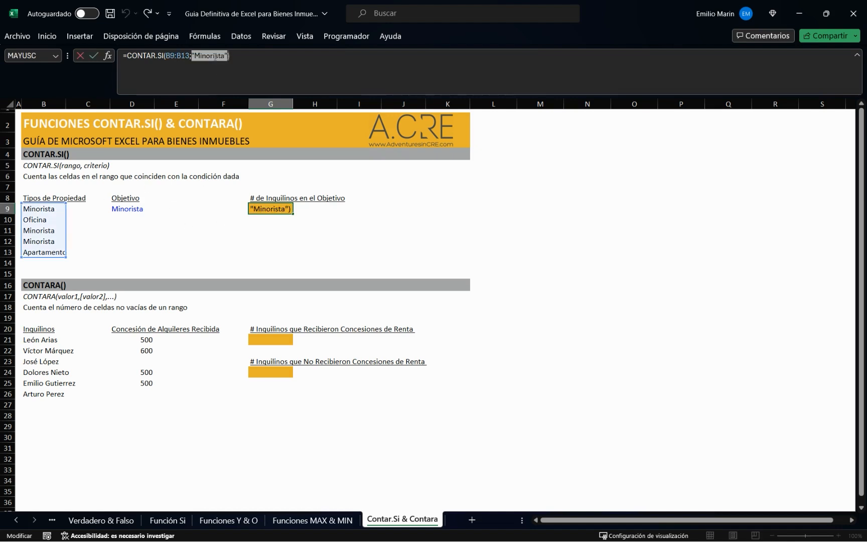
click(222, 56)
click(132, 230)
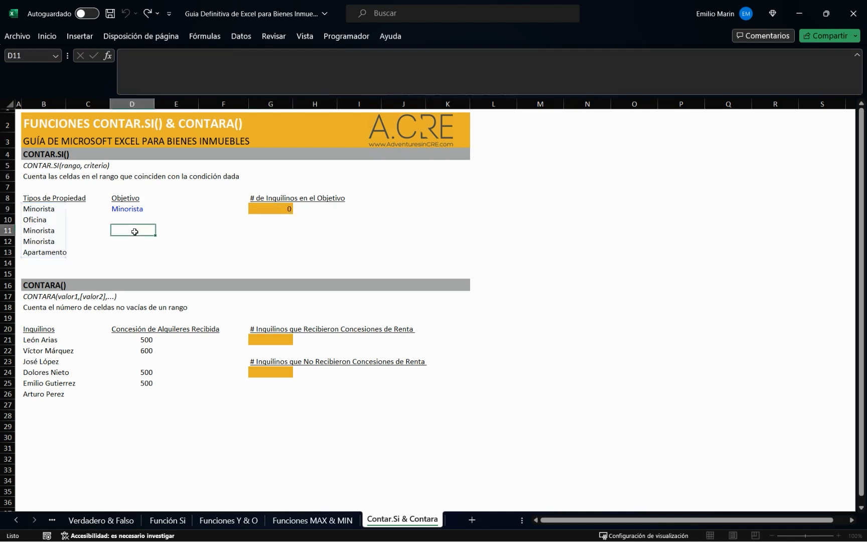
click(280, 210)
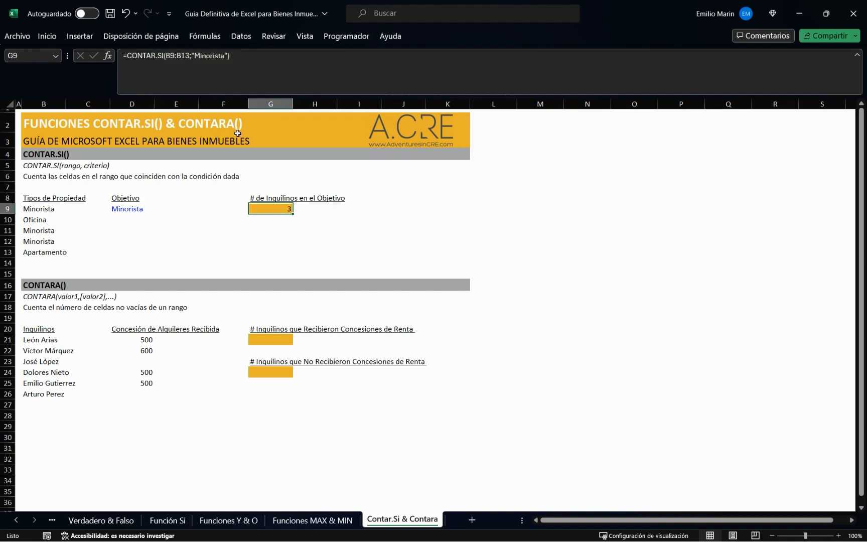
Change the criterion in G9's CONTAR.SI formula to "Oficina", keeping the range B9:B13.
click(223, 59)
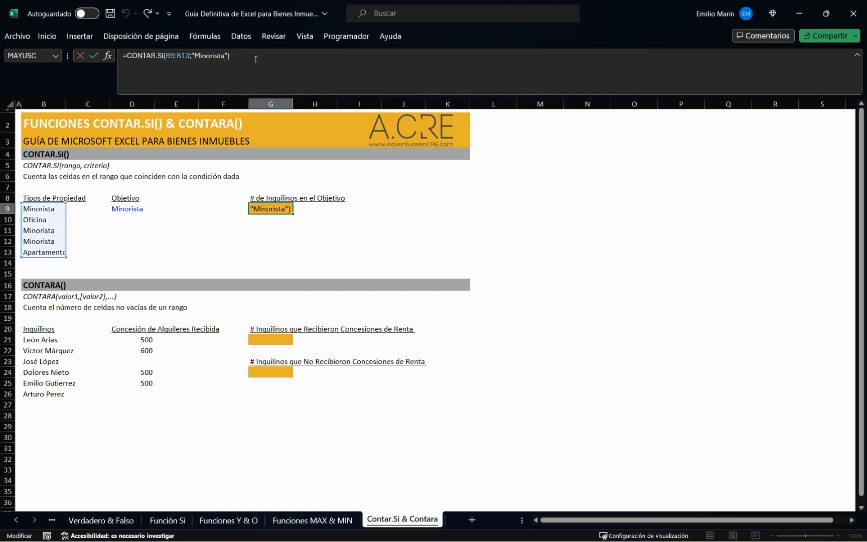
key(BackSpace)
key(BackSpace)
key(BackSpace)
key(BackSpace)
key(BackSpace)
key(BackSpace)
key(BackSpace)
key(BackSpace)
key(BackSpace)
text(Oficina)
key(Return)
key(Up)
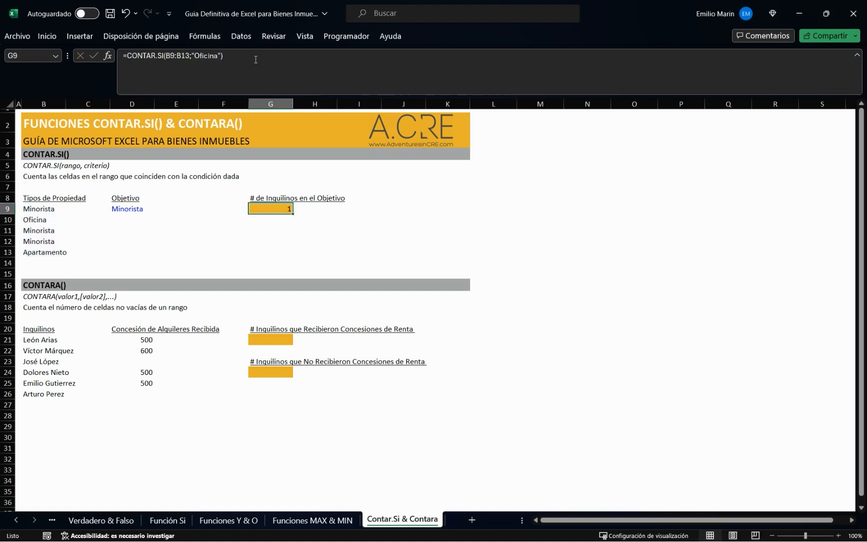
Compare the entries in the property types list with the tenant count formula in G9.
key(Left)
key(Left)
key(Left)
key(Left)
key(Down)
key(Down)
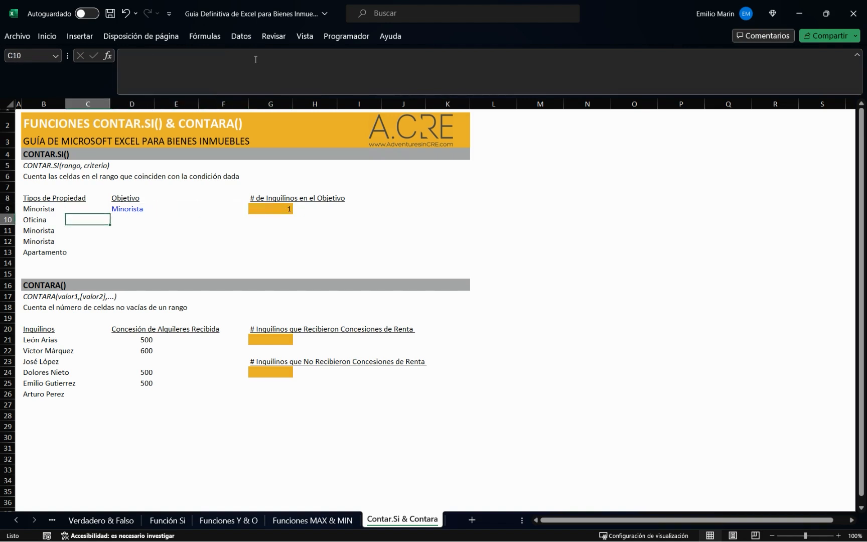
key(Left)
key(Up)
key(Down)
key(Down)
key(Down)
key(Up)
key(Up)
key(Up)
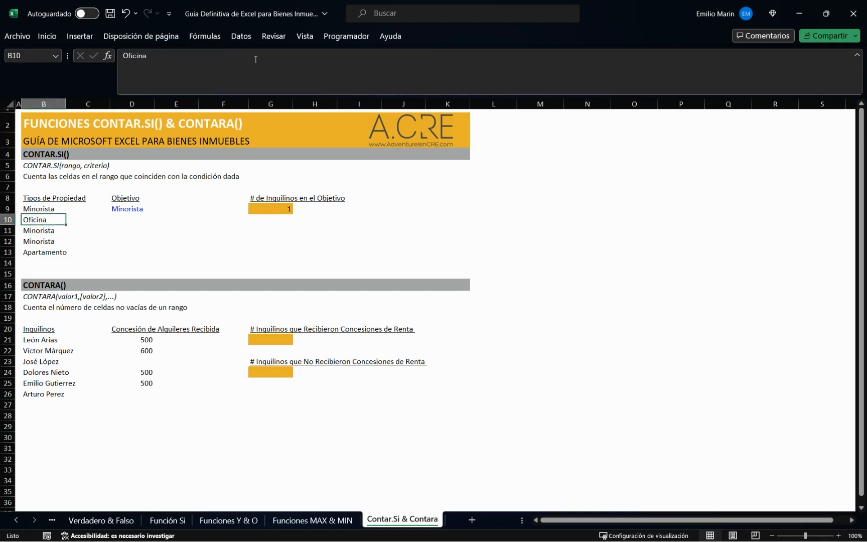
key(Up)
key(Right)
key(Right)
key(Right)
key(Right)
key(Right)
key(Right)
key(Left)
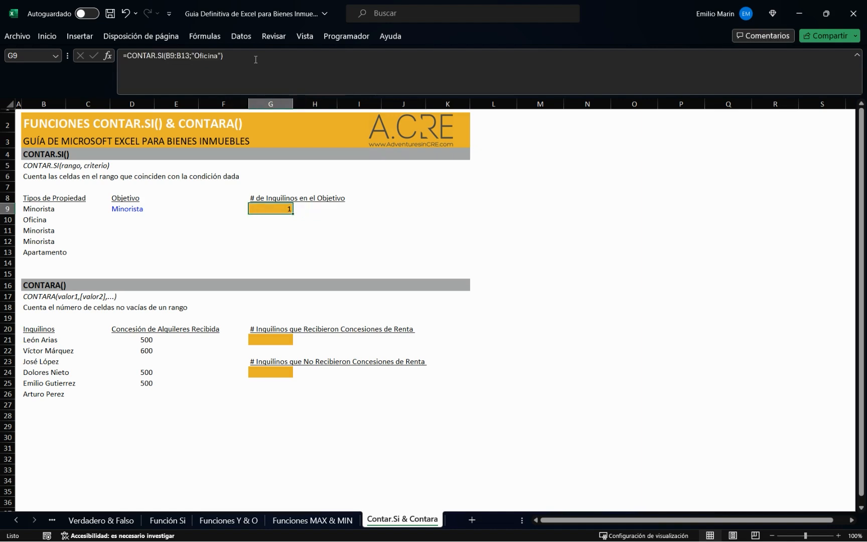
Replace the text criterion in G9 with a reference to the objective cell, making the formula =CONTAR.SI(B9:B13;D9).
click(255, 59)
key(BackSpace)
key(BackSpace)
key(BackSpace)
key(BackSpace)
key(BackSpace)
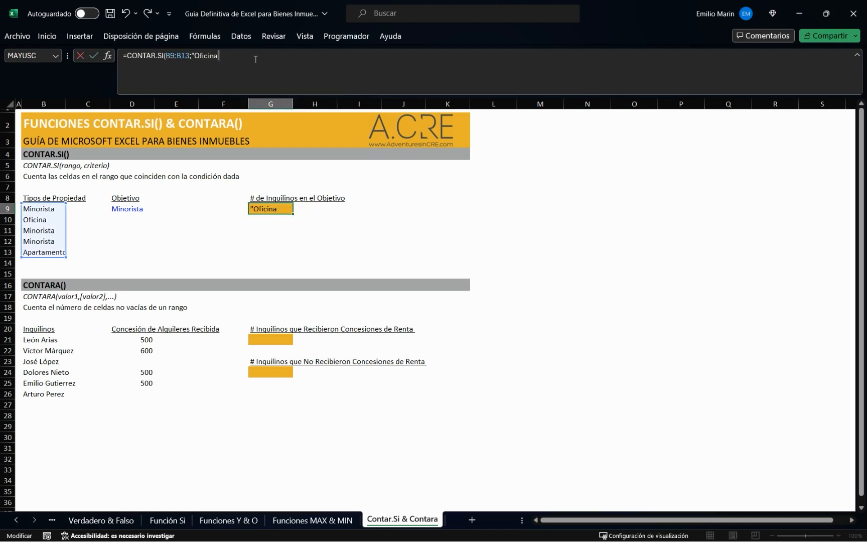
key(BackSpace)
key(BackSpace)
key(BackSpace)
key(BackSpace)
key(BackSpace)
click(129, 211)
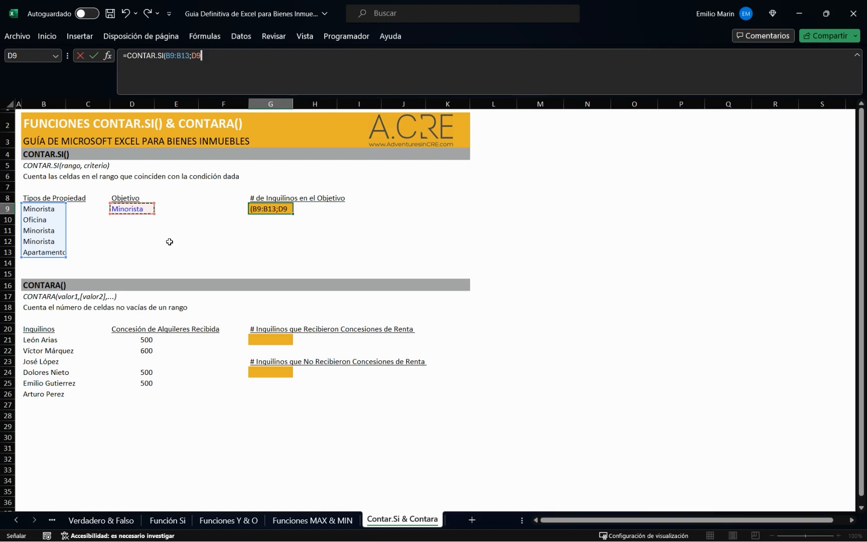
text())
key(Return)
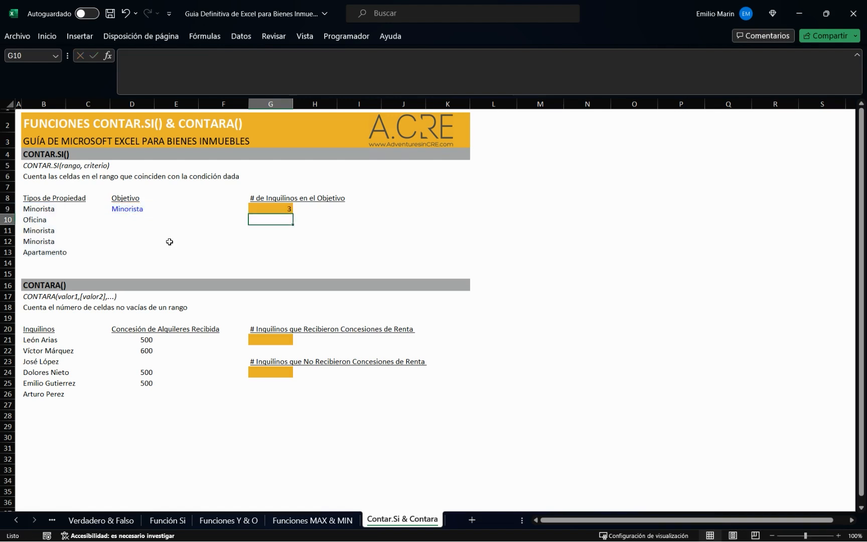
key(Up)
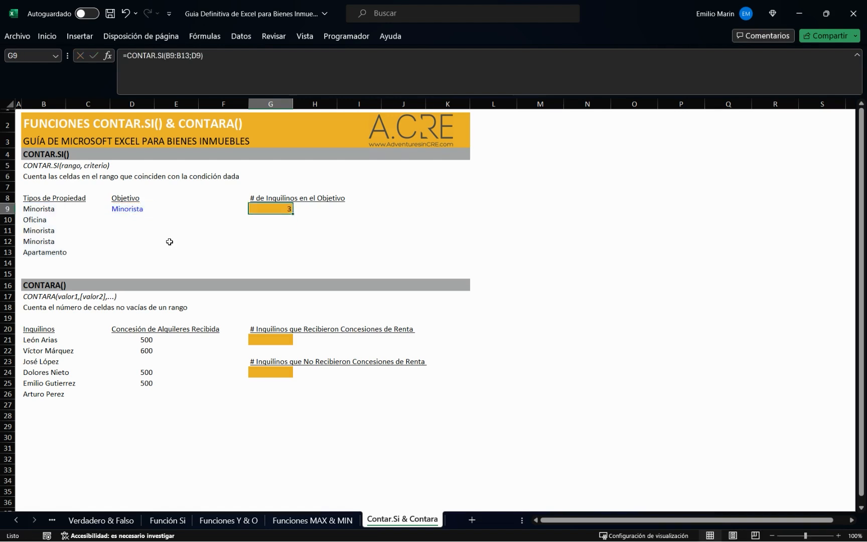
Check the objective in D9 against the count formula in G9.
key(Up)
key(Down)
key(Left)
key(Left)
key(Left)
key(Left)
key(Right)
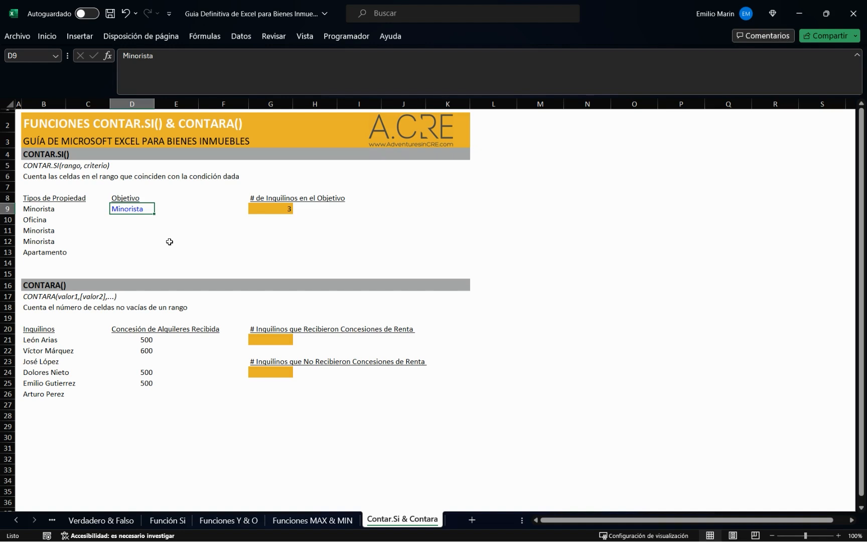
key(Right)
key(Right)
key(Right)
key(Right)
key(Left)
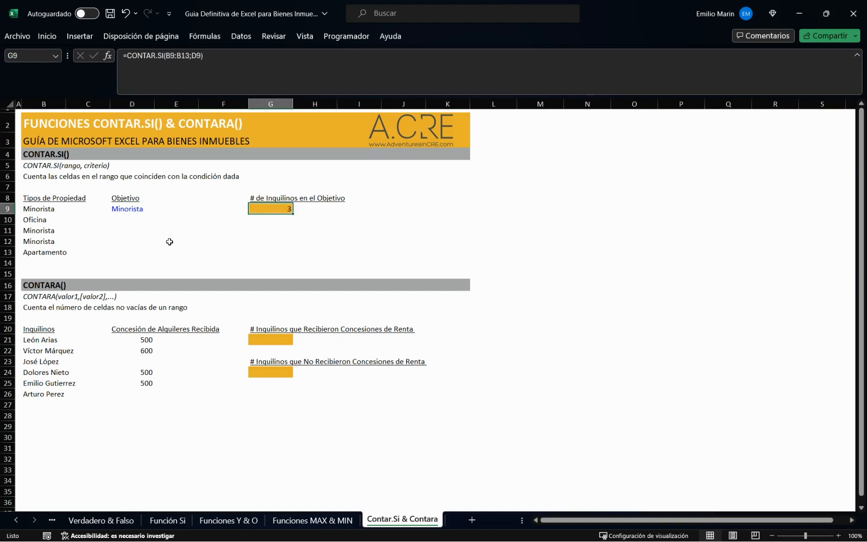
key(Left)
key(Left)
key(Left)
key(Left)
key(Left)
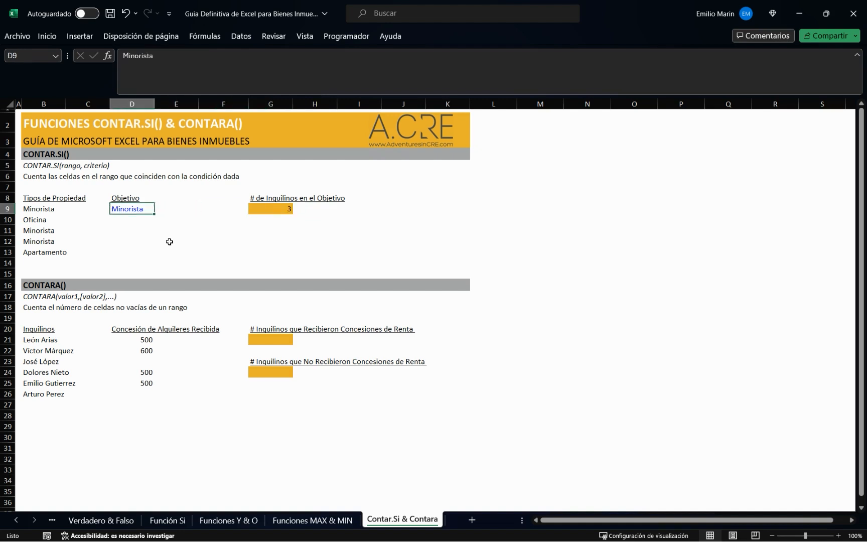
Set the objective in D9 to Oficina.
key(Right)
key(Right)
text(Oficina)
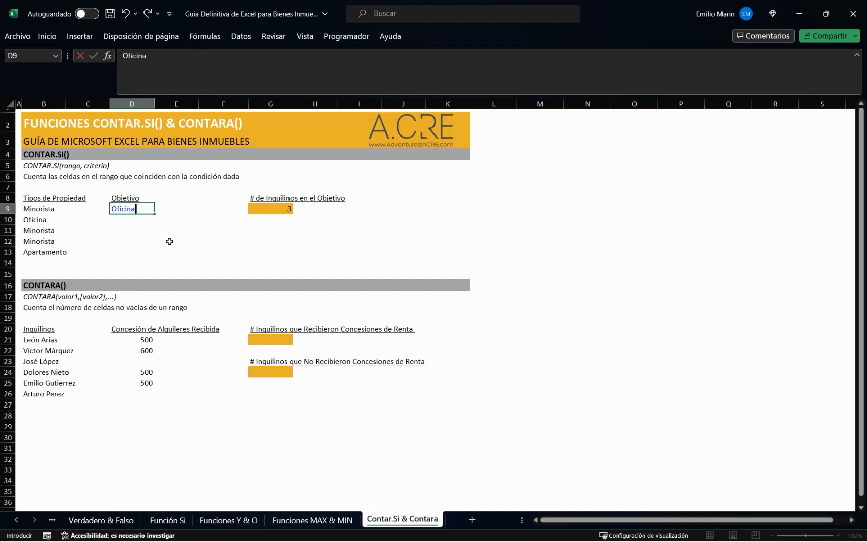
key(Return)
key(Up)
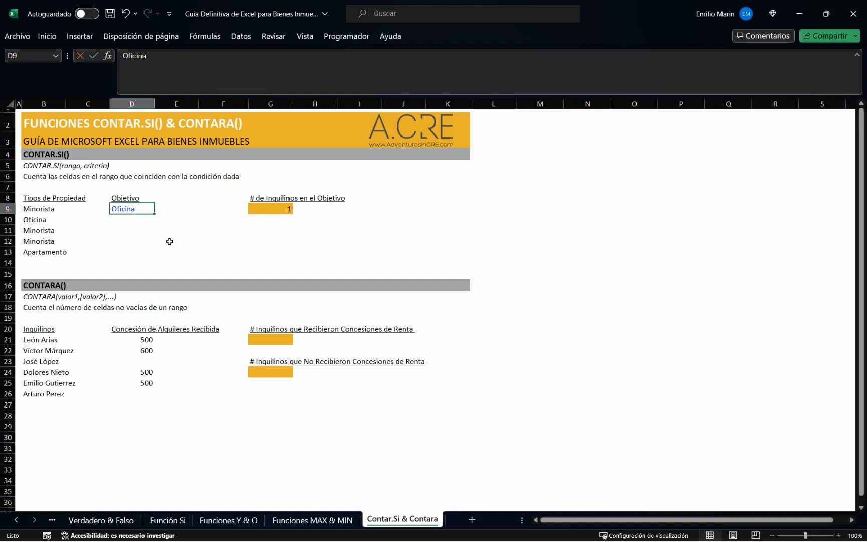
Test the objective in D9 with Apartamento and Hotel, checking the count formula in G9.
text(Apartamento)
key(Return)
key(Up)
text(Hotel)
key(Return)
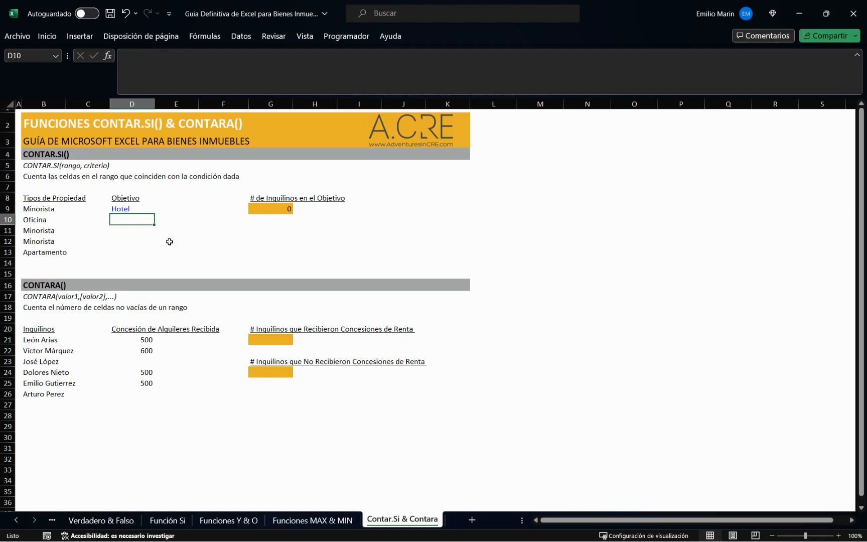
key(Up)
key(Right)
key(Right)
key(Right)
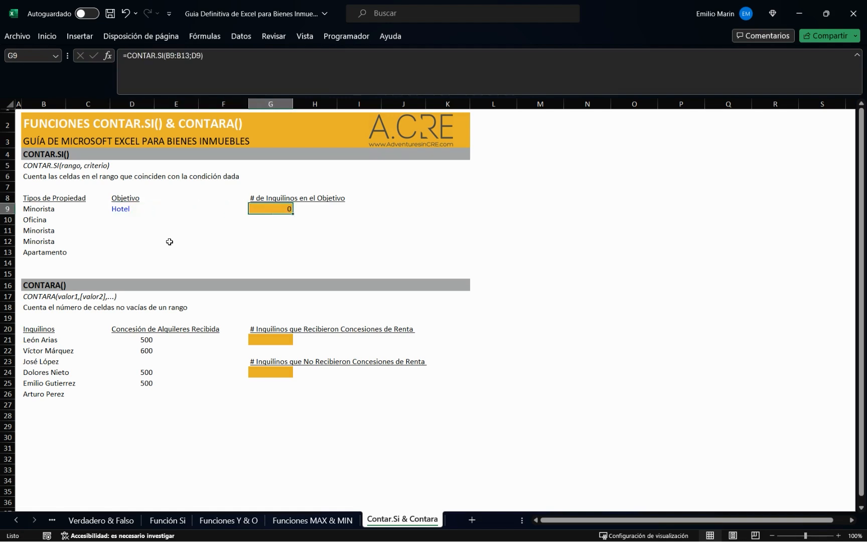
Set the objective in D9 to Minorista.
key(Left)
key(Left)
key(Left)
text(Minorista)
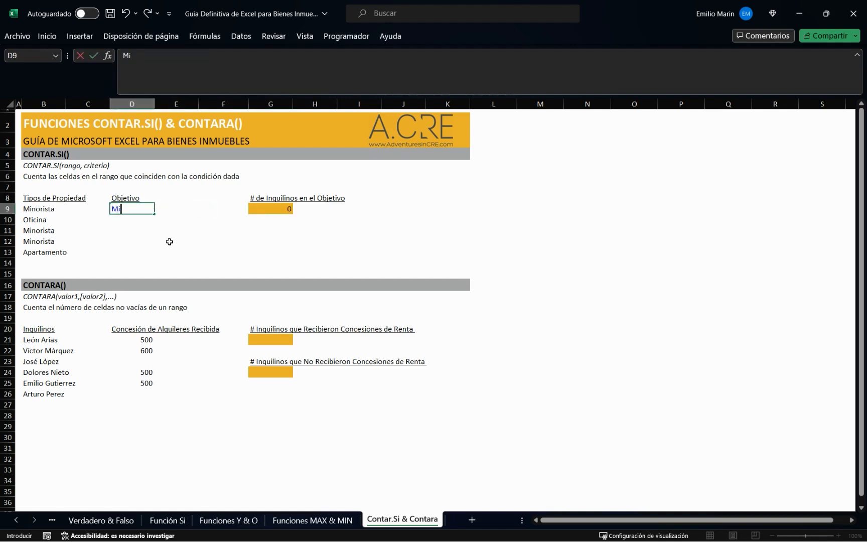
key(Return)
key(Up)
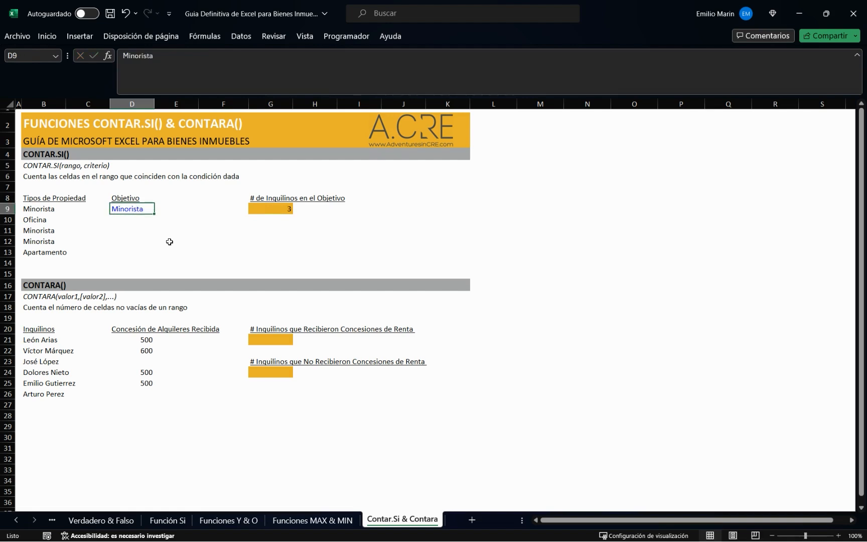
Review the count in G9 and the heading and description of the CONTARA() section.
key(Right)
key(Right)
key(Right)
key(Right)
key(Left)
key(Down)
key(Down)
key(Down)
key(Down)
key(Down)
key(Down)
key(Down)
key(Down)
key(Down)
key(Down)
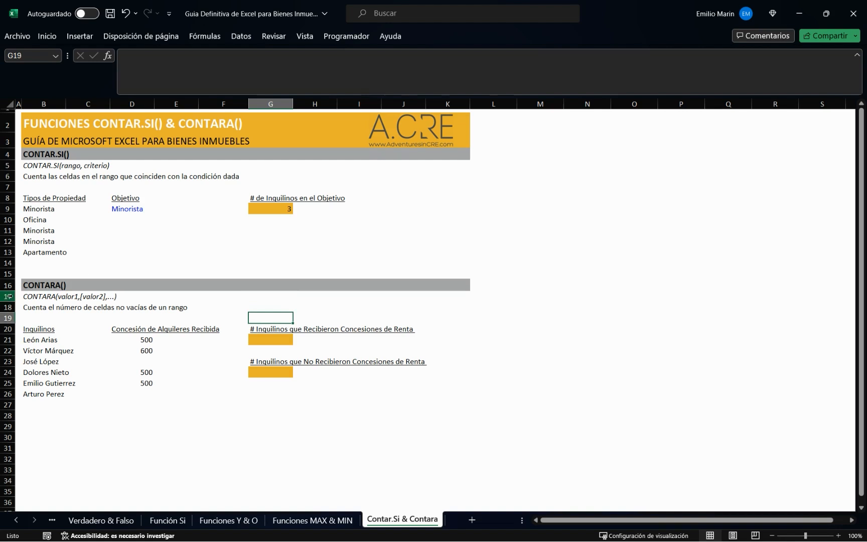
click(41, 286)
click(265, 309)
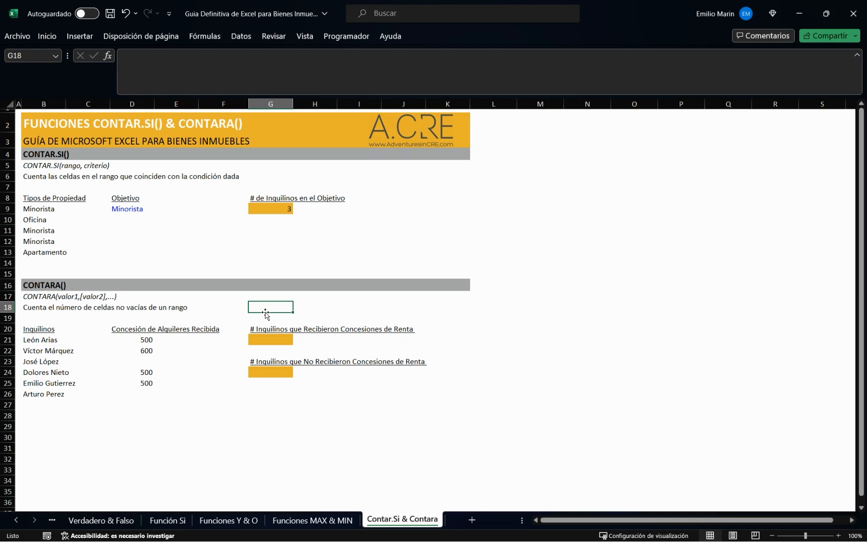
Examine the "# Inquilinos que Recibieron Concesiones de Renta" heading and the tenant list in B21:B26.
key(Down)
key(Down)
key(Down)
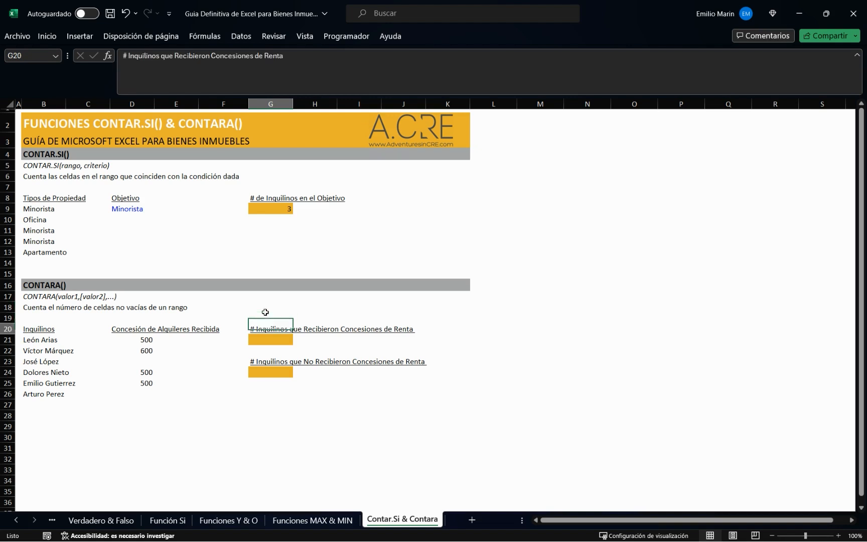
key(Left)
key(Left)
key(Left)
key(Left)
key(Left)
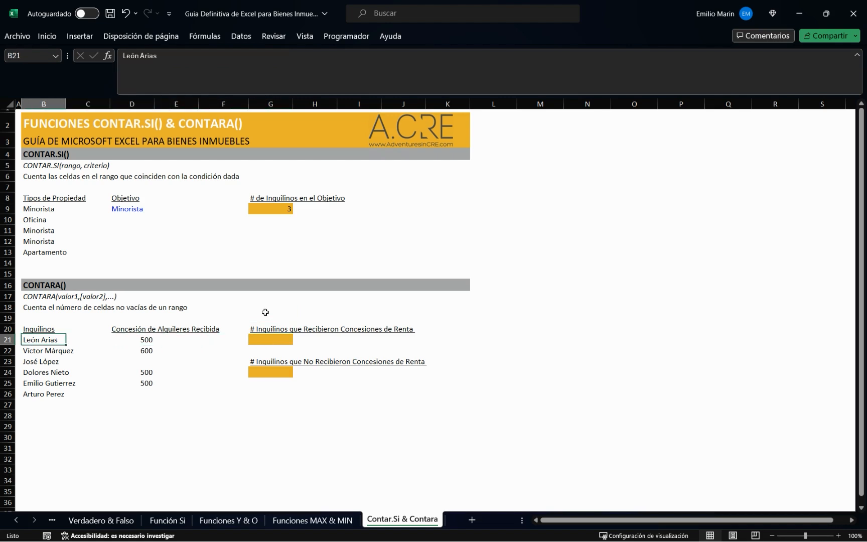
key(Up)
key(Down)
key(Down)
key(Down)
key(Down)
key(Down)
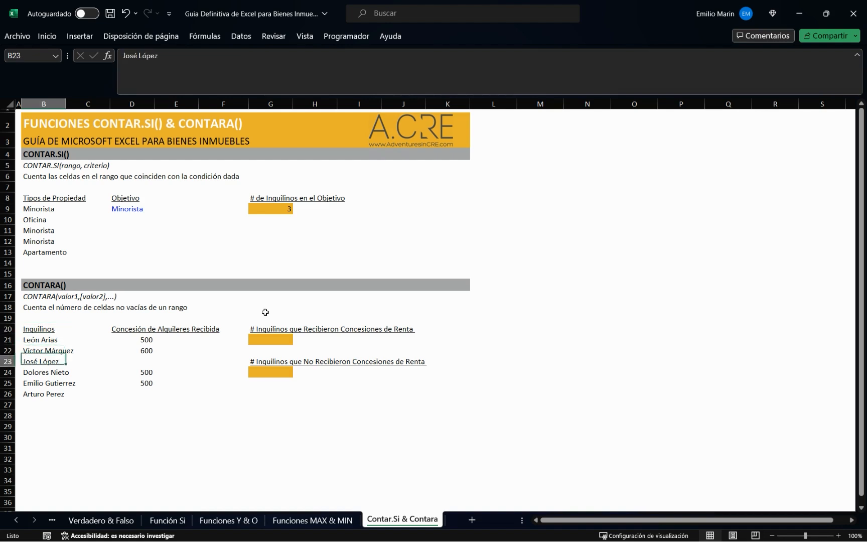
key(Down)
key(Up)
key(Up)
key(Up)
key(Up)
key(Up)
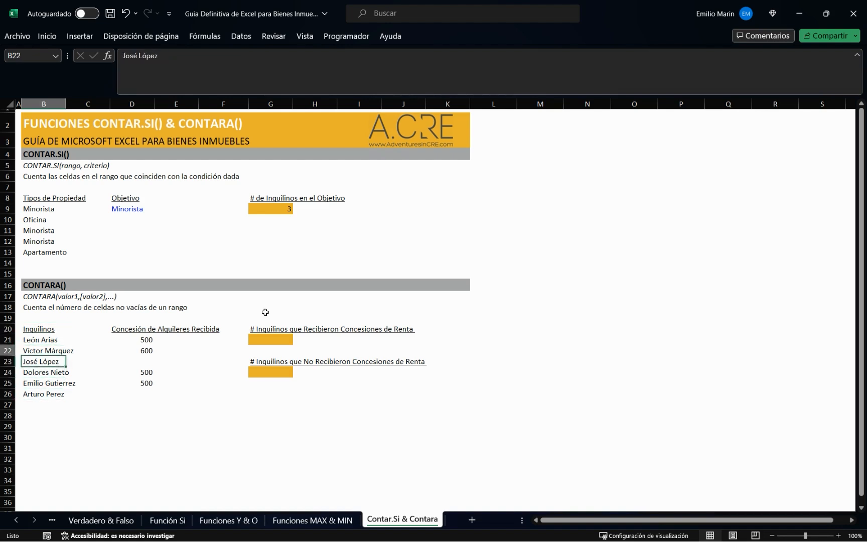
Examine the rent concessions in D21:D26, including the blank cells, alongside the tenant list.
key(Right)
key(Right)
key(Right)
key(Left)
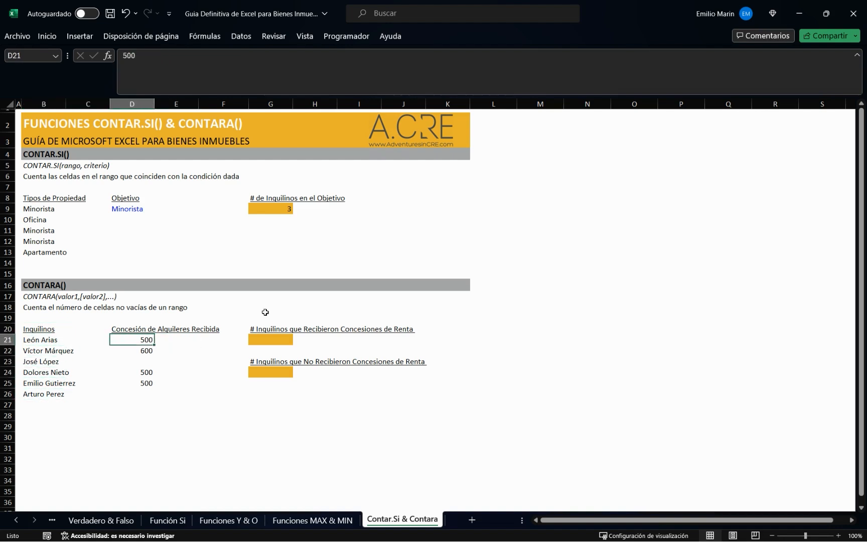
key(Down)
key(Down)
key(Down)
key(Down)
key(Down)
key(Up)
key(Up)
key(Up)
key(Up)
key(Up)
key(Left)
key(Left)
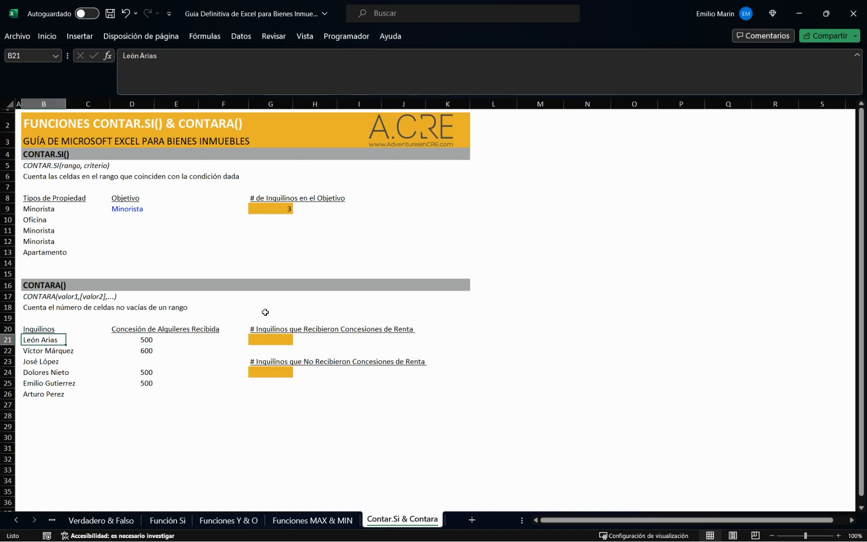
Compare the blank concession cells D23 and D26 with the corresponding tenants in column B.
key(Right)
key(Right)
key(Down)
key(Down)
key(Down)
key(Down)
key(Down)
key(Down)
key(Up)
key(Up)
key(Up)
key(Up)
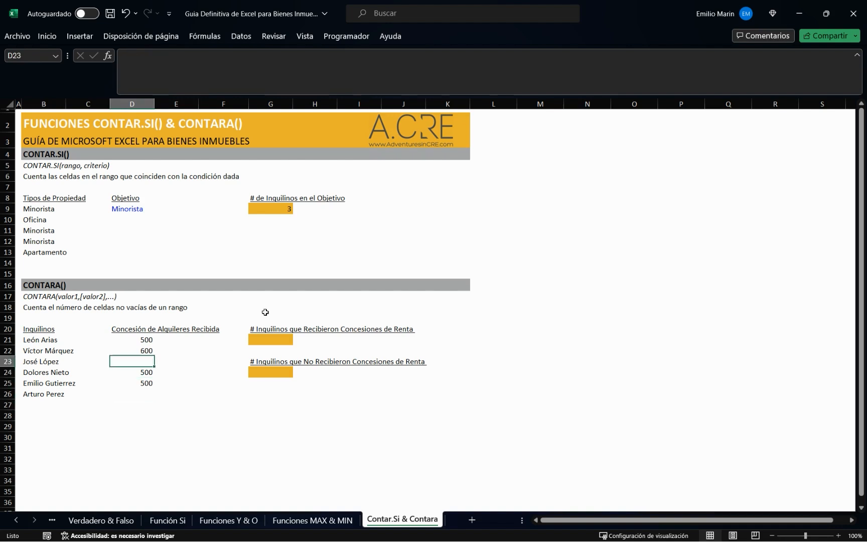
key(Left)
key(Left)
key(Right)
key(Right)
key(Down)
key(Down)
key(Down)
key(Up)
key(Up)
key(Up)
key(Up)
key(Up)
Count the tenants that received rent concessions by entering =CONTARA(D21:D26) in G21.
key(Right)
key(Right)
key(Right)
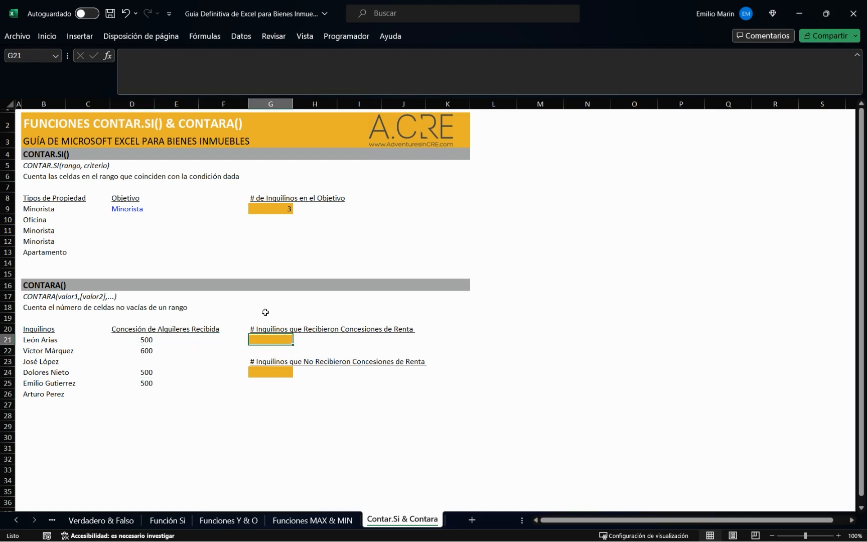
text(=)
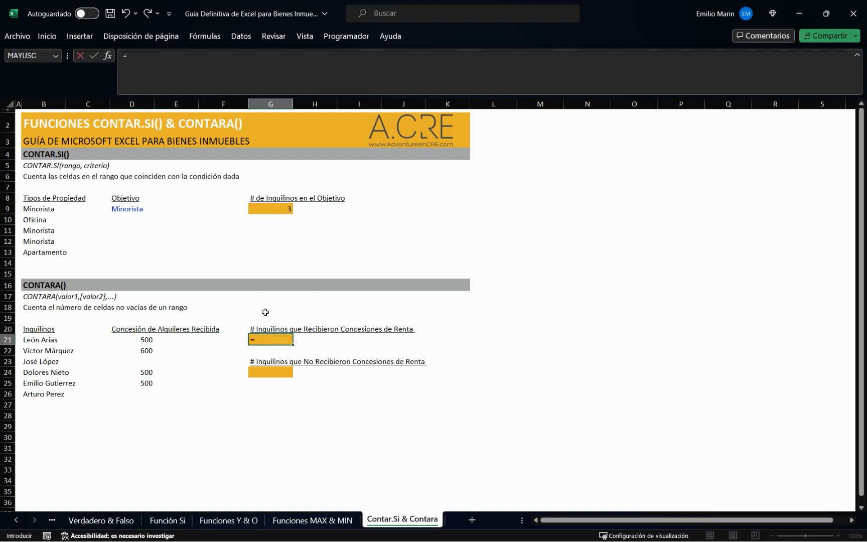
text(contara)
key(Tab)
key(Left)
key(Left)
key(Left)
key(shift+Down)
key(shift+Down)
key(shift+Down)
key(shift+Down)
key(shift+Down)
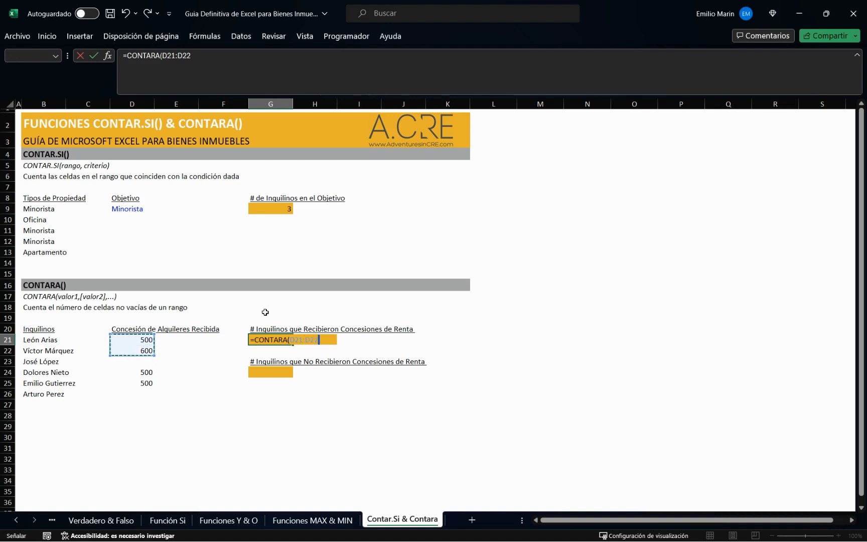
text())
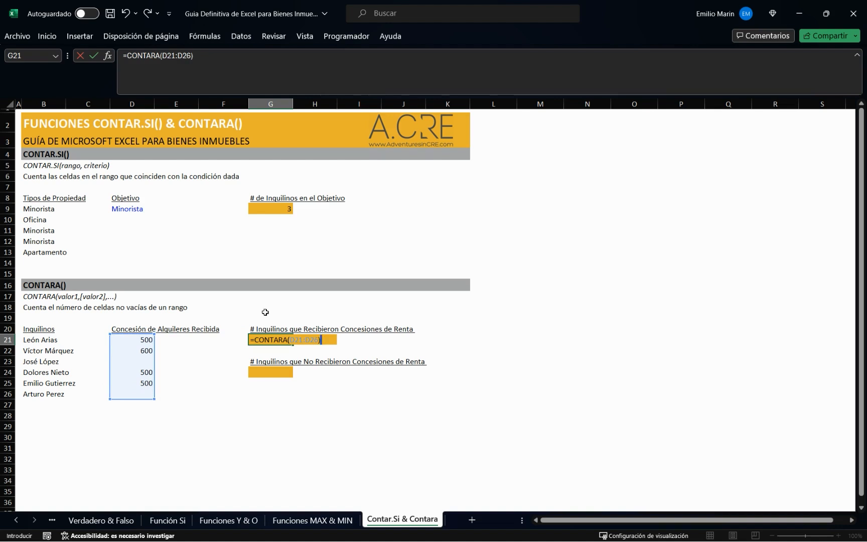
key(Return)
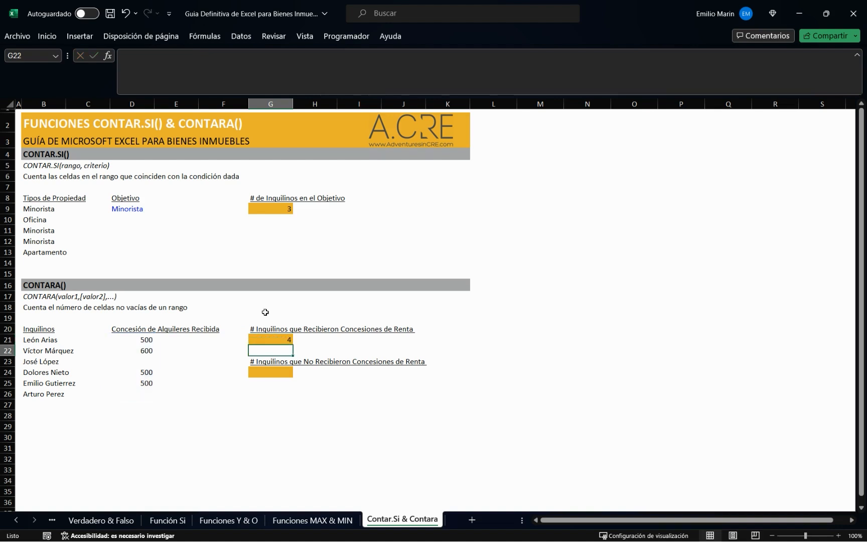
key(Up)
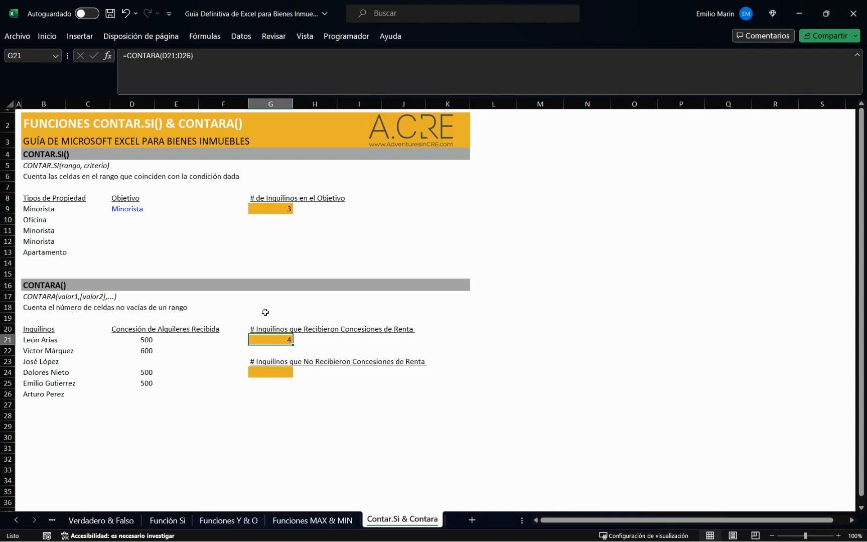
Enter =CONTARA(B21:B26) in G24 to count all listed tenants.
key(Down)
key(Down)
key(Down)
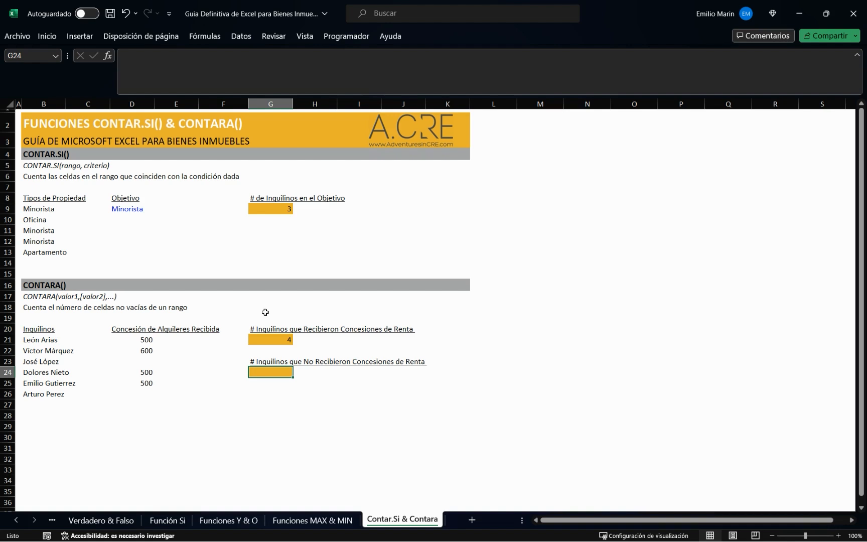
text(=contara)
key(Tab)
key(Left)
key(Left)
key(Left)
key(Left)
key(Left)
key(Up)
key(Up)
key(Up)
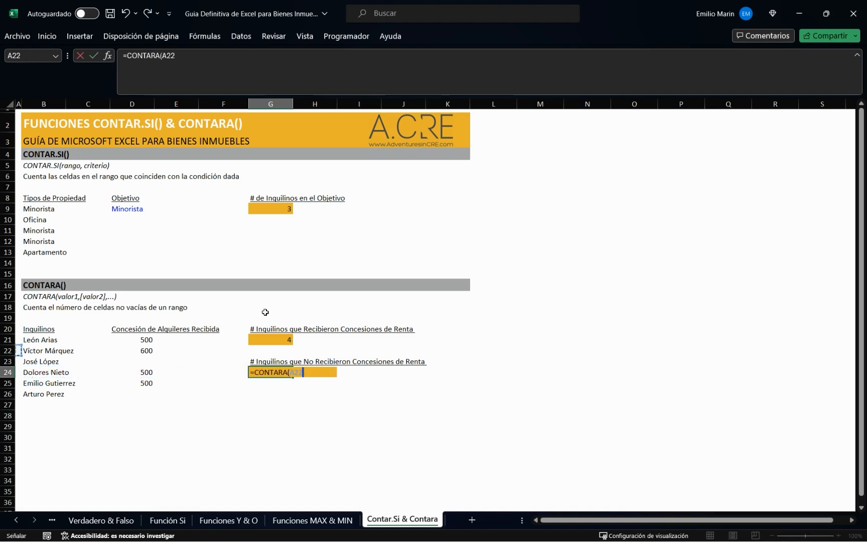
key(shift+Down)
key(shift+Down)
key(shift+Down)
key(shift+Down)
key(shift+Down)
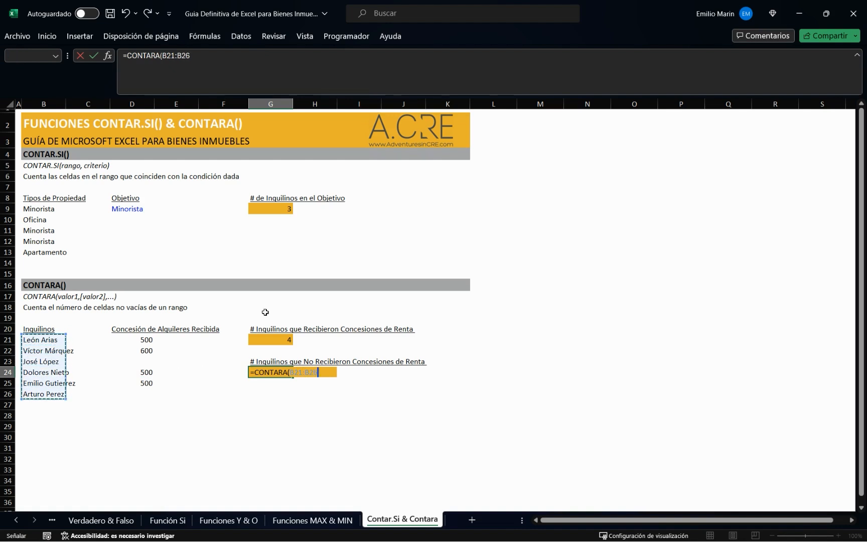
text())
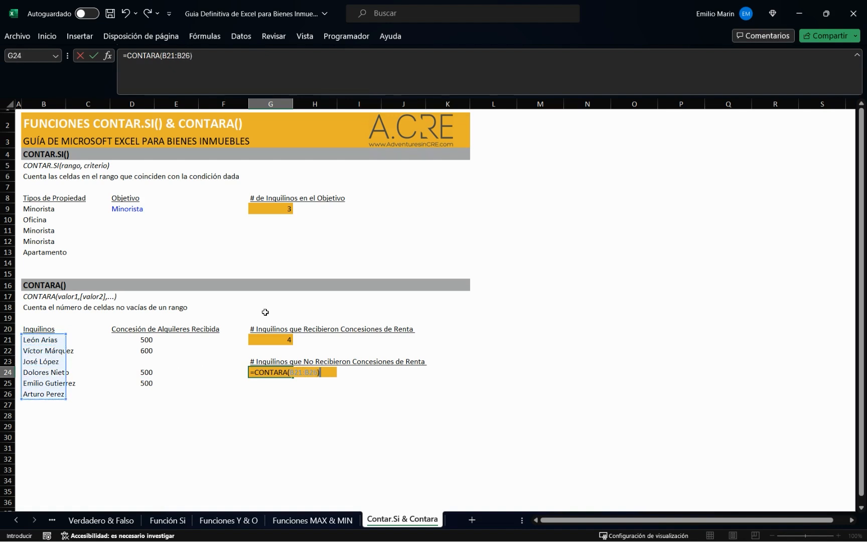
key(Return)
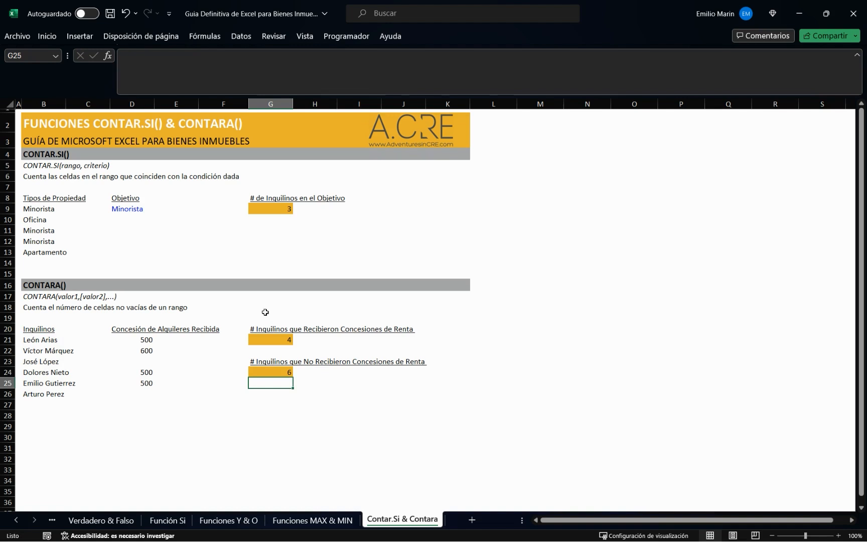
Check the count in G24 against the tenant and concession columns along row 24.
key(Up)
key(Left)
key(Left)
key(Left)
key(Left)
key(Left)
key(Right)
key(Right)
key(Right)
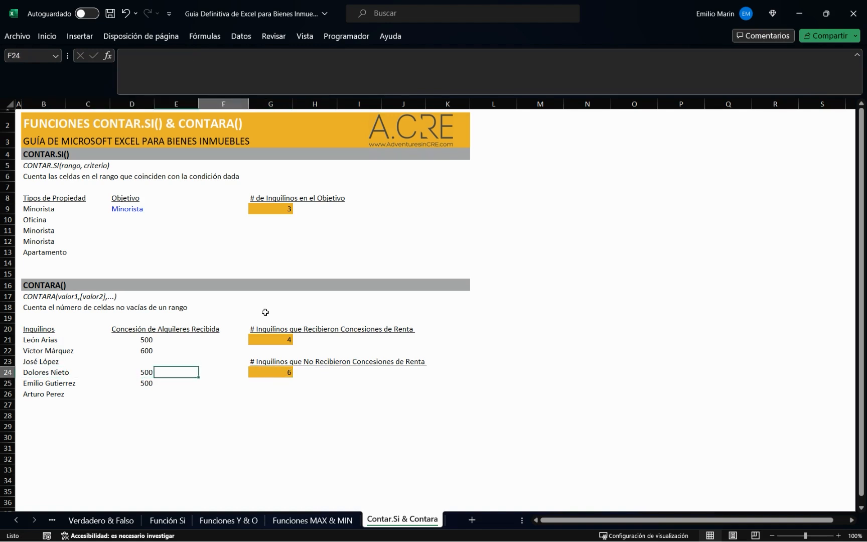
key(Right)
key(Right)
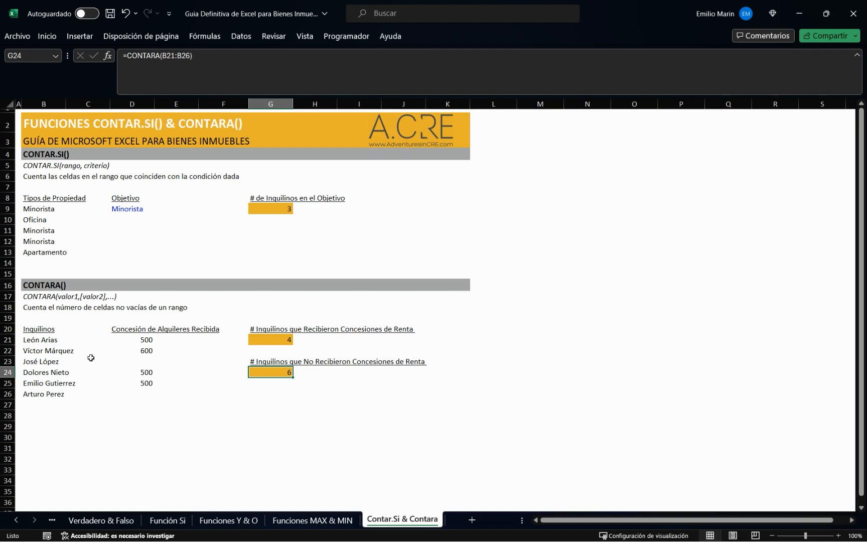
Extend the G24 formula to =CONTARA(B21:B26)-CONTARA(D21:D26) so it counts tenants without concessions.
click(204, 68)
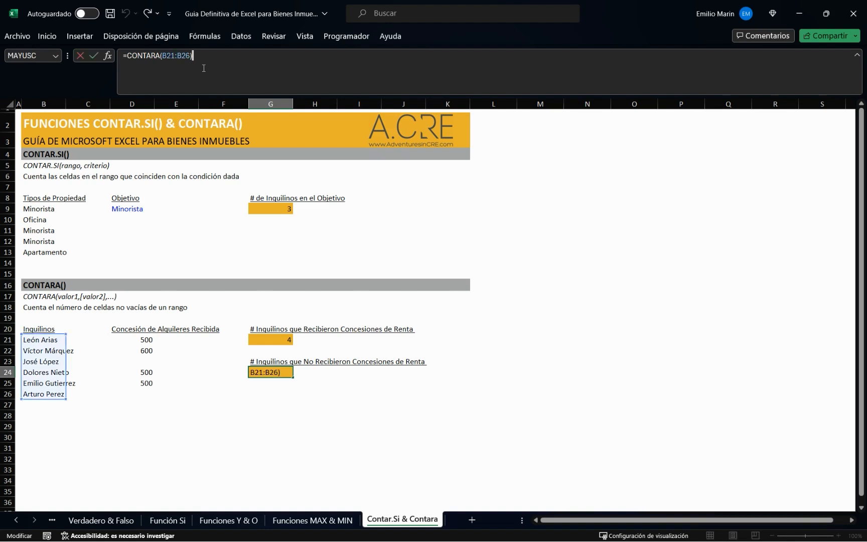
text(-Contara)
key(Tab)
click(153, 341)
key(shift+Down)
key(shift+Down)
key(shift+Down)
key(shift+Down)
key(shift+Down)
text())
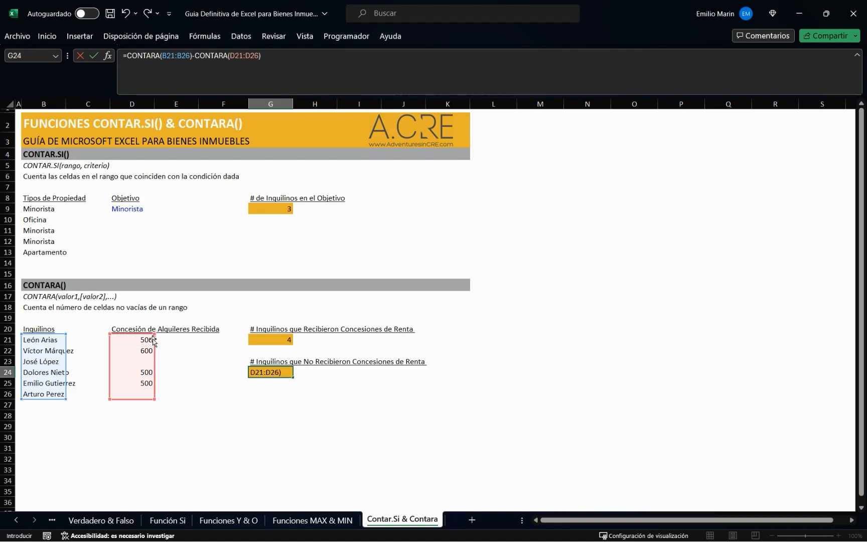
key(Return)
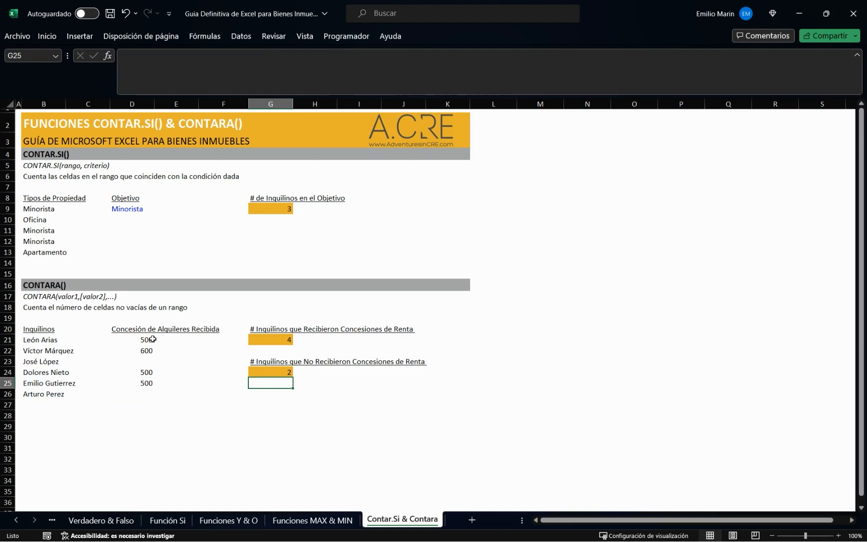
Examine the subtracted CONTARA(D21:D26) term in G24 and the blank concession cells D23 and D26.
key(Up)
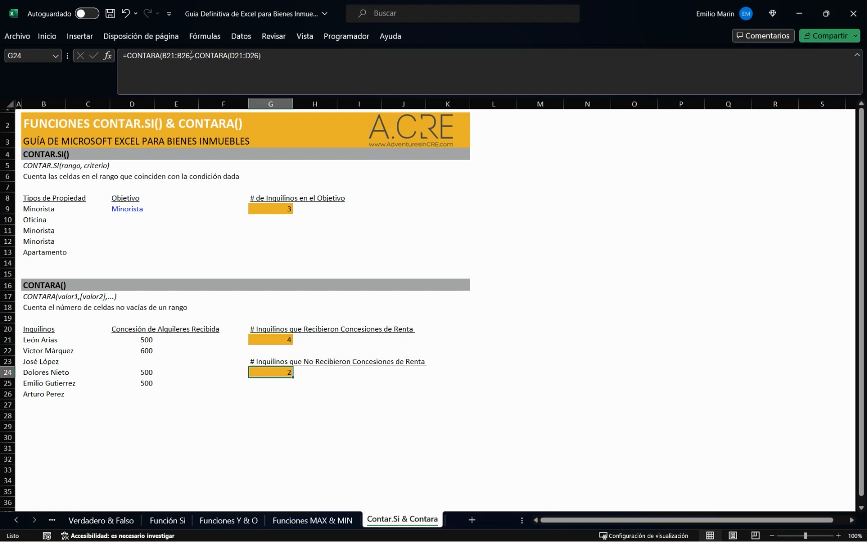
drag(193, 55, 272, 61)
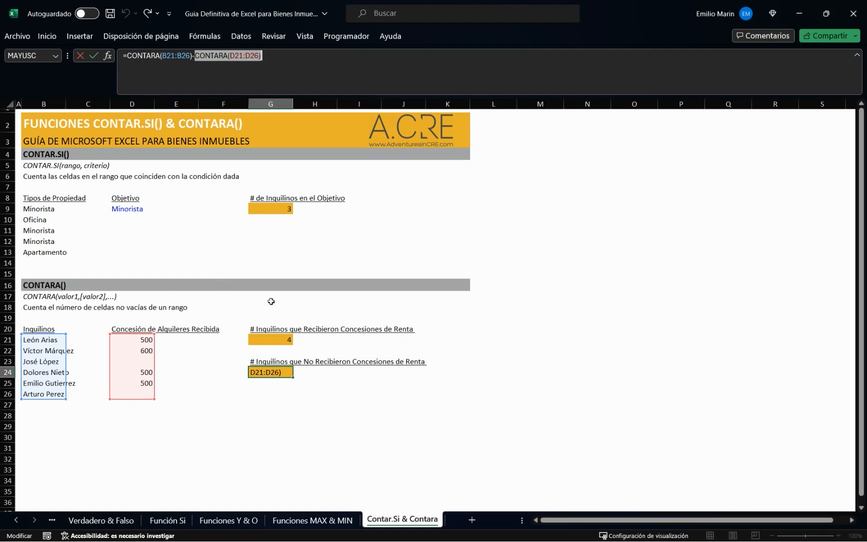
key(Escape)
click(281, 407)
click(284, 373)
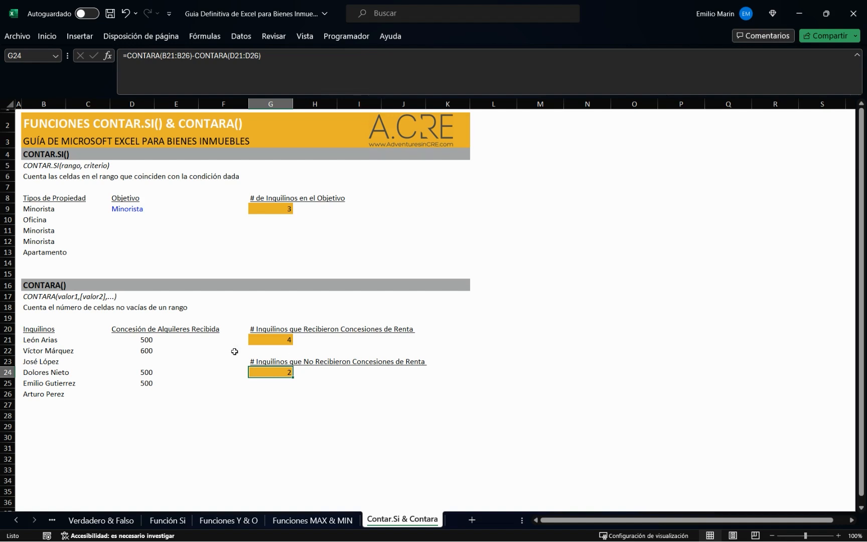
click(151, 361)
click(143, 395)
click(145, 361)
click(262, 371)
Enter 0 as the rent concession in D23 and D26.
click(150, 359)
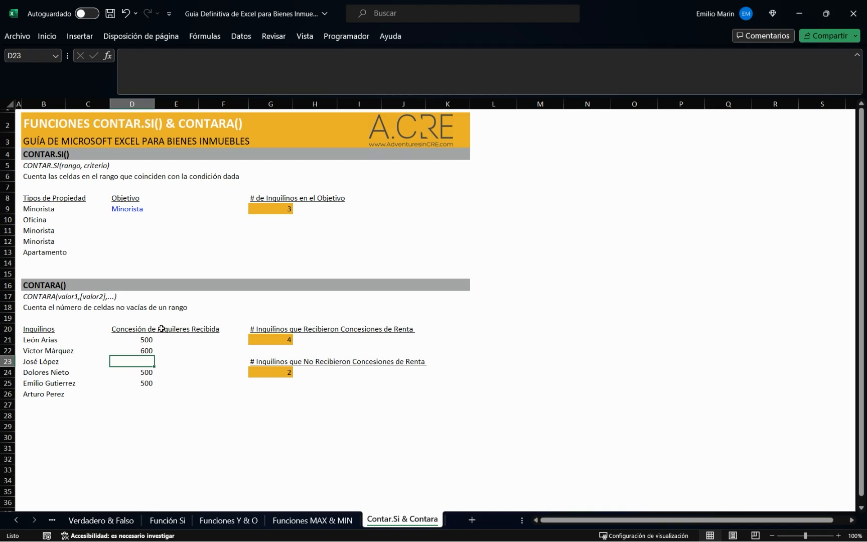
text(0)
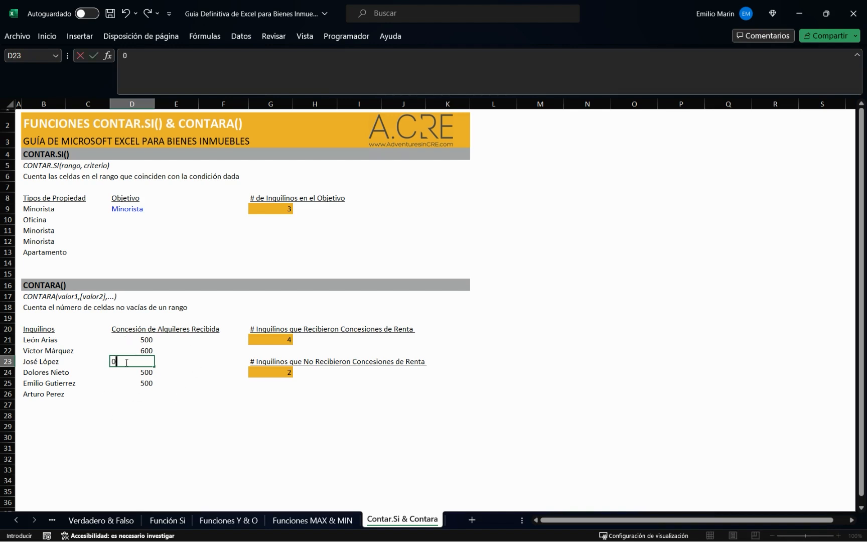
key(Return)
key(Down)
key(Down)
text(0)
key(Return)
Review how the zero concession in D23 relates to the count of tenants without concessions in G24.
key(Up)
key(Up)
key(Up)
key(Up)
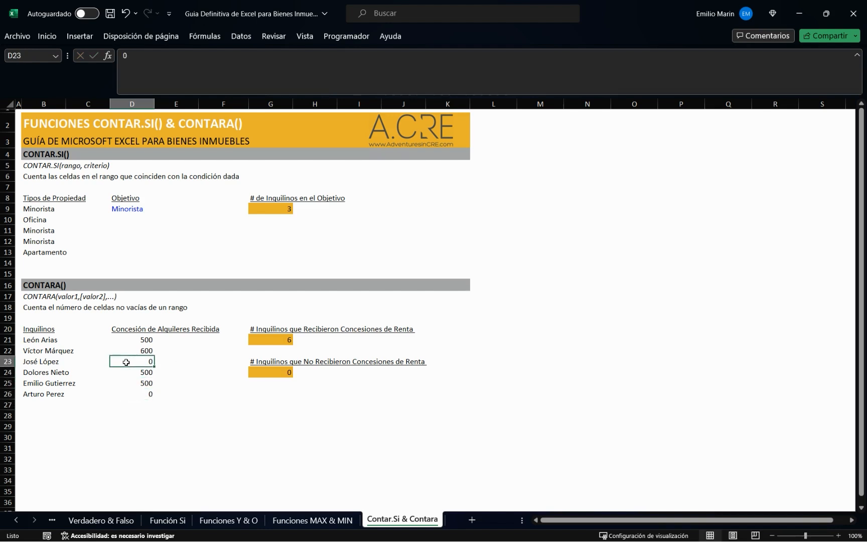
key(Left)
key(Right)
key(Right)
key(Right)
key(Right)
key(Right)
key(Down)
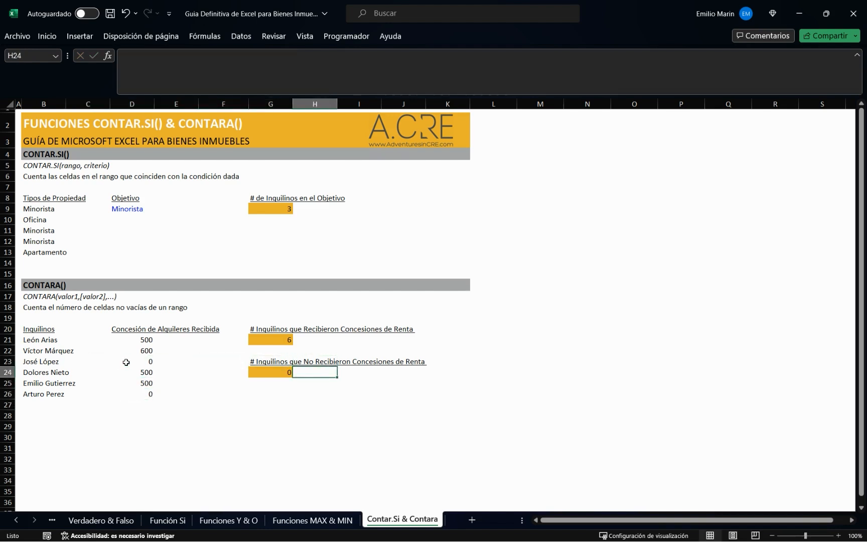
key(Left)
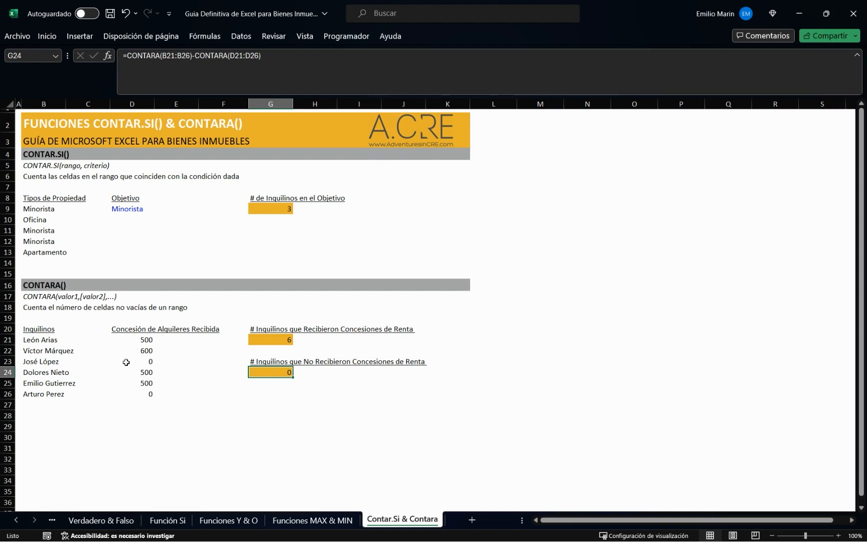
key(Left)
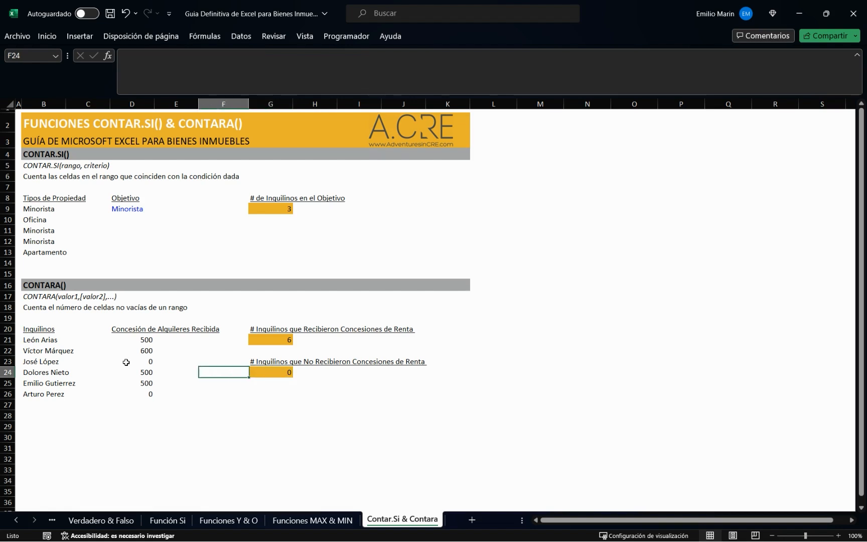
Go through the concession amounts in D21:D26, including the zero entries.
key(Left)
key(Up)
key(Up)
key(Left)
key(Up)
key(Down)
key(Down)
key(Down)
key(Down)
key(Down)
key(Down)
key(Up)
key(Up)
key(Up)
key(Up)
key(Up)
key(Up)
key(Down)
key(Down)
key(Down)
key(Down)
key(Down)
key(Up)
key(Up)
key(Up)
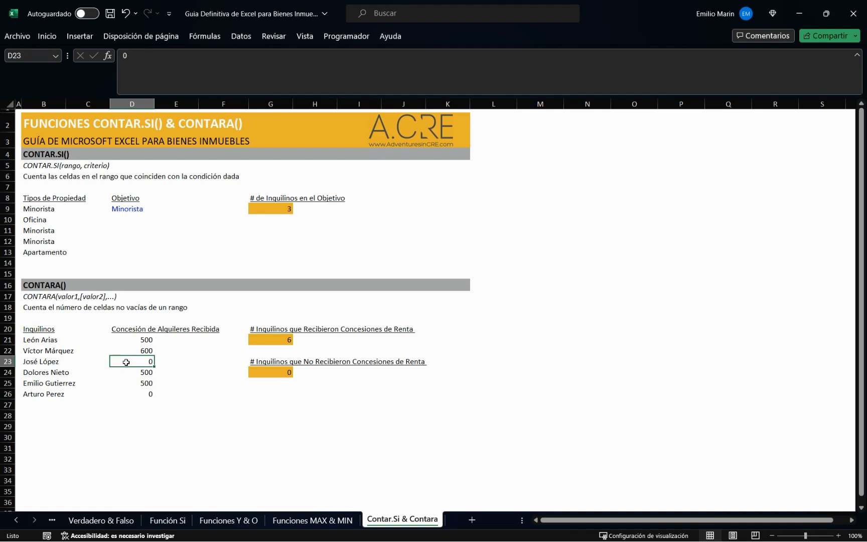
Review the two tenant counts in G21 and G24 together with their headings.
key(Right)
key(Right)
key(Right)
key(Up)
key(Up)
key(Up)
key(Down)
key(Down)
key(Down)
key(Down)
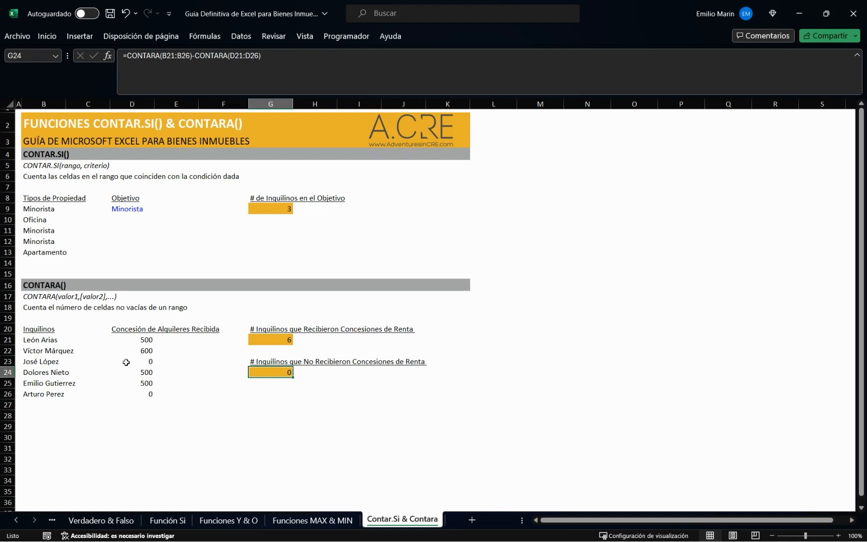
Copy the heading "# Inquilinos que No Recibieron Concesiones de Renta" from G23 into G11.
key(Up)
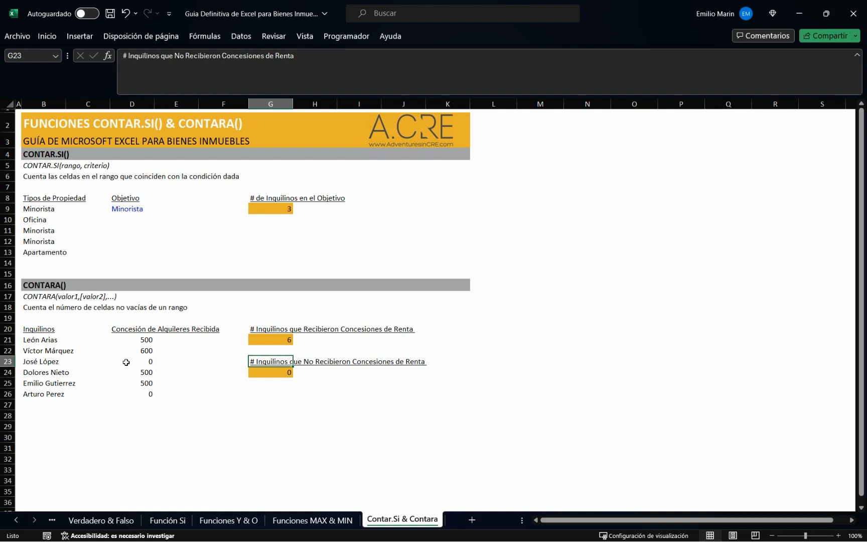
key(ctrl+c)
key(Up)
key(Up)
key(Up)
key(Up)
key(Up)
key(Up)
key(Up)
key(Up)
key(Up)
key(Up)
key(Up)
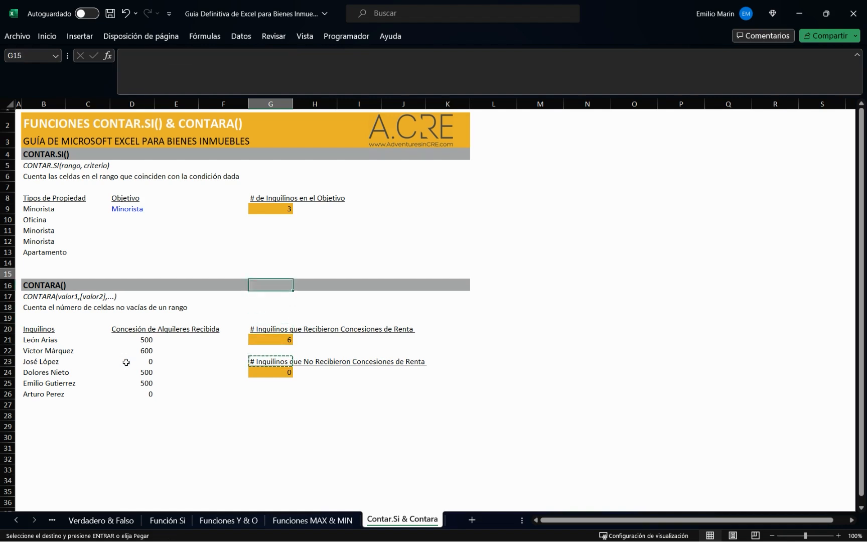
key(Up)
key(ctrl+v)
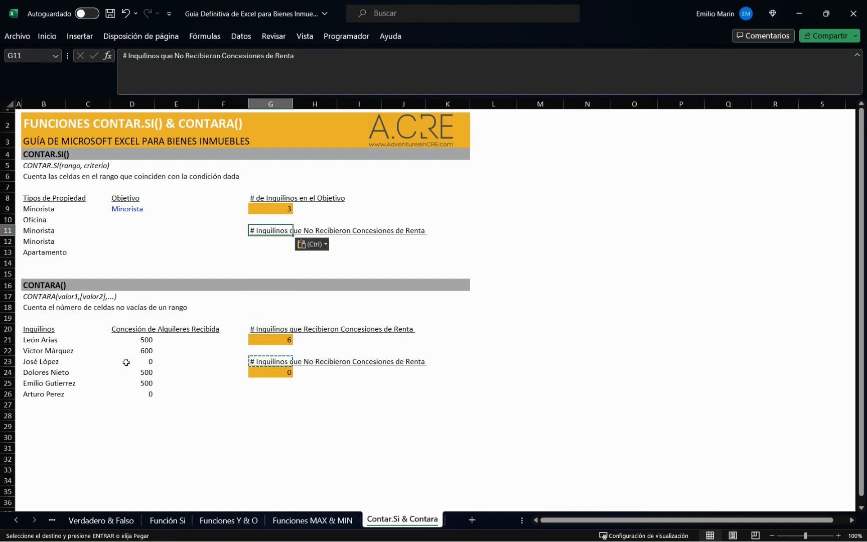
Count the tenants with concessions above zero in G12 using CONTAR.SI on D21:D26 with the criterion ">0".
key(Down)
text(=)
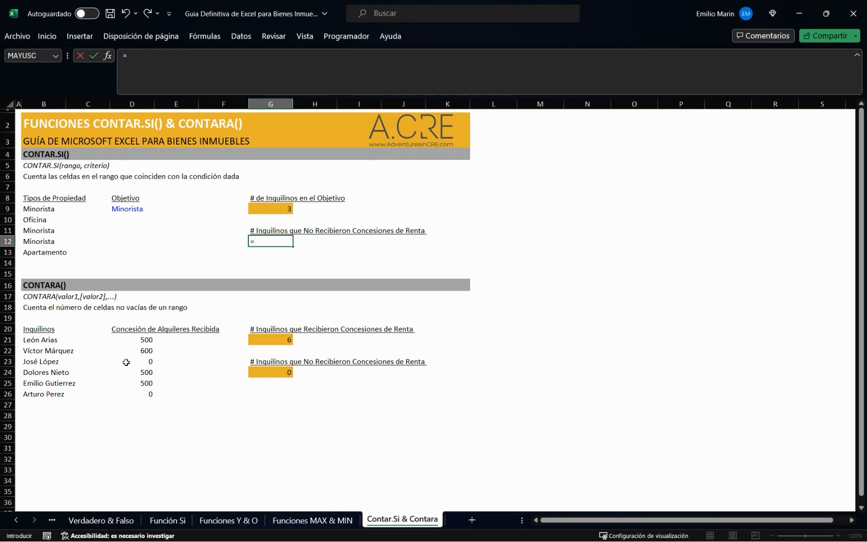
text(contar.)
key(Tab)
key(Down)
key(Left)
key(Left)
key(Left)
key(Down)
key(Down)
key(Down)
key(Down)
key(Down)
key(Down)
key(Down)
key(Down)
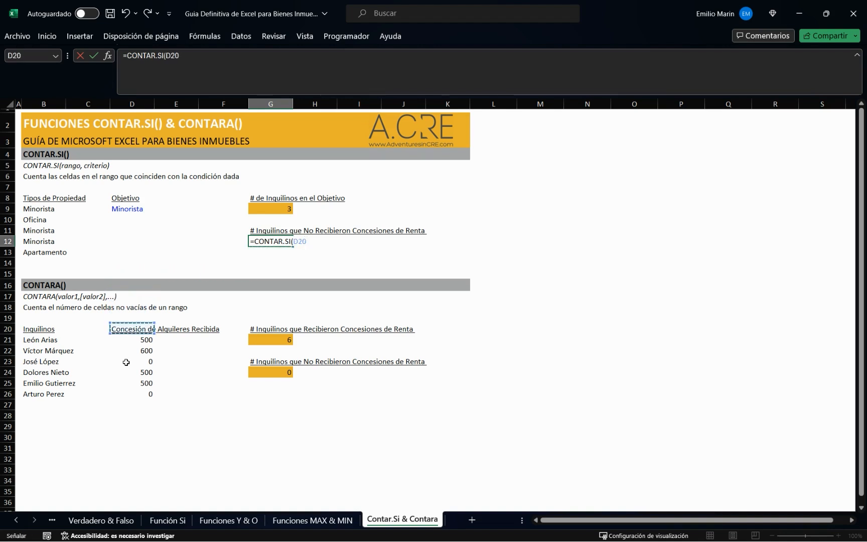
key(shift+Down)
key(shift+Down)
key(shift+Down)
key(shift+Down)
key(shift+Down)
text(;)
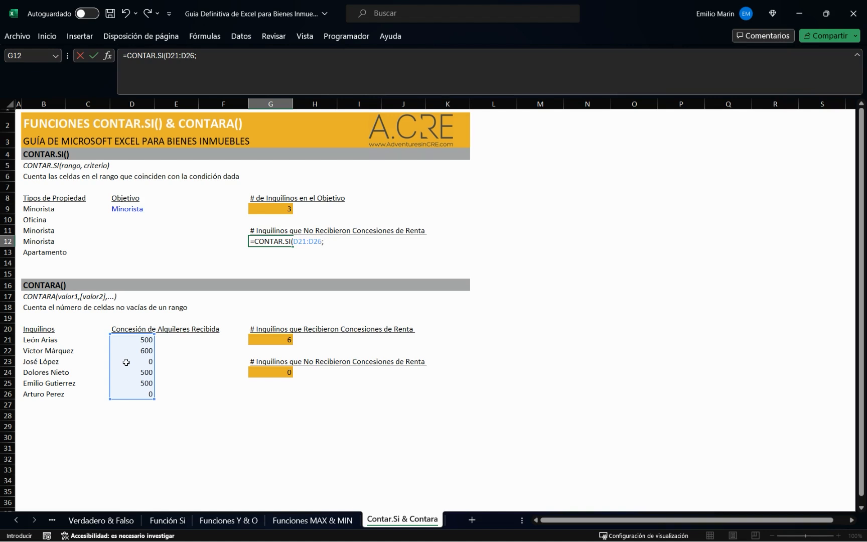
text(:>0)
key(Return)
Replace the heading in G11 with a copy of "# Inquilinos que Recibieron Concesiones de Renta" from G20.
key(Up)
key(Up)
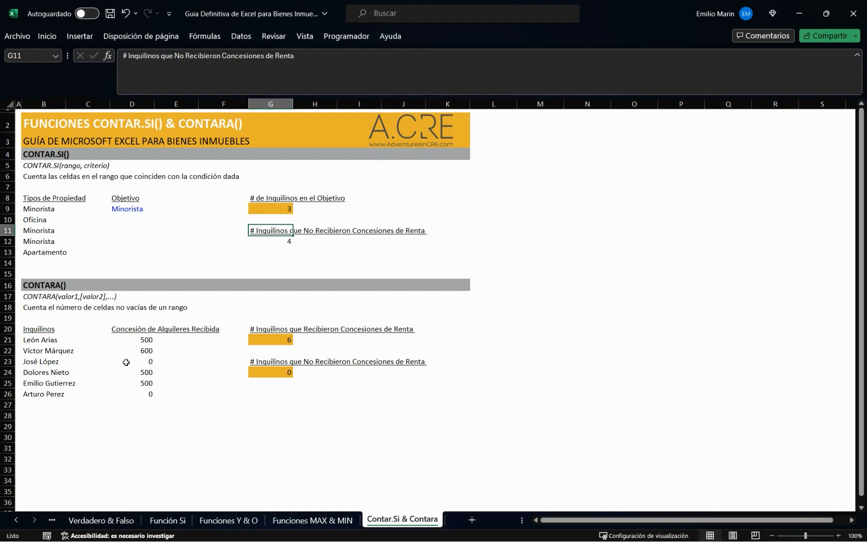
key(Down)
key(Down)
key(Down)
key(Down)
key(Down)
key(Down)
key(Down)
key(Down)
key(Down)
key(ctrl+c)
key(Up)
key(Up)
key(Up)
key(Up)
key(Up)
key(Up)
key(Up)
key(Up)
key(Up)
key(ctrl+v)
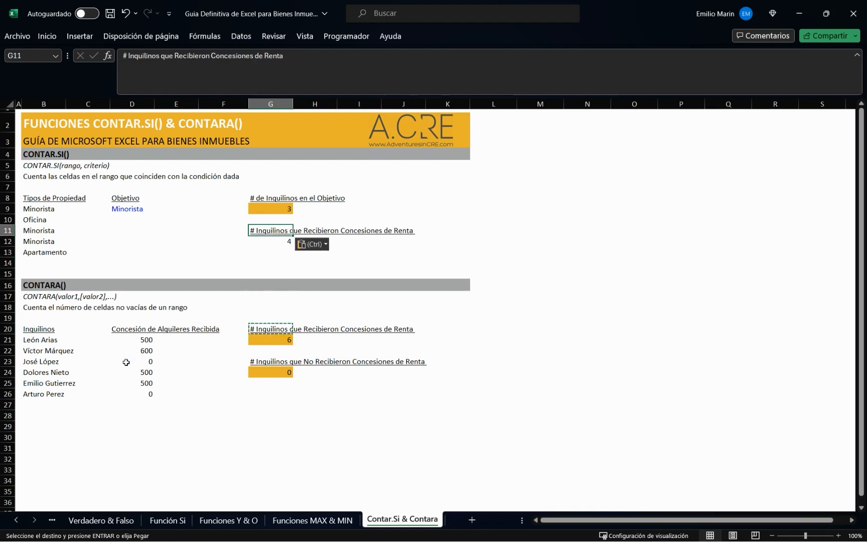
key(Down)
key(Down)
key(Escape)
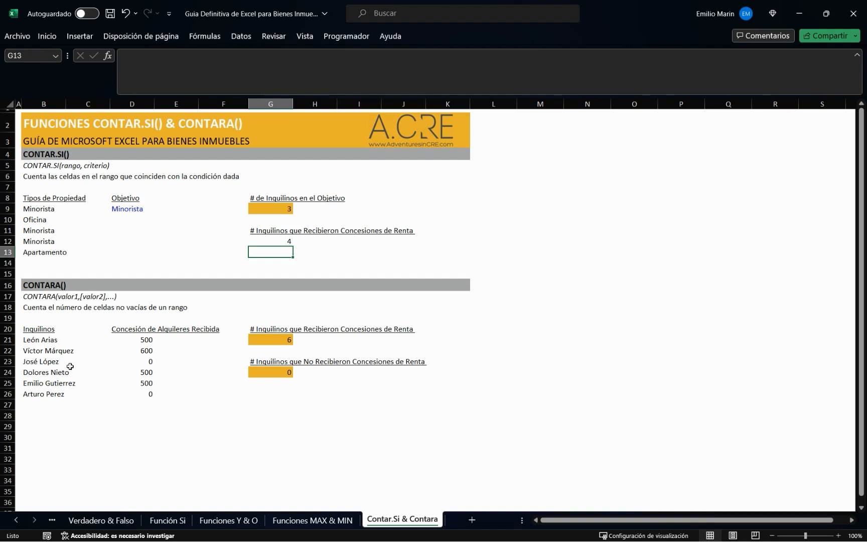
Review the CONTAR.SI and CONTARA section headings on the Contar.Si & Contara sheet.
click(50, 153)
click(48, 287)
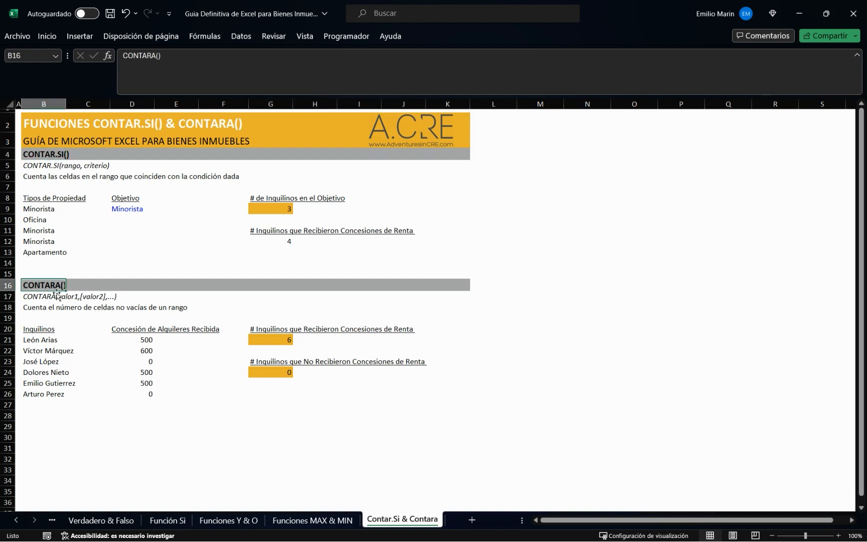
click(77, 335)
click(42, 411)
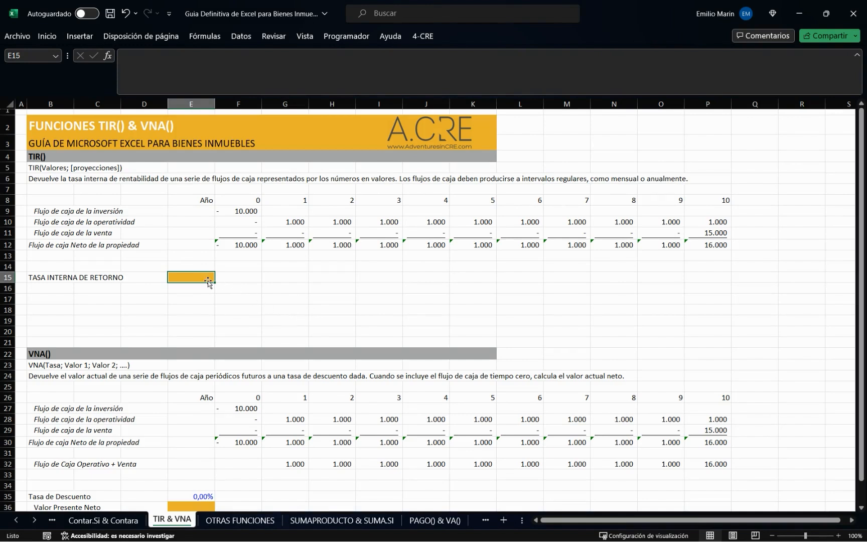
Review the TIR() and VNA() section headings and the TASA INTERNA DE RETORNO row on the TIR & VNA sheet.
click(39, 156)
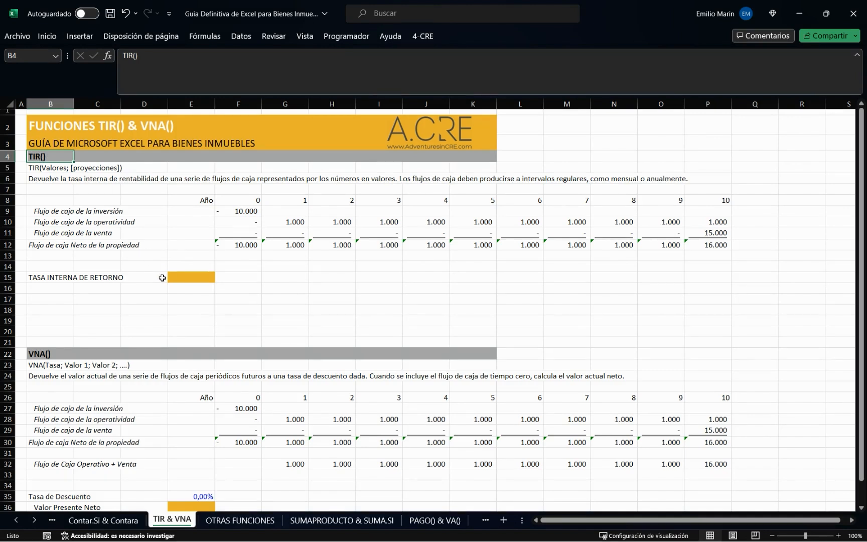
click(42, 354)
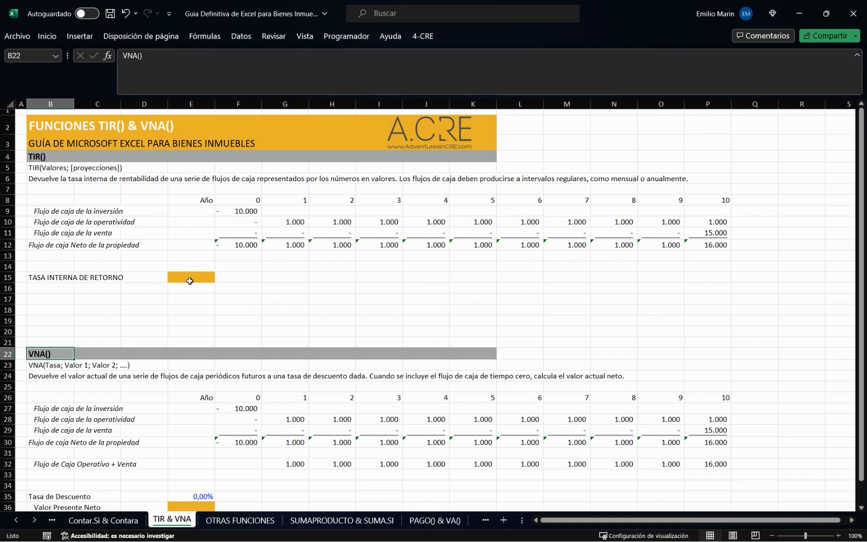
click(189, 281)
drag(38, 277, 166, 279)
click(201, 280)
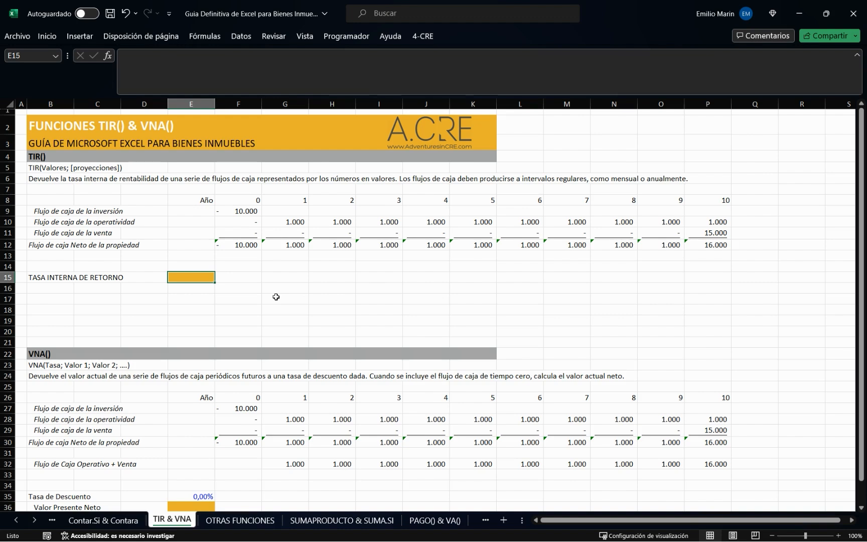
Try the example number 106 in E15 and F15, and clear both cells.
text(106)
key(Return)
key(Up)
key(BackSpace)
key(Right)
text(106)
key(Return)
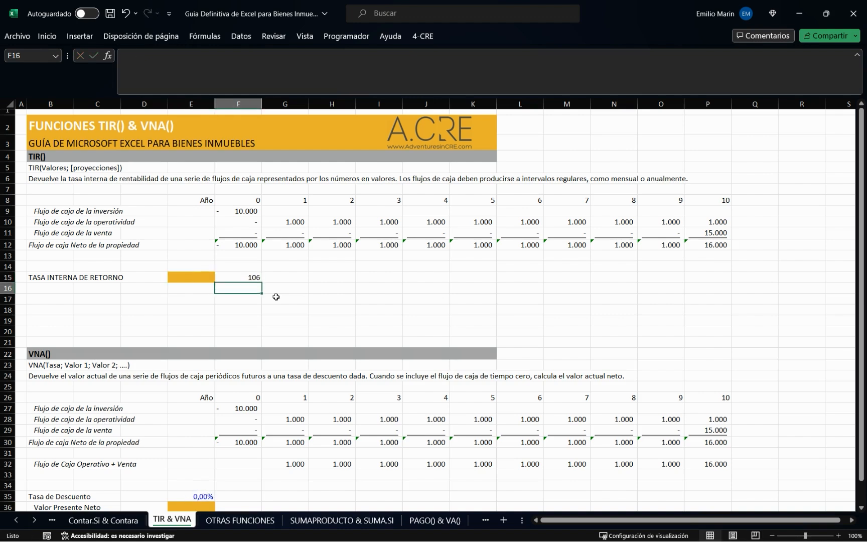
key(Up)
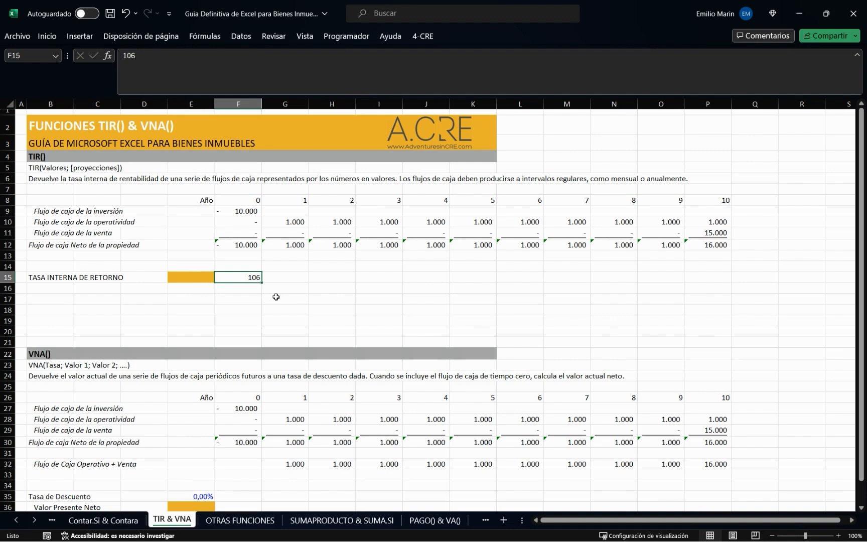
key(Delete)
key(Left)
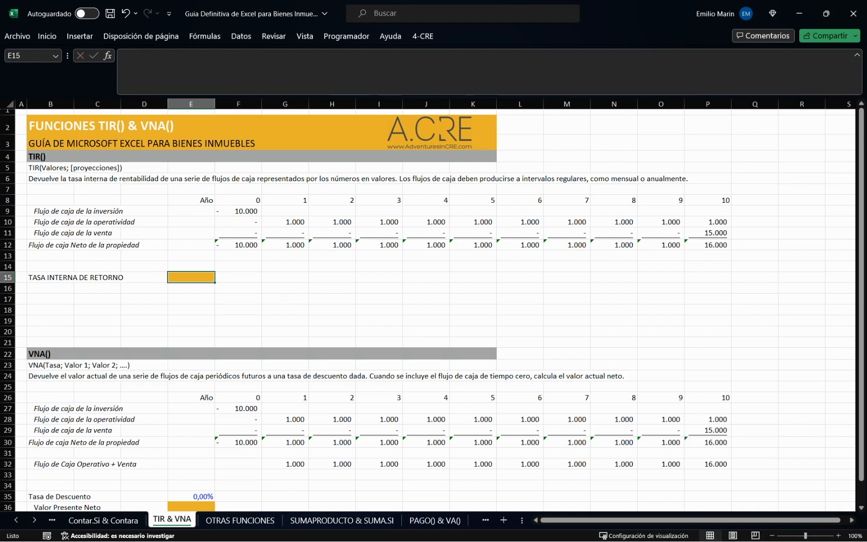
click(190, 287)
click(190, 277)
scroll(149, 285, down, 1)
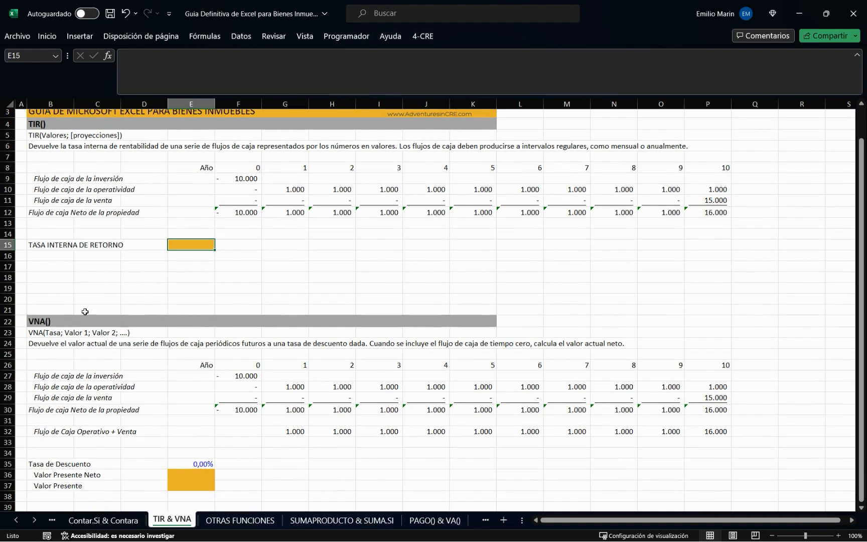
scroll(149, 334, up, 1)
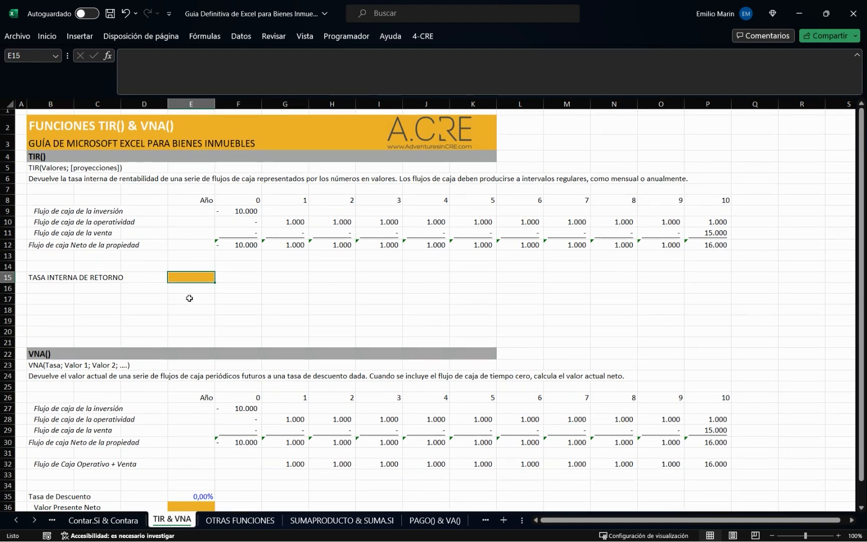
Calculate the internal rate of return in E15 with TIR over the property's net cash flows in F12:P12.
click(182, 296)
click(182, 277)
text(=)
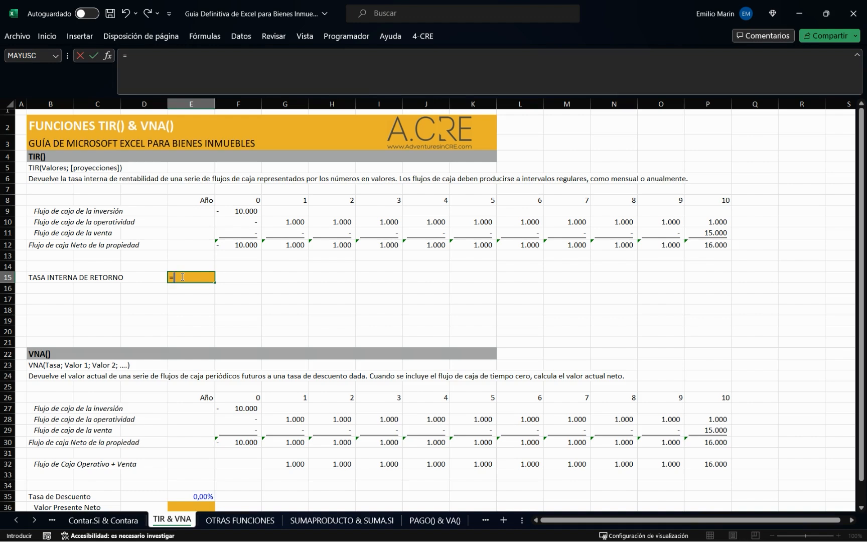
text(tir)
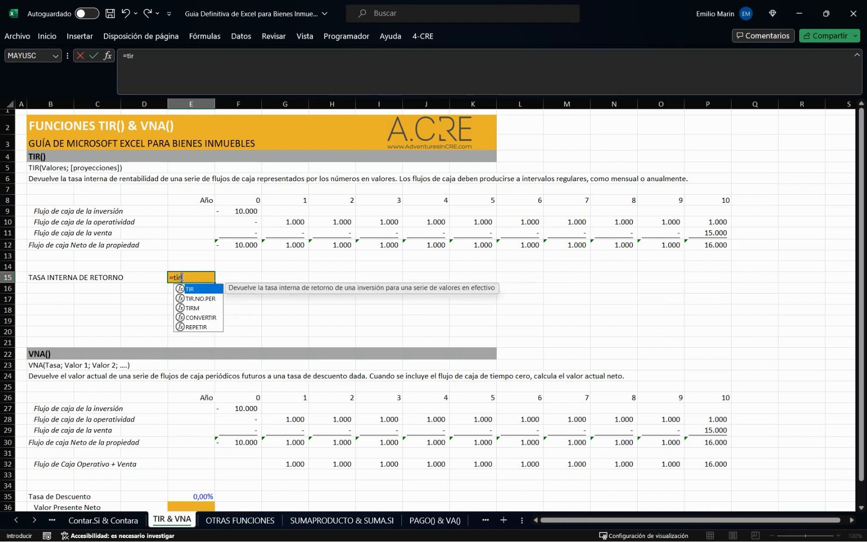
key(Tab)
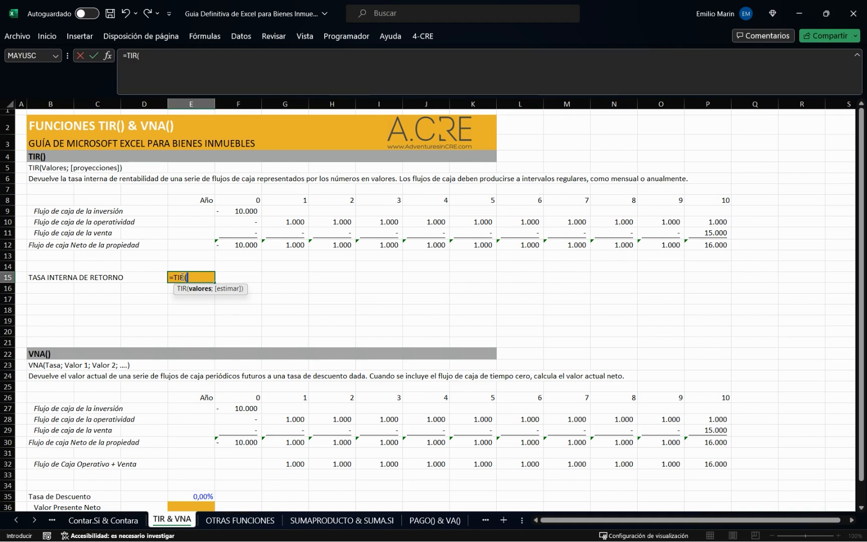
key(Up)
key(Up)
key(Up)
key(Right)
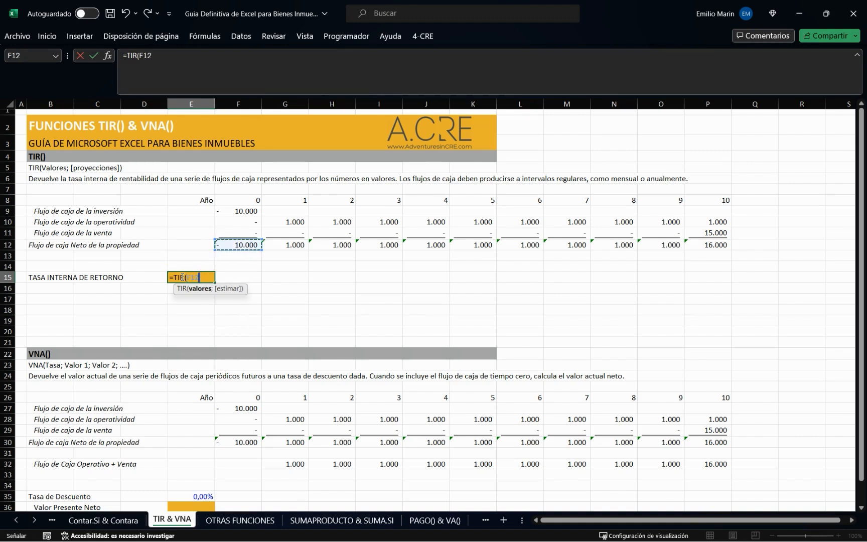
key(ctrl+shift+Right)
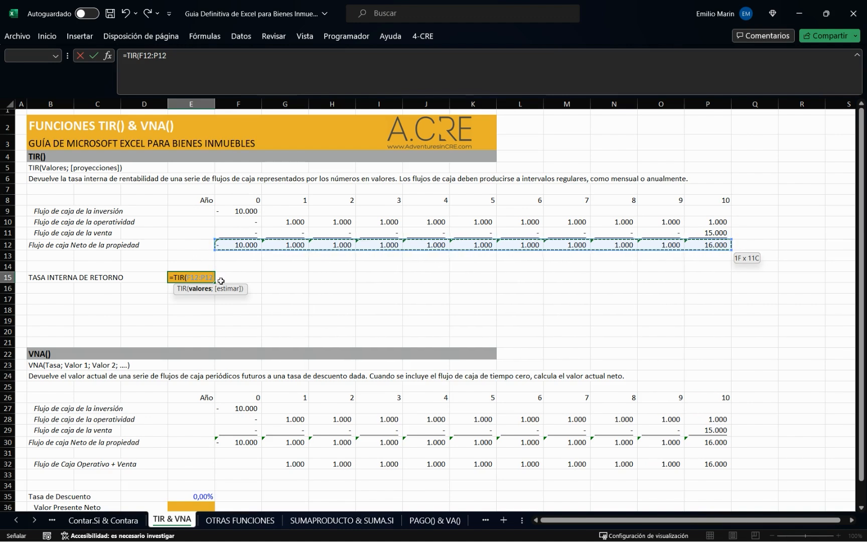
key(Return)
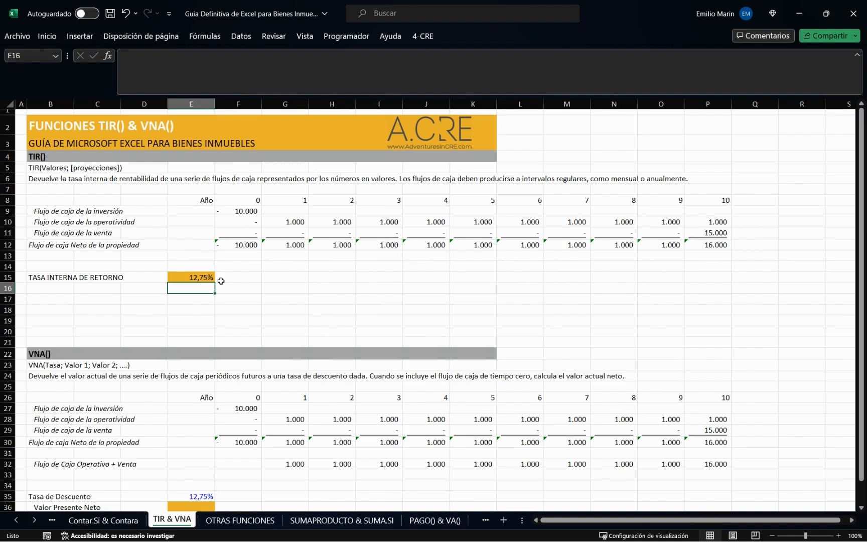
key(Up)
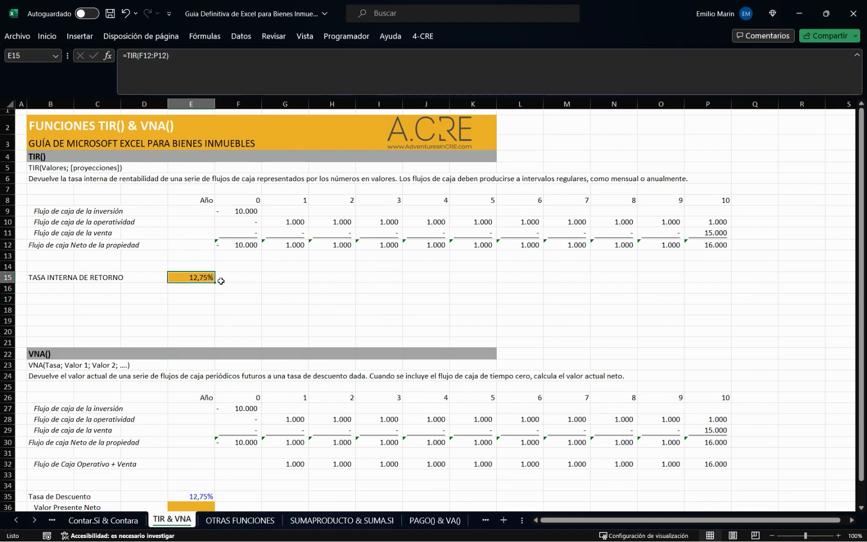
Review the Tasa de Descuento and present value cells of the VNA section alongside the internal rate of return in E15.
scroll(218, 280, down, 1)
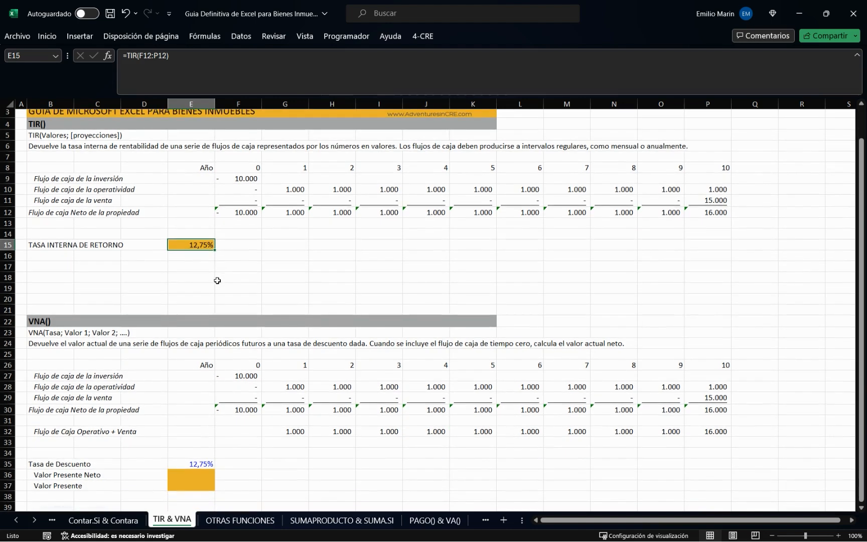
click(198, 473)
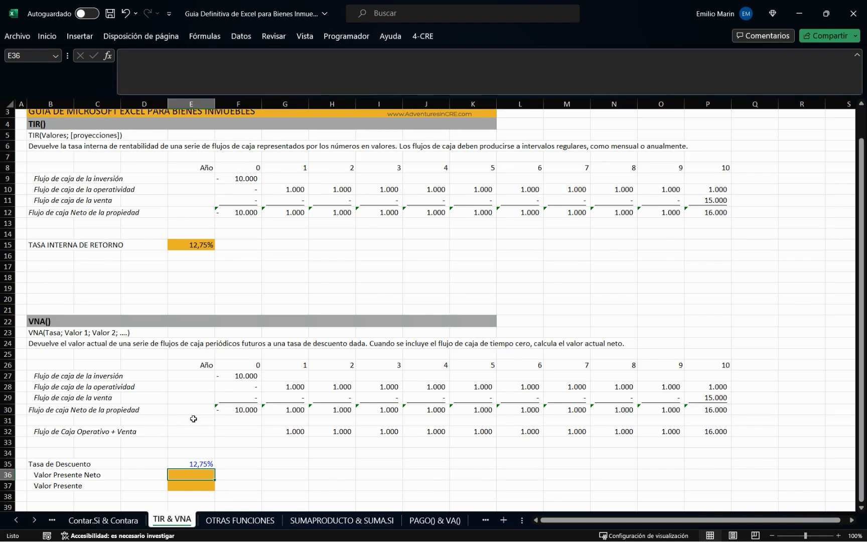
scroll(181, 422, down, 2)
scroll(172, 416, up, 1)
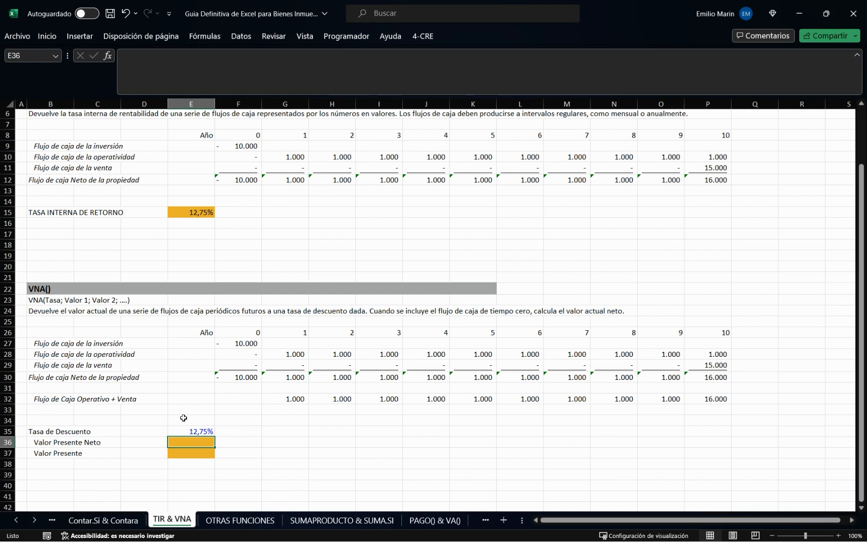
click(194, 210)
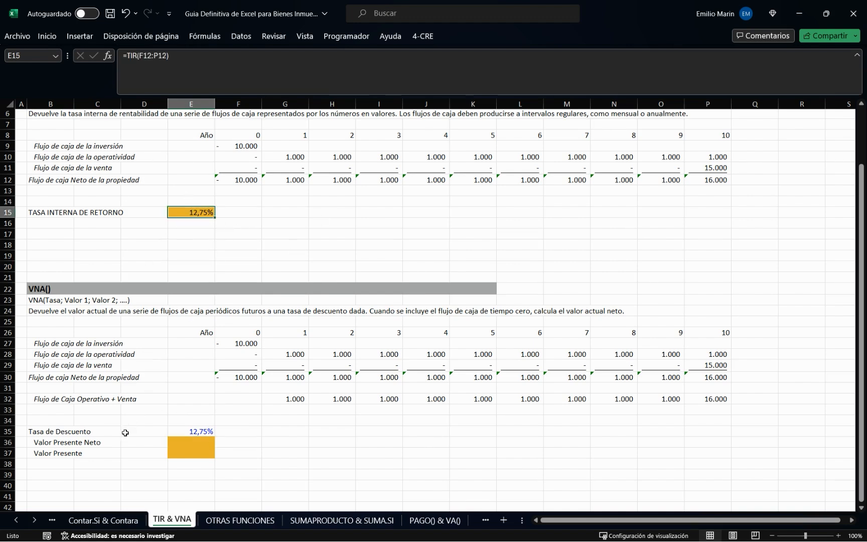
Calculate the Valor Presente Neto in E36 with VNA, using the discount rate in E35 and the net cash flows F30:P30.
click(193, 441)
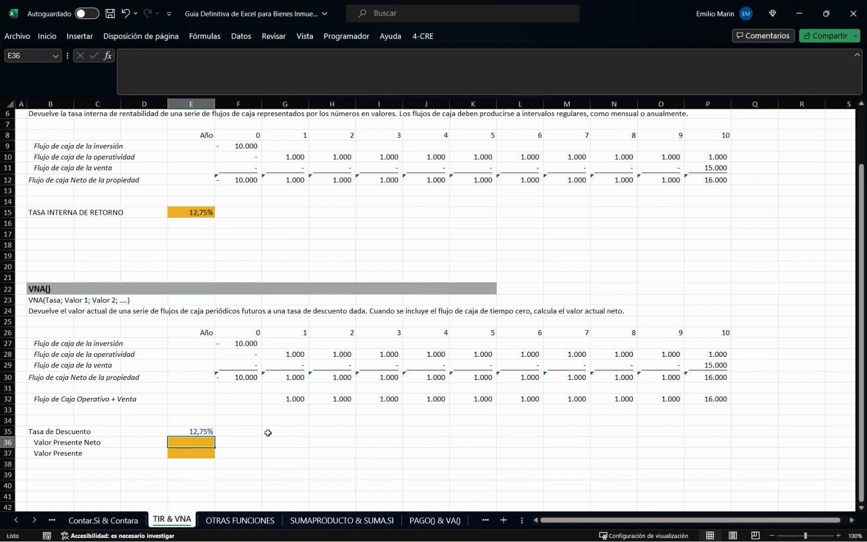
text(=)
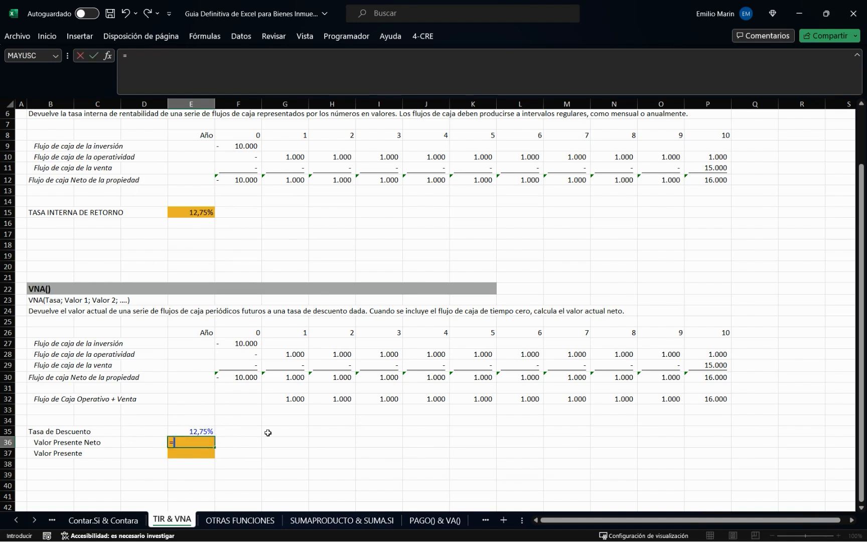
text(vna)
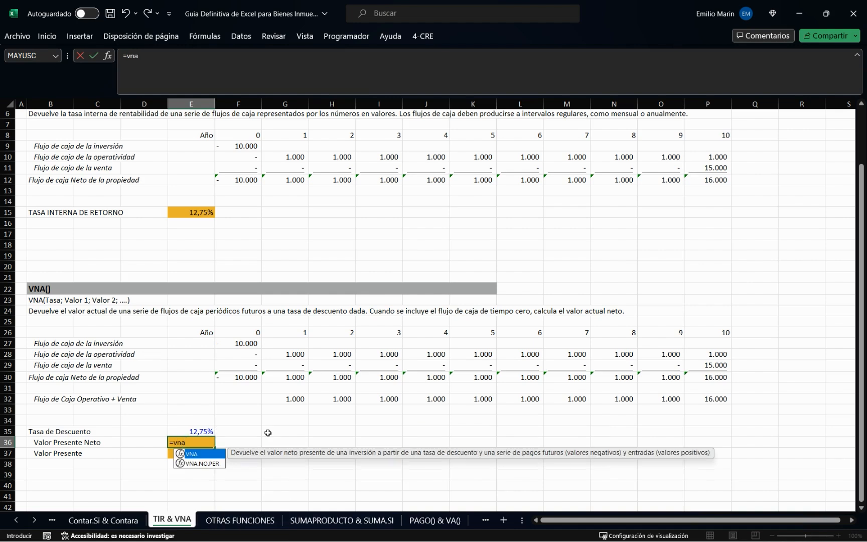
key(Tab)
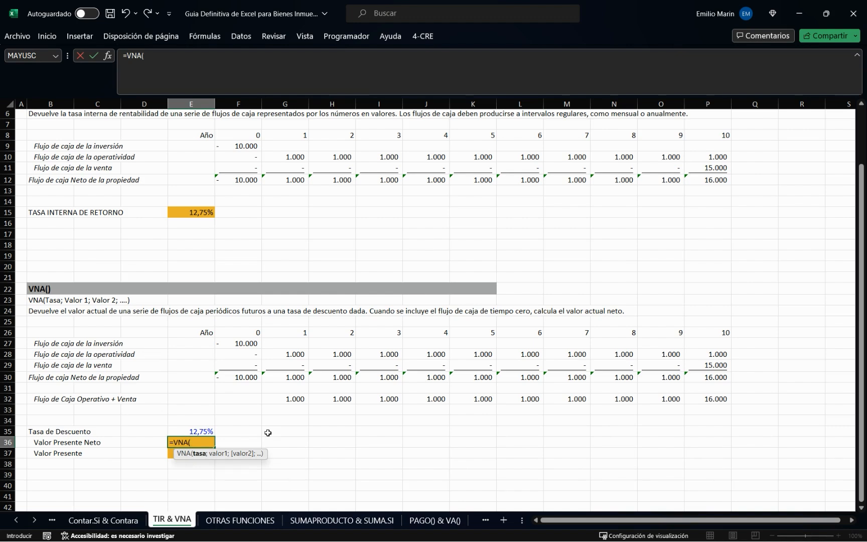
key(Up)
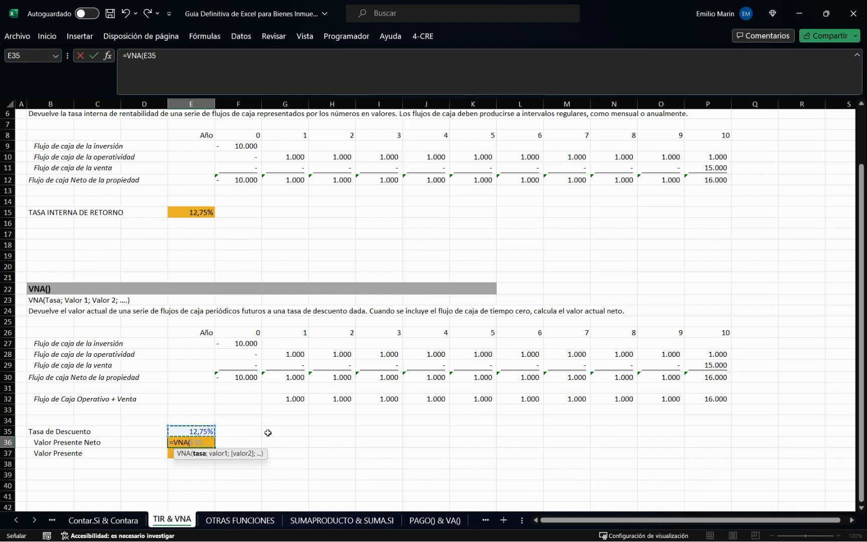
text(;)
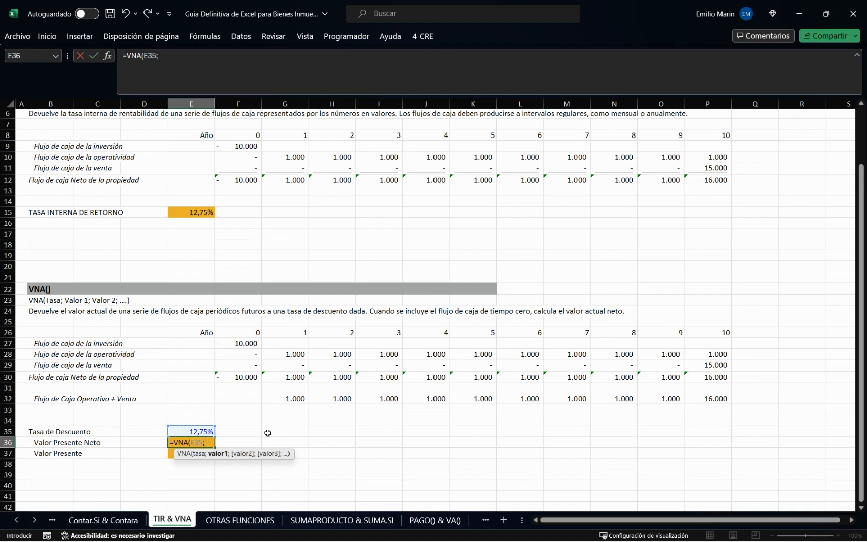
key(Up)
key(Up)
key(Up)
key(Up)
key(Up)
key(Right)
key(Up)
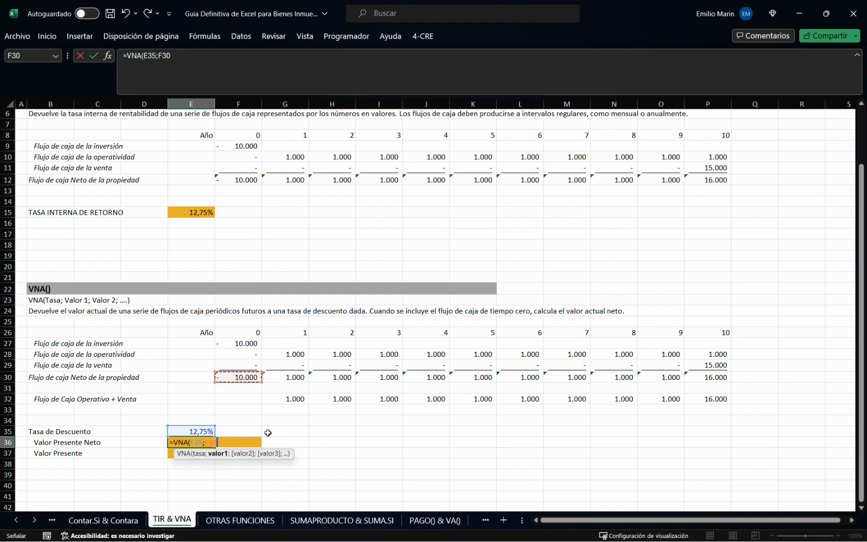
key(ctrl+shift+Right)
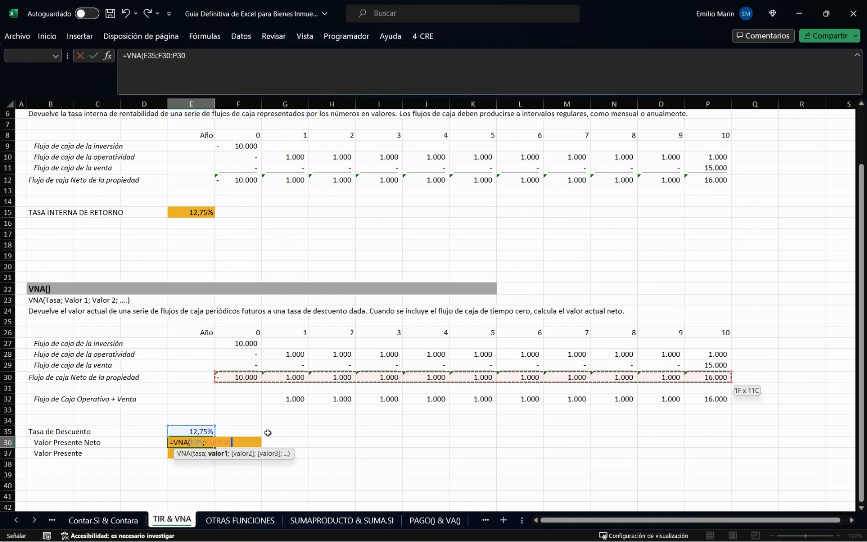
key(Return)
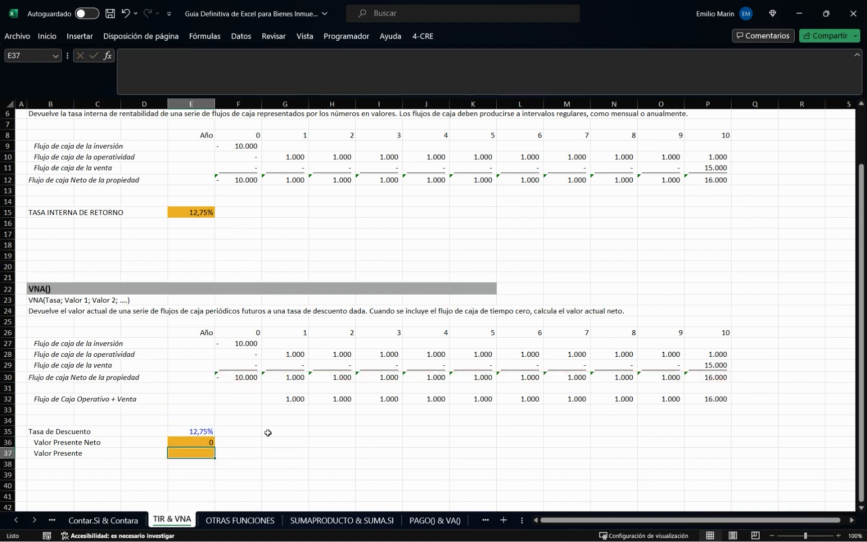
key(Up)
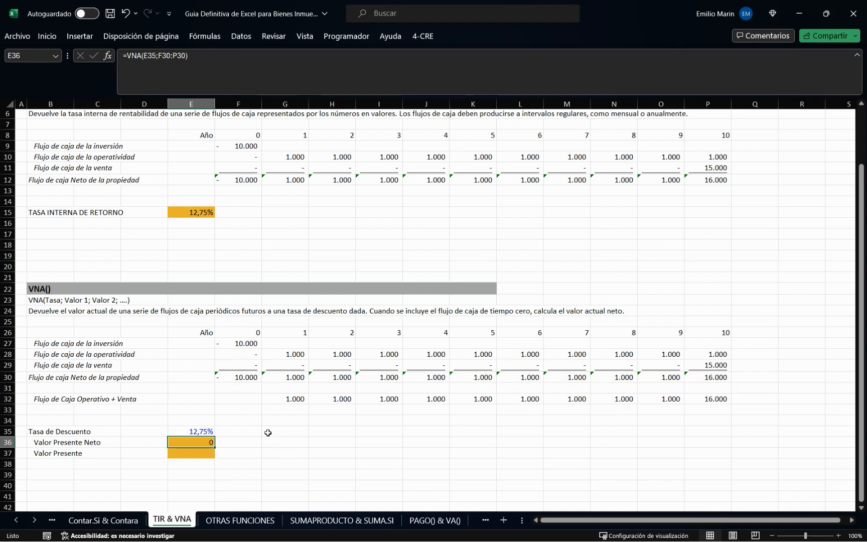
key(Up)
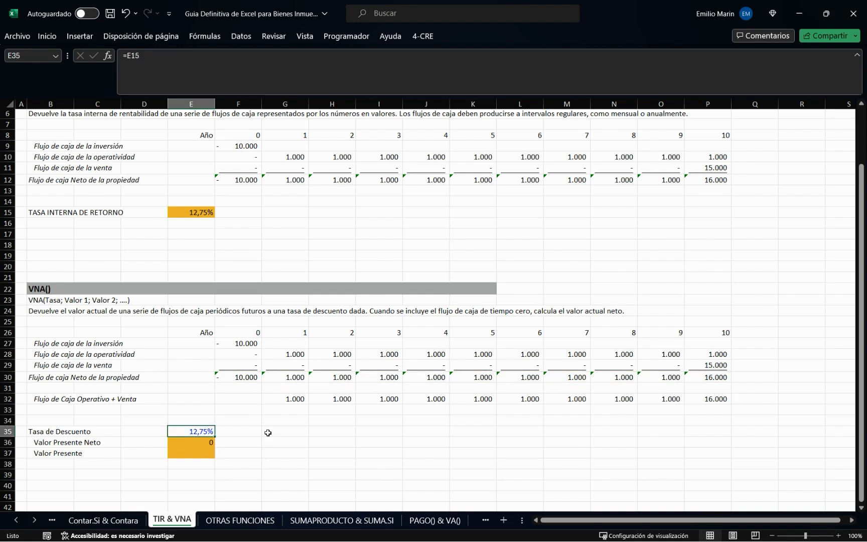
key(Down)
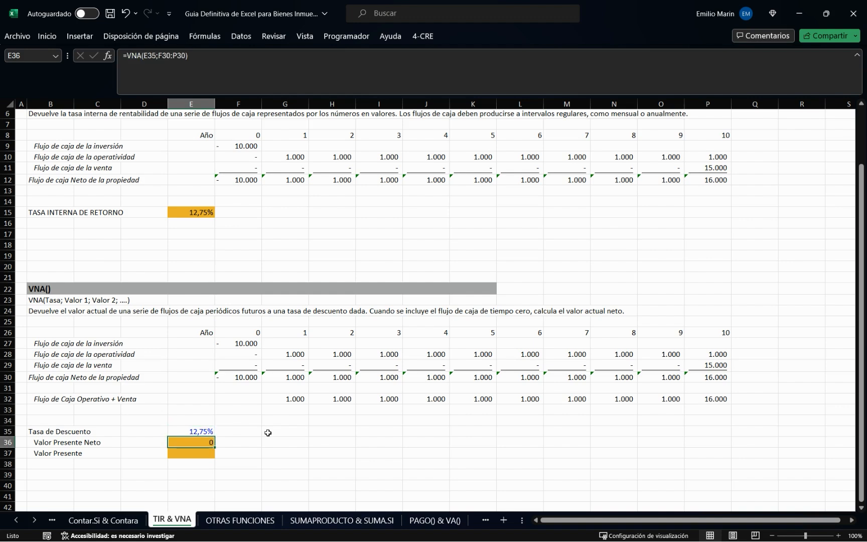
Calculate the Valor Presente in E37 with VNA, using the discount rate in E35 and the operating plus sale cash flows G32:P32.
key(Down)
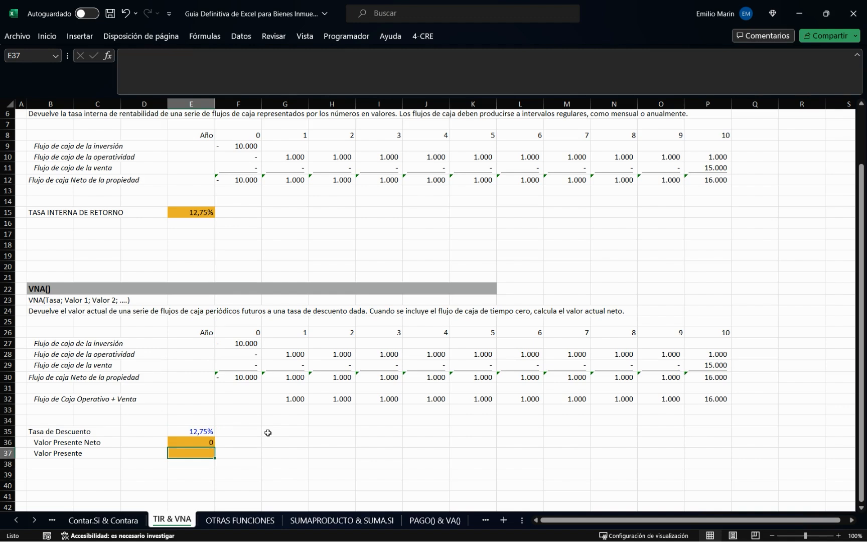
text(=)
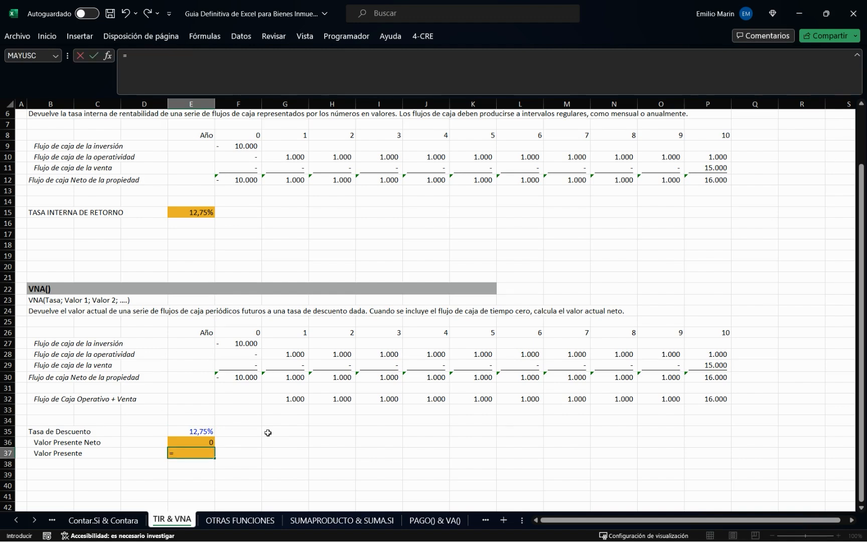
text(vn)
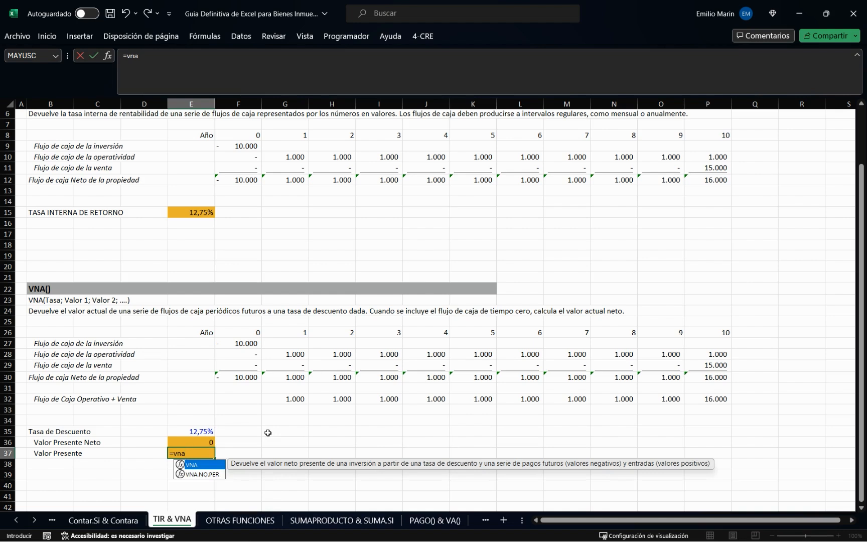
text(a)
key(Tab)
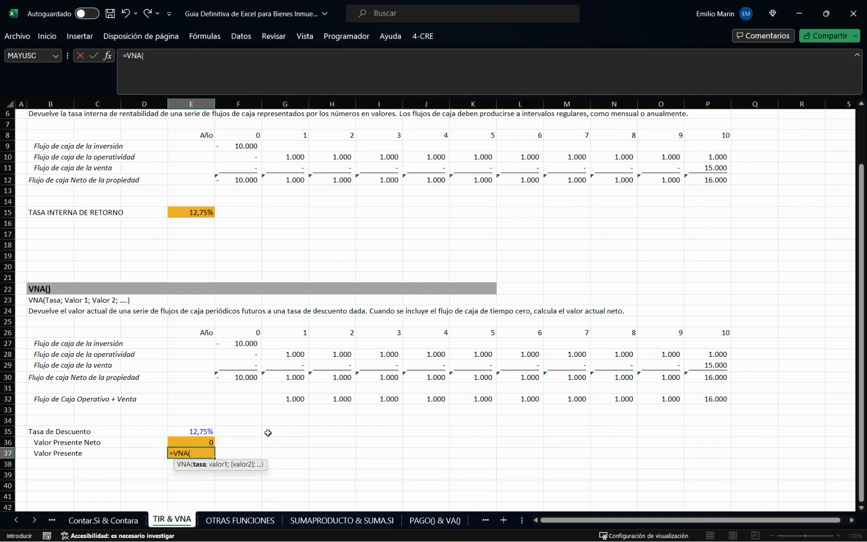
key(Up)
key(Up)
text(;)
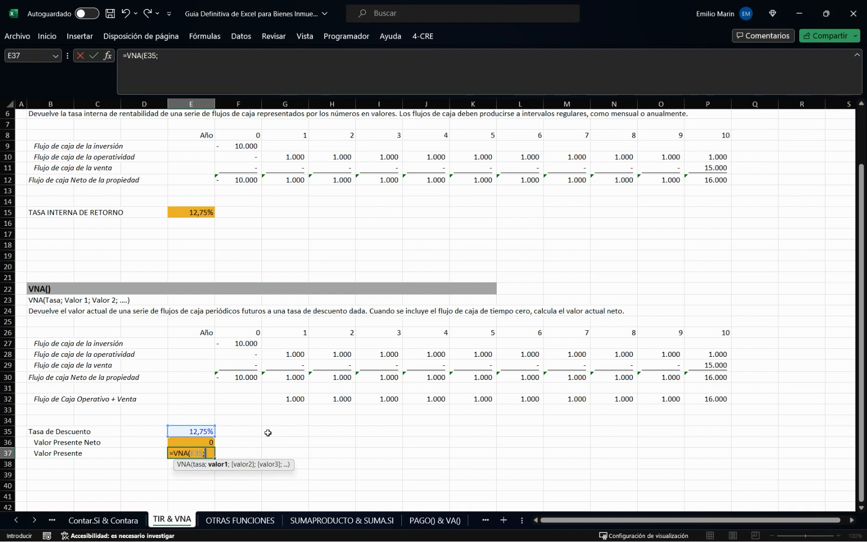
key(Up)
key(Up)
key(Up)
key(Up)
key(Up)
key(Right)
key(Right)
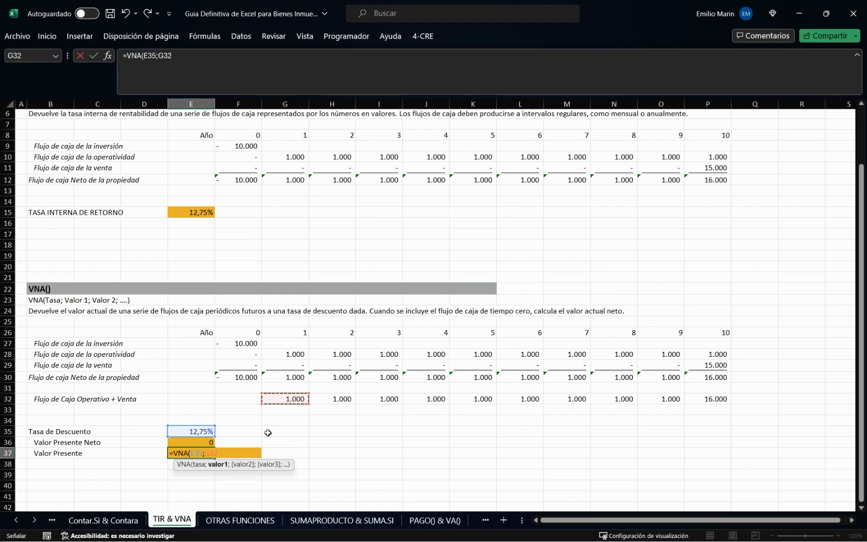
key(ctrl+shift+Down)
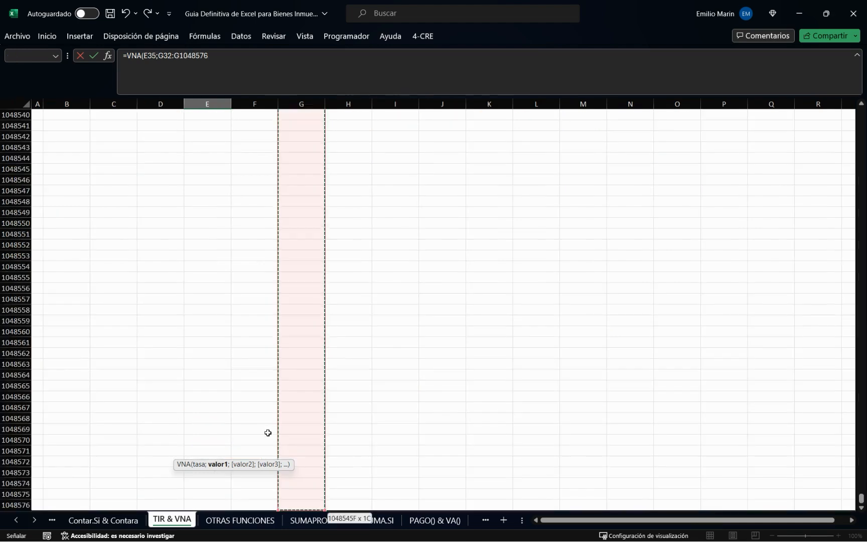
key(ctrl+shift+Up)
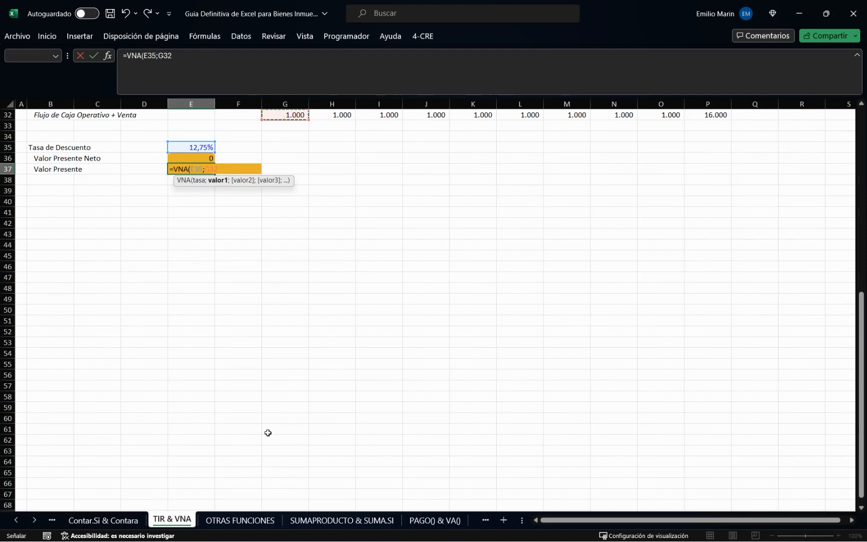
key(ctrl+shift+Right)
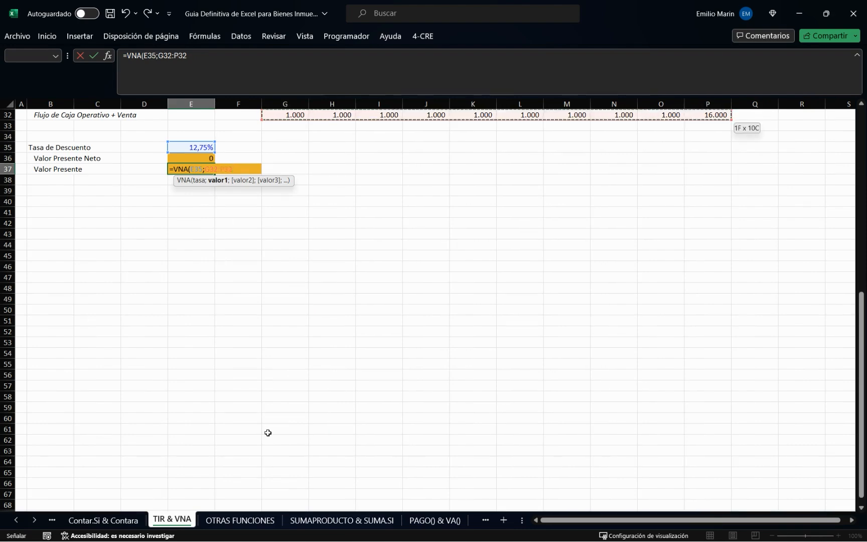
key(Return)
scroll(268, 433, up, 4)
click(203, 298)
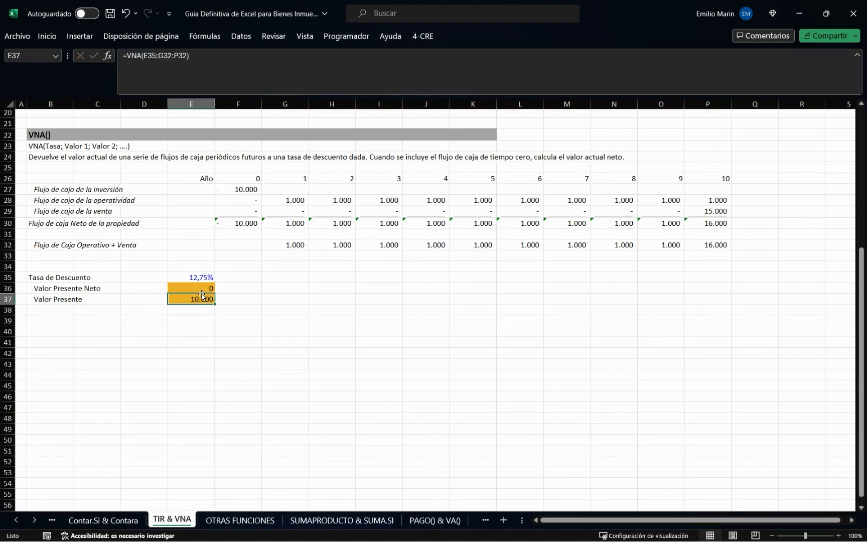
Review the Valor Presente in E37 against the discount rate in E35, the initial outlay in F30 and the cash flows in G32:P32.
click(199, 276)
click(199, 299)
scroll(199, 307, up, 2)
click(240, 287)
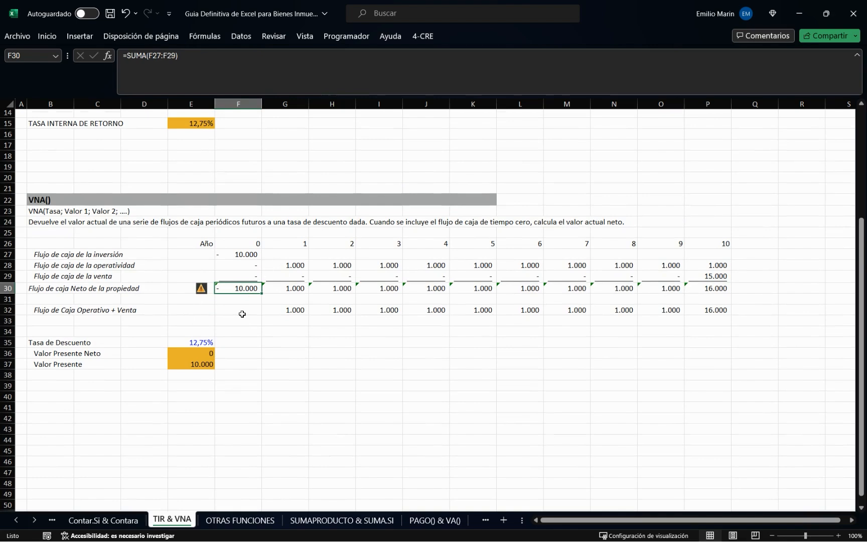
drag(284, 310, 718, 310)
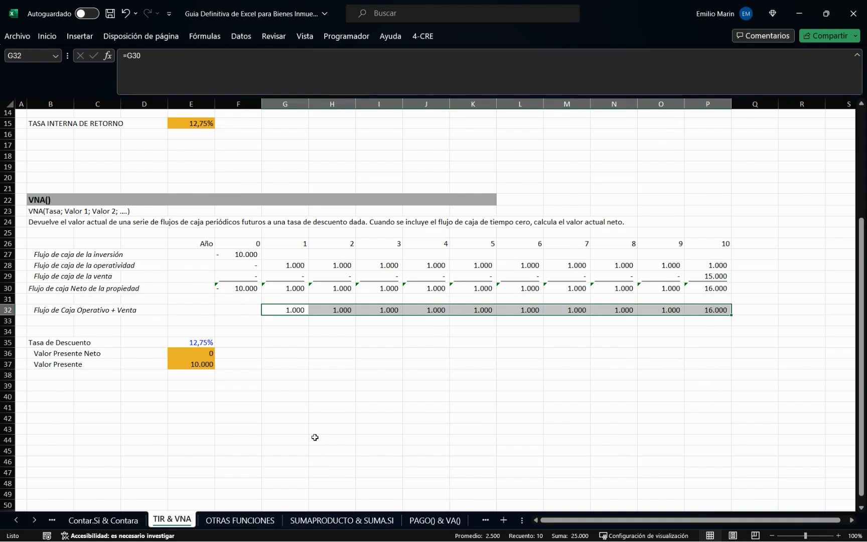
click(206, 344)
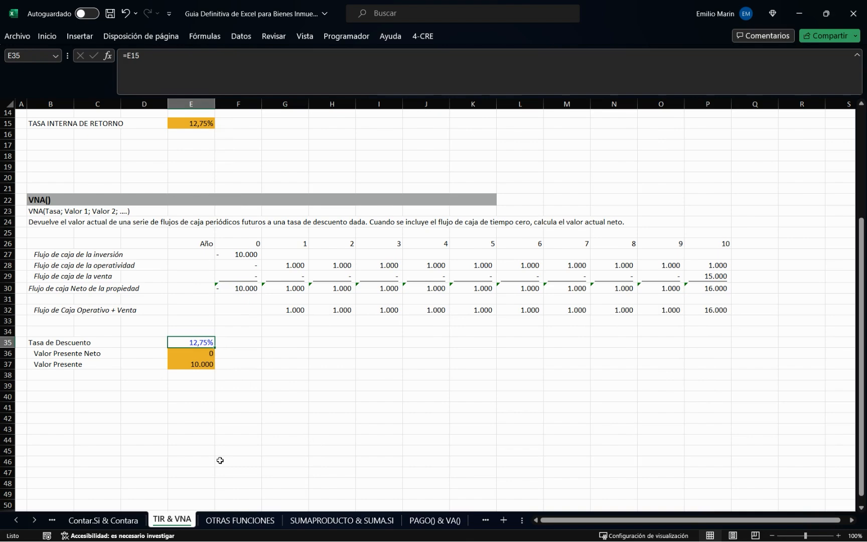
click(198, 366)
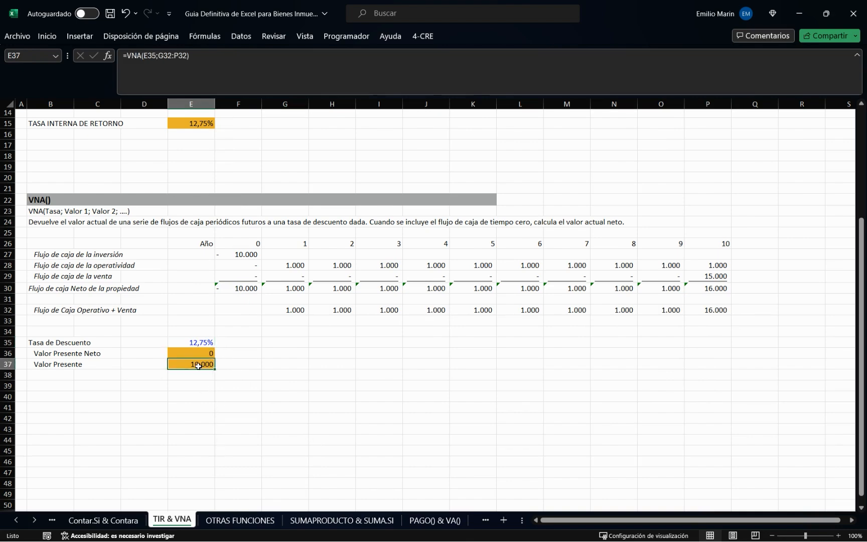
scroll(201, 423, up, 1)
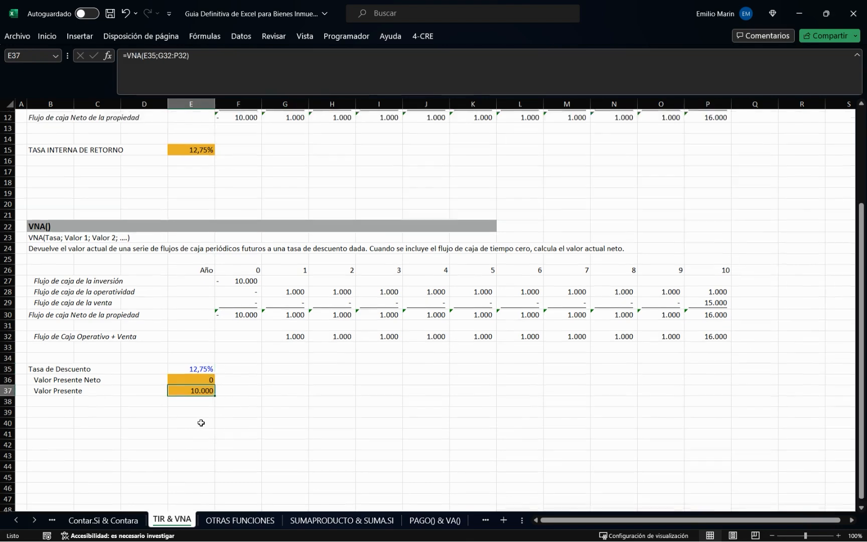
scroll(201, 423, up, 2)
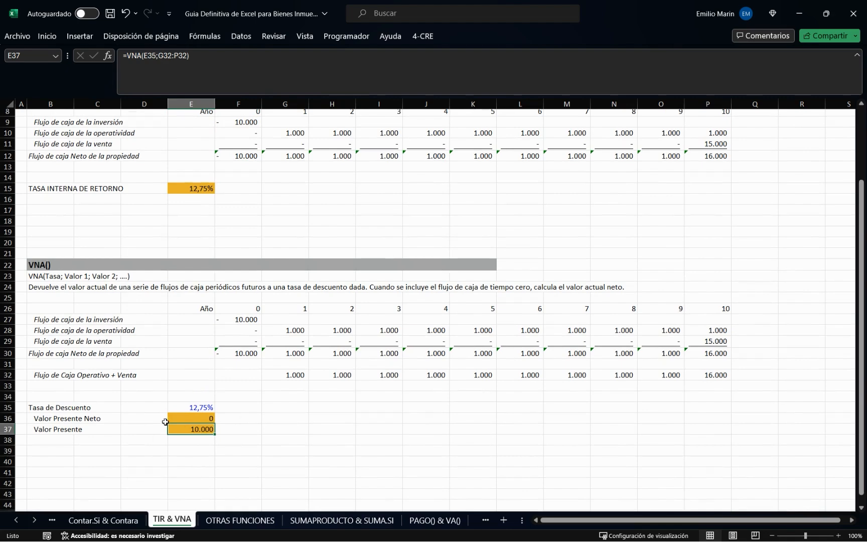
drag(287, 376, 722, 375)
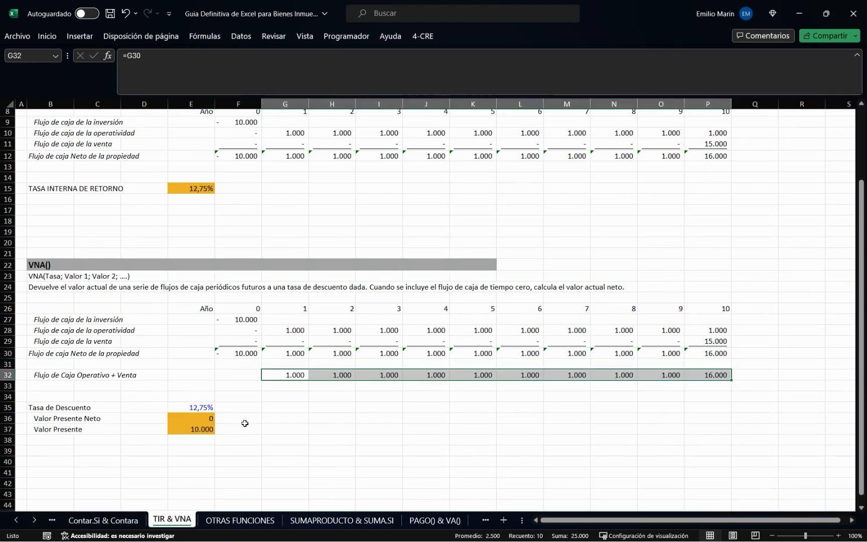
click(189, 437)
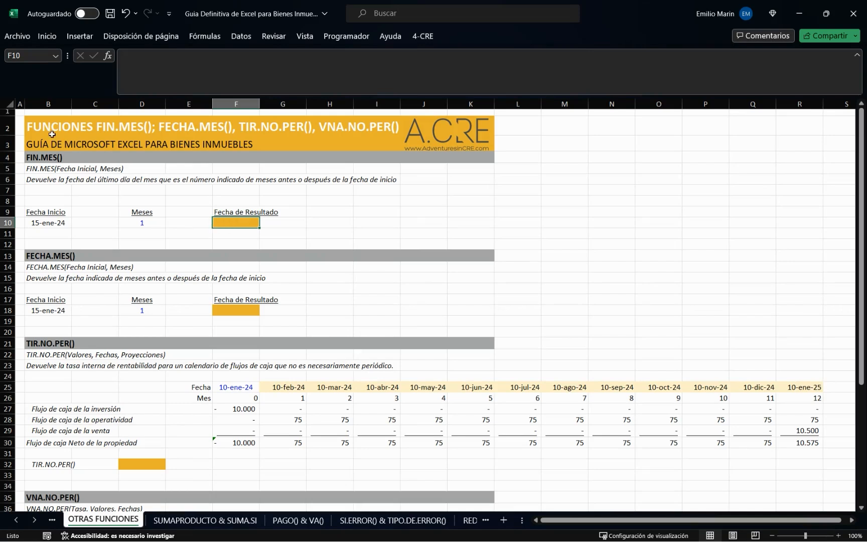
Review the OTRAS FUNCIONES sheet's title and sections, including the FIN.MES() syntax, description, start date and result cell.
click(36, 125)
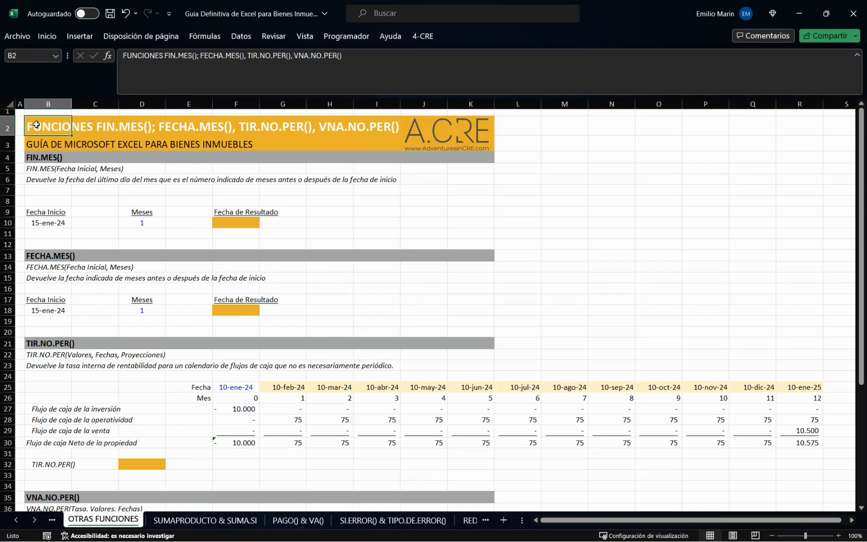
click(40, 223)
click(219, 222)
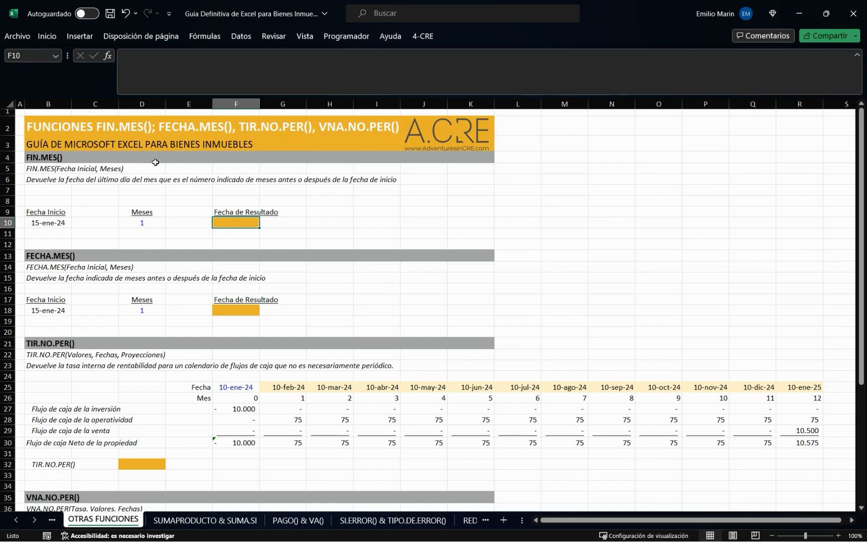
click(52, 172)
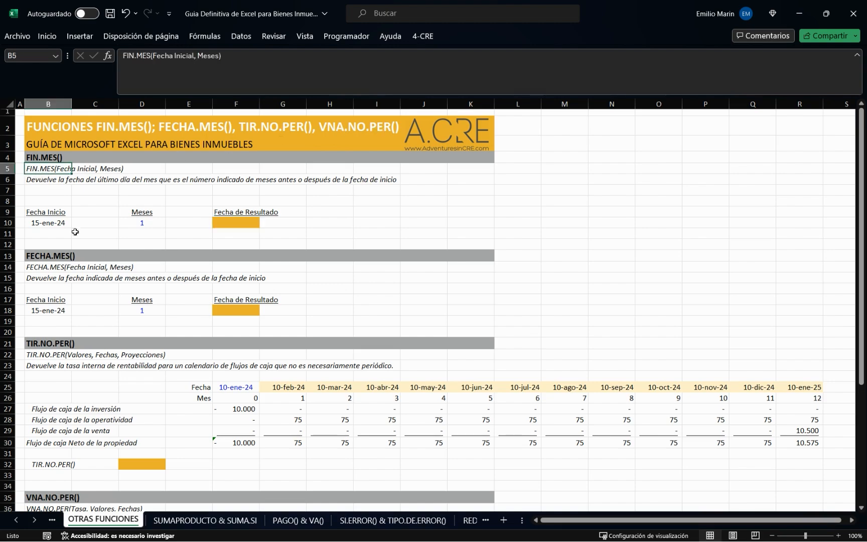
scroll(76, 279, down, 6)
scroll(76, 279, up, 6)
click(246, 225)
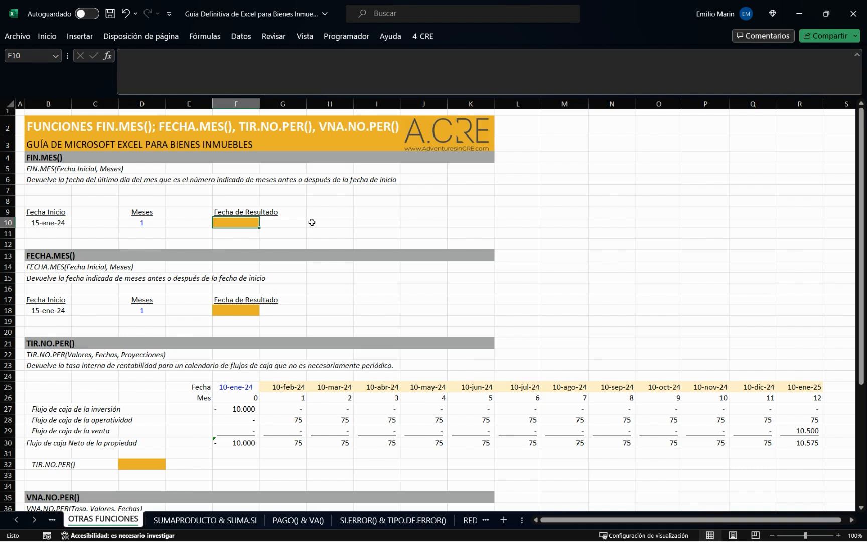
click(42, 158)
click(42, 180)
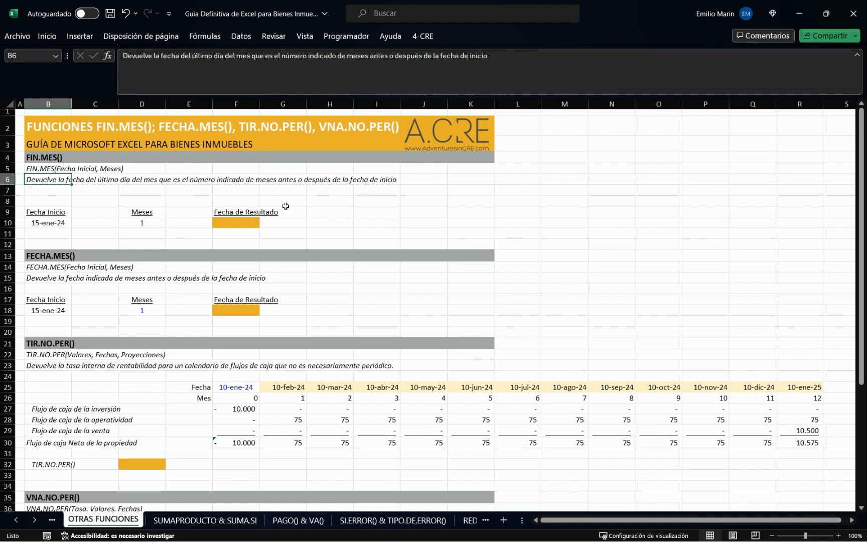
Review the FIN.MES() example's start date in B10, months in D10 and result cell F10.
click(234, 225)
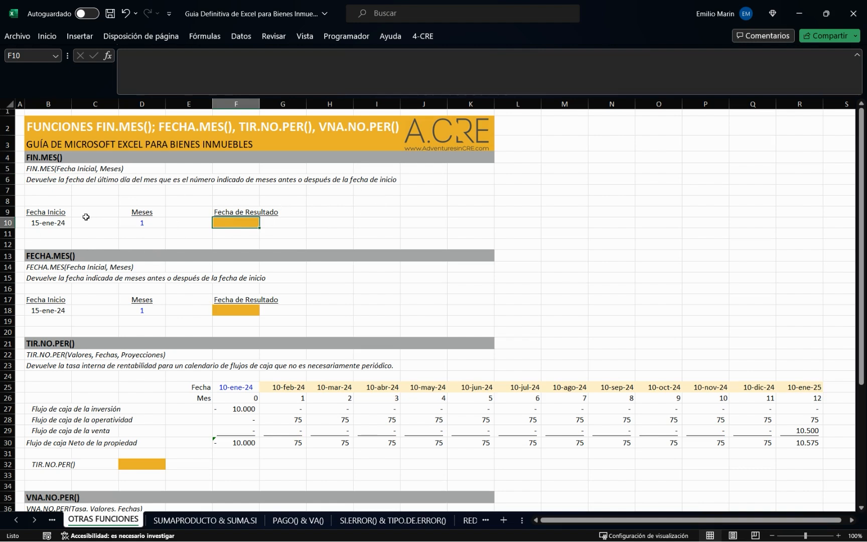
click(56, 223)
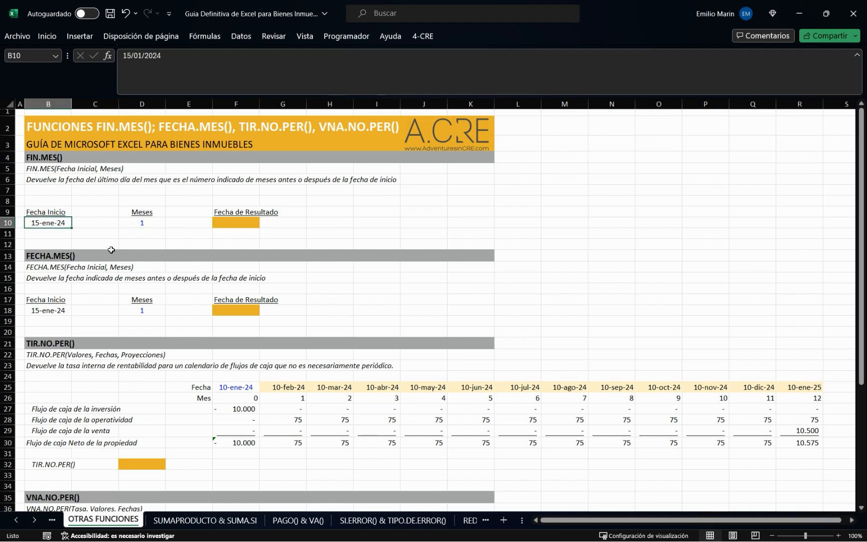
click(145, 224)
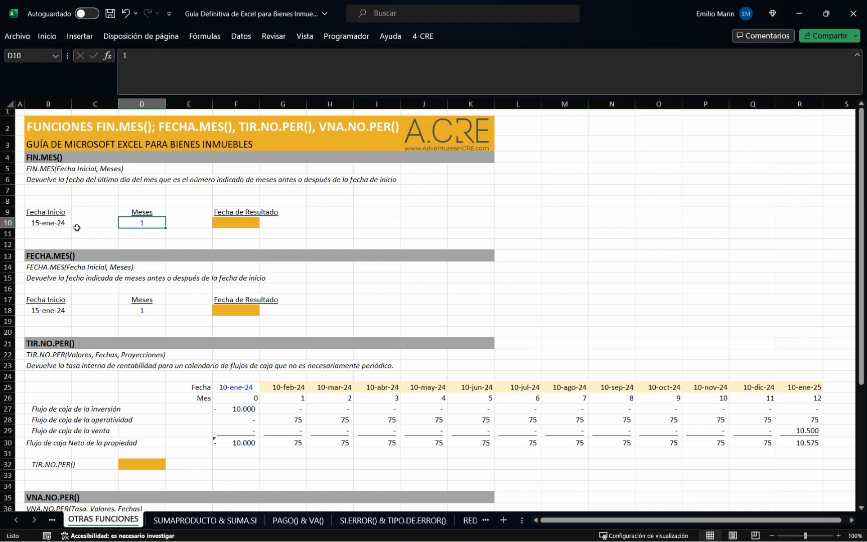
click(235, 225)
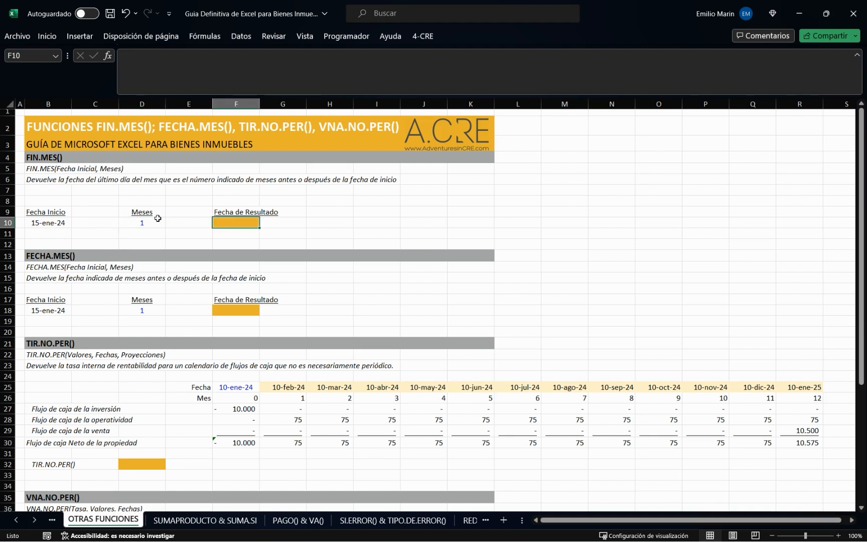
click(47, 224)
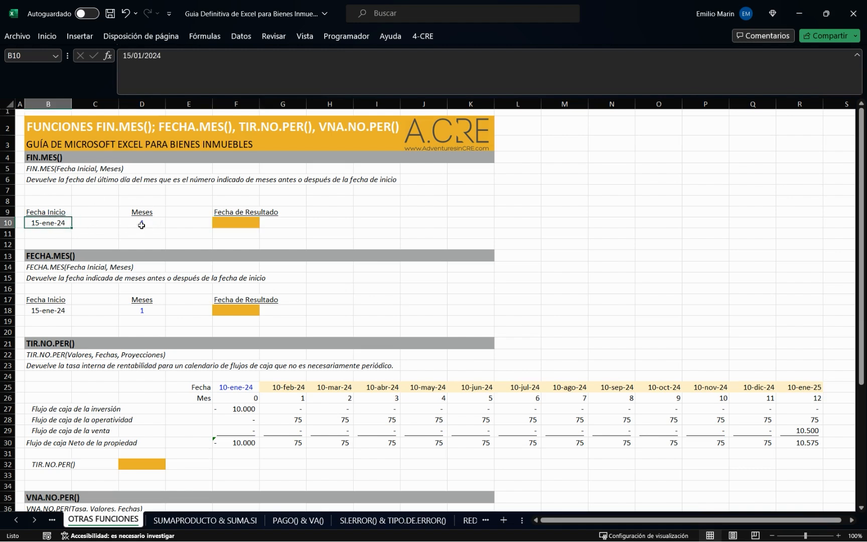
click(148, 224)
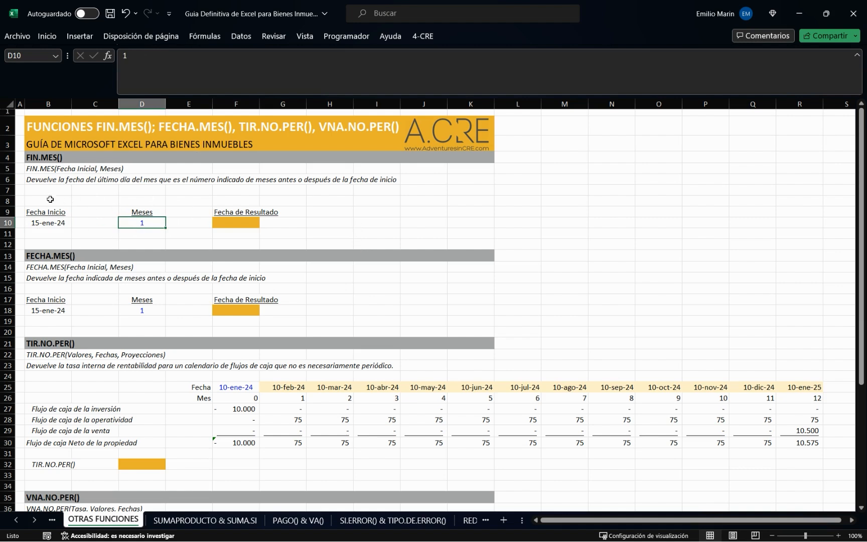
click(38, 221)
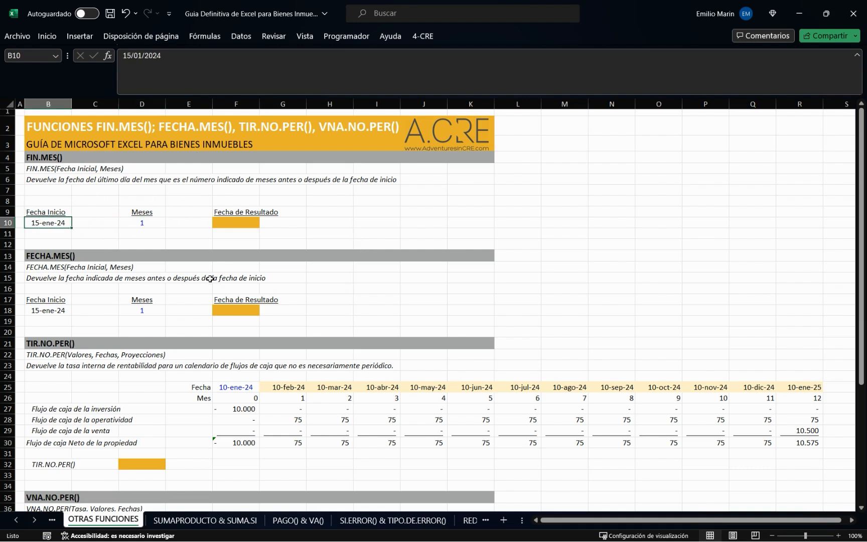
Calculate the Fecha de Resultado in F10 with FIN.MES, using the start date in B10 and the months in D10.
click(237, 225)
text(=)
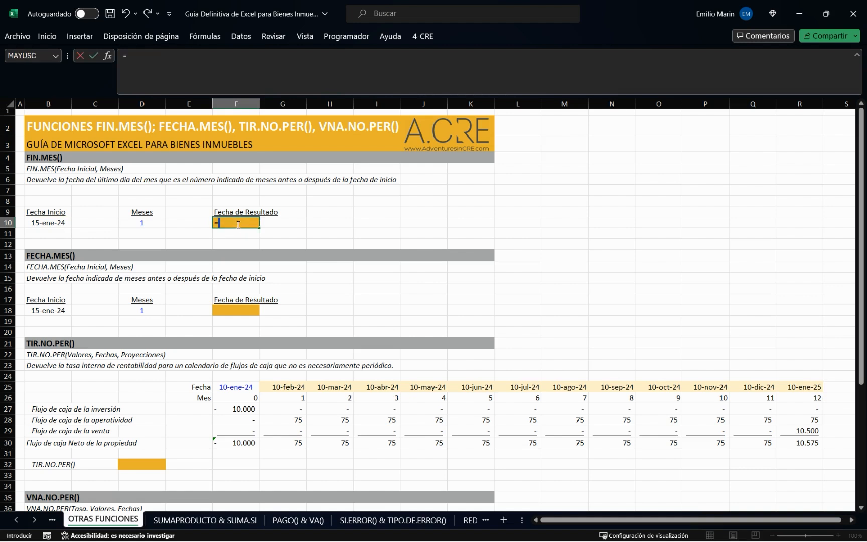
text(fin)
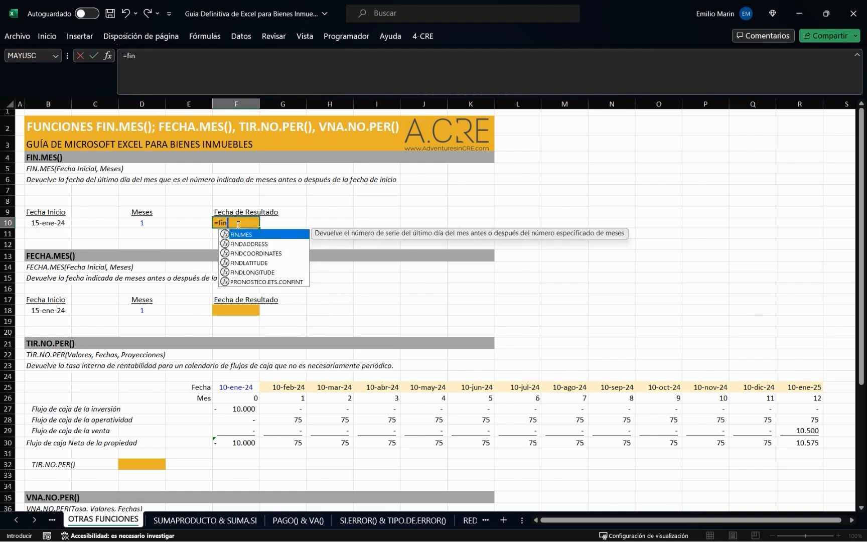
key(Tab)
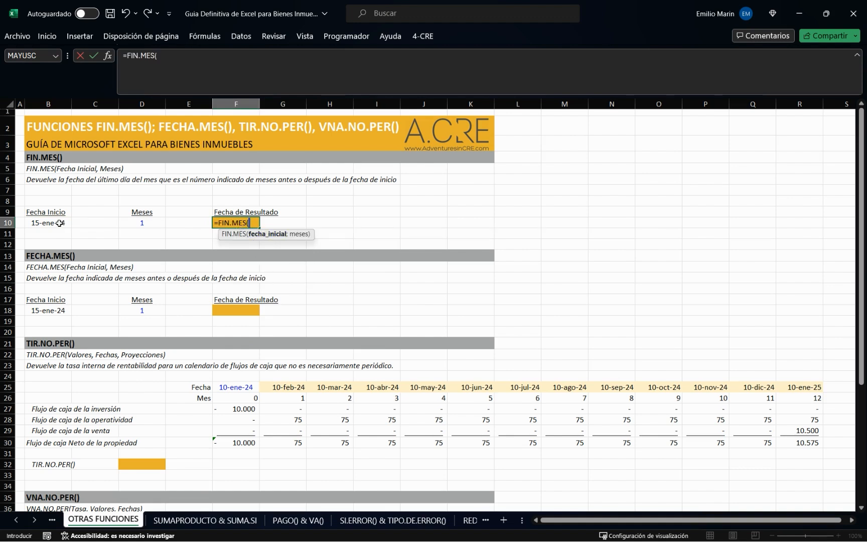
key(Left)
key(Left)
key(Left)
key(Left)
text(;)
key(Left)
key(Left)
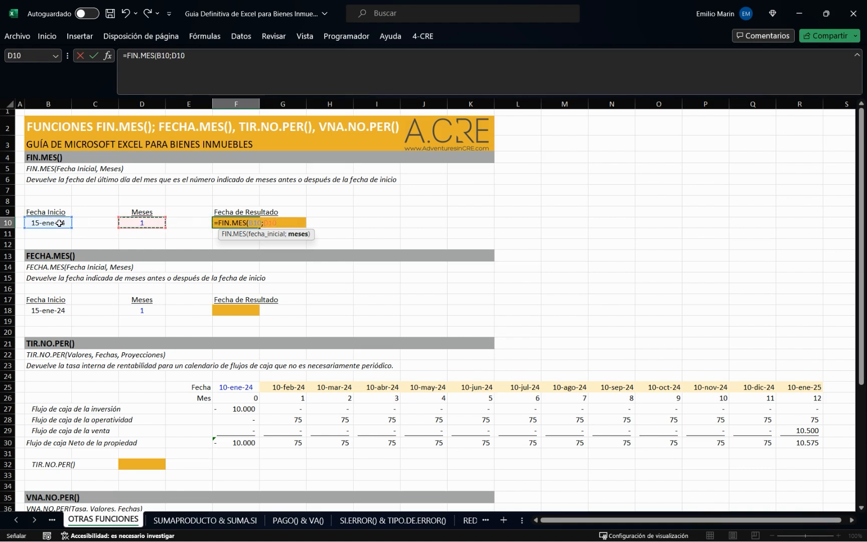
key(BackSpace)
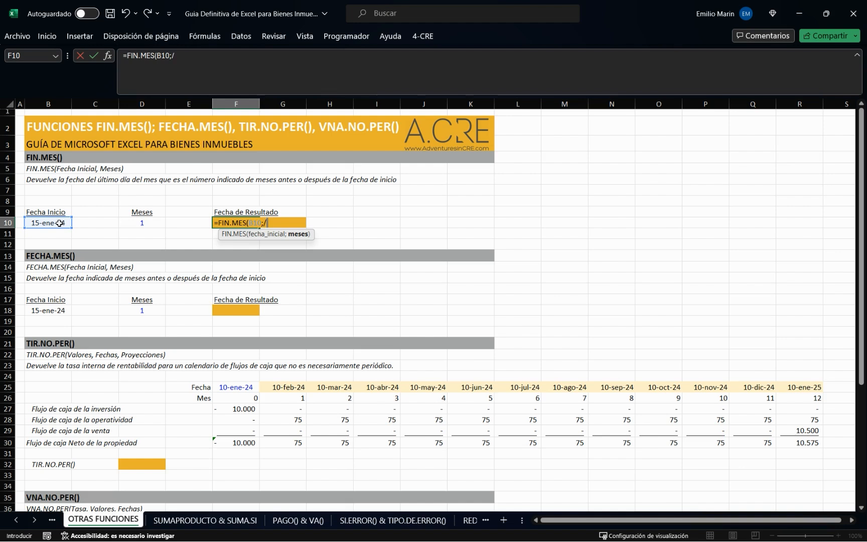
click(154, 224)
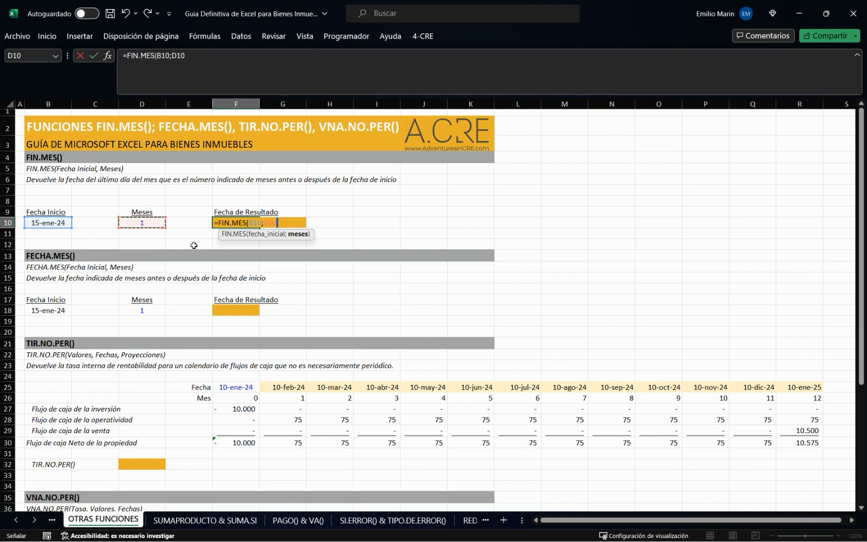
text())
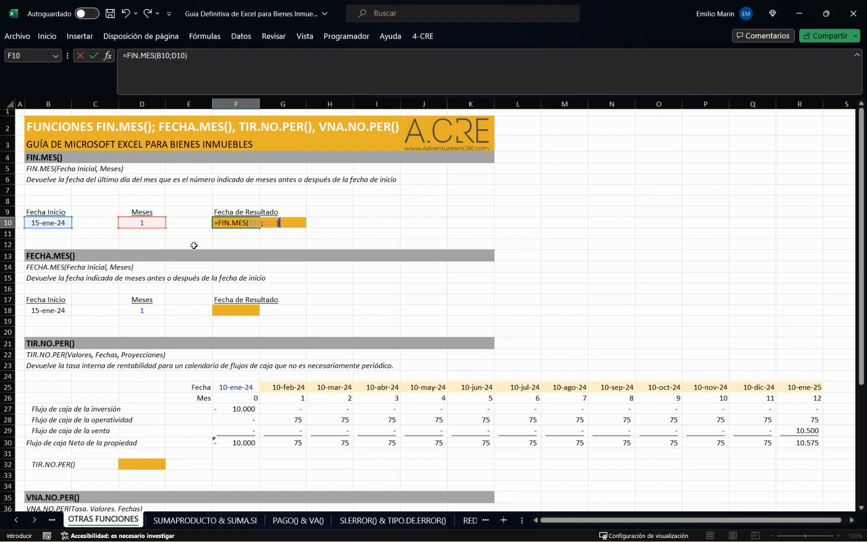
key(Return)
key(Up)
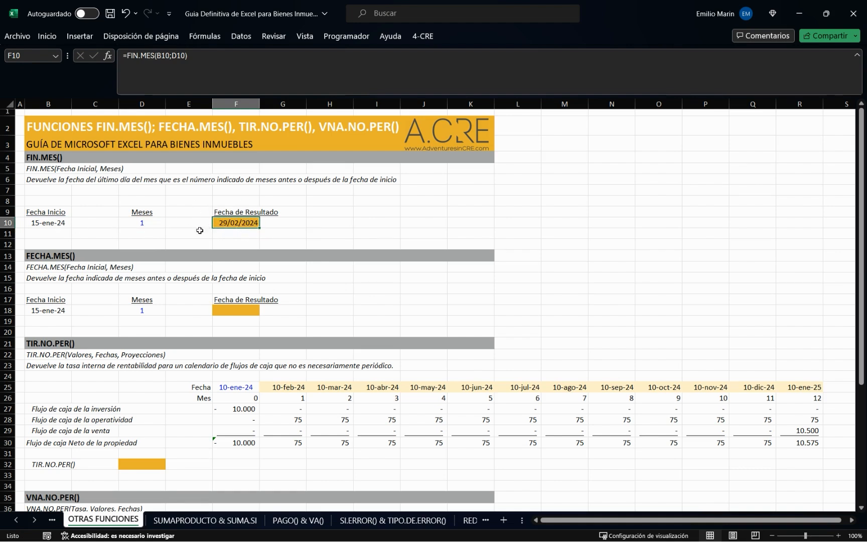
Set the FIN.MES() example's months in D10 to 2 and check the formula result in F10.
click(146, 224)
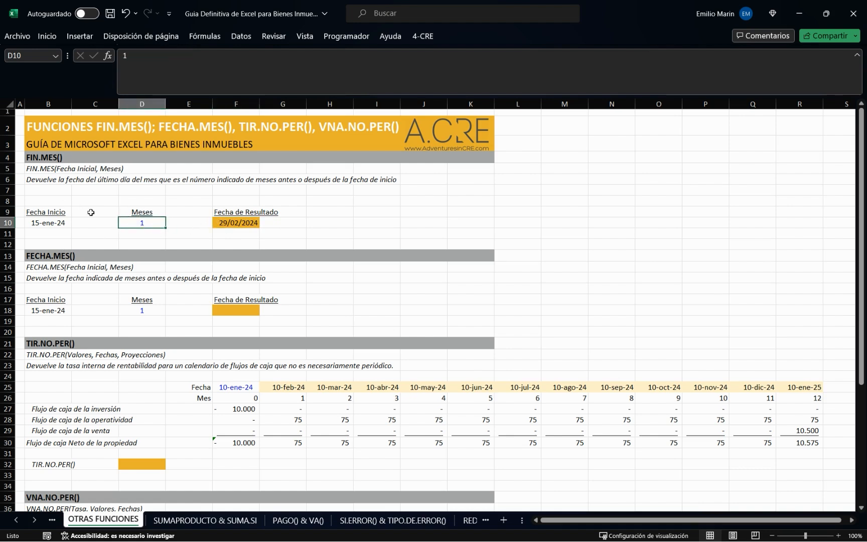
click(34, 222)
click(141, 222)
text(2)
key(Return)
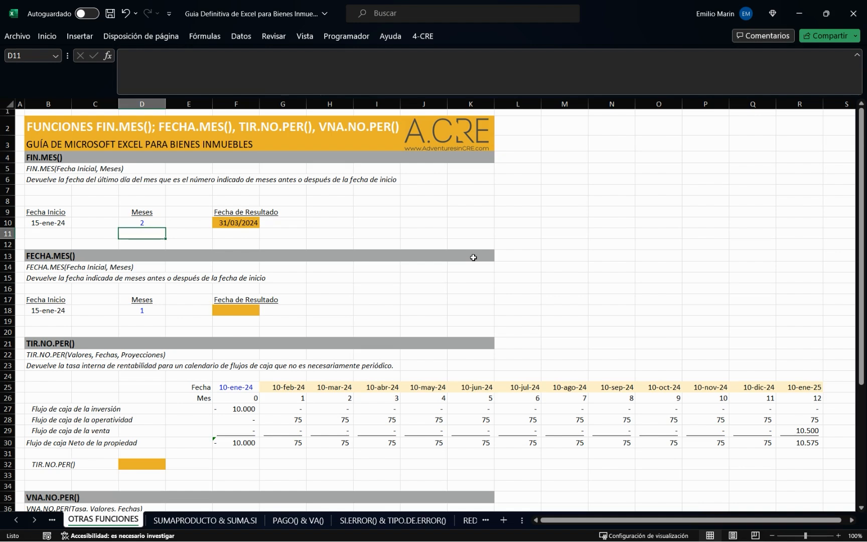
key(Up)
key(Up)
key(Right)
key(Down)
key(Right)
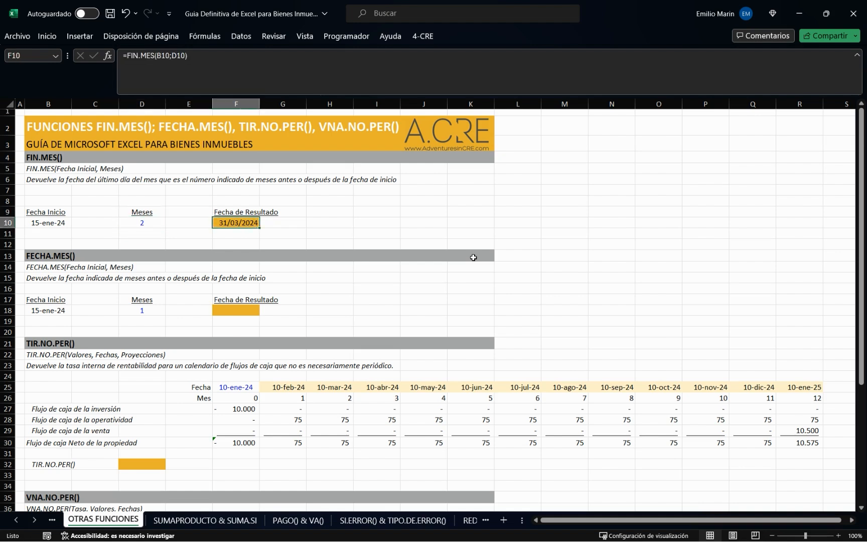
Set the months in D10 to -2 and compare the resulting date in F10 with the start date in B10.
key(Left)
key(Left)
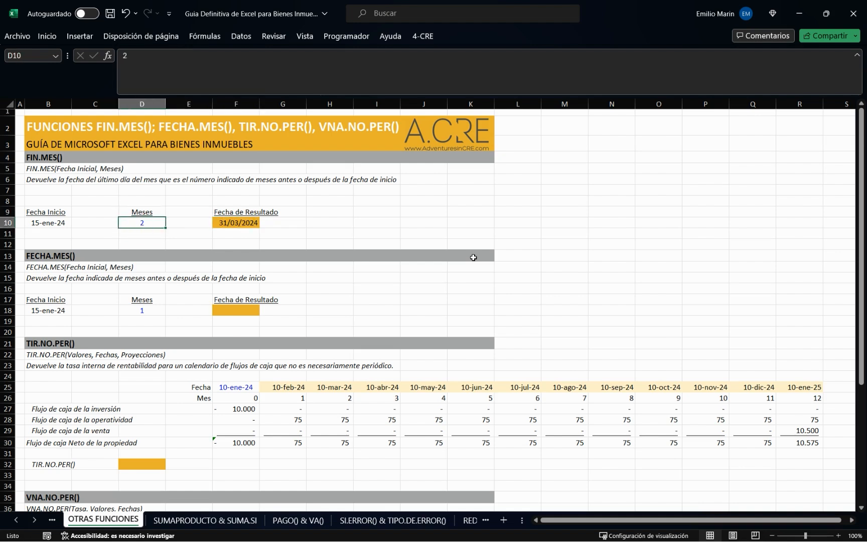
text(-)
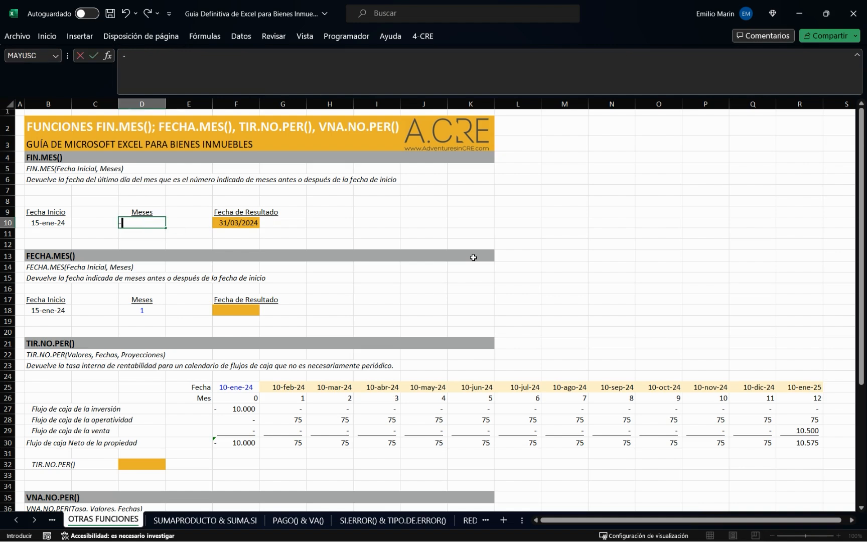
key(Return)
key(Up)
key(Right)
key(Right)
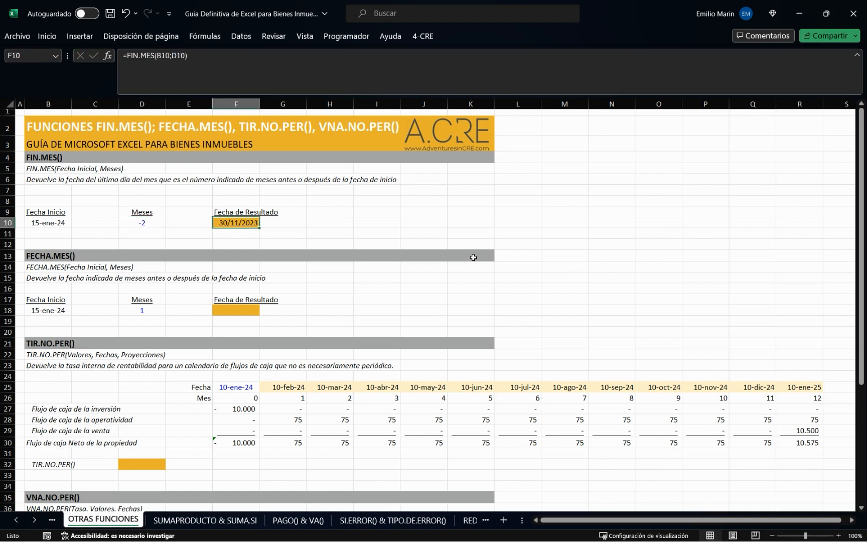
key(Left)
key(Left)
key(Left)
key(Left)
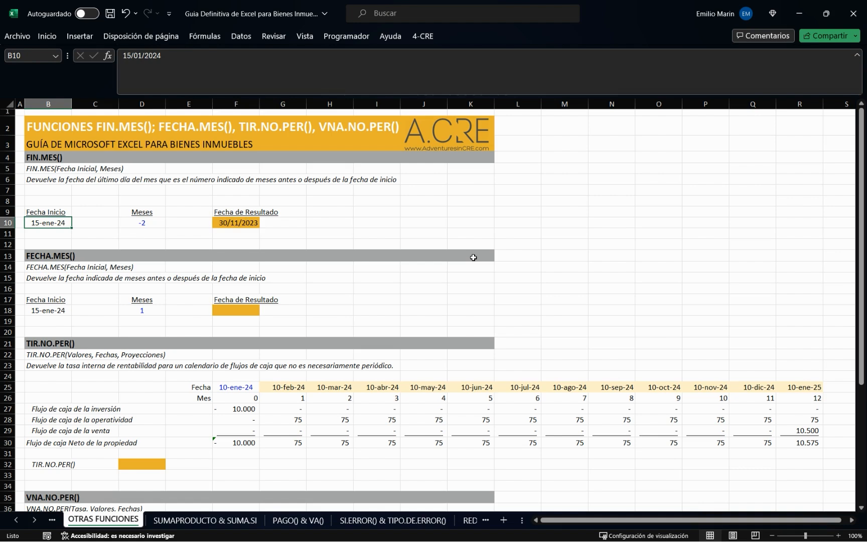
Set the months in D10 back to 1.
key(Right)
key(Right)
key(Right)
key(Right)
key(Left)
key(Left)
text(1)
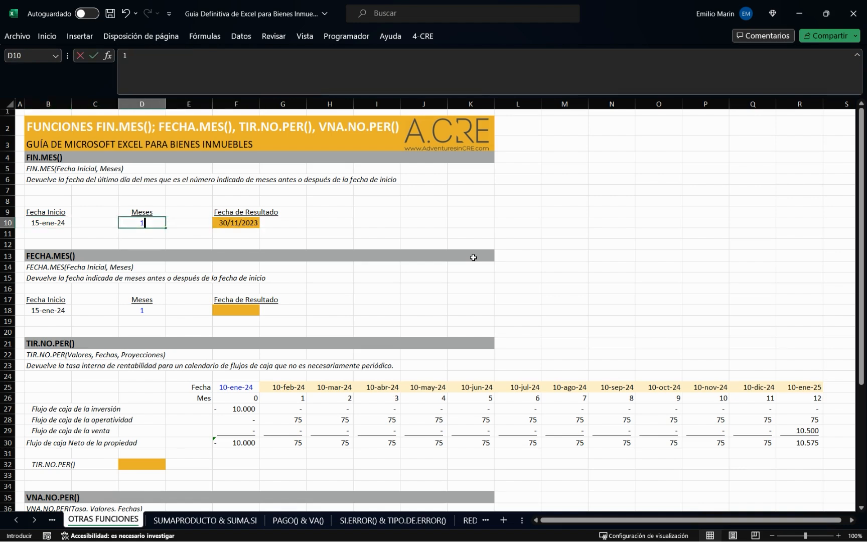
key(Return)
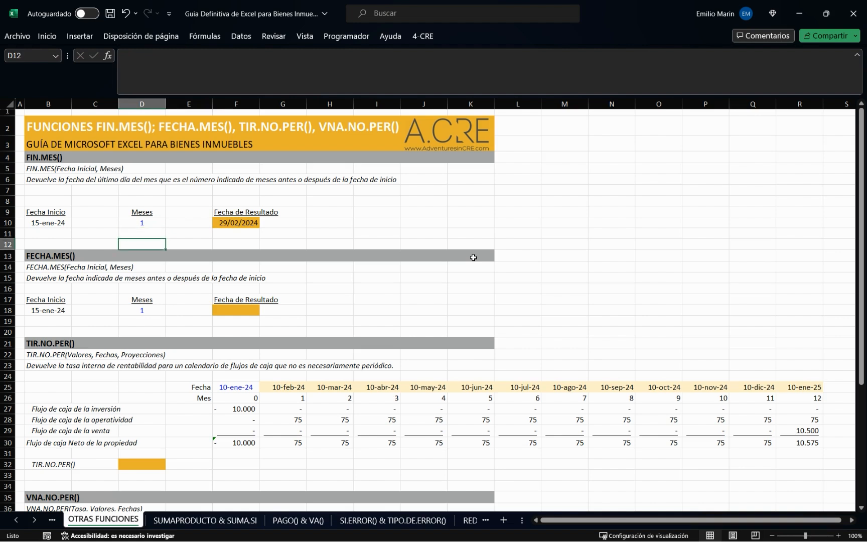
Review the FIN.MES() syntax in B5, then the FECHA.MES() section's heading, syntax and description in B13:B15.
key(Left)
key(Left)
key(Up)
key(Up)
key(Up)
key(Up)
key(Up)
key(Up)
key(Up)
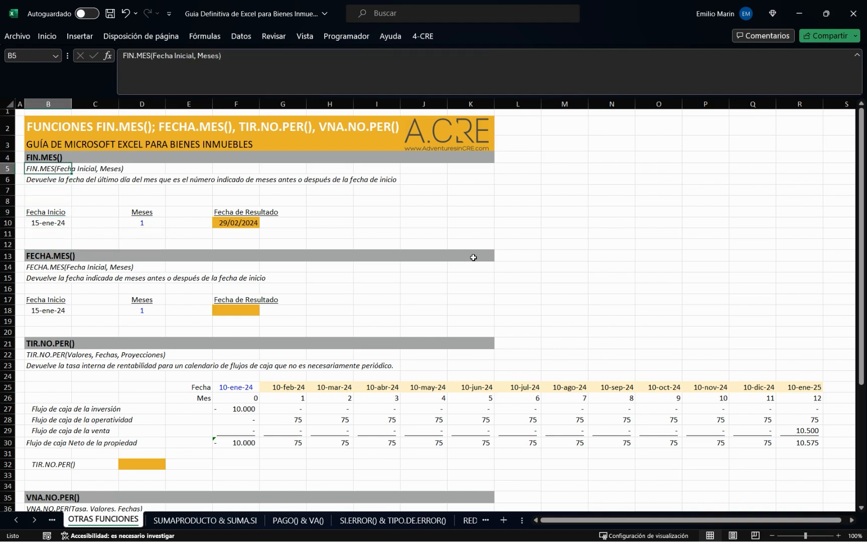
key(Down)
key(Down)
key(Down)
key(Down)
key(Down)
key(Down)
key(Down)
key(Down)
key(Down)
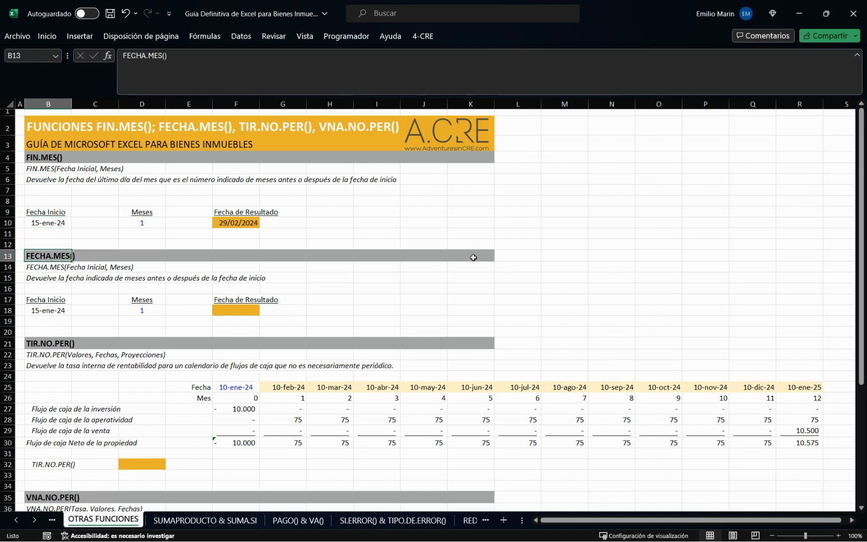
key(Down)
key(Down)
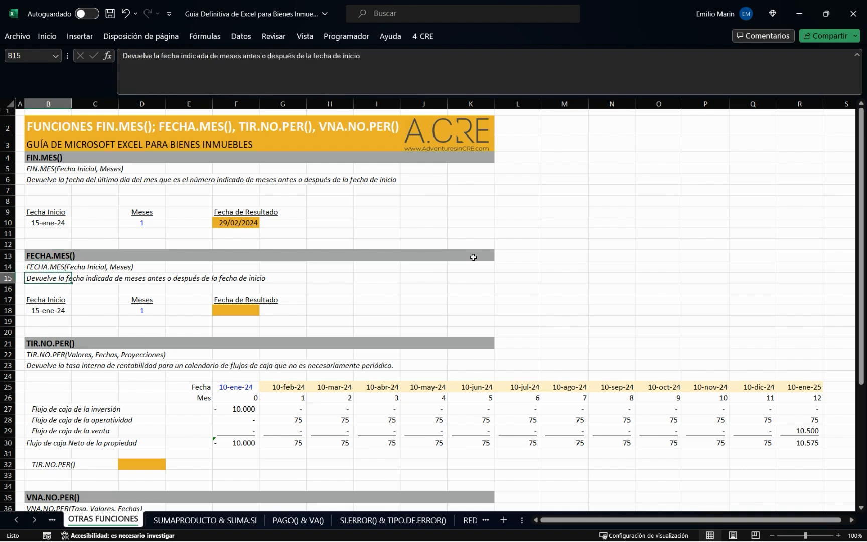
Calculate the Fecha de Resultado in F18 with FECHA.MES, using the start date in B18 and the months in D18, and check it against both.
key(Down)
key(Down)
key(Down)
key(Right)
key(Right)
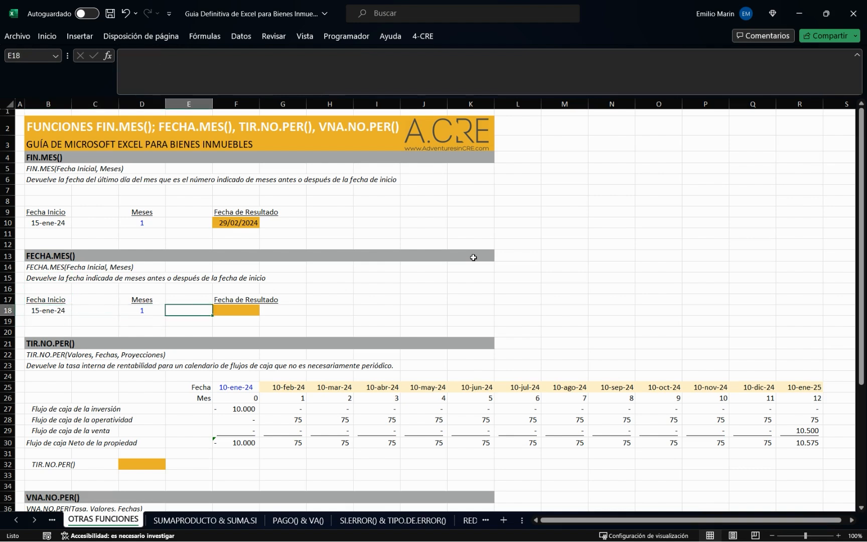
key(Right)
text(=)
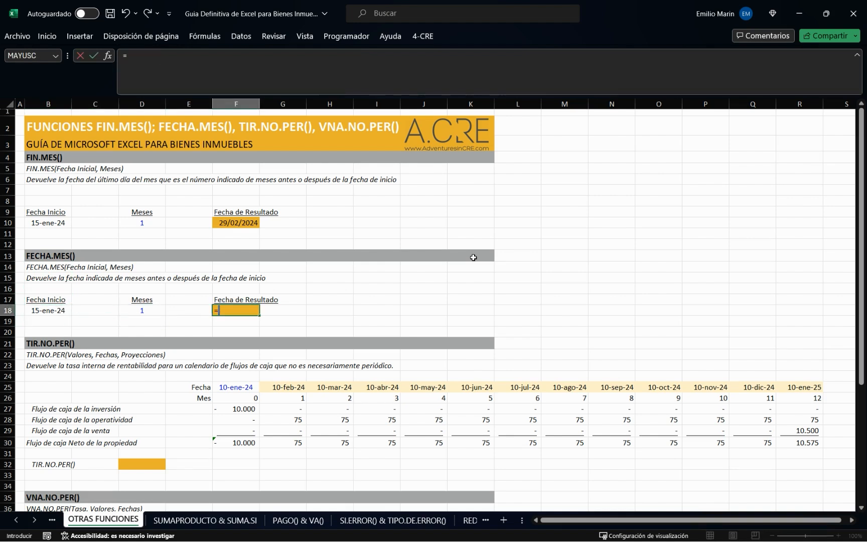
text(fecha)
key(Down)
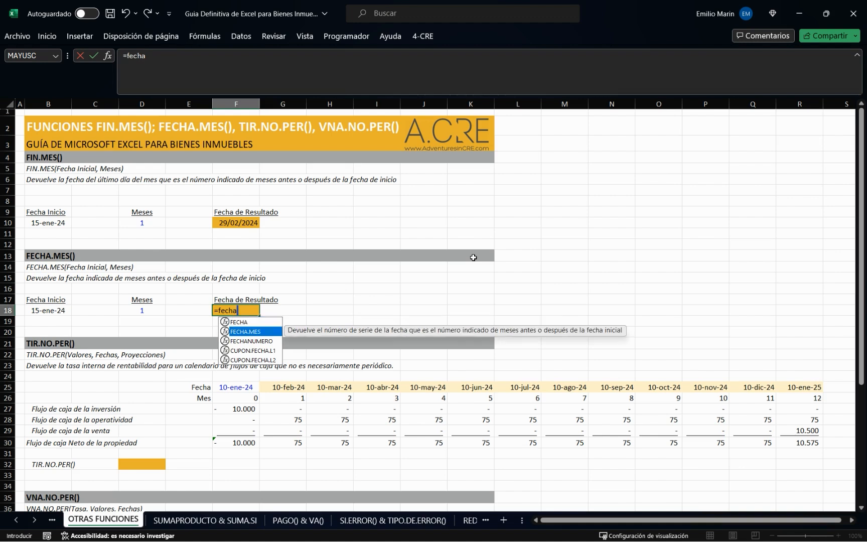
key(Tab)
key(Left)
key(Left)
key(Left)
key(Left)
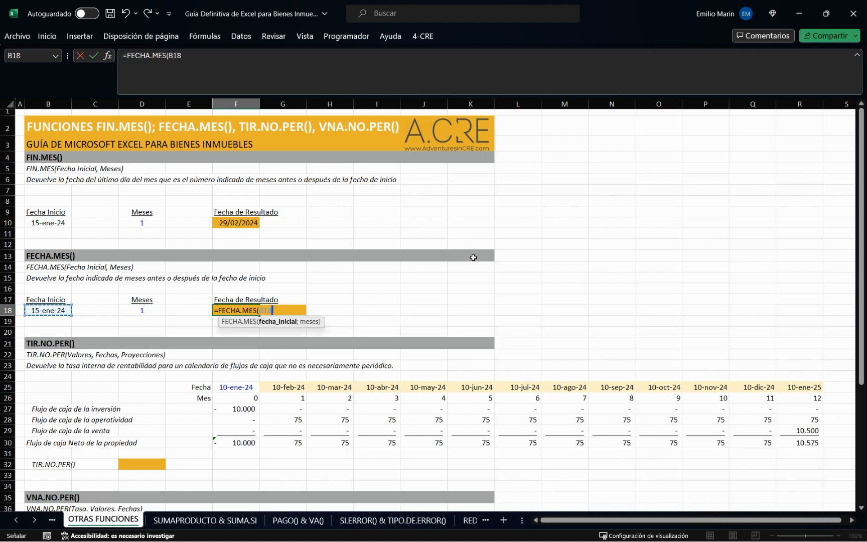
text(;)
key(Left)
key(Left)
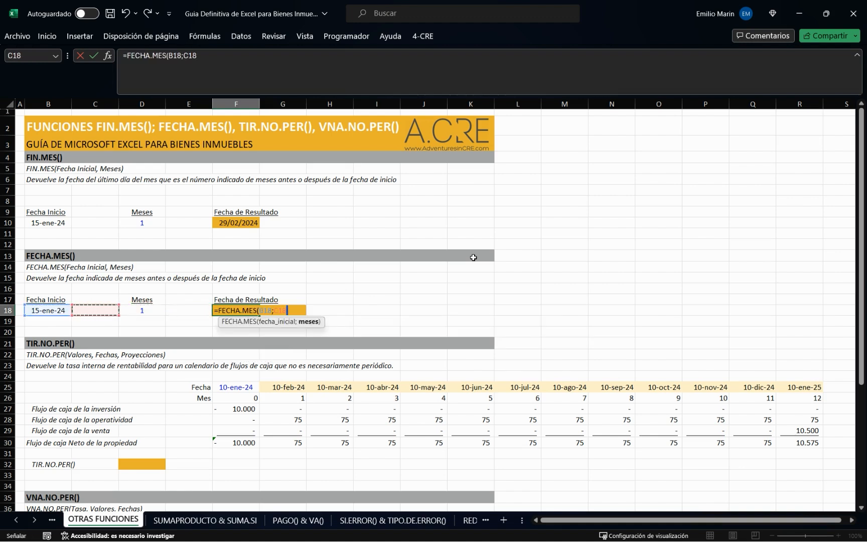
text())
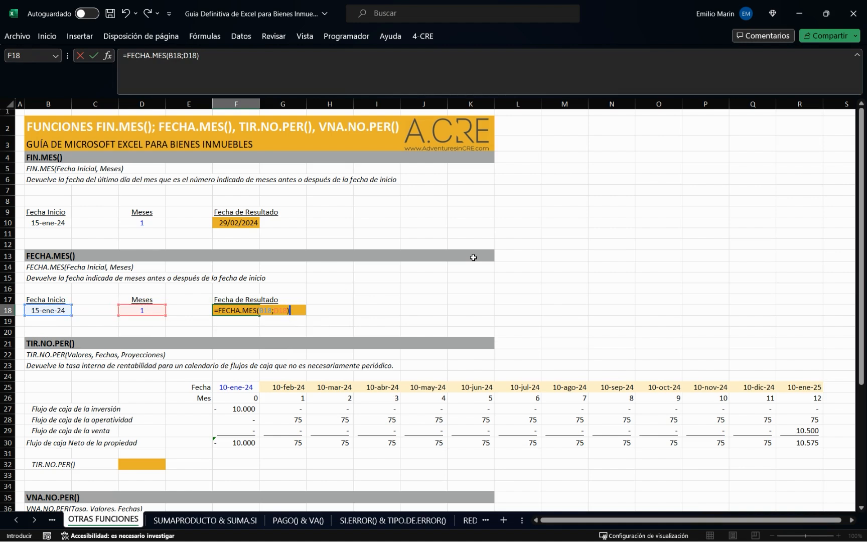
key(Return)
key(Down)
key(Up)
key(Up)
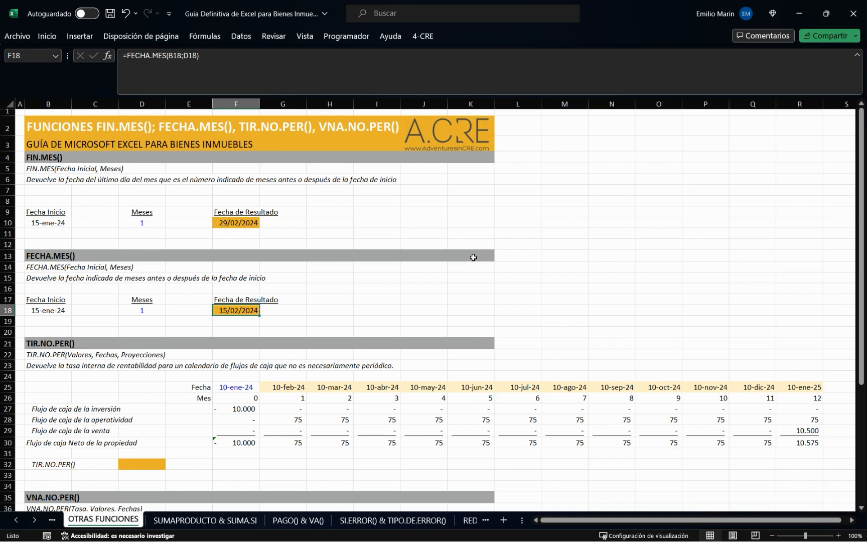
key(Left)
key(Left)
key(Left)
key(Left)
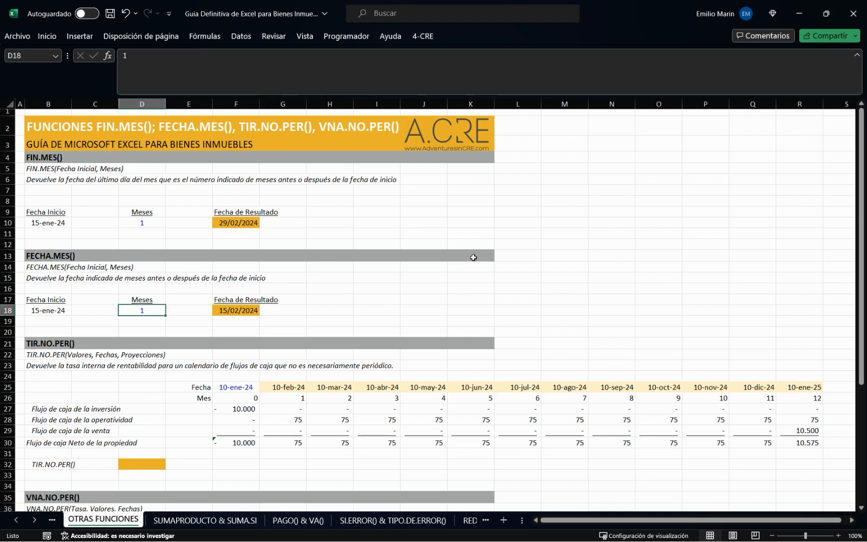
Check the result date in F18 against the start date in B18, and set the months in D18 to 2.
key(Right)
key(Right)
key(Right)
key(Right)
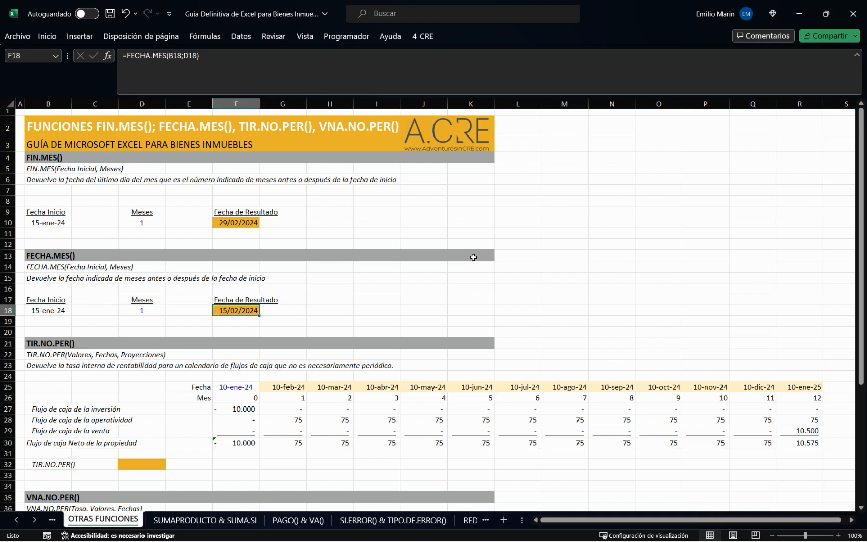
key(Left)
key(Left)
key(Left)
key(Left)
key(Right)
key(Right)
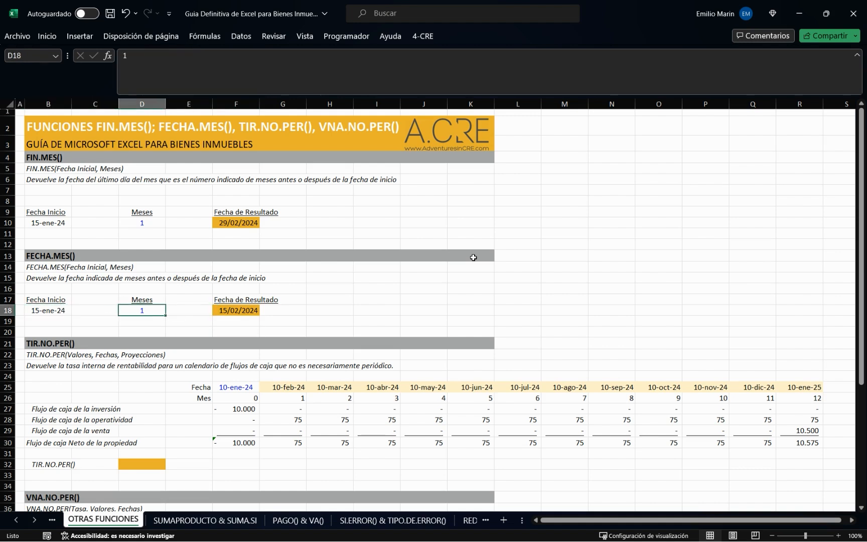
text(2)
key(Return)
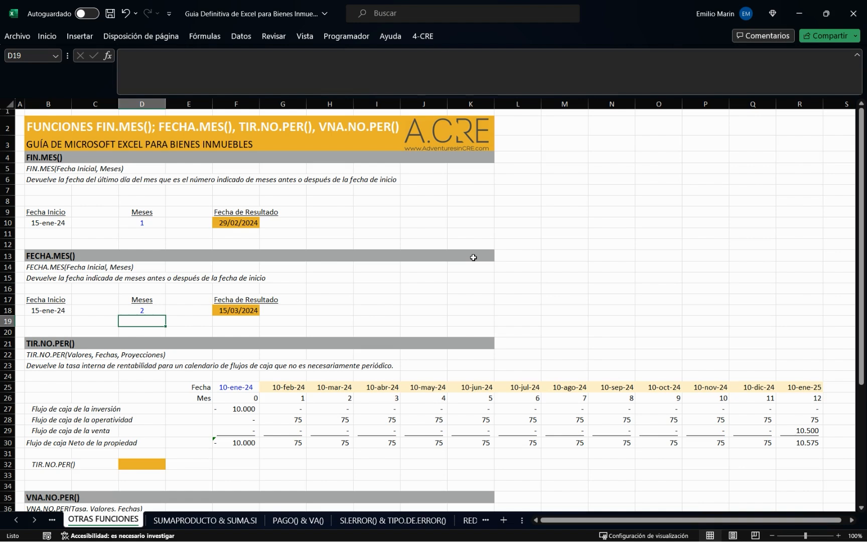
Set the months in D18 to -3 and check the resulting date in F18.
key(Up)
text(-)
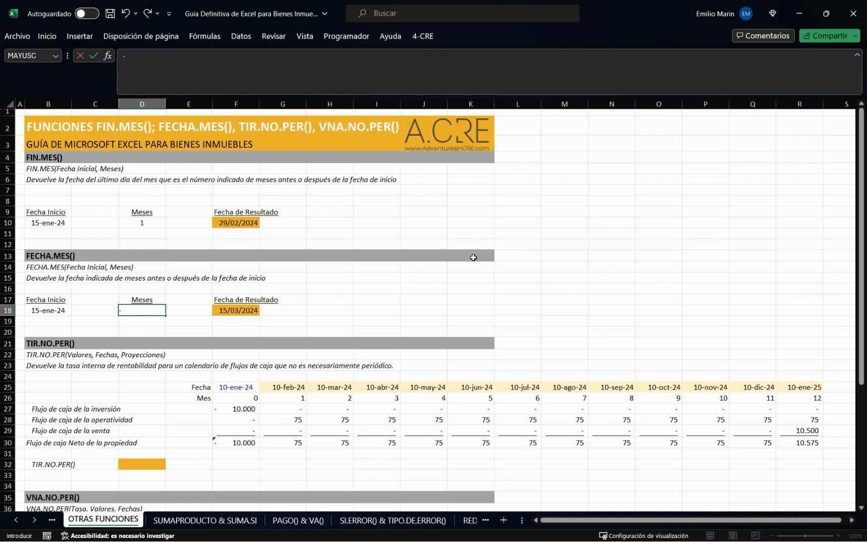
text(3)
key(Return)
key(Up)
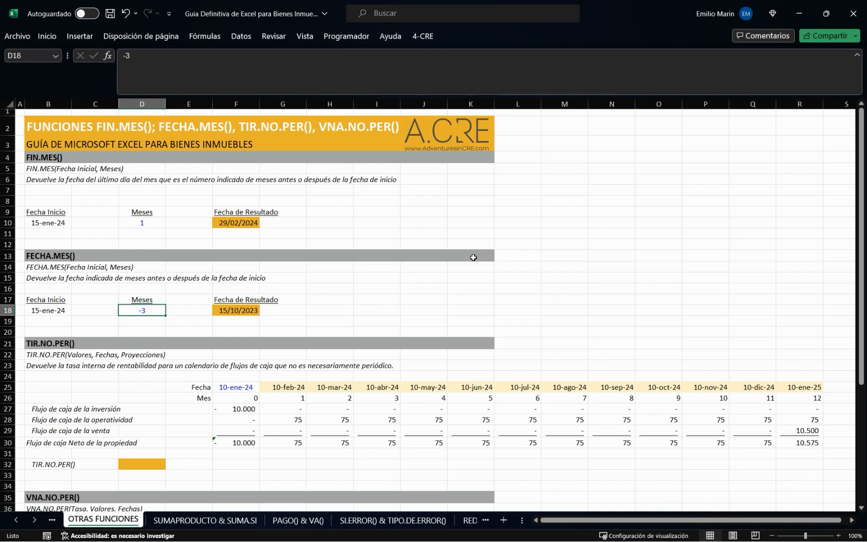
key(Right)
key(Right)
key(Left)
key(Left)
Set the months in D18 back to 1.
text(1)
key(Return)
key(Up)
Set the start date in B18 to 10/01/2024 and check the FECHA.MES result in F18.
key(Left)
key(Left)
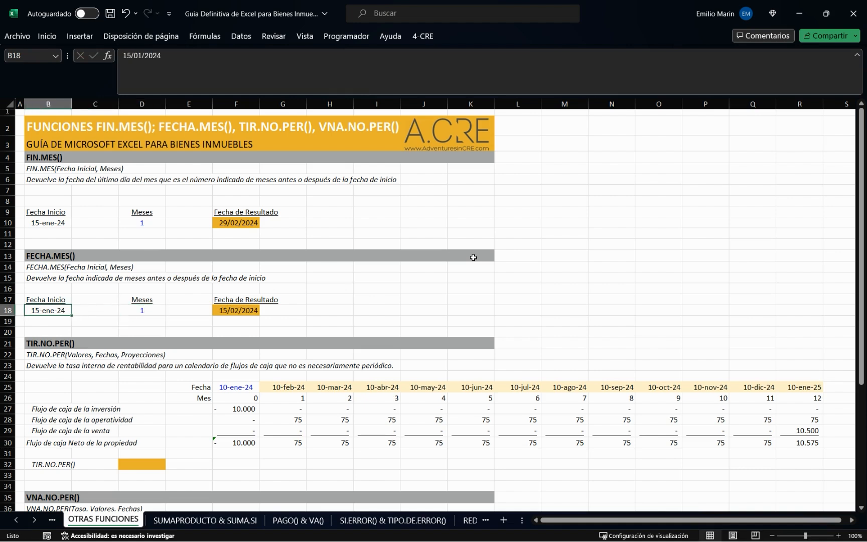
click(133, 57)
key(BackSpace)
text(0)
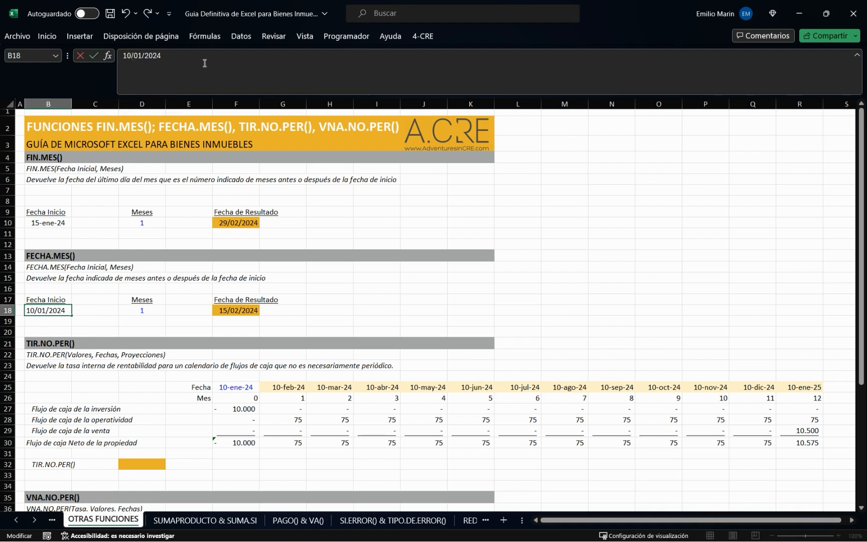
key(Return)
key(Up)
key(Right)
key(Right)
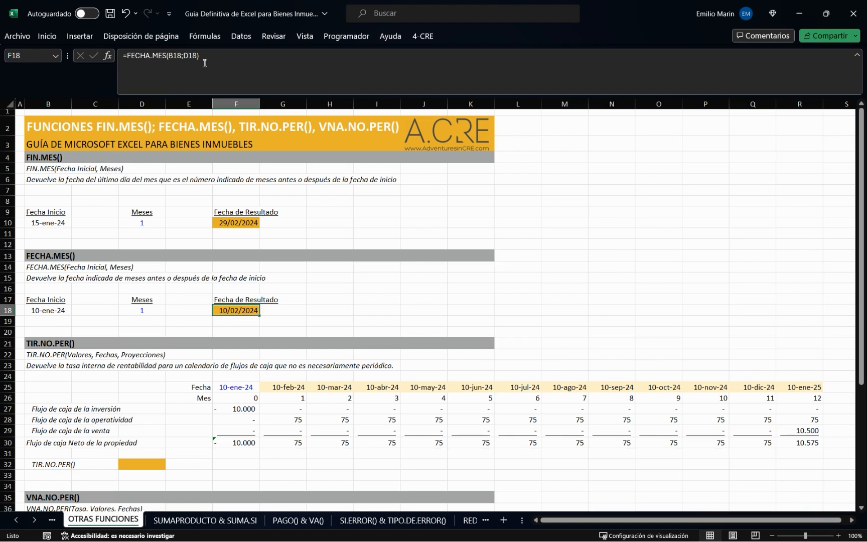
Review the TIR.NO.PER() section's heading, syntax and description in B21:B23.
key(Down)
key(Down)
key(Down)
key(Down)
key(Down)
key(Down)
key(Down)
key(Down)
key(Down)
key(Down)
key(Down)
key(Down)
key(Down)
key(Down)
key(Down)
key(Down)
key(Down)
key(Down)
key(Down)
key(Down)
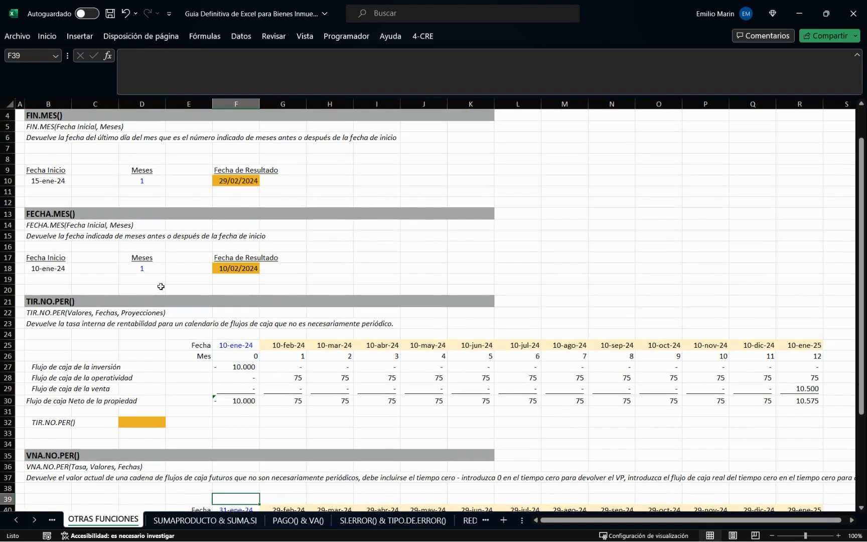
click(48, 306)
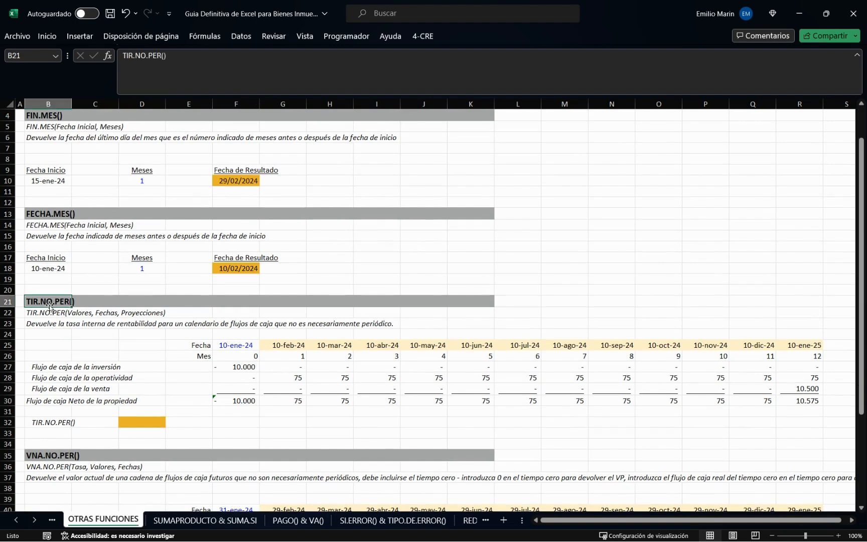
scroll(80, 271, up, 1)
scroll(47, 323, down, 2)
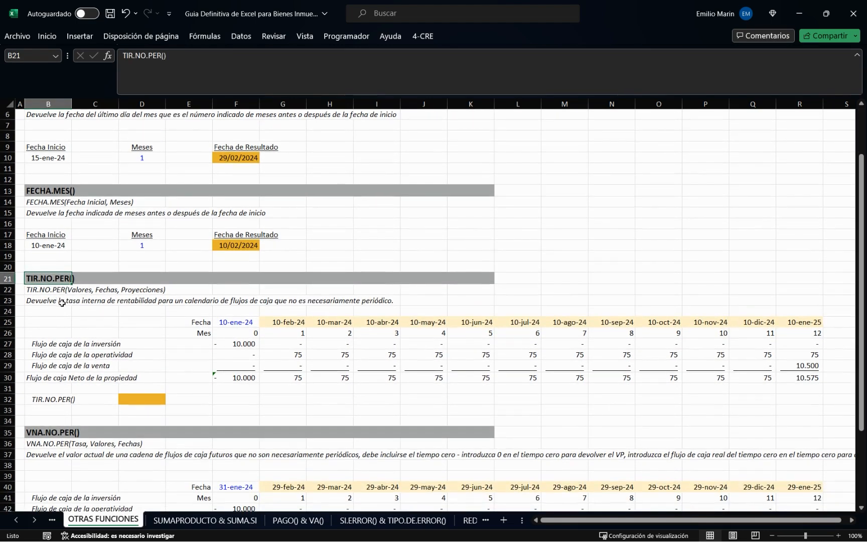
click(54, 314)
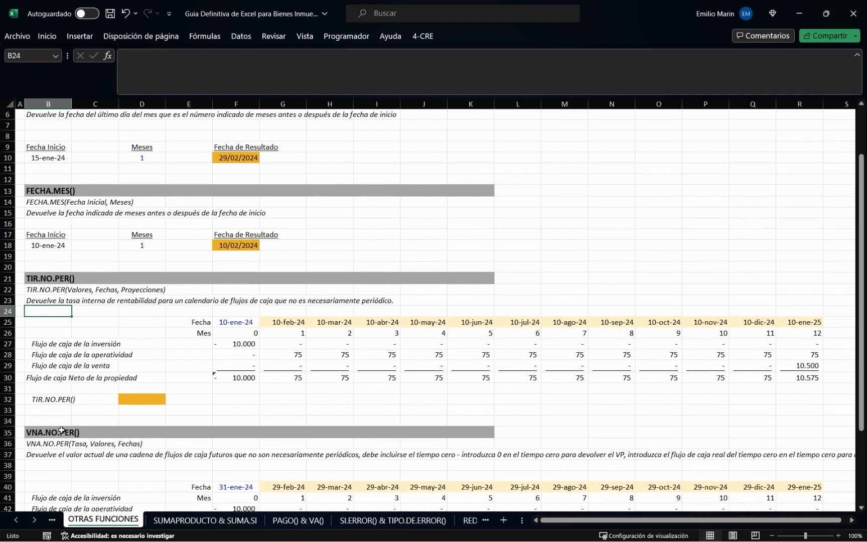
Review the investment, operating, sale and net property cash flow labels in B27:B30.
drag(55, 346, 49, 379)
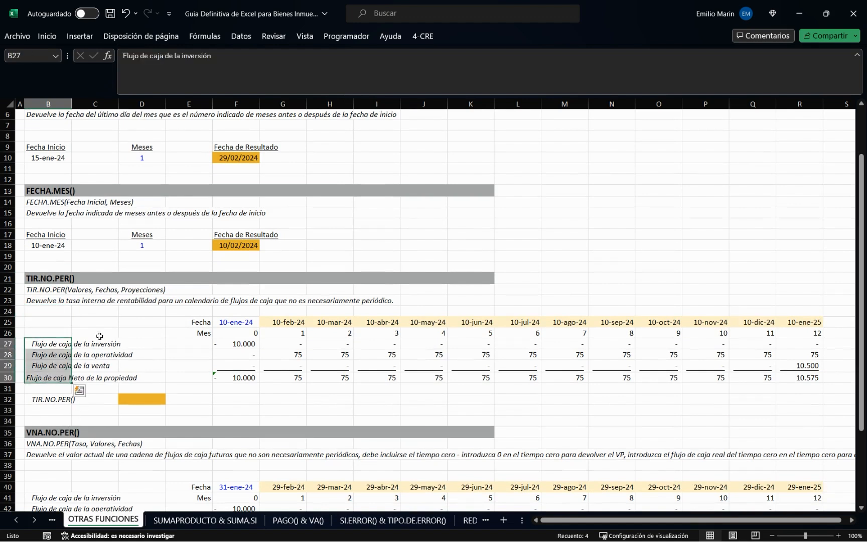
click(99, 335)
click(43, 344)
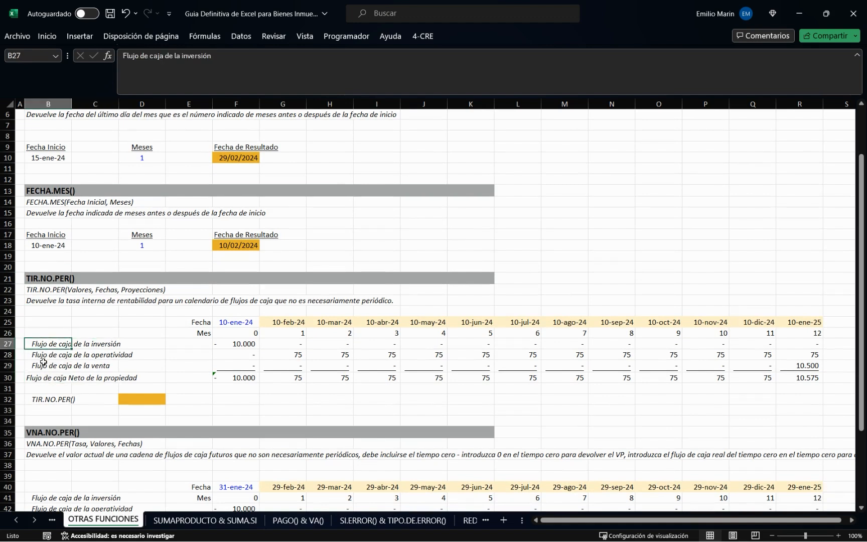
click(42, 359)
click(43, 369)
click(42, 381)
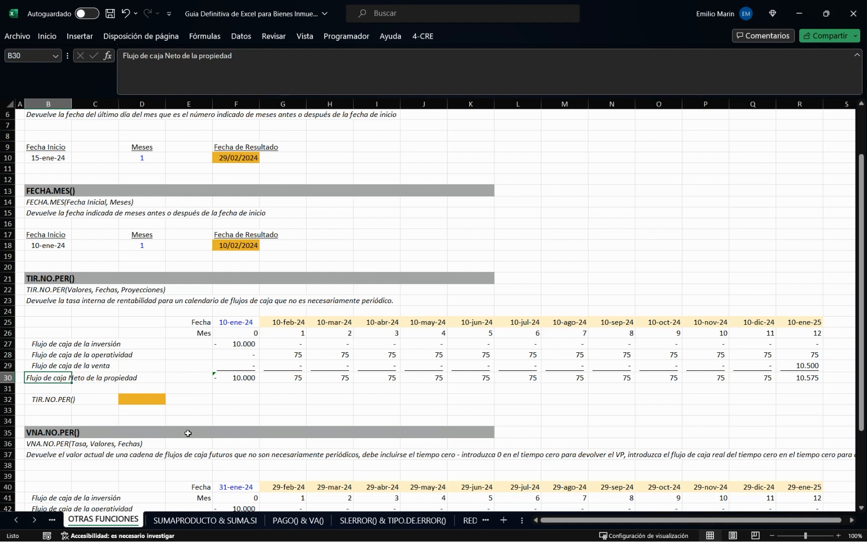
Examine the Fecha and Mes row labels in E25:E26 and the starting date in F25.
click(203, 324)
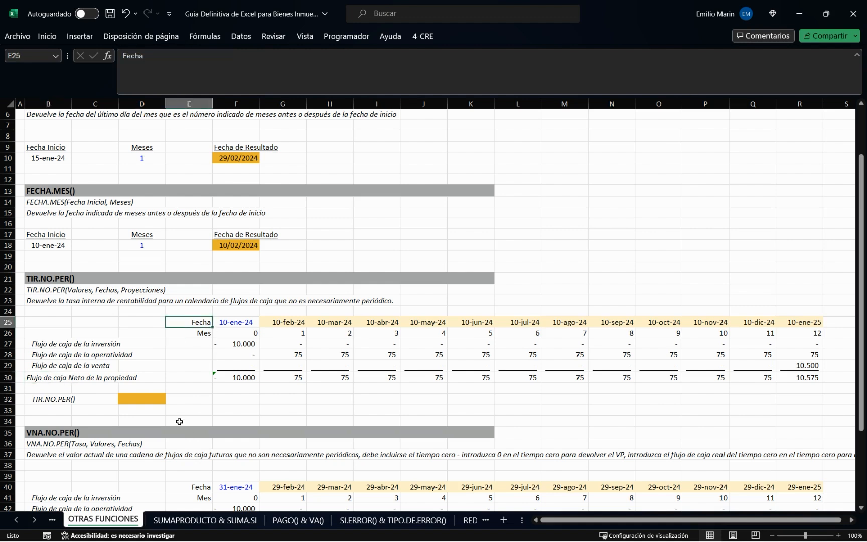
click(237, 324)
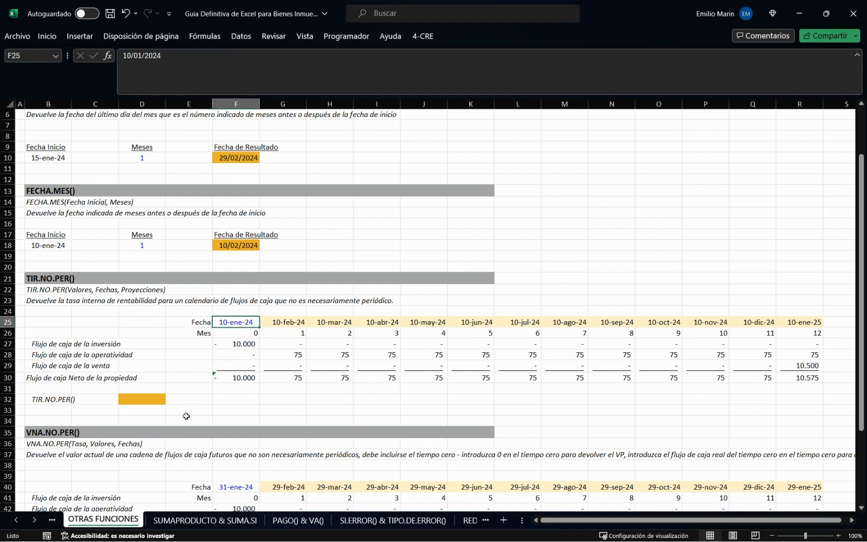
click(204, 333)
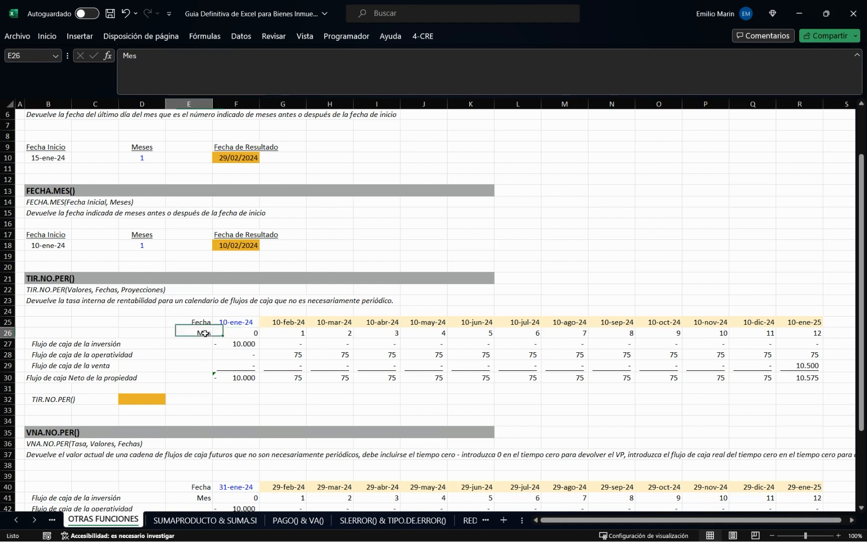
click(243, 324)
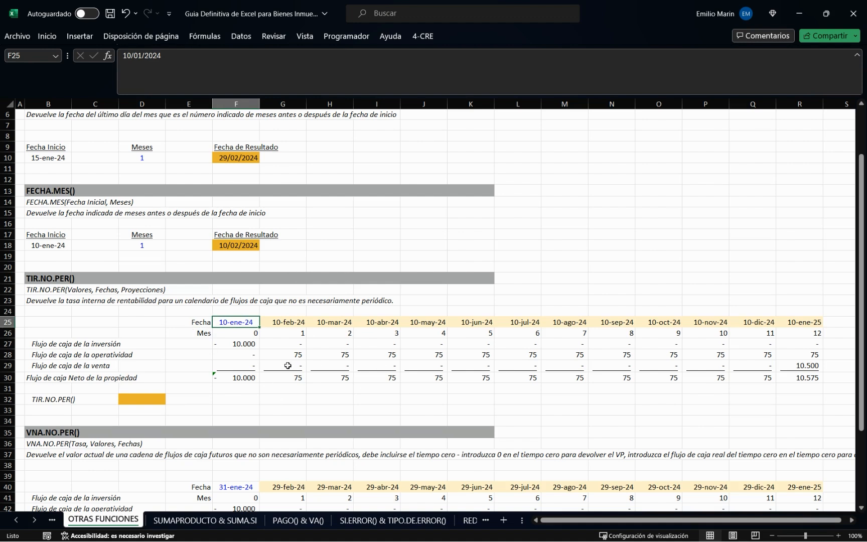
Examine the FECHA.MES formula in G25, the start date it references in F25, and the whole date row F25:R25.
click(289, 324)
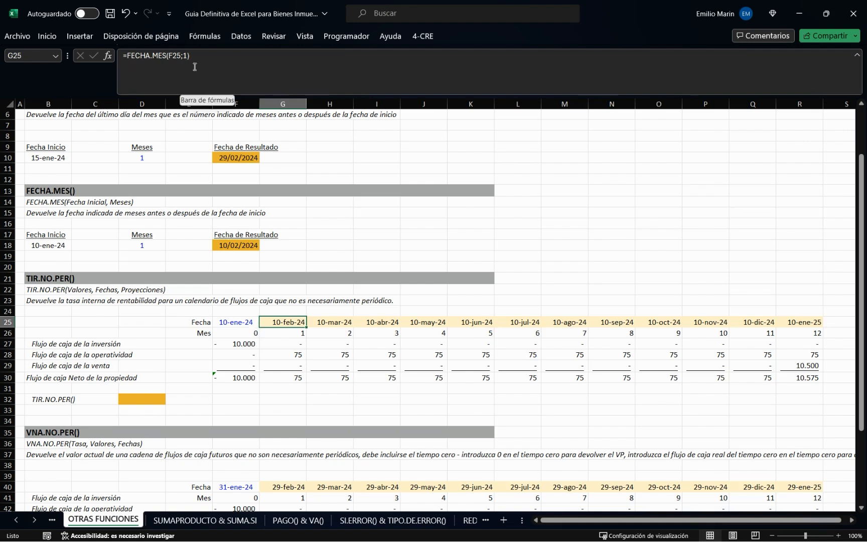
click(236, 323)
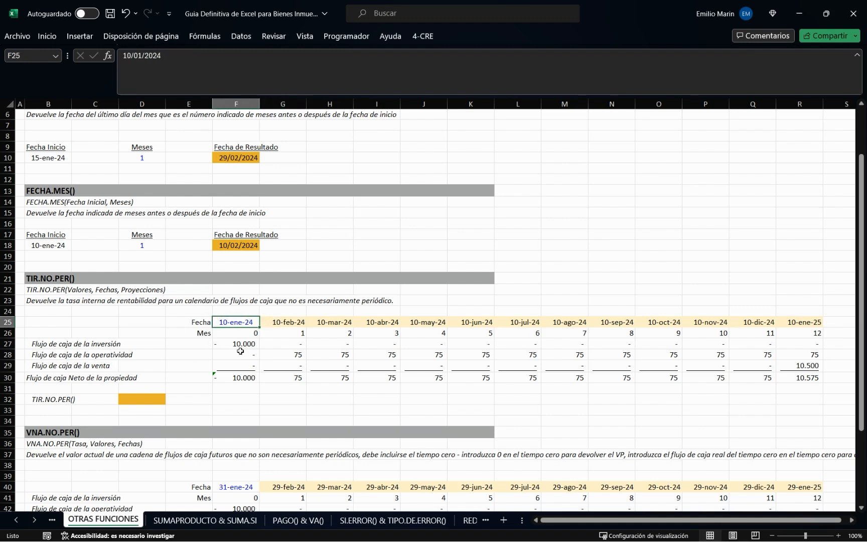
click(282, 321)
click(187, 74)
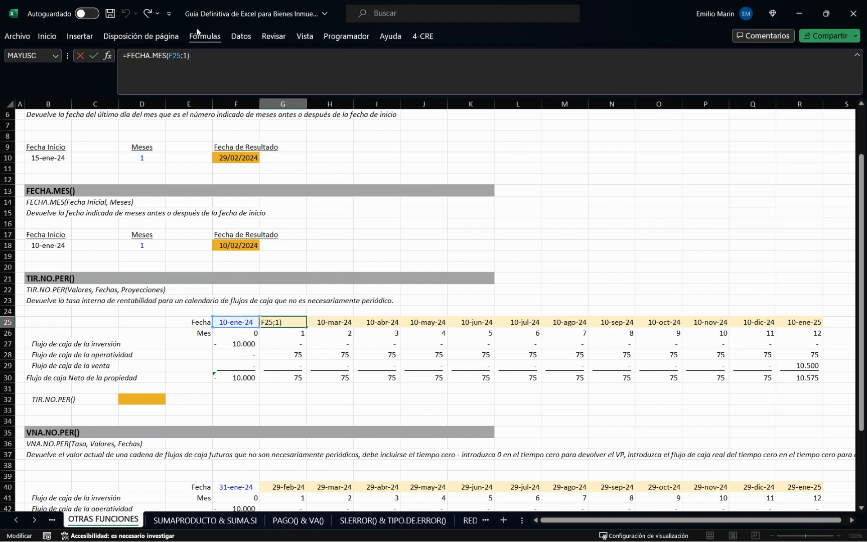
click(336, 325)
click(286, 321)
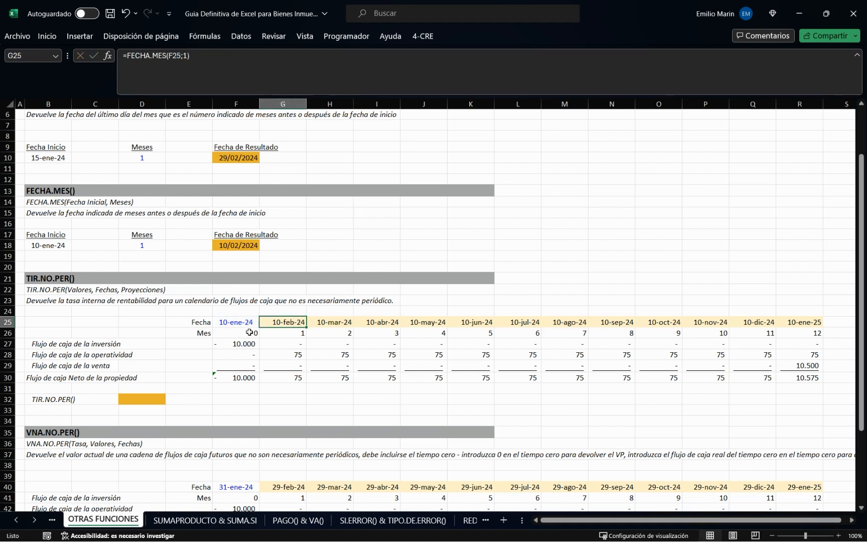
drag(238, 322, 814, 324)
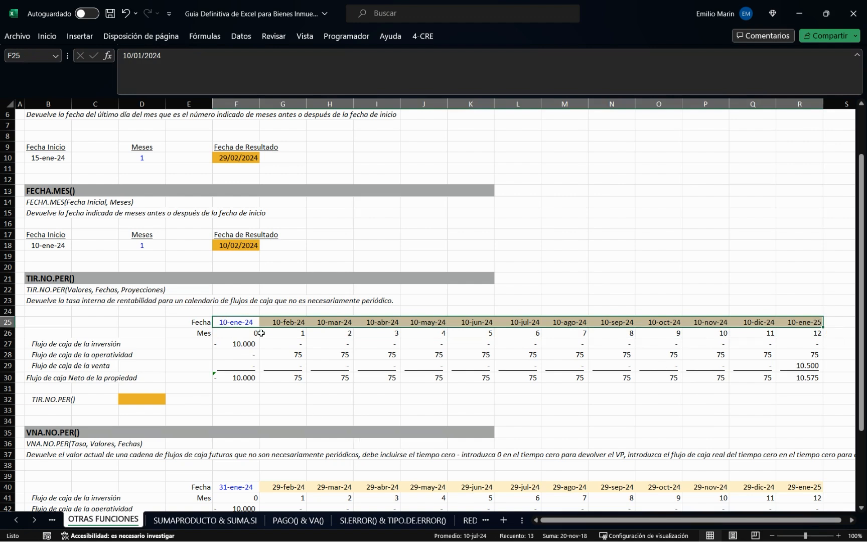
click(219, 334)
drag(224, 319, 814, 324)
click(227, 320)
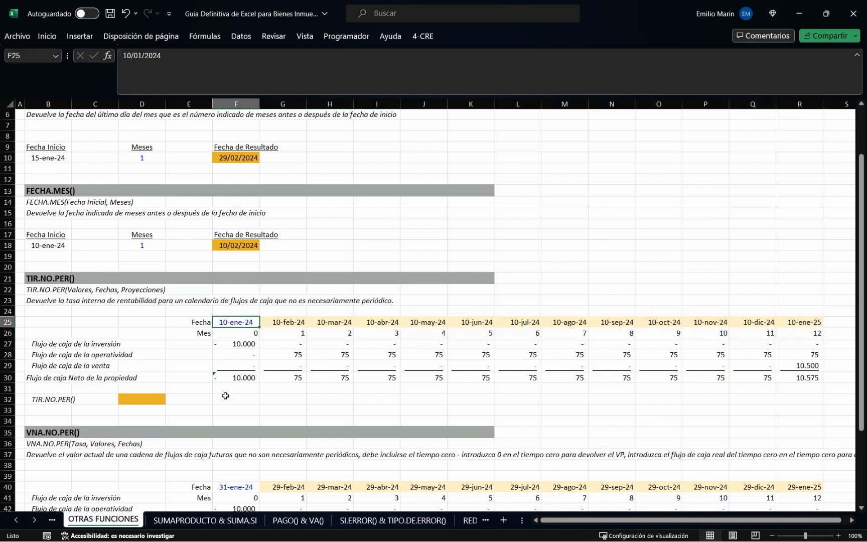
Compare the FECHA.MES formulas in G25 through J25 to see which preceding date each one references.
click(276, 324)
key(F2)
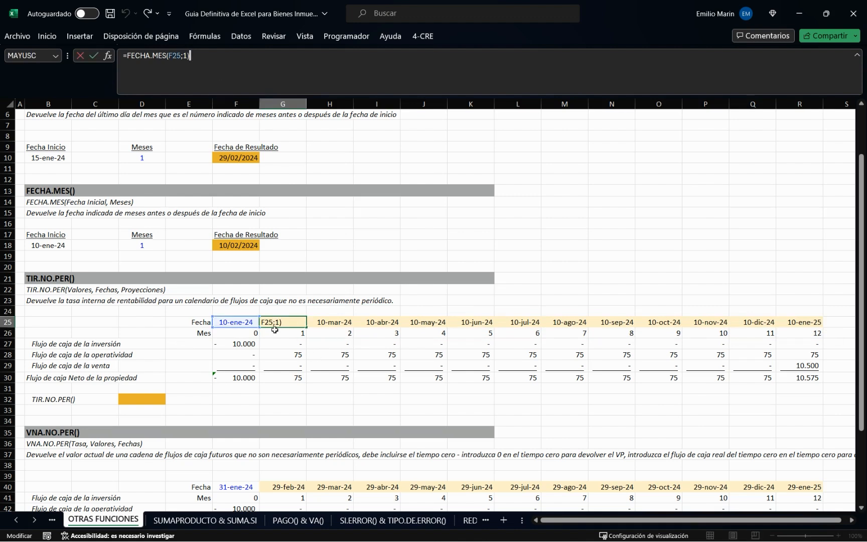
click(346, 327)
click(242, 68)
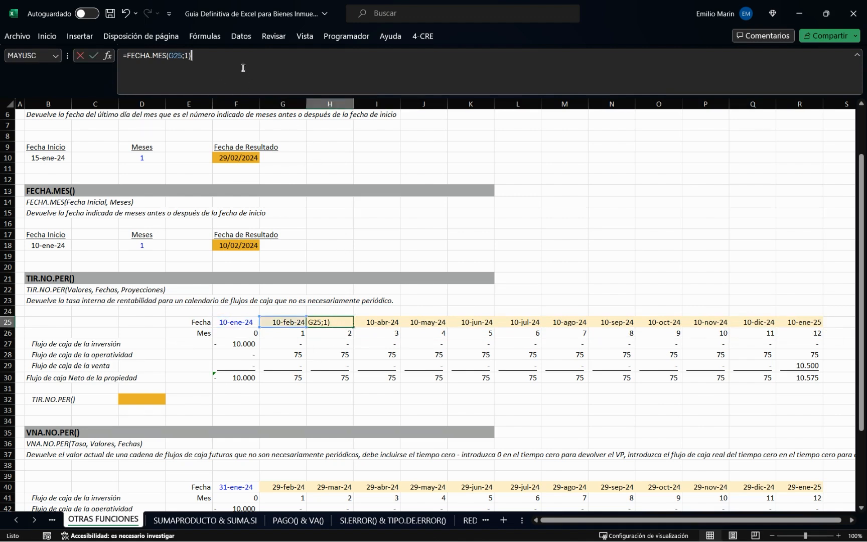
click(377, 327)
click(240, 70)
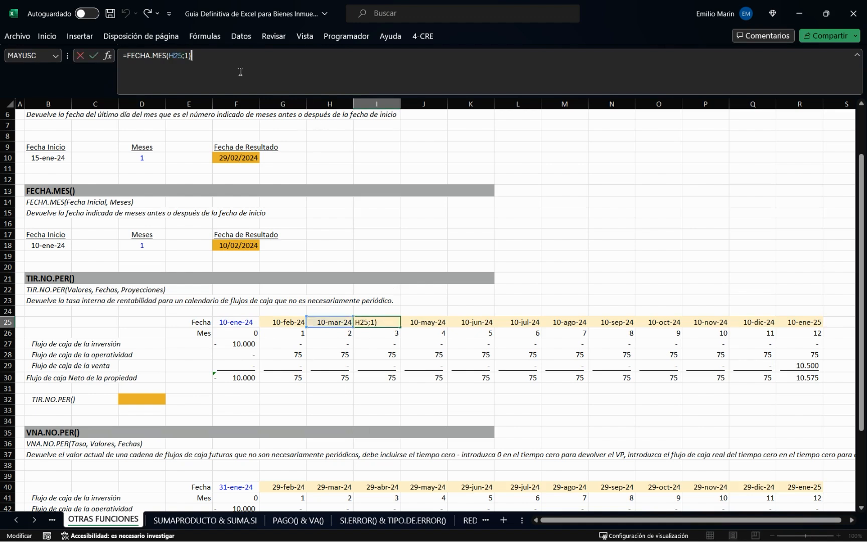
click(416, 321)
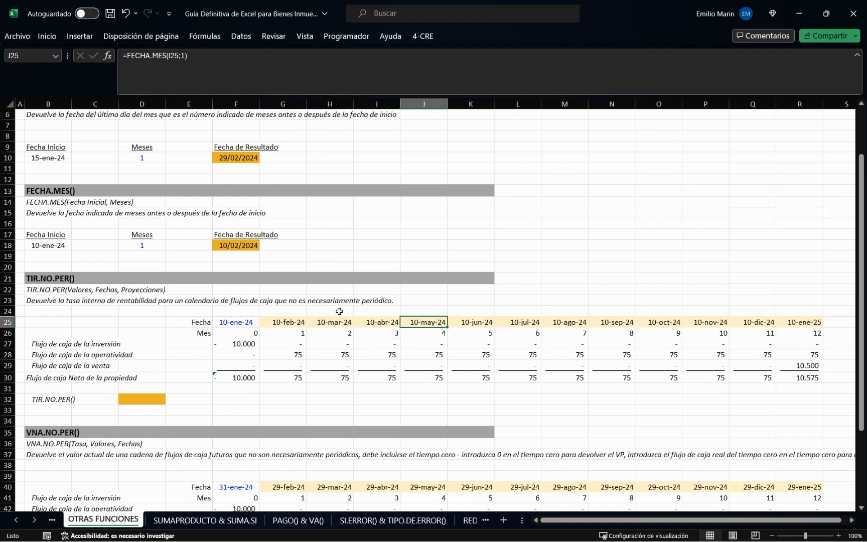
Set the starting date in F25 to 20/01/2024 and check it against the next date in G25.
click(244, 320)
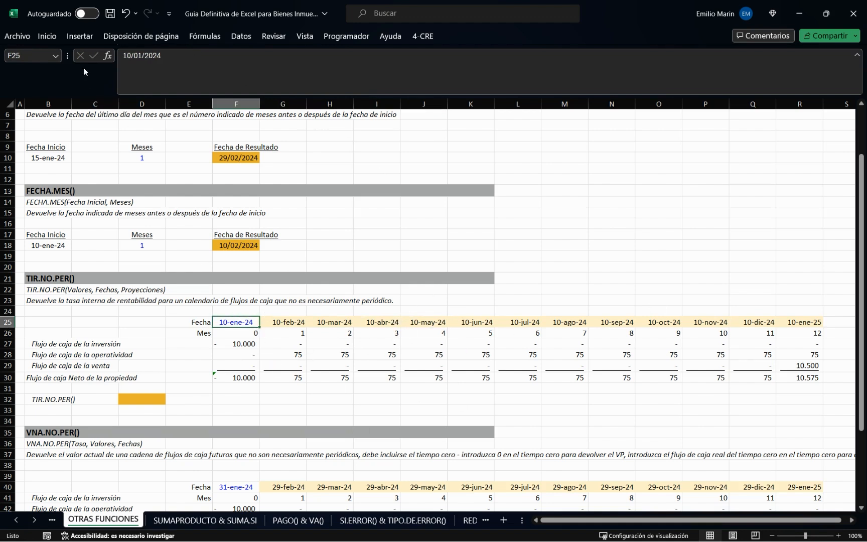
click(132, 55)
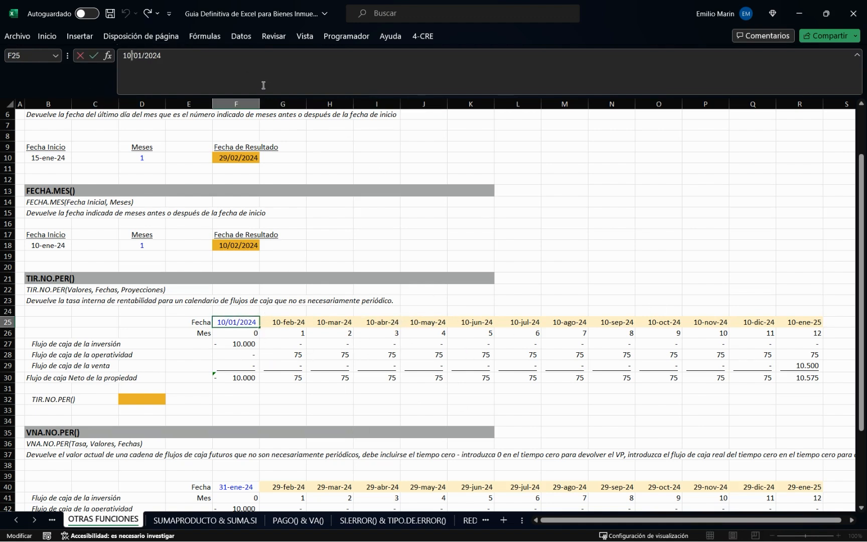
key(BackSpace)
key(BackSpace)
text(20)
key(Return)
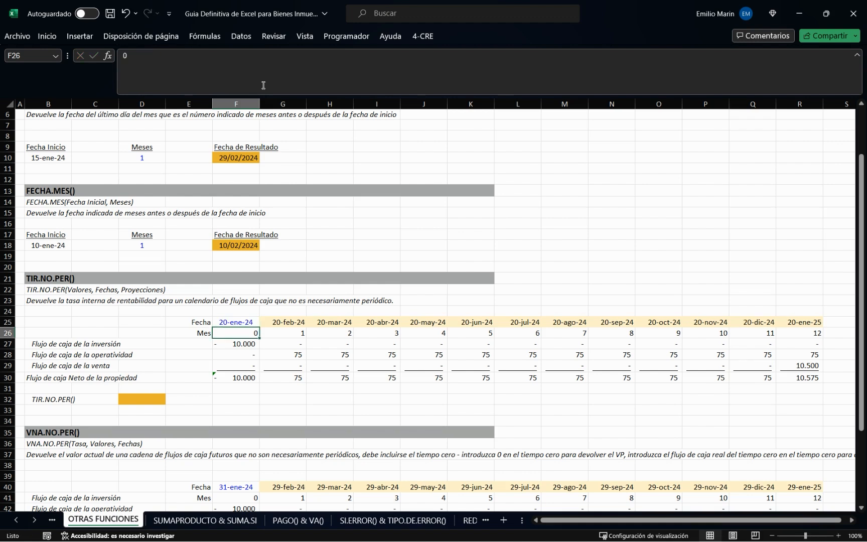
key(Up)
key(Right)
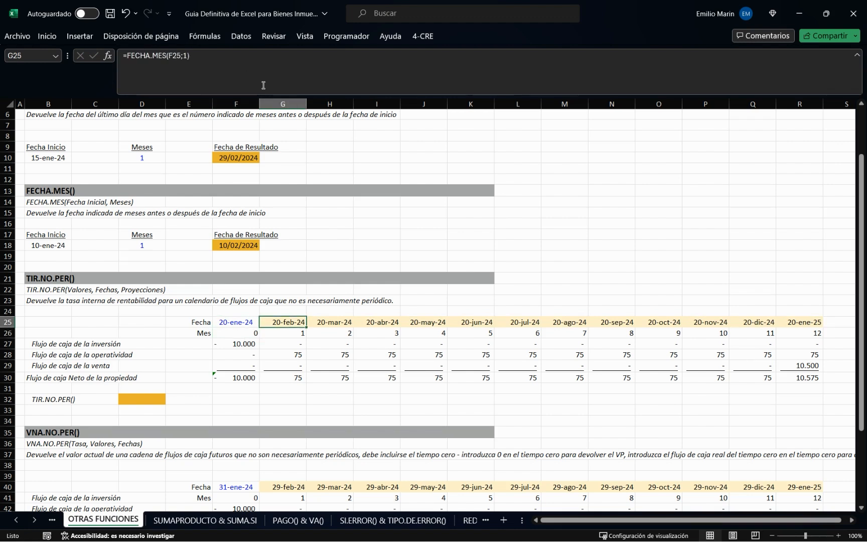
key(Left)
key(Right)
Replace the formula in G25 with =FIN.MES(F25;1).
key(Down)
key(Down)
key(Down)
key(Up)
key(Up)
key(Up)
text(=fin)
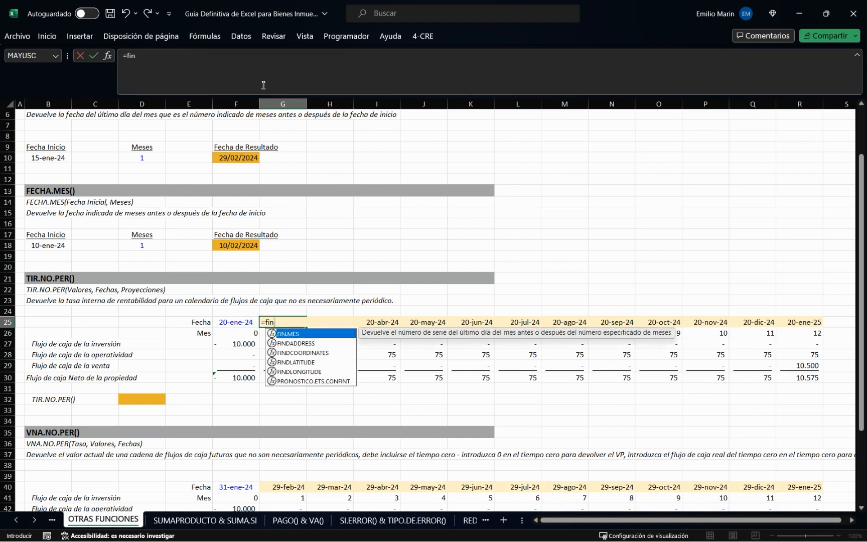
key(Tab)
key(Left)
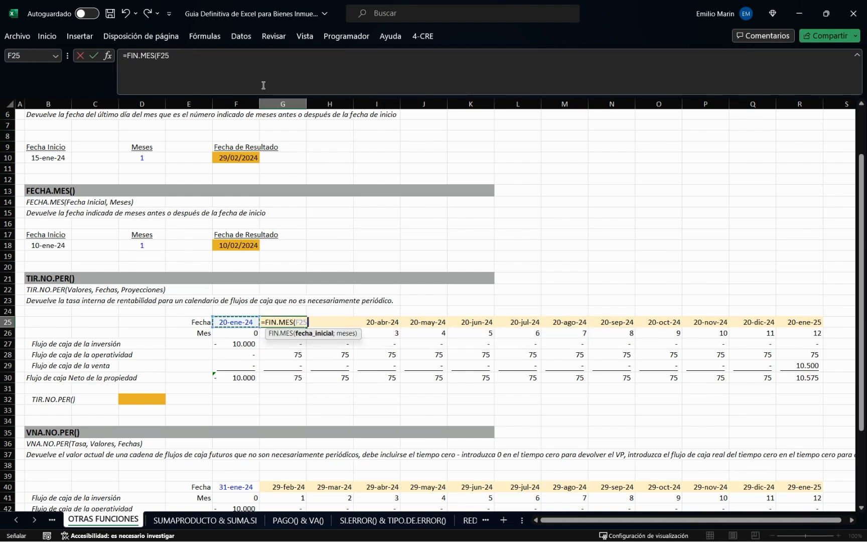
text(;1)
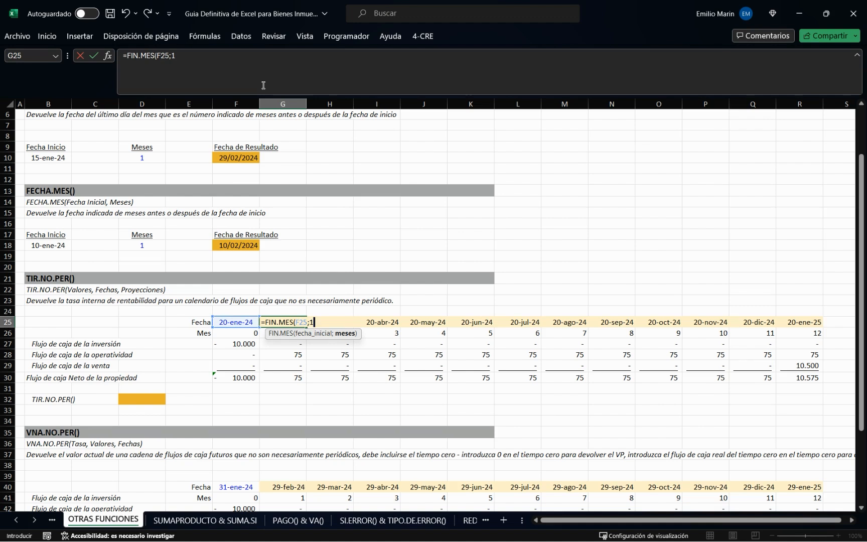
text())
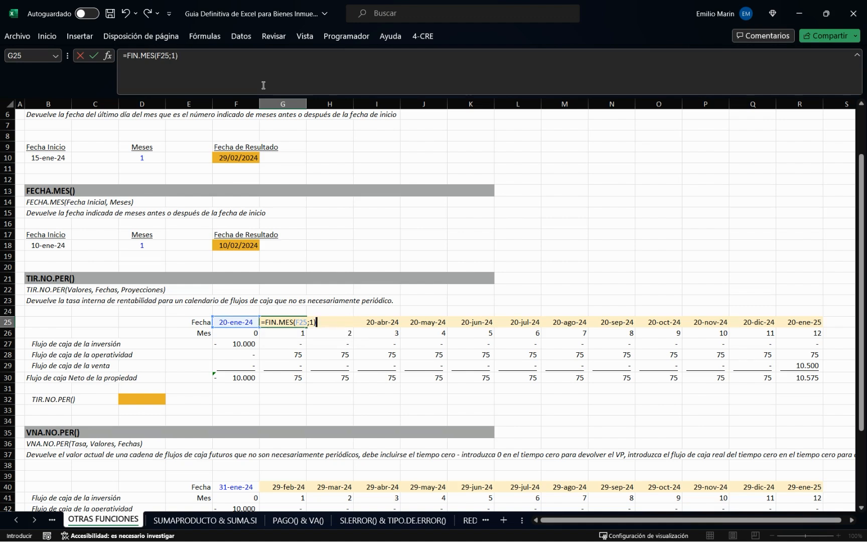
key(Return)
key(Up)
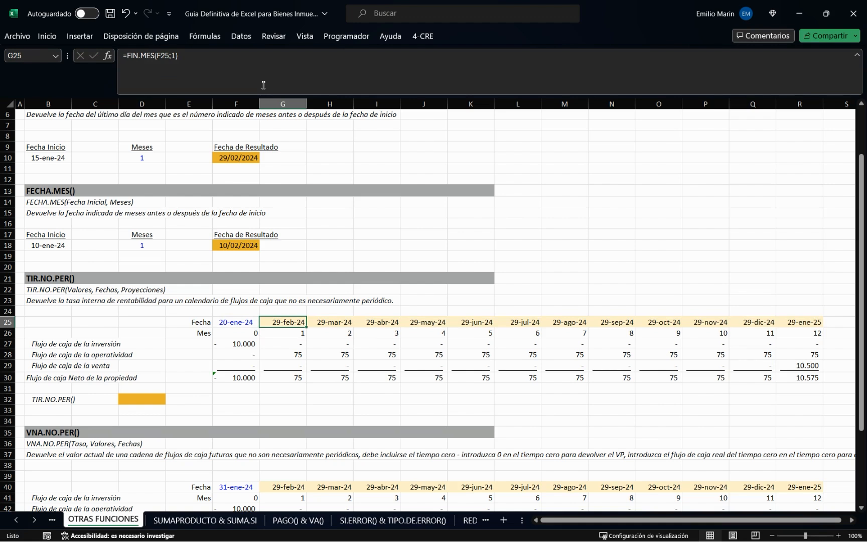
Check the formulas along the date row G25:R25 and inspect which cell the one in H25 references.
key(Right)
key(Right)
key(Right)
key(Right)
key(Right)
key(Right)
key(Right)
key(Right)
key(Right)
key(Right)
key(Right)
key(Left)
key(Left)
key(Left)
key(Left)
key(Left)
key(Left)
key(Left)
key(Left)
key(Left)
key(Left)
key(Left)
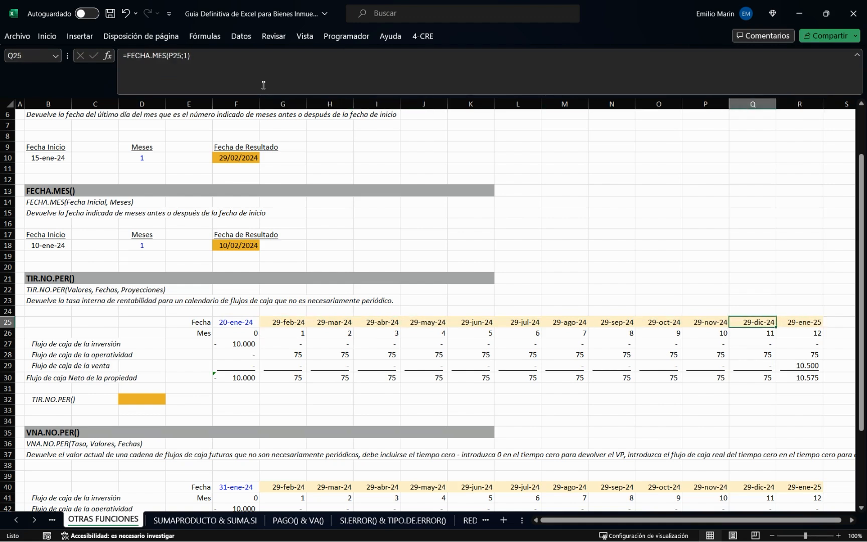
key(Right)
key(F2)
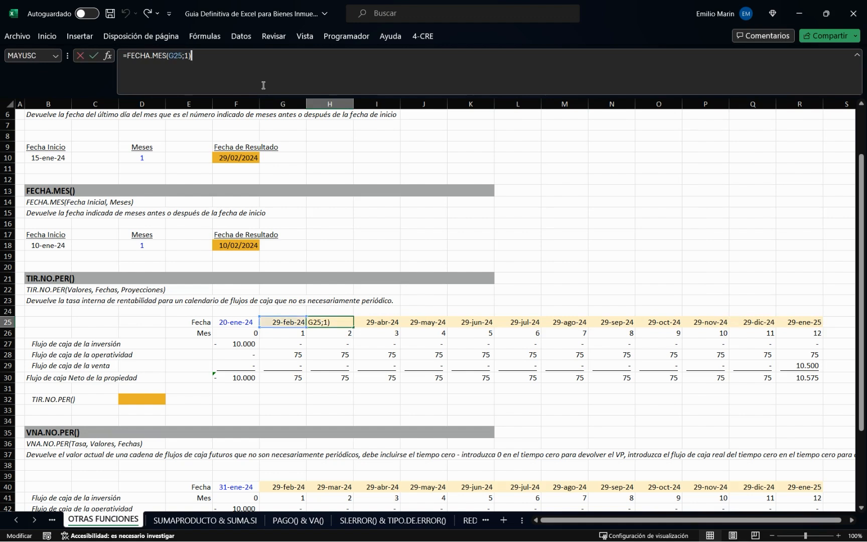
key(Escape)
Copy the FIN.MES formula from G25 across the date row through R25.
click(291, 322)
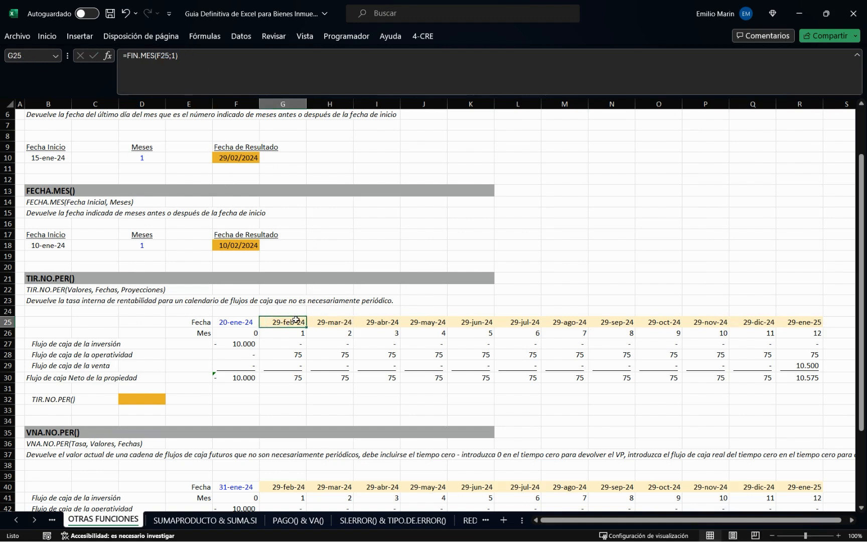
key(ctrl+c)
key(ctrl+shift+Right)
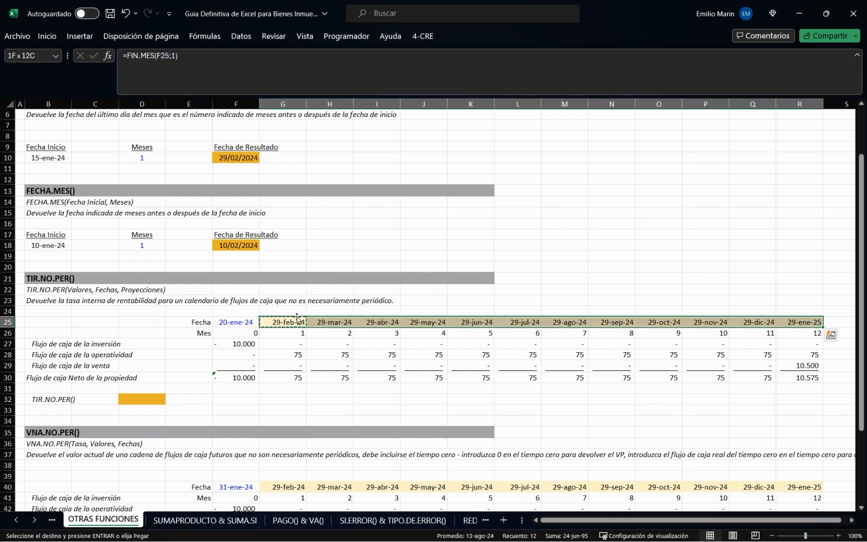
key(ctrl+v)
key(Escape)
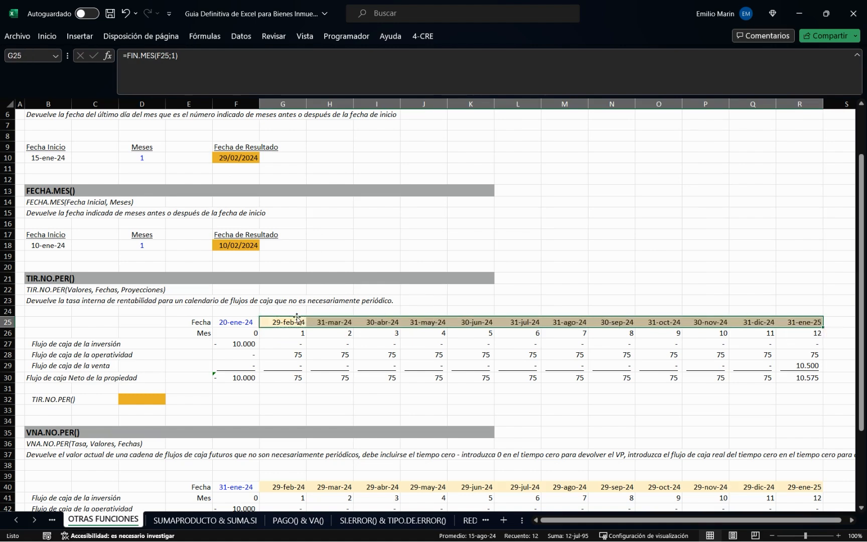
Examine the recalculated FIN.MES dates cell by cell across row 25, from G25 to R25 and back.
click(297, 317)
key(Right)
key(Right)
key(Right)
key(Right)
key(Right)
key(Right)
key(Right)
key(Right)
key(Right)
key(Right)
key(Right)
key(Right)
key(Right)
key(Left)
key(Left)
key(Left)
key(Left)
key(Left)
key(Left)
key(Left)
key(Left)
key(Left)
key(Left)
key(Left)
key(Left)
key(Left)
key(Left)
key(Left)
key(Left)
key(Left)
key(Left)
key(Left)
Examine the cash-flow rows down to the TIR.NO.PER label in B32, and read the function description in B23.
key(Right)
key(Right)
key(Right)
key(Down)
key(Down)
key(Left)
key(Down)
key(Up)
key(Up)
key(Left)
key(Down)
key(Down)
key(Down)
key(Down)
key(Down)
key(Down)
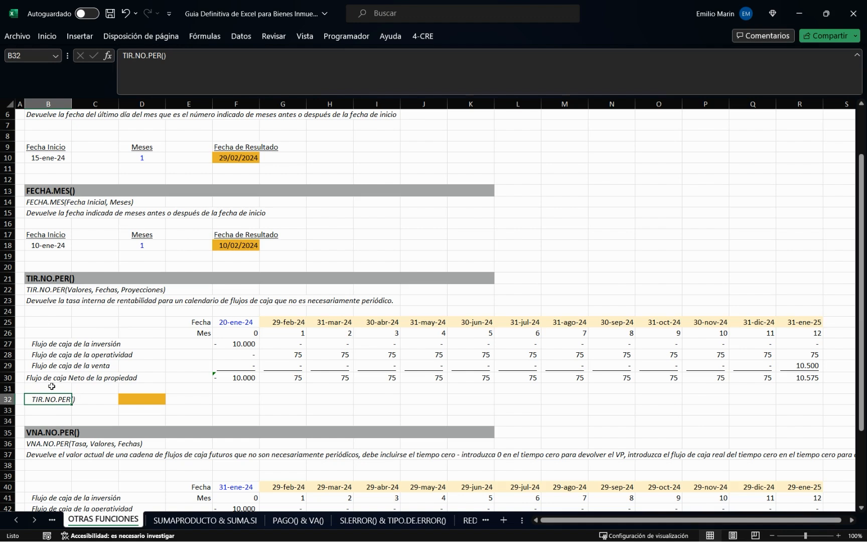
click(38, 299)
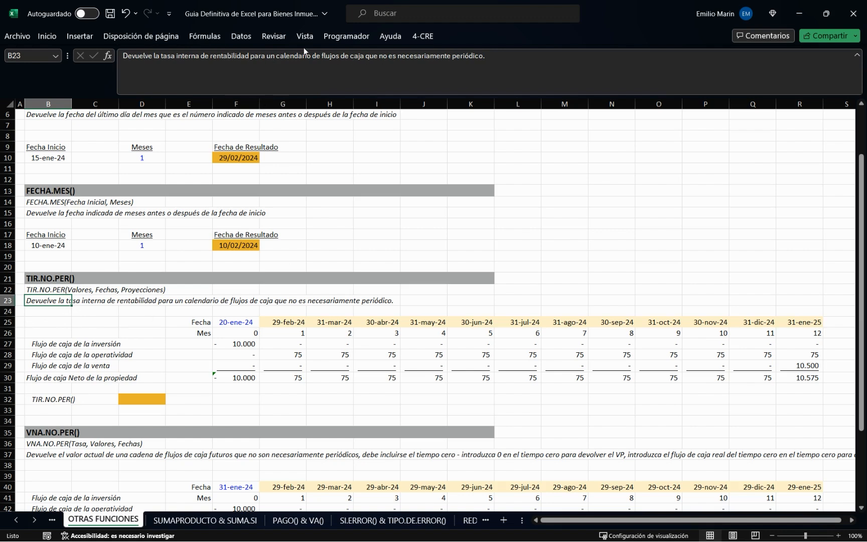
Review the starting date in F25, the date range F25:R25 and the TIR.NO.PER result cell D32.
click(230, 397)
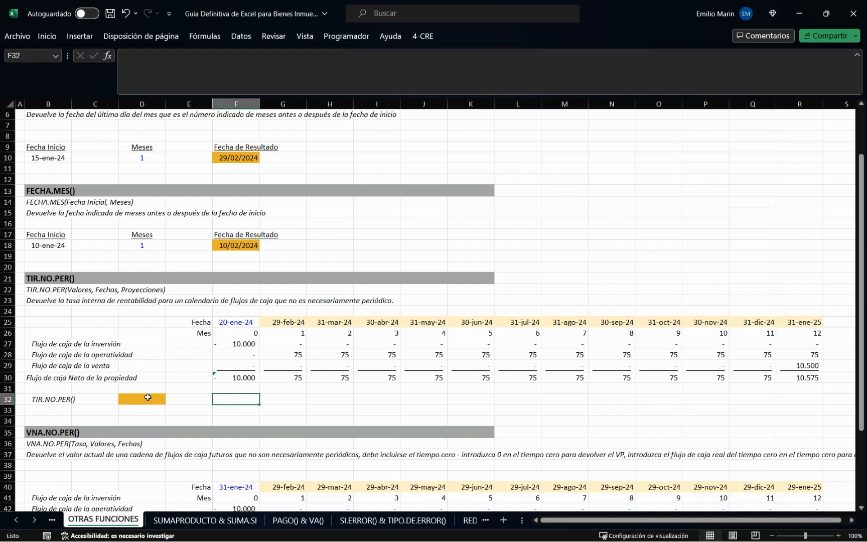
click(243, 323)
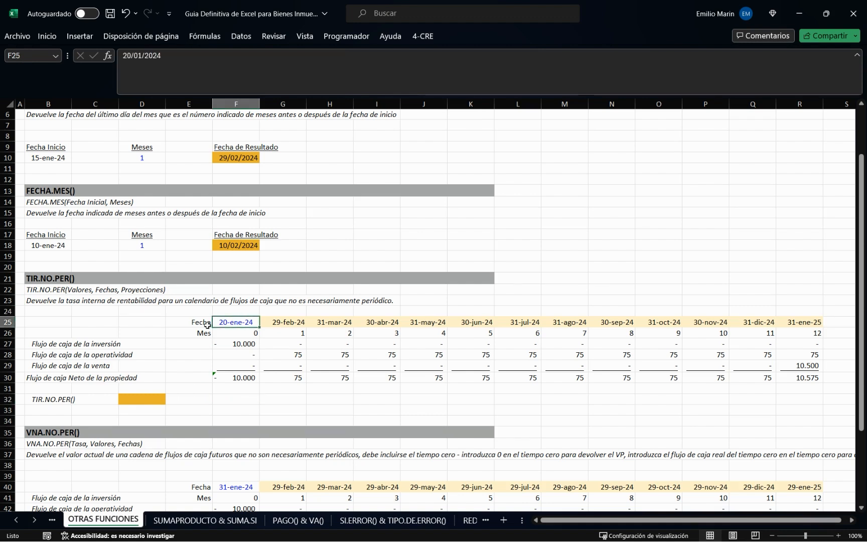
click(149, 399)
click(236, 323)
drag(236, 323, 807, 324)
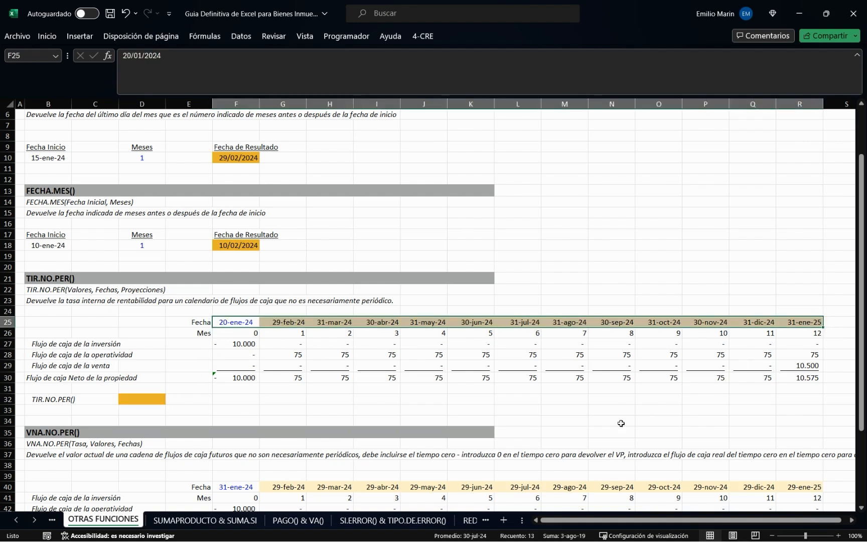
click(254, 393)
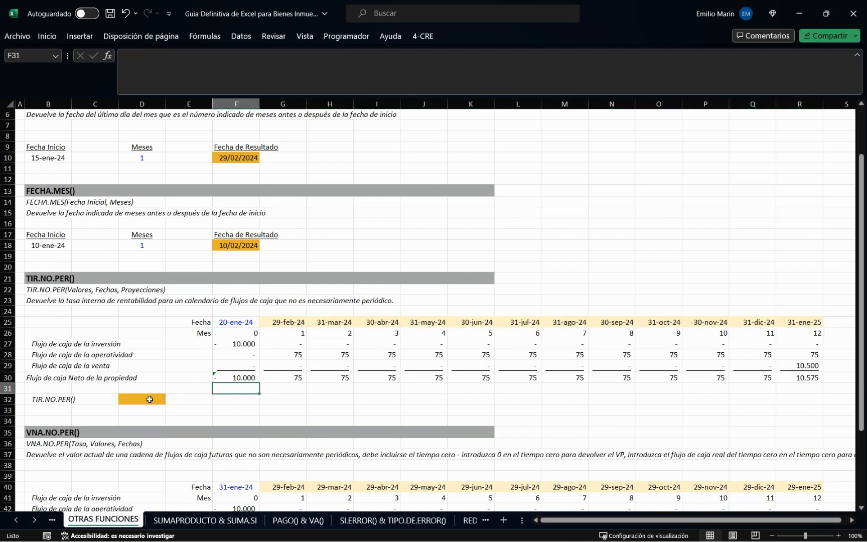
click(149, 399)
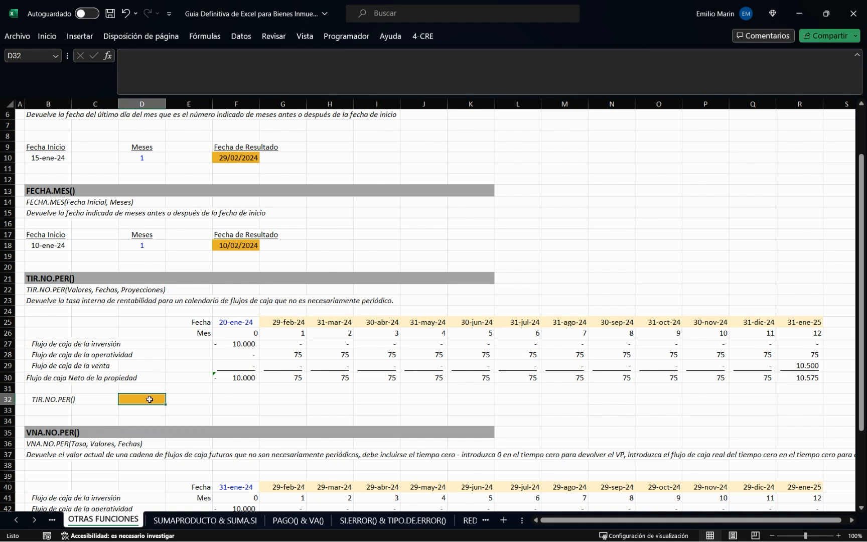
Review the cash-flow table above D32 and compare the starting date in F25 with the rest of the date row.
key(Up)
key(Up)
key(Up)
key(Up)
key(Up)
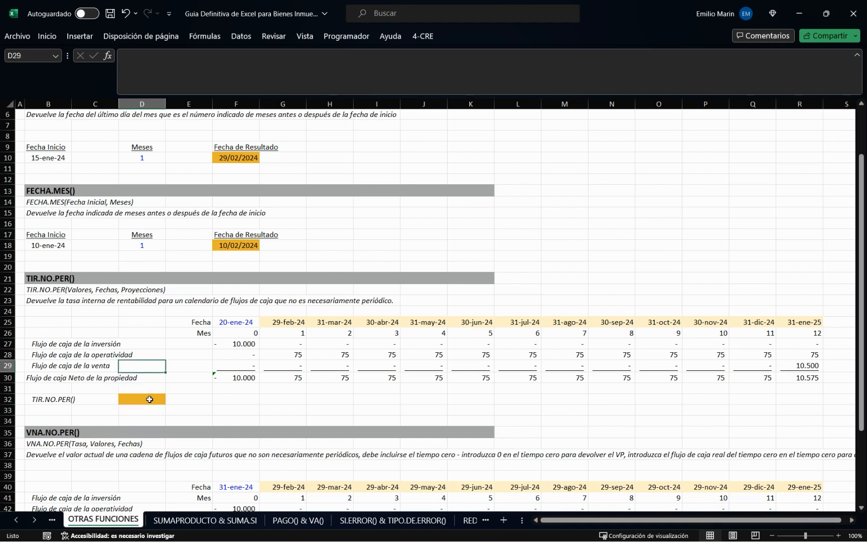
key(Right)
key(Right)
key(Right)
key(Up)
key(Left)
key(Up)
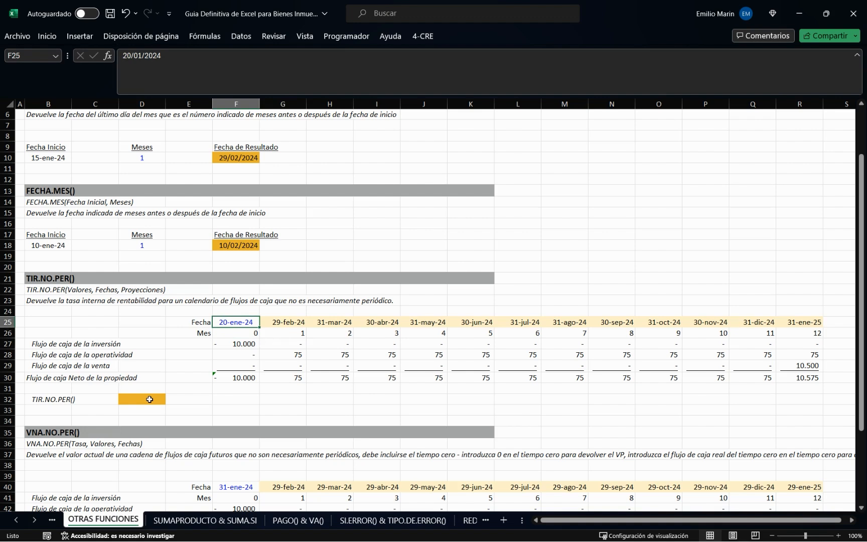
click(150, 399)
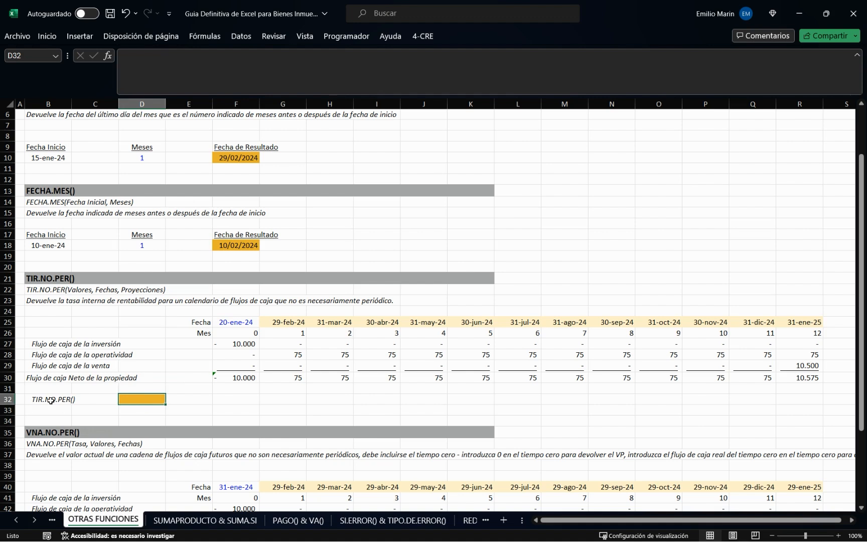
drag(221, 327, 813, 331)
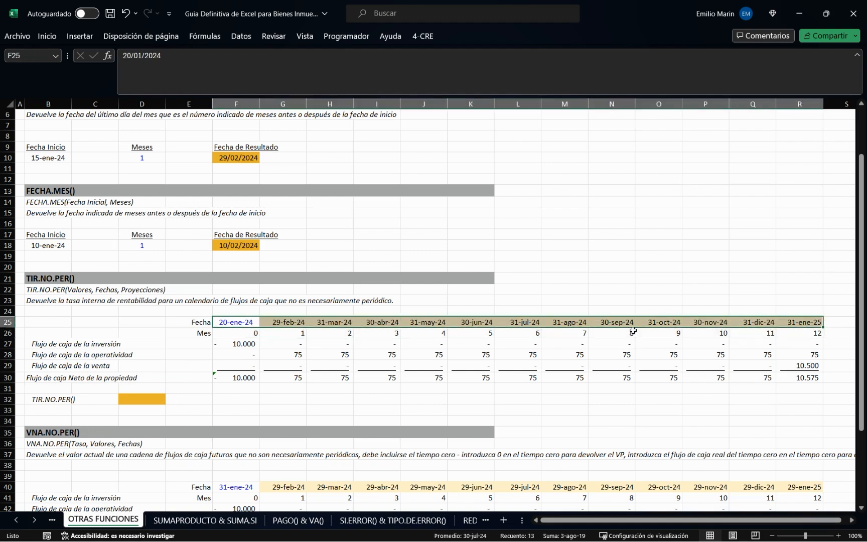
Begin a TIR.NO.PER formula in D32 with the net cash flows F30:R30 as its values.
click(131, 400)
text(=)
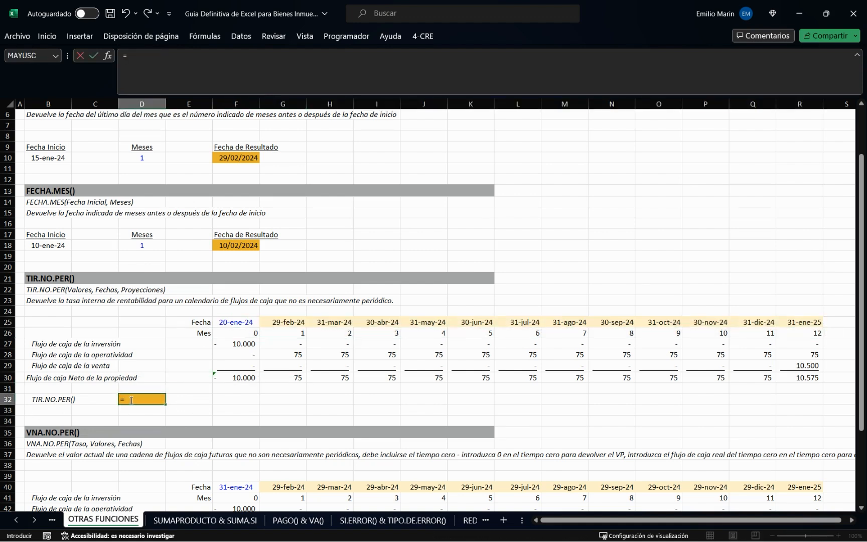
text(tir)
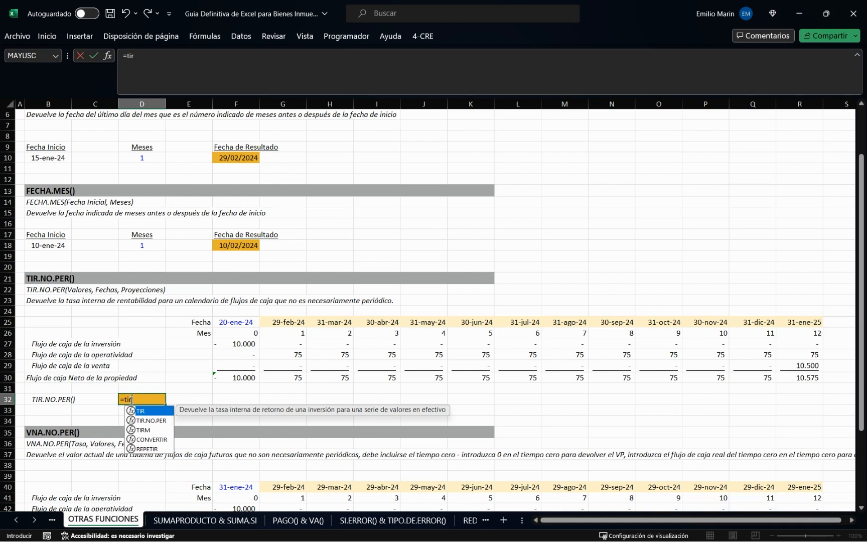
key(Down)
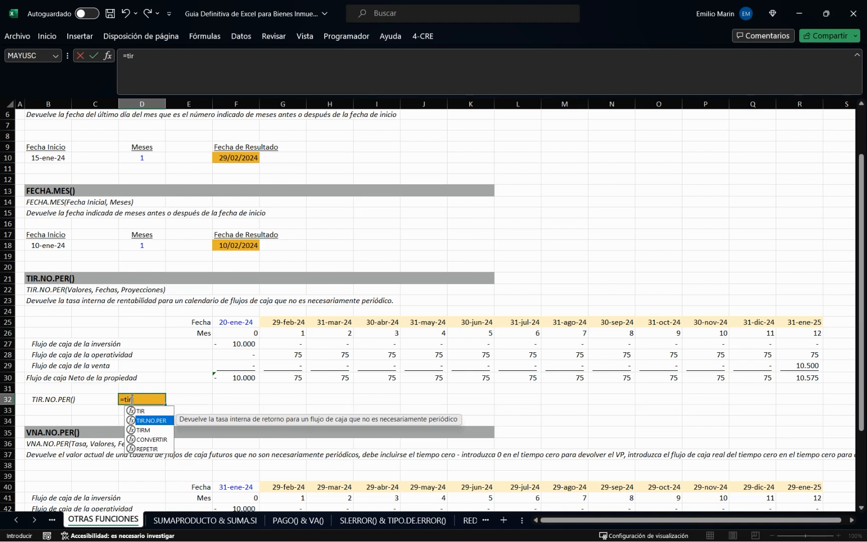
key(Tab)
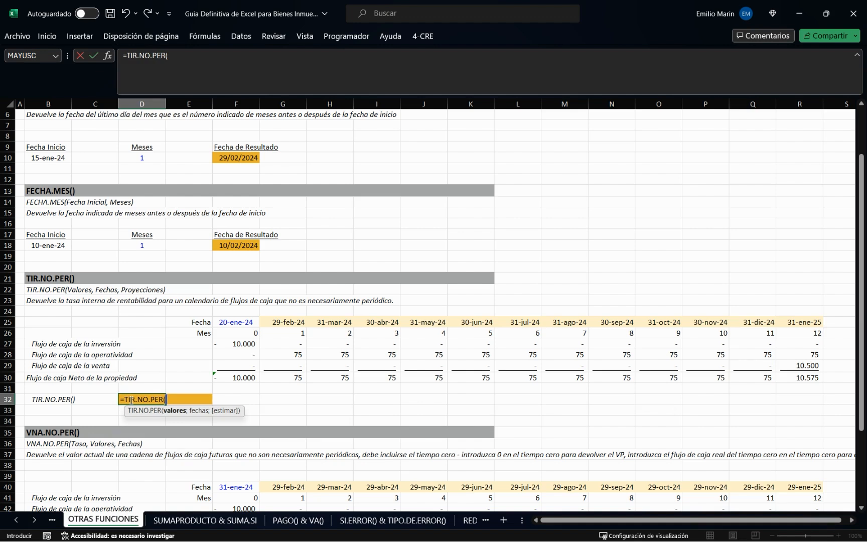
key(Up)
key(Right)
key(Right)
key(Up)
key(ctrl+shift+Right)
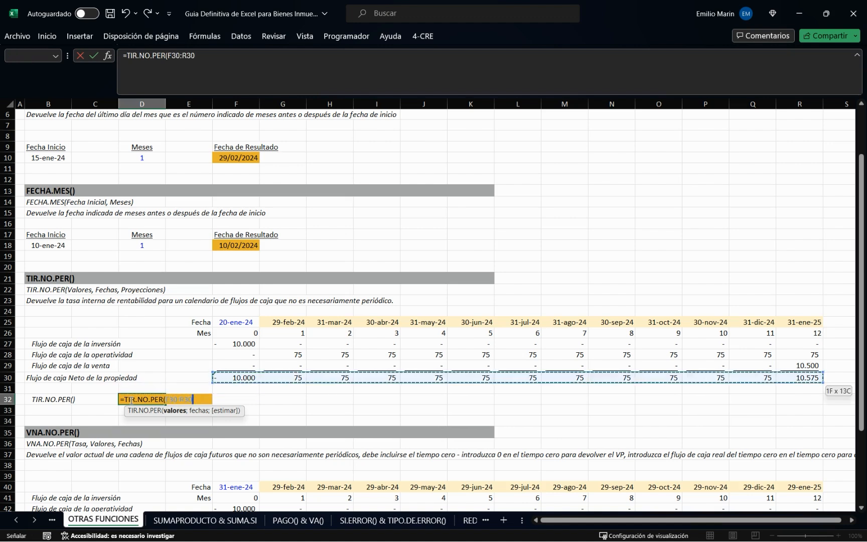
Complete the TIR.NO.PER formula in D32 with the dates F25:R25.
text(;)
key(Up)
key(Up)
key(Up)
key(Up)
key(Up)
key(Up)
key(Up)
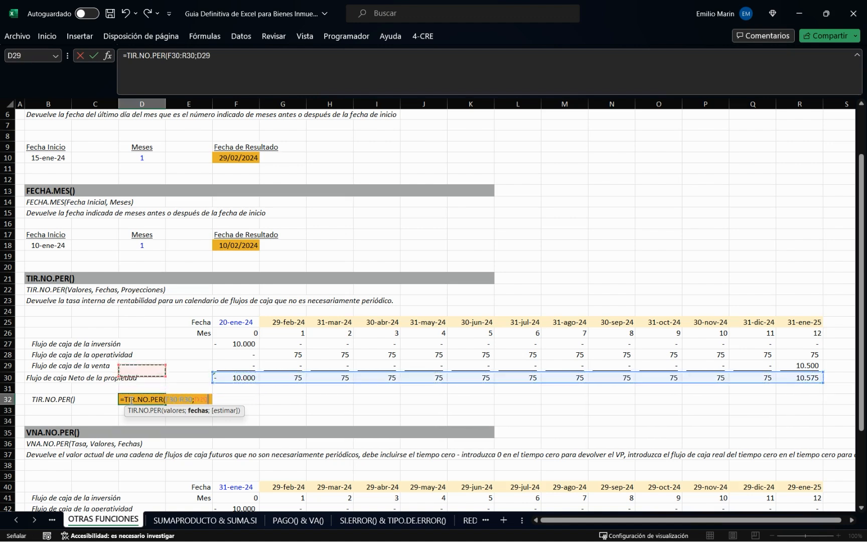
key(Right)
key(Right)
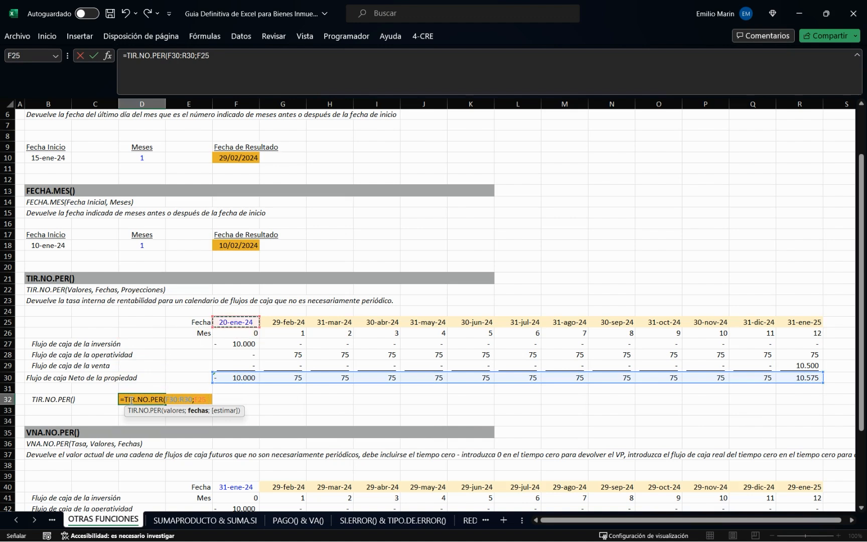
key(ctrl+shift+Right)
key(Return)
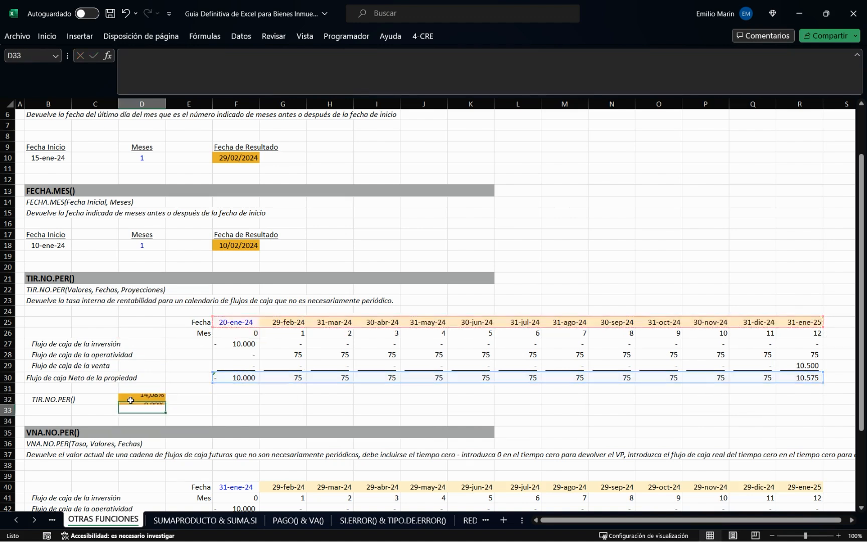
key(Up)
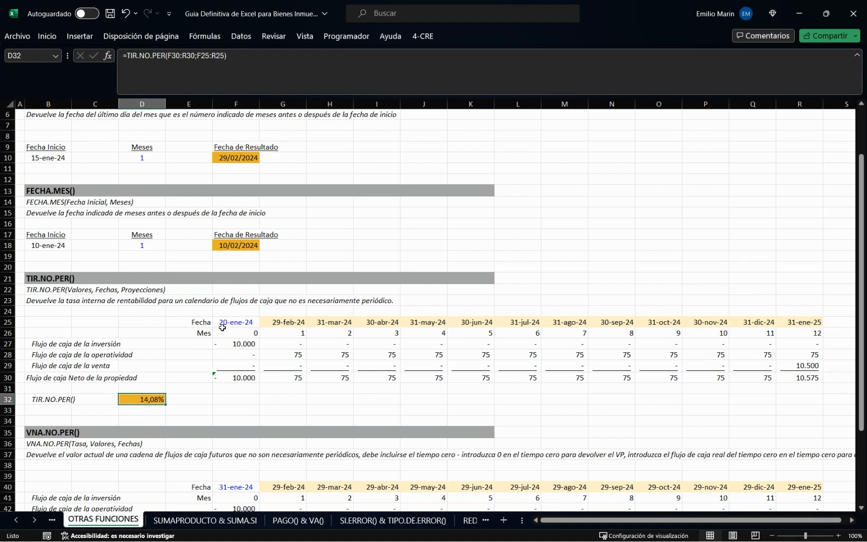
Compare the irregular intervals between the dates in F25:I25 and examine the TIR.NO.PER formula in D32.
click(240, 319)
click(276, 322)
click(328, 322)
click(382, 319)
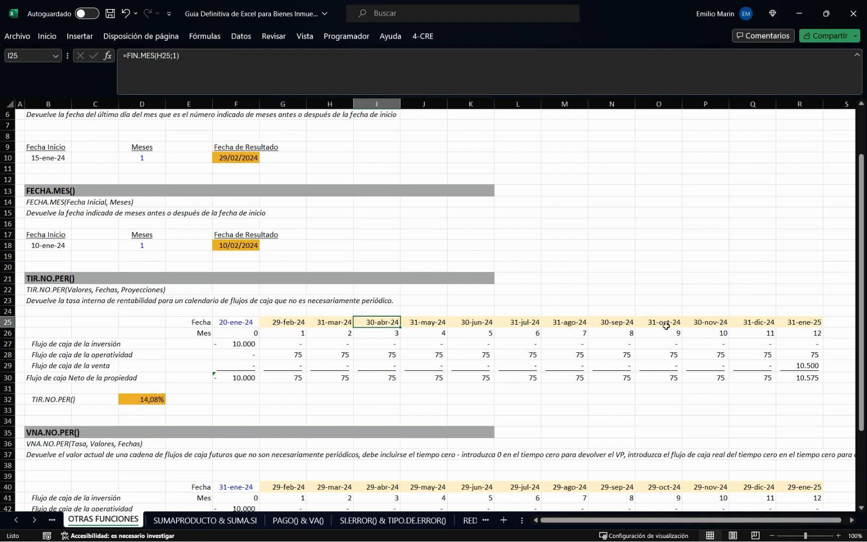
drag(238, 322, 291, 322)
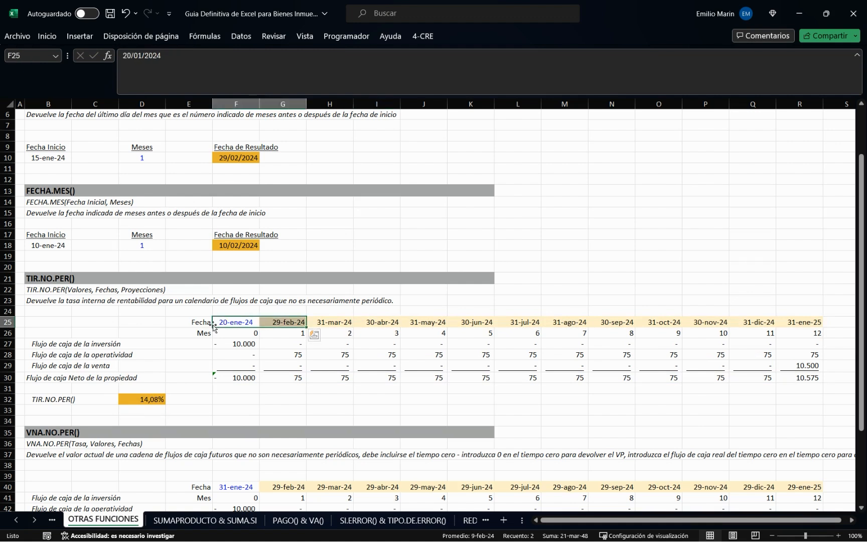
click(277, 324)
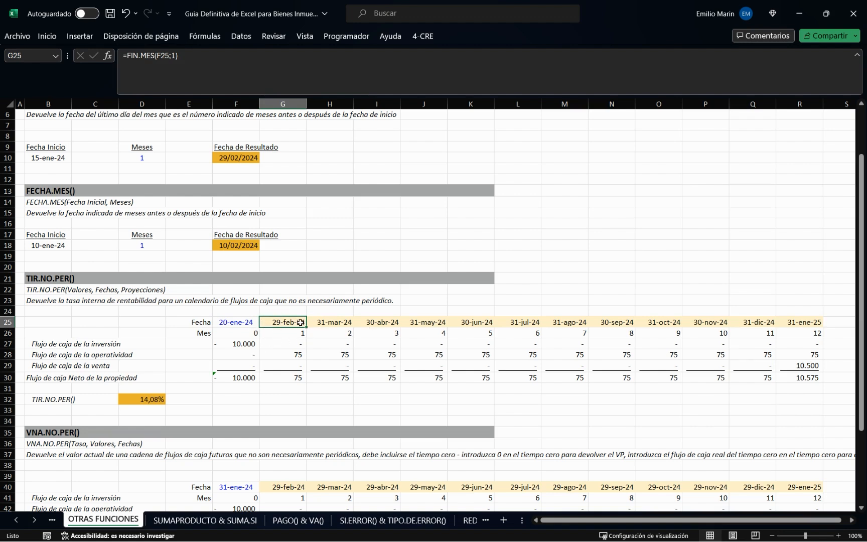
click(149, 400)
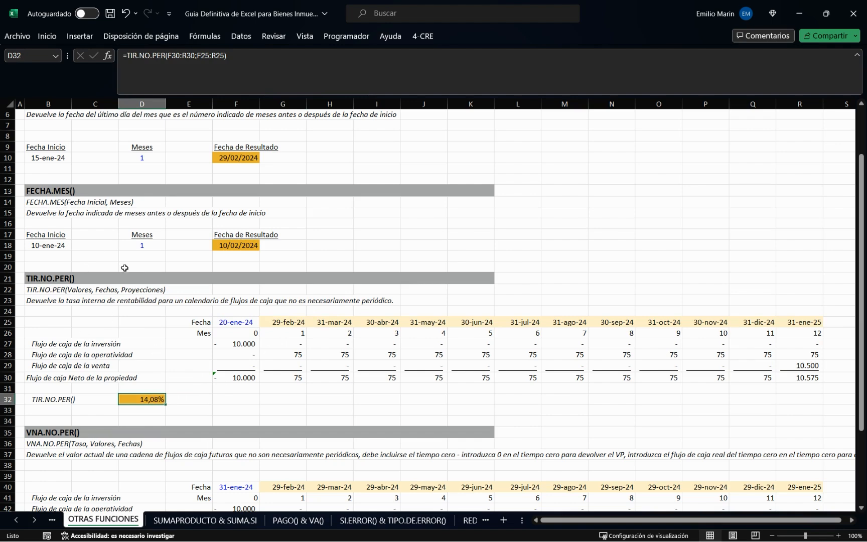
scroll(103, 300, down, 2)
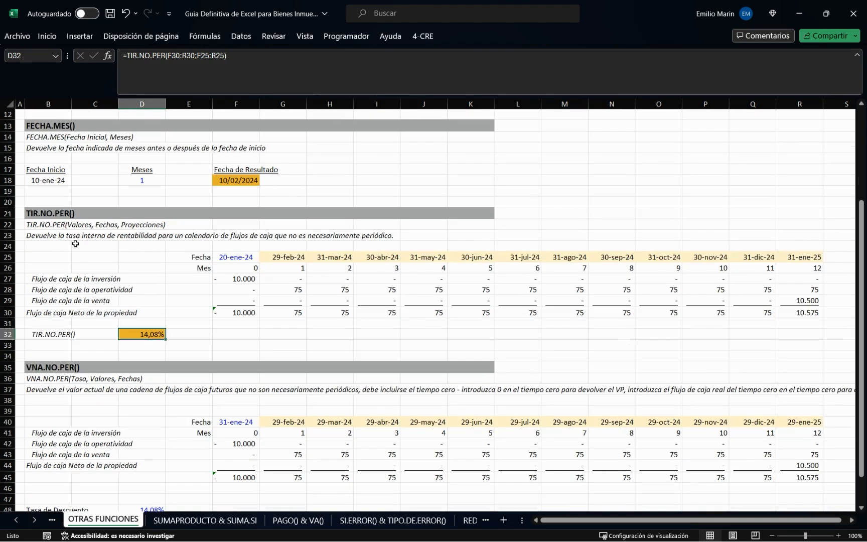
Begin a VNA.NO.PER formula in D49 for the Valor Presente Neto, using the discount rate in D48.
scroll(64, 235, down, 2)
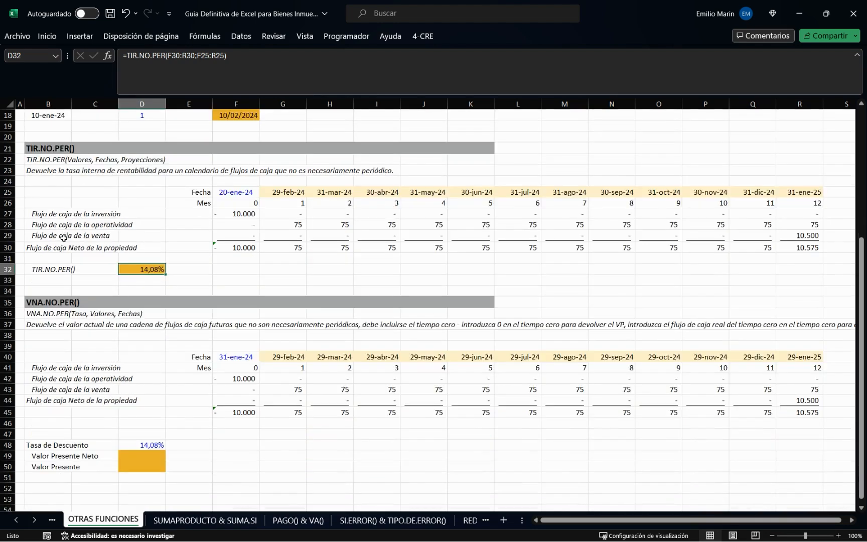
click(60, 302)
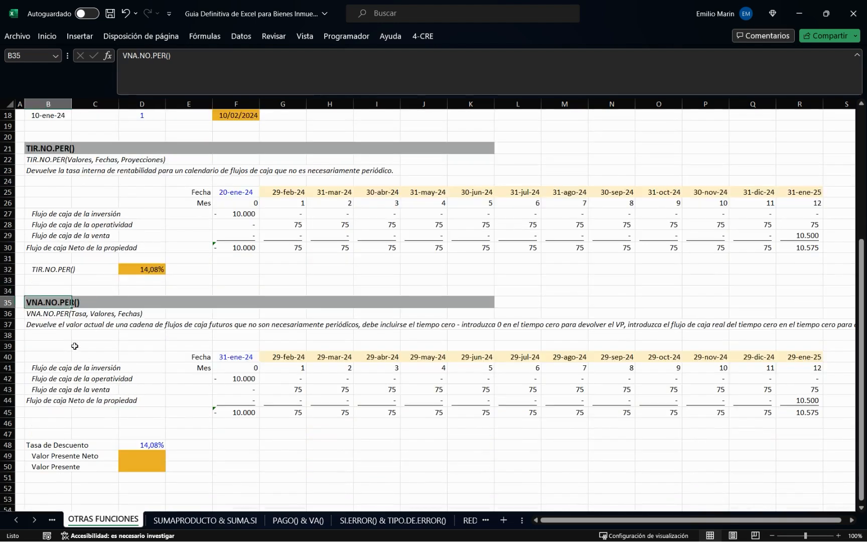
click(130, 455)
click(49, 455)
click(48, 466)
click(48, 456)
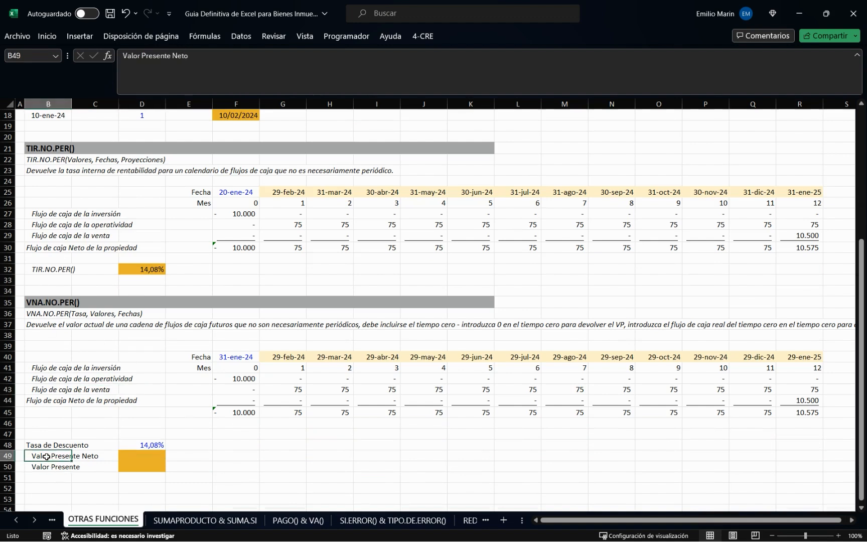
click(150, 456)
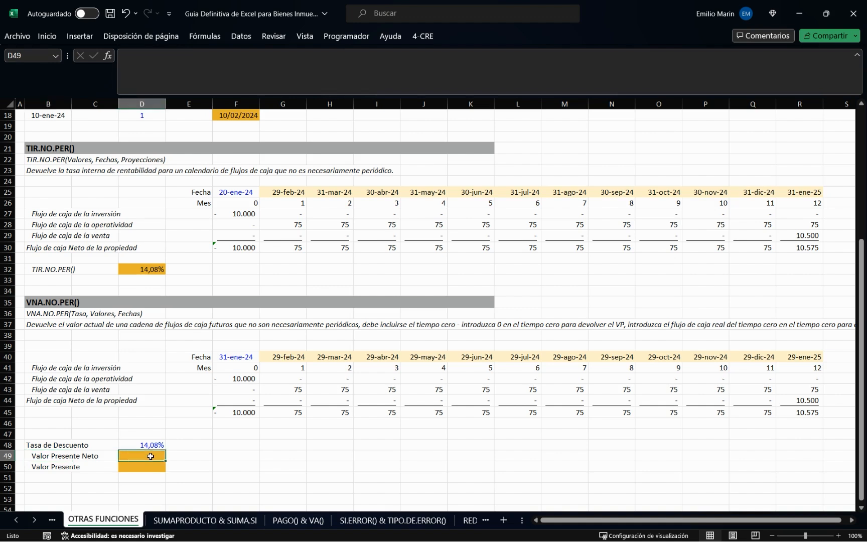
text(=vn)
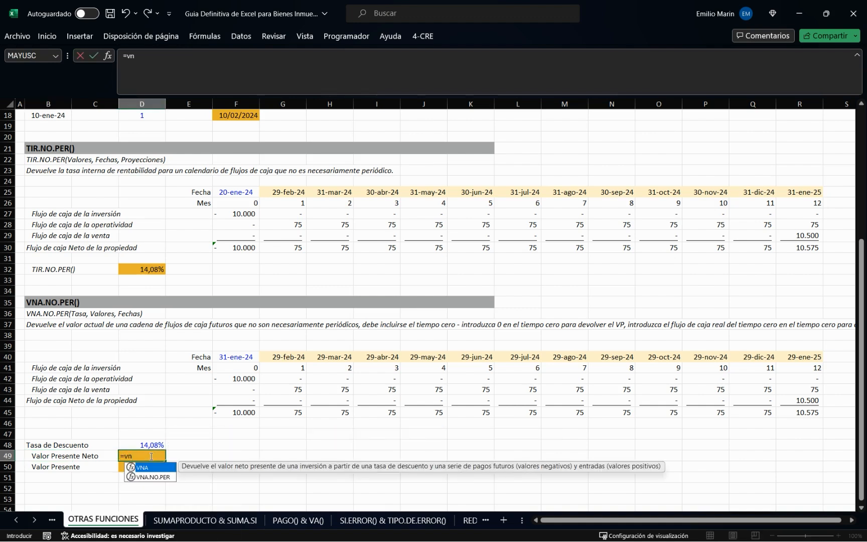
key(Down)
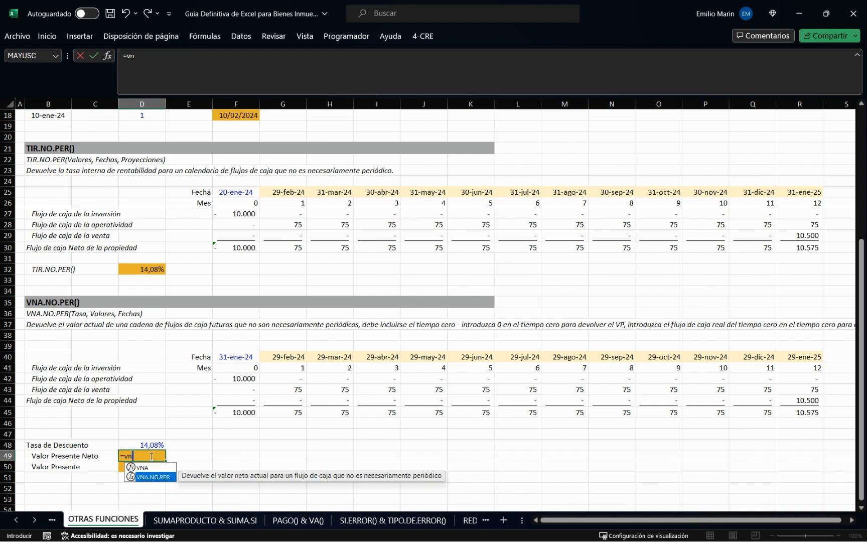
key(Tab)
key(Up)
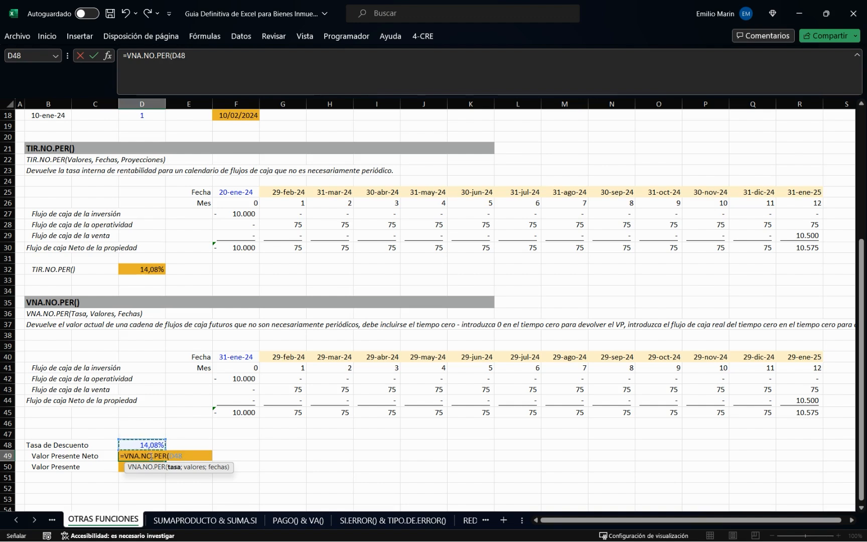
Complete the VNA.NO.PER formula in D49 with the values F45:R45 and the dates F40:R40.
text(;)
click(237, 413)
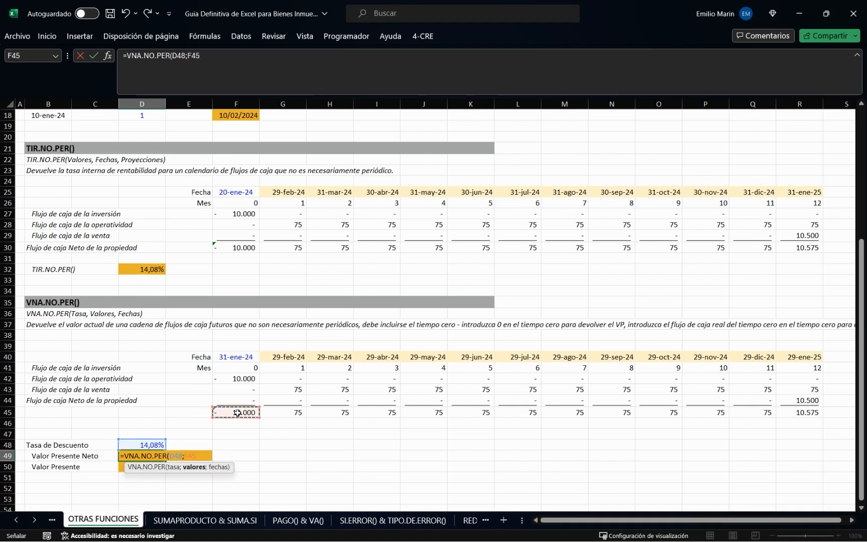
key(ctrl+shift+Right)
text(;)
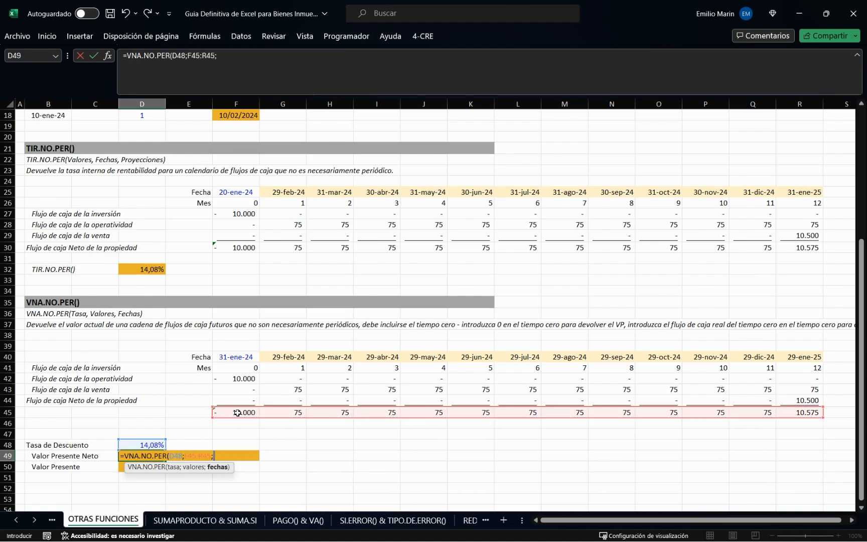
click(246, 355)
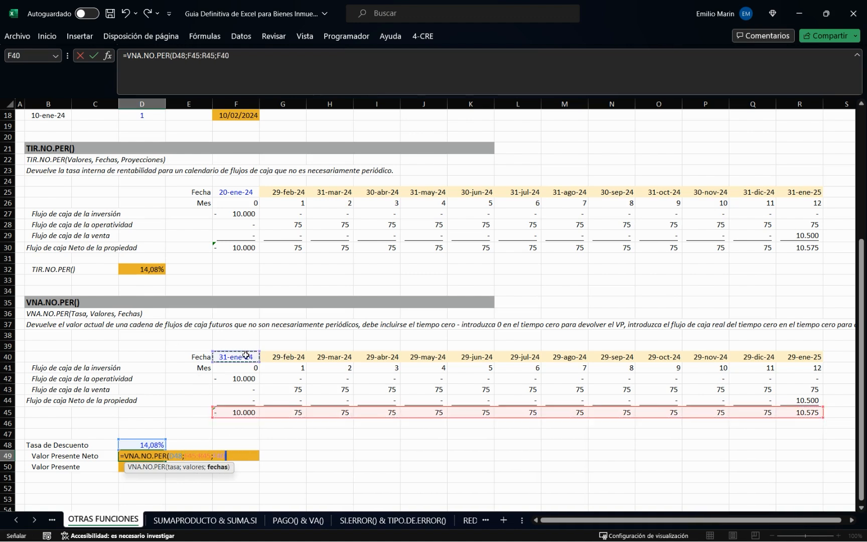
key(ctrl+shift+Right)
text())
key(ctrl+Return)
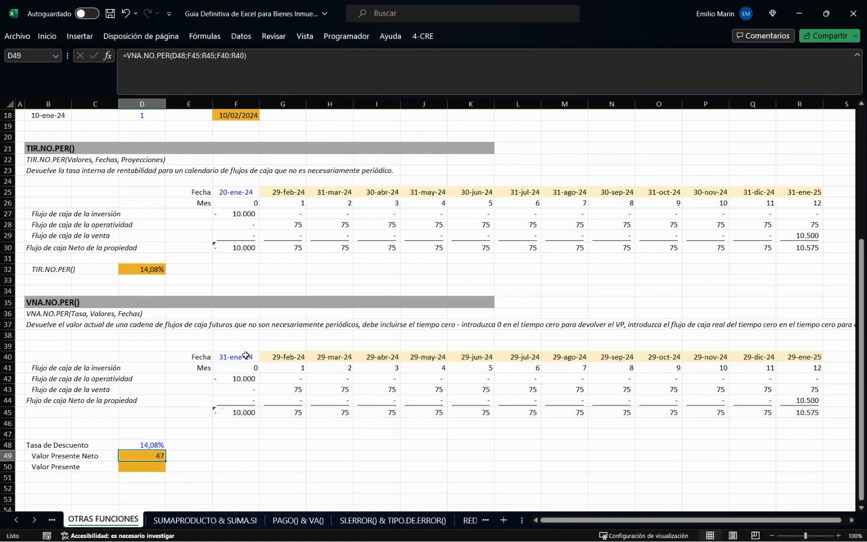
click(298, 57)
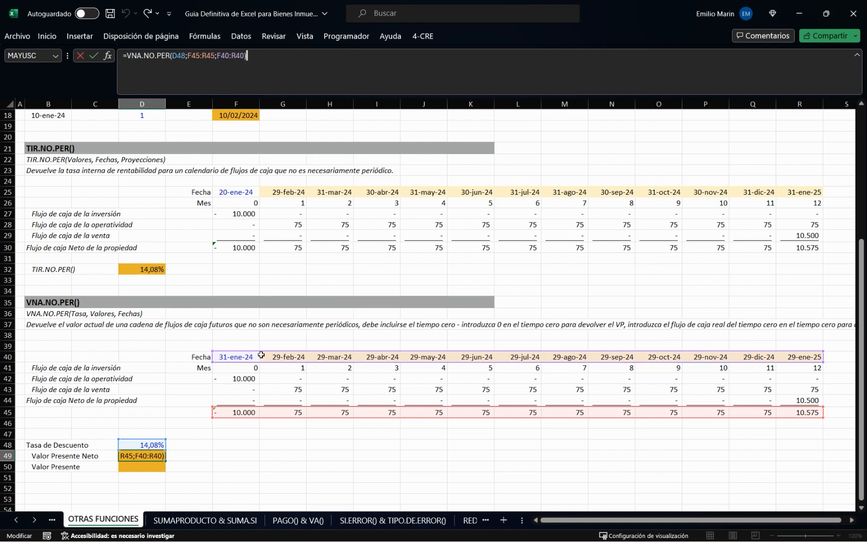
key(Escape)
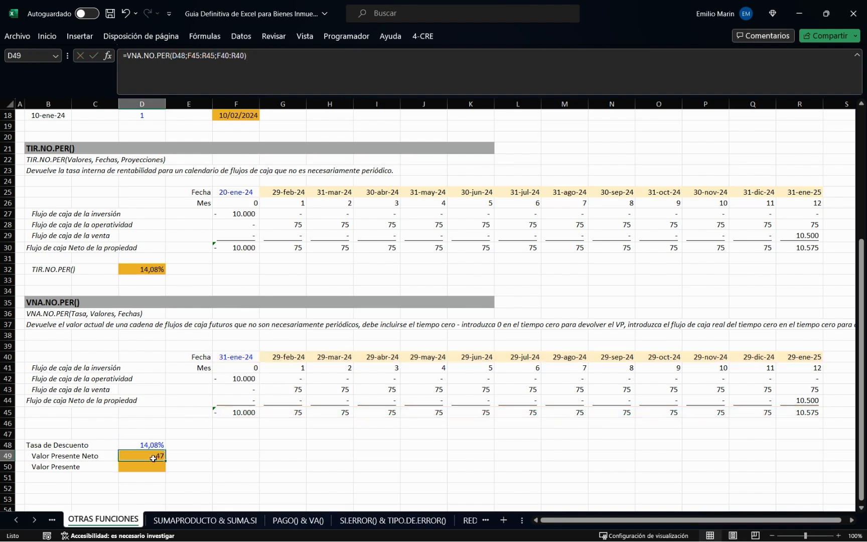
Set the starting date in F40 of the VNA.NO.PER table to 20/01/2024.
click(239, 356)
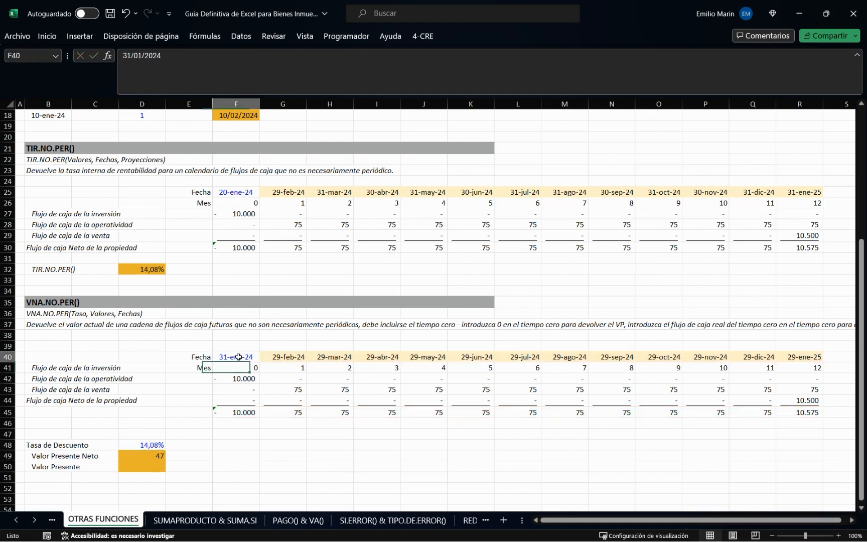
double_click(128, 56)
text(20)
key(Return)
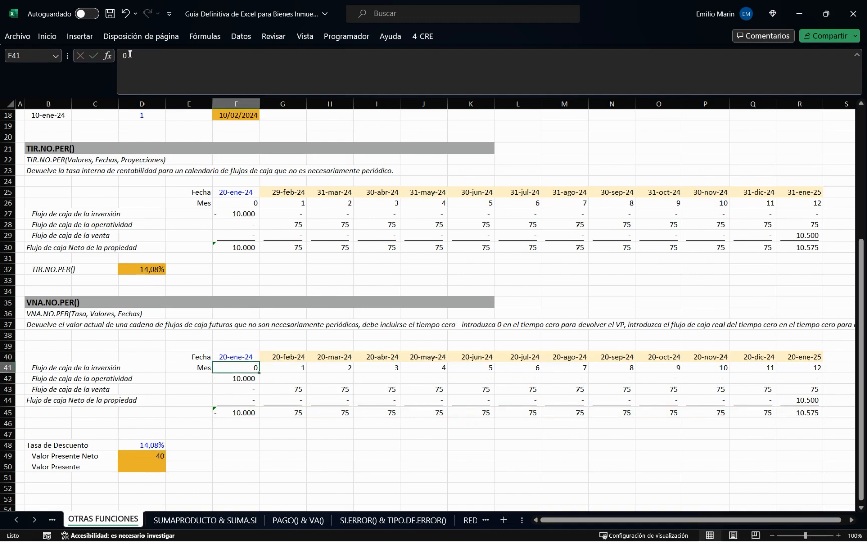
Replace the date formula in G40 with =FIN.MES(F40;1).
key(Right)
key(Up)
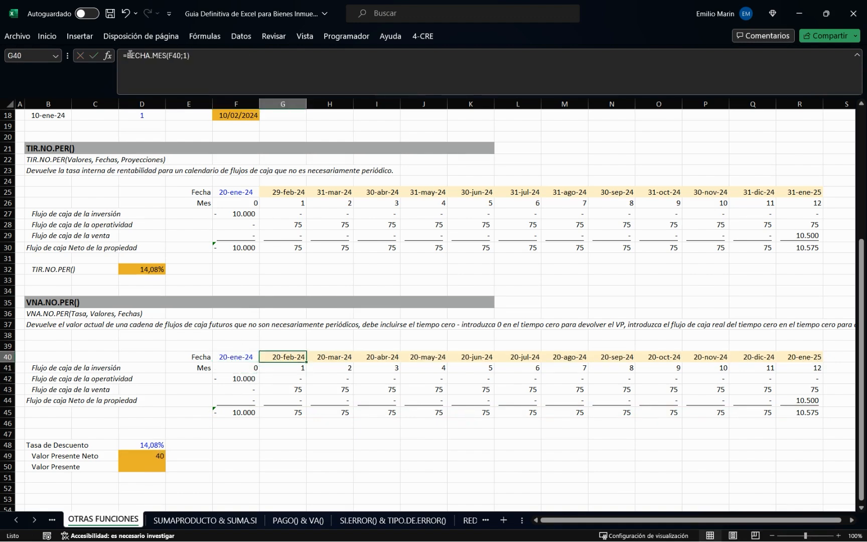
text(=fin)
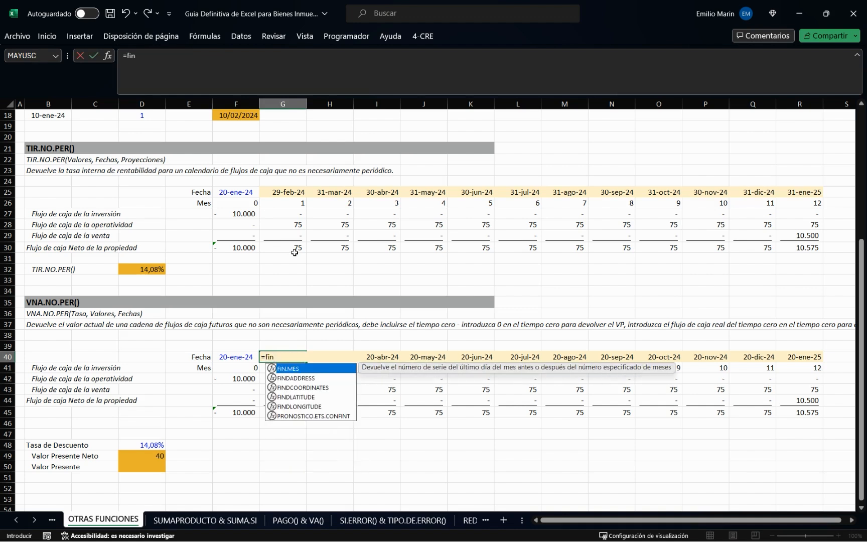
key(Tab)
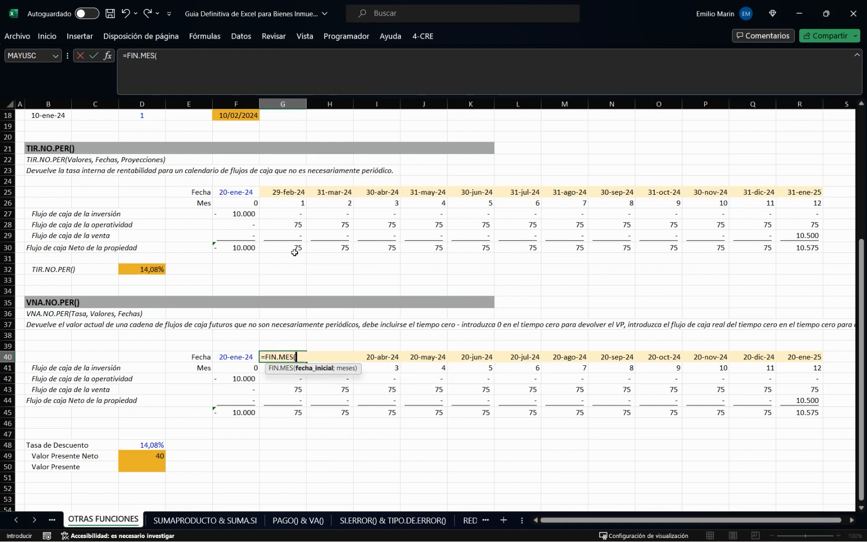
key(Left)
text(;1)
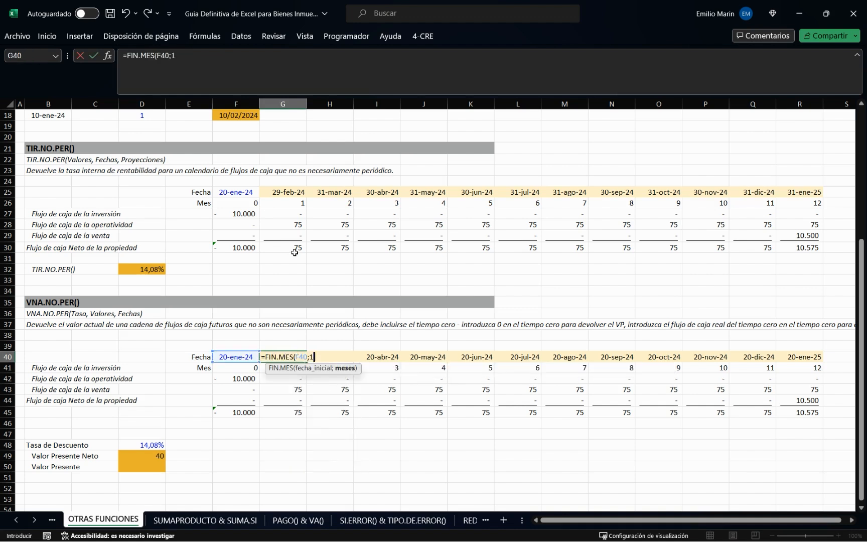
text())
key(Return)
Copy the FIN.MES formula from G40 across the date row through R40.
key(Up)
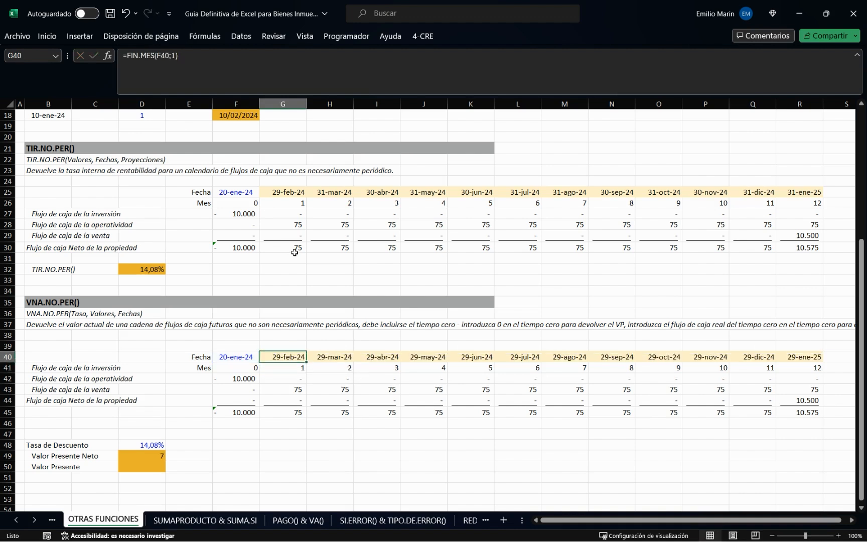
key(ctrl+c)
key(ctrl+shift+Right)
key(ctrl+v)
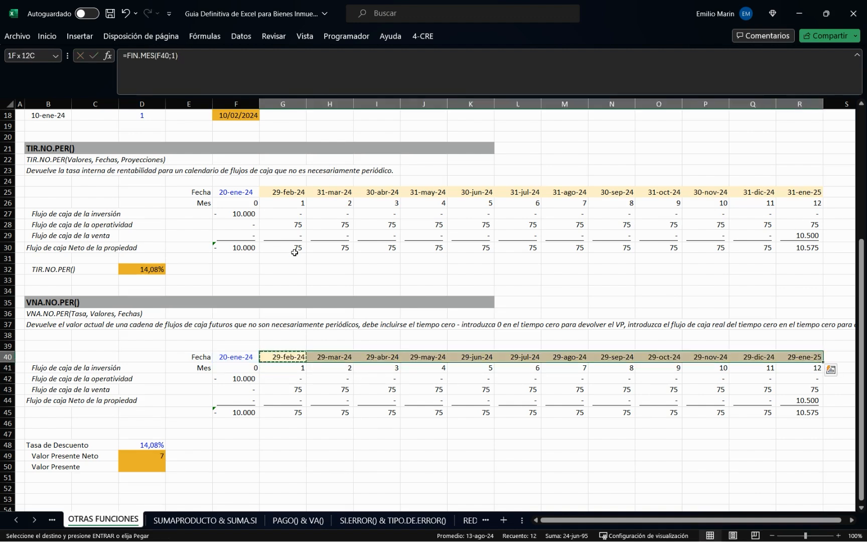
key(Escape)
Examine the recalculated Valor Presente Neto in D49 against the new dates in row 40.
key(Down)
key(Left)
key(Left)
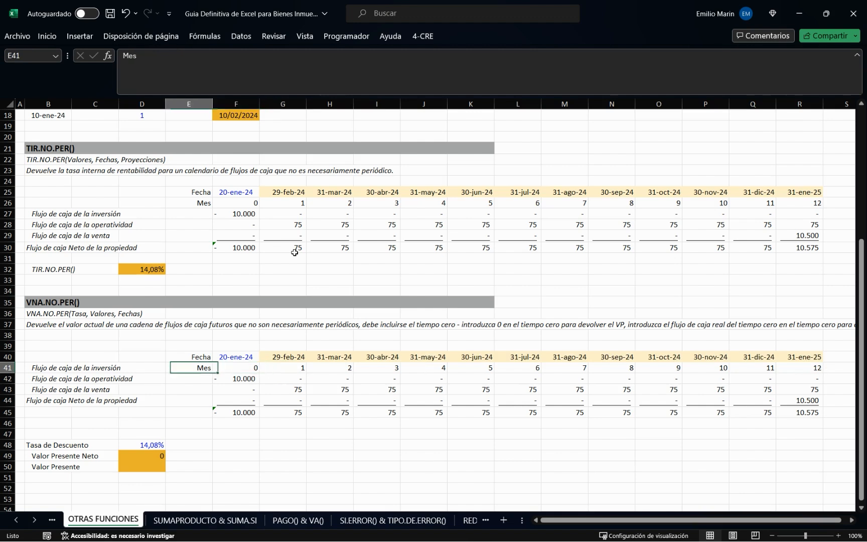
key(Left)
key(Down)
key(Down)
key(Down)
key(Down)
key(Down)
key(Down)
key(Down)
key(Down)
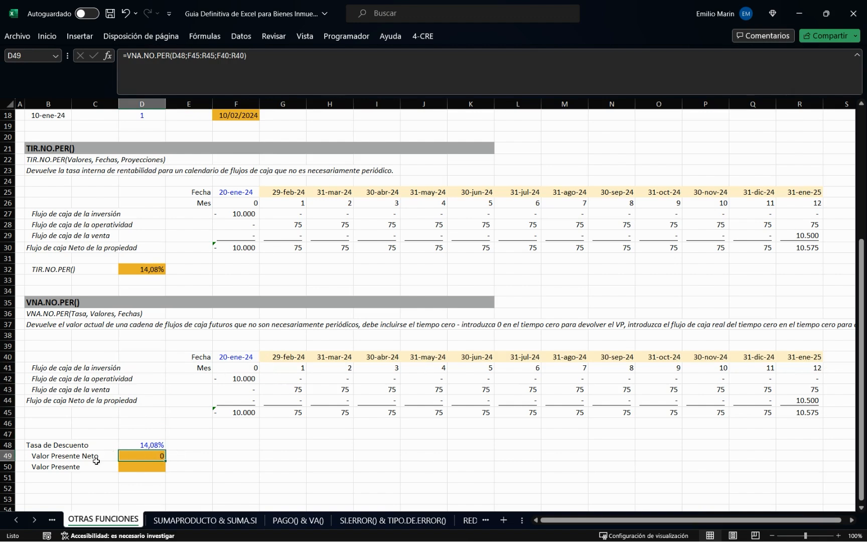
click(171, 434)
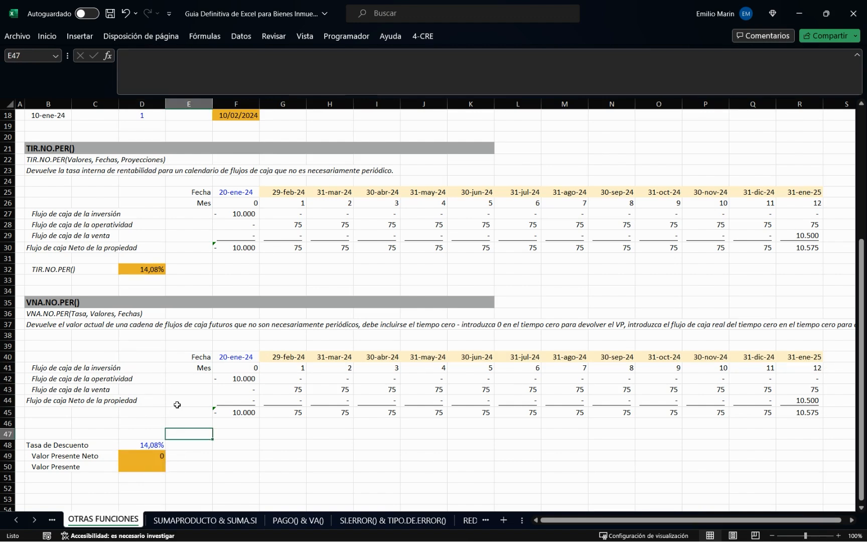
Begin a VNA.NO.PER formula in D50 for the Valor Presente, using the discount rate in D48.
click(53, 466)
click(135, 466)
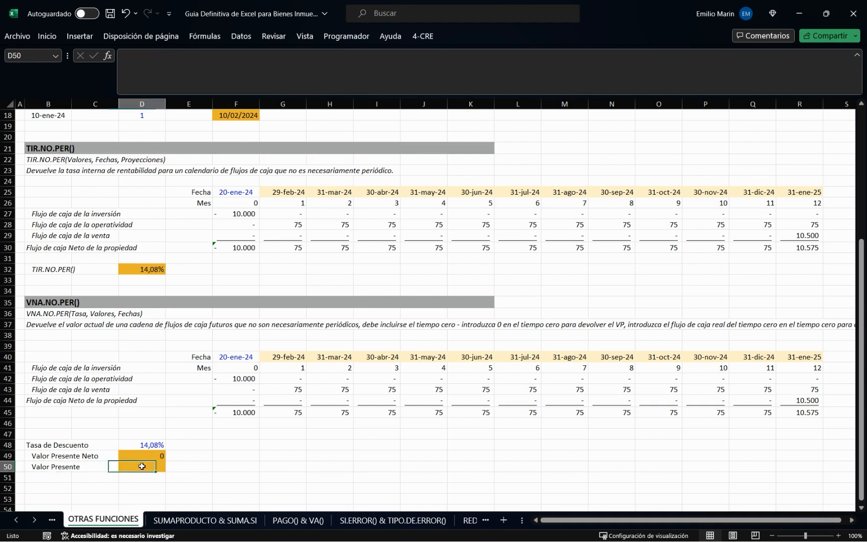
drag(289, 412, 814, 413)
click(145, 468)
text(=)
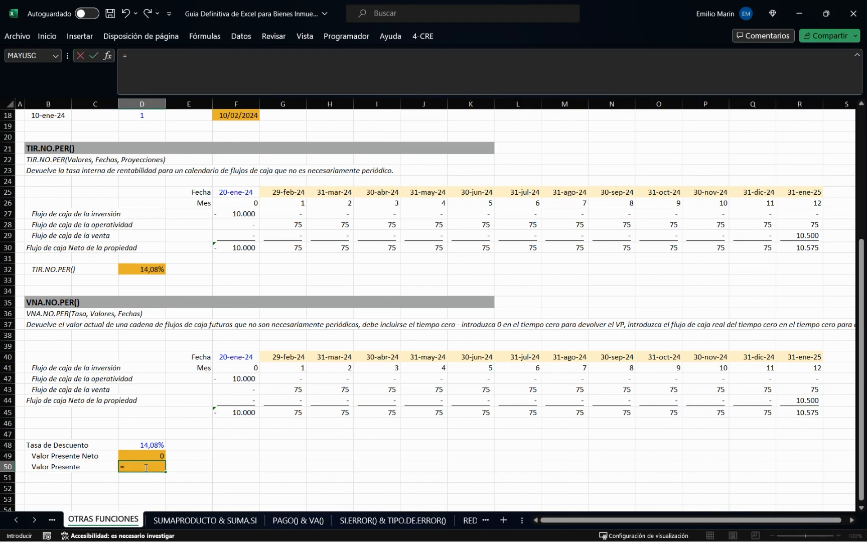
text(vn)
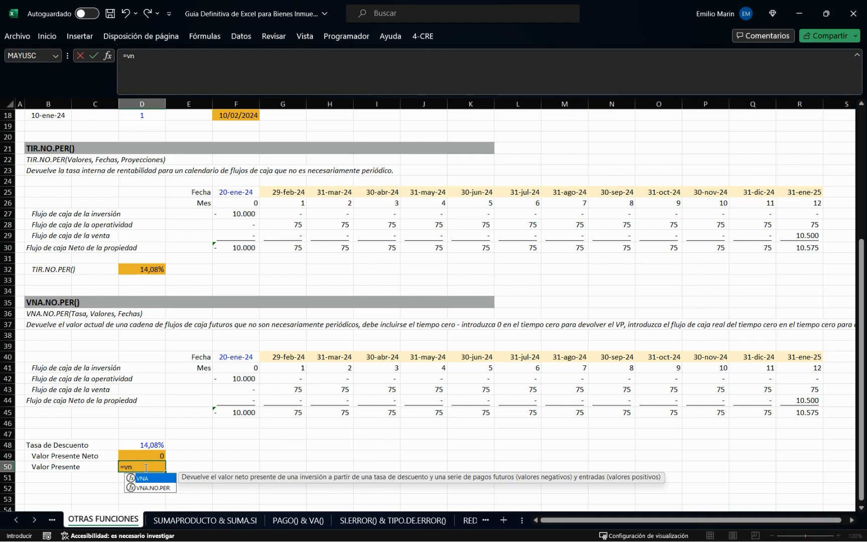
key(Down)
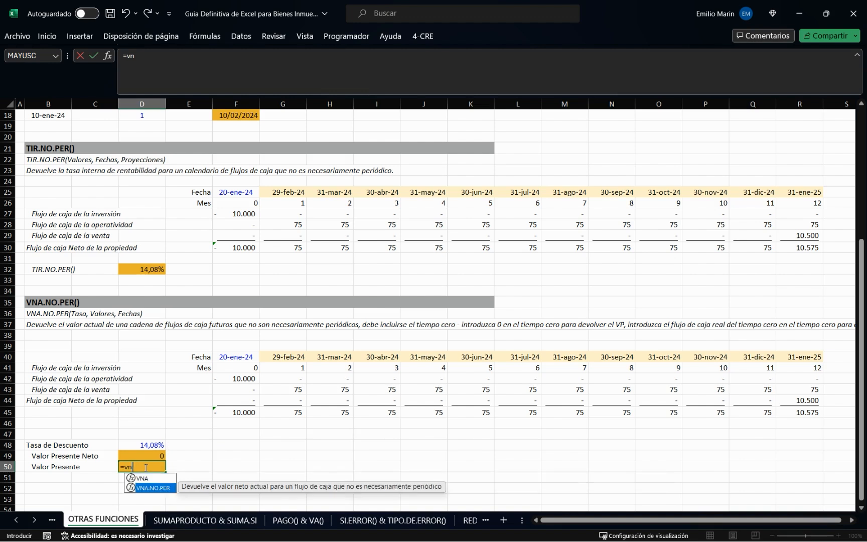
key(Tab)
key(Up)
key(Up)
Add the future net cash flows G45:R45 as the values of the VNA.NO.PER formula in D50.
text(;)
key(Right)
key(Right)
key(Right)
key(Up)
key(Up)
key(Up)
key(Up)
key(Up)
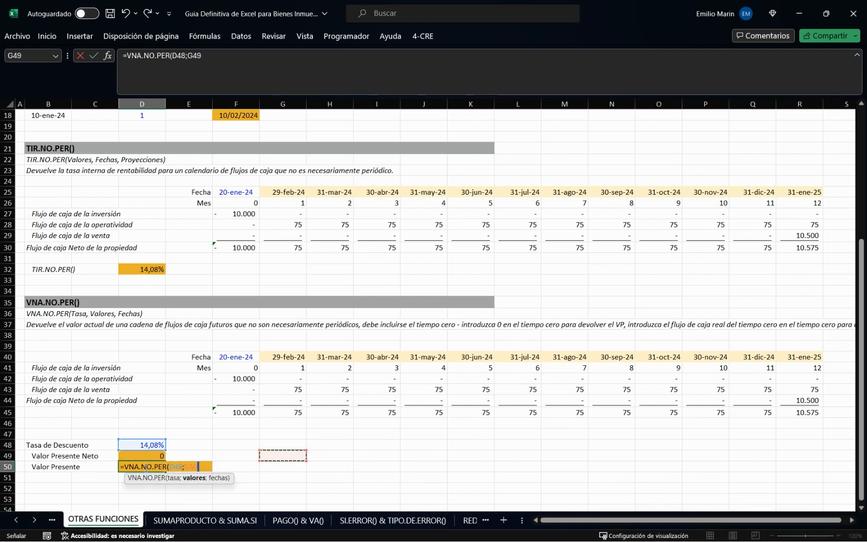
key(ctrl+shift+Right)
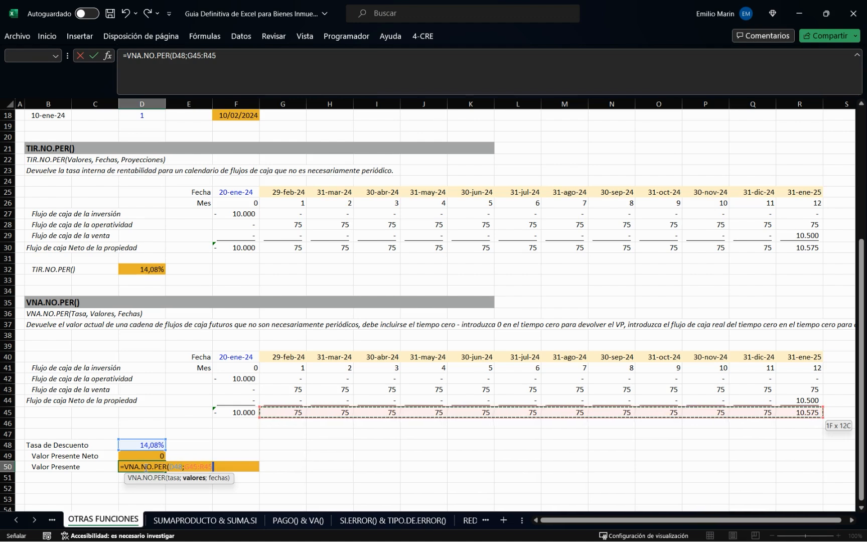
Finish the VNA.NO.PER formula in D50 with the dates G40:R40.
text(;)
key(Up)
key(Up)
key(Up)
key(Up)
key(Right)
key(Right)
key(Right)
key(Up)
key(Up)
key(Up)
key(Up)
key(Up)
key(Up)
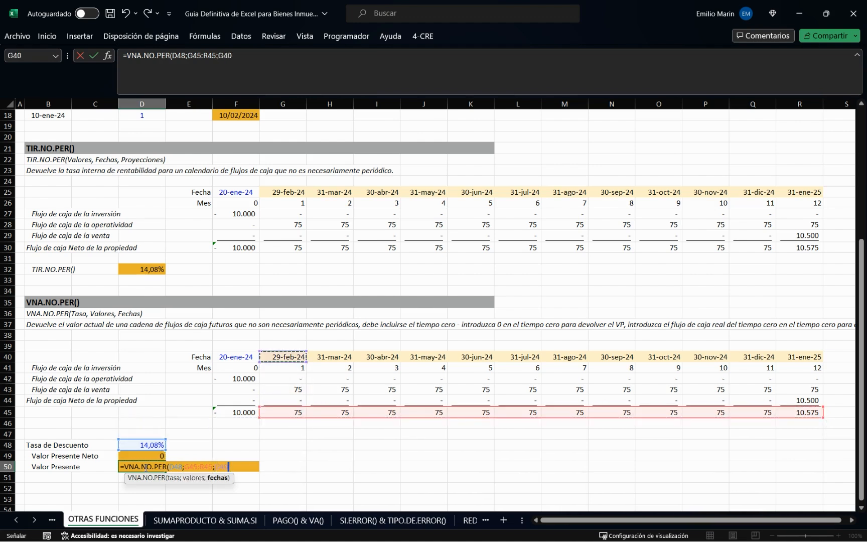
key(ctrl+shift+Right)
text())
key(Return)
Review the ranges used by the D50 formula and compare its result with the initial net cash flow in F45.
click(145, 467)
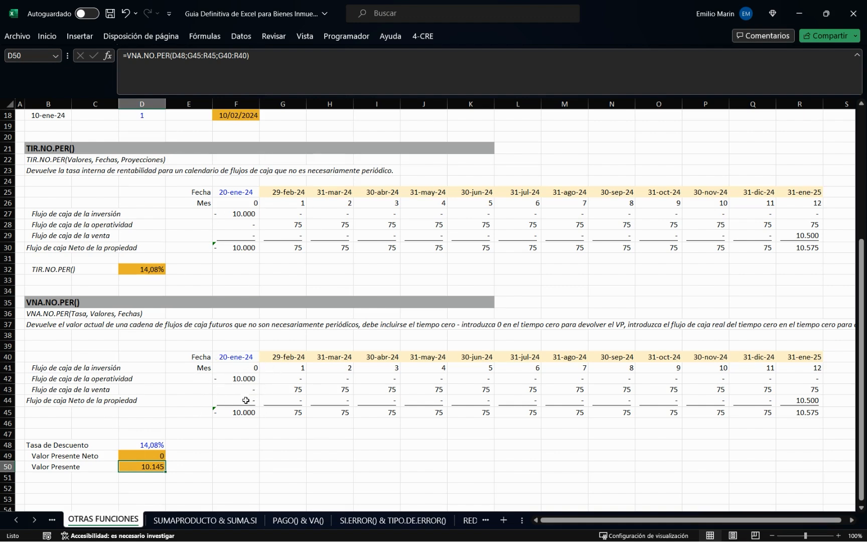
click(329, 74)
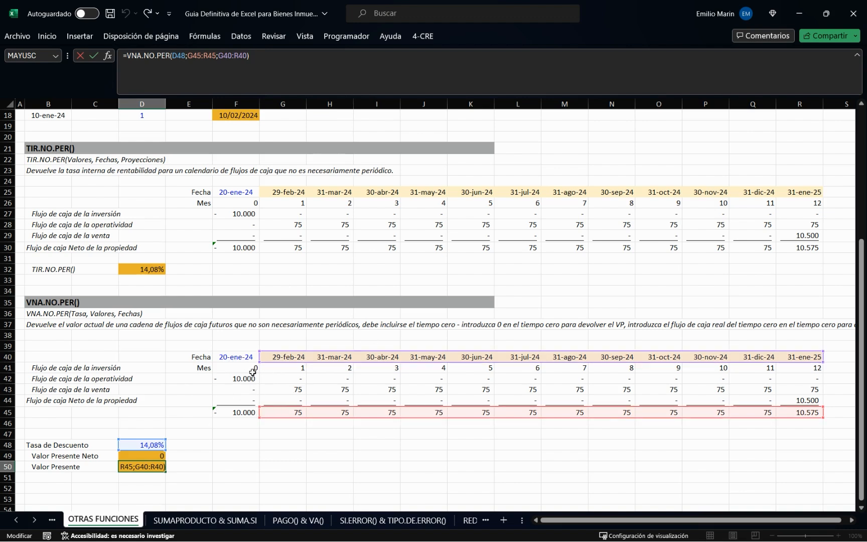
key(ctrl+Return)
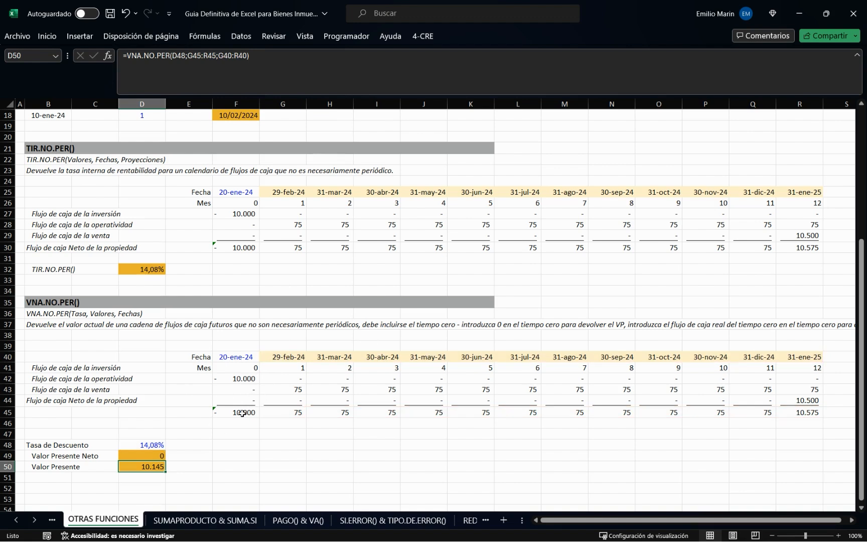
click(243, 414)
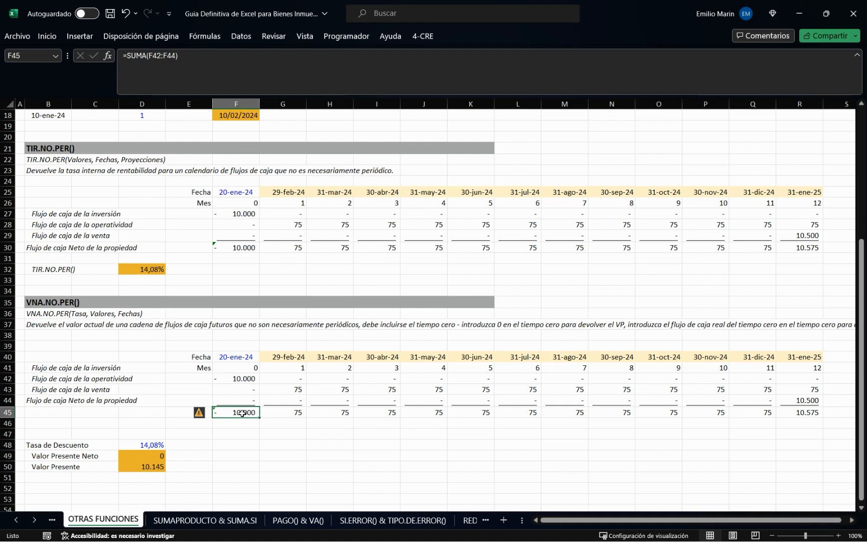
Replace the initial net cash flow in F45 with 0.
text(0)
key(Return)
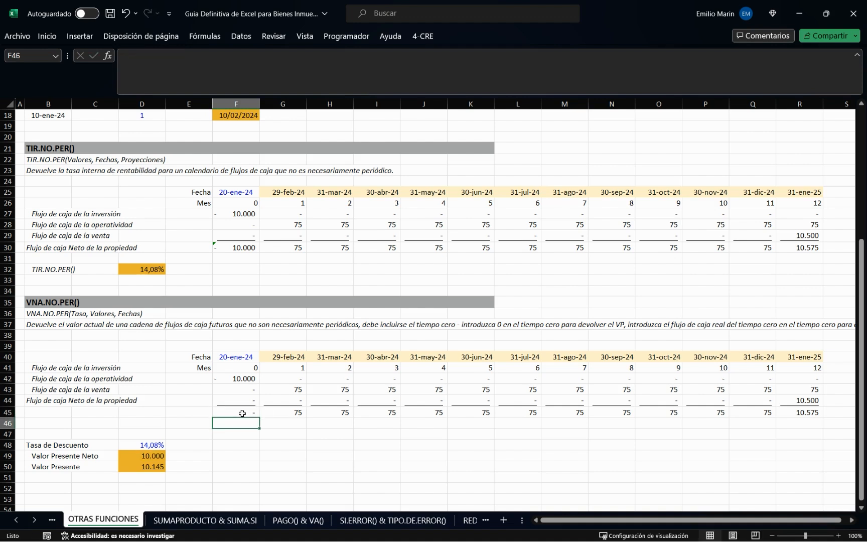
click(243, 413)
click(288, 418)
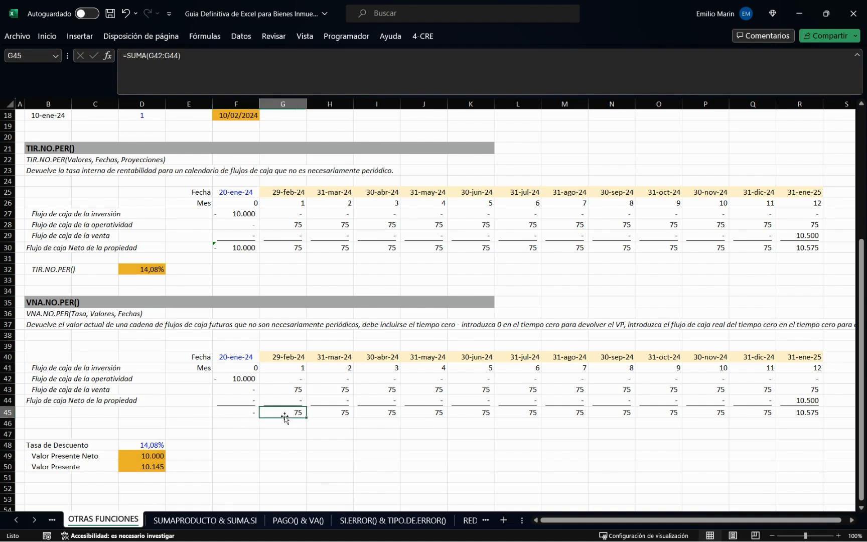
Extend the values range of the VNA.NO.PER formula in D50 to F45:R45.
click(148, 468)
key(F2)
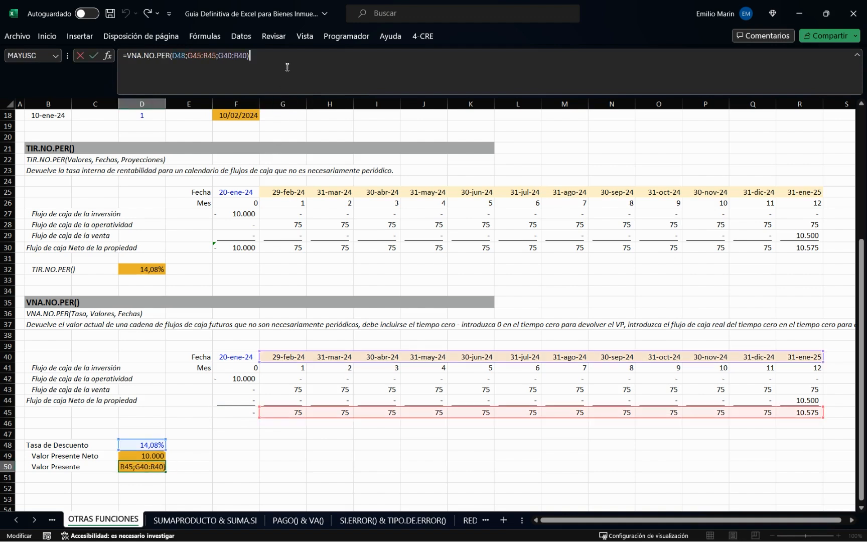
key(ctrl+Return)
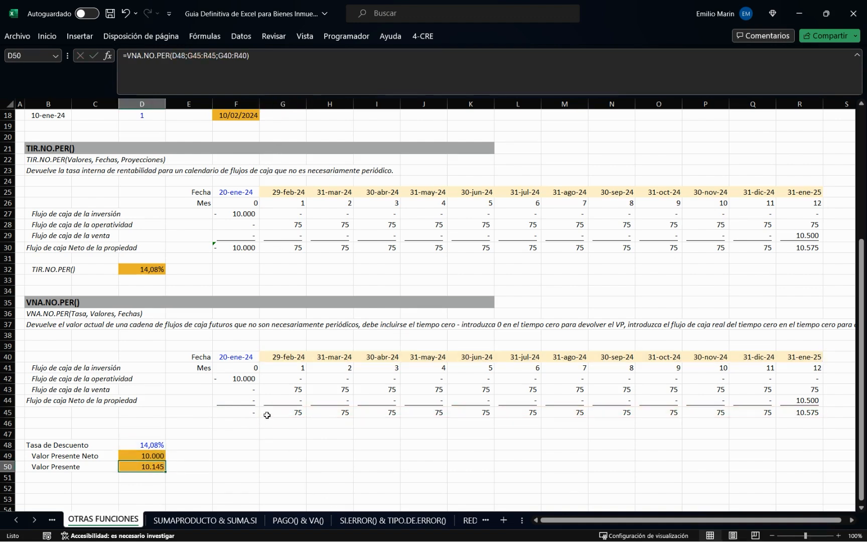
key(F2)
drag(259, 417, 220, 418)
key(Return)
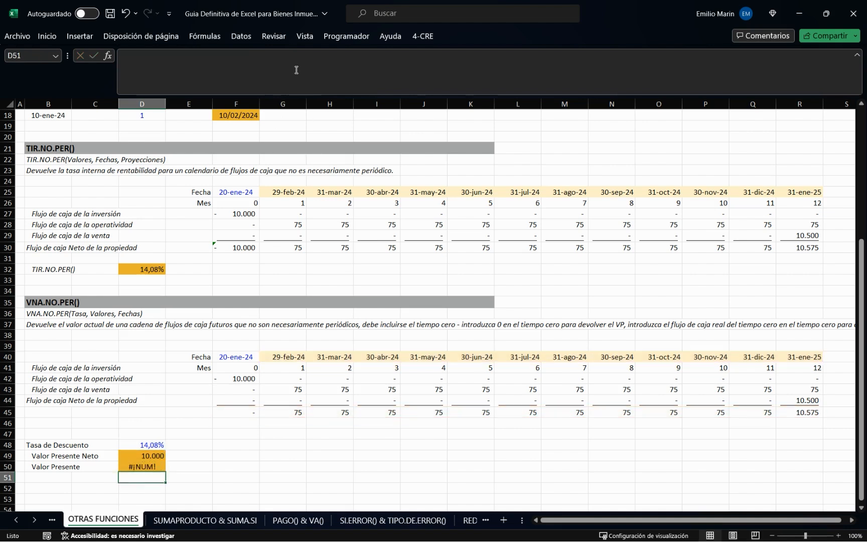
Extend the dates range of the VNA.NO.PER formula in D50 to F40:R40.
click(141, 465)
key(F2)
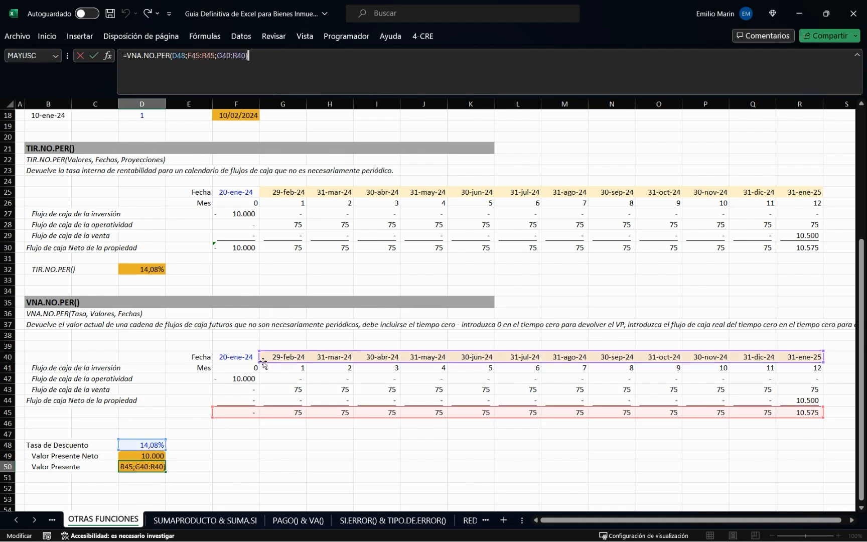
drag(257, 361, 217, 361)
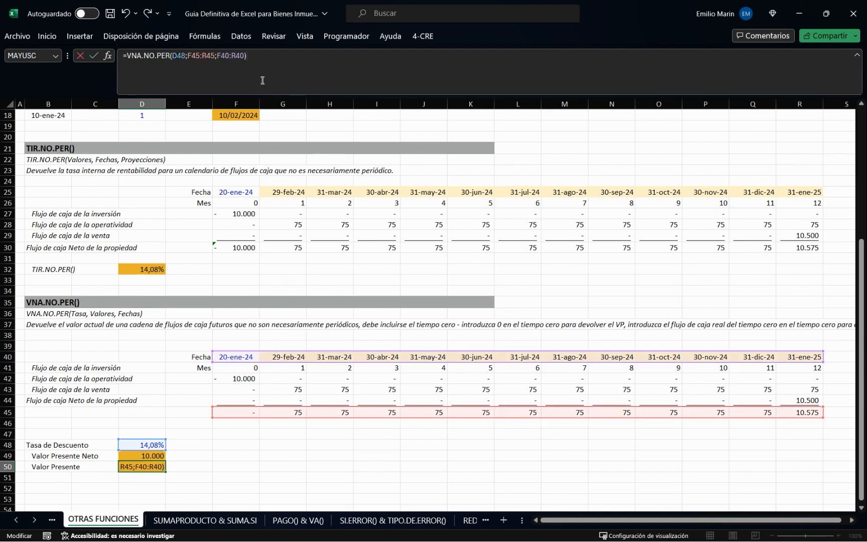
key(Return)
click(152, 469)
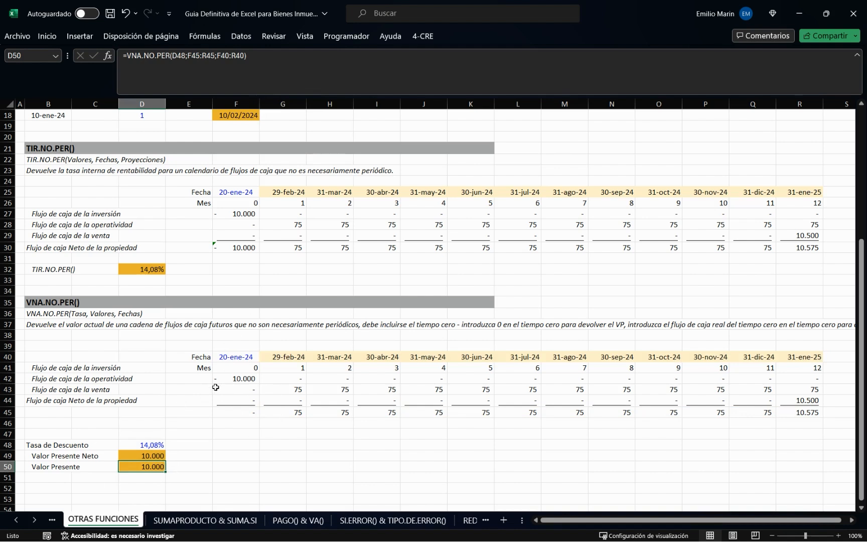
Check the Valor Presente Neto formula in D49, and move the values range of the D50 formula to F46:R46.
click(146, 455)
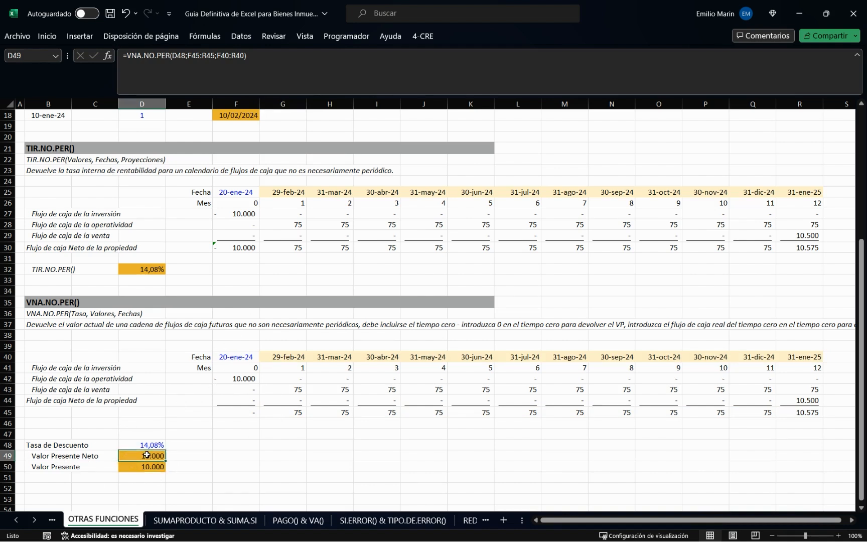
click(276, 86)
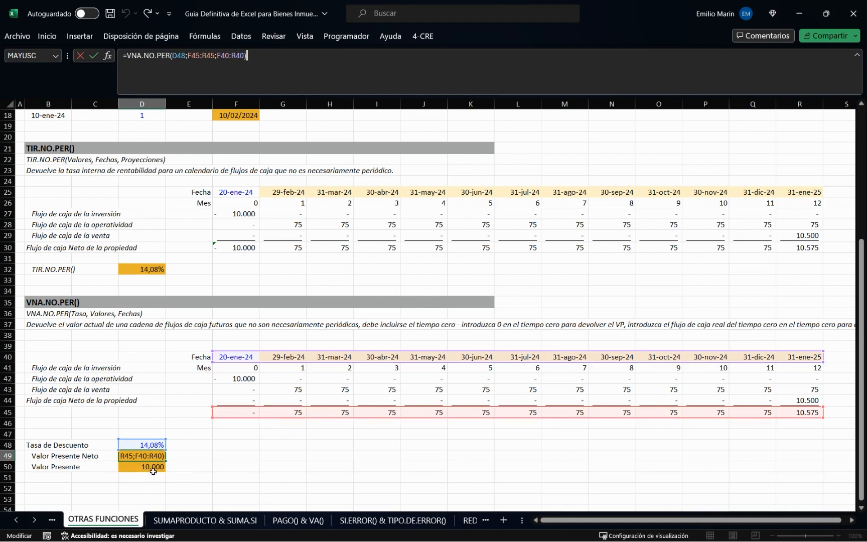
click(153, 469)
click(285, 87)
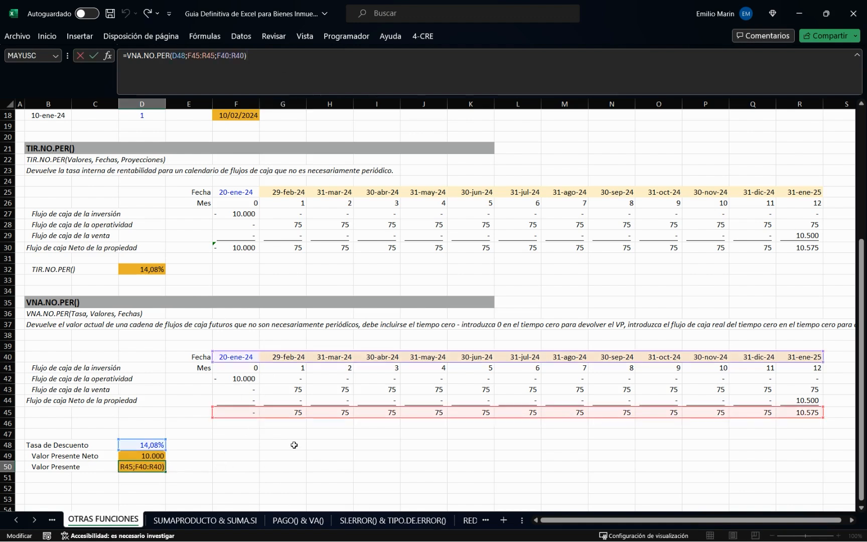
drag(297, 418, 298, 422)
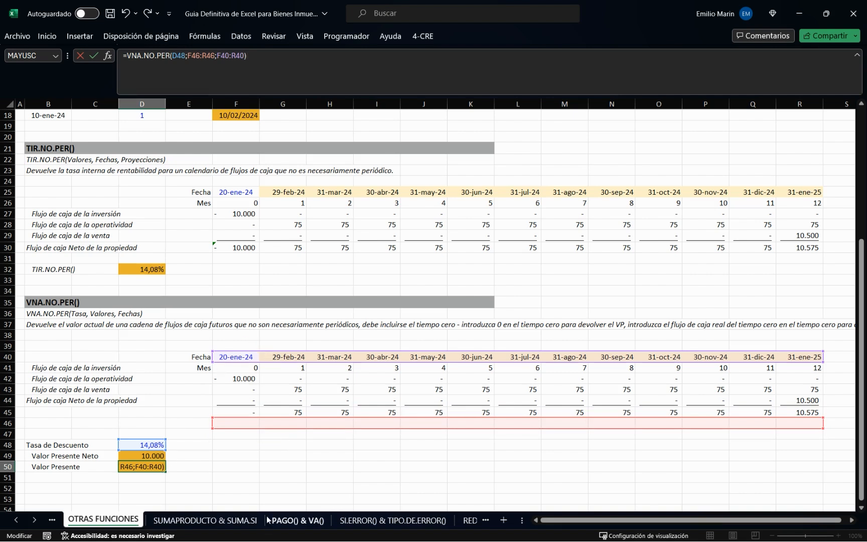
key(Return)
key(Up)
key(Up)
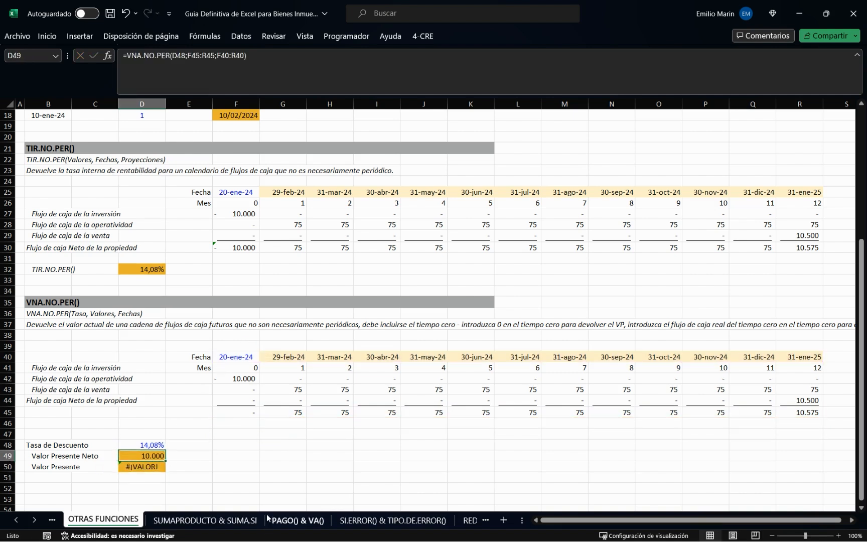
Restore the initial net cash flow in F45 with the formula =SUMA(F42:F44).
click(236, 413)
text(=sum)
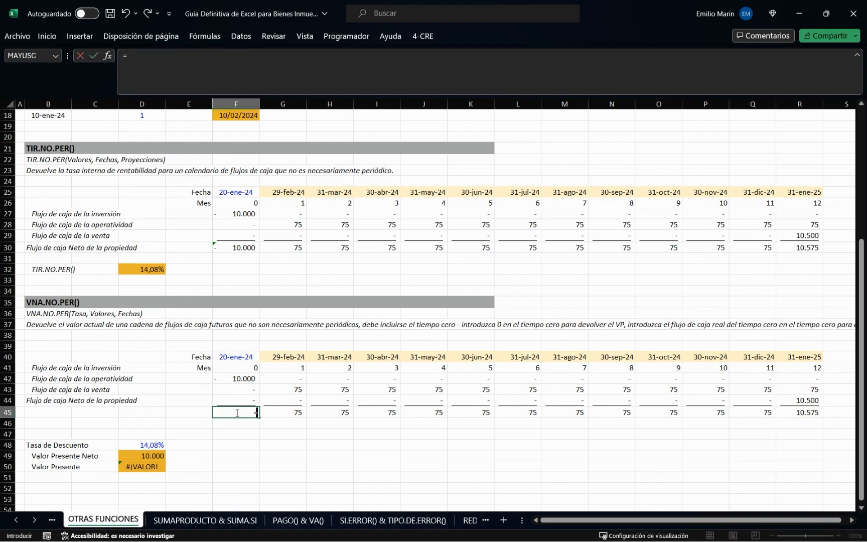
key(Tab)
key(Up)
key(Up)
key(Up)
key(Up)
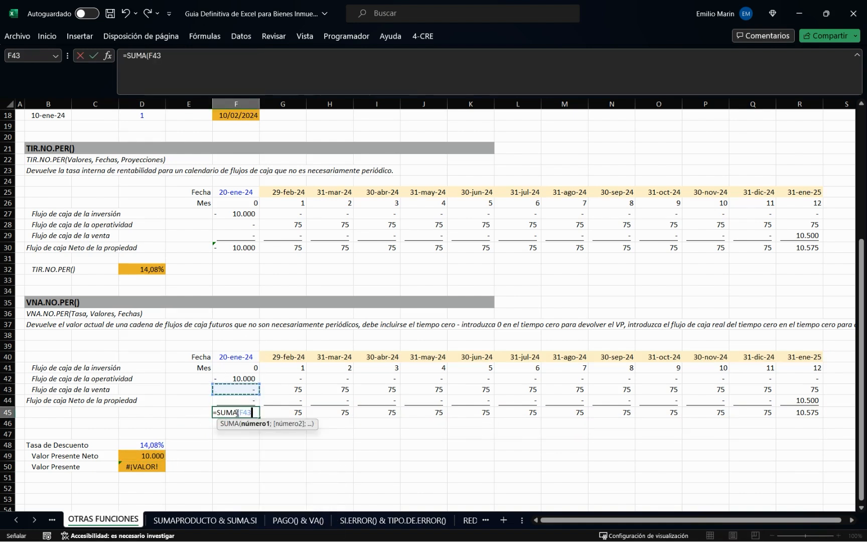
key(Down)
key(shift+Down)
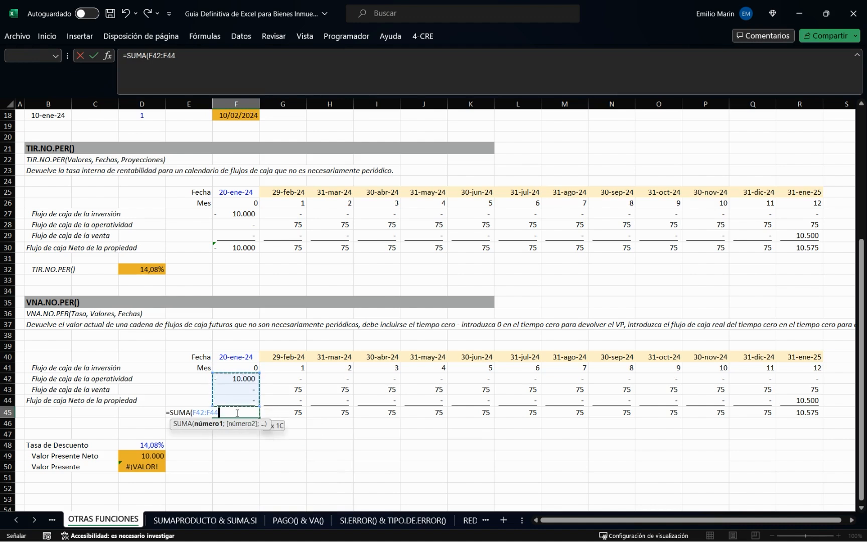
key(shift+Down)
key(Return)
click(236, 412)
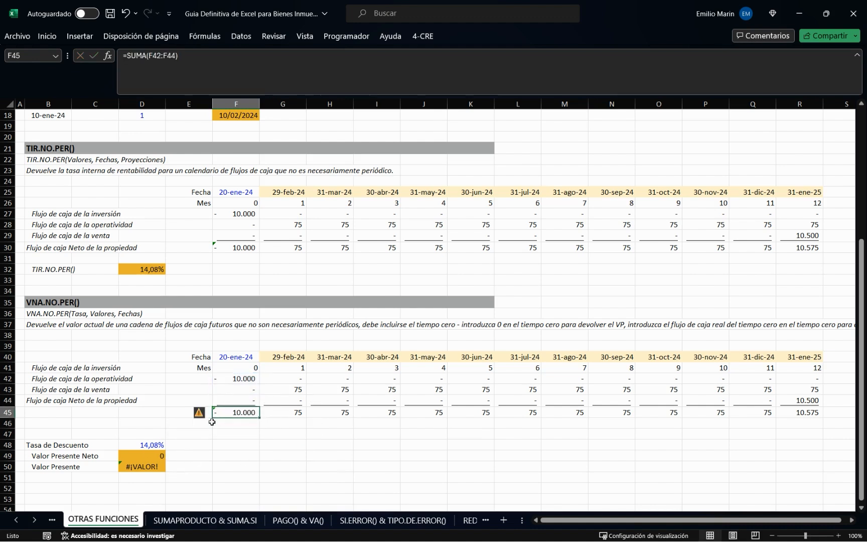
Check the D49 and D50 formulas, and enter 0 in F46 as the time-zero cash flow of the helper row.
click(69, 456)
click(132, 453)
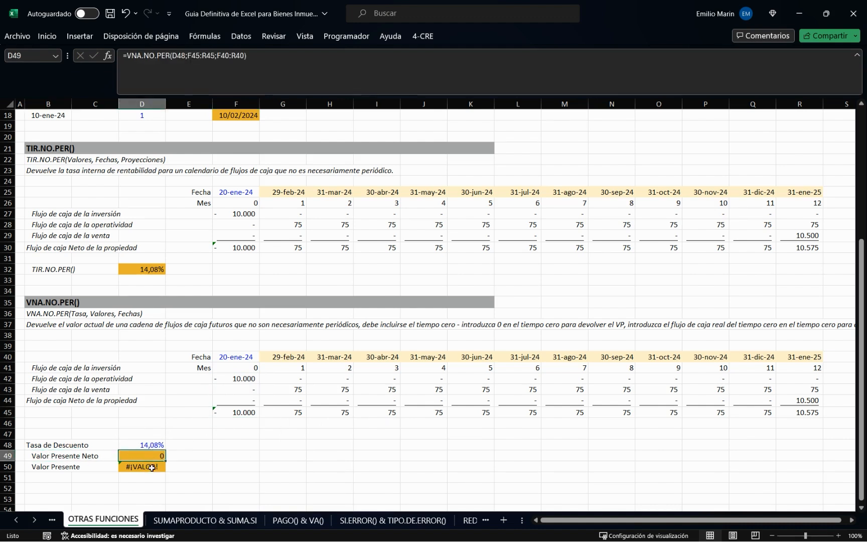
click(157, 467)
click(269, 60)
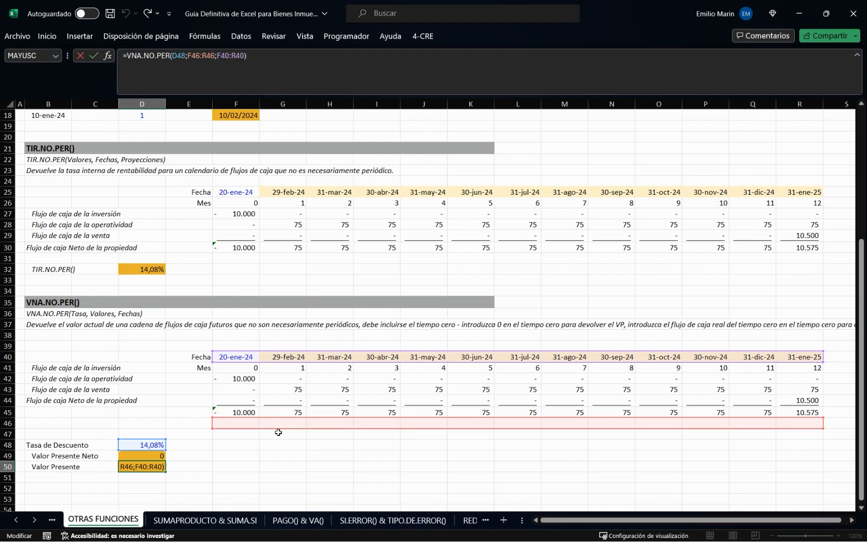
click(242, 423)
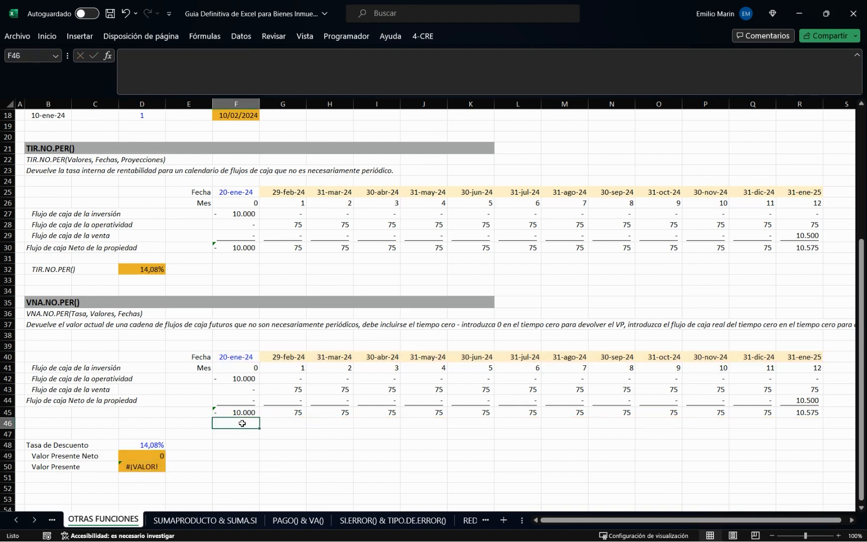
text(0)
key(Return)
Link G46 to the net cash flow above it with the formula =G45.
click(289, 424)
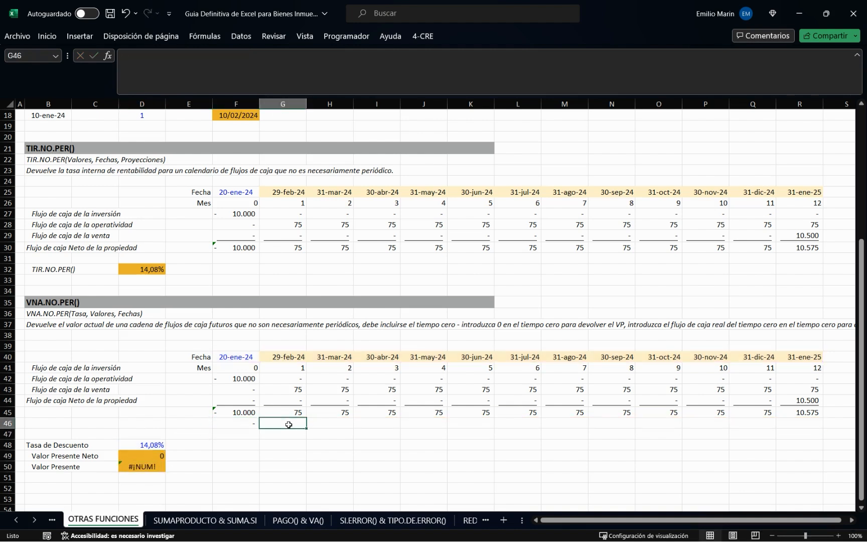
text(=)
key(Up)
key(Return)
key(Up)
Copy the G46 formula across row 46 through R46.
key(ctrl+c)
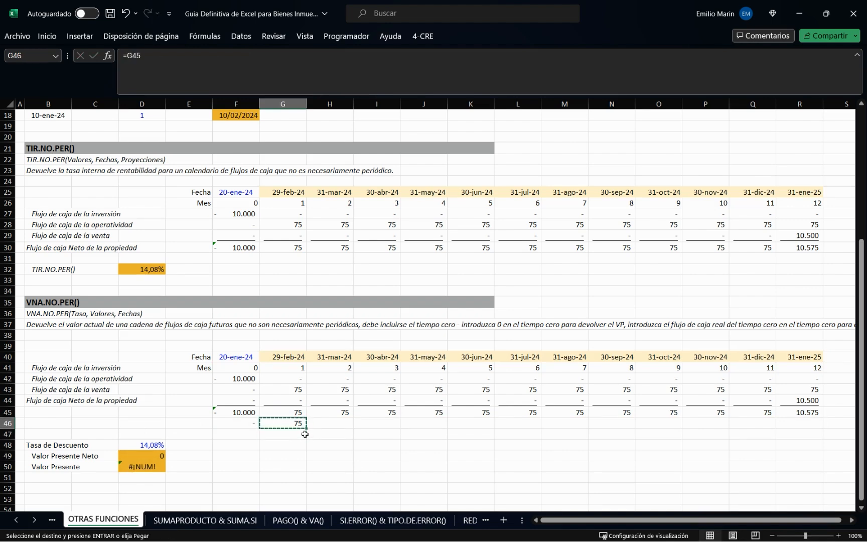
key(ctrl+shift+Right)
key(ctrl+shift+Left)
key(shift+Right)
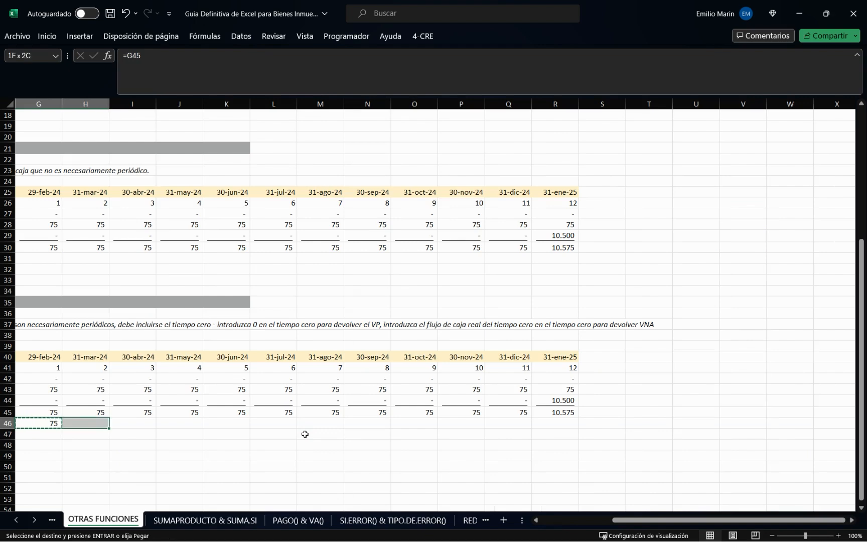
key(shift+Right)
key(shift+Right)
key(shift+Right)
key(shift+Right)
key(shift+Right)
key(shift+Right)
key(shift+Right)
key(shift+Right)
key(shift+Right)
key(shift+Right)
key(ctrl+v)
key(Escape)
Review the time-zero value in F46 and the Valor Presente in D50, and go to the SUMAPRODUCTO & SUMA.SI sheet.
key(Left)
key(Left)
key(Left)
key(Left)
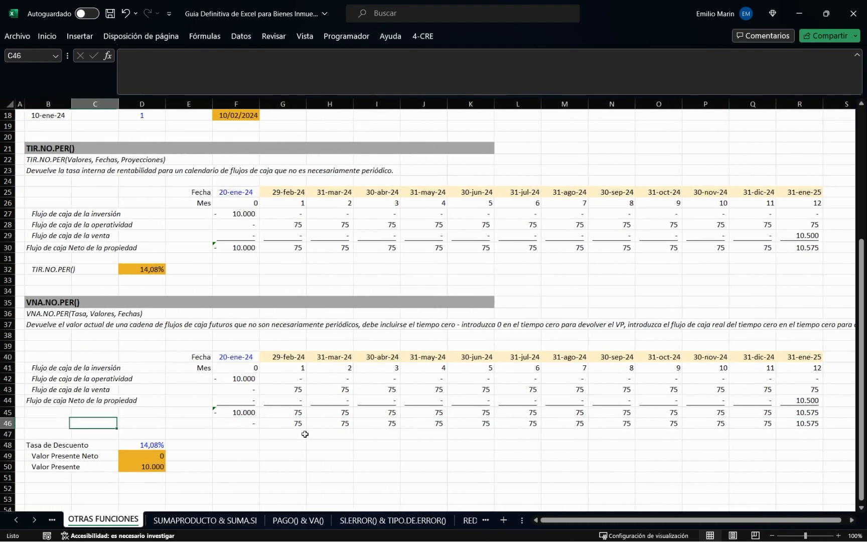
key(Right)
key(Right)
key(Right)
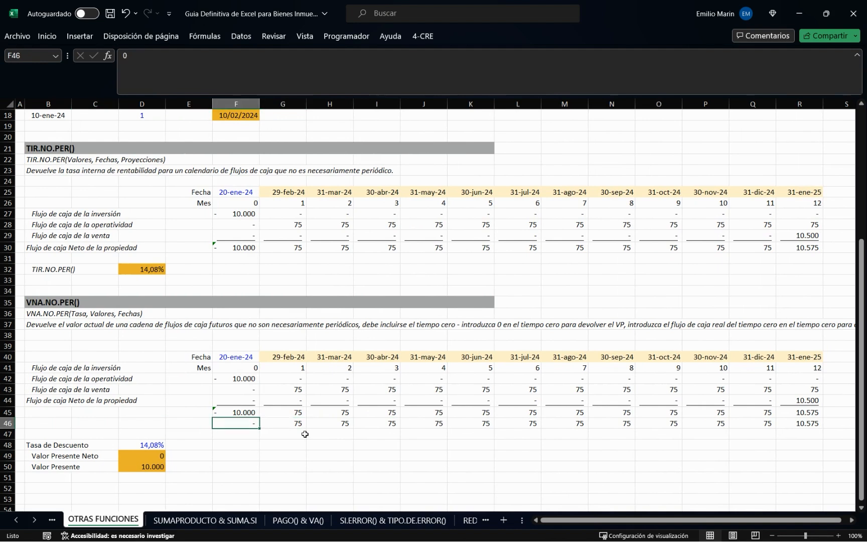
click(151, 467)
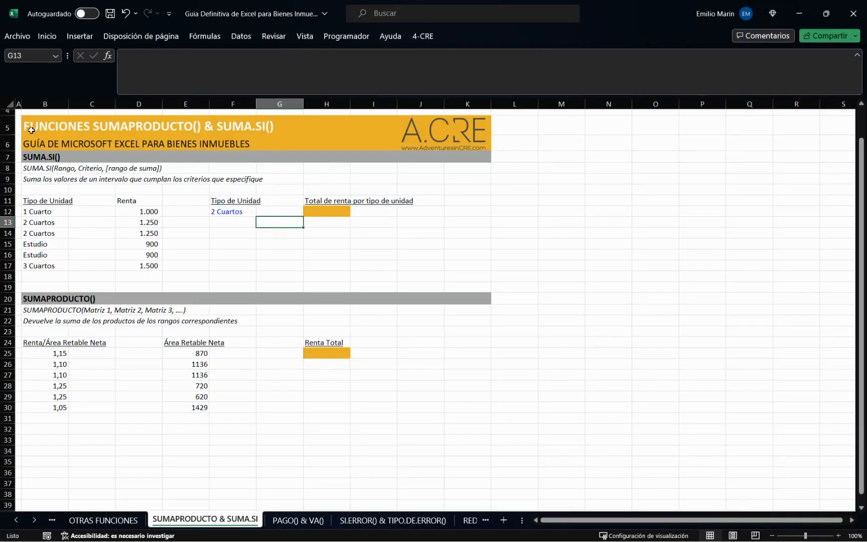
Examine the sheet's title, the SUMA.SI description, and the example data in Tipo de Unidad (B12:B17) and Renta (D12:D17).
drag(32, 129, 248, 119)
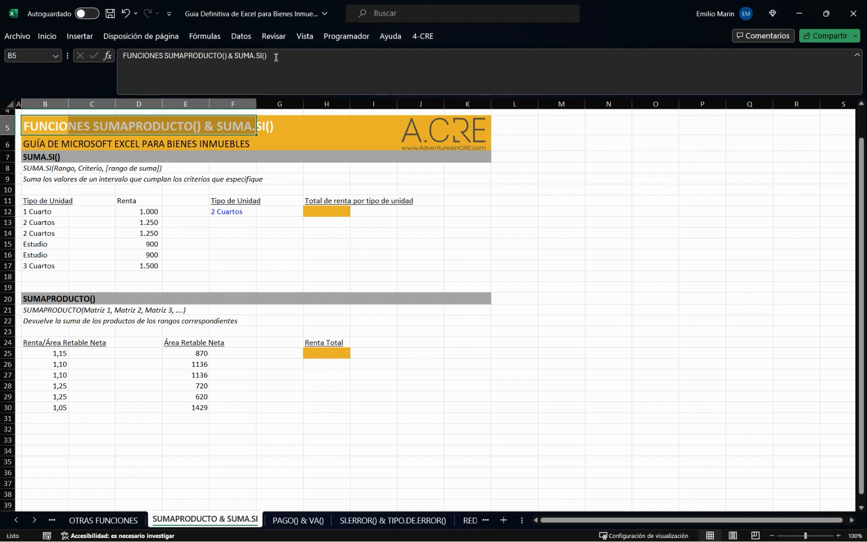
double_click(214, 55)
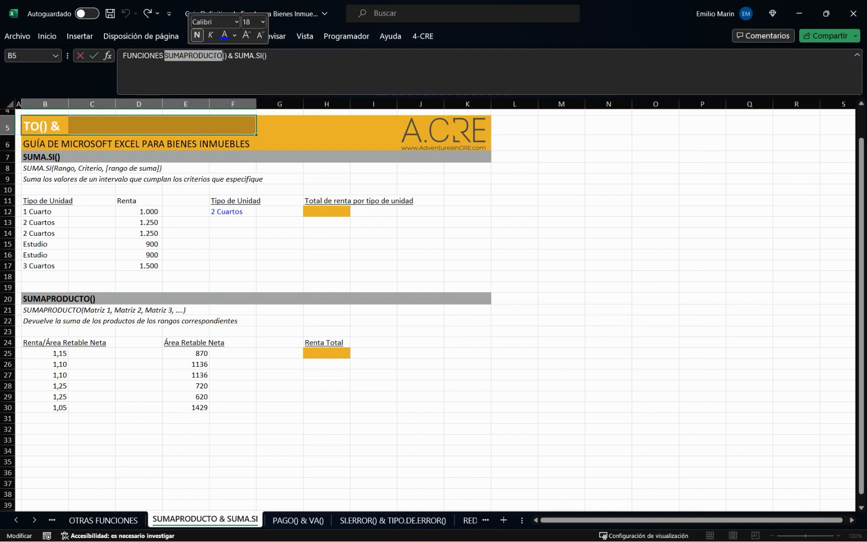
double_click(244, 55)
click(237, 244)
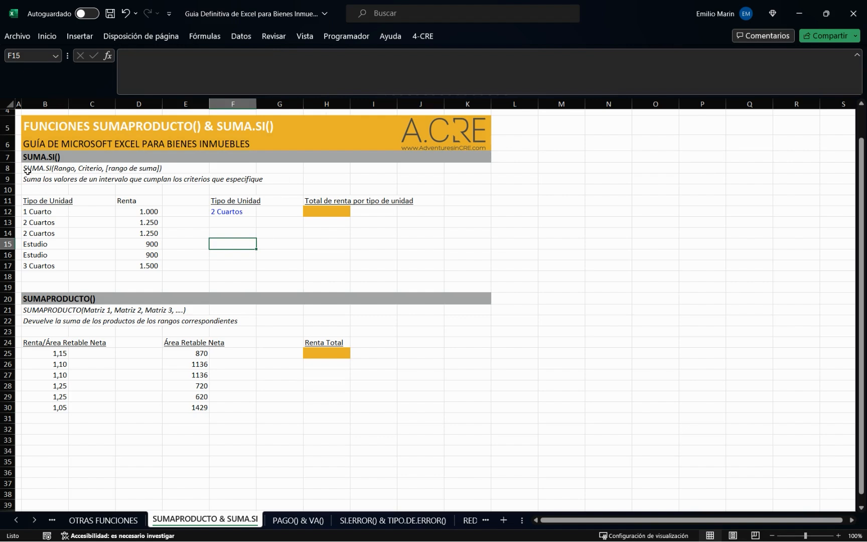
drag(30, 178, 215, 180)
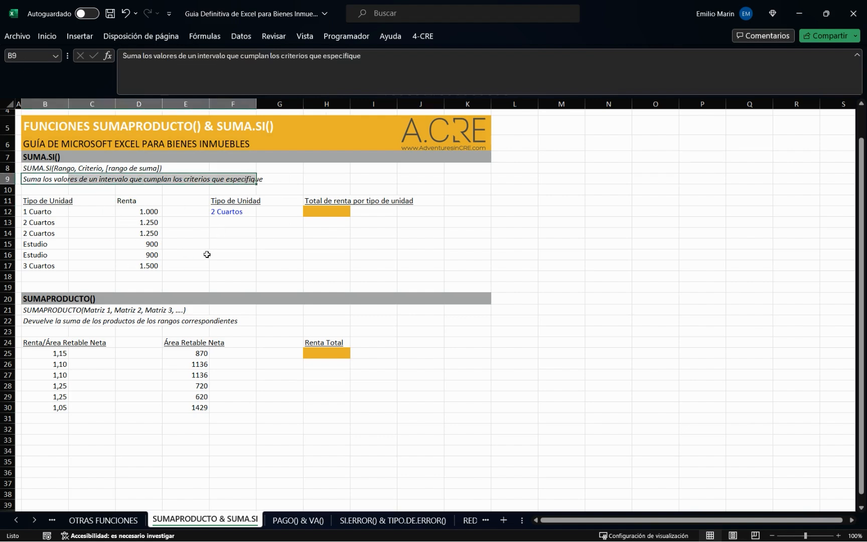
click(239, 249)
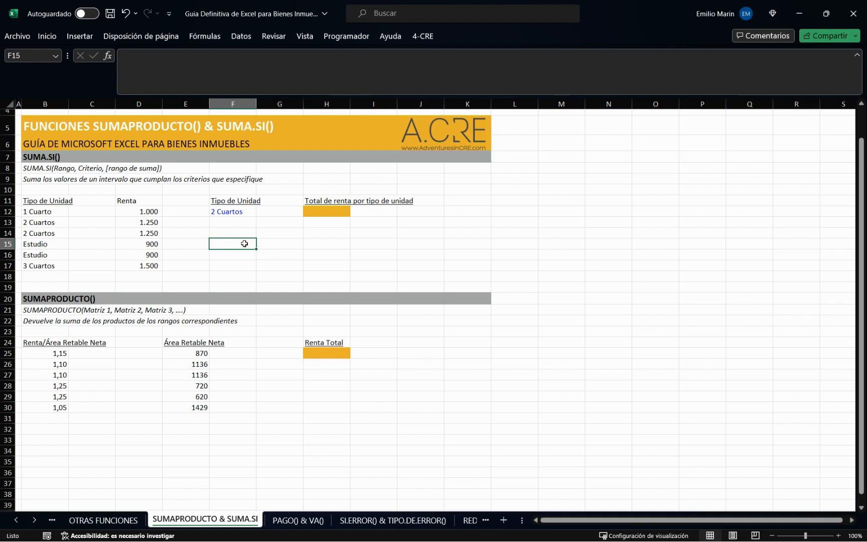
drag(34, 160, 82, 256)
click(232, 277)
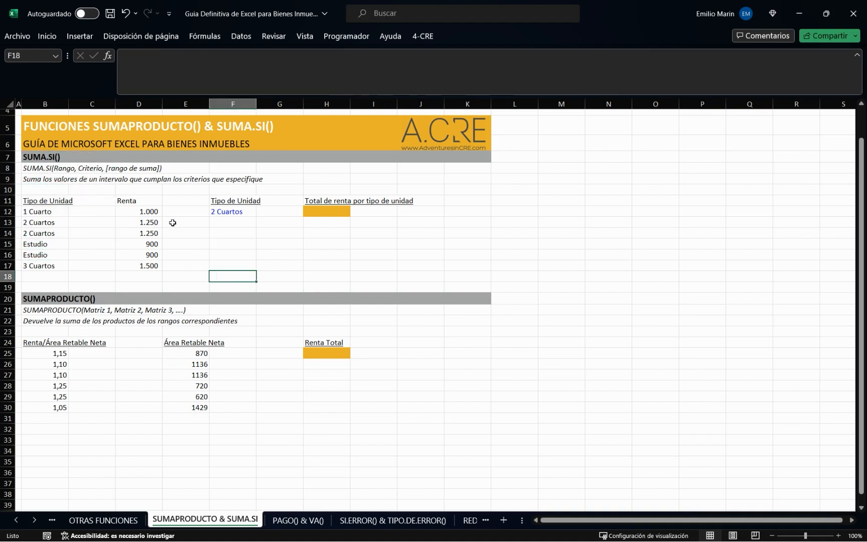
drag(45, 214, 53, 269)
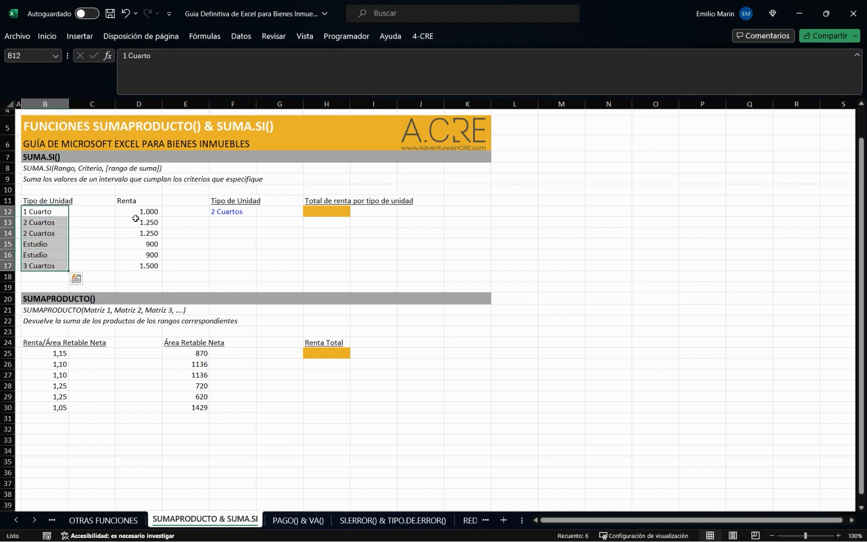
drag(143, 213, 154, 267)
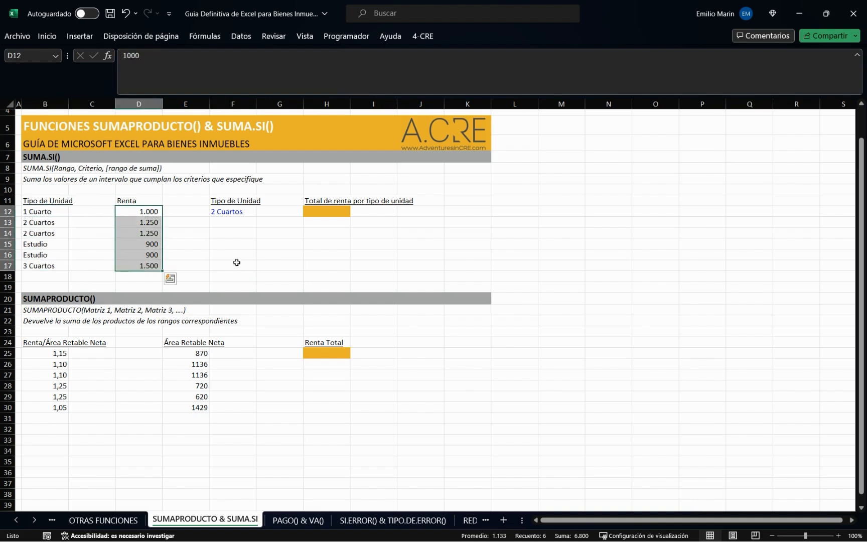
click(203, 255)
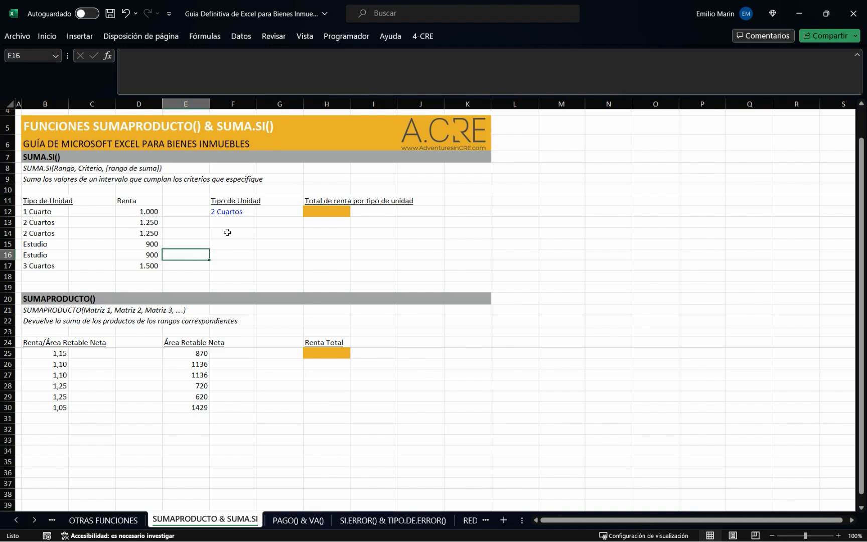
Examine the unit types in B12:B17, the rents in D12:D17, the total cell H12, and the SUMA.SI syntax in B8.
click(42, 211)
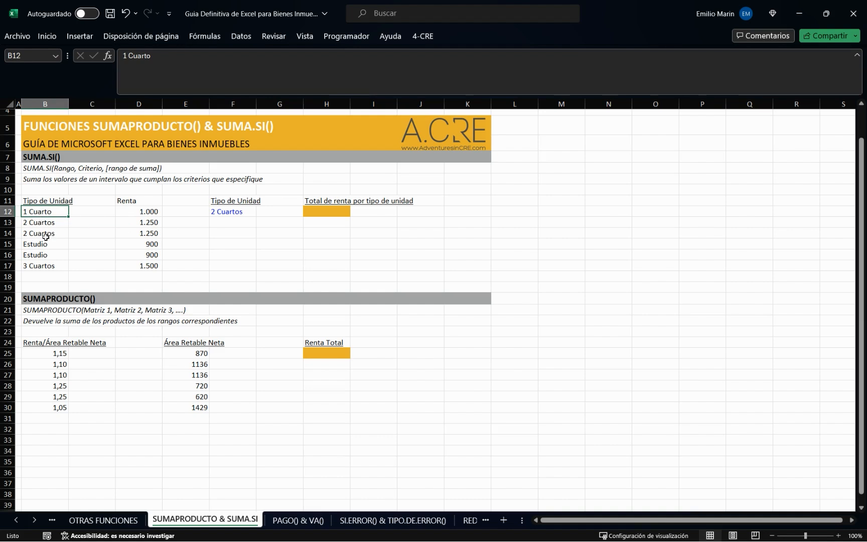
click(39, 224)
click(39, 235)
click(39, 247)
click(42, 267)
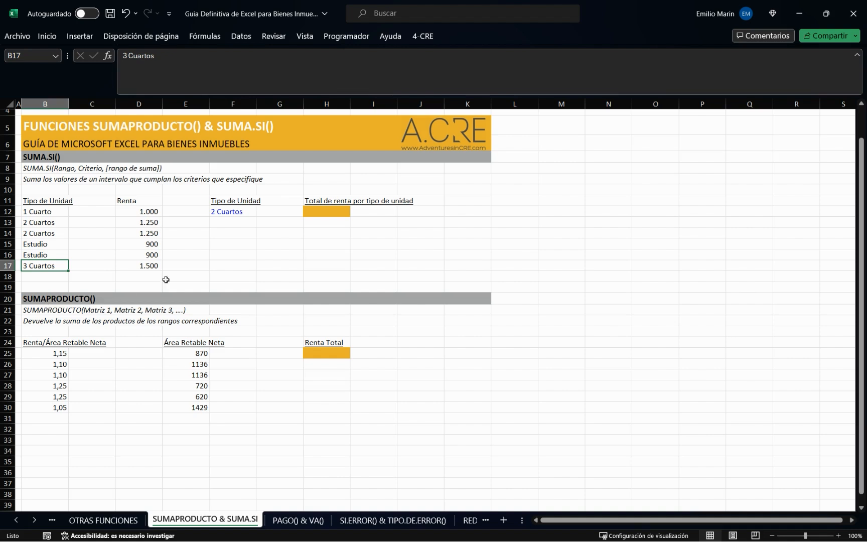
drag(153, 213, 153, 266)
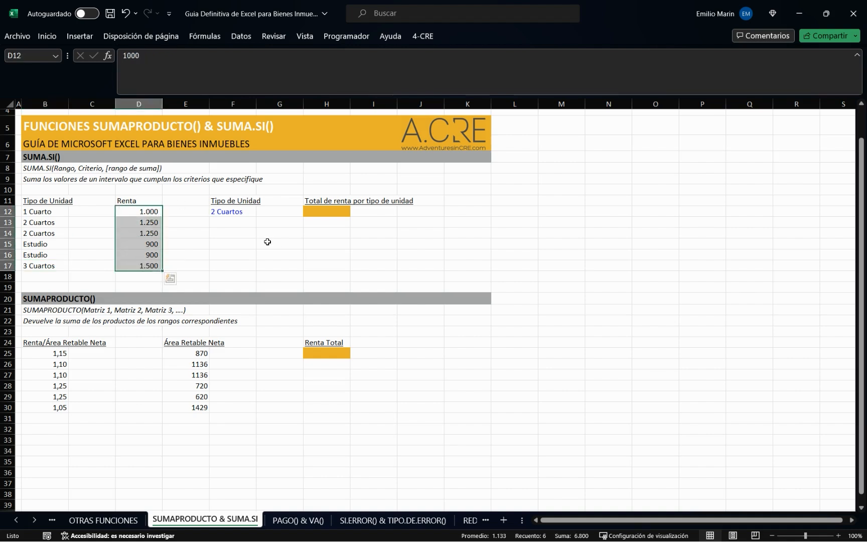
click(247, 230)
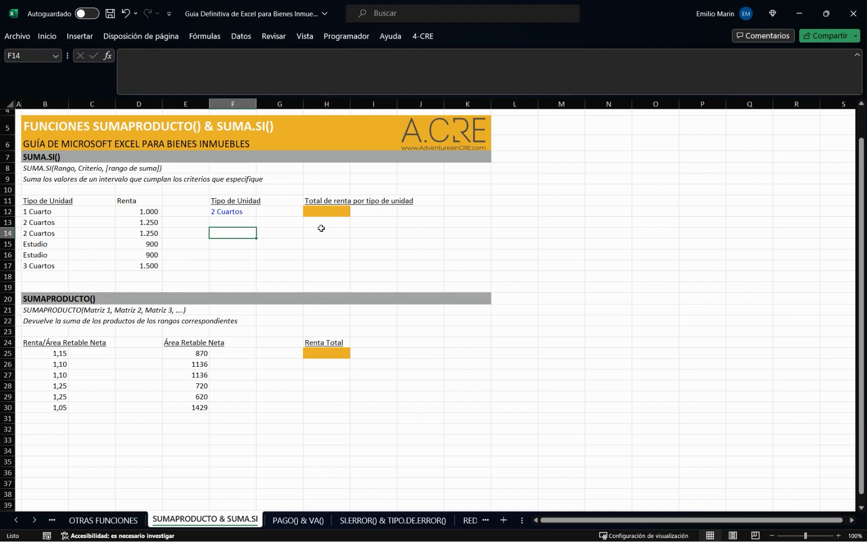
click(322, 212)
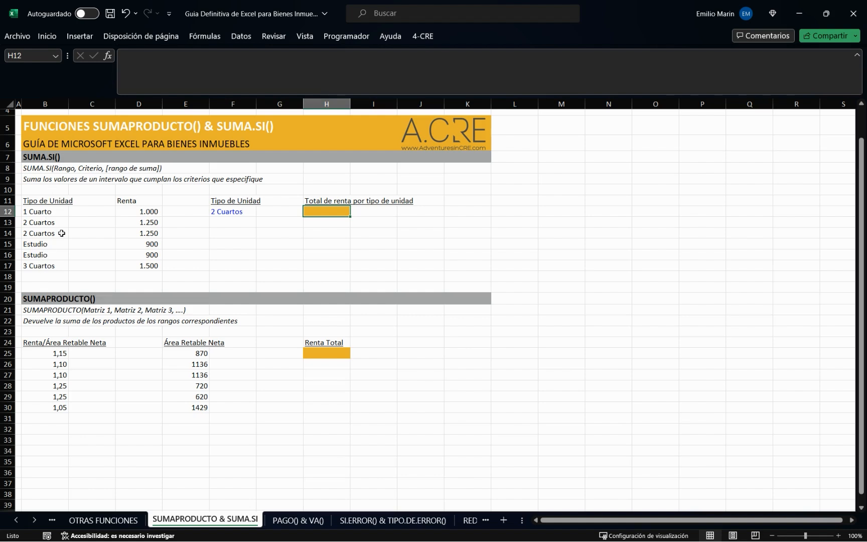
drag(150, 224, 149, 236)
click(151, 211)
click(150, 221)
click(147, 241)
click(151, 255)
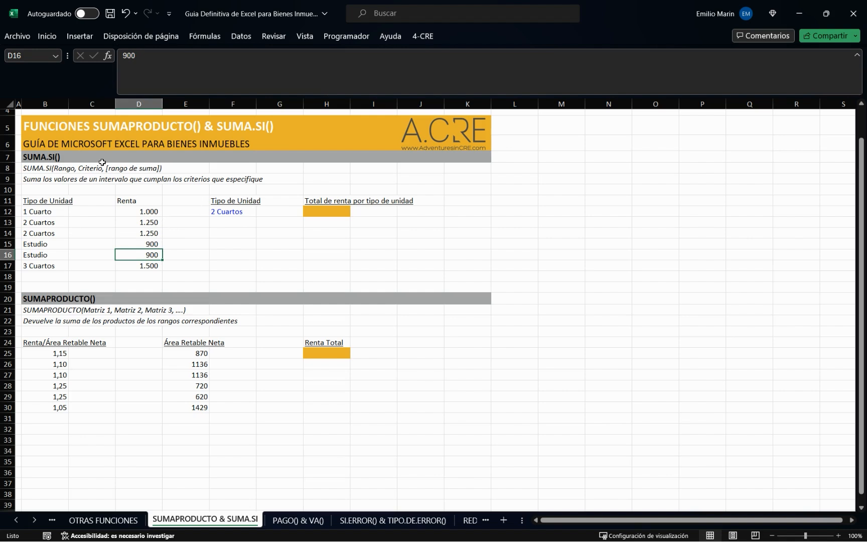
click(36, 168)
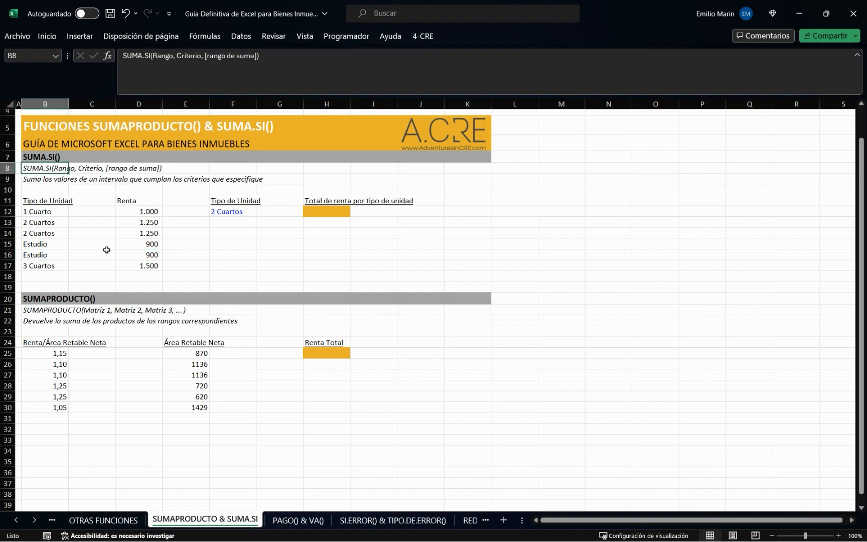
Start a SUMAR.SI formula in H12 with the unit types B12:B17 as the range to evaluate.
click(326, 212)
text(=)
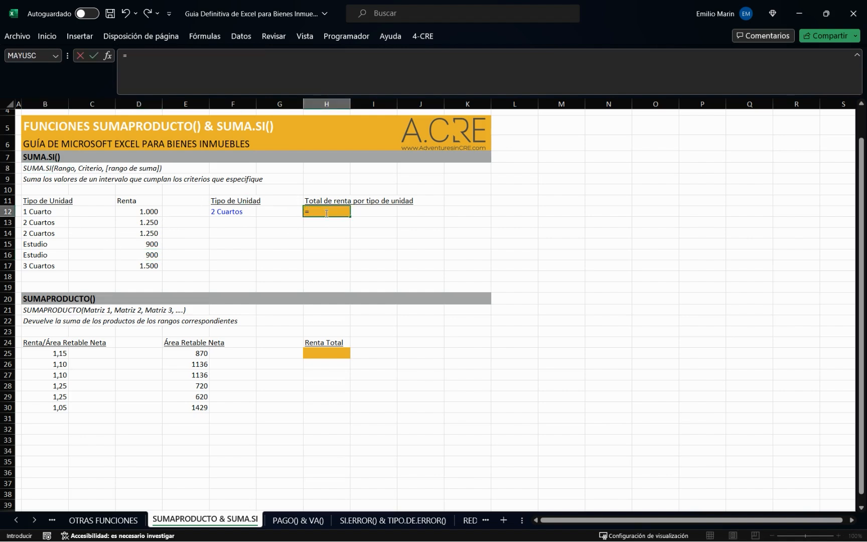
text(sum)
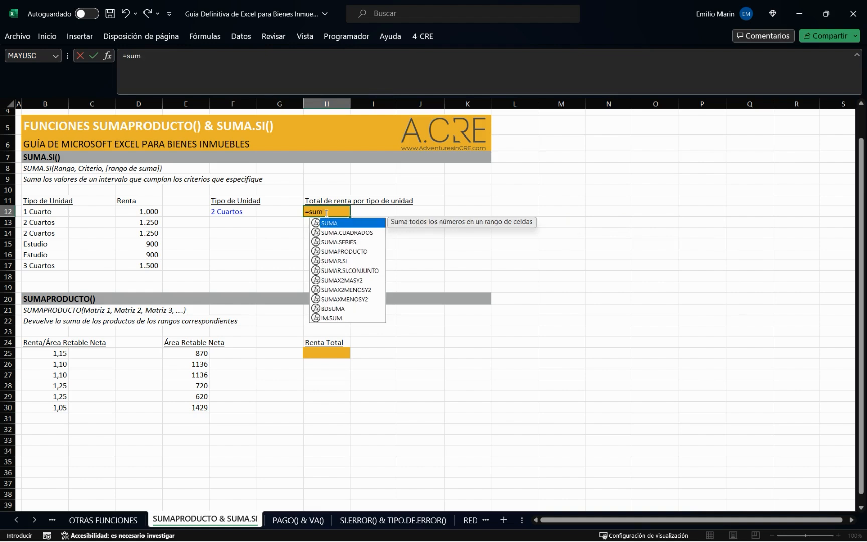
text(ar)
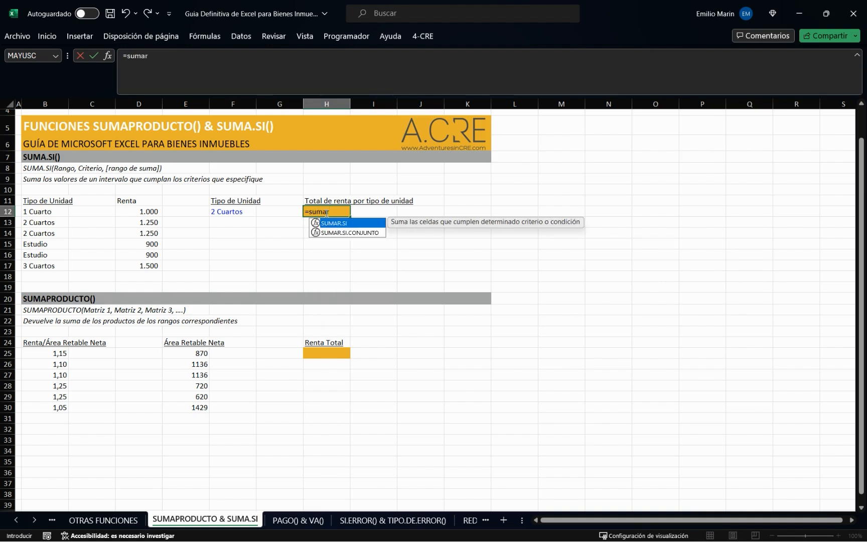
key(Tab)
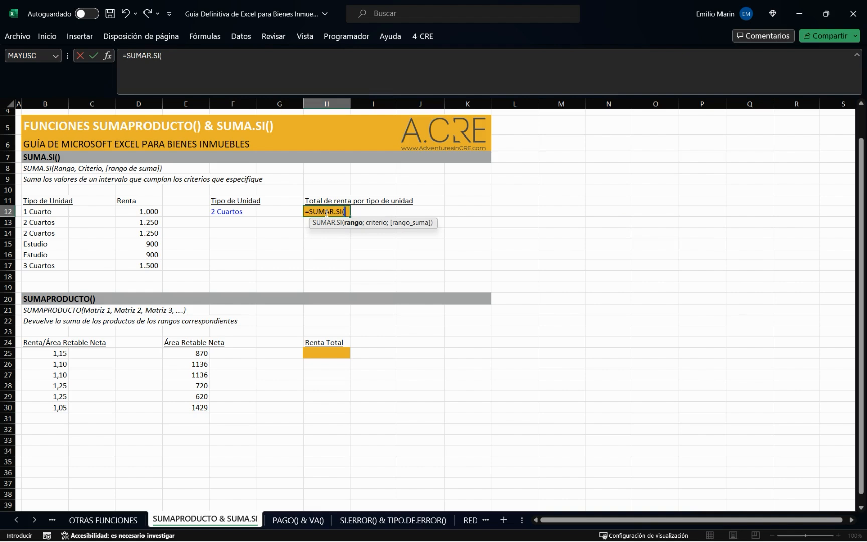
key(Left)
key(Left)
key(Left)
key(Left)
key(Left)
key(Left)
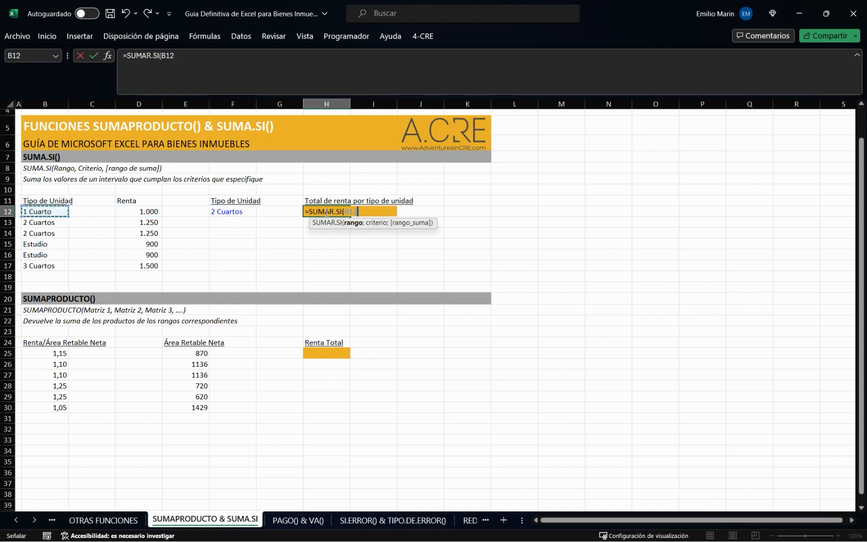
key(ctrl+shift+Down)
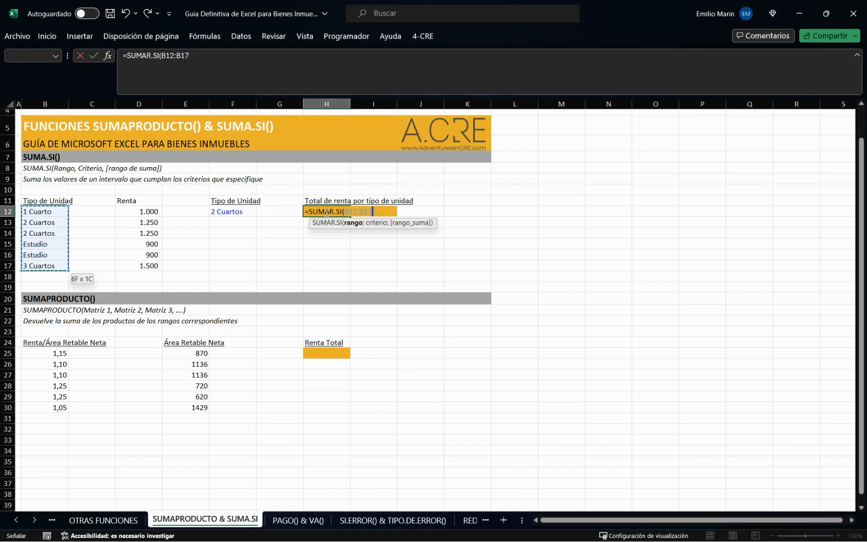
Use cell F12 as the criterion of the SUMAR.SI formula instead of a literal "2 Cuartos" text.
text(;)
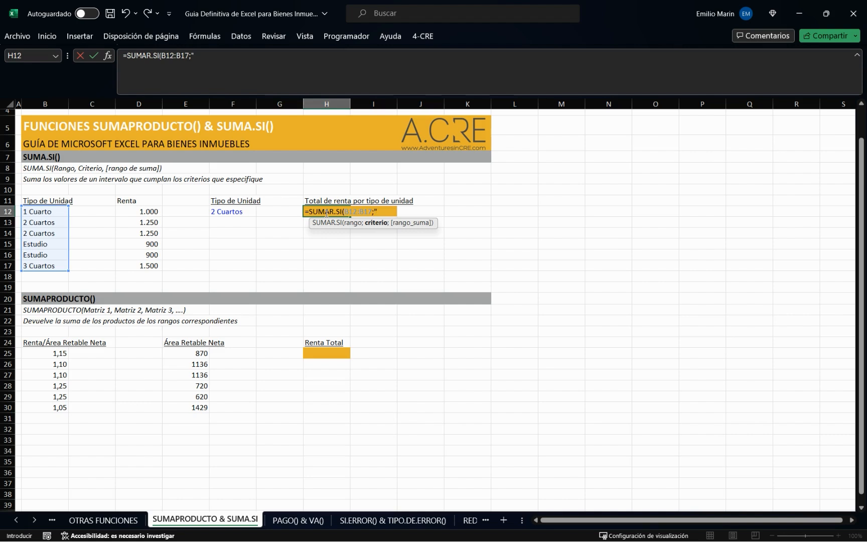
text("2 Cuart)
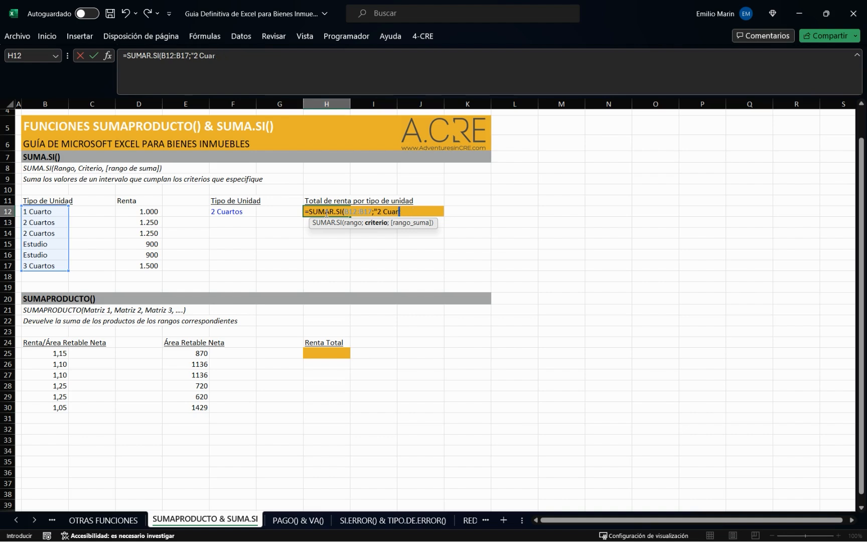
key(BackSpace)
key(BackSpace)
key(BackSpace)
click(229, 213)
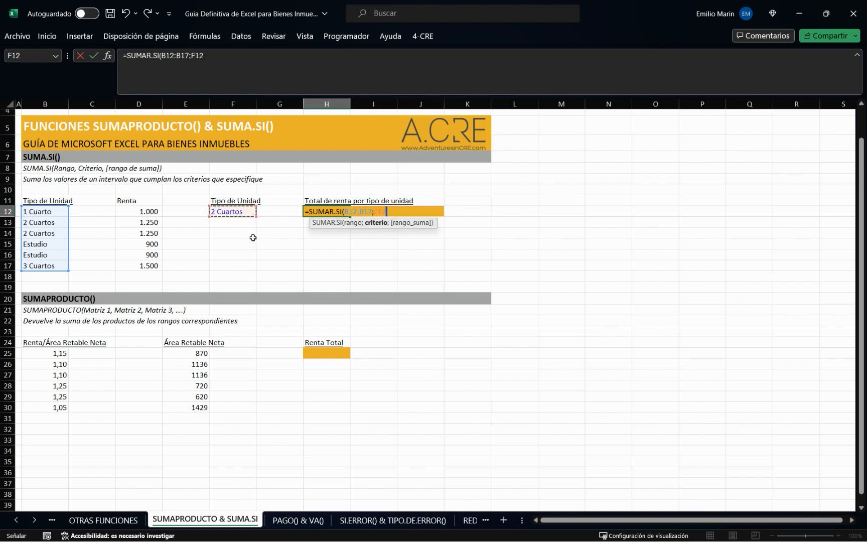
Complete the H12 formula with the rents D12:D17 as the sum range, giving =SUMAR.SI(B12:B17;F12;D12:D17).
text(;>)
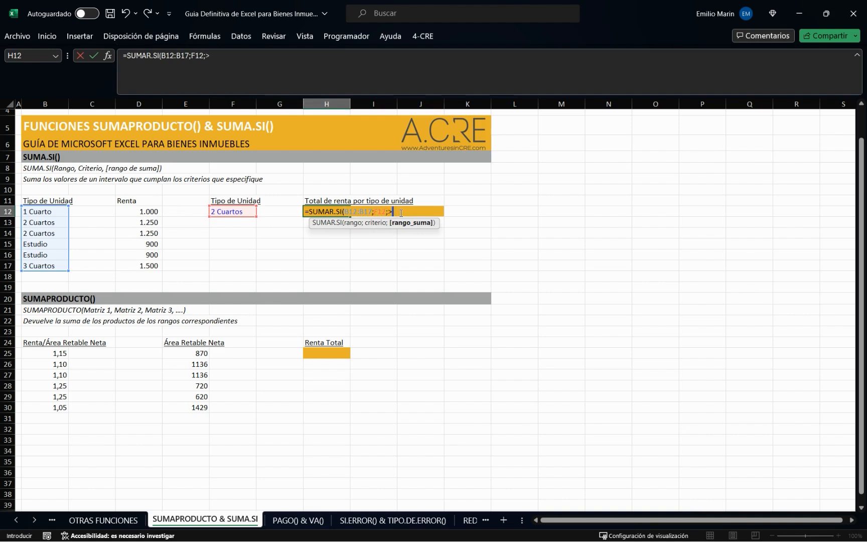
text(00)
key(BackSpace)
key(BackSpace)
key(BackSpace)
click(153, 213)
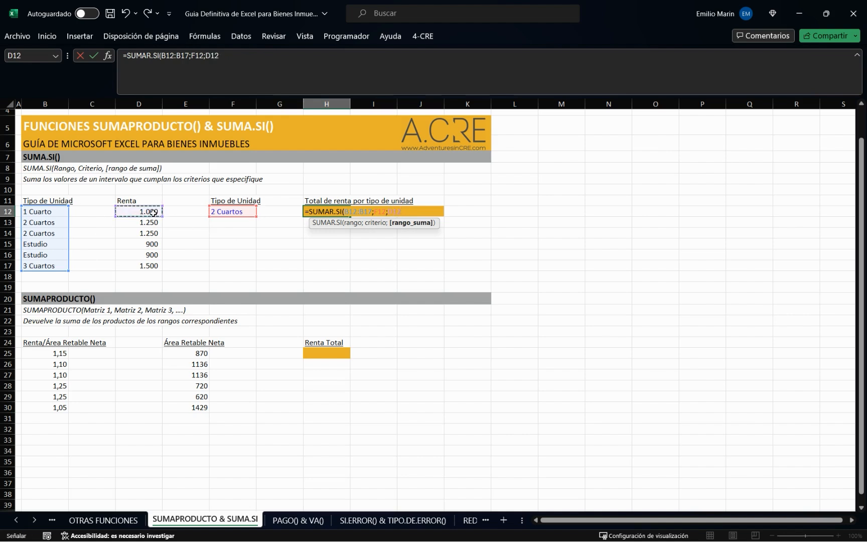
key(ctrl+shift+Down)
text())
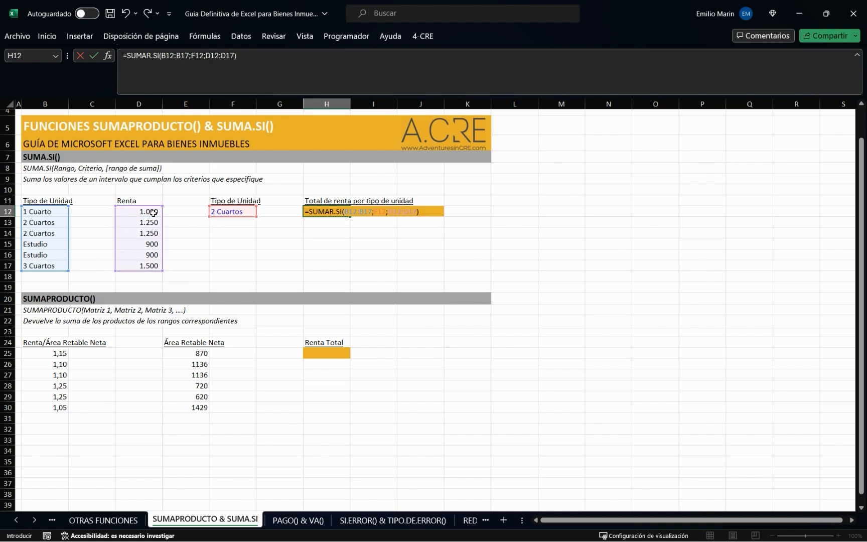
key(Return)
key(Up)
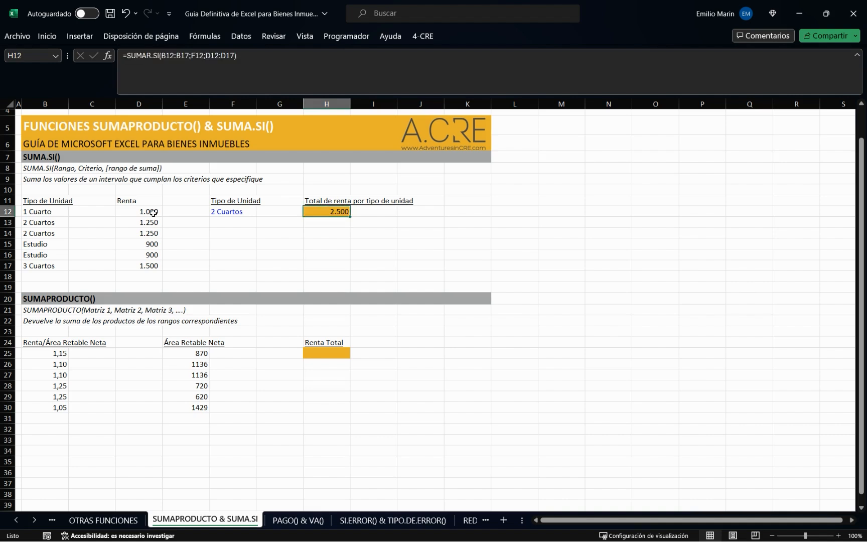
Compare the sum of the two 2 Cuartos rents in D13:D14 with the total in H12.
key(Left)
key(Left)
key(Left)
key(Left)
key(Down)
key(shift+Down)
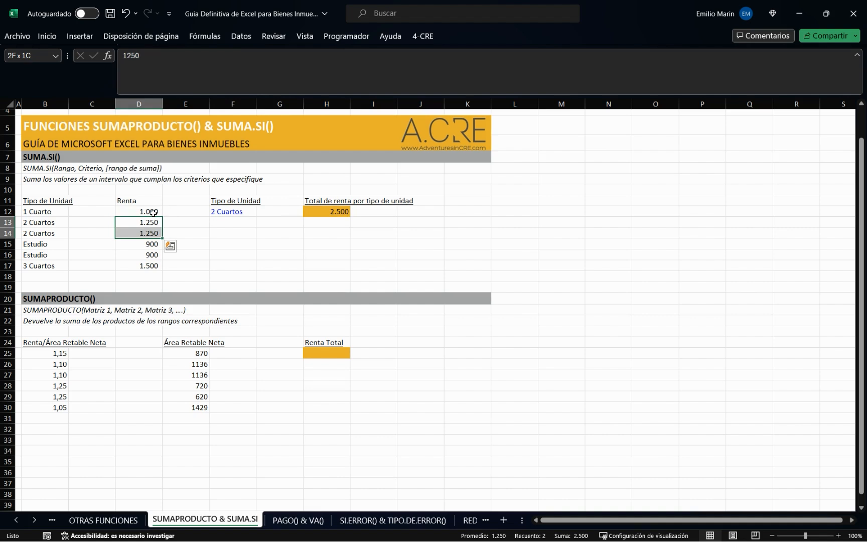
key(Right)
key(Right)
key(Right)
key(Right)
key(Up)
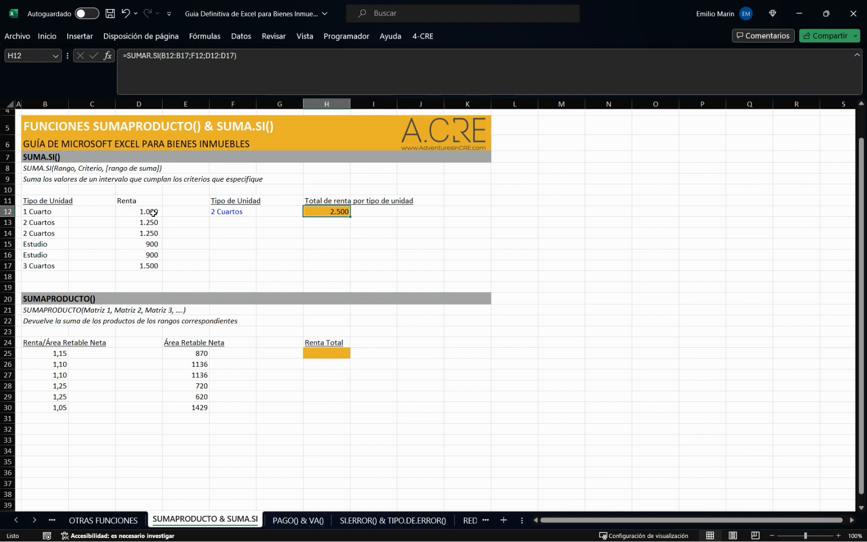
Test the SUMAR.SI total by entering 1 cuarto and Estudio in turn as the unit type in F12.
key(Left)
key(Left)
key(Left)
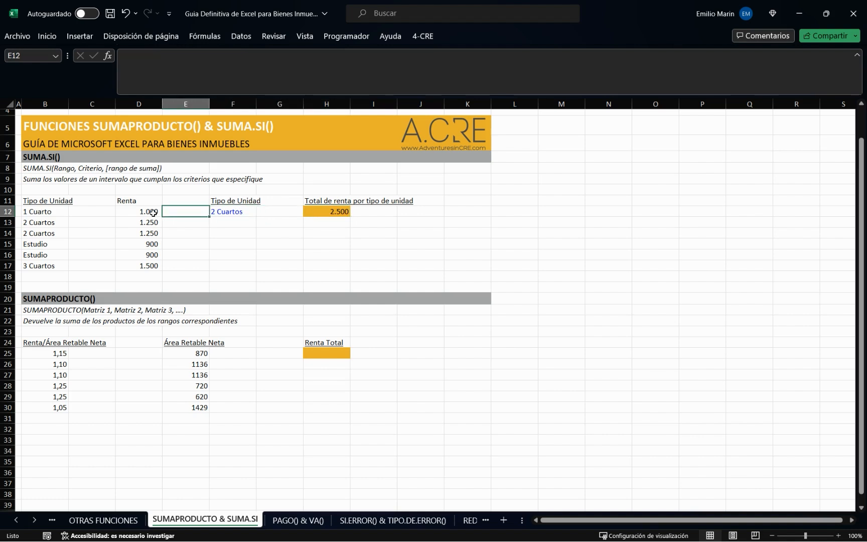
key(Right)
text(1 cuarto)
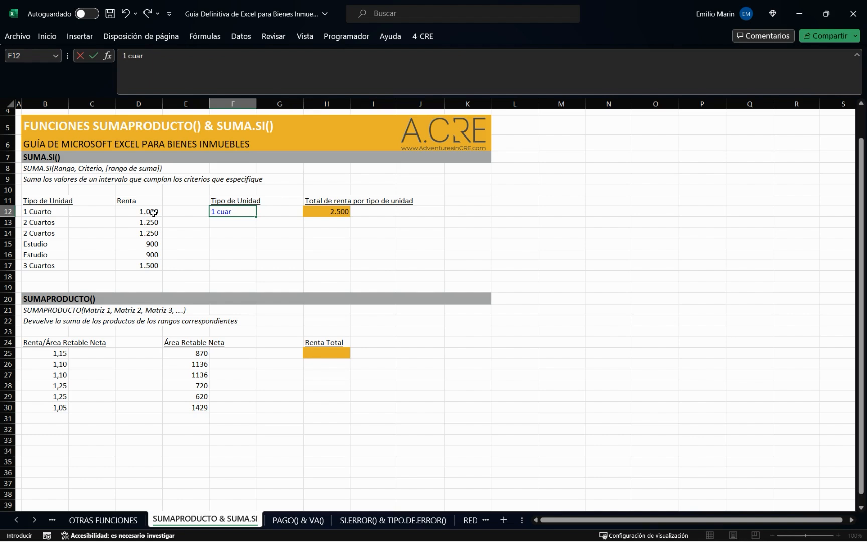
key(Return)
key(Up)
text(Estudio)
key(Return)
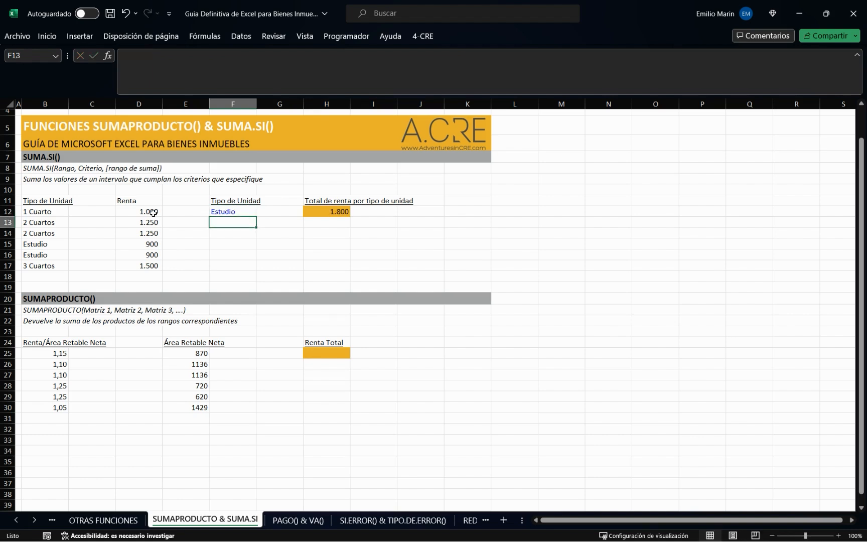
Check the Estudio rents in D15:D16 against the total in H12.
key(Left)
key(Left)
key(Down)
key(Down)
key(Down)
key(Up)
key(Up)
key(Down)
key(Down)
Set the unit type criterion in F12 to 3 Cuartos.
key(Right)
key(Right)
key(Up)
key(Up)
key(Up)
key(Up)
text(3 Cuartos)
key(Return)
key(Up)
key(Right)
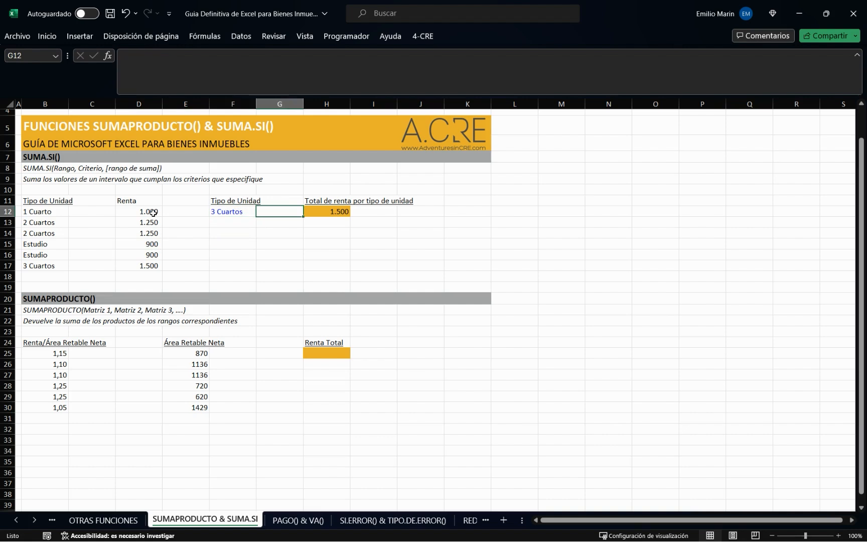
Review the SUMAR.SI formula and total in H12 together with its criterion cell F12.
key(Right)
key(Down)
key(Down)
key(Down)
key(Down)
key(Down)
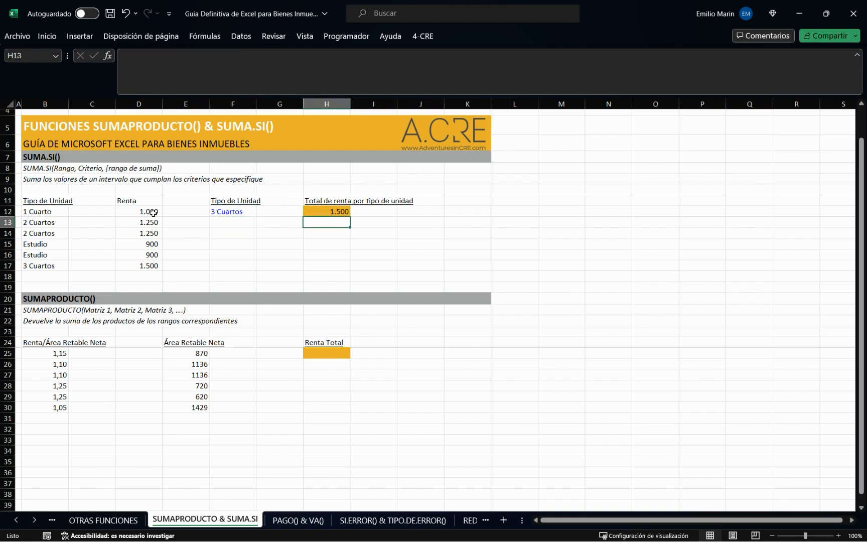
key(Up)
key(Up)
key(Up)
key(Up)
key(Up)
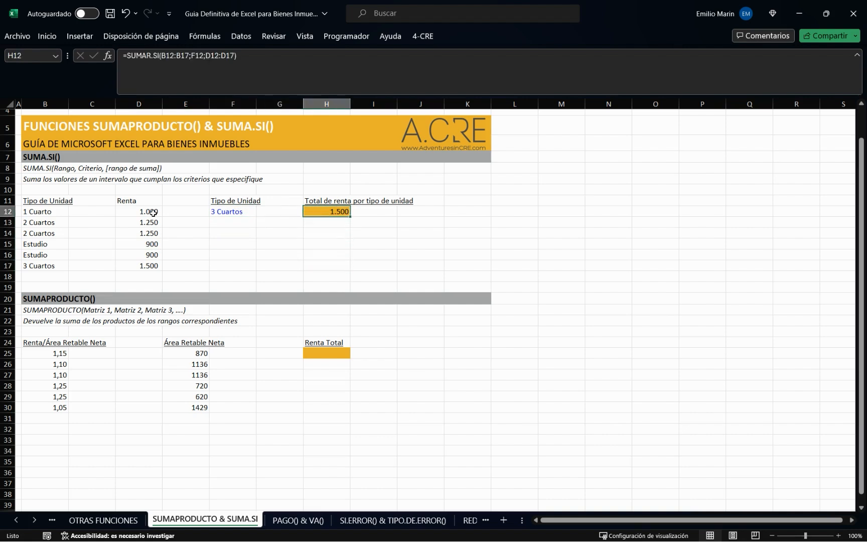
key(Left)
key(Left)
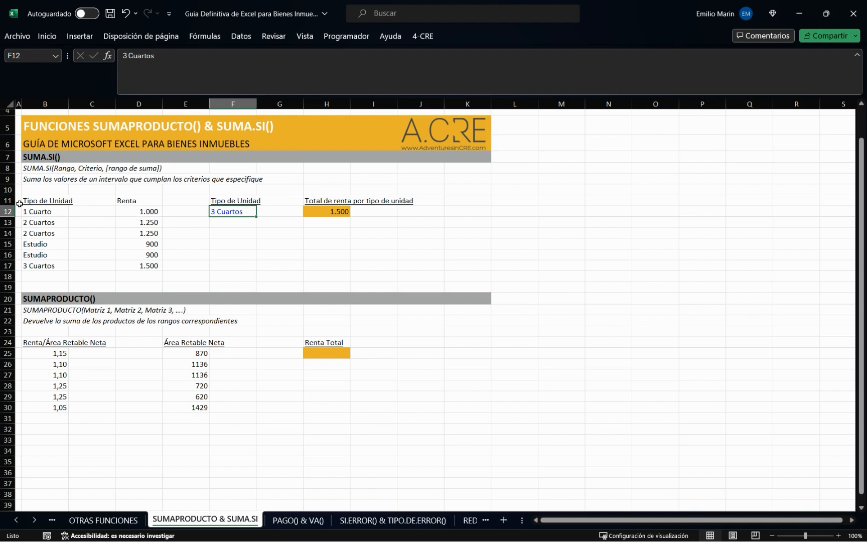
Examine the SUMAPRODUCTO description in row 22 and its example ranges, rent per area in B25:B30 and area in E25:E30.
click(326, 352)
scroll(176, 334, down, 2)
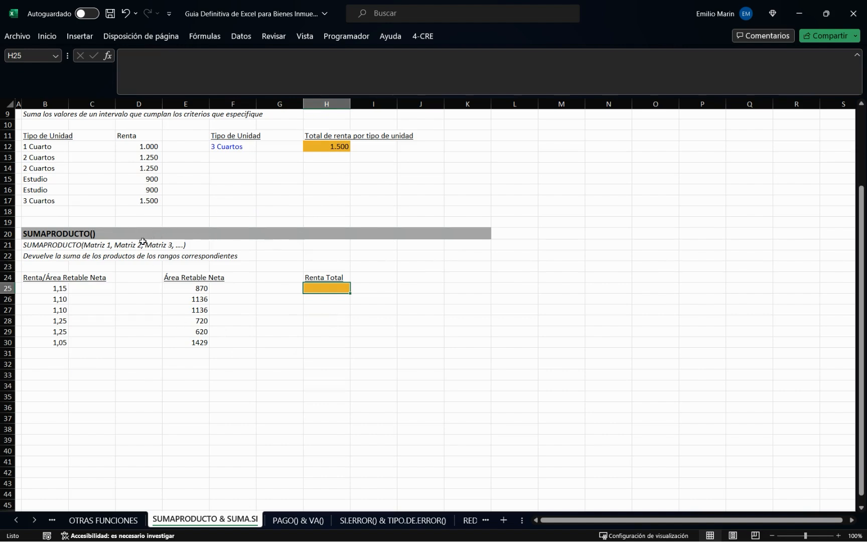
drag(35, 257, 216, 258)
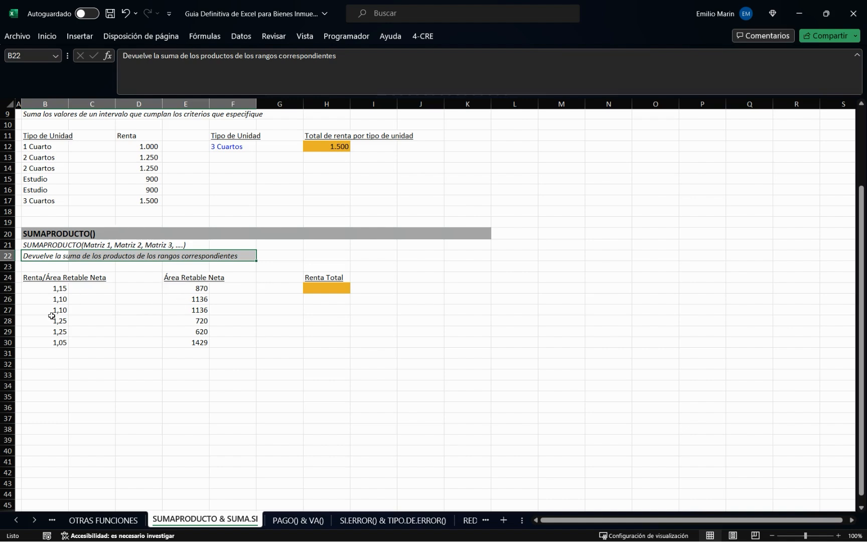
click(56, 289)
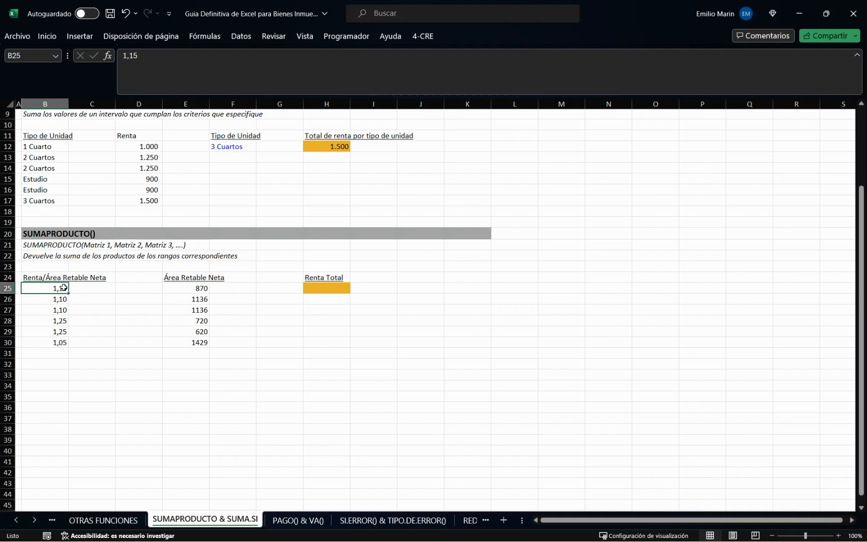
click(199, 288)
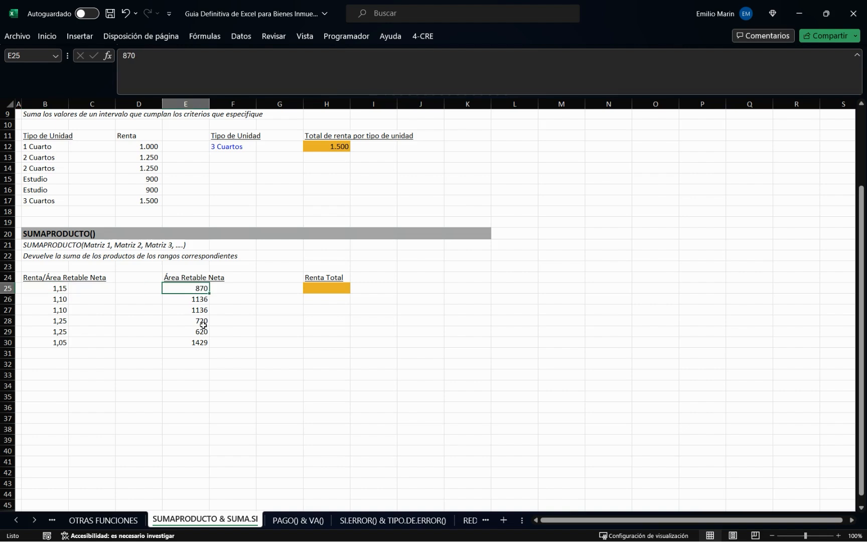
drag(64, 288, 65, 340)
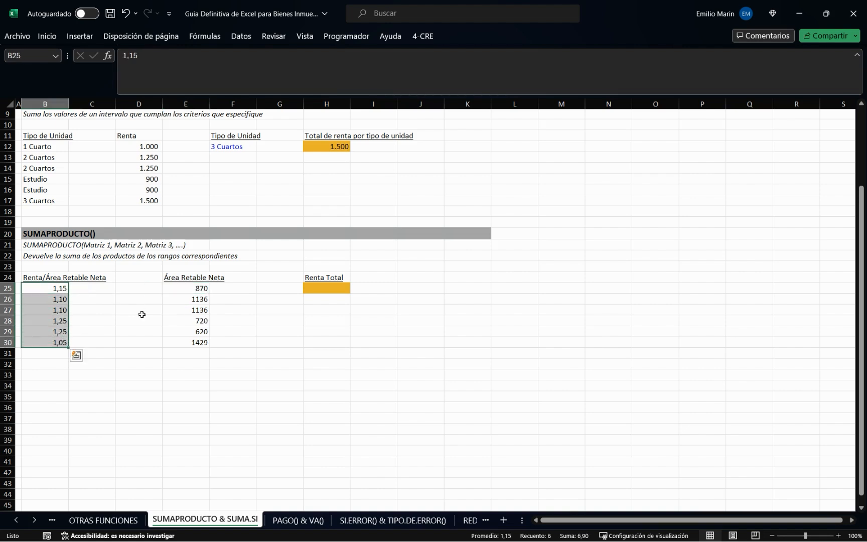
drag(201, 287, 197, 344)
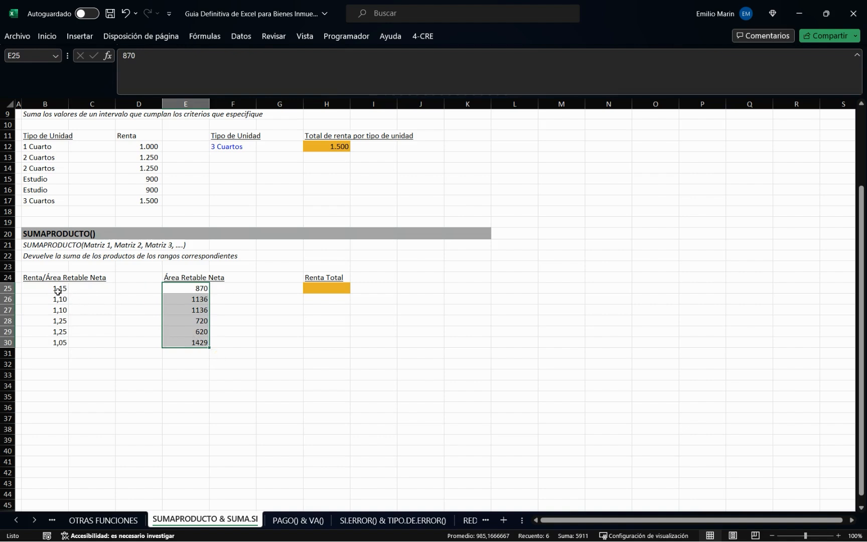
Enter the formula =B25*E25 in F25 to multiply the first unit's rent per area by its net rentable area.
drag(58, 290, 59, 341)
drag(194, 288, 196, 347)
click(233, 287)
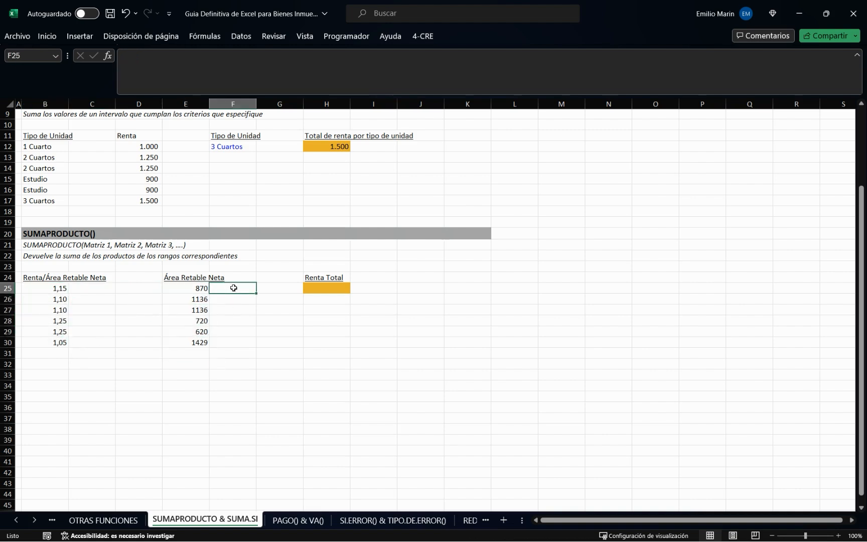
text(=)
key(Left)
key(Left)
key(Left)
key(Left)
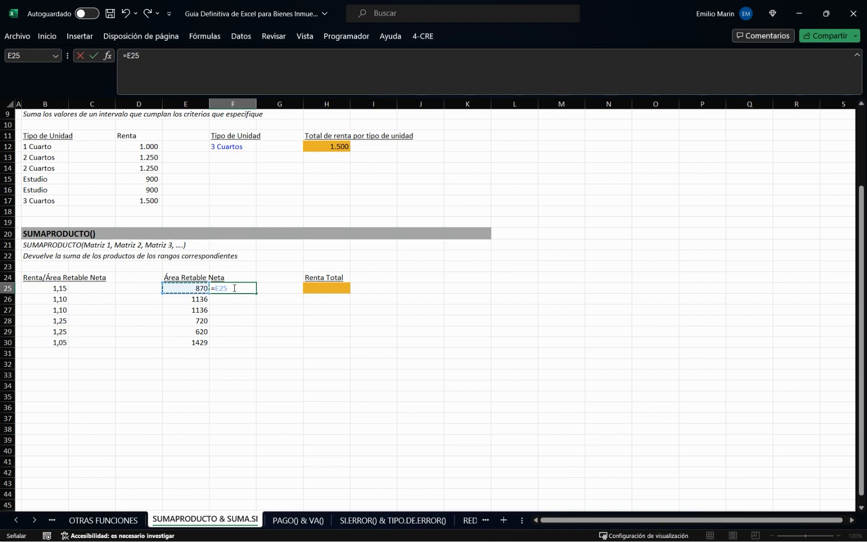
text(*)
key(Left)
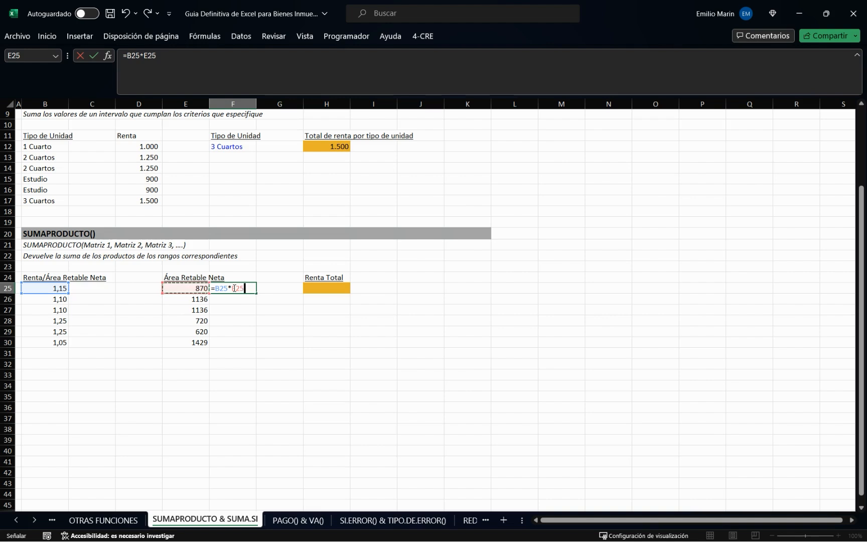
key(Return)
click(234, 288)
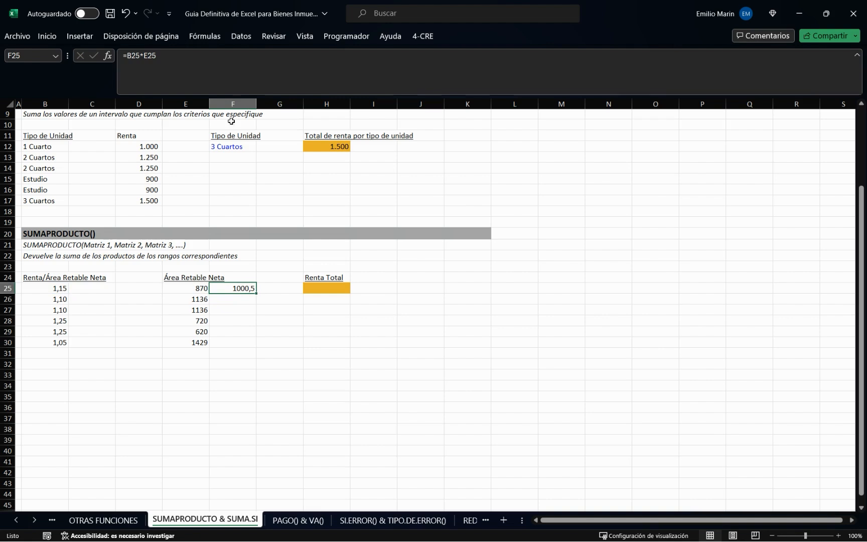
click(201, 59)
key(Escape)
Enter a formula in F26 multiplying the second unit's area in E26 by its rent per area in B26.
click(232, 300)
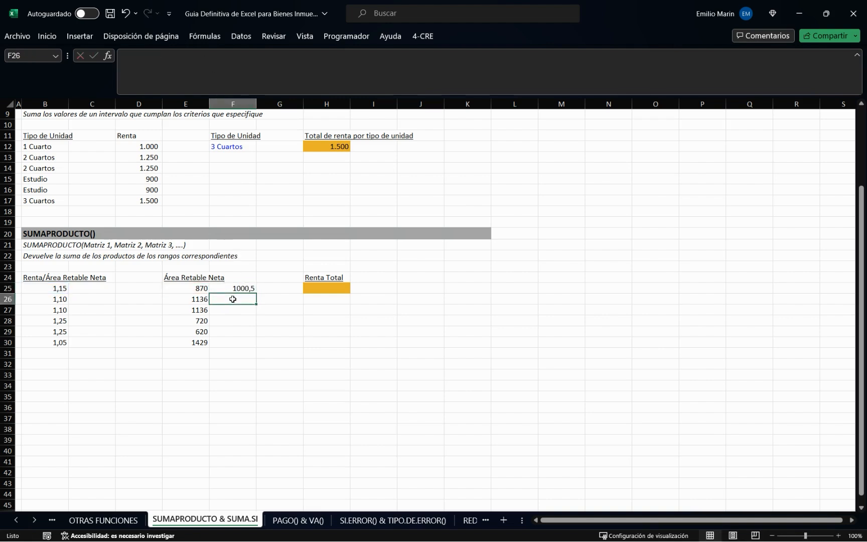
text(=)
key(Left)
text(*)
key(Left)
key(Left)
key(Left)
key(Left)
key(shift+Return)
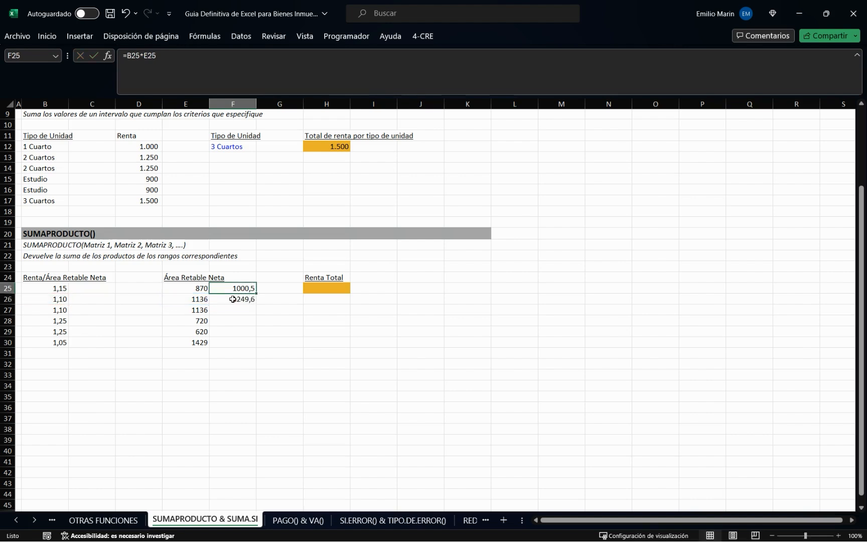
Fill the product formula from F26 down to F30 for the remaining units.
click(233, 300)
drag(256, 304, 255, 347)
click(240, 354)
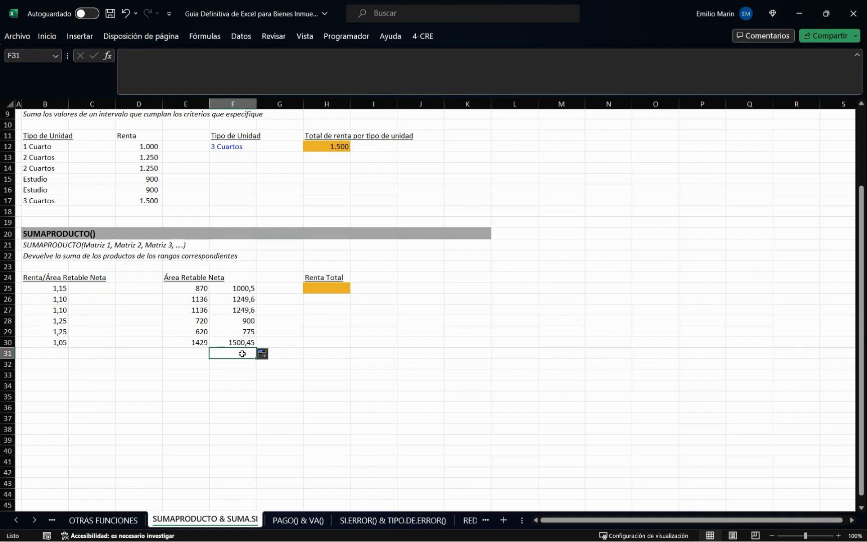
Total the per-unit rents in F25:F30 with a SUMA formula in cell F31.
text(=sum)
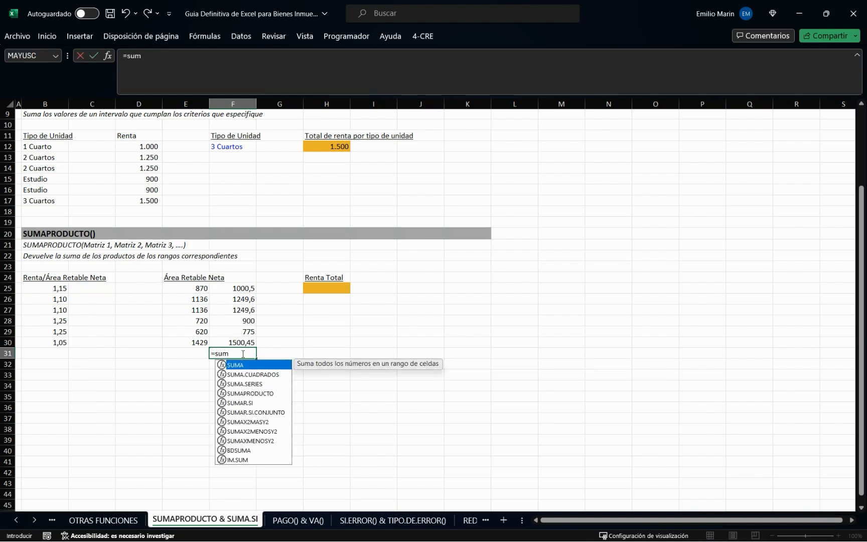
key(Tab)
key(Up)
key(Up)
key(Up)
key(Up)
key(Up)
key(Up)
key(shift+Down)
key(shift+Down)
key(shift+Down)
key(shift+Down)
key(shift+Down)
text())
key(Return)
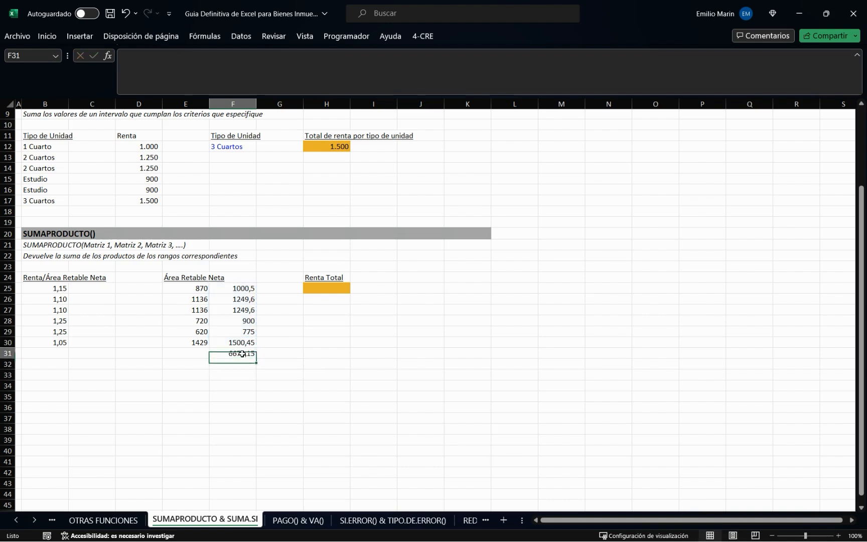
key(Right)
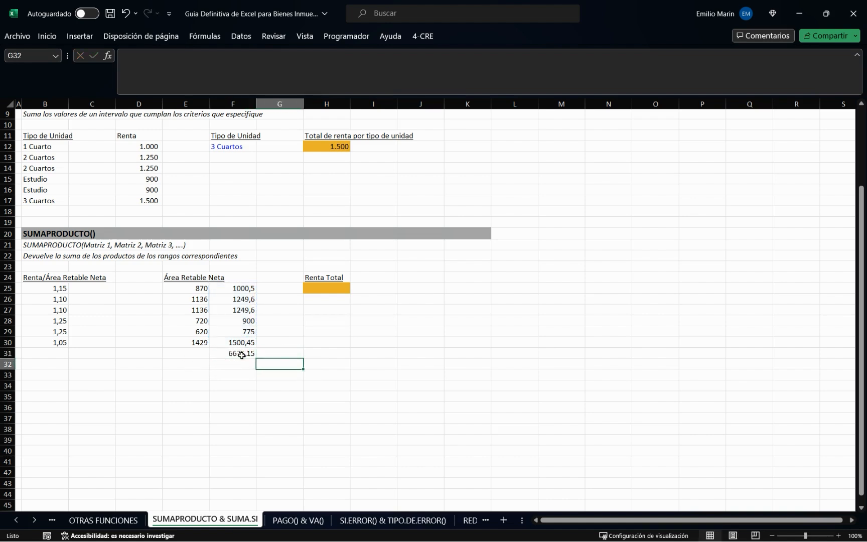
click(240, 354)
Calculate the Renta Total in H25 with SUMAPRODUCTO, multiplying the rent rates in B25:B30 by the net areas in E25:E30.
drag(69, 288, 90, 342)
click(321, 287)
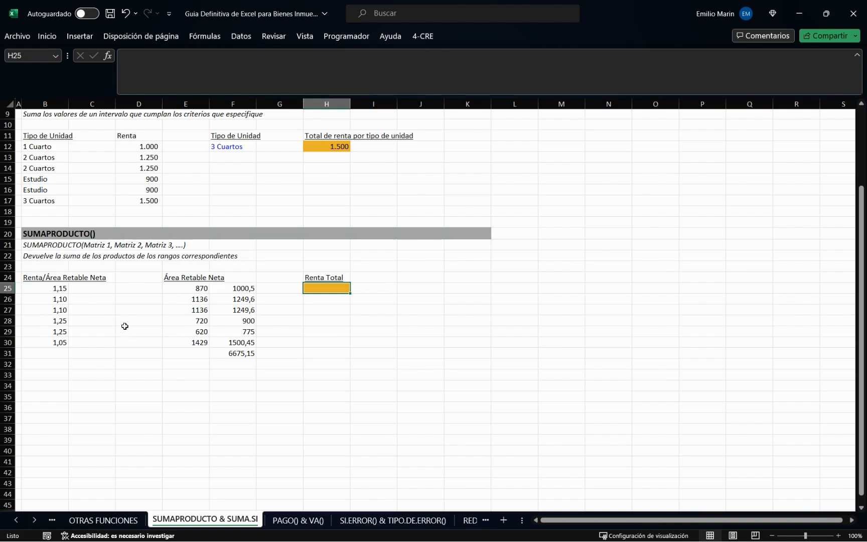
drag(58, 290, 59, 332)
drag(206, 291, 204, 343)
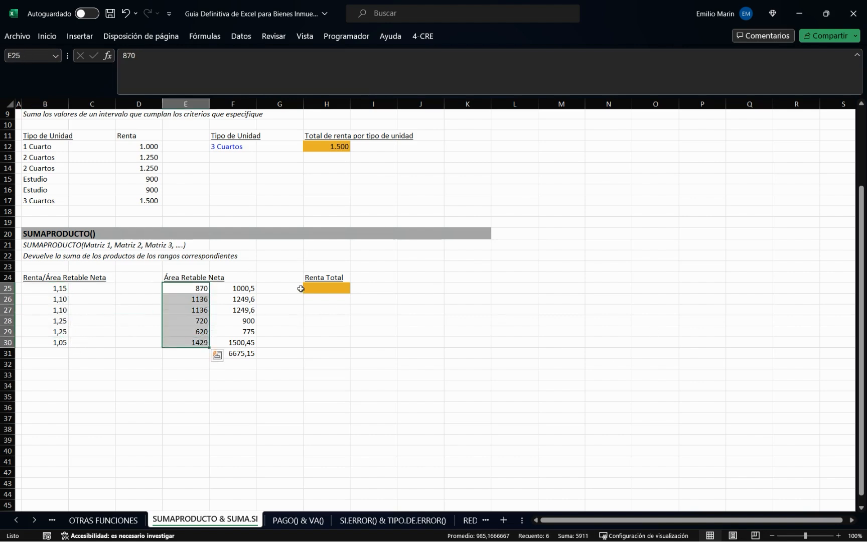
click(314, 289)
text(=)
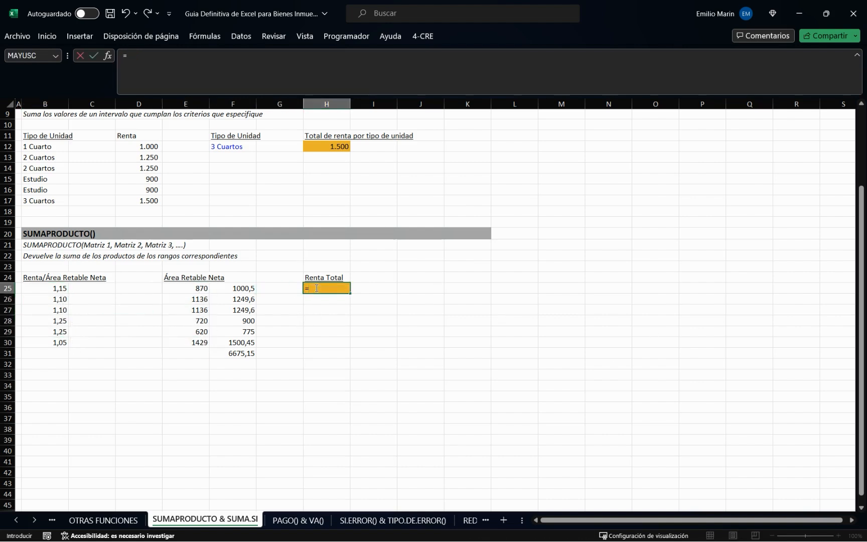
text(sumapr)
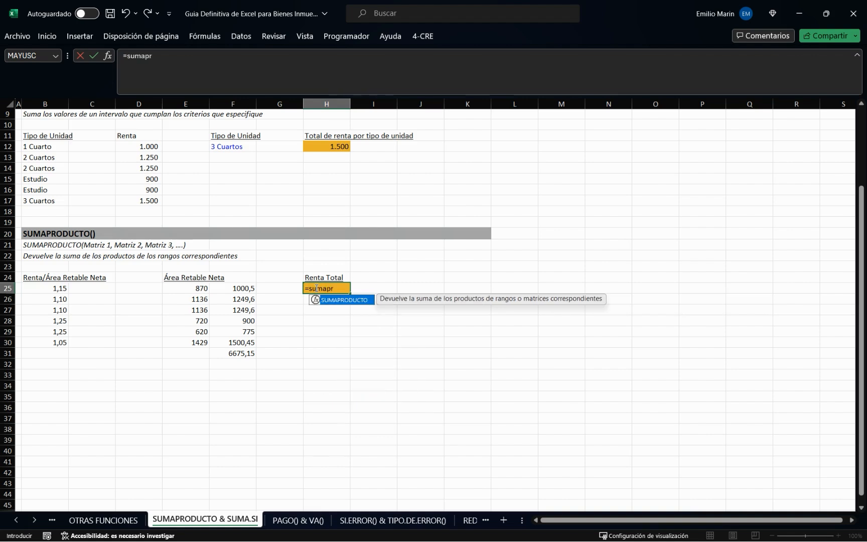
key(Tab)
key(Left)
key(Left)
key(Left)
key(Left)
key(Left)
key(Left)
key(ctrl+shift+Down)
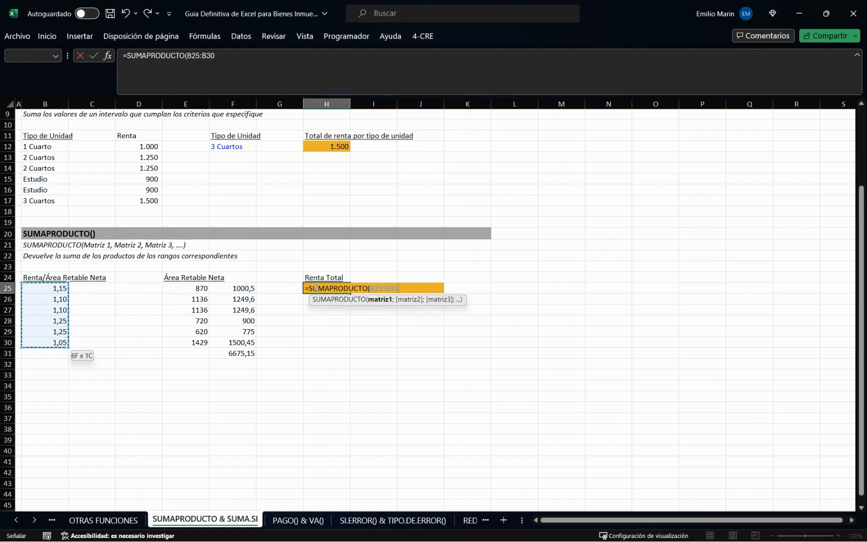
text(;)
key(Left)
key(Left)
key(Left)
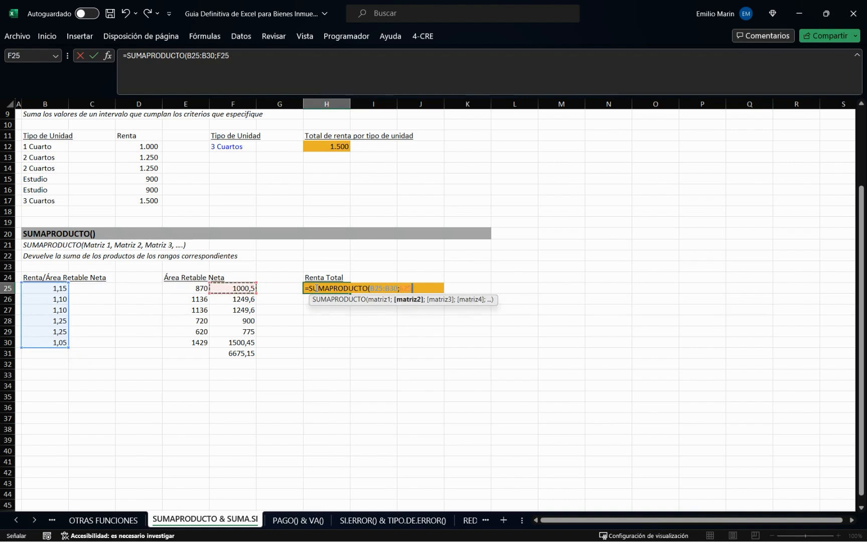
key(ctrl+shift+Down)
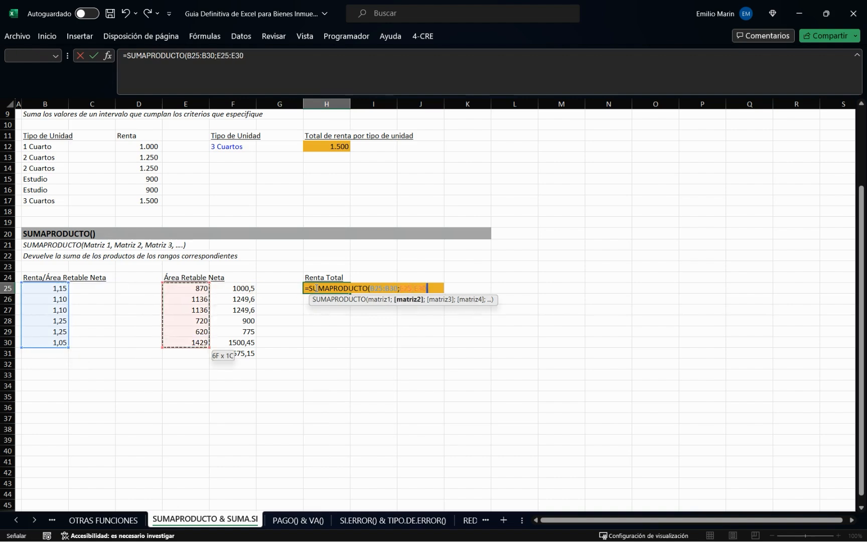
key(ctrl+Return)
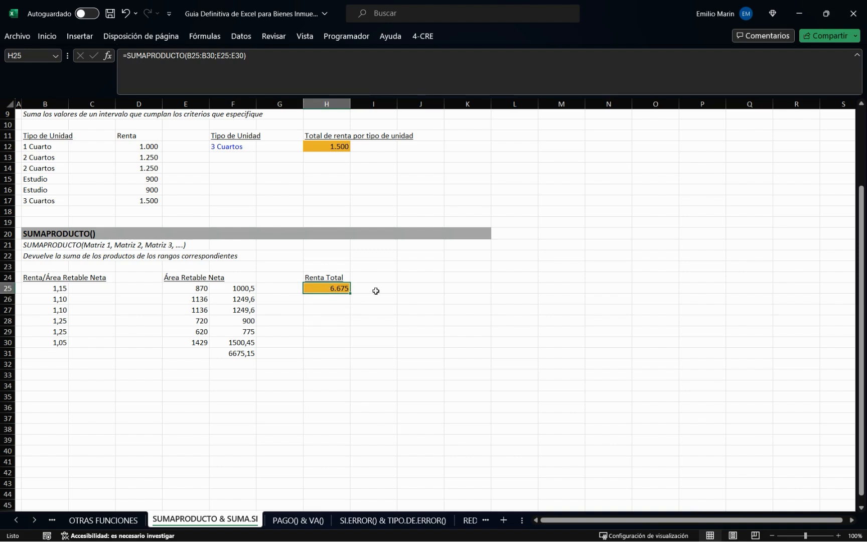
Compare the SUMA total in F31 with the SUMAPRODUCTO formula in H25.
click(244, 355)
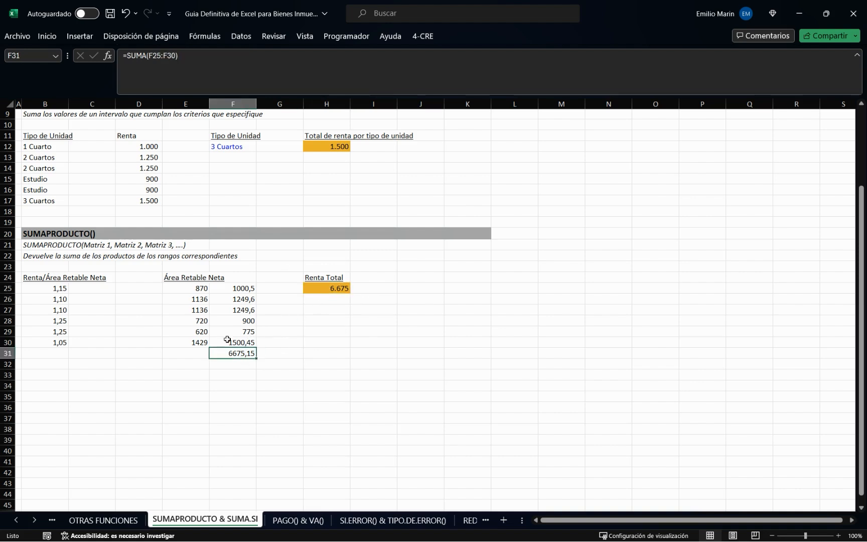
click(326, 288)
click(248, 352)
click(321, 288)
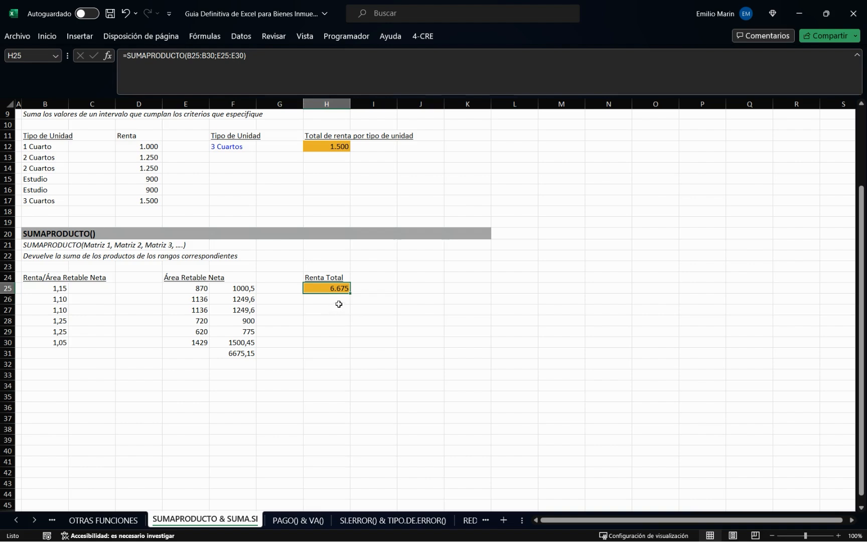
click(244, 354)
click(327, 288)
scroll(273, 299, up, 3)
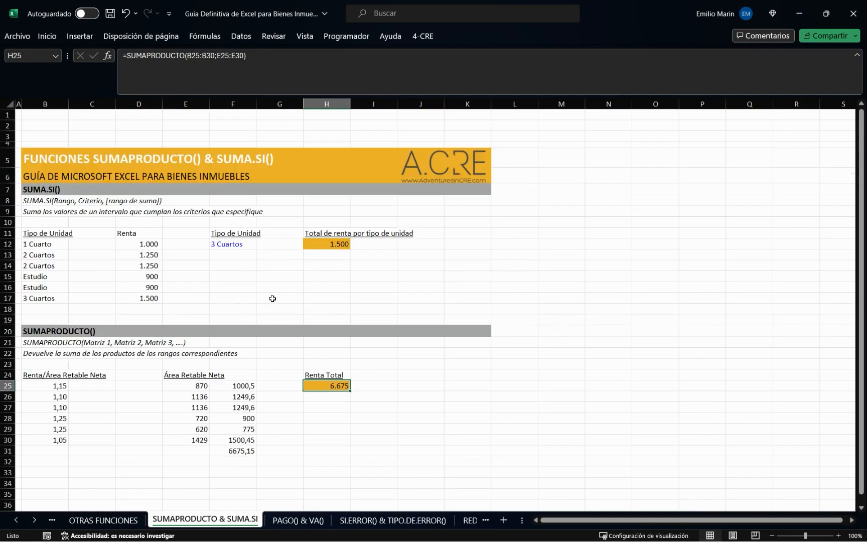
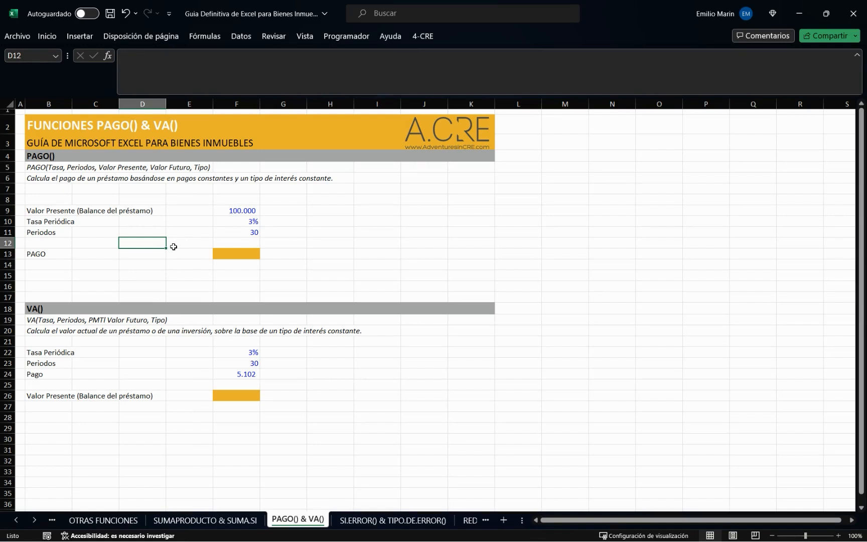
On the PAGO() & VA() sheet, examine the descriptions of both functions and the cells reserved for their results.
click(34, 143)
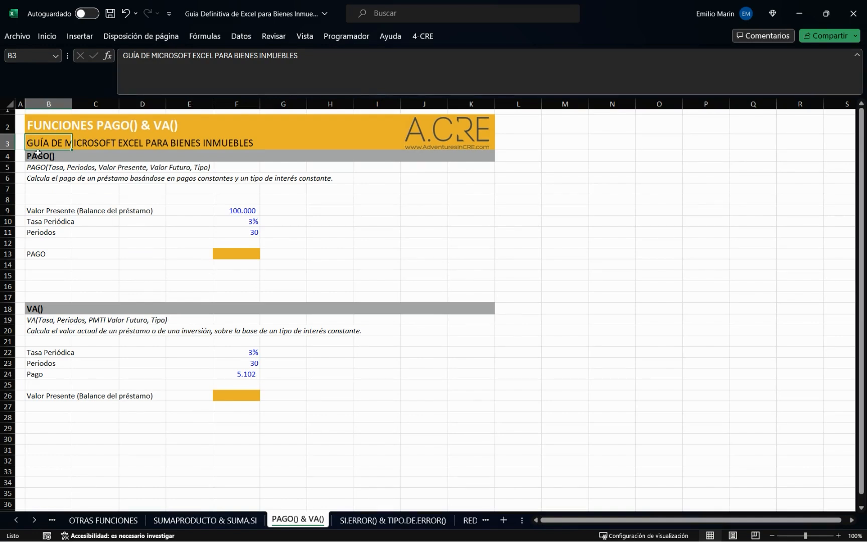
click(33, 157)
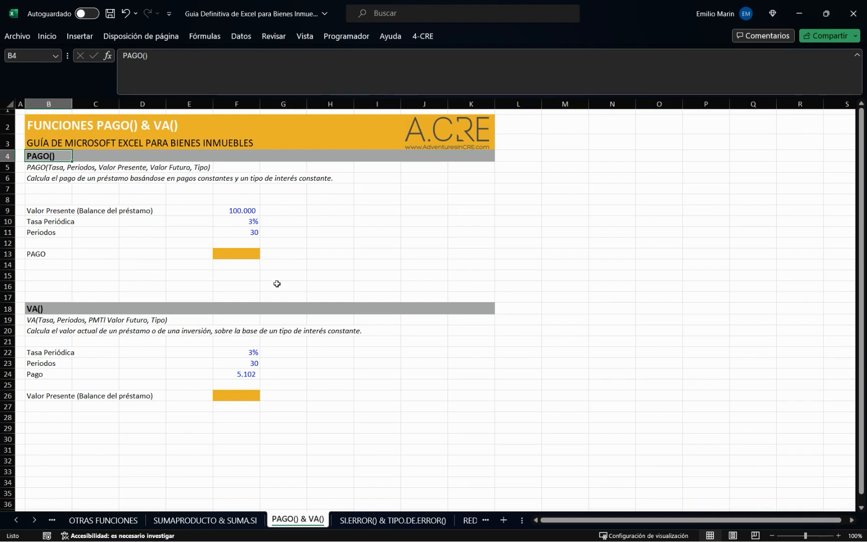
click(230, 252)
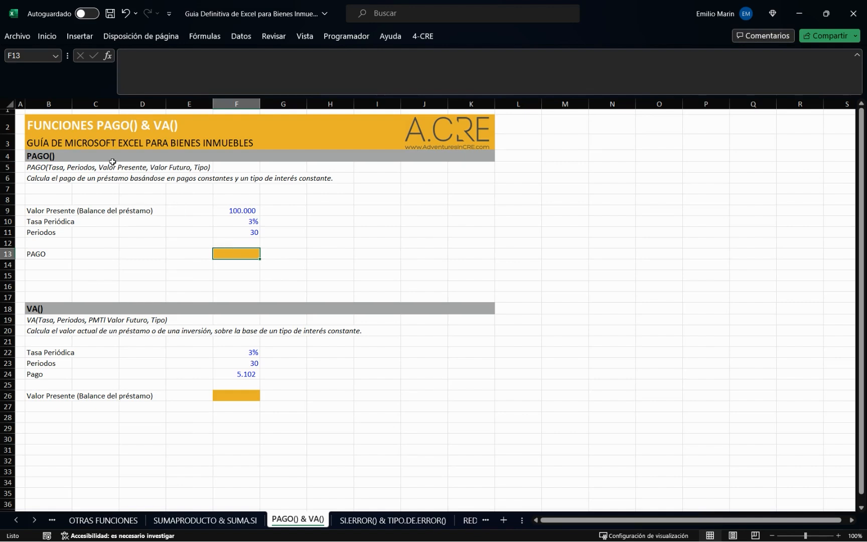
click(45, 157)
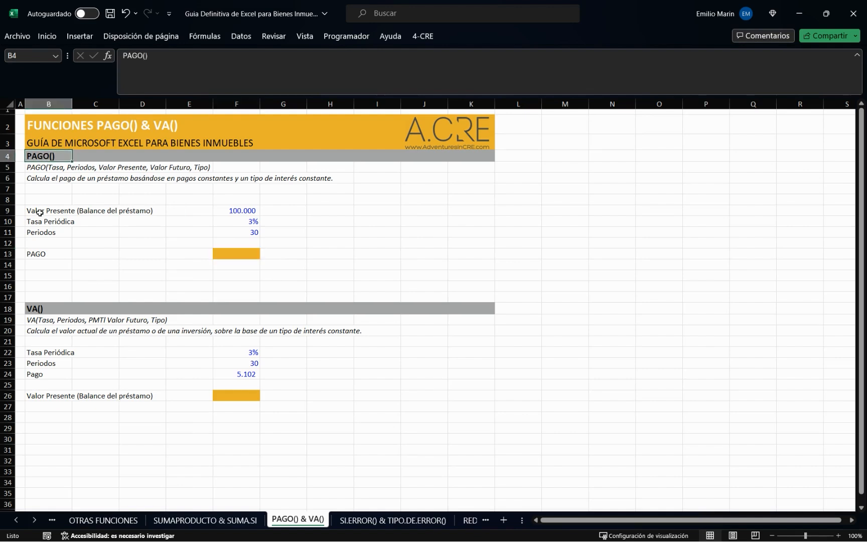
click(29, 177)
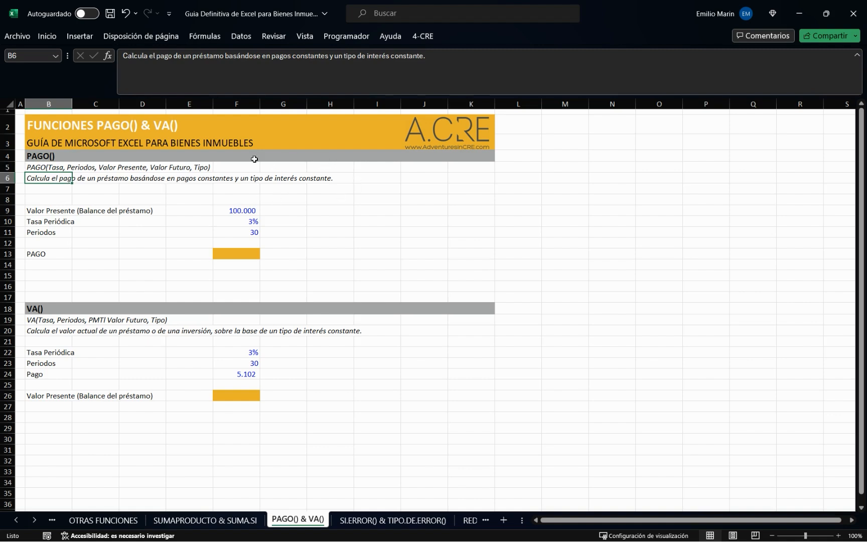
click(241, 253)
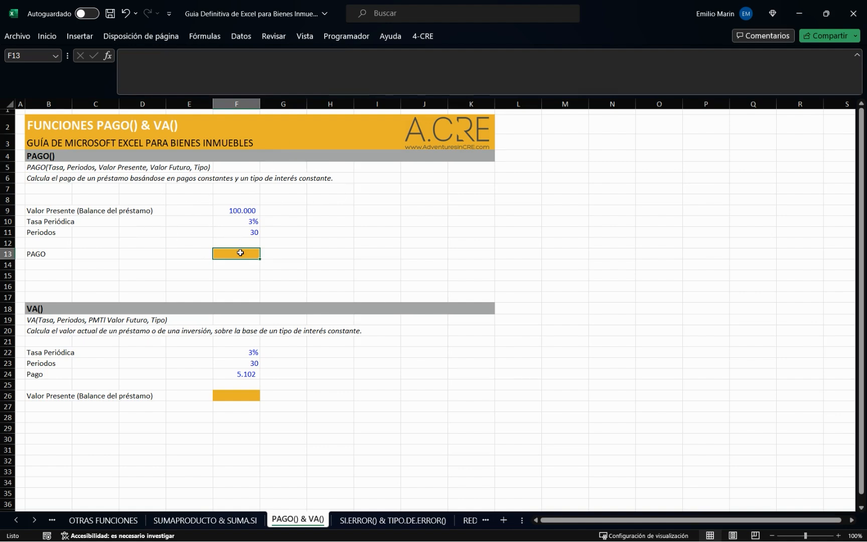
click(37, 308)
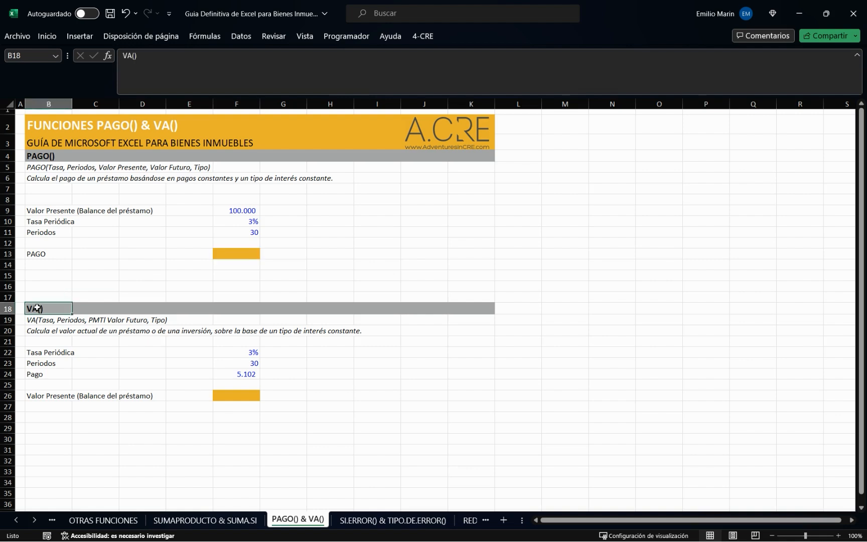
click(37, 396)
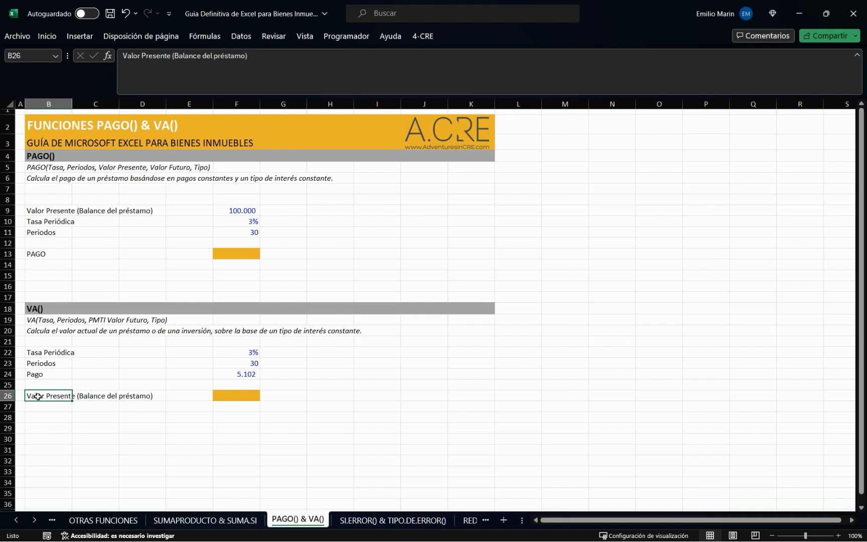
click(28, 329)
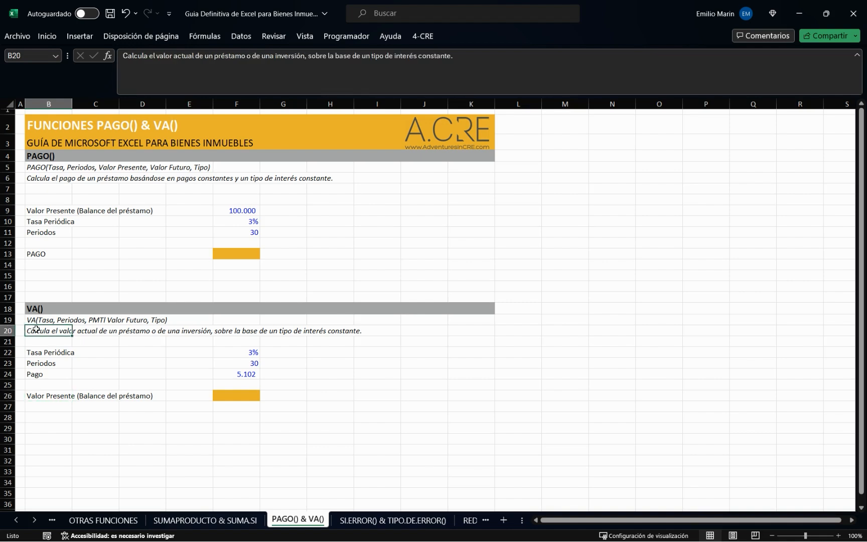
click(239, 394)
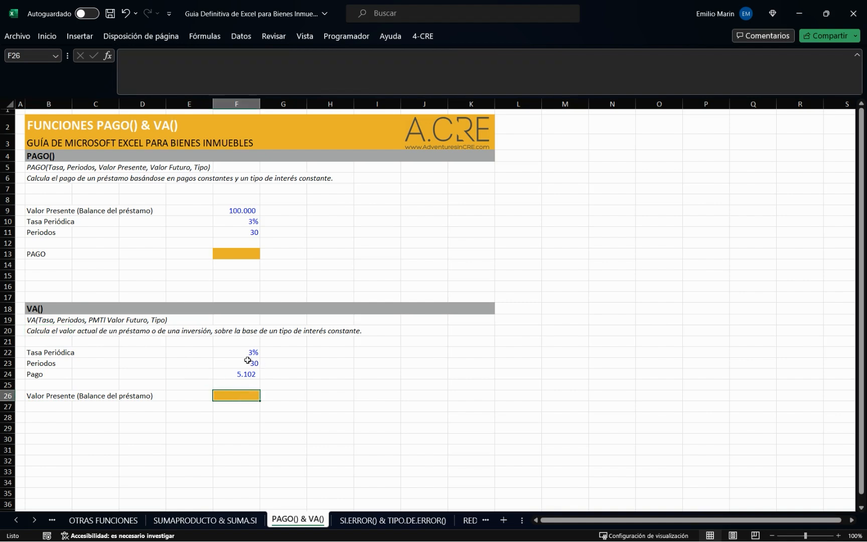
Compare the rate, period and payment inputs of the PAGO() and VA() examples and what each function calculates.
click(229, 232)
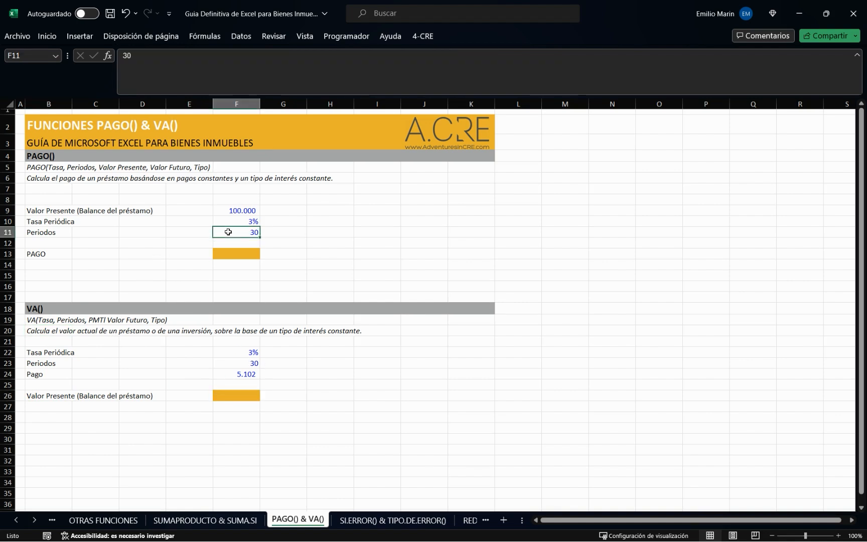
click(244, 222)
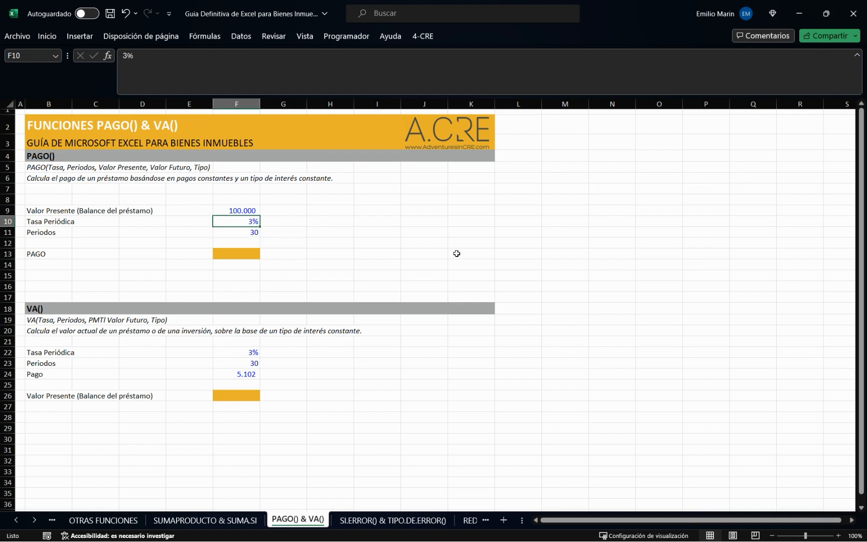
click(239, 375)
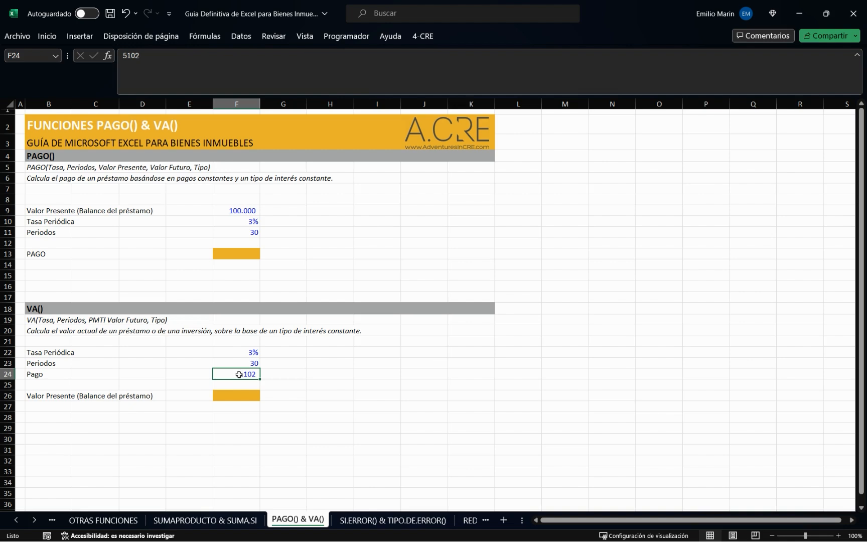
click(40, 311)
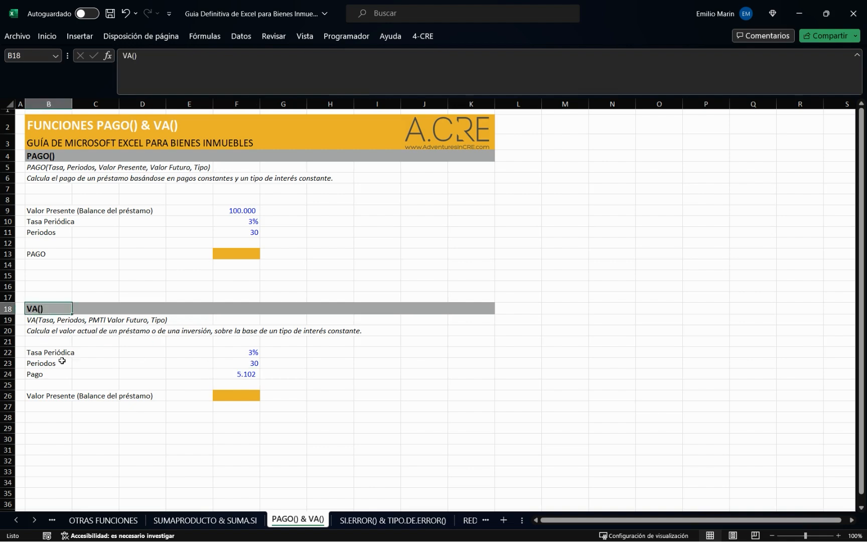
click(38, 397)
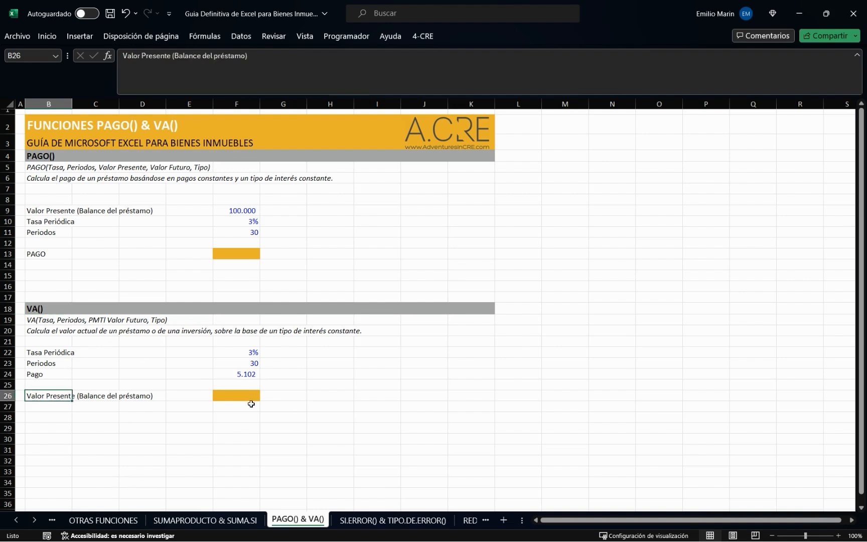
click(45, 157)
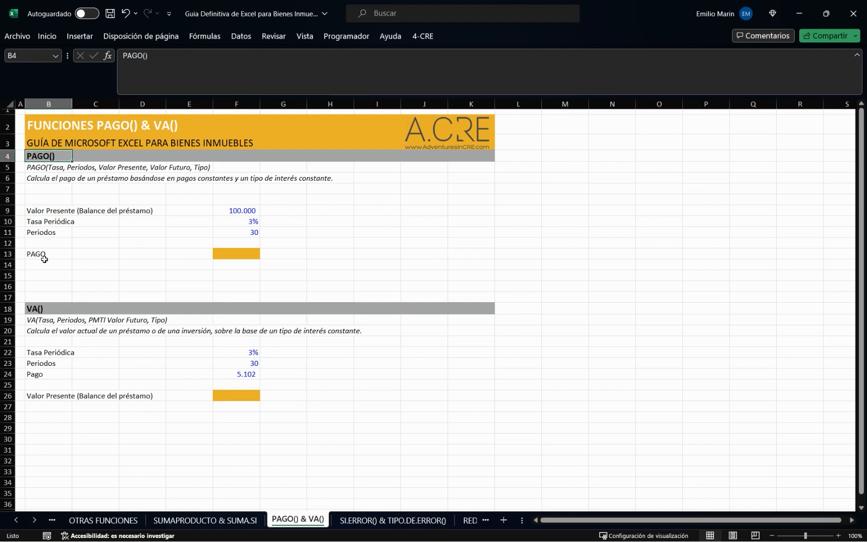
click(33, 301)
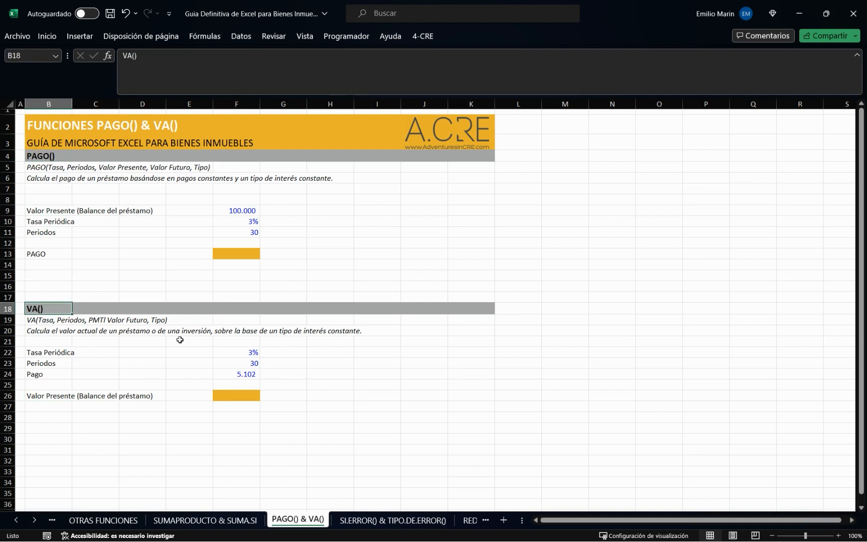
Review the PAGO() example's loan balance, periodic rate and number of periods, along with the cell reserved for the payment.
click(217, 257)
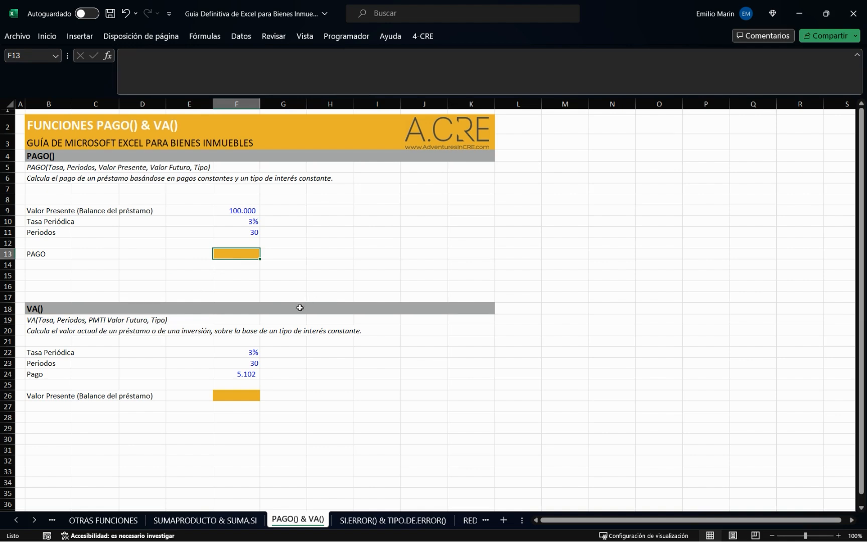
click(45, 257)
click(43, 210)
shift+click(246, 212)
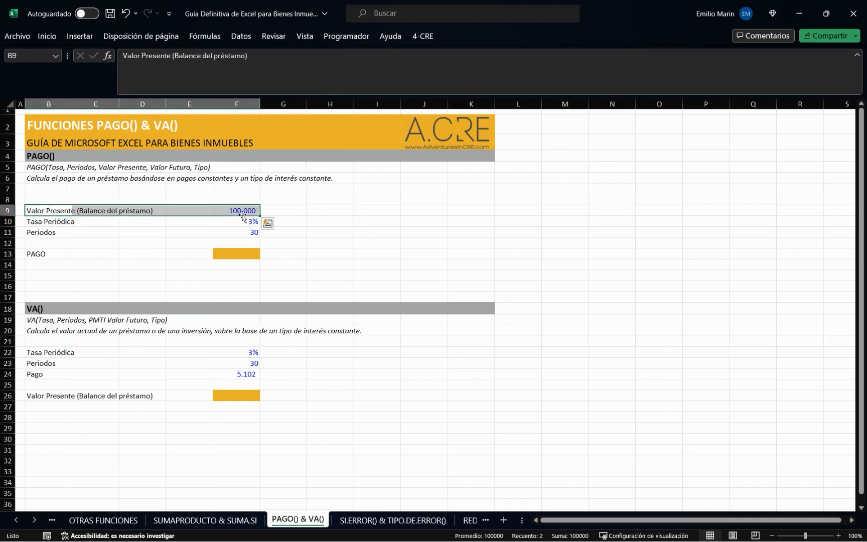
click(115, 222)
drag(37, 225, 223, 229)
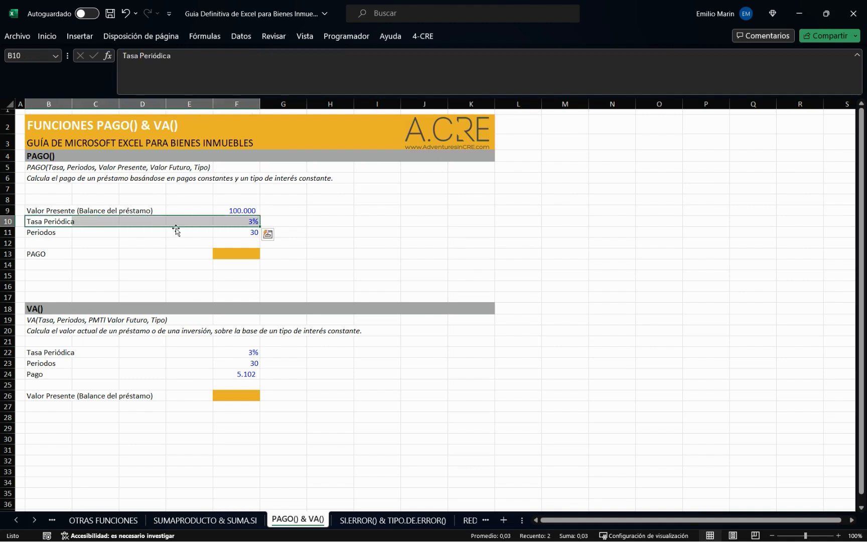
drag(29, 232, 241, 232)
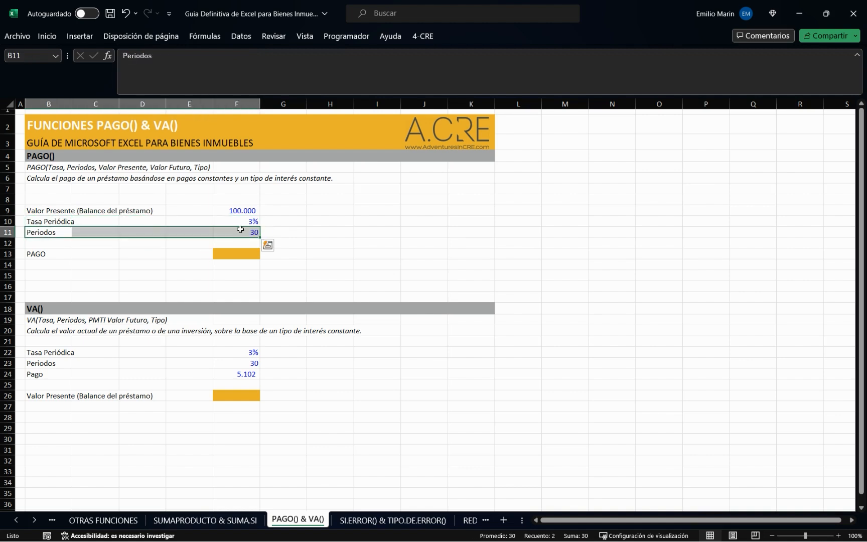
click(309, 232)
click(223, 254)
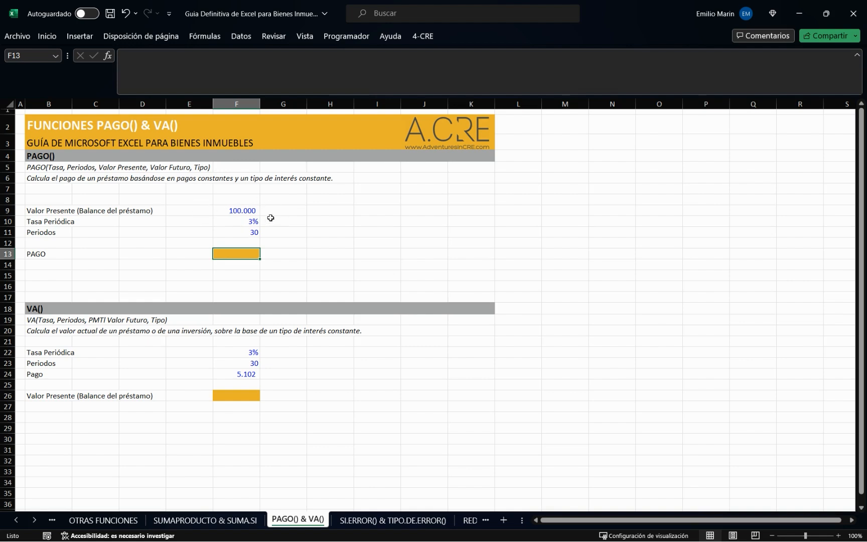
click(246, 234)
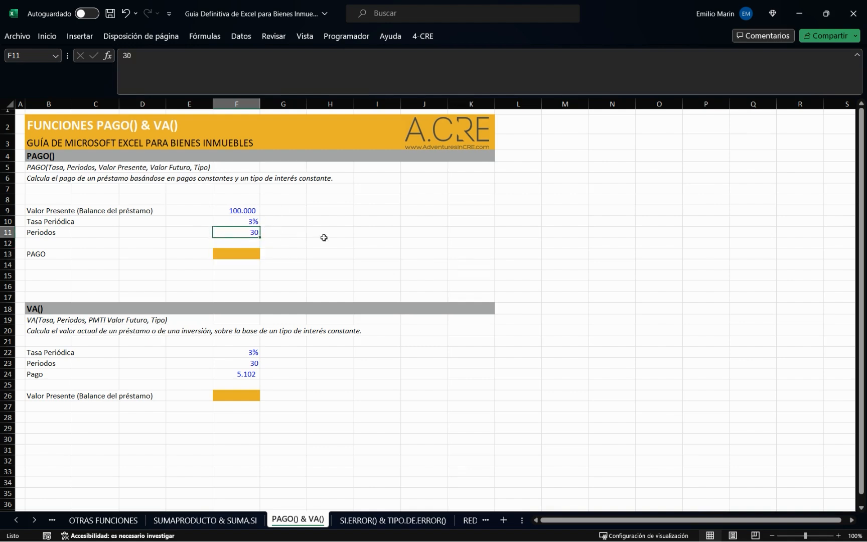
click(232, 221)
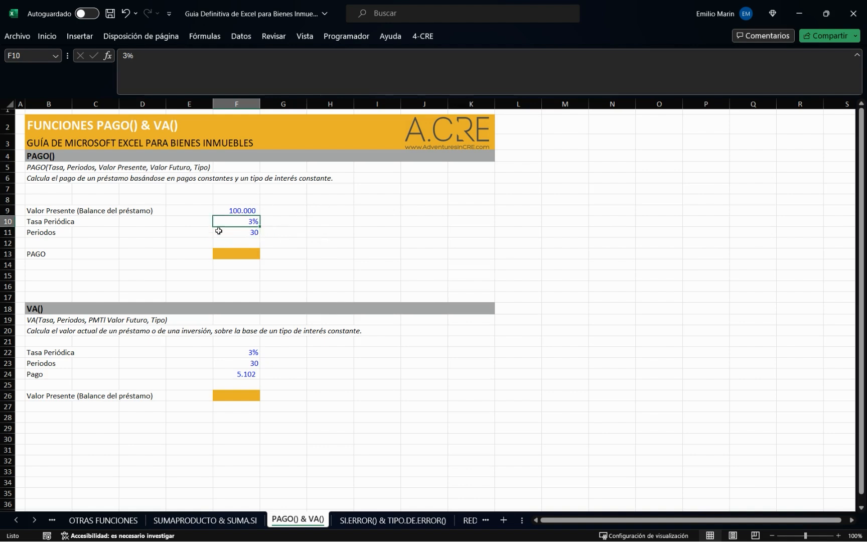
click(256, 232)
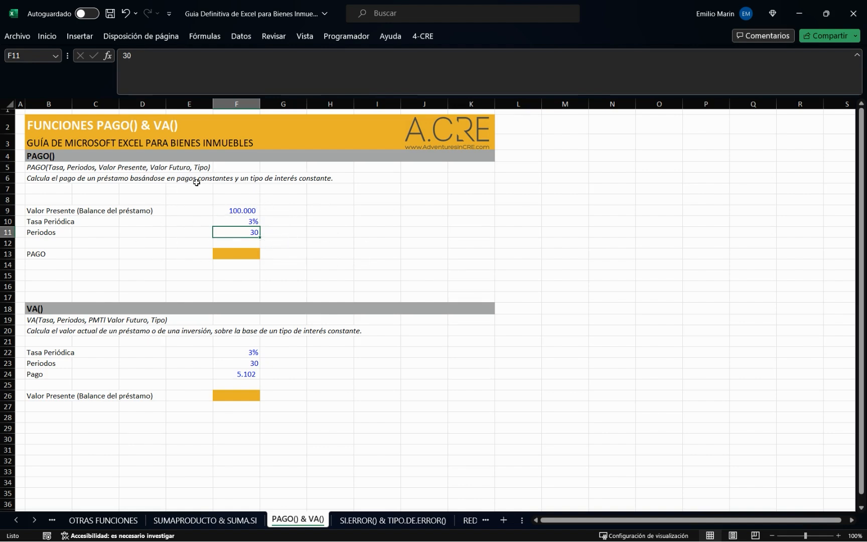
click(236, 222)
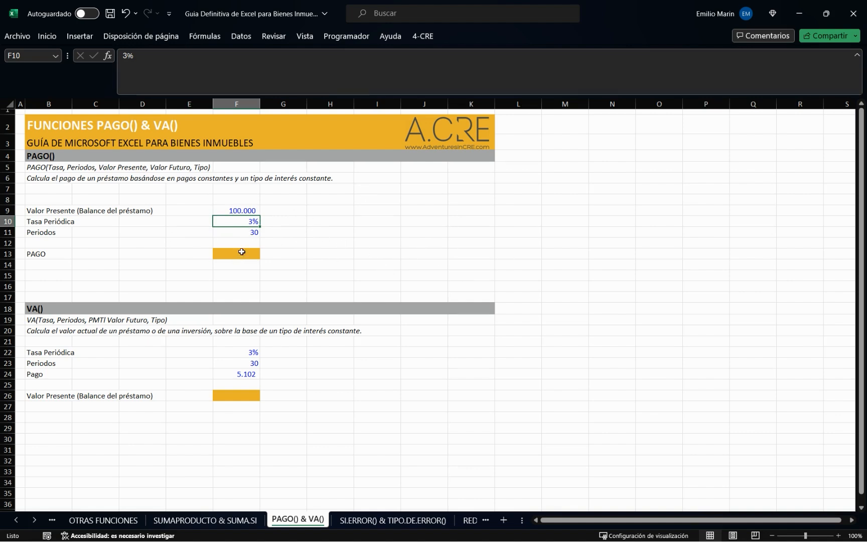
Start a PAGO formula in F13 using the periodic rate in F10 as its first argument.
click(238, 256)
text(=)
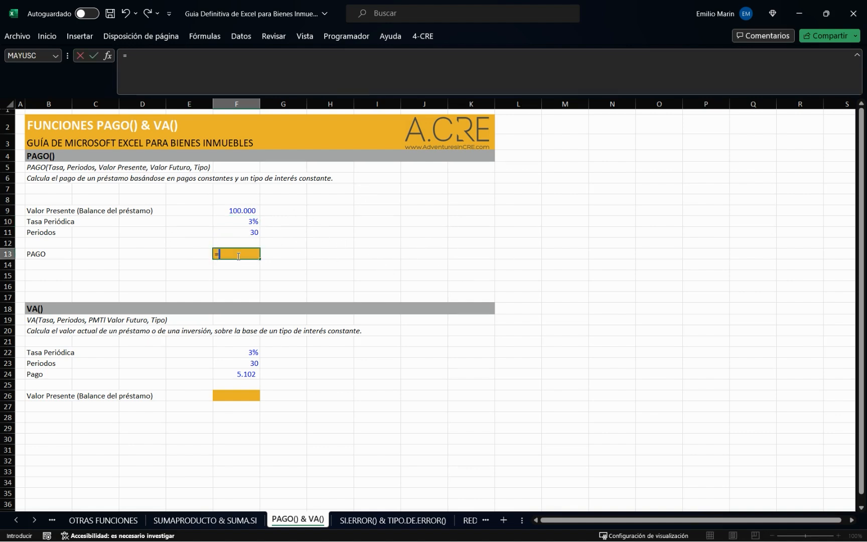
text(pagon)
key(BackSpace)
key(BackSpace)
key(BackSpace)
key(Tab)
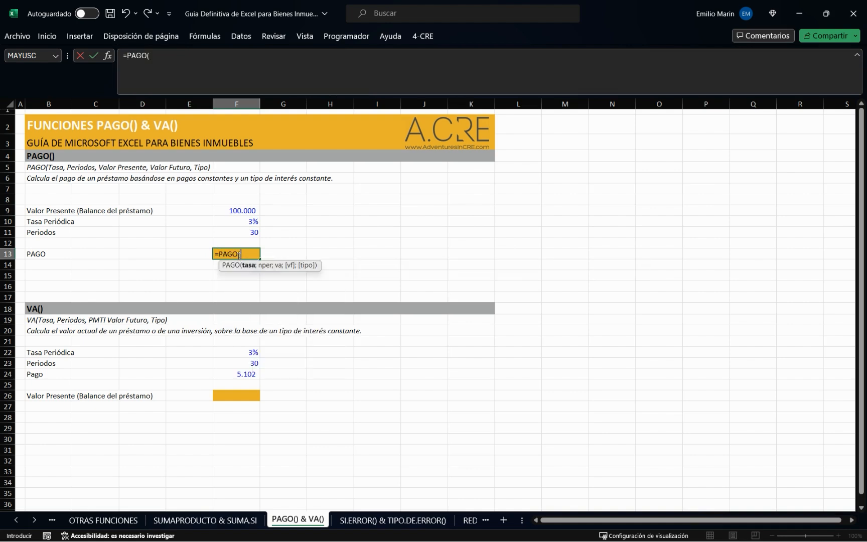
key(Up)
key(Up)
key(Up)
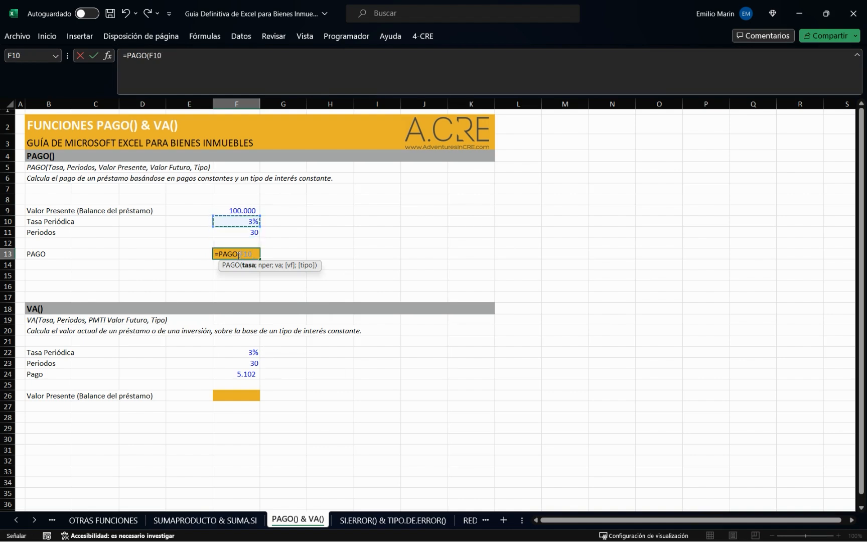
text(;)
key(Up)
key(Up)
key(Up)
key(Up)
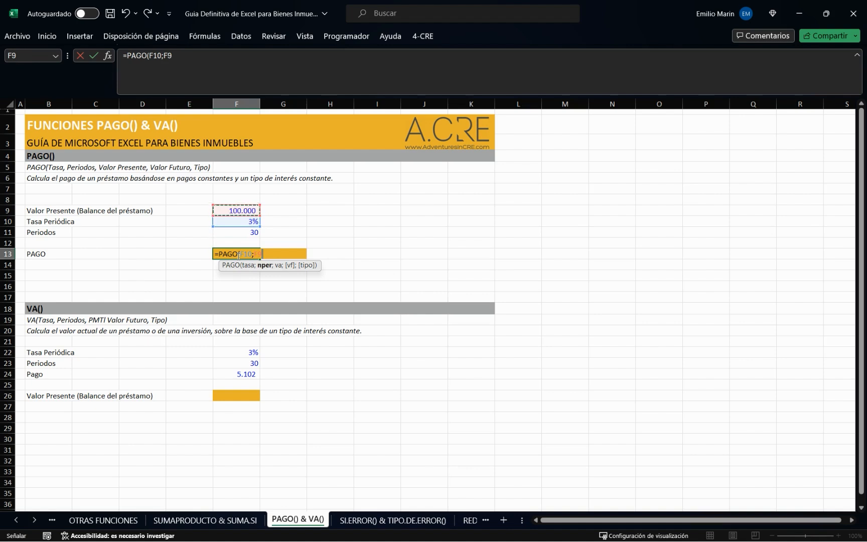
text(;)
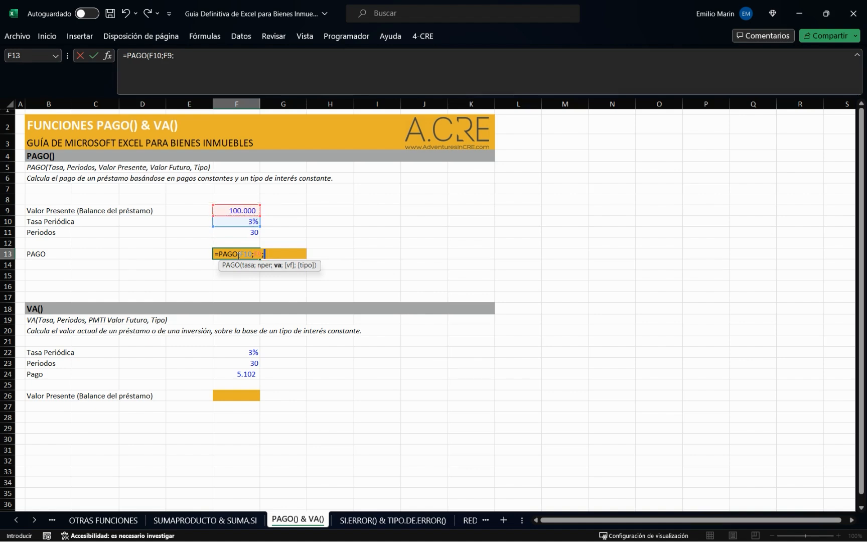
key(BackSpace)
key(BackSpace)
key(BackSpace)
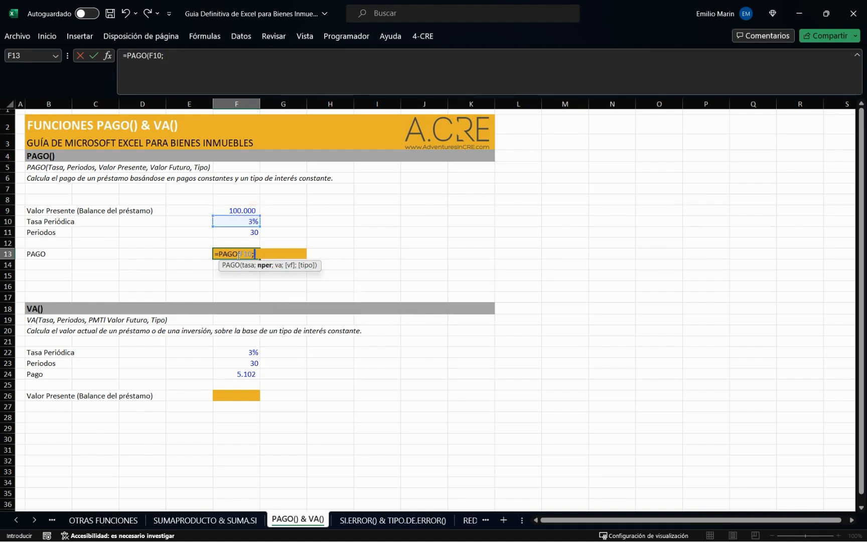
Complete the PAGO formula in F13 with the periods in F11 and the loan balance in F9.
key(Up)
key(Up)
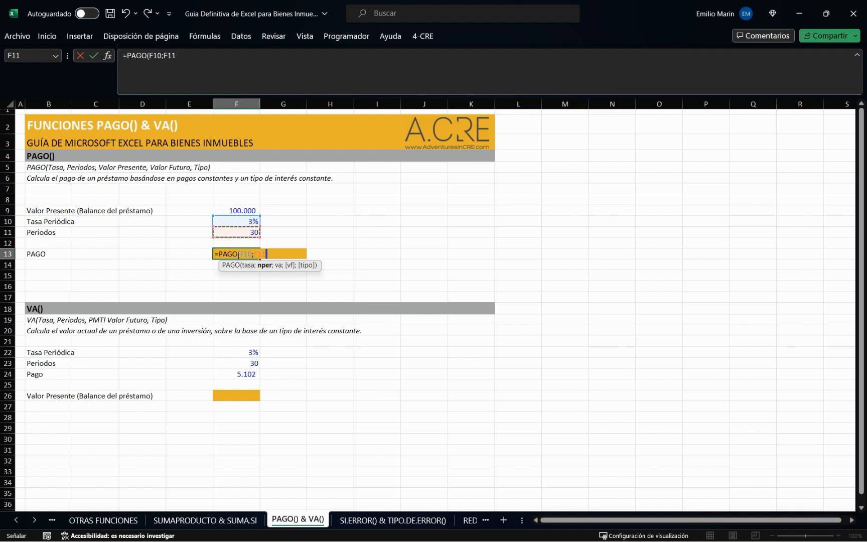
text(;)
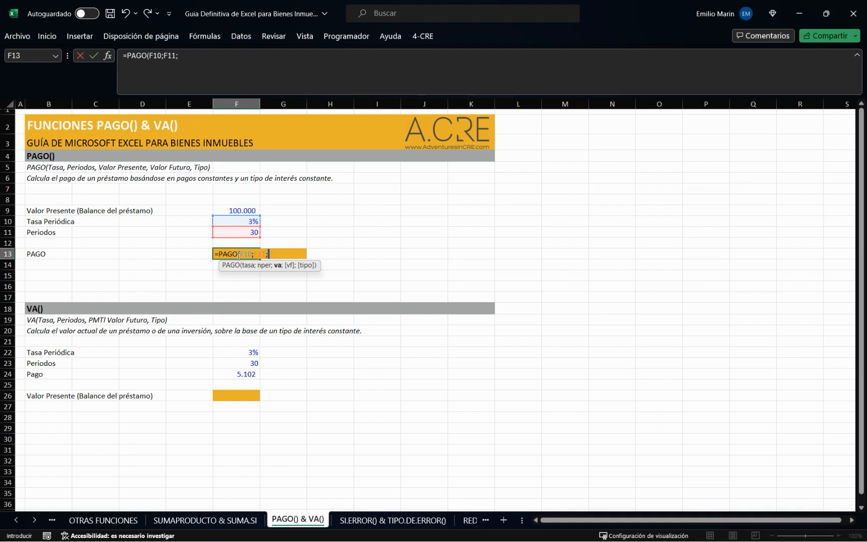
key(Up)
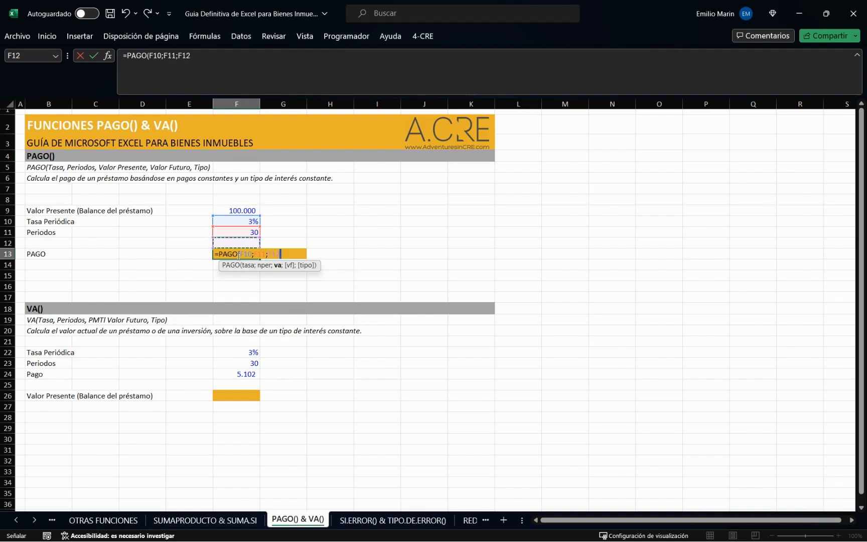
key(Up)
key(Up)
key(Up)
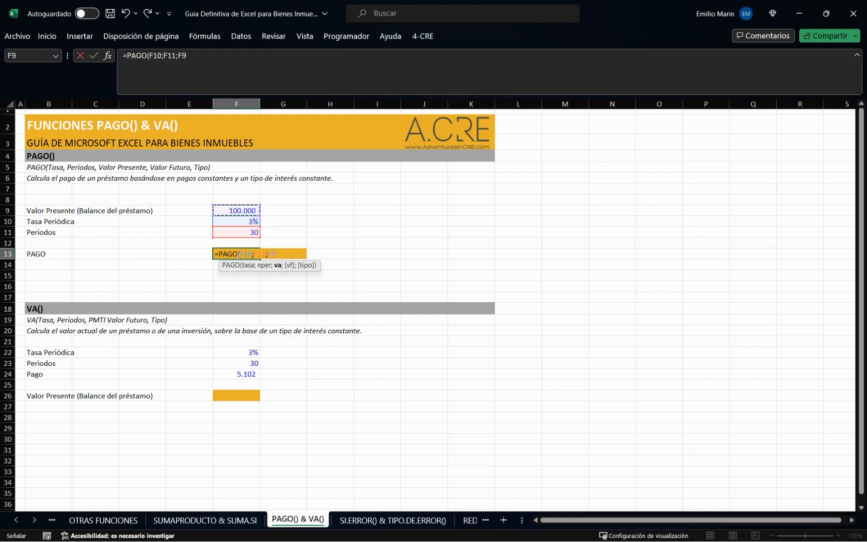
text())
key(Return)
click(237, 256)
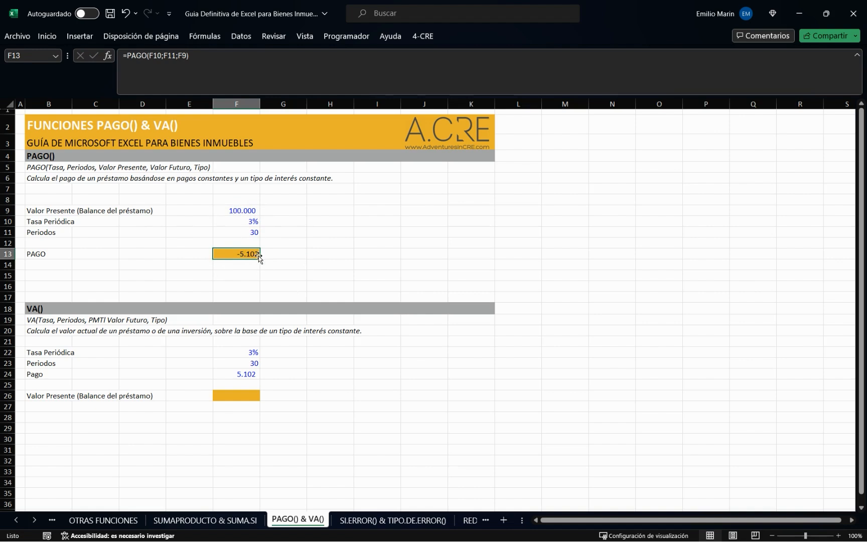
Examine which cells the PAGO formula in F13 references and how its result relates to the balance, rate and periods.
click(238, 265)
click(236, 251)
click(217, 67)
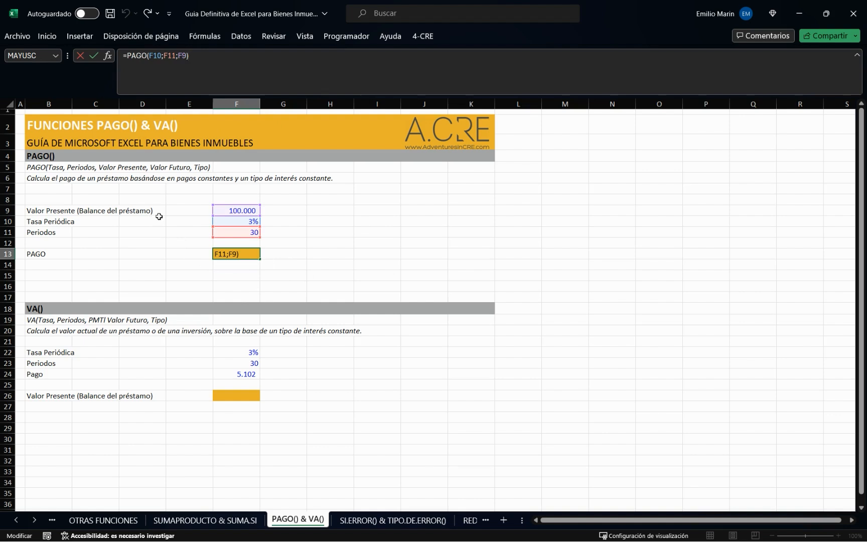
click(240, 209)
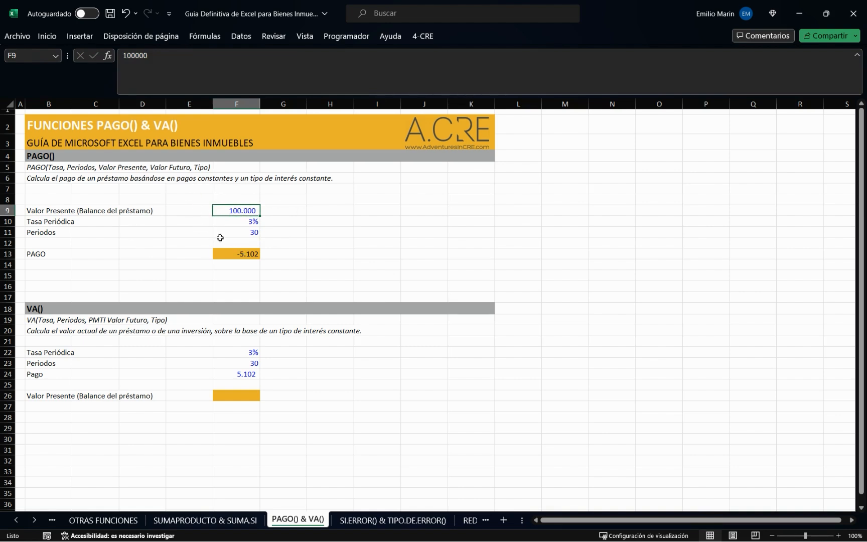
click(243, 256)
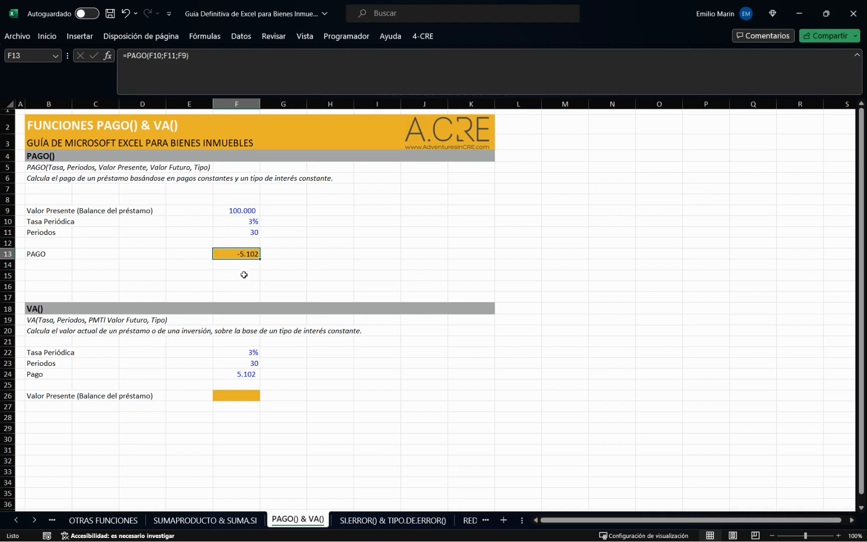
click(243, 232)
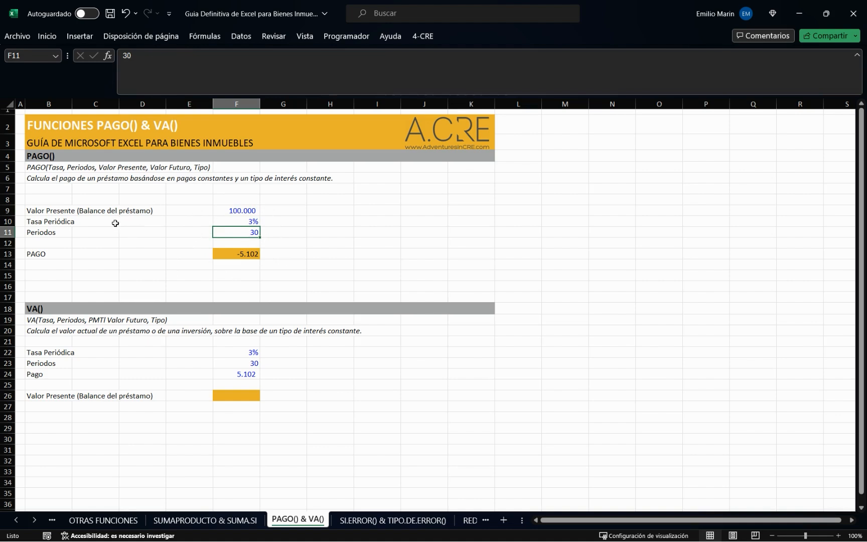
drag(35, 208, 253, 208)
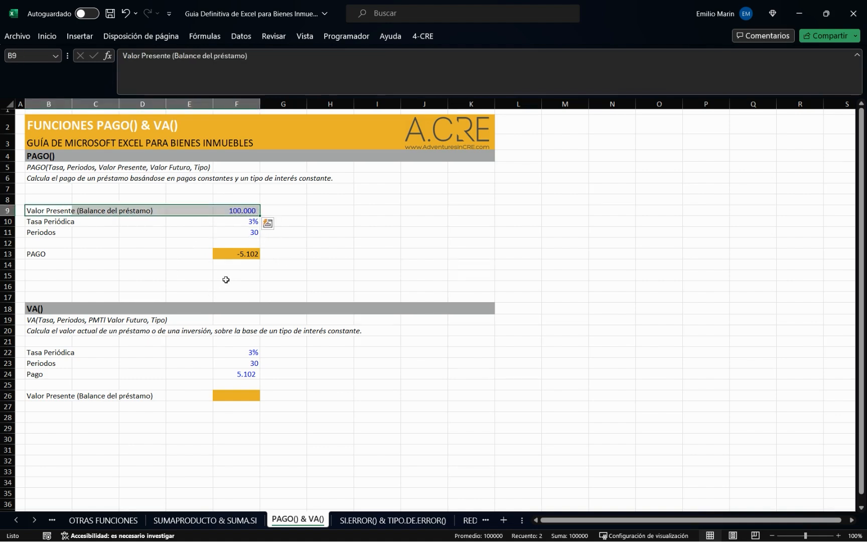
click(242, 222)
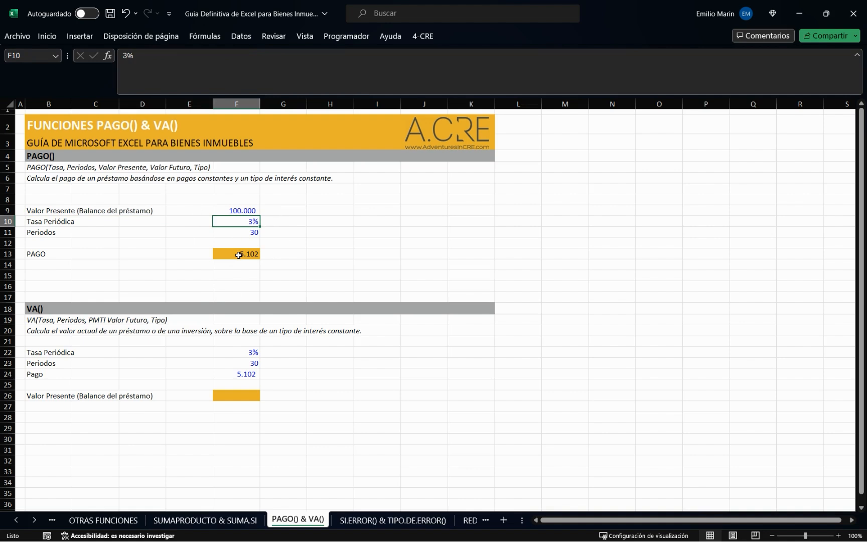
click(245, 210)
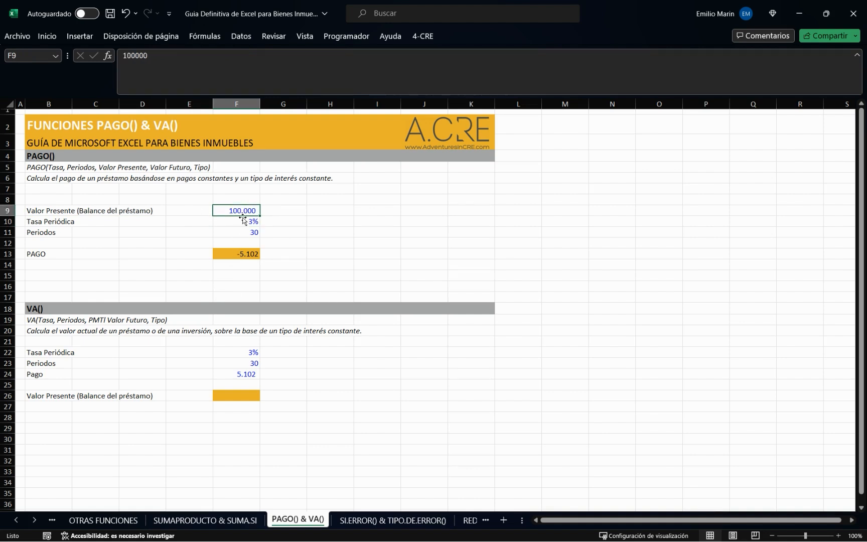
click(237, 253)
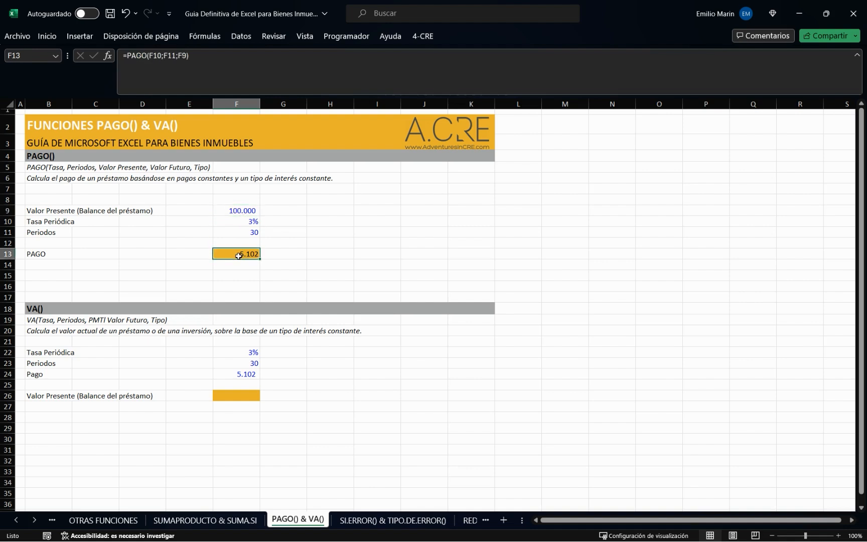
click(237, 225)
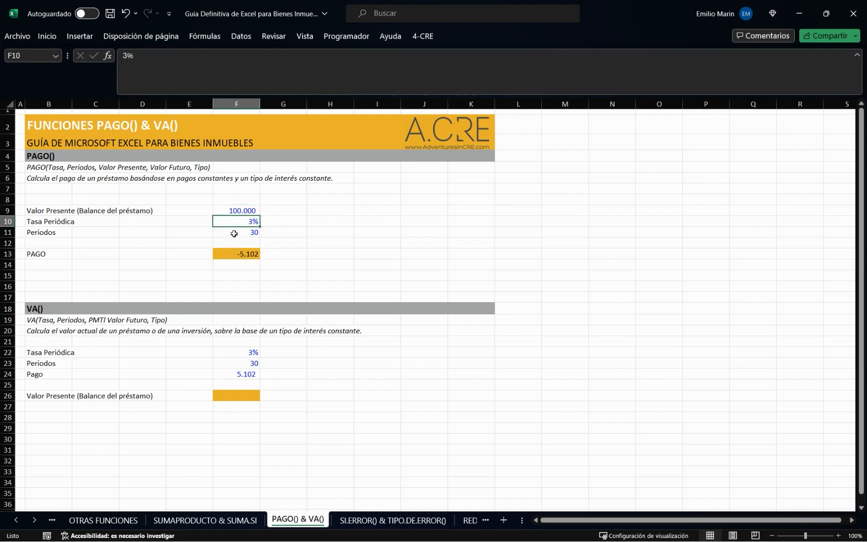
click(233, 234)
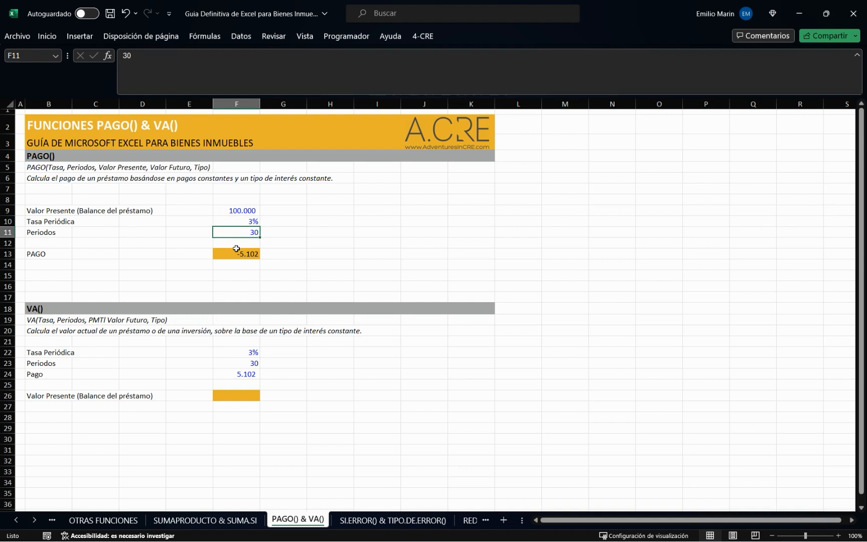
Reverse the sign of the payment in F13 by changing the formula to =-PAGO(F10;F11;F9).
click(237, 255)
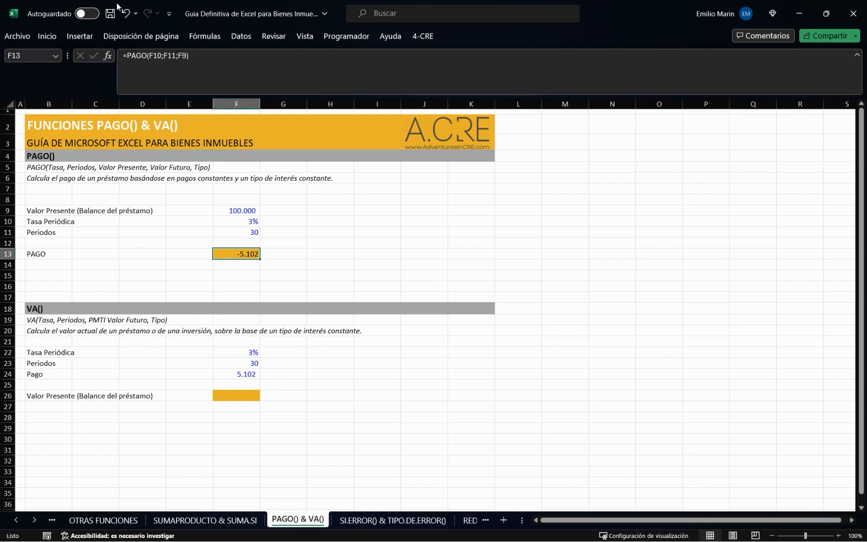
click(127, 55)
text(-)
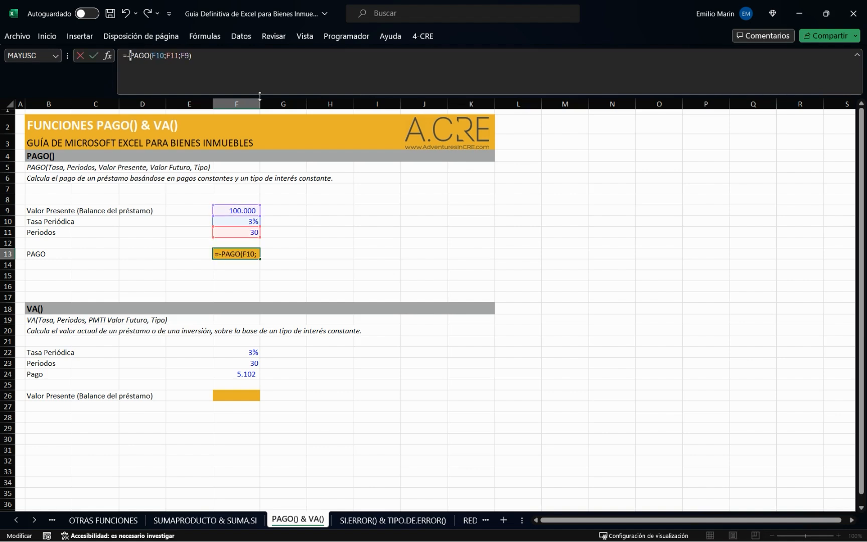
key(Return)
key(Up)
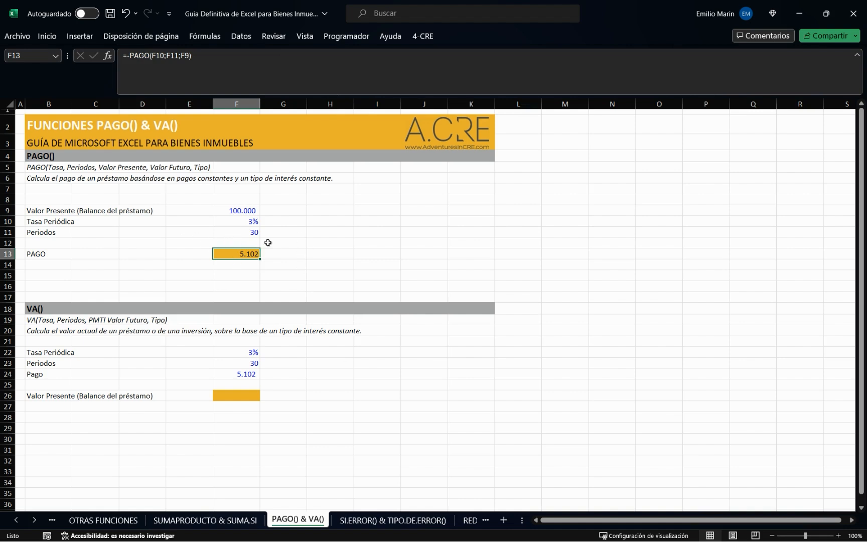
Review the VA() section's description, its empty result cell F26, and the rate, periods and payment inputs in F22:F24.
scroll(232, 239, down, 1)
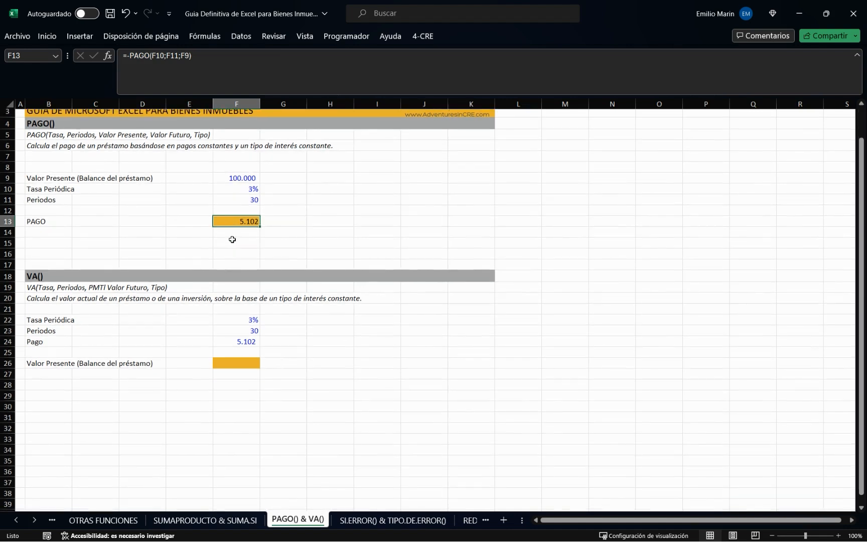
click(35, 275)
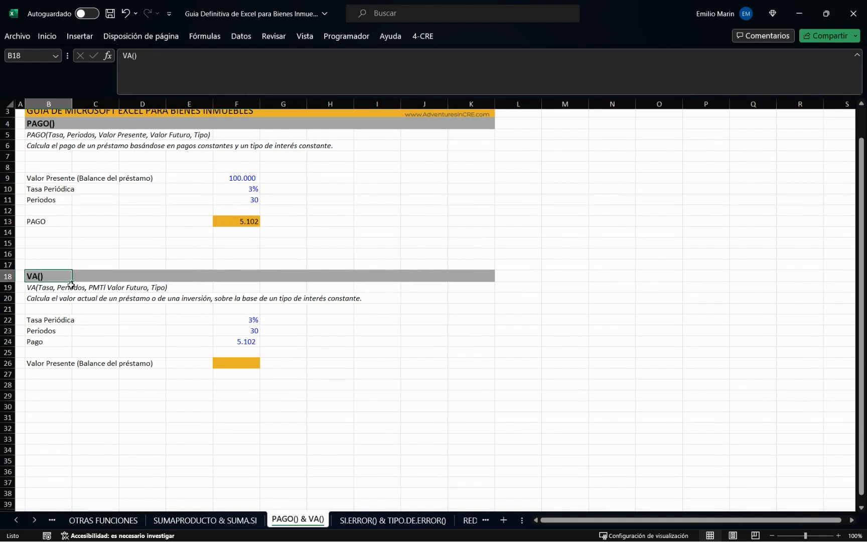
click(42, 300)
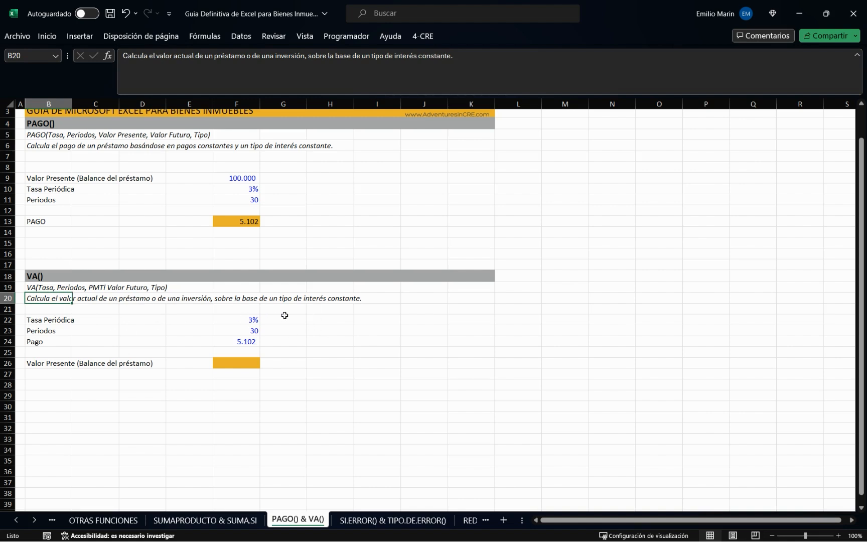
click(237, 363)
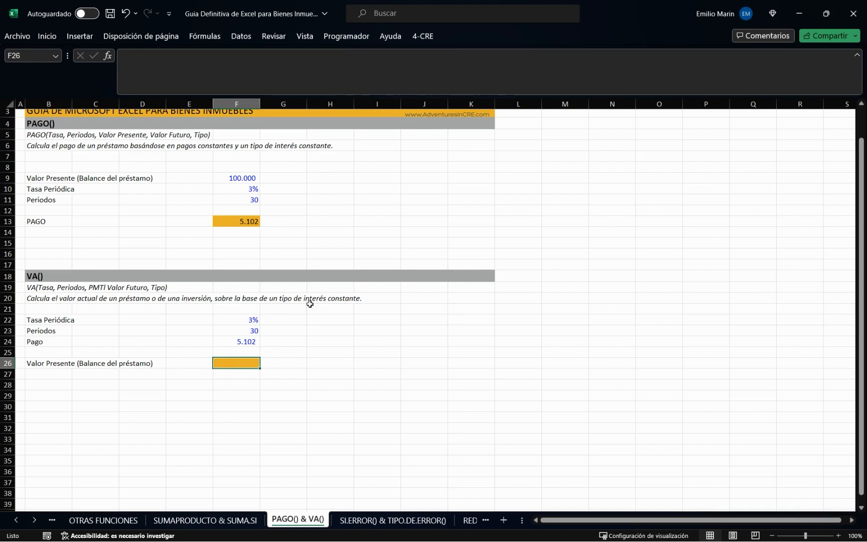
click(246, 340)
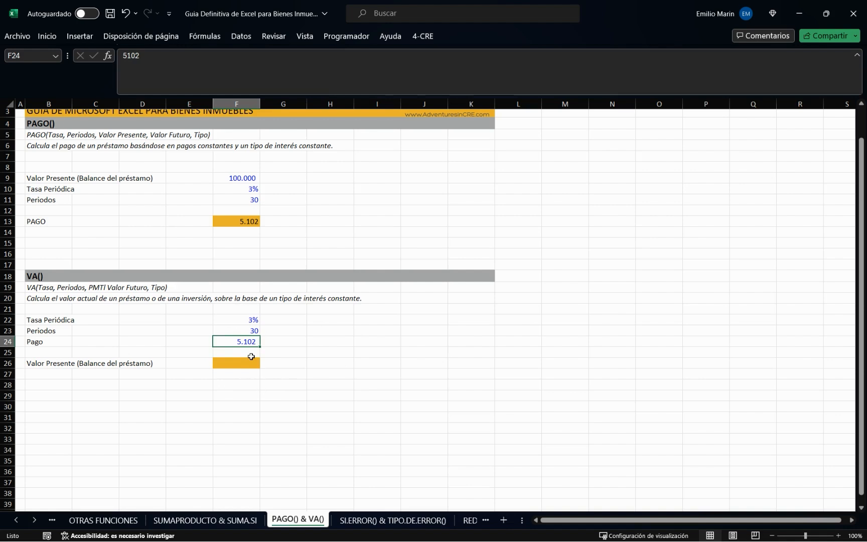
click(238, 320)
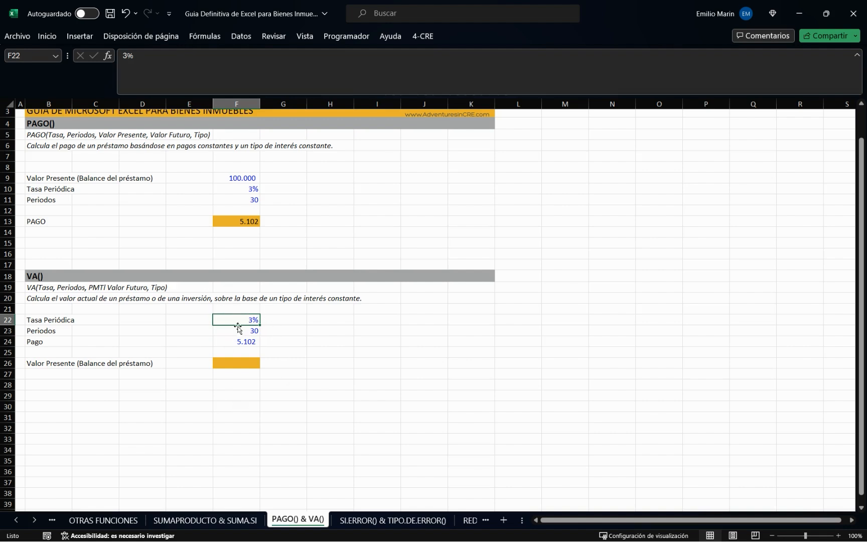
click(235, 332)
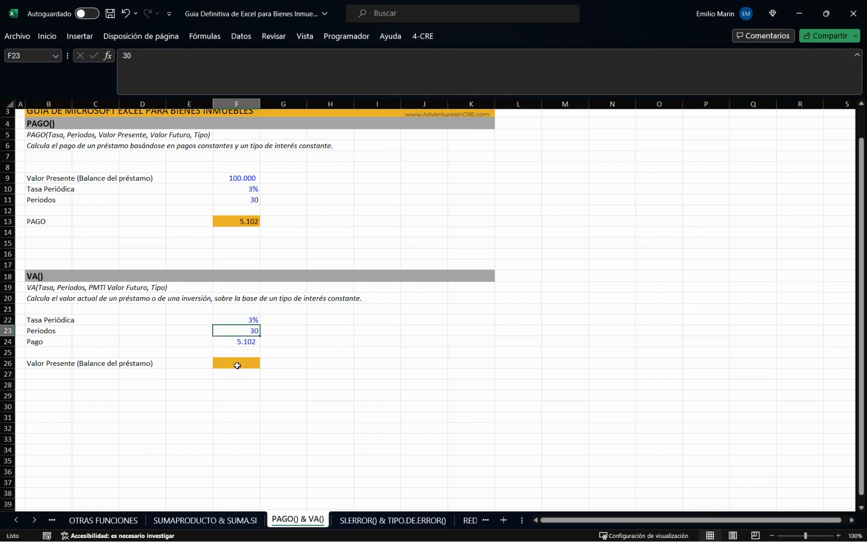
Start a VA formula in F26 using the periodic rate in F22 as its first argument.
click(237, 363)
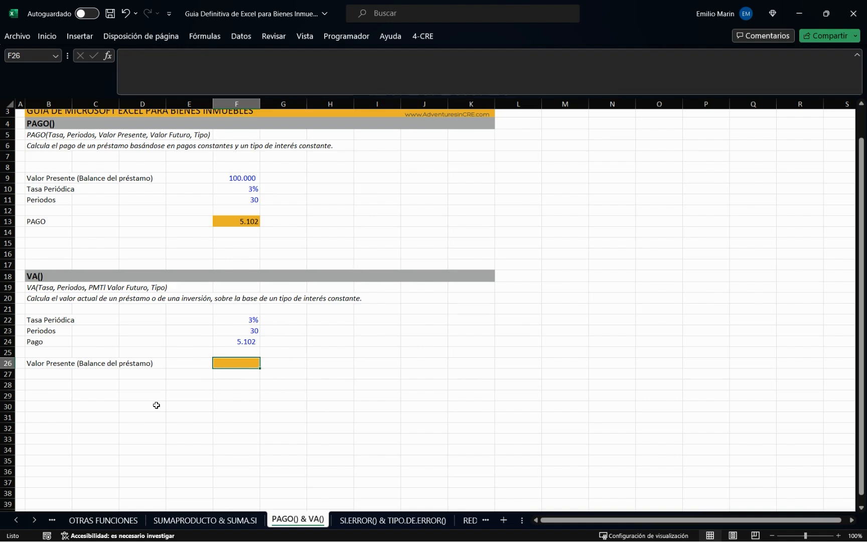
text(=)
text(va)
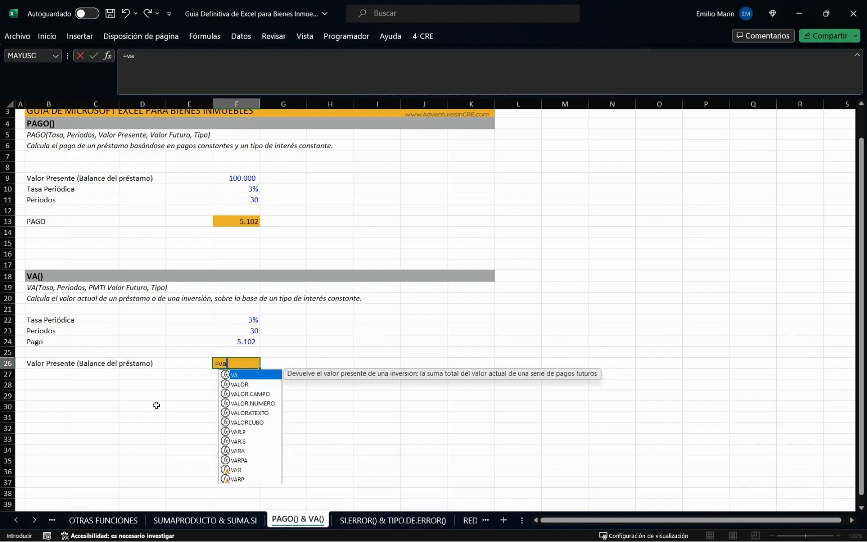
key(Tab)
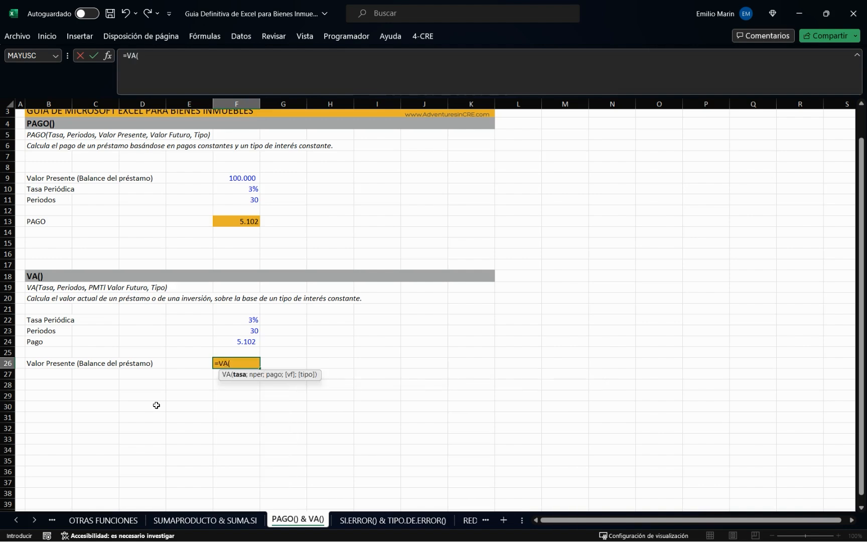
key(Up)
key(Up)
key(Up)
key(Up)
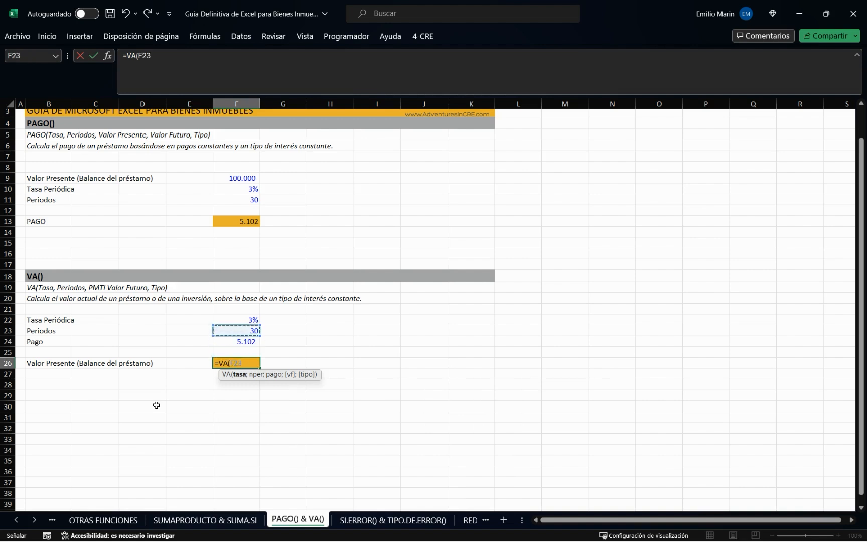
Complete the VA formula in F26 with the periods in F23 and the payment in F24.
text(;)
key(Up)
key(Up)
key(Up)
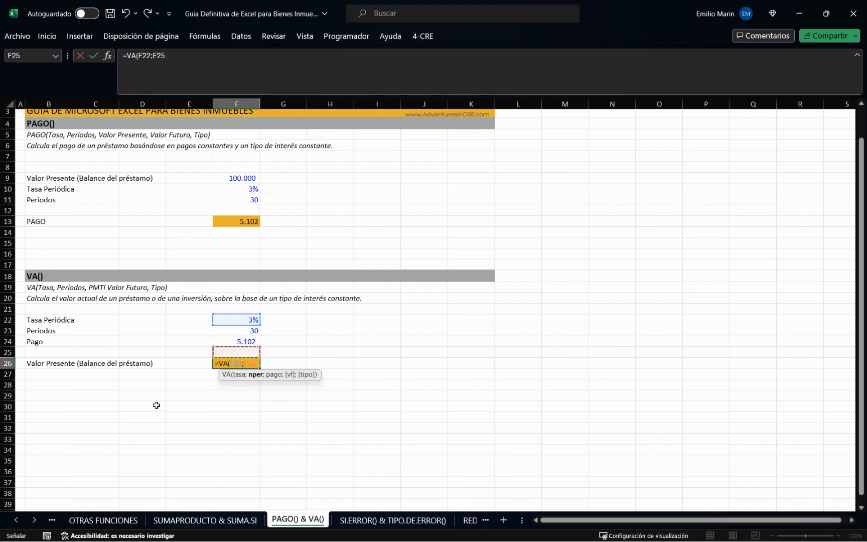
text(;)
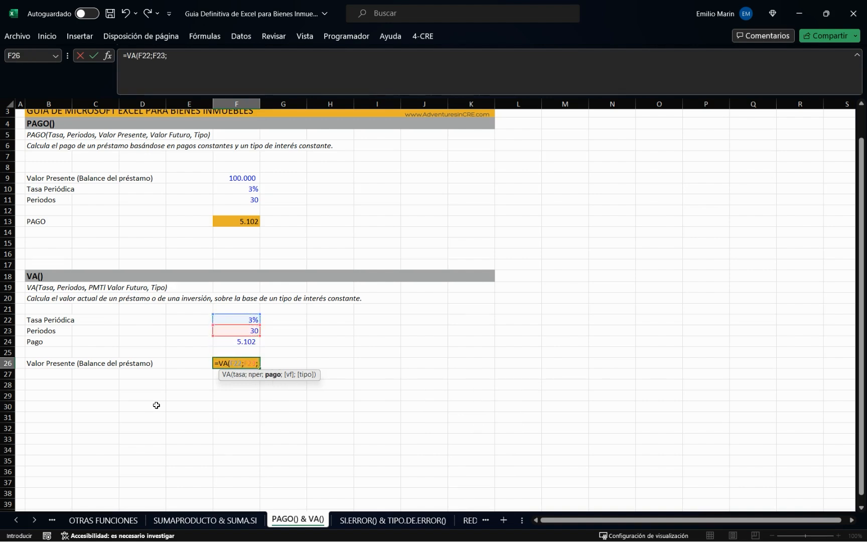
key(Up)
key(Up)
text())
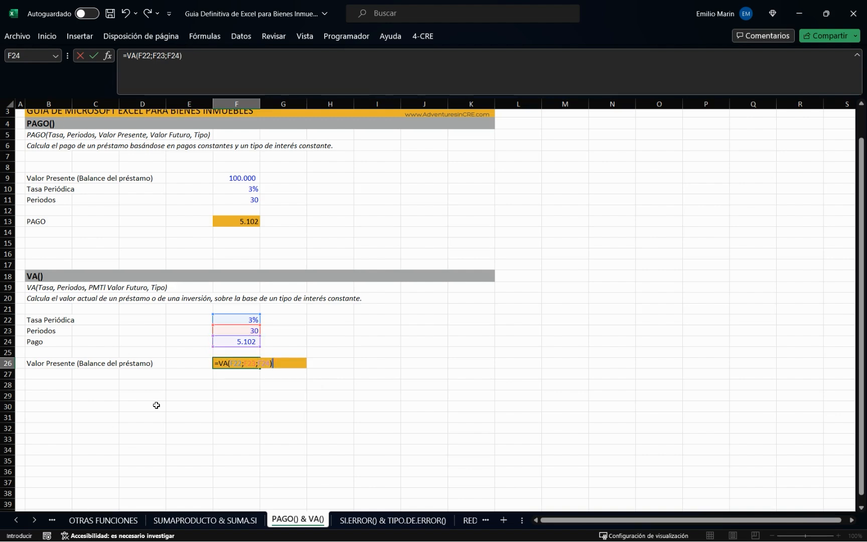
key(Return)
key(Up)
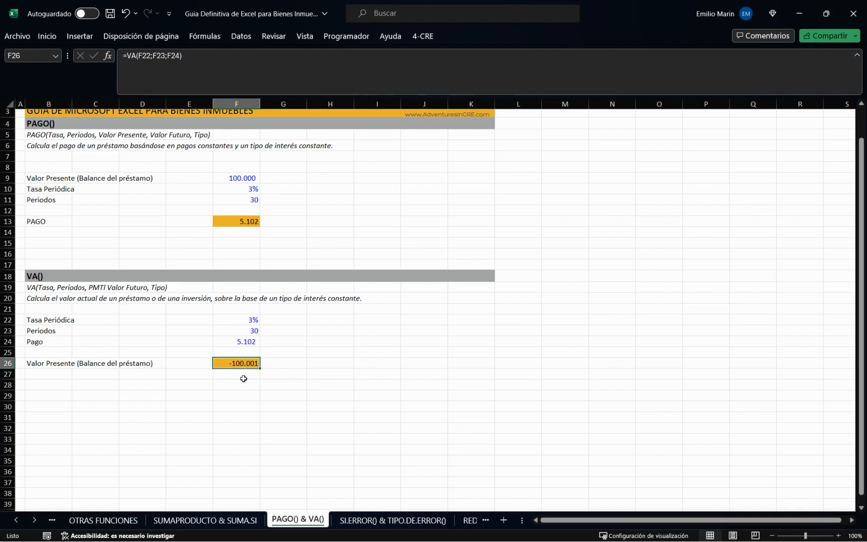
Check the PAGO formula in F13 against the payment in F24 and show F13 with three decimal places.
click(256, 340)
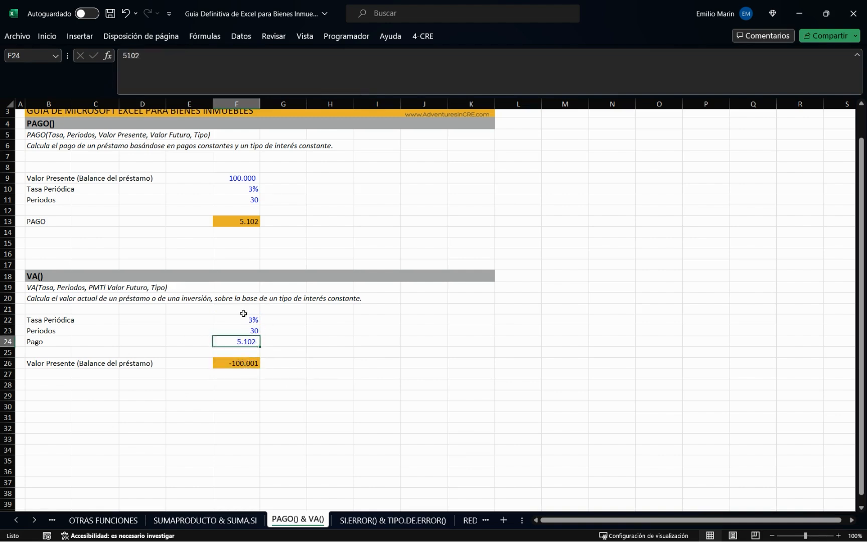
click(251, 225)
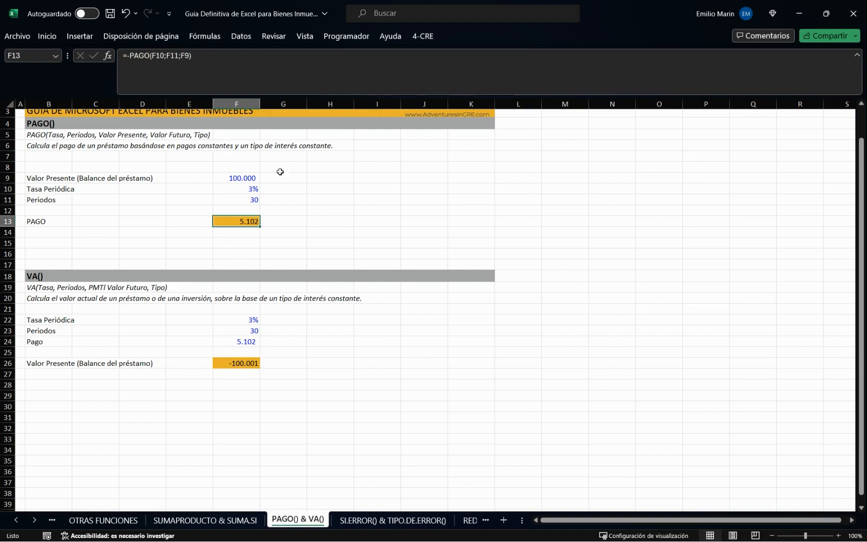
click(236, 63)
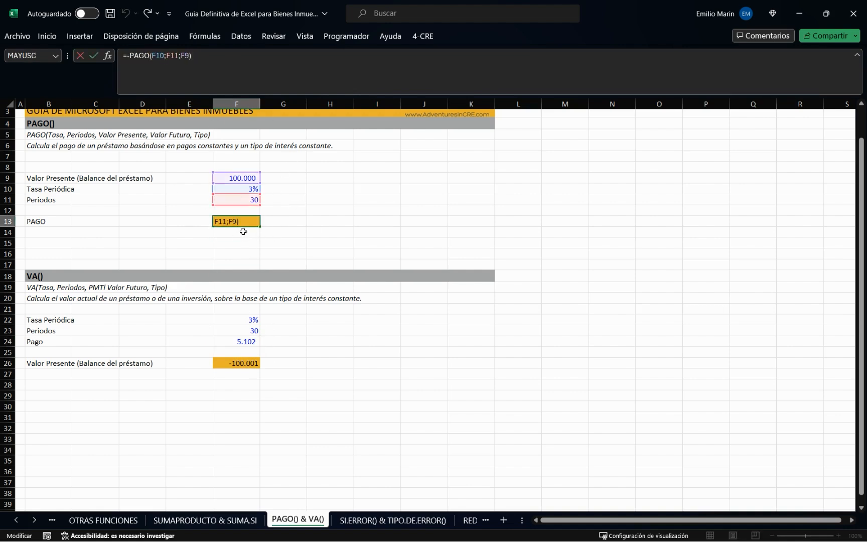
key(Escape)
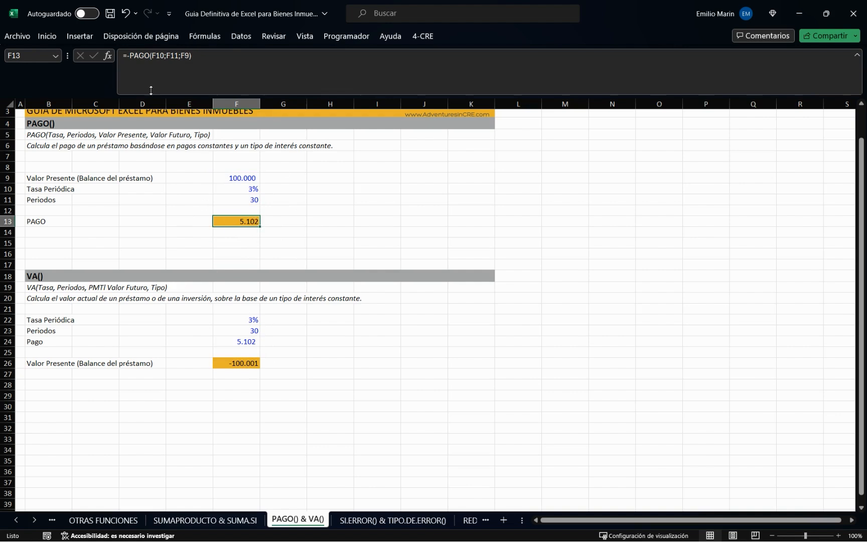
click(47, 36)
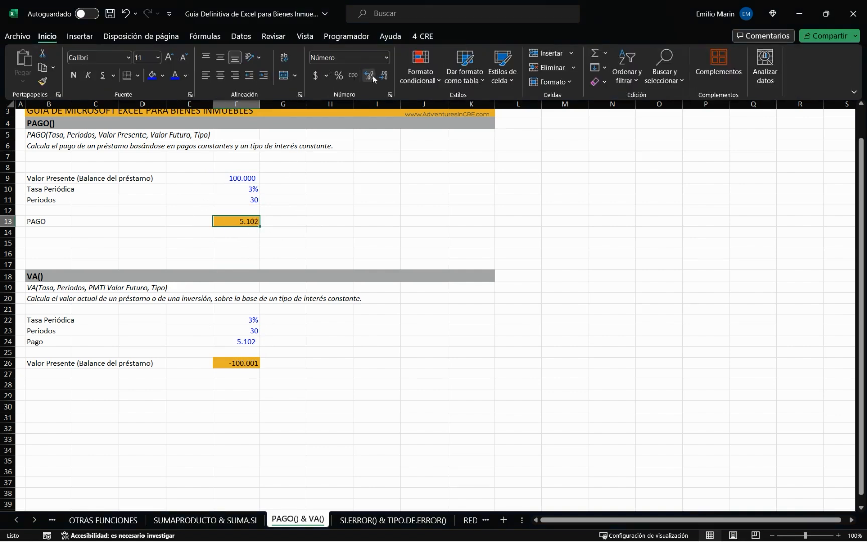
click(368, 75)
click(369, 75)
click(369, 75)
click(249, 229)
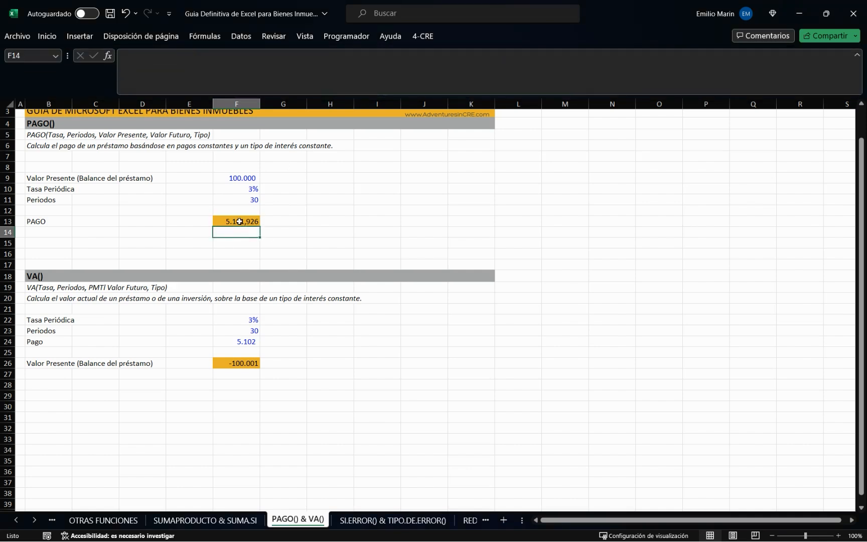
click(211, 89)
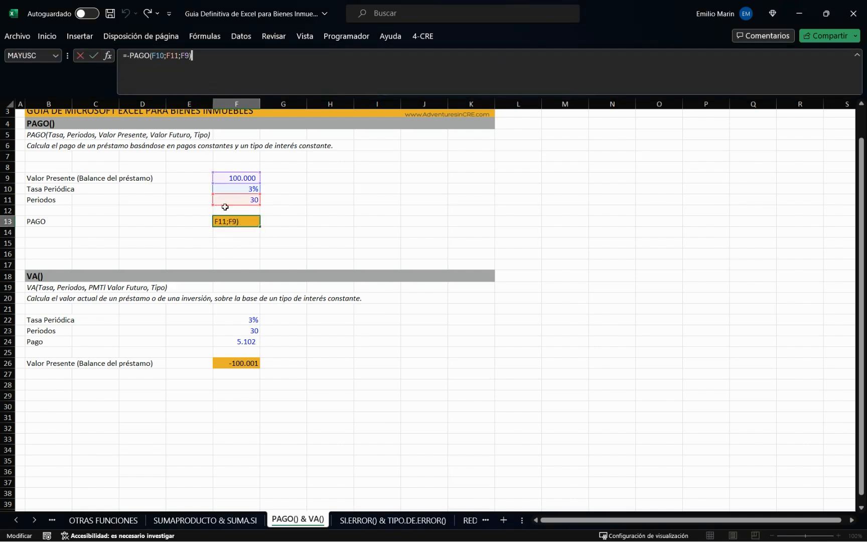
click(248, 366)
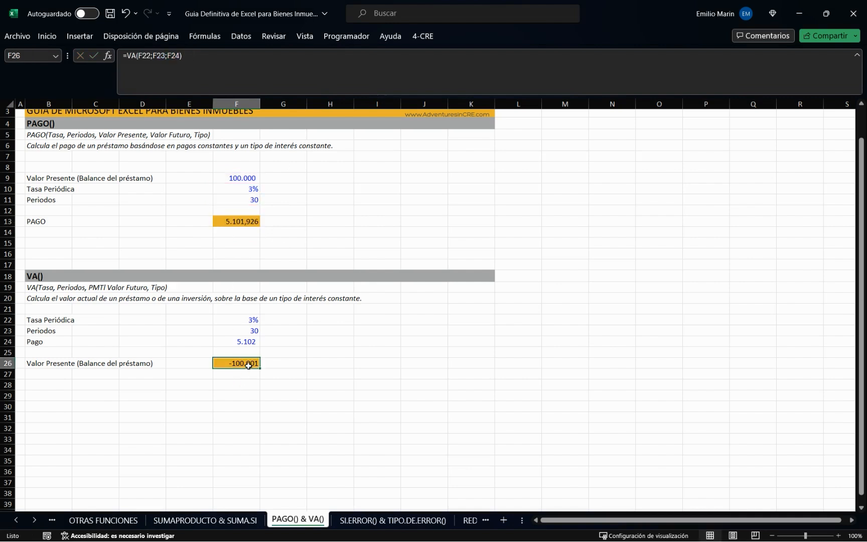
Replace the fixed payment in F24 with a link to the calculated payment, =F13.
click(249, 341)
text(=)
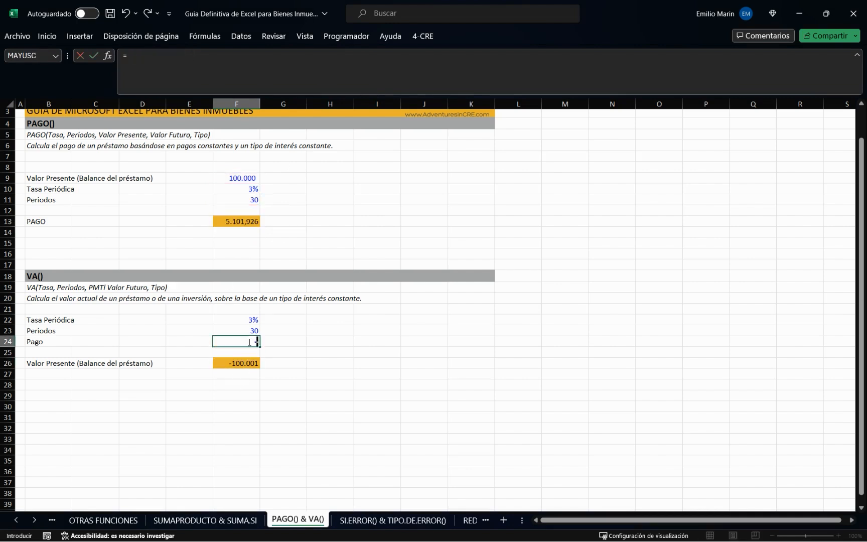
key(Up)
key(Up)
key(Up)
key(Up)
key(Up)
key(Up)
key(Up)
key(Up)
key(Up)
key(Up)
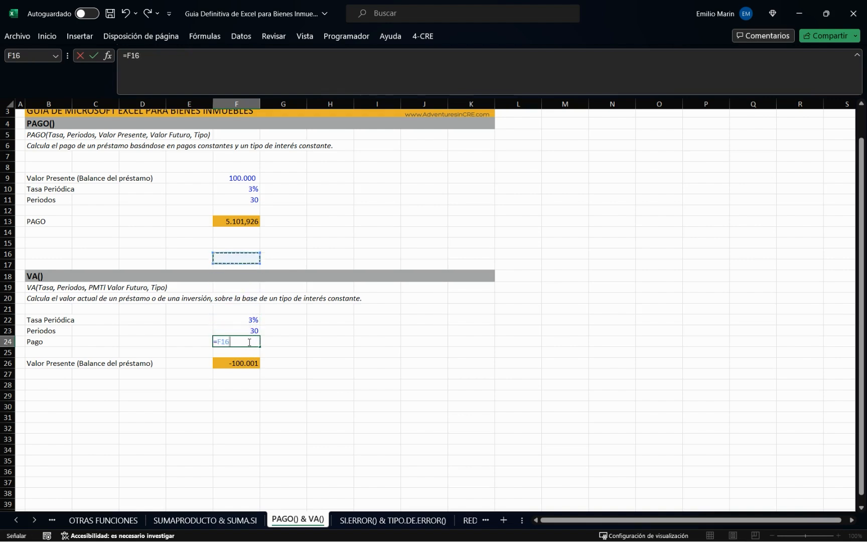
key(Up)
key(Return)
key(Down)
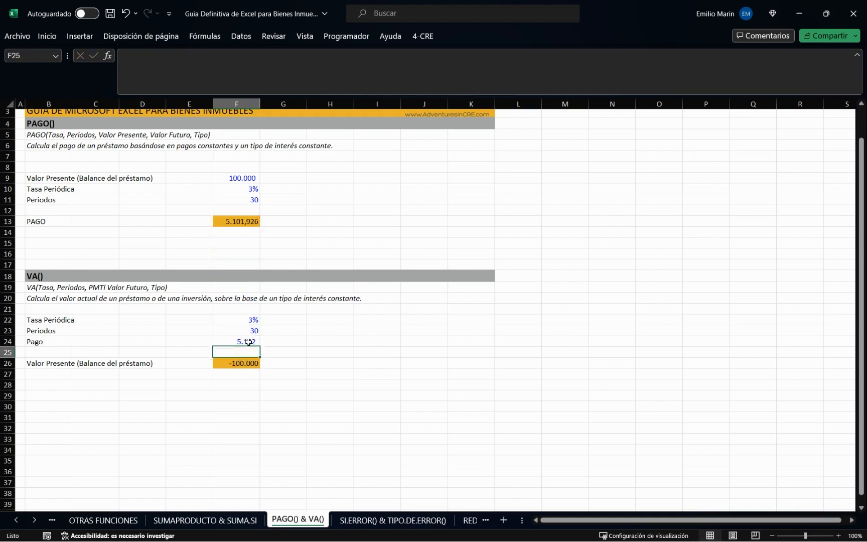
key(Down)
key(Up)
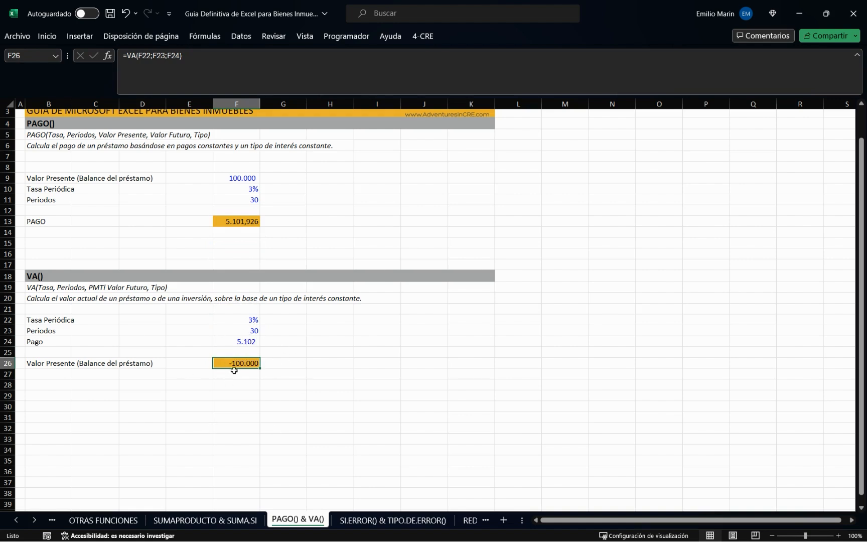
Examine how the rate, periods and payment in F22:F24 feed the present value in F26.
drag(242, 321, 245, 344)
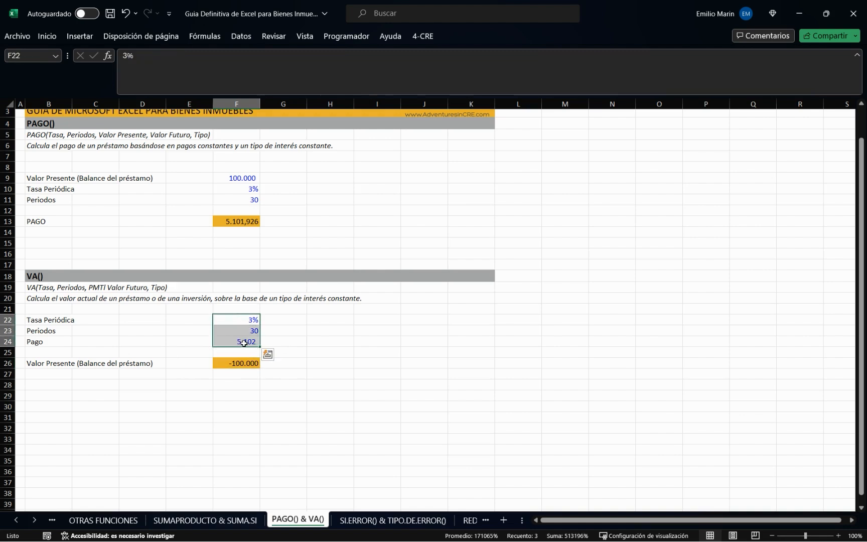
click(244, 343)
click(245, 329)
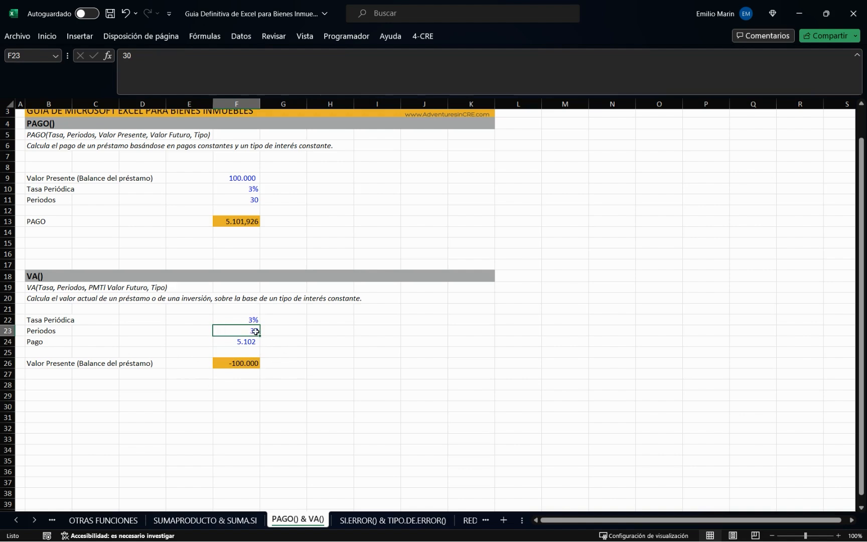
click(242, 320)
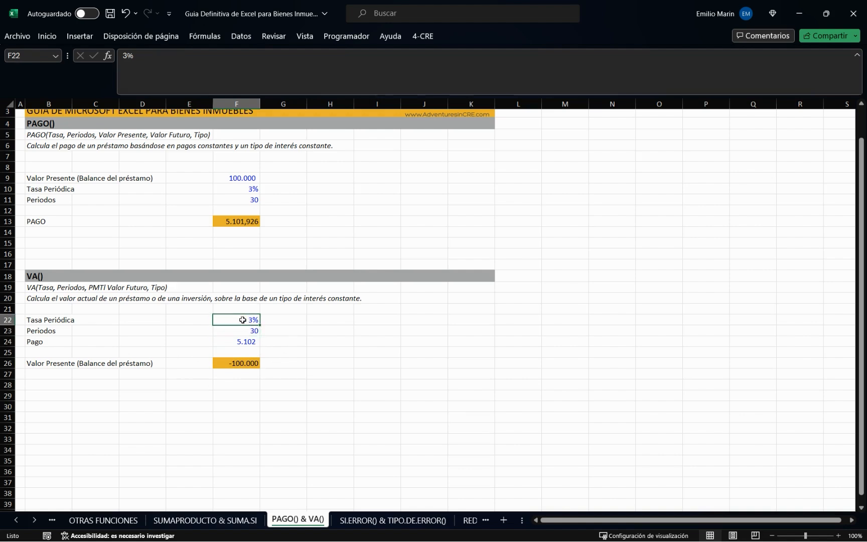
click(241, 362)
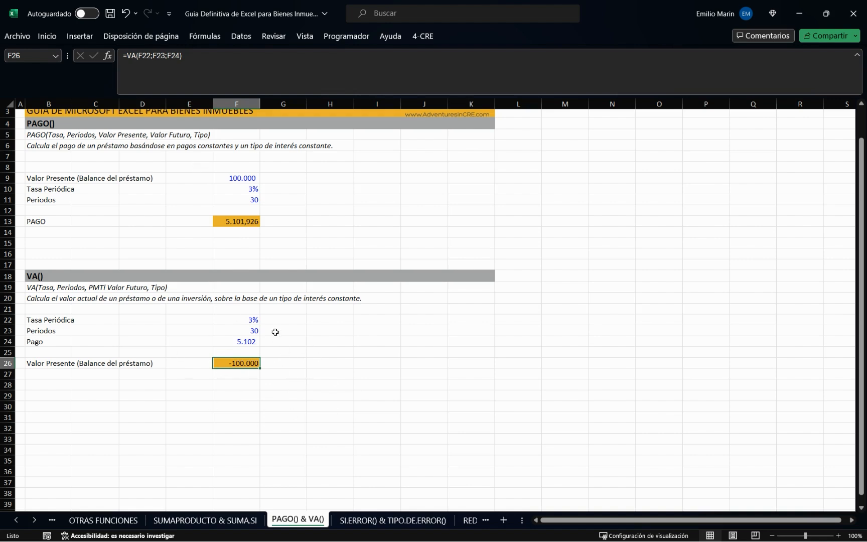
click(239, 319)
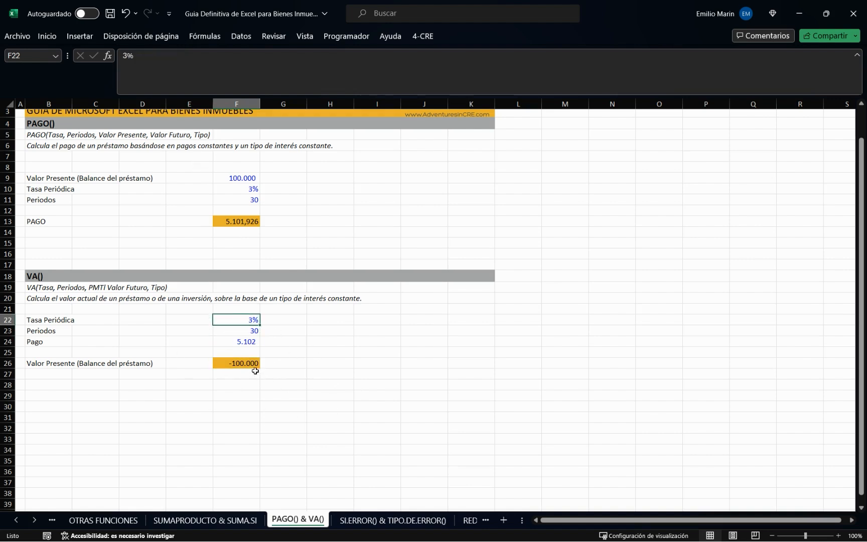
click(238, 342)
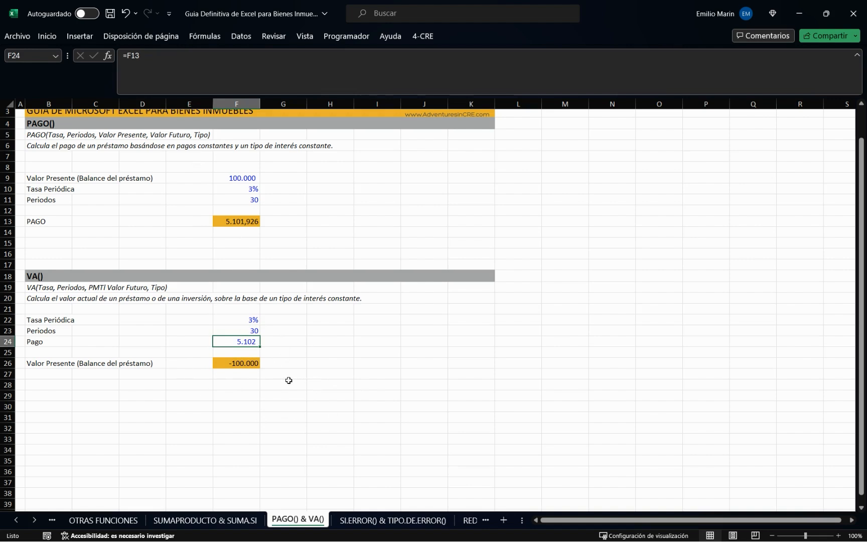
Reverse the sign of the present value in F26 by changing the formula to =-VA(F22;F23;F24).
click(235, 365)
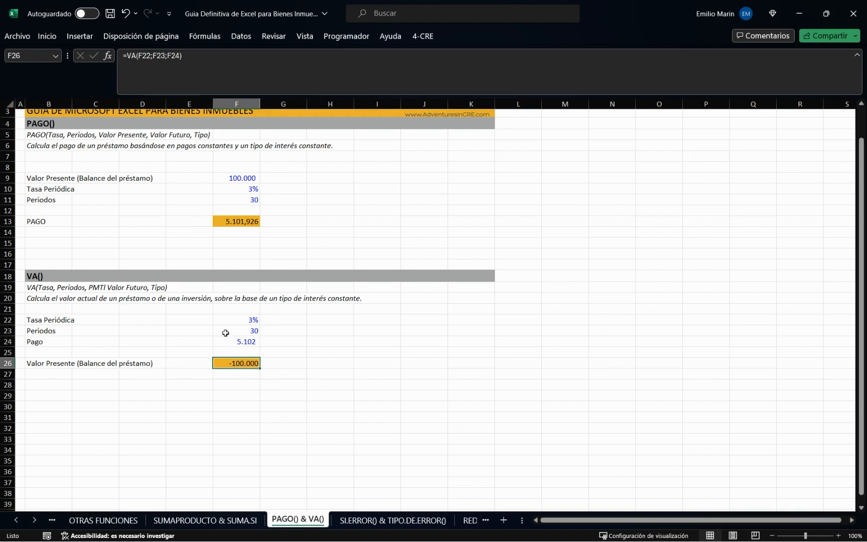
click(128, 56)
text(-)
key(Return)
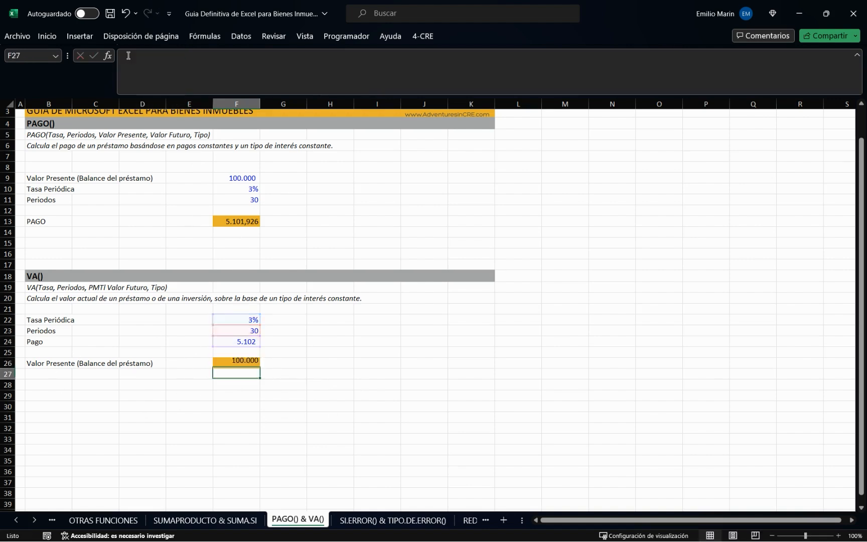
Review the VA inputs in F22:F24 against the PAGO inputs in F9:F11.
key(Up)
key(Up)
key(Up)
key(Up)
key(Up)
key(Down)
key(Down)
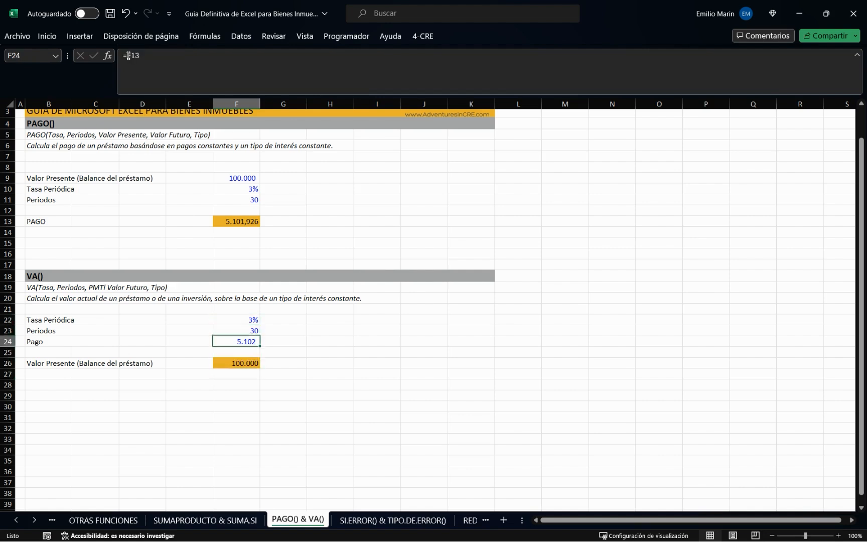
key(Up)
key(Up)
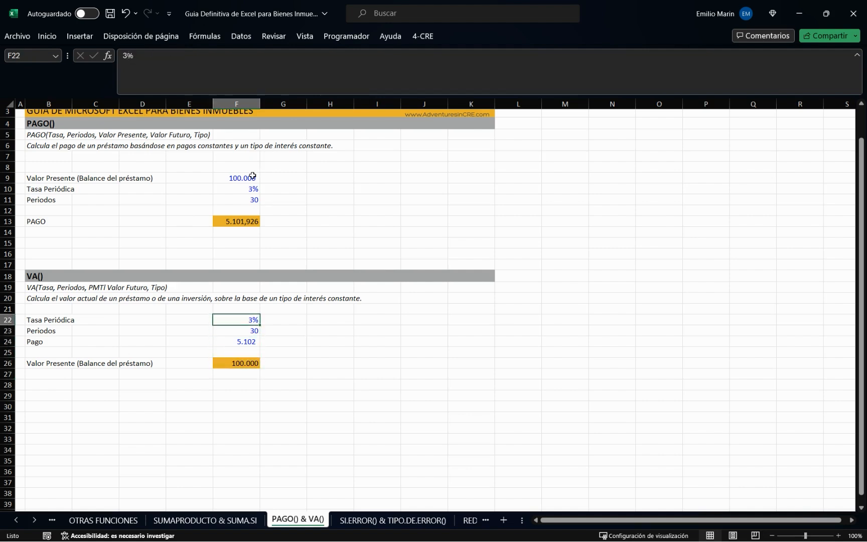
drag(251, 177, 251, 197)
drag(236, 317, 240, 337)
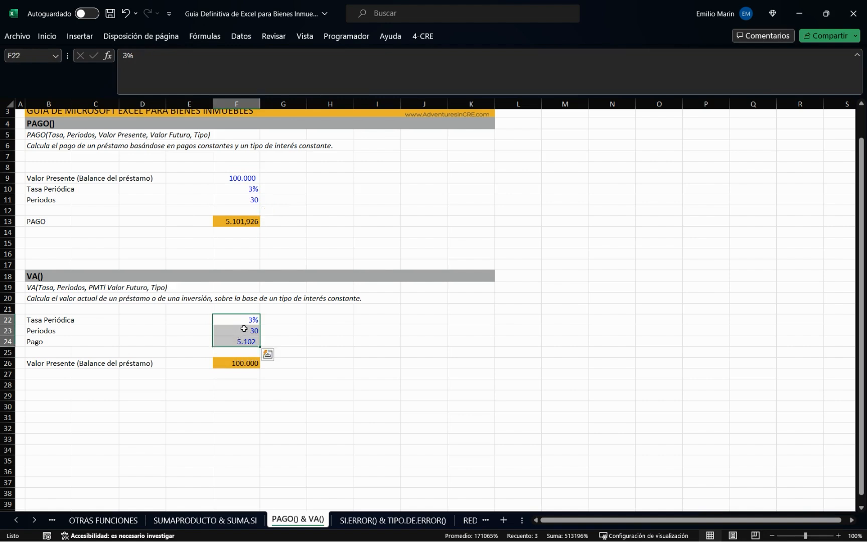
Set the number of periods in F23 of the VA section to 10.
click(244, 329)
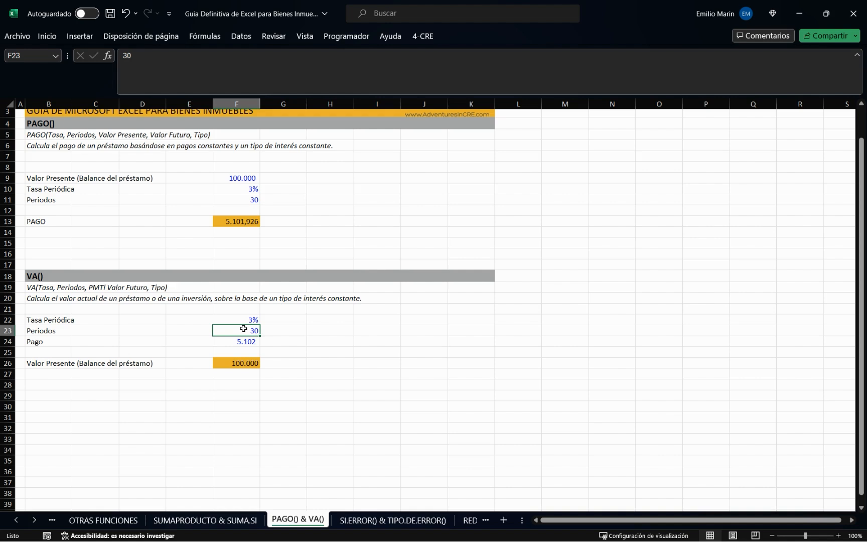
text(10)
key(Return)
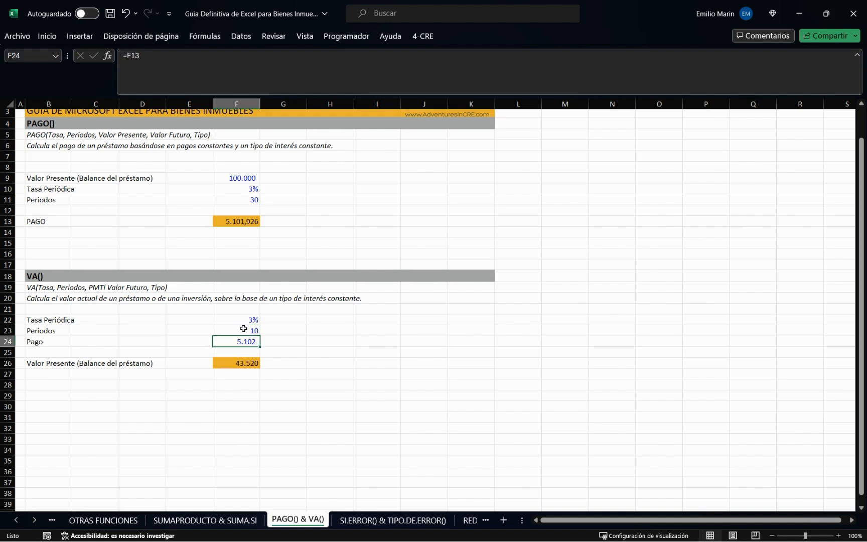
click(244, 329)
key(Return)
click(242, 320)
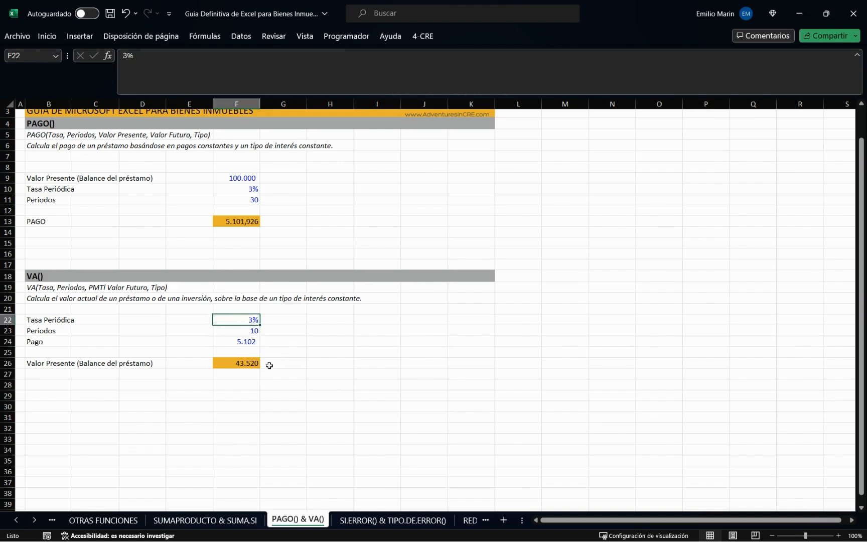
Examine the VA formula in F26 and compare its rate, periods and payment inputs with those of the PAGO section.
click(243, 361)
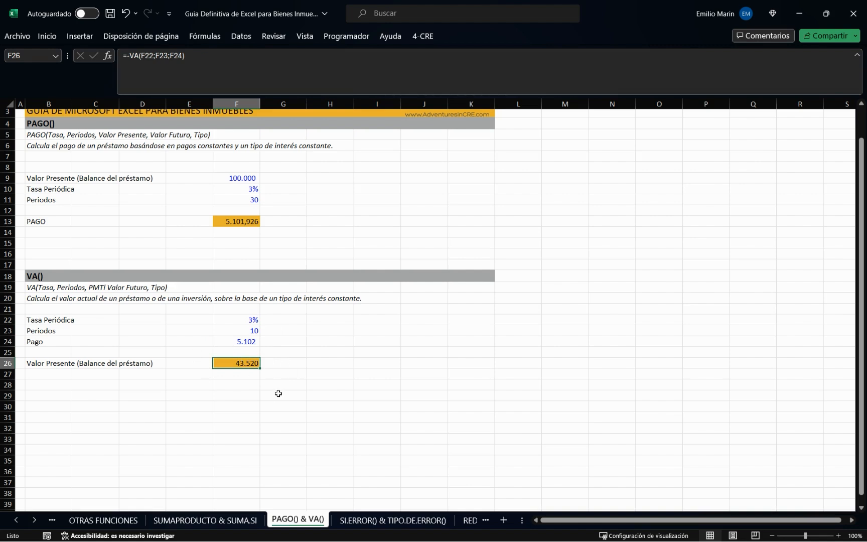
drag(251, 324, 254, 365)
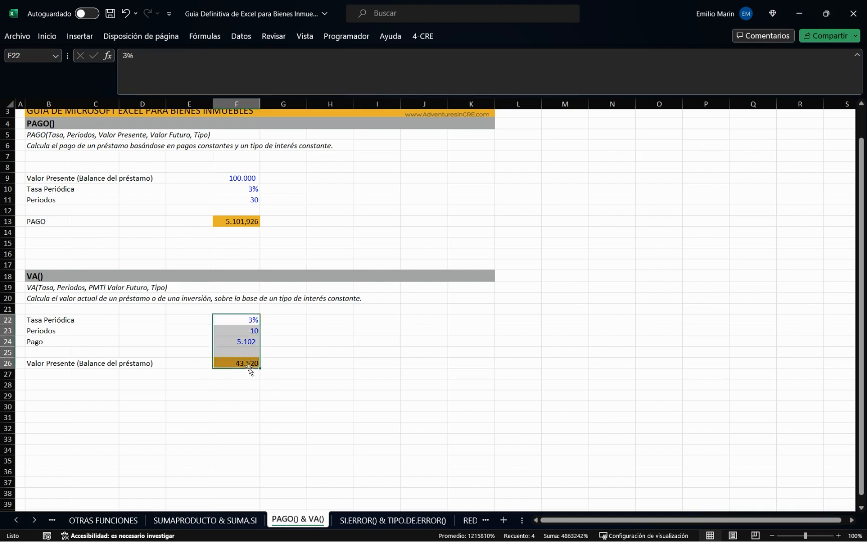
drag(243, 179, 246, 200)
click(88, 201)
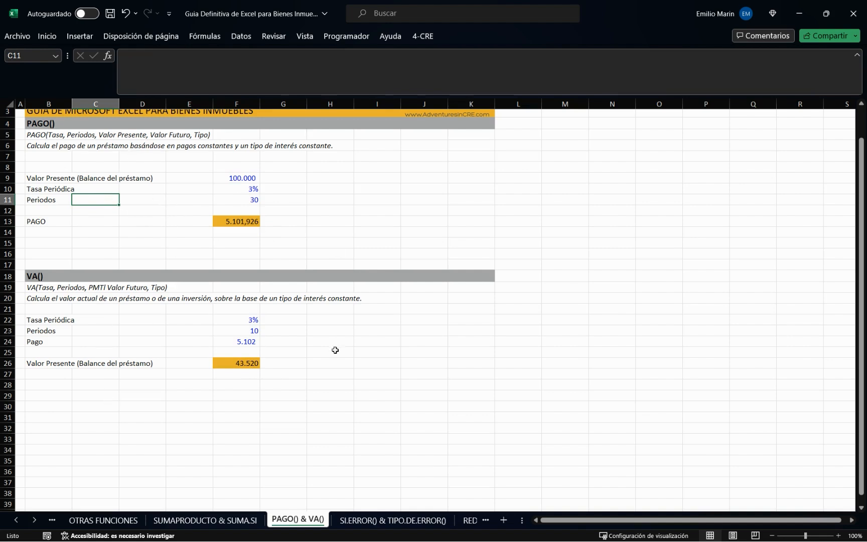
click(244, 364)
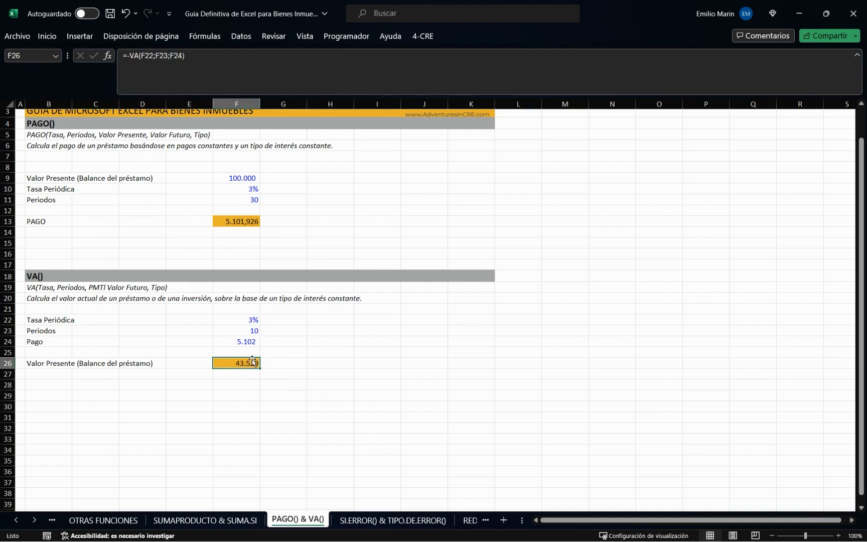
drag(239, 321, 38, 363)
click(207, 390)
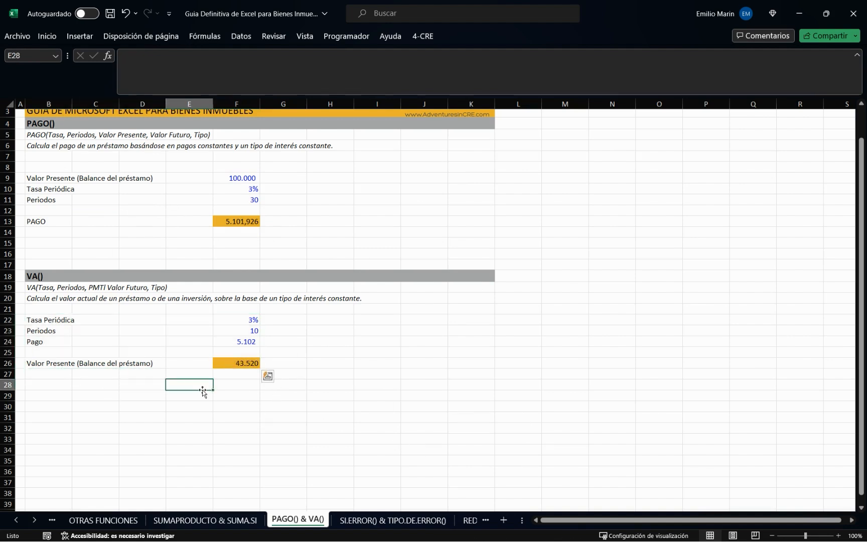
drag(34, 321, 40, 343)
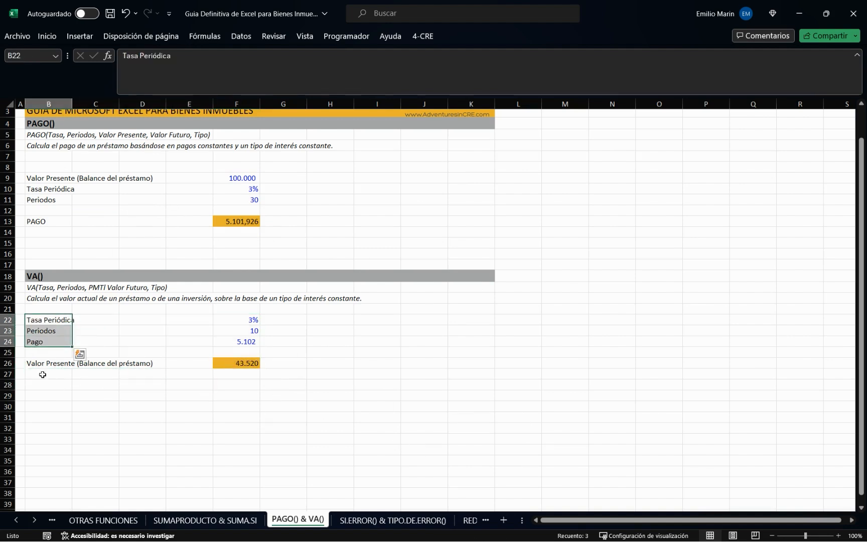
click(46, 322)
click(40, 333)
click(34, 348)
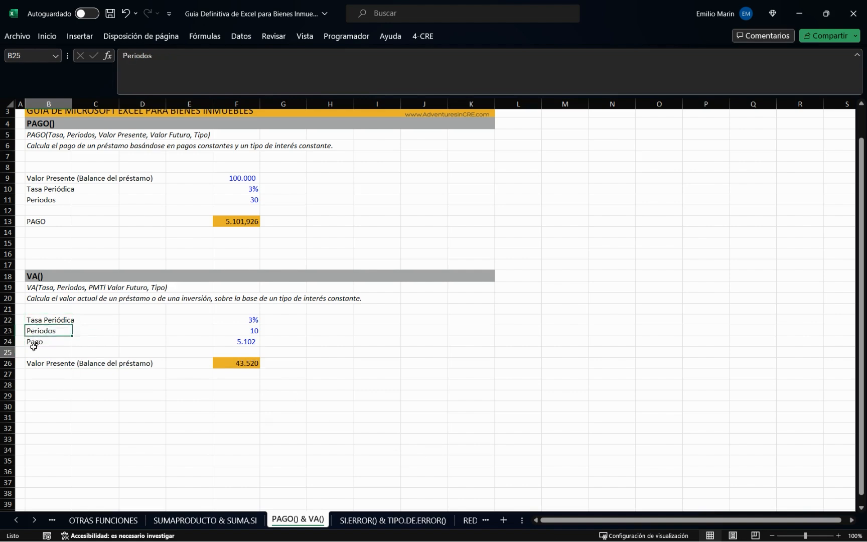
click(38, 320)
drag(39, 315, 62, 192)
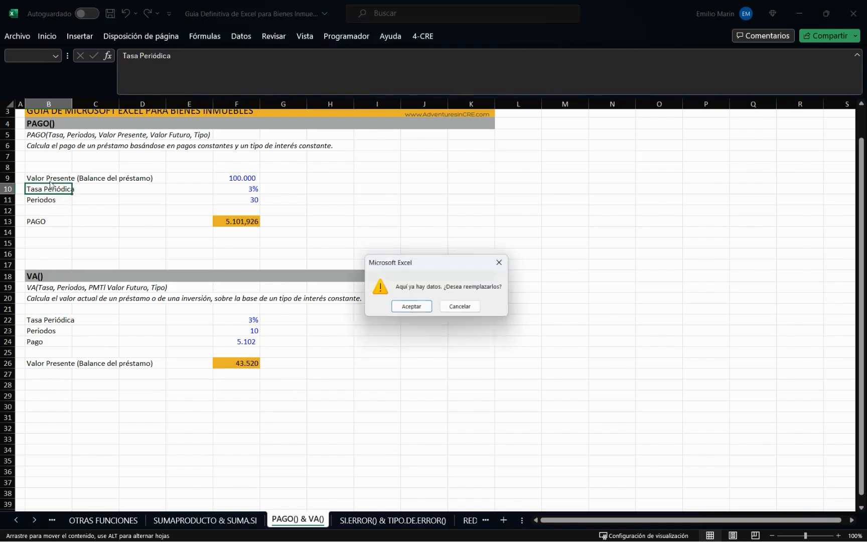
click(504, 261)
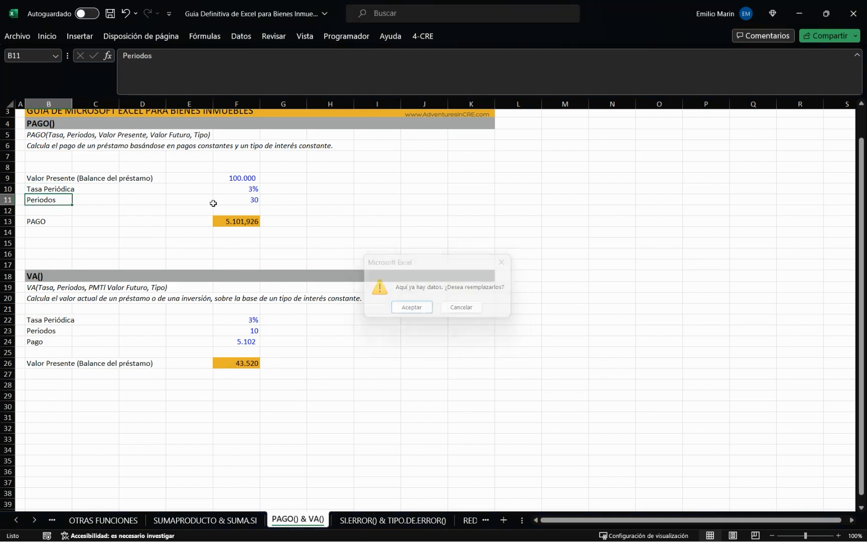
Review the PAGO section's present value, periodic rate and periods labels with their inputs in rows 9 to 11.
click(49, 232)
click(42, 200)
click(42, 178)
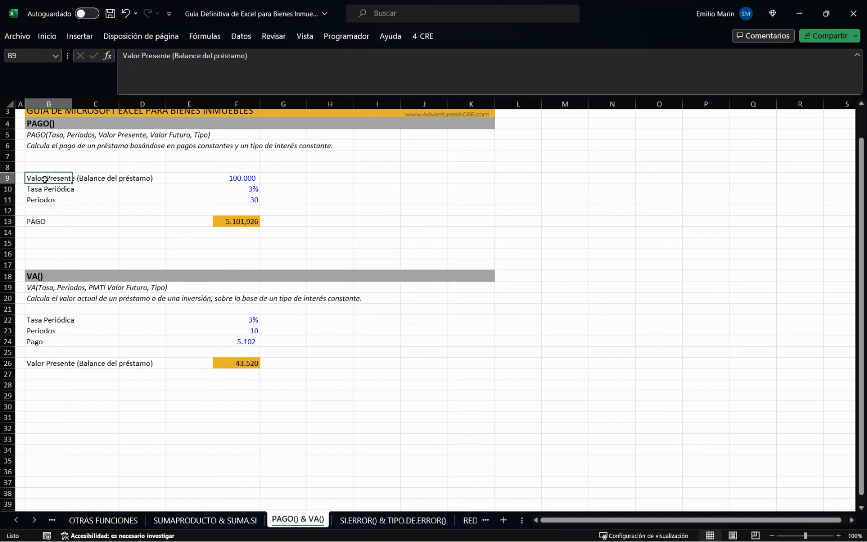
drag(43, 179, 223, 201)
click(337, 229)
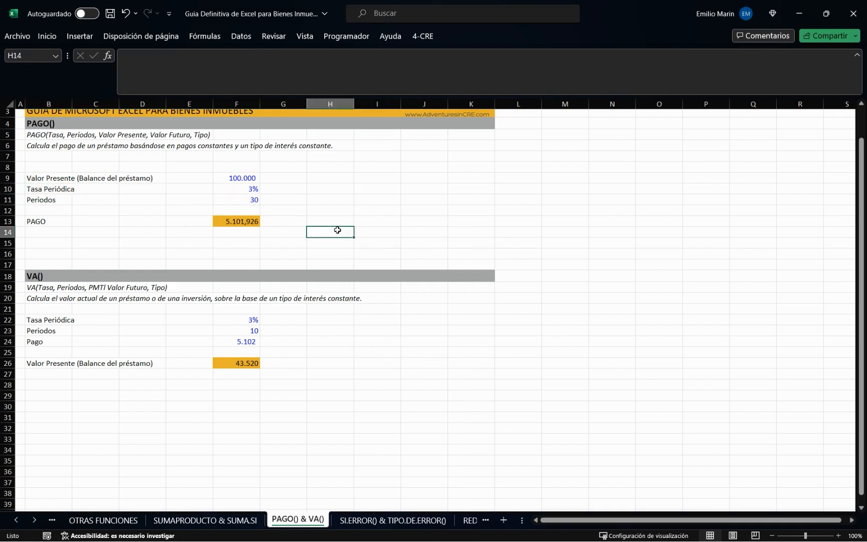
scroll(336, 232, up, 1)
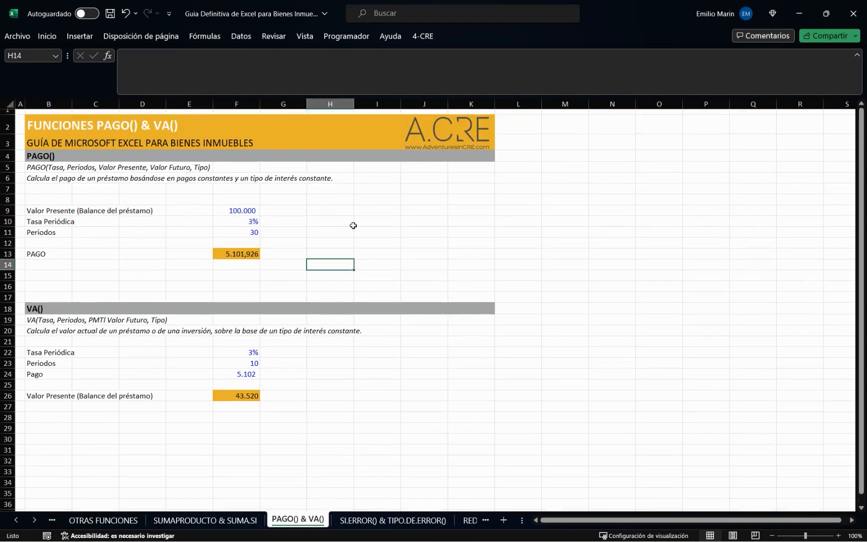
Switch to the SI.ERROR() & TIPO.DE.ERROR() sheet.
click(361, 241)
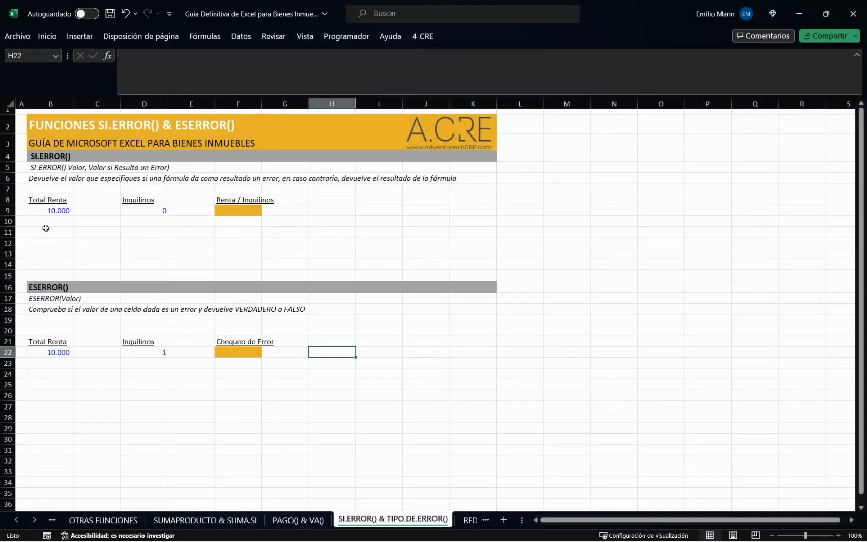
click(58, 235)
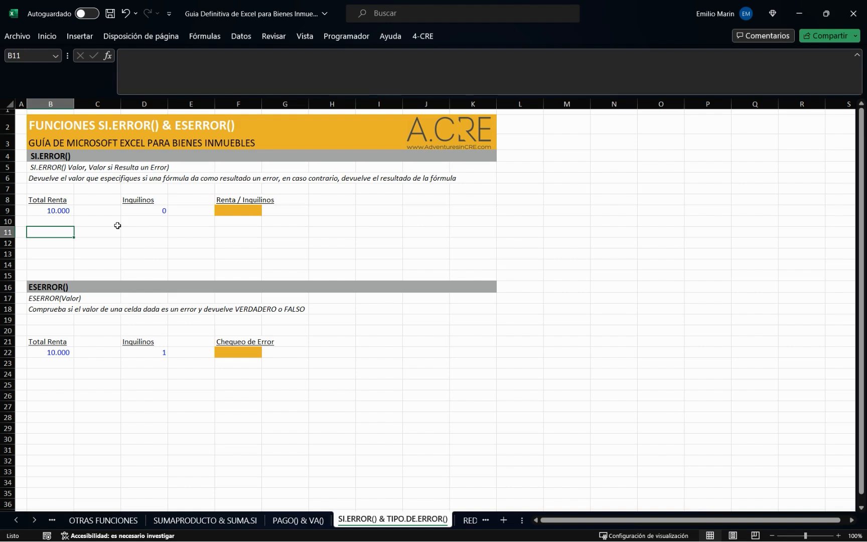
click(331, 211)
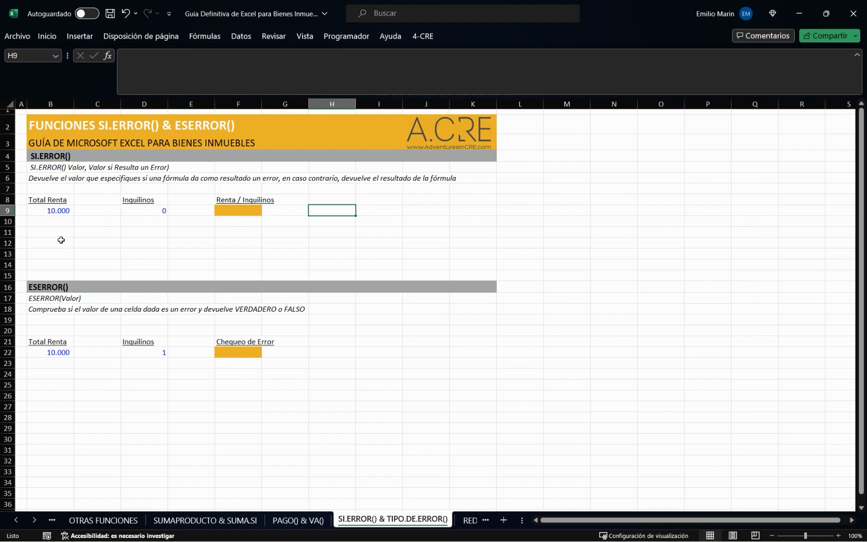
Read the SI.ERROR and ESERROR section headings and the SI.ERROR syntax and description in B5:B6.
click(45, 153)
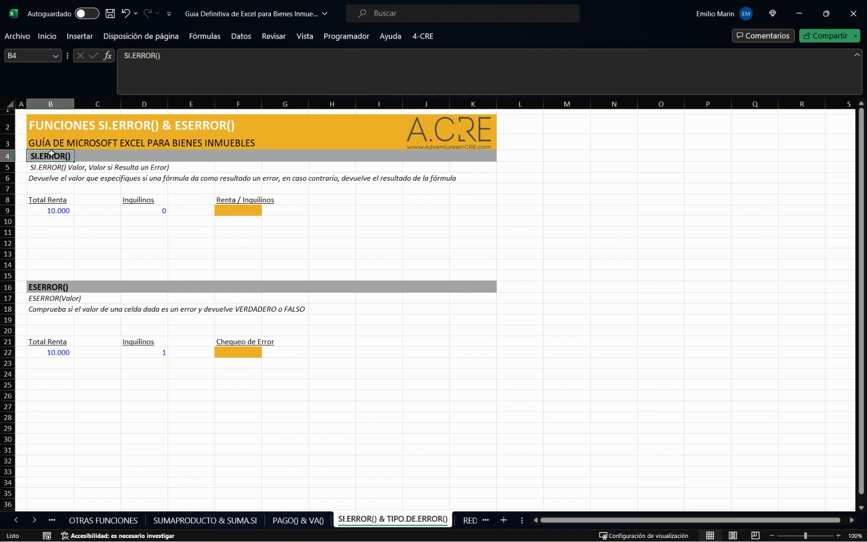
click(46, 287)
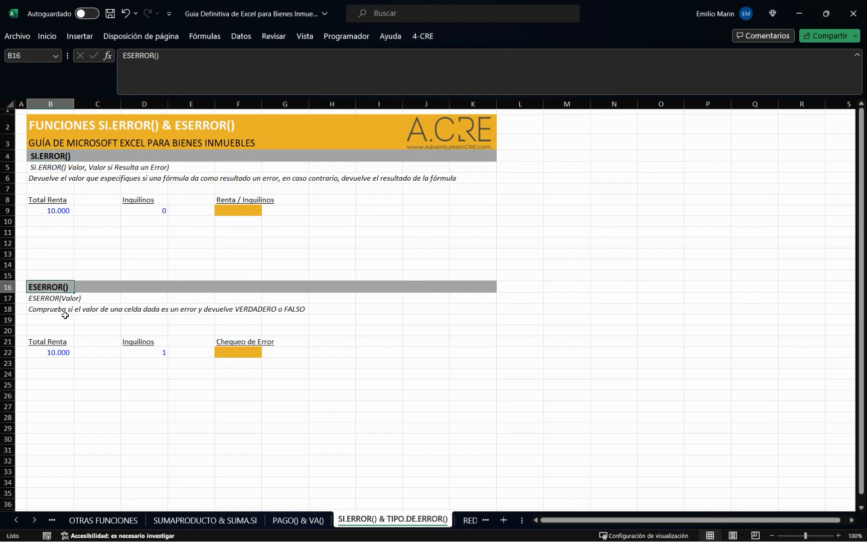
click(57, 221)
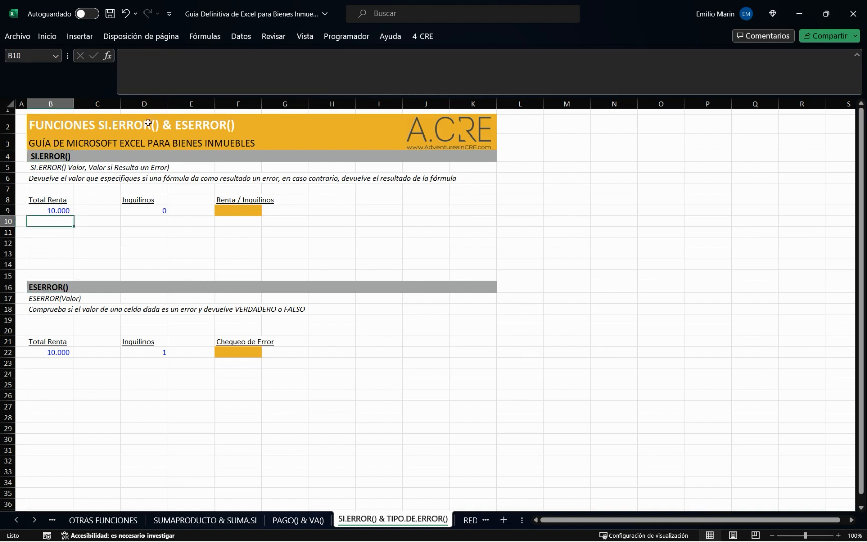
click(51, 168)
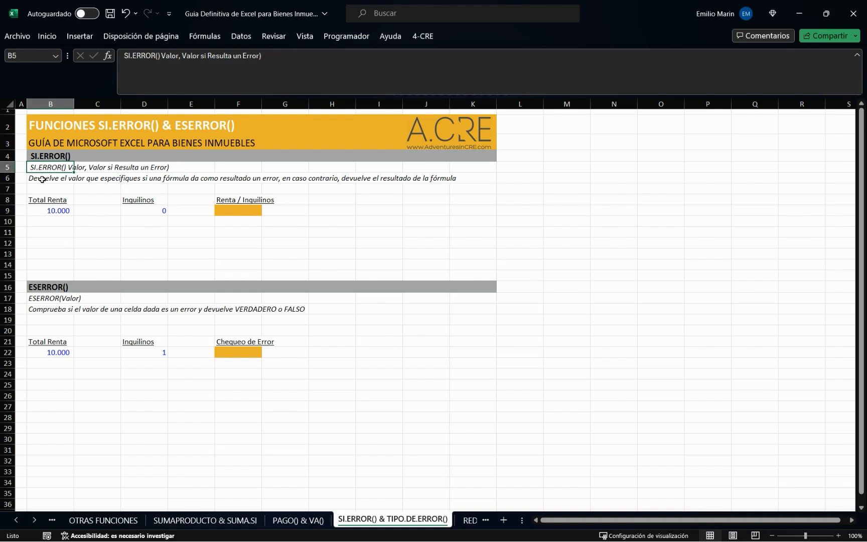
click(42, 179)
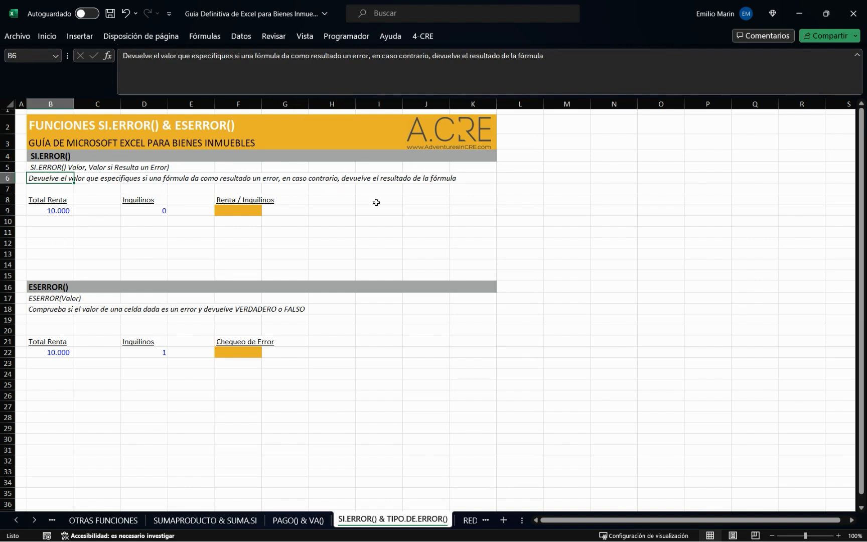
Examine the total rent in B9 and the tenant count in D9 that feed the Renta / Inquilinos cell.
click(246, 208)
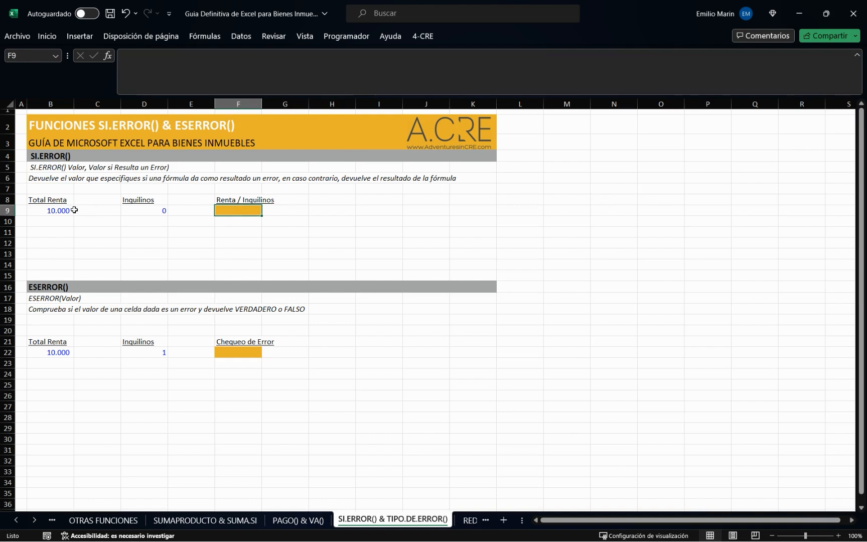
drag(55, 200, 54, 252)
click(144, 231)
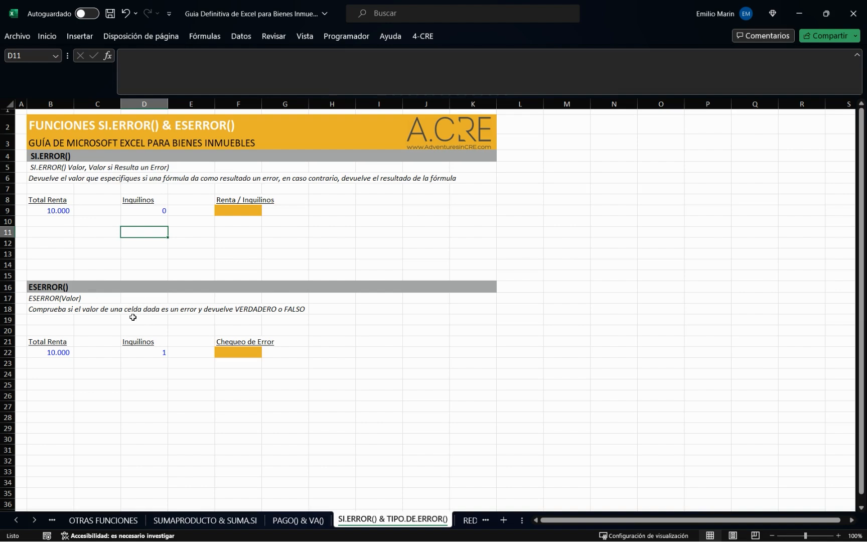
click(55, 210)
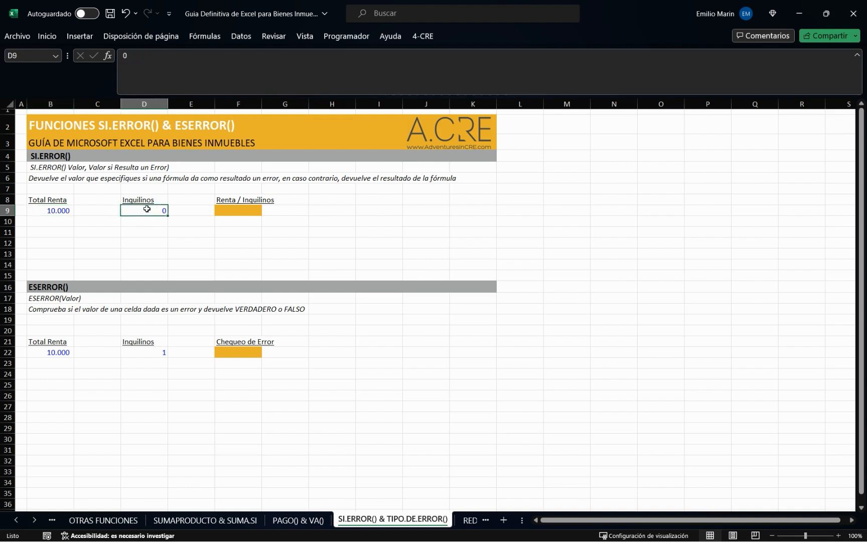
drag(42, 208, 153, 210)
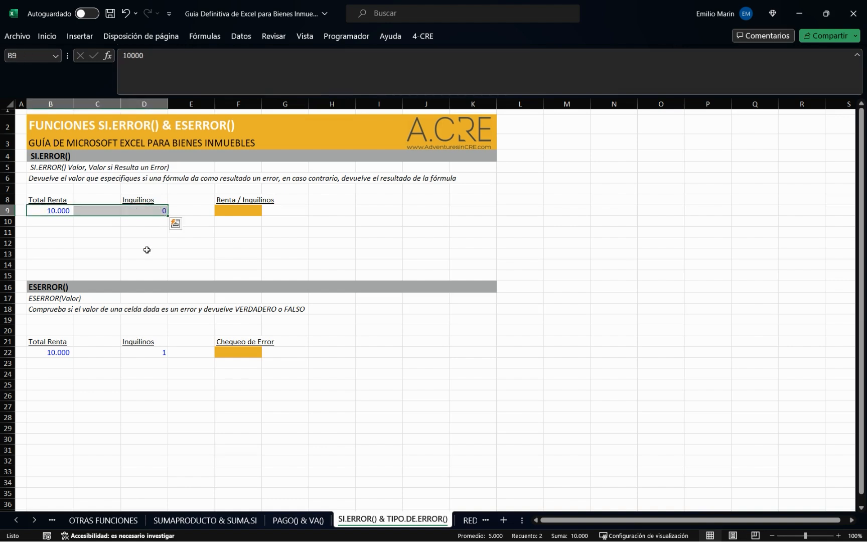
click(147, 250)
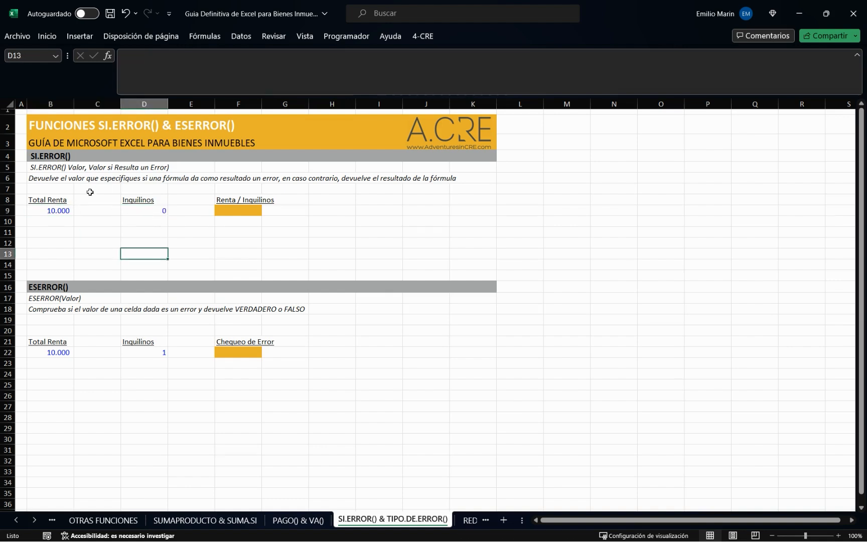
click(148, 201)
click(147, 211)
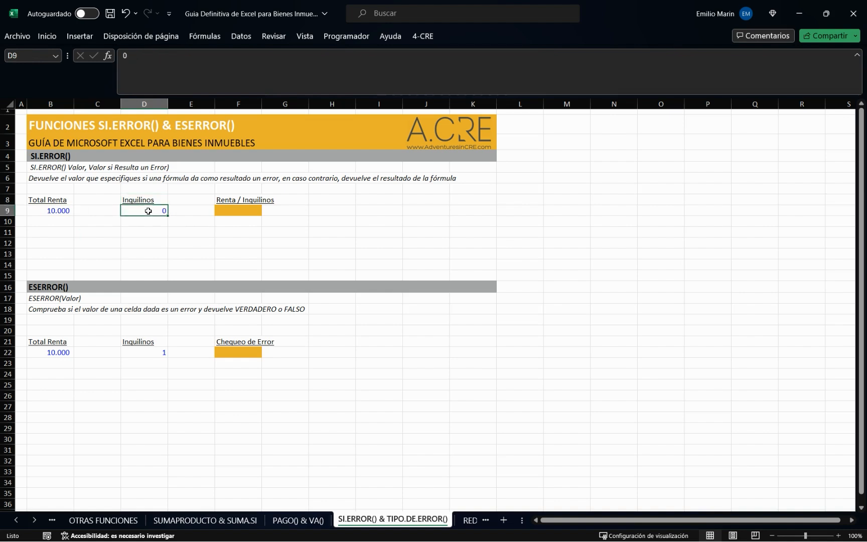
click(52, 210)
Divide the total rent by the tenants in F9 with the formula =B9/D9 and inspect the resulting cell.
click(239, 210)
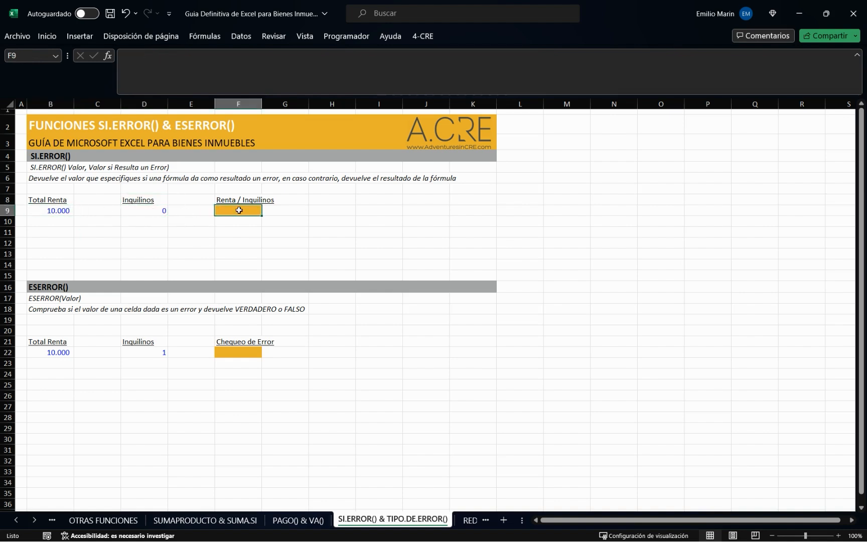
text(=)
key(Left)
key(Left)
key(Left)
key(Left)
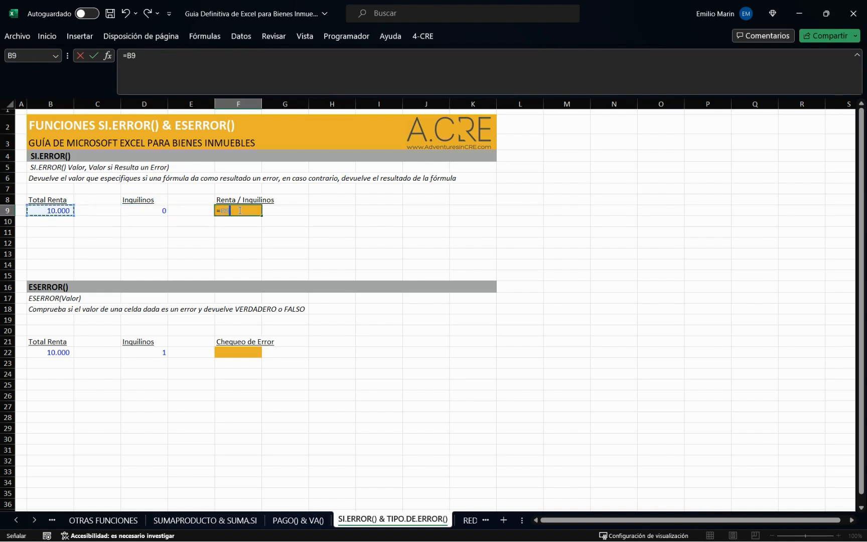
text(/)
key(Left)
key(Left)
key(Return)
click(239, 210)
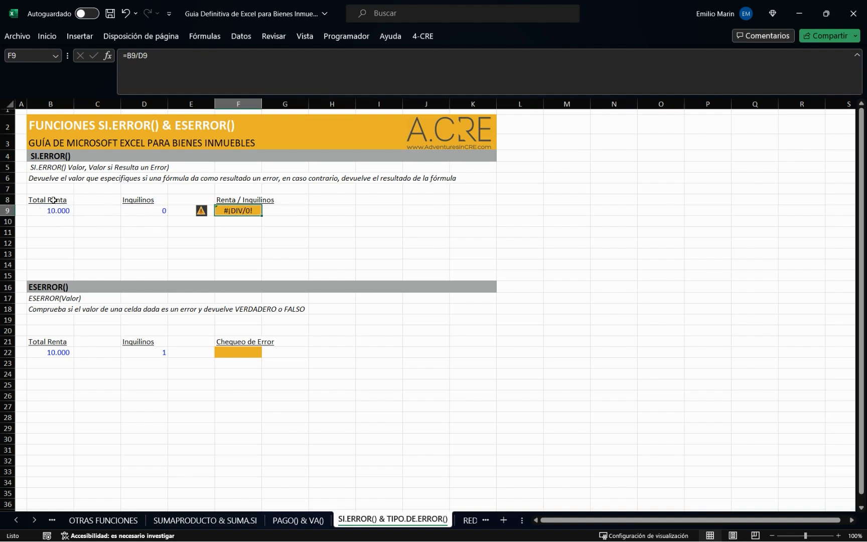
Replace the Renta / Inquilinos formula in F9 with =SI.ERROR(B9/D9;0).
click(245, 231)
click(240, 209)
text(=si)
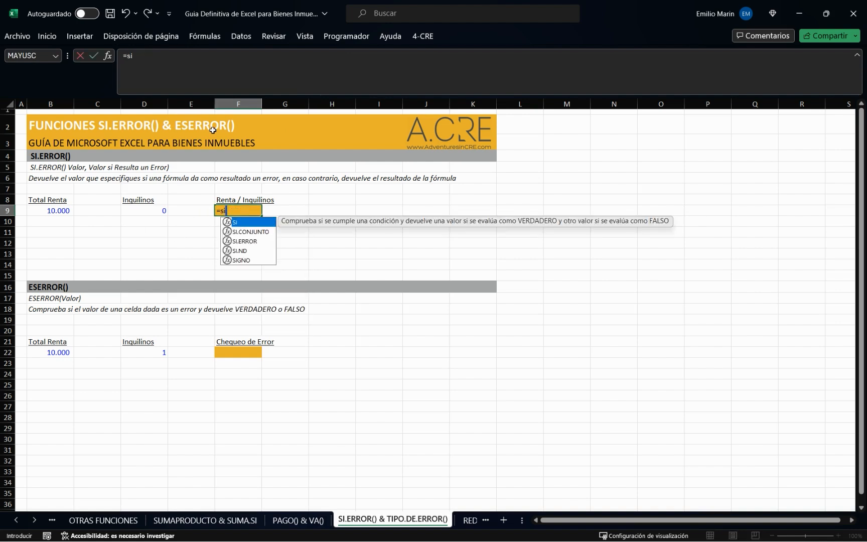
key(Down)
key(Down)
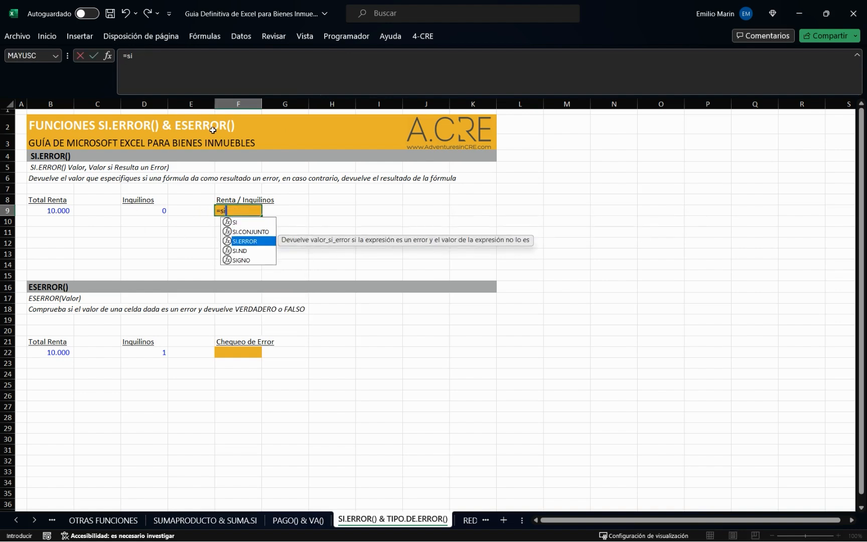
key(Tab)
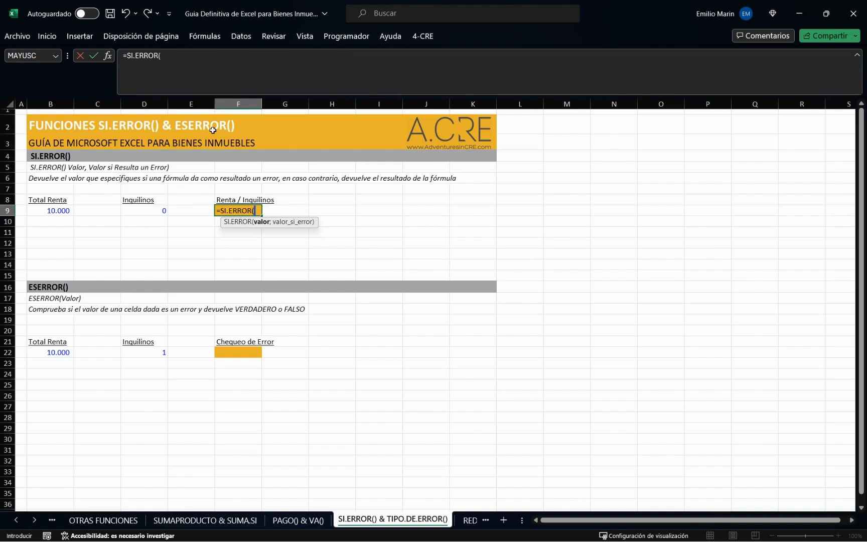
key(Left)
key(Left)
key(Left)
key(Left)
text(/)
key(Left)
key(Left)
text(;)
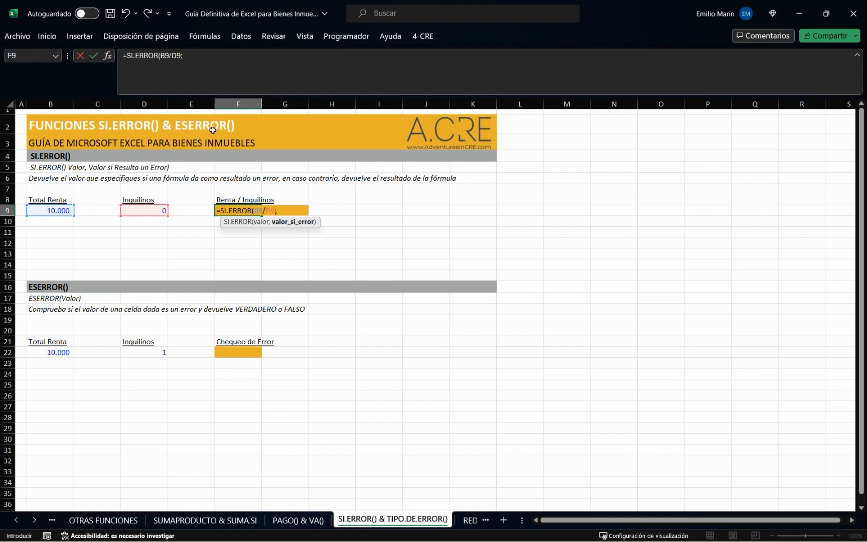
text(0))
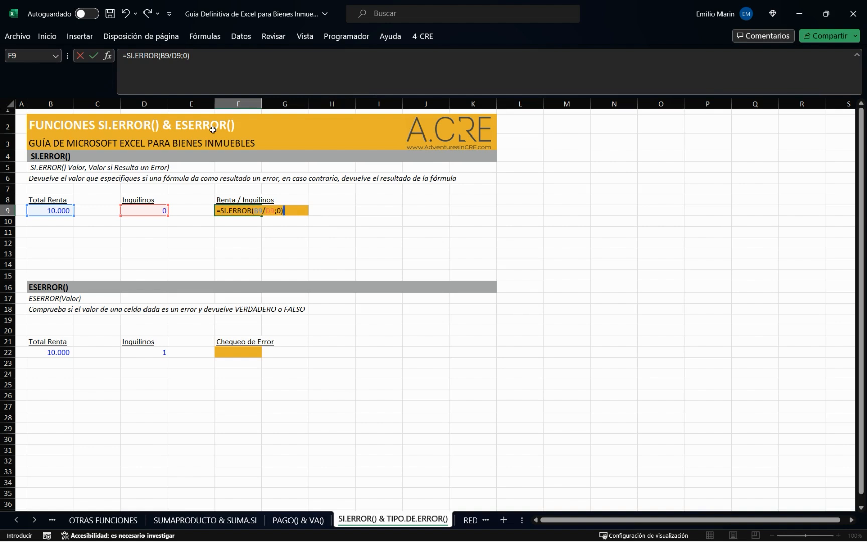
key(Return)
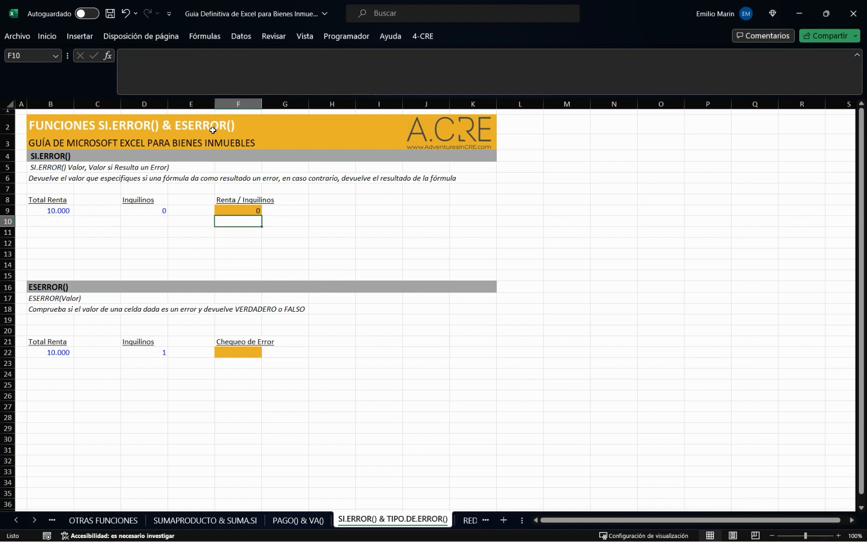
key(Up)
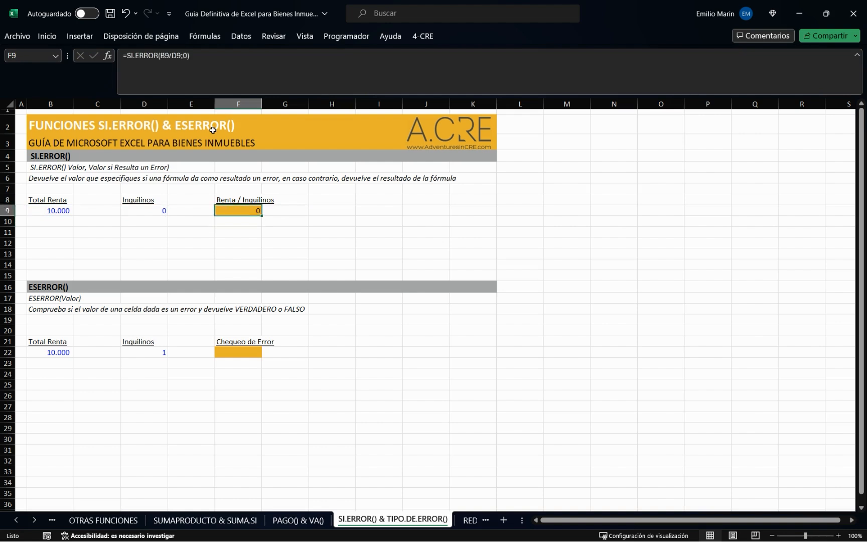
Examine the tenant count in D9 and the SI.ERROR formula in F9.
key(Left)
key(Left)
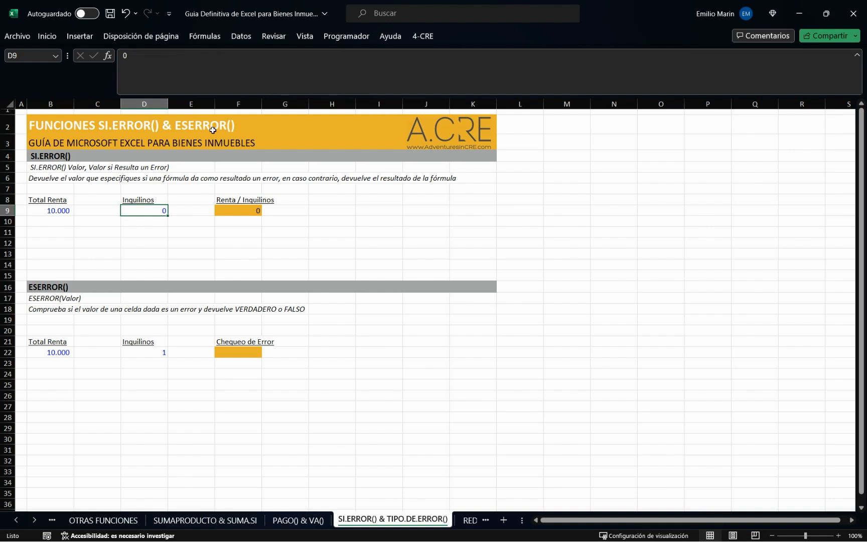
key(Right)
key(Right)
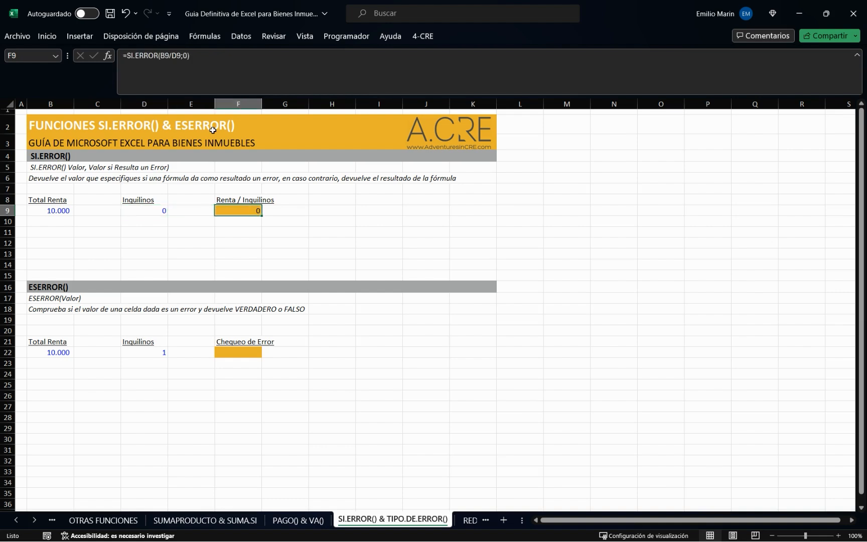
click(240, 73)
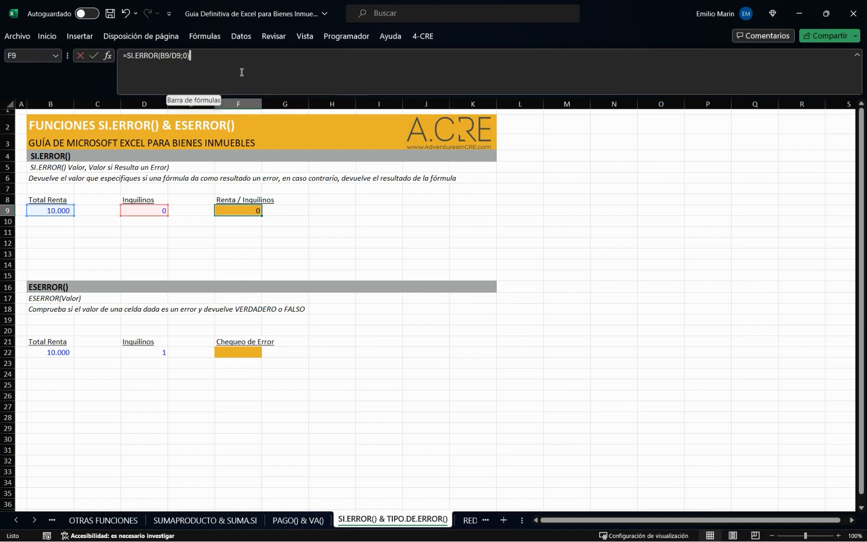
key(ctrl+Return)
Set the tenant count in D9 to 2 and check the Renta / Inquilinos cell F9.
click(156, 214)
text(2)
key(Return)
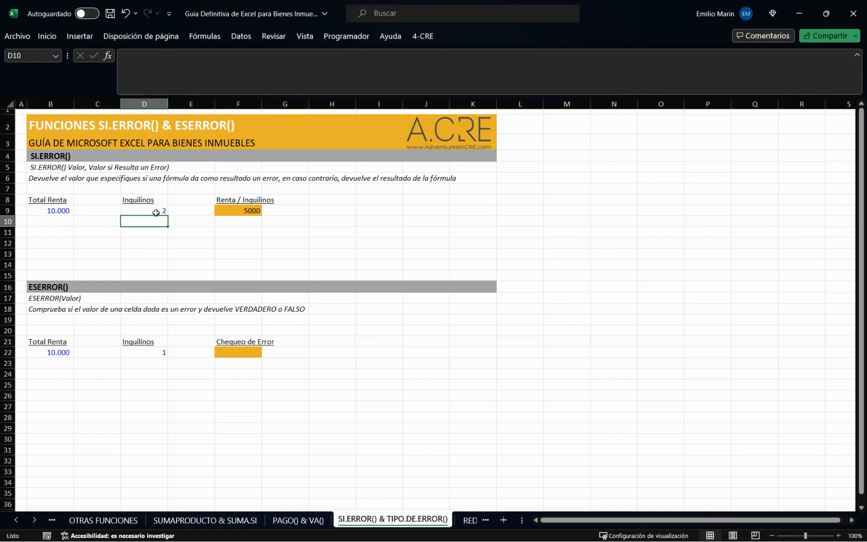
key(Up)
key(Right)
key(Right)
Change the tenant count in D9 to 3 and return to the Renta / Inquilinos cell.
click(156, 213)
text(3)
key(Return)
key(Up)
key(Right)
key(Right)
Set the tenant count in D9 back to 0.
click(156, 213)
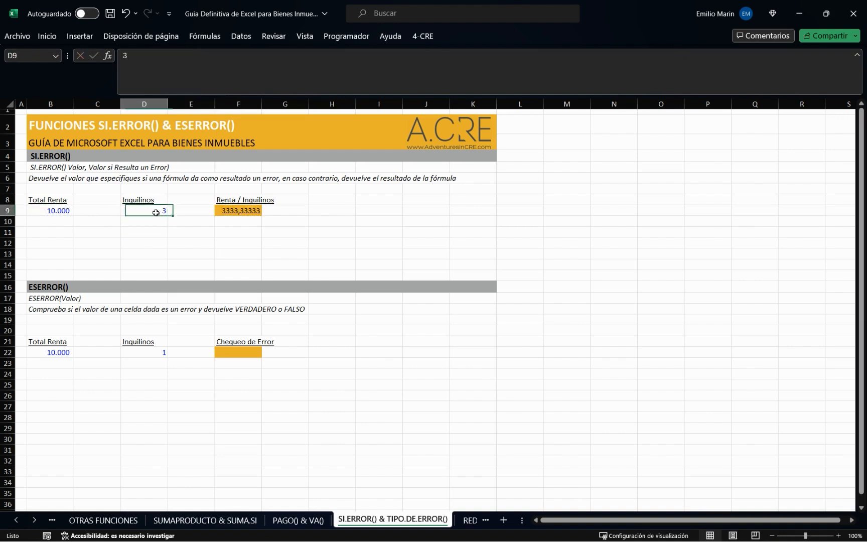
text(0)
key(Return)
key(Up)
key(Right)
Review the SI.ERROR description, then the ESERROR heading, syntax and description in B16:B18.
key(Left)
key(Left)
key(Left)
key(Up)
key(Up)
key(Up)
key(Up)
key(Up)
key(Down)
key(Down)
key(Down)
key(Down)
key(Down)
key(Down)
key(Down)
key(Down)
key(Down)
key(Down)
key(Down)
key(Down)
key(Down)
key(Down)
key(Down)
key(Down)
key(Down)
key(Down)
key(Down)
key(Down)
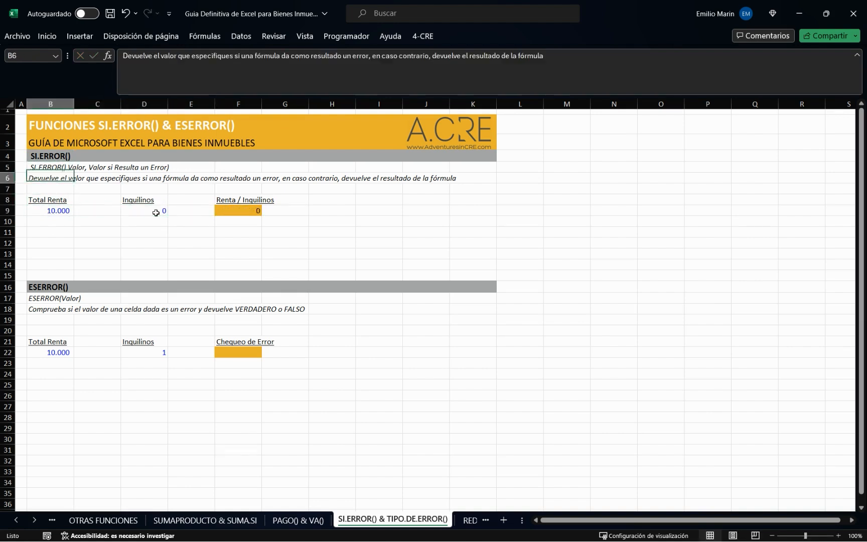
key(Down)
key(Down)
key(Up)
key(Up)
key(Up)
key(Up)
key(Up)
key(Up)
key(Up)
key(Up)
key(Up)
key(Up)
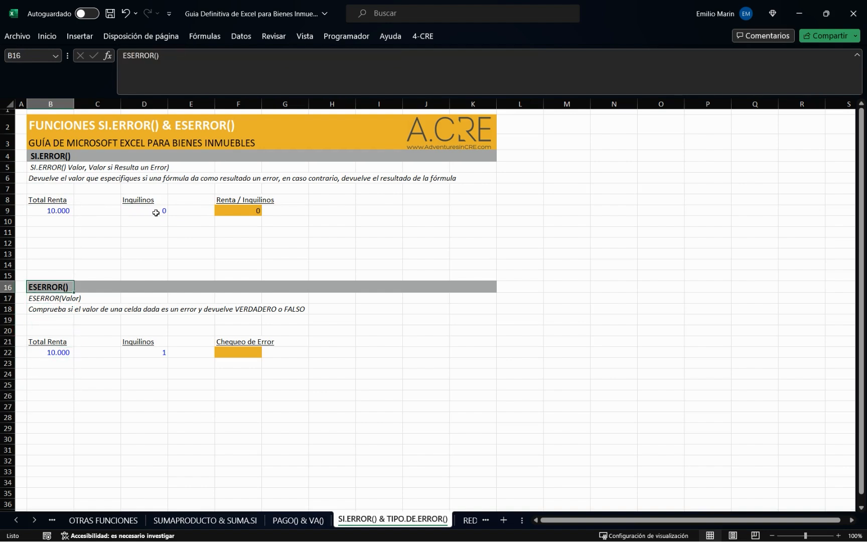
click(45, 308)
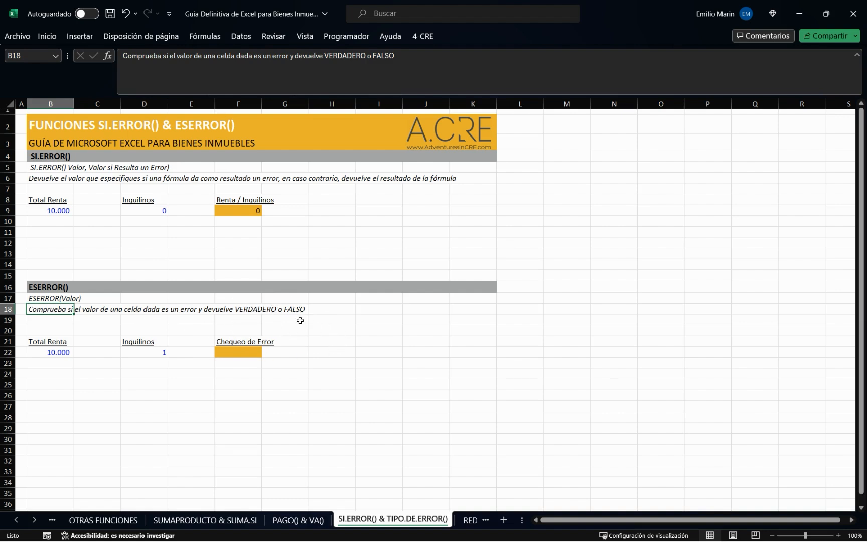
Set the ESERROR example's tenant count in D22 to 0.
click(242, 351)
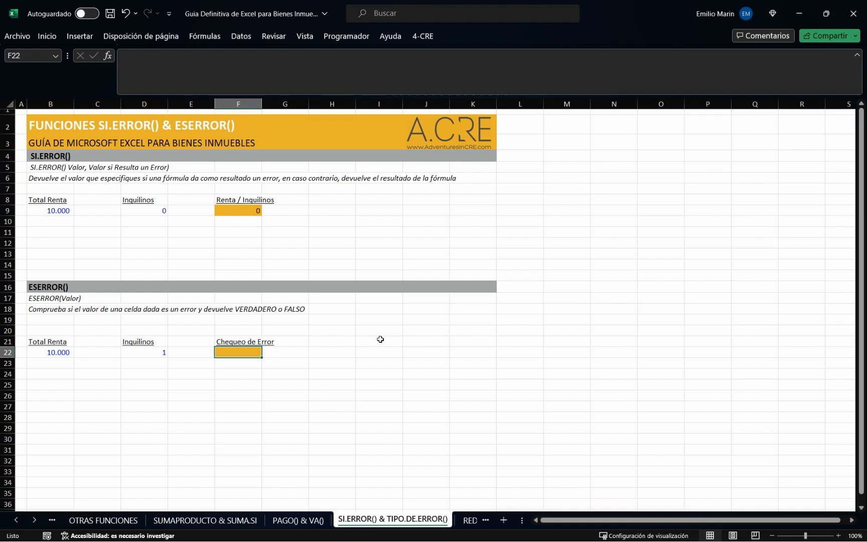
click(161, 352)
text(0)
key(Return)
click(161, 352)
Divide the total rent by the tenants in F22 with =B22/D22 and inspect the divisor and the result.
key(Right)
key(Right)
text(=)
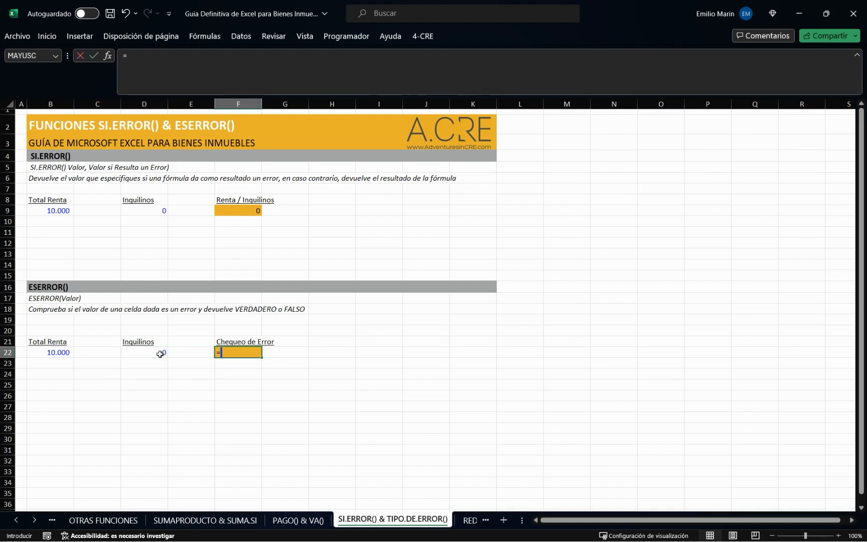
key(Left)
key(Left)
key(Left)
key(Left)
text(/)
key(Left)
key(Left)
key(Return)
key(Up)
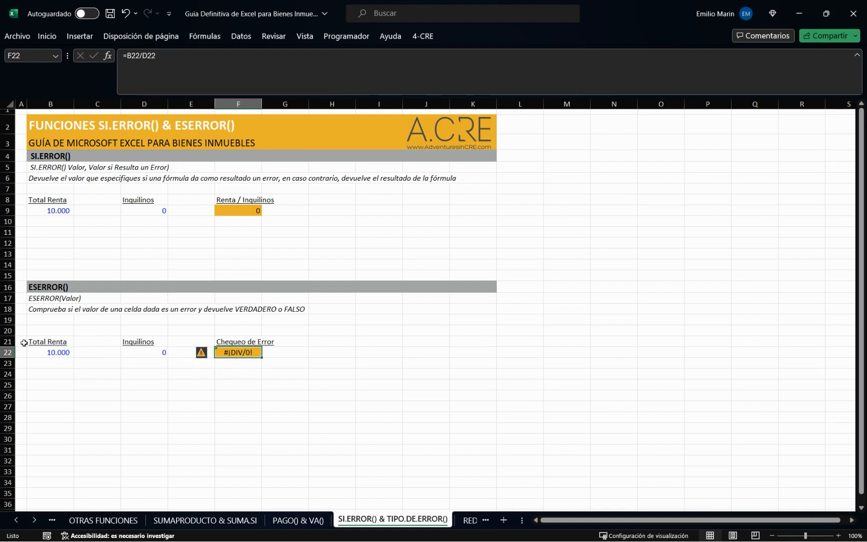
click(144, 350)
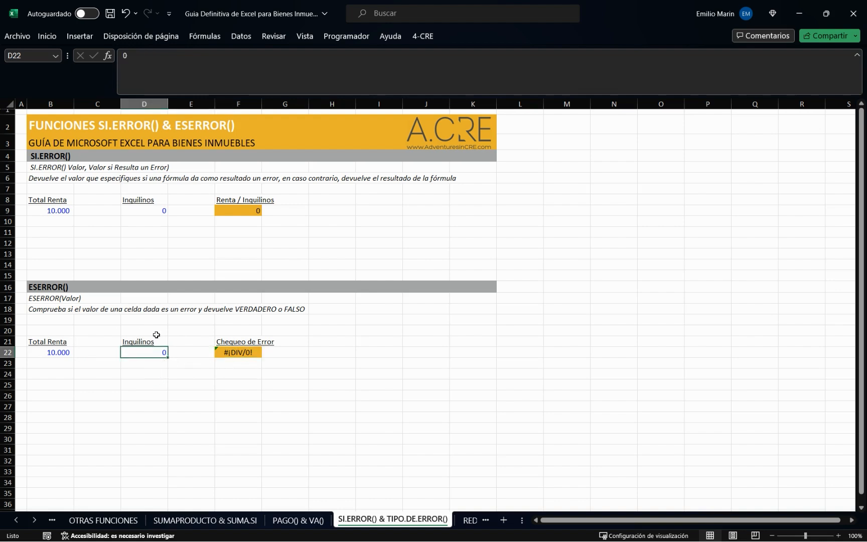
click(239, 353)
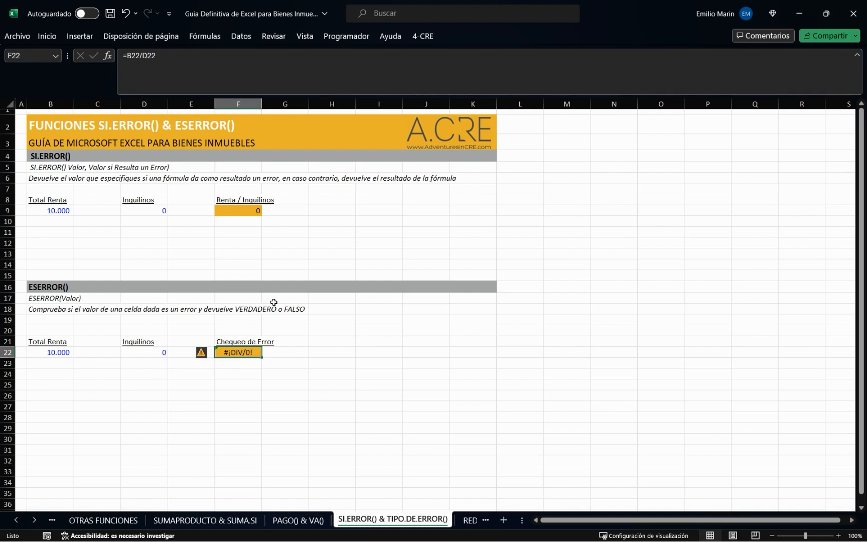
Begin a replacement SI formula in the Chequeo de Error cell F22 with ESERROR(B22/D22) as its logical test.
text(=if)
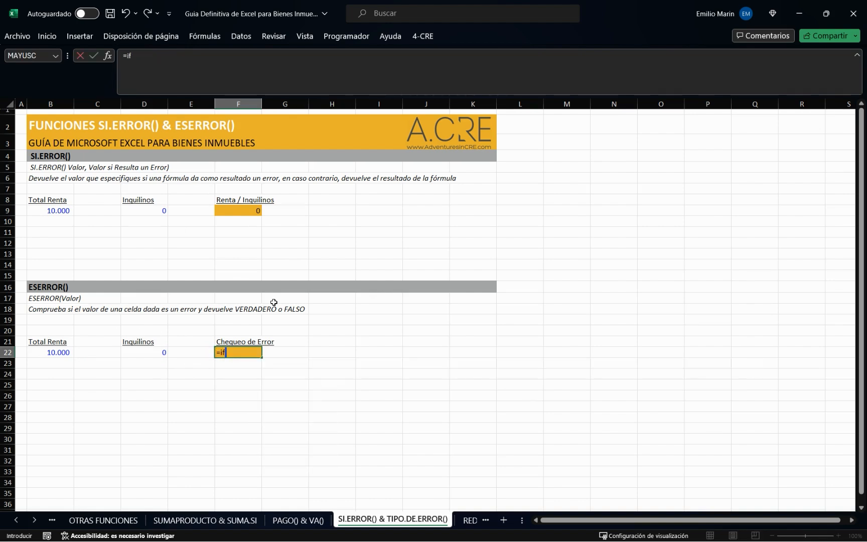
key(BackSpace)
key(BackSpace)
text(si)
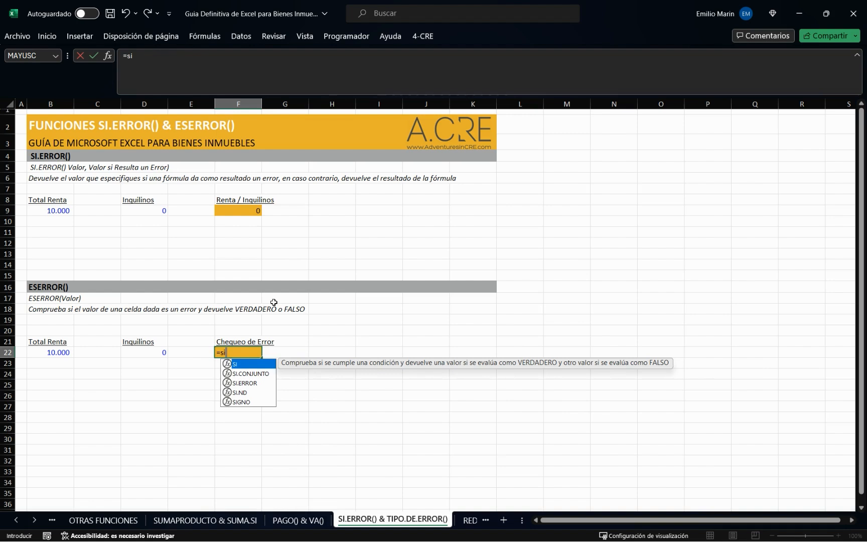
key(Tab)
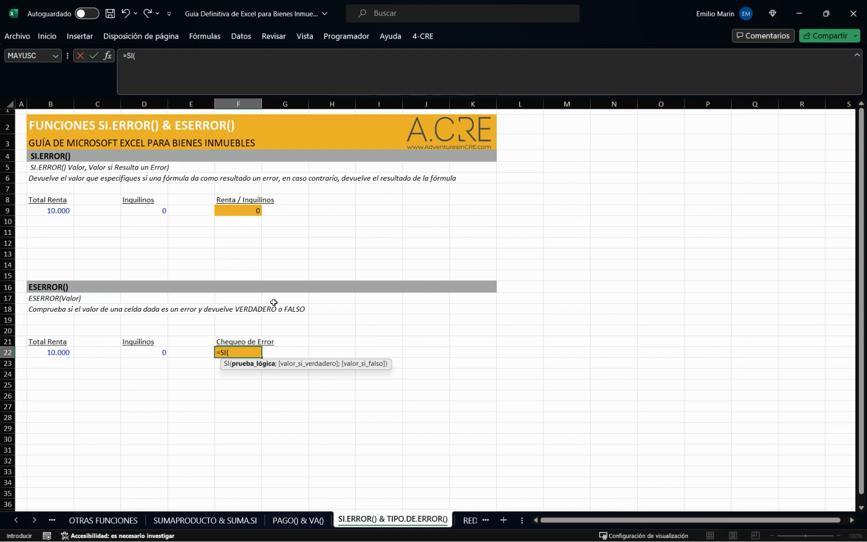
text(ese)
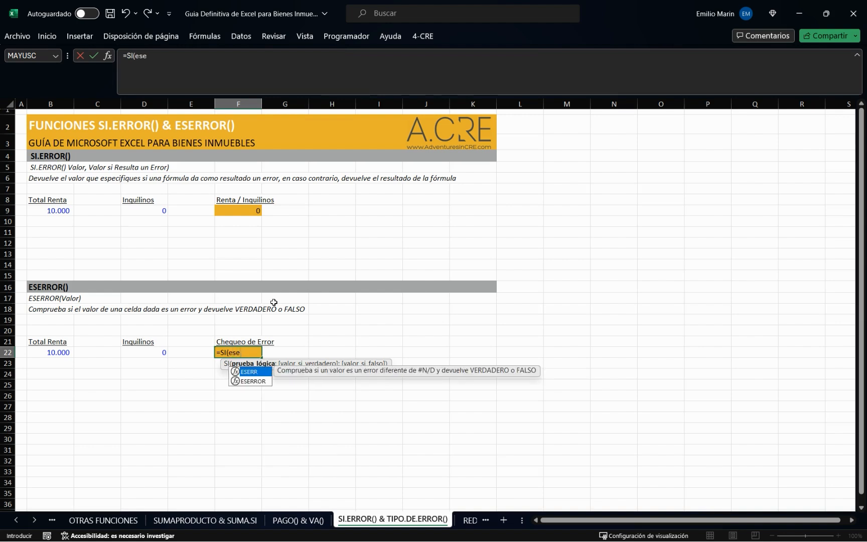
key(Down)
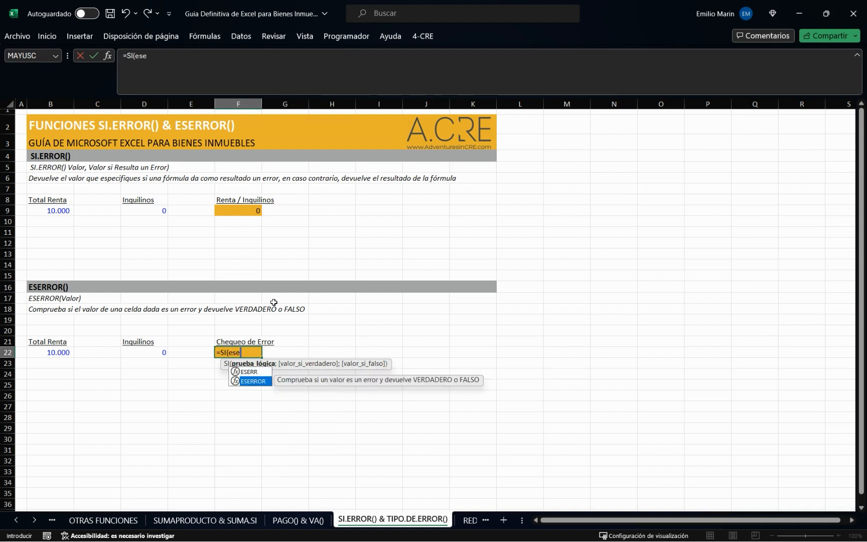
key(Tab)
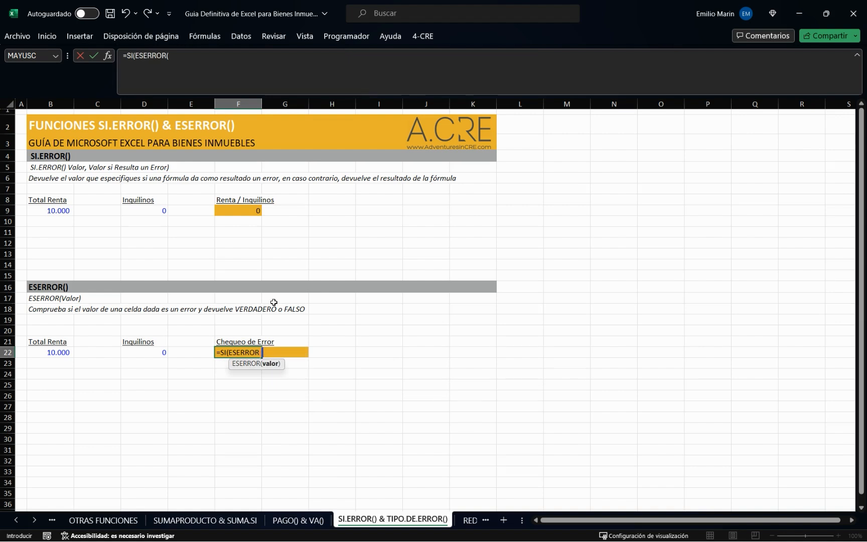
key(Left)
key(Left)
key(Left)
key(Left)
text(/)
key(Left)
key(Left)
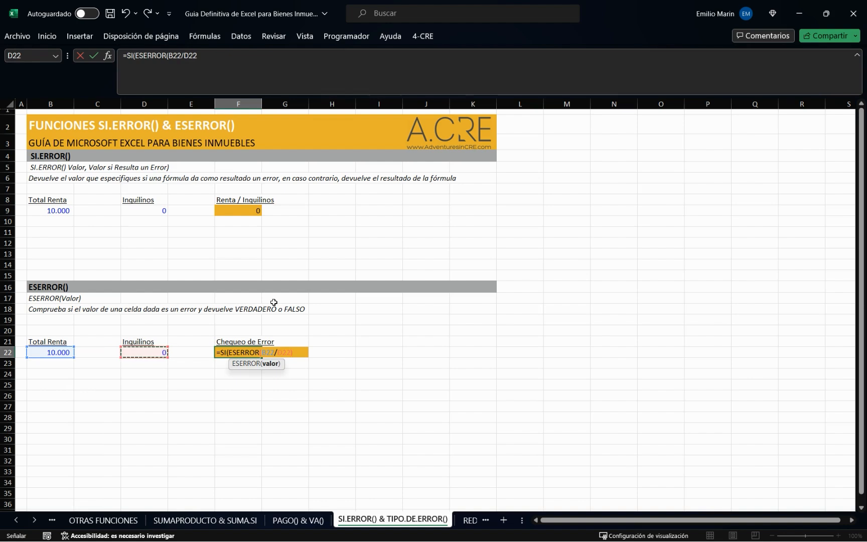
text();)
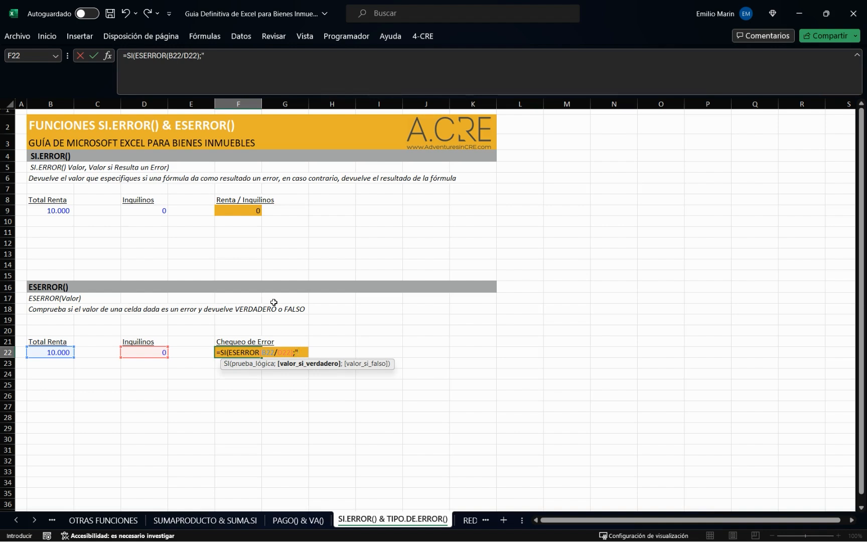
Complete the F22 formula so it returns "ERROR" when the test is true and "OK" when it is false.
text(ROOR)
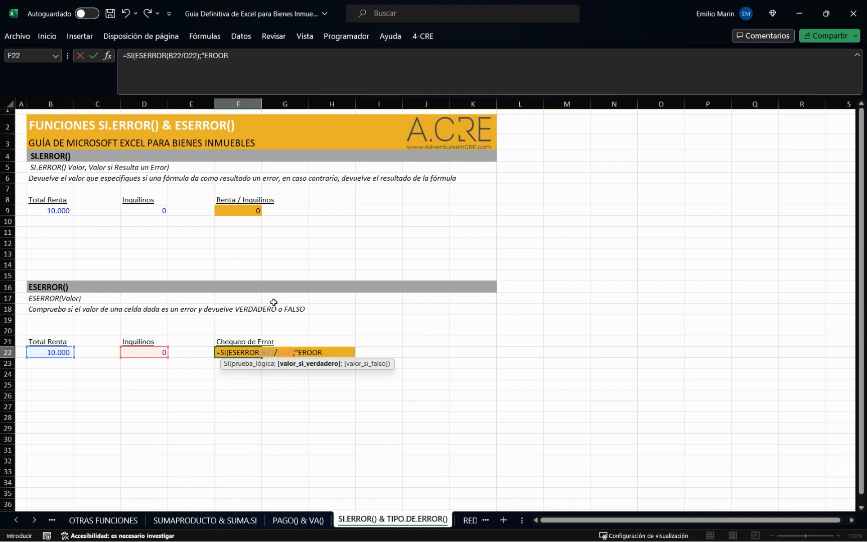
key(BackSpace)
key(BackSpace)
key(BackSpace)
text(ROR";)
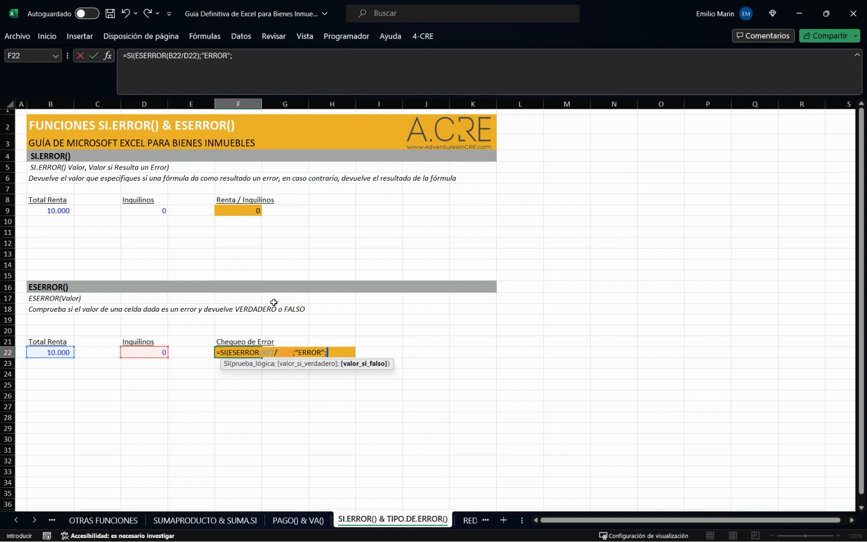
key(BackSpace)
text(OK"))
key(Return)
key(Up)
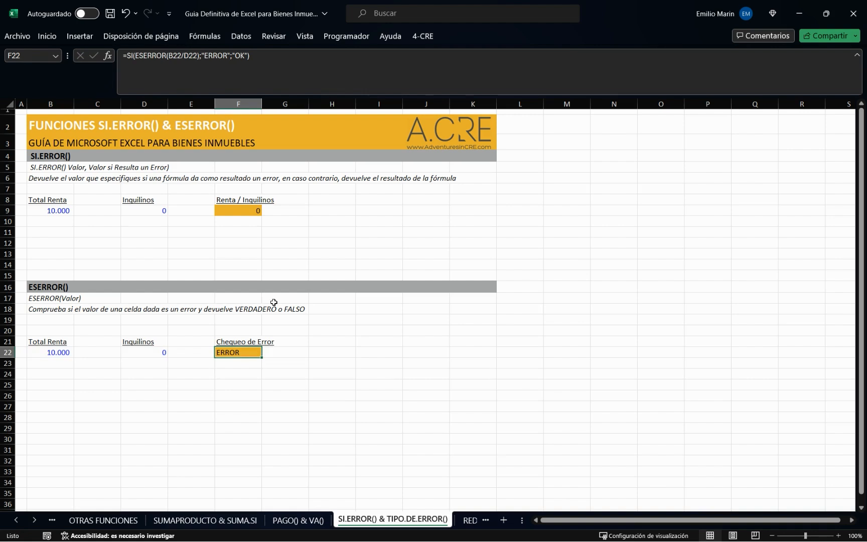
Review the total rent, tenant count and Chequeo de Error cells in row 22.
key(Left)
key(Left)
key(Left)
key(Left)
key(Right)
key(Right)
key(Right)
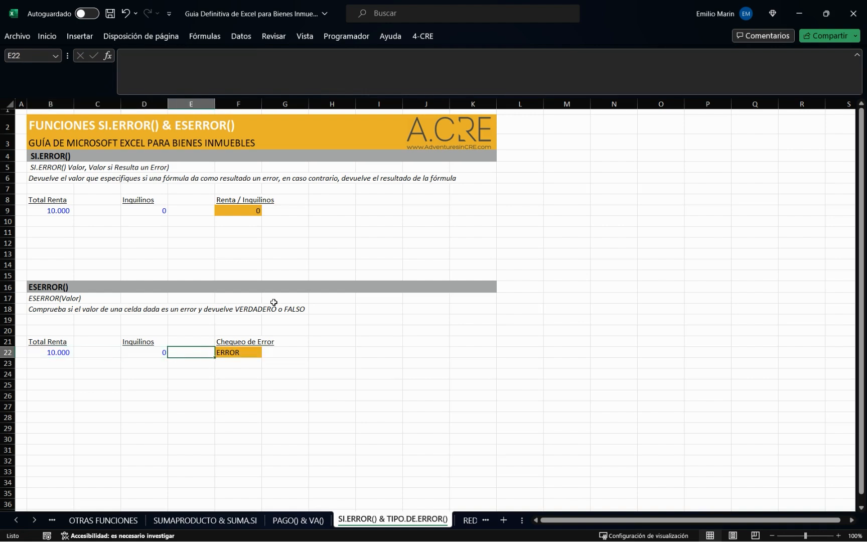
key(Right)
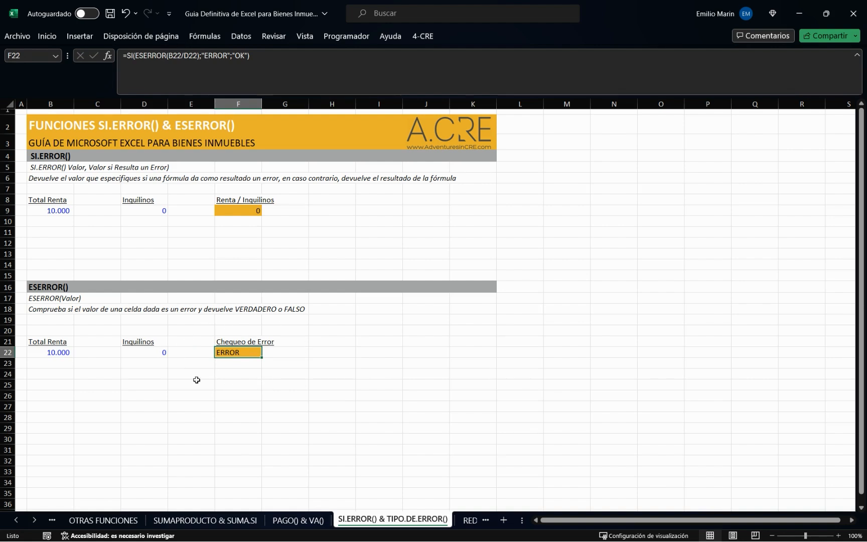
Set the tenant count in D22 to 2 and check the Chequeo de Error cell F22.
click(155, 354)
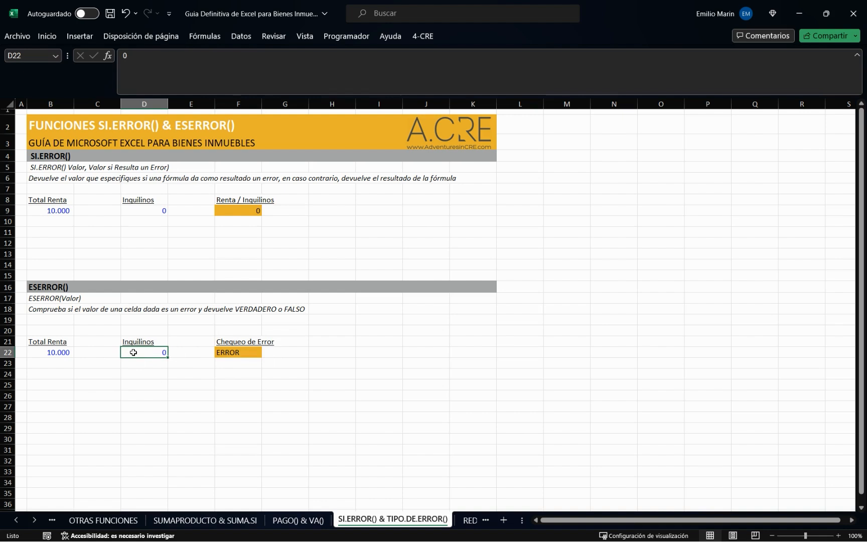
text(2)
key(Return)
key(Up)
key(Right)
key(Right)
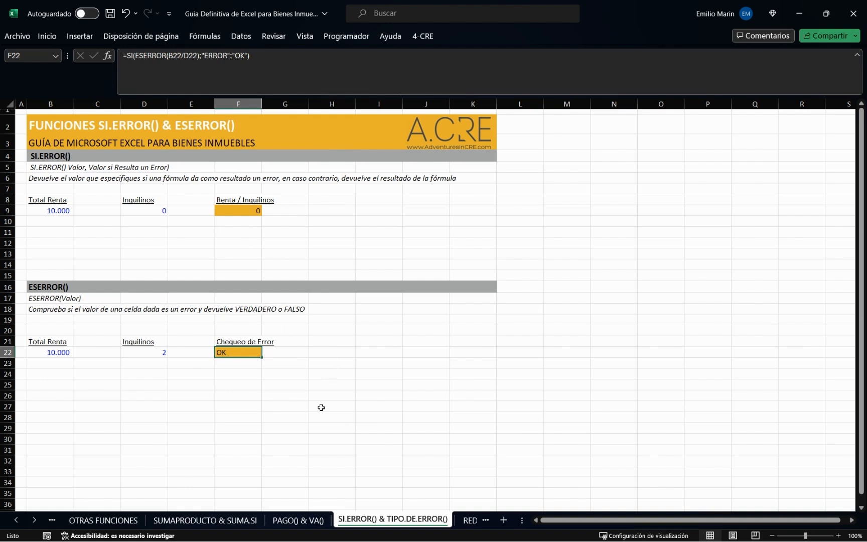
Review the Chequeo de Error result in F22 and the blank cells beyond it in row 22.
click(333, 351)
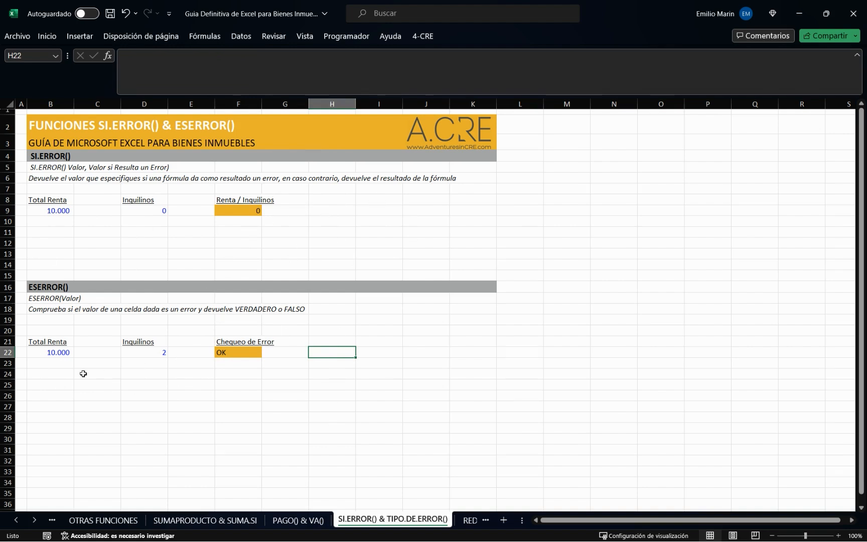
click(246, 353)
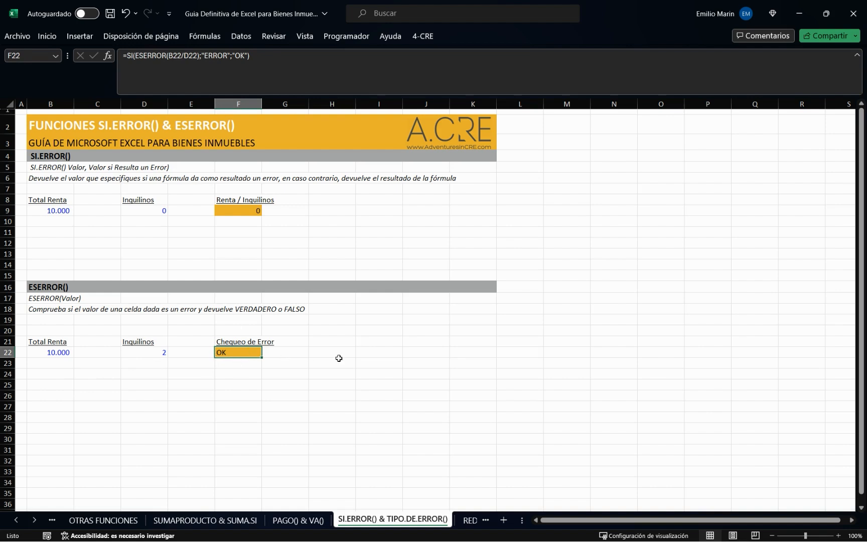
drag(329, 355, 702, 356)
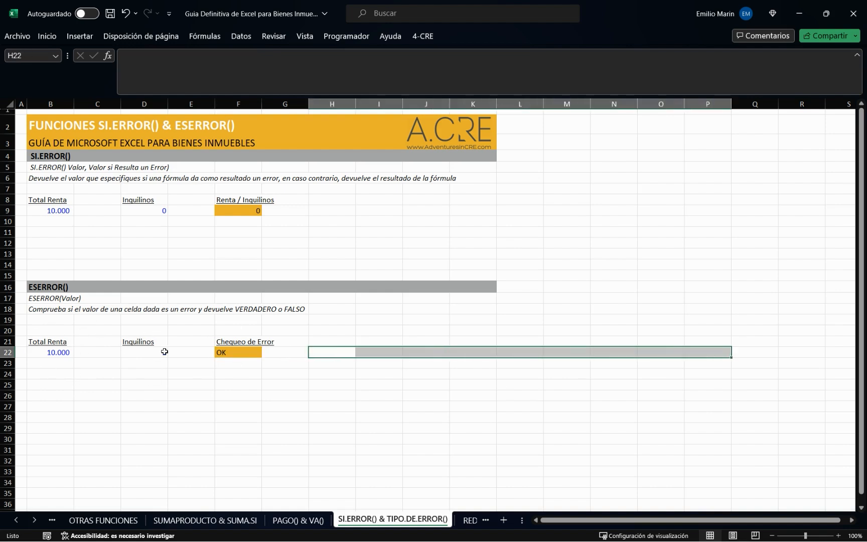
Switch to the REDONDEAR() & REDONDEAR.MAS() sheet and read the headings and descriptions of both rounding functions.
click(50, 375)
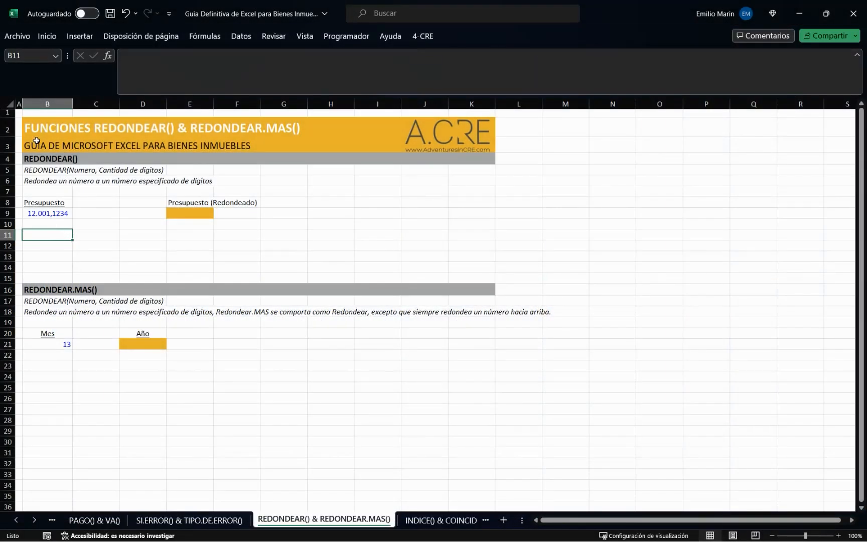
click(40, 127)
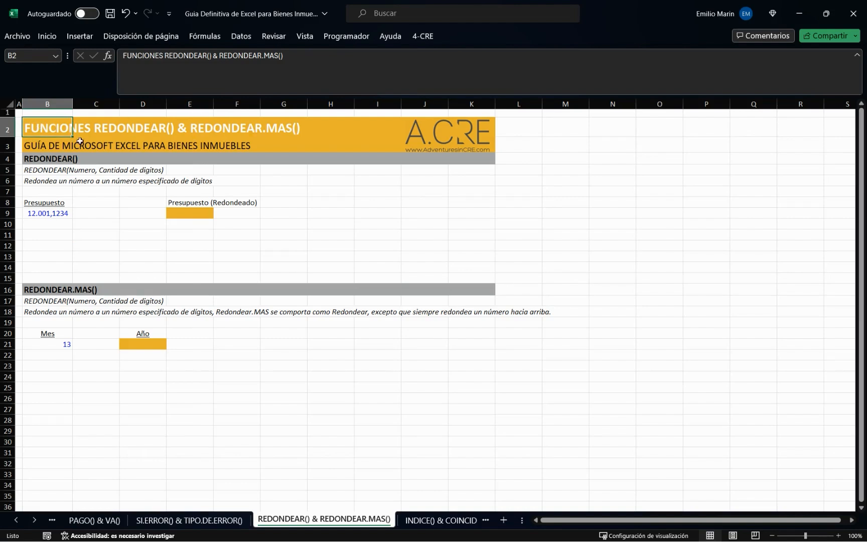
click(36, 182)
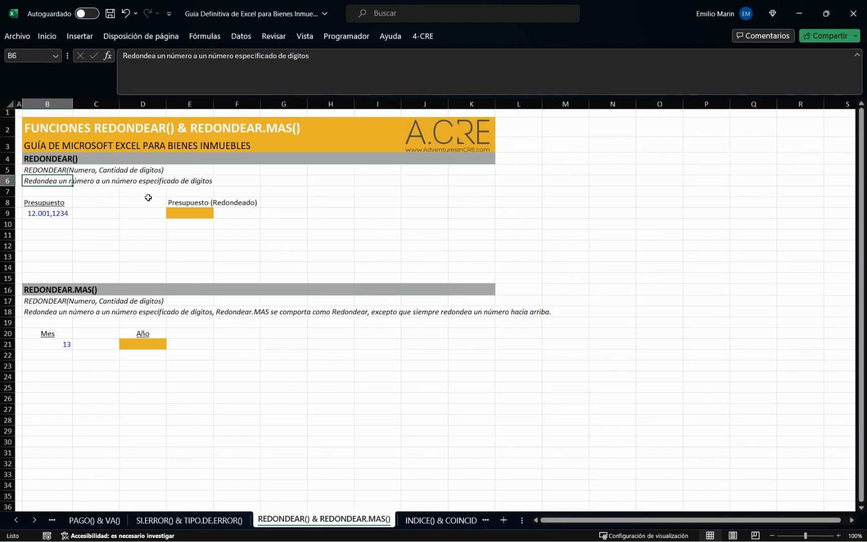
click(60, 215)
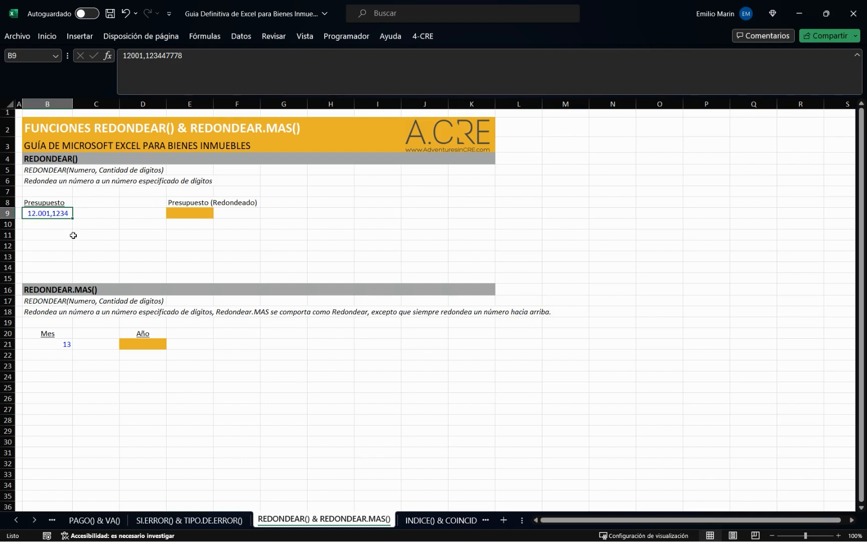
click(50, 235)
click(44, 289)
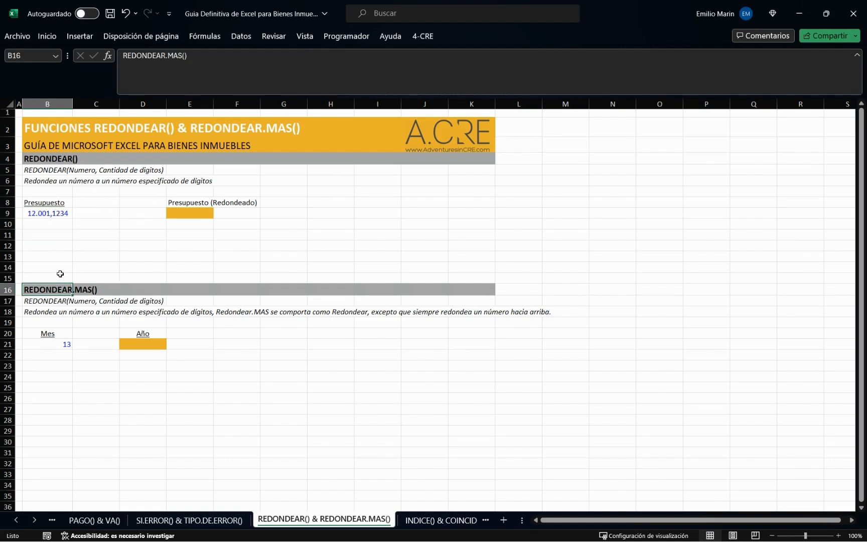
click(44, 313)
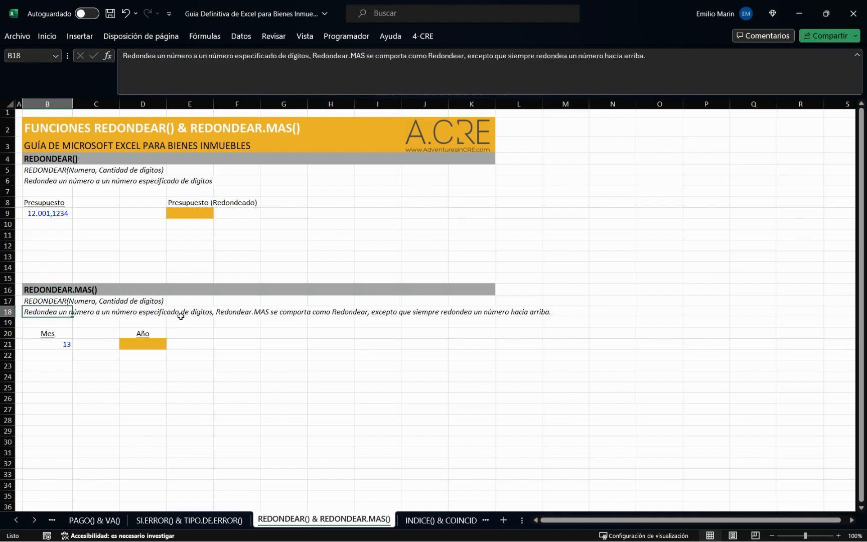
click(45, 290)
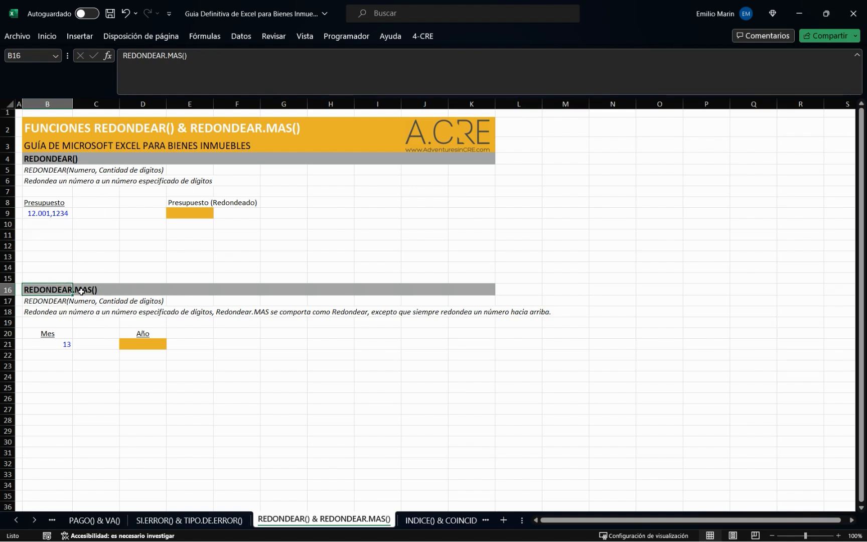
click(51, 221)
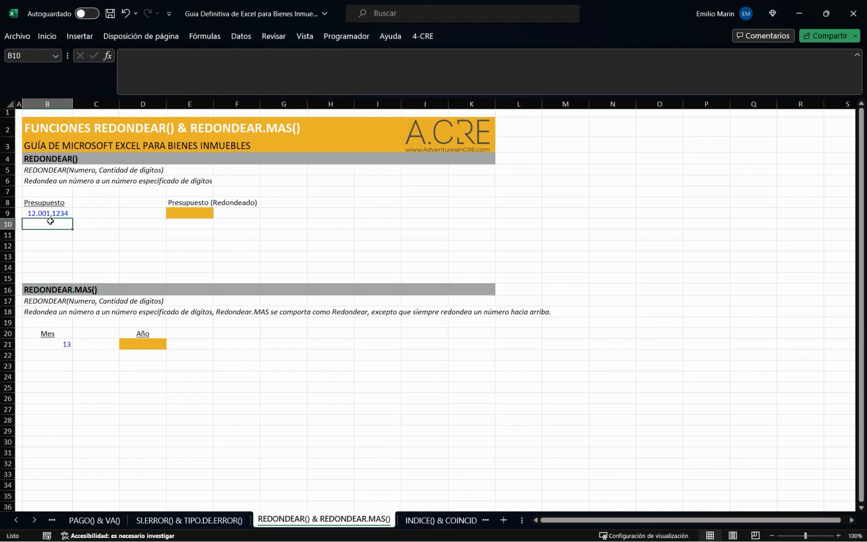
click(51, 160)
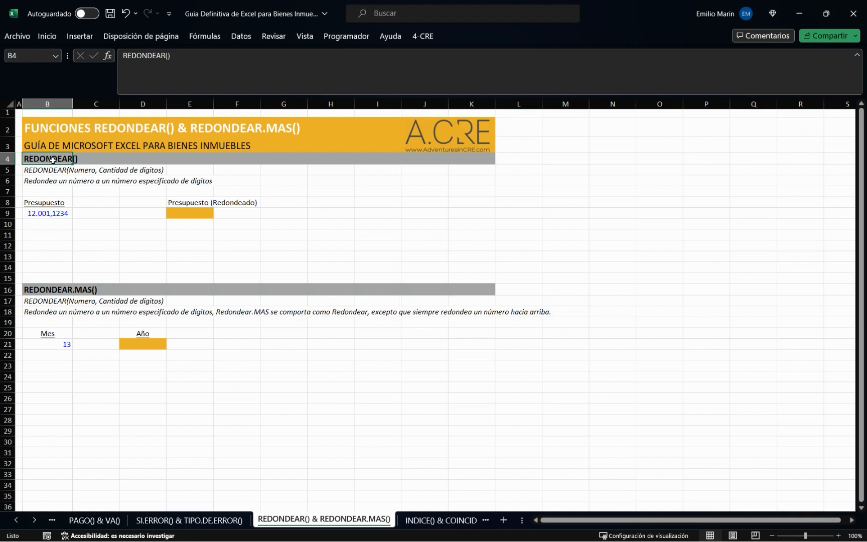
click(53, 243)
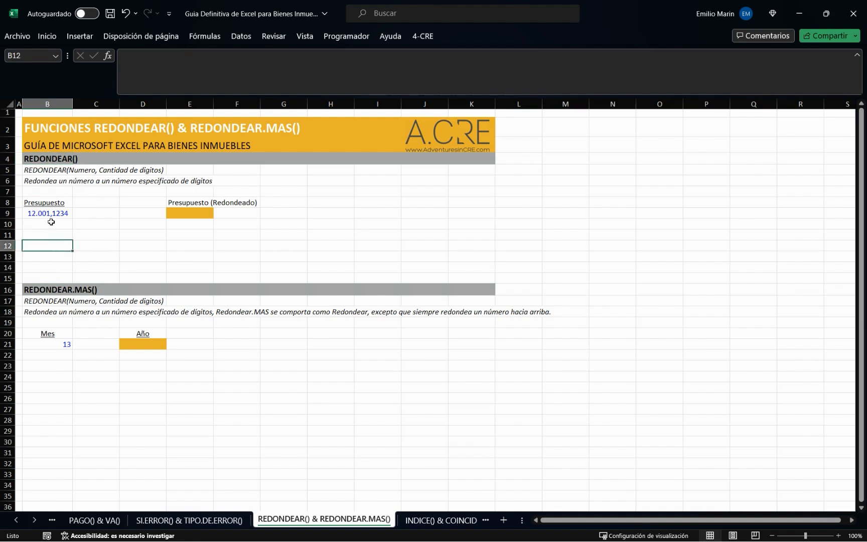
click(53, 235)
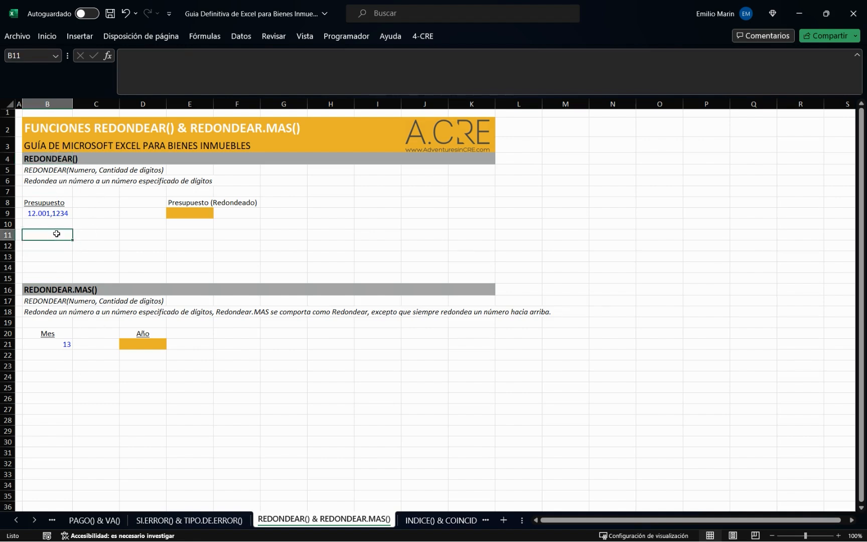
Examine the full stored value of the Presupuesto cell B9, including the decimals hidden by its number format.
click(52, 215)
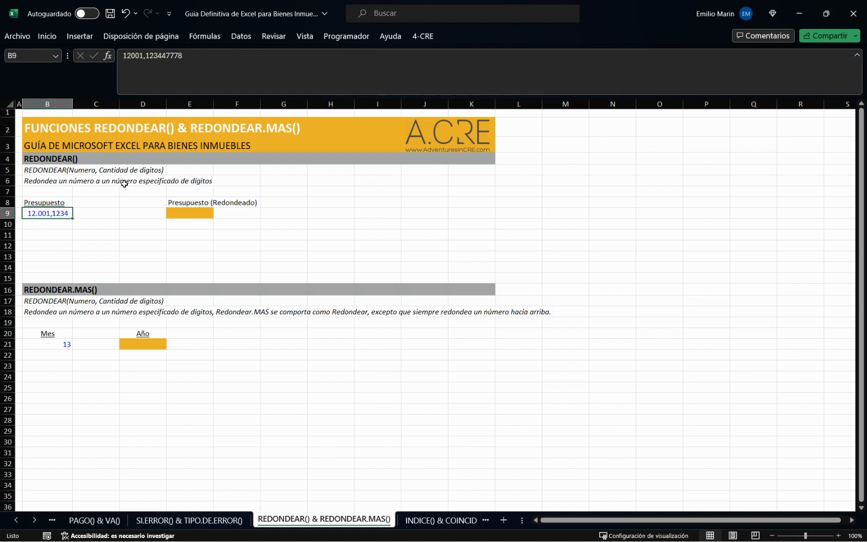
drag(128, 60, 222, 60)
click(220, 62)
click(62, 223)
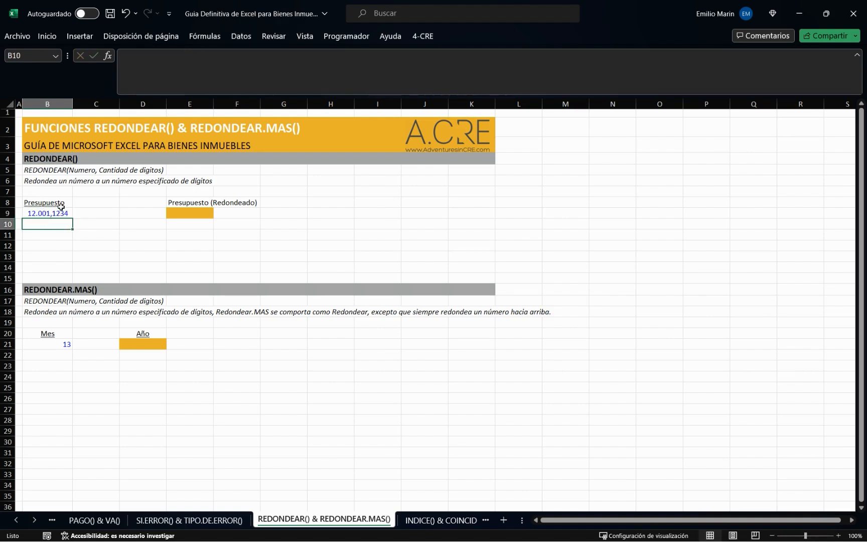
click(54, 245)
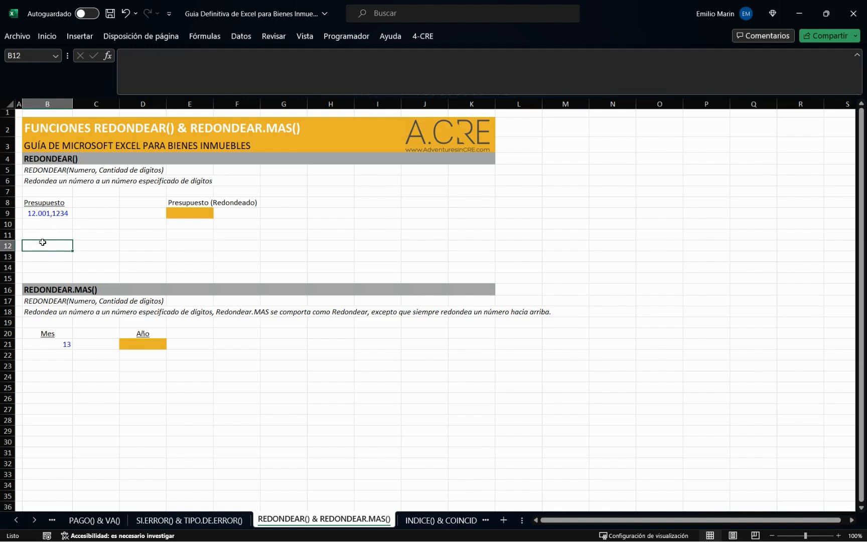
click(47, 213)
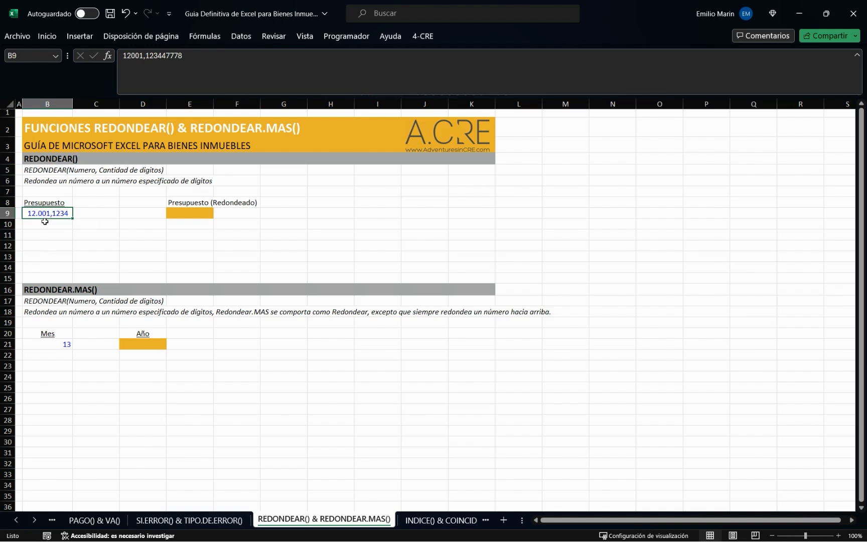
click(48, 228)
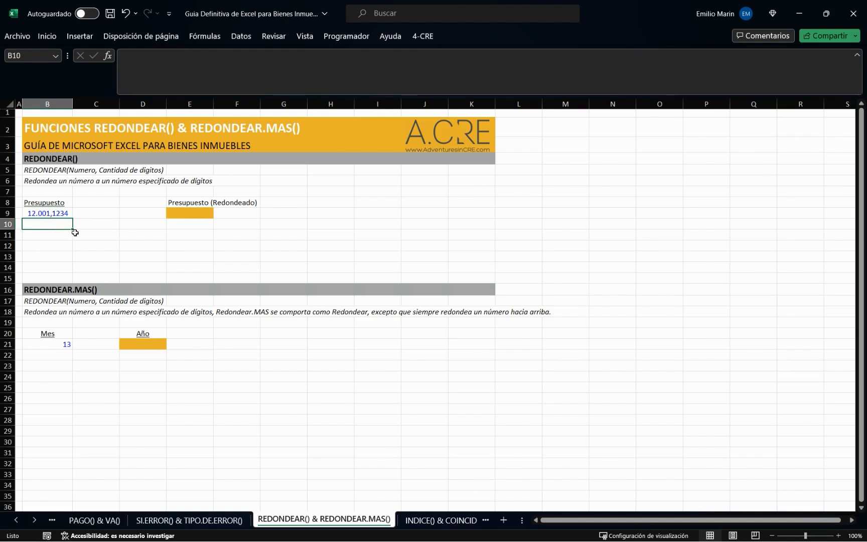
click(43, 214)
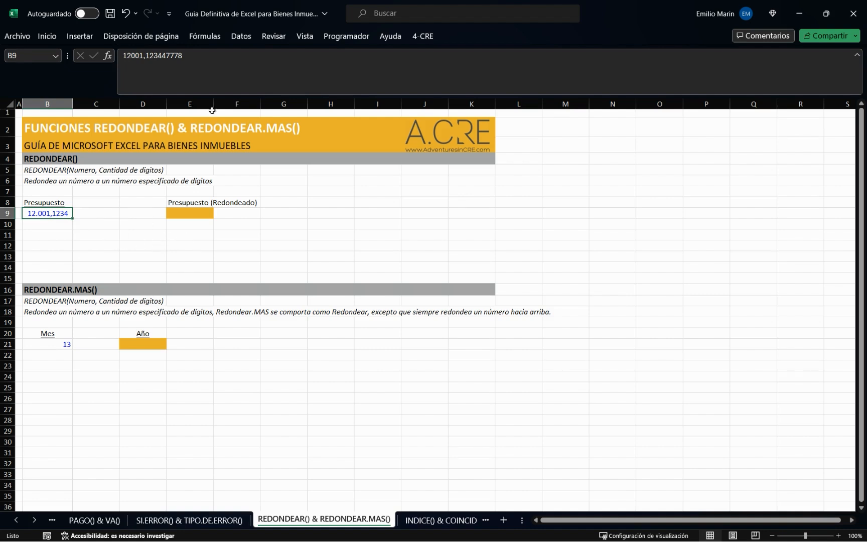
click(215, 65)
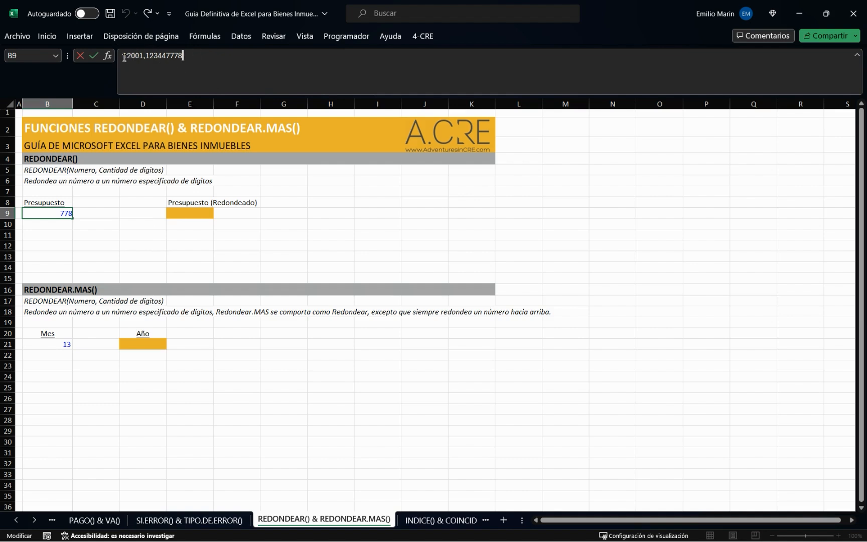
drag(124, 58, 207, 58)
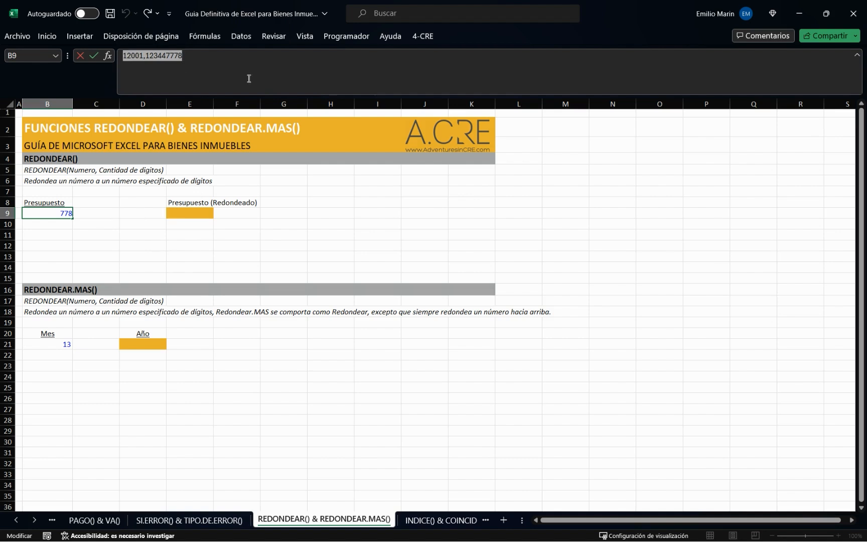
click(69, 234)
click(56, 214)
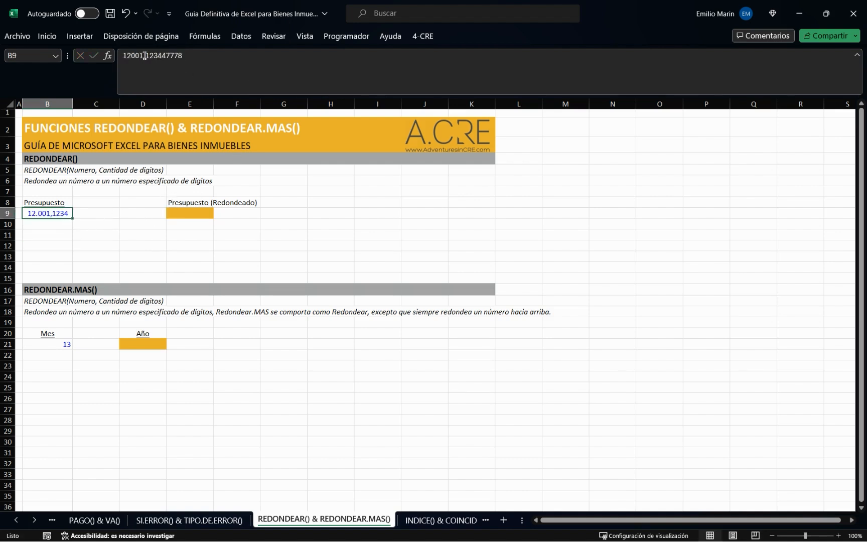
drag(145, 55, 188, 56)
click(103, 216)
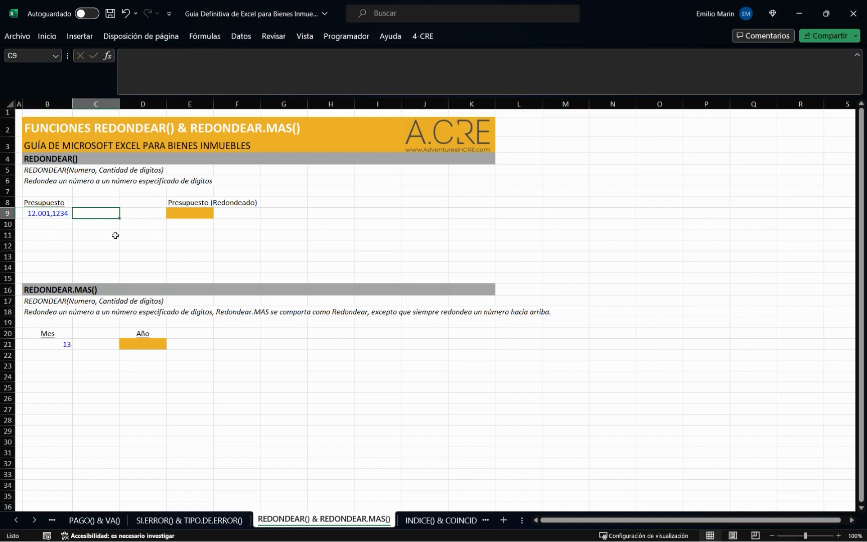
Begin a REDONDEAR formula in the Presupuesto (Redondeado) cell E9.
click(187, 215)
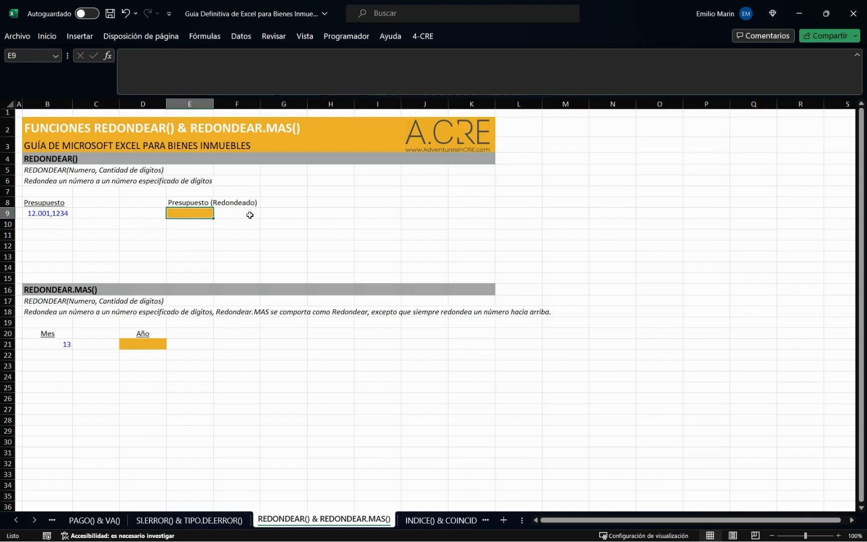
click(56, 214)
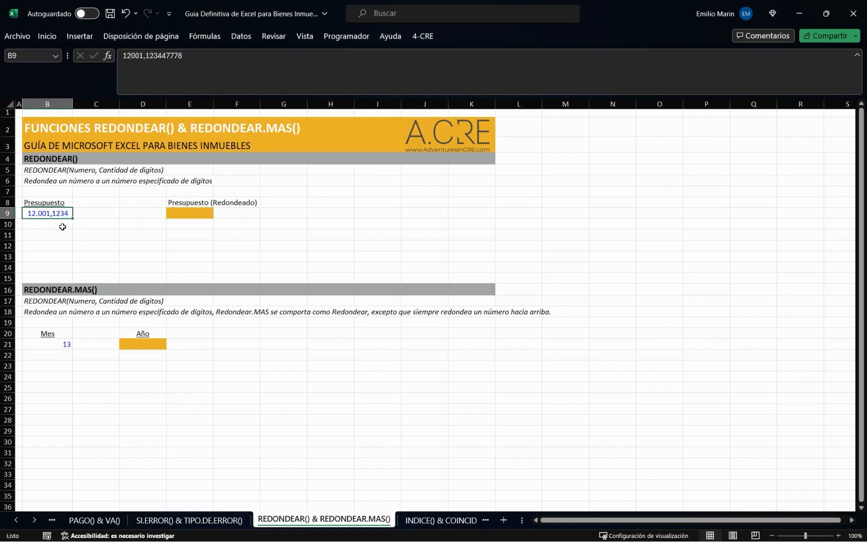
click(190, 215)
text(=)
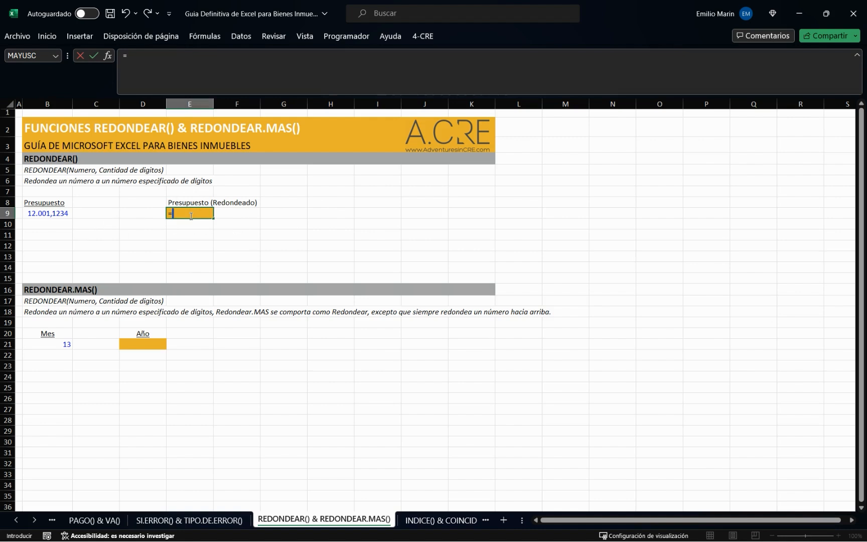
text(rend)
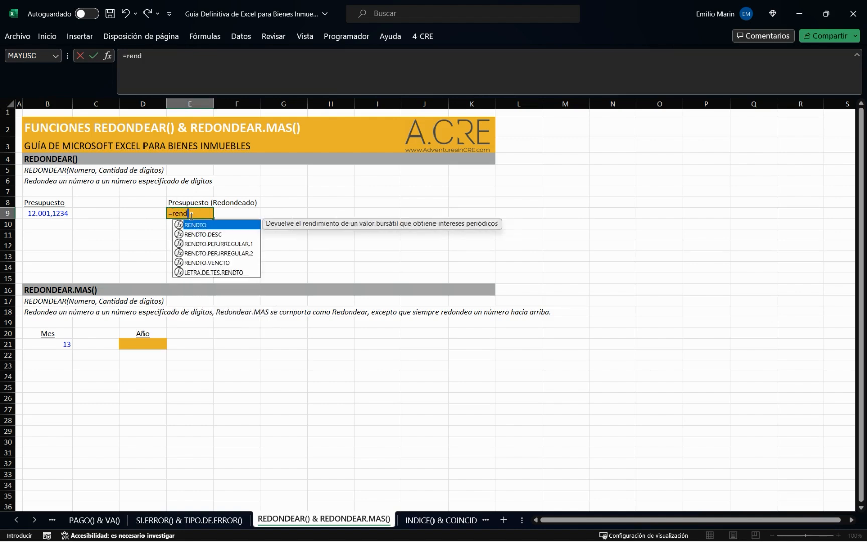
text(o)
key(BackSpace)
key(BackSpace)
key(BackSpace)
text(dond)
text(ear)
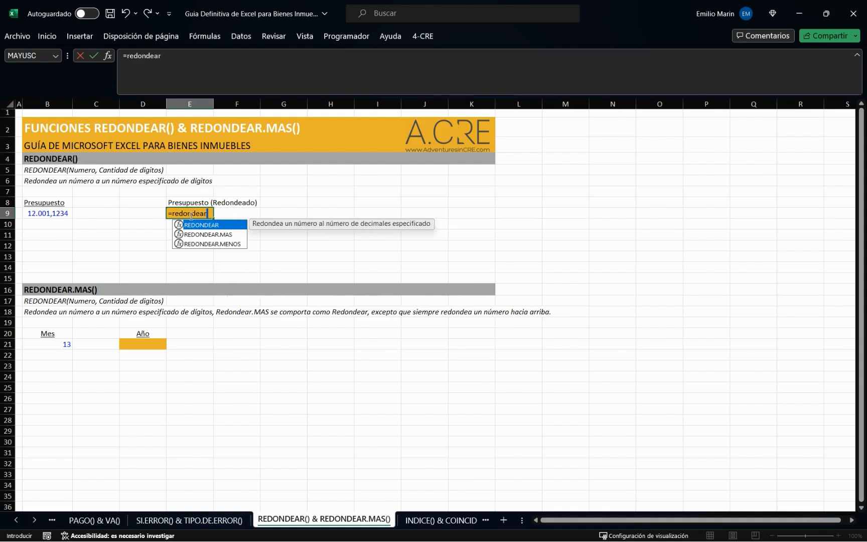
key(Tab)
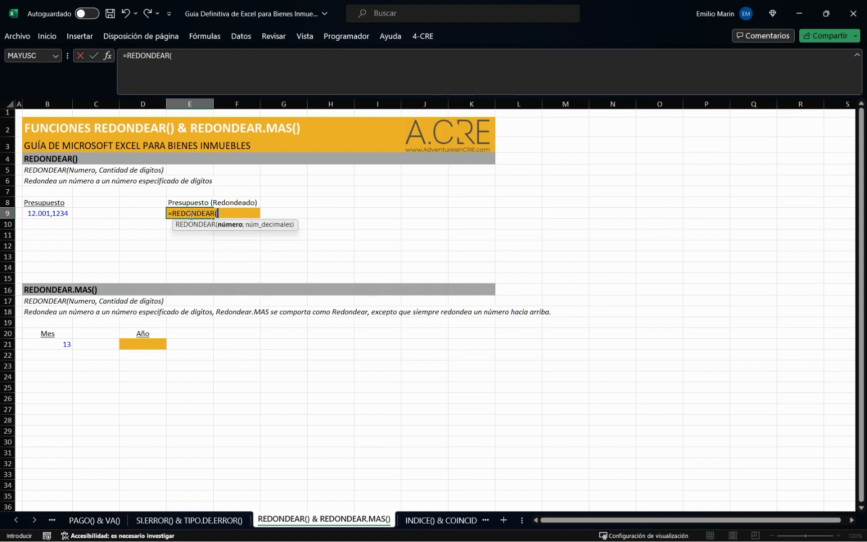
Complete the E9 formula with B9 as the number and 0 decimals, and compare it with the original budget cell.
key(Left)
key(Left)
key(Left)
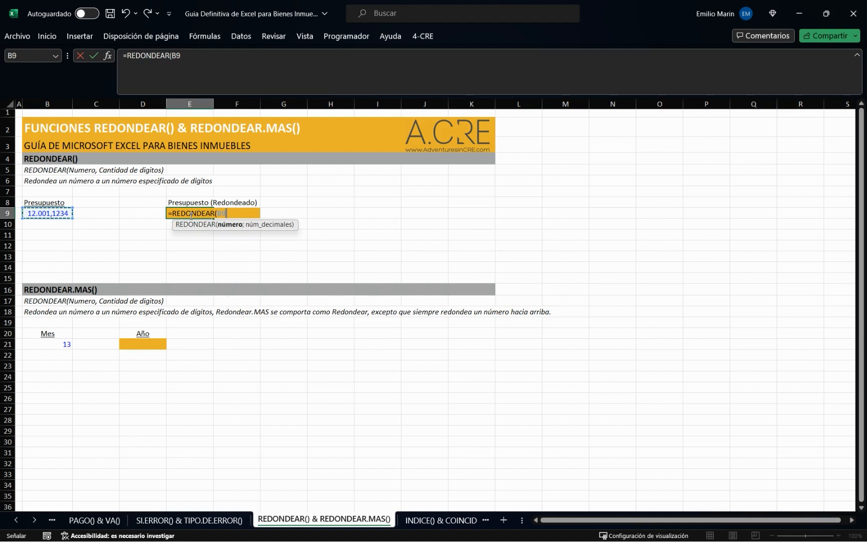
text(;0)
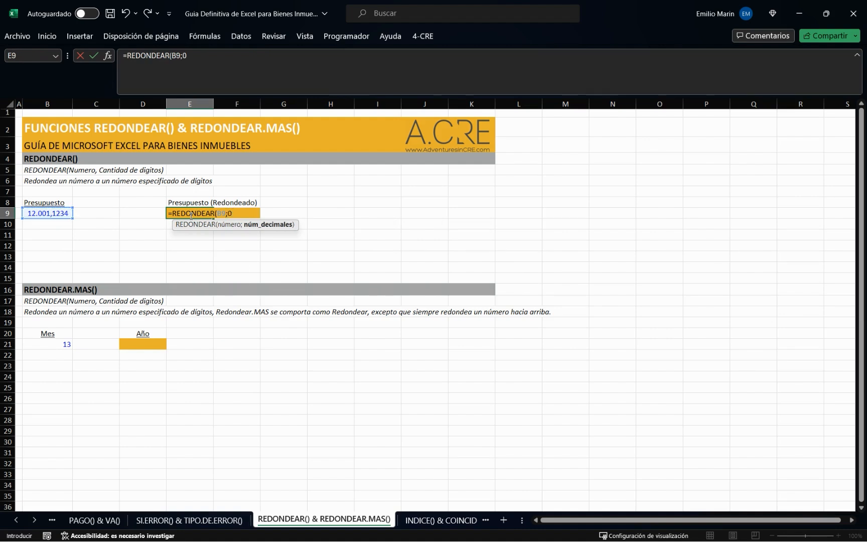
text())
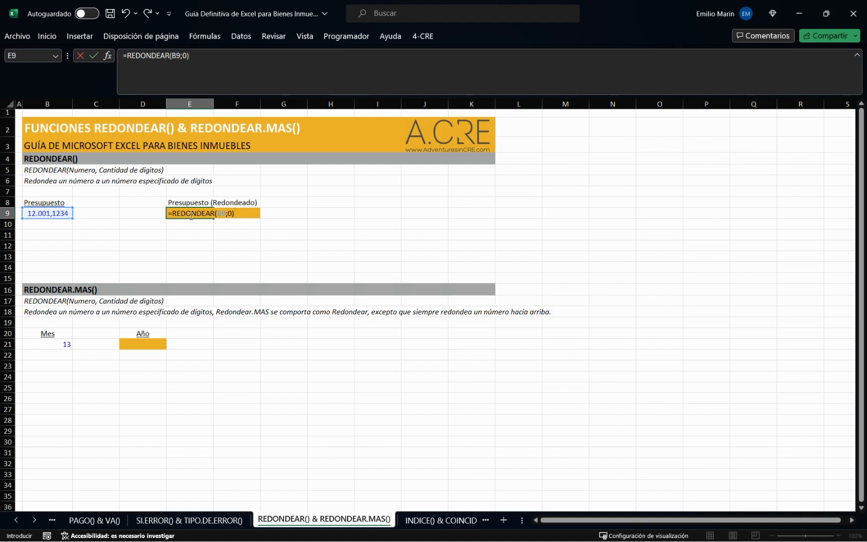
key(Return)
click(190, 216)
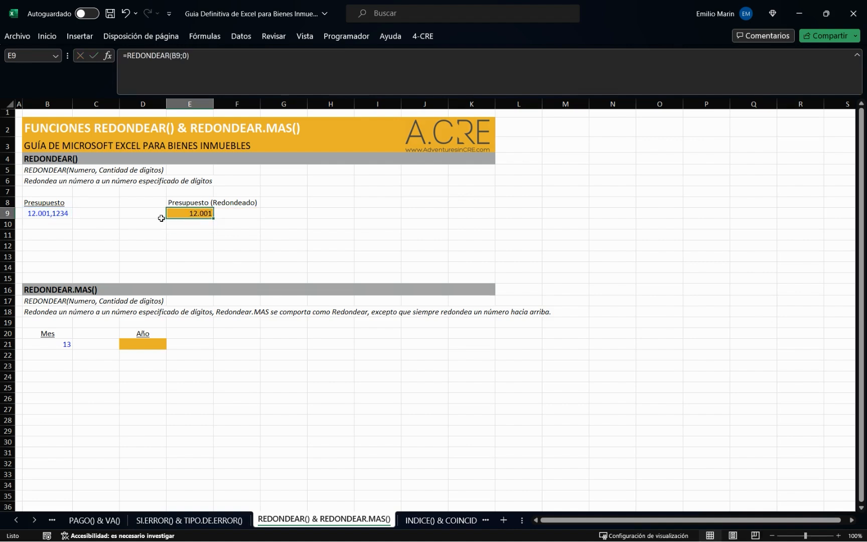
click(38, 212)
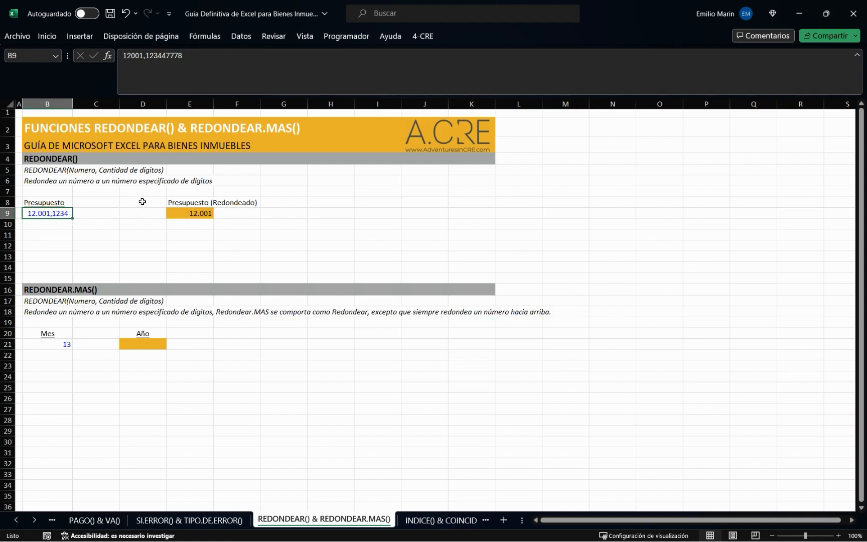
Change the REDONDEAR formula in E9 to round the B9 budget to 1 decimal.
click(182, 213)
click(186, 56)
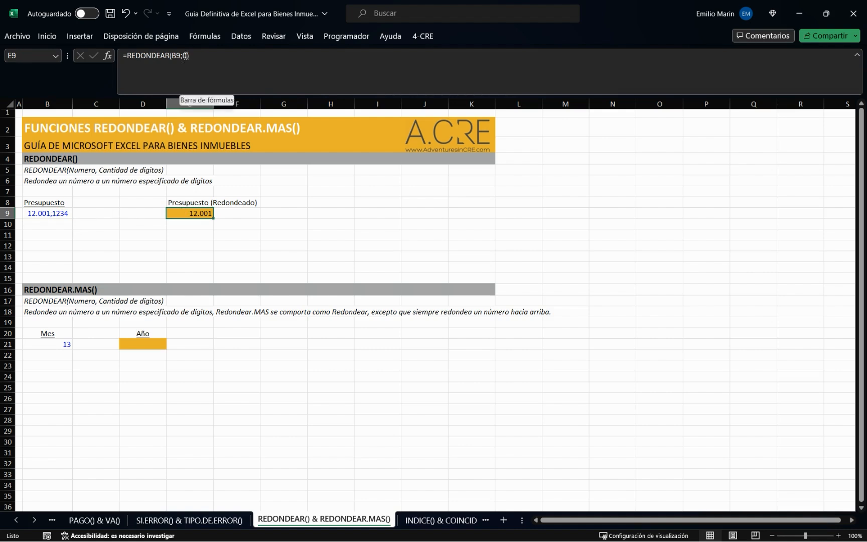
key(BackSpace)
text(1)
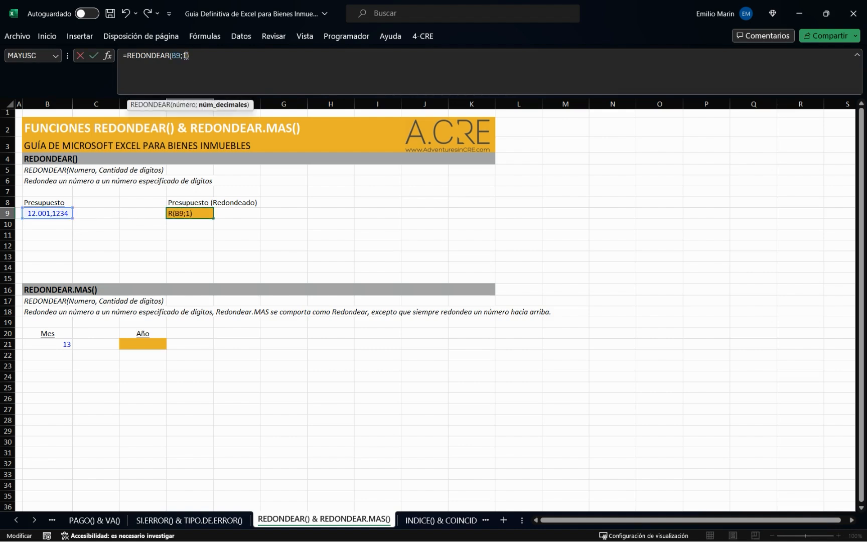
key(Return)
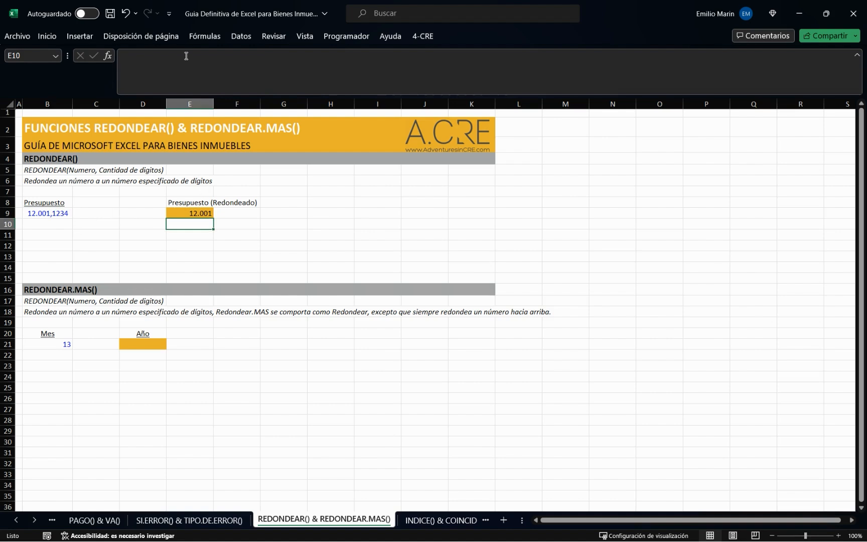
Change the E9 REDONDEAR formula to 2 decimals and extend the cell's number format to show two decimal places.
key(Up)
click(185, 55)
key(Return)
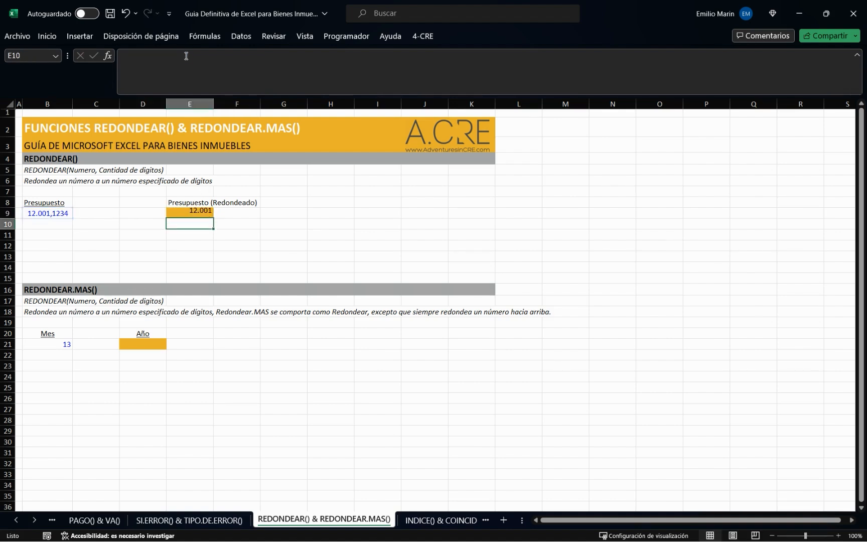
key(Up)
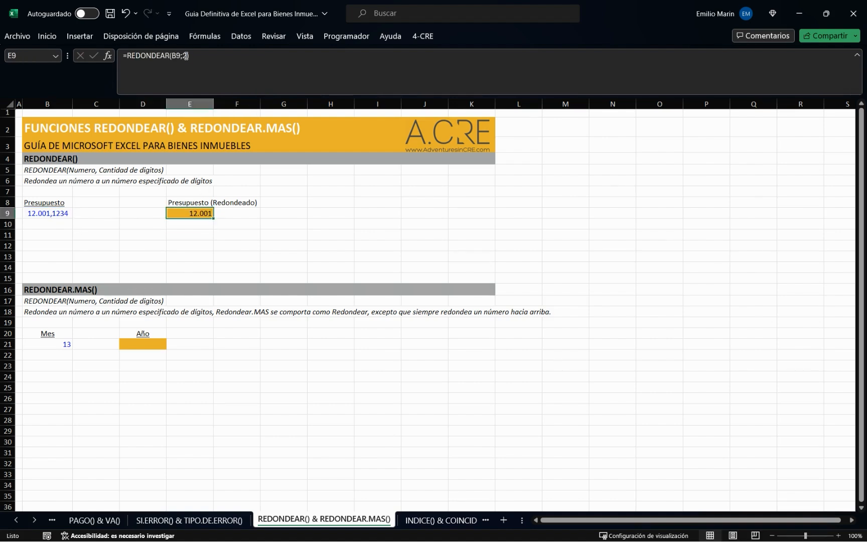
click(46, 37)
click(369, 75)
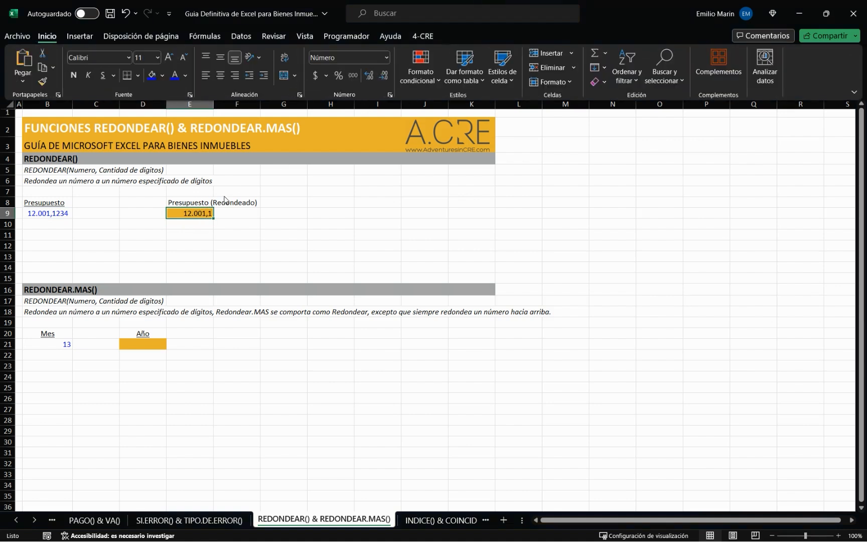
click(373, 76)
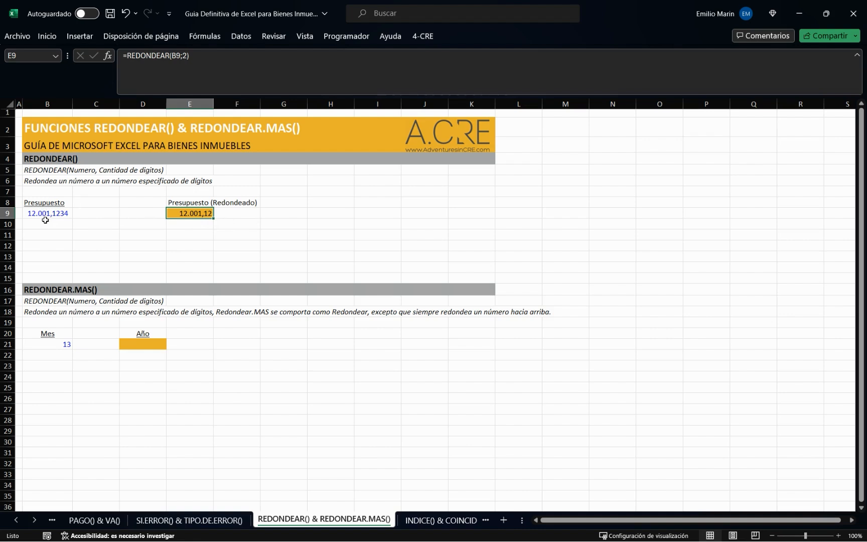
Set the number of decimals in the E9 REDONDEAR formula to -2 to round the budget to the nearest hundred.
click(185, 57)
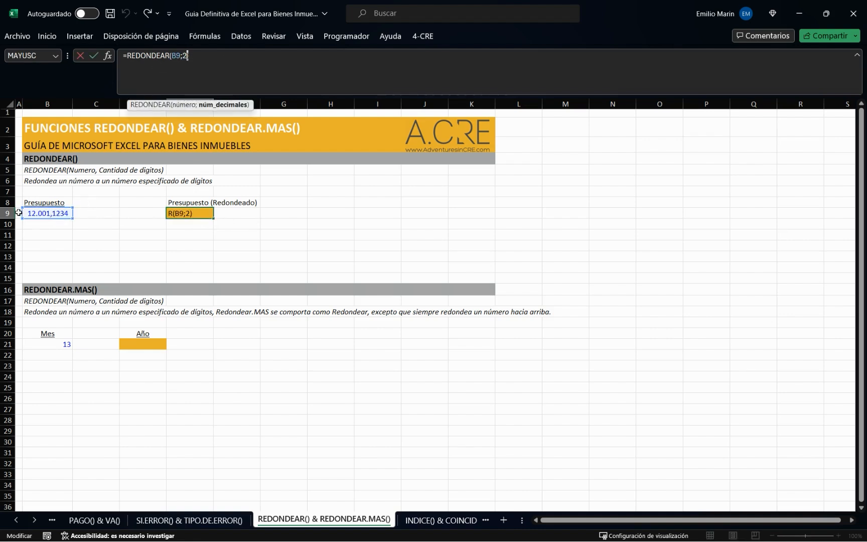
key(BackSpace)
text(-2)
key(Return)
key(Up)
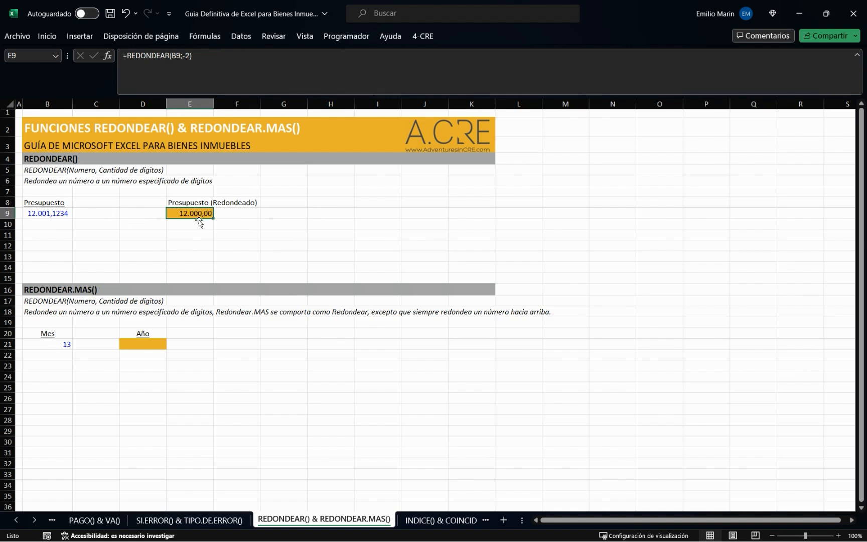
drag(318, 213, 579, 216)
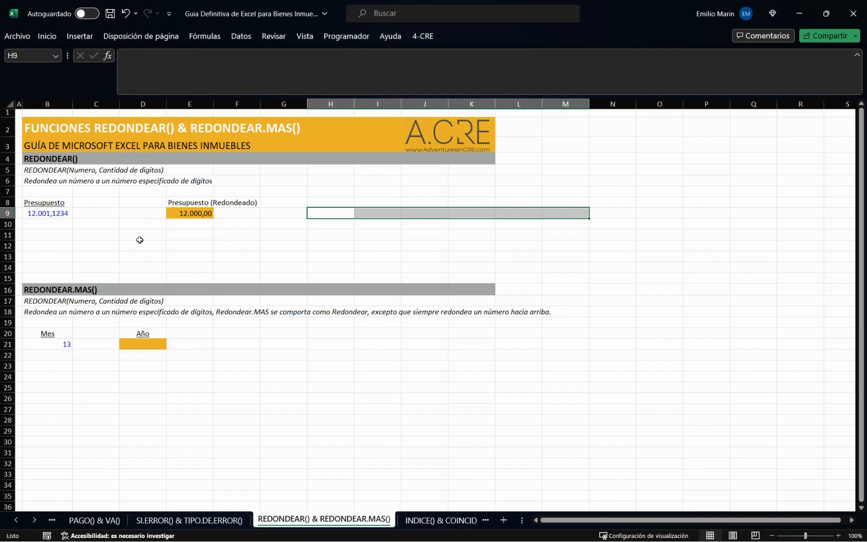
click(38, 224)
Enter =REDONDEAR.MAS(B9;0) in the Año cell D21 to try rounding the budget up to a whole number.
scroll(59, 237, down, 1)
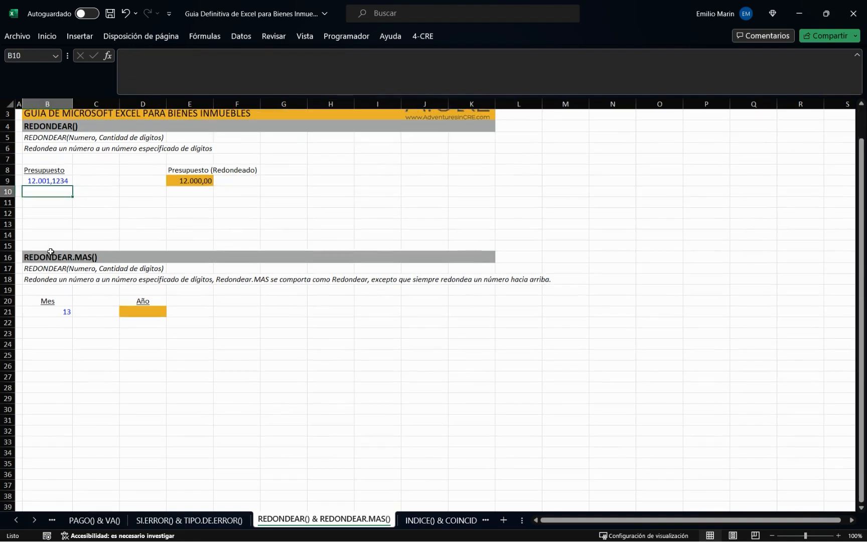
click(46, 258)
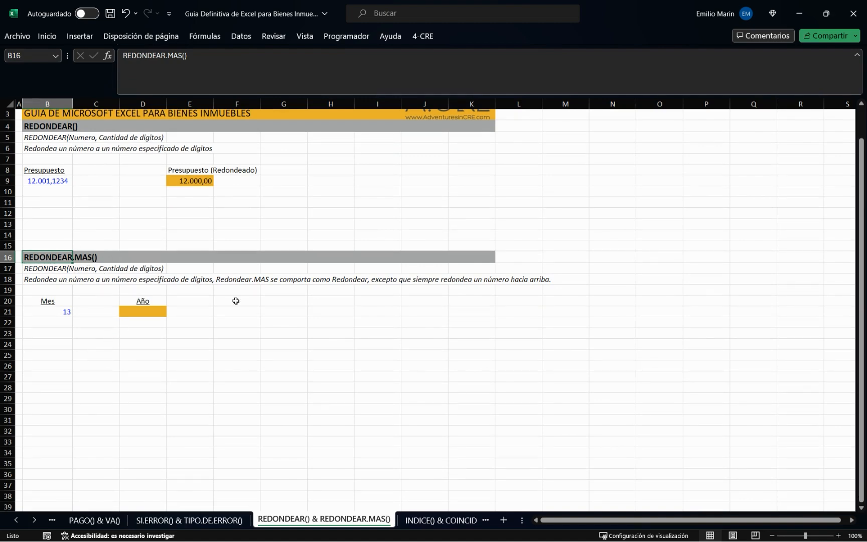
click(133, 312)
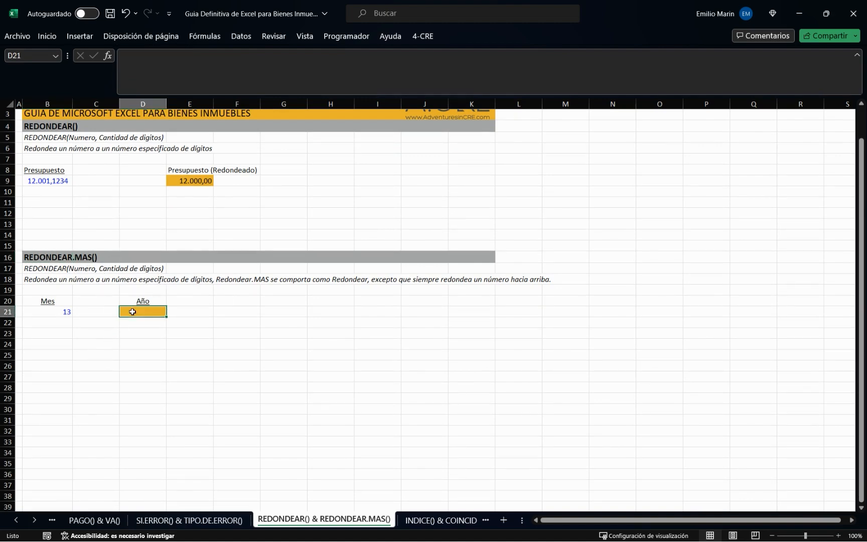
text(=redonde)
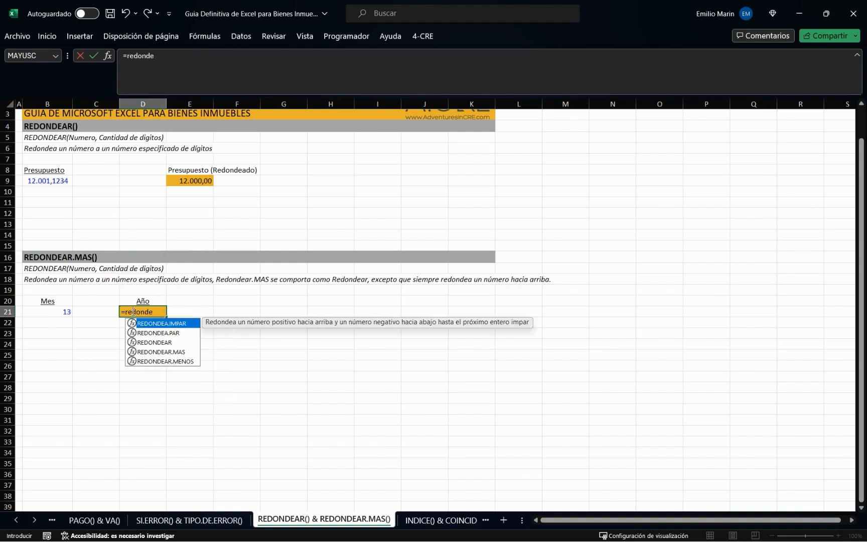
text(ar)
key(Down)
key(Tab)
key(Up)
key(Up)
key(Up)
key(Up)
key(Up)
key(Up)
key(Up)
key(Up)
key(Up)
key(Up)
key(Up)
key(Up)
key(Left)
key(Left)
text(;0)
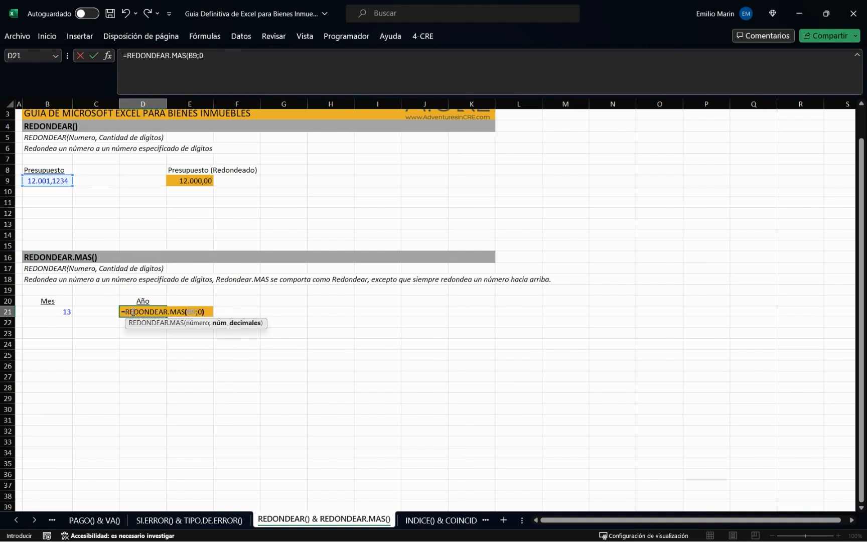
text())
key(Return)
click(132, 311)
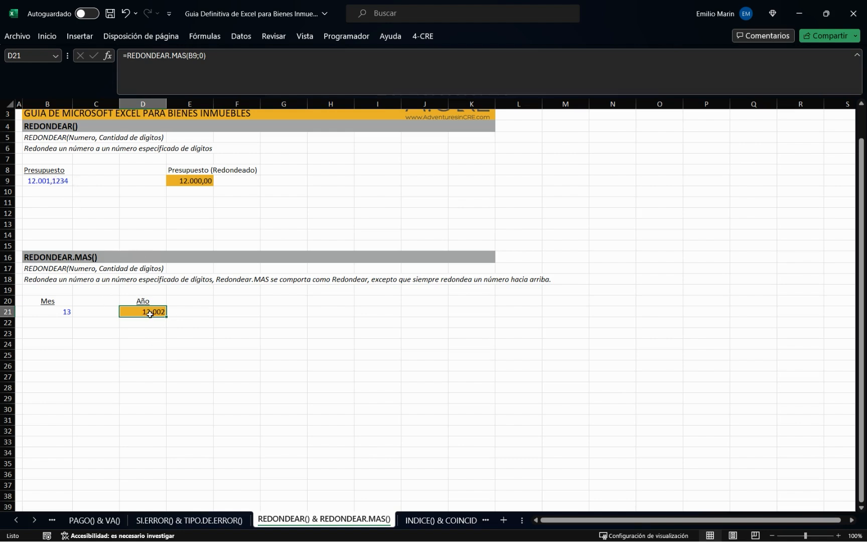
Change the number of decimals in the D21 REDONDEAR.MAS formula to 1.
click(203, 55)
key(Return)
key(Up)
Examine the first decimals of the stored budget value in B9.
click(39, 181)
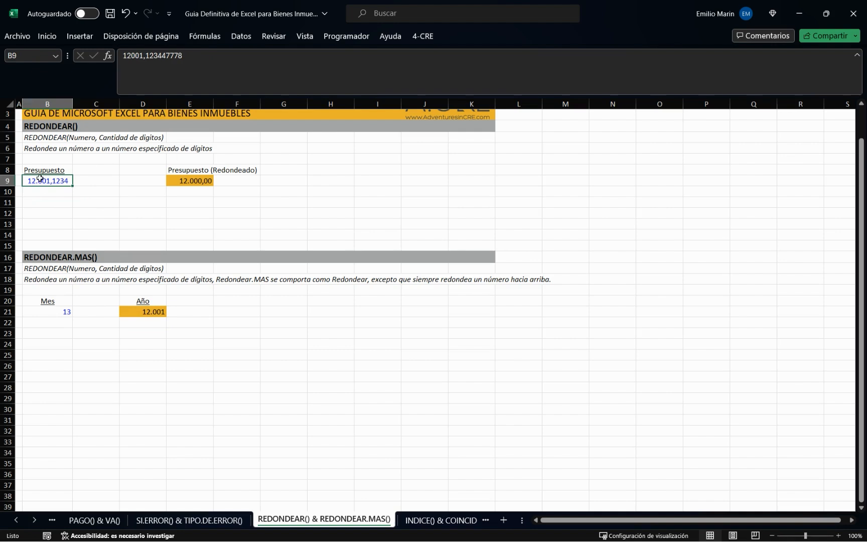
drag(143, 55, 152, 57)
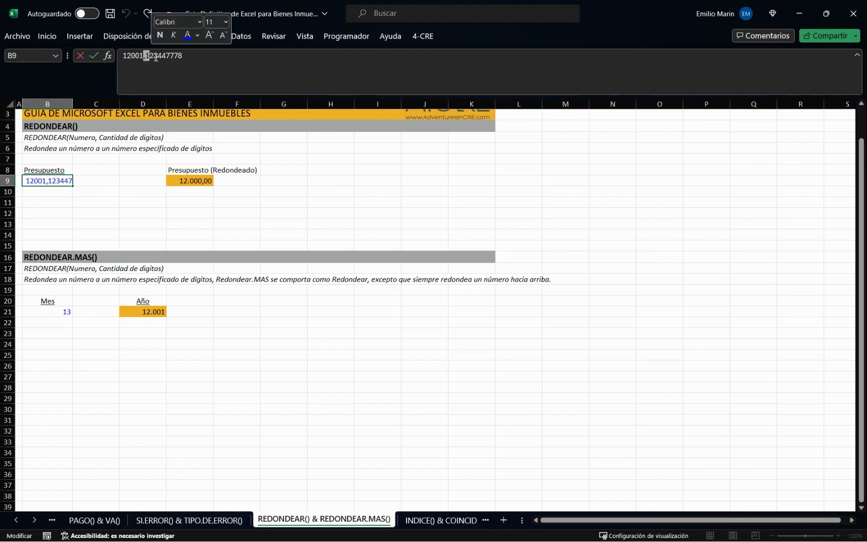
click(211, 334)
Clear the trial REDONDEAR.MAS formula from the Año cell D21.
click(158, 312)
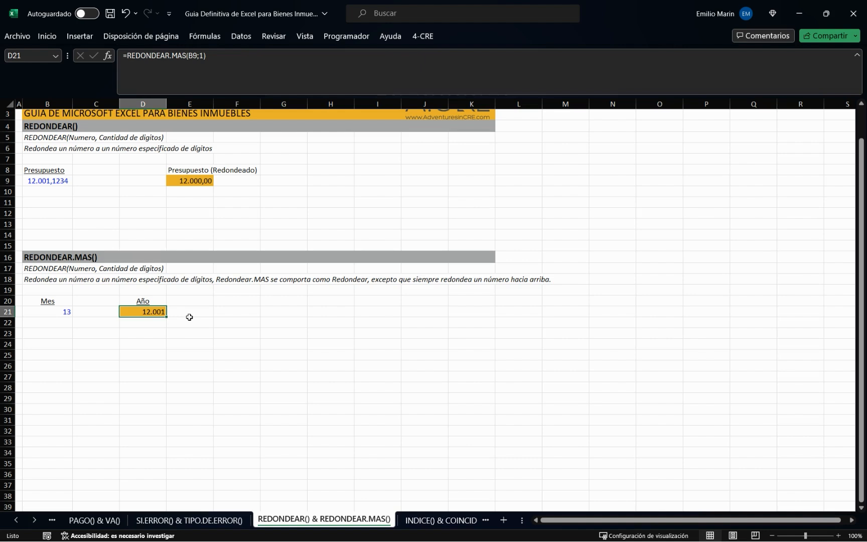
text(=)
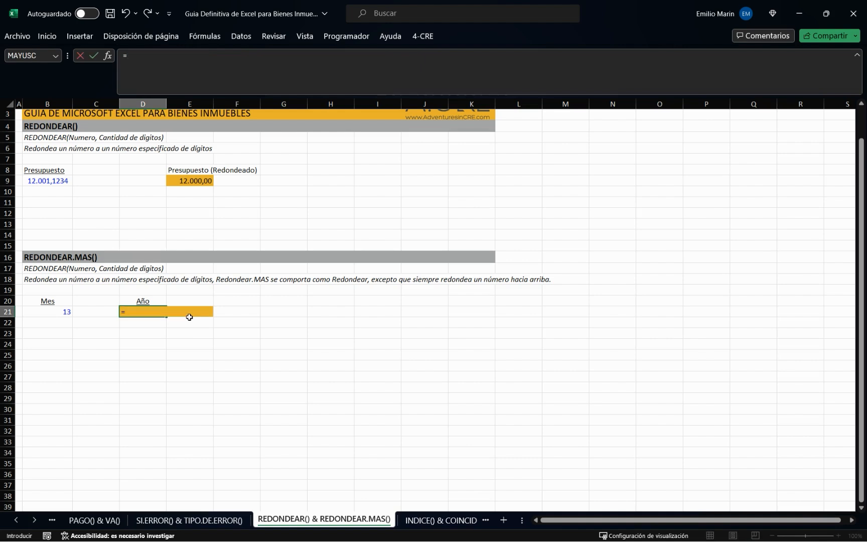
key(Escape)
Examine the Mes heading and its month value in B20:B21.
key(Left)
key(Left)
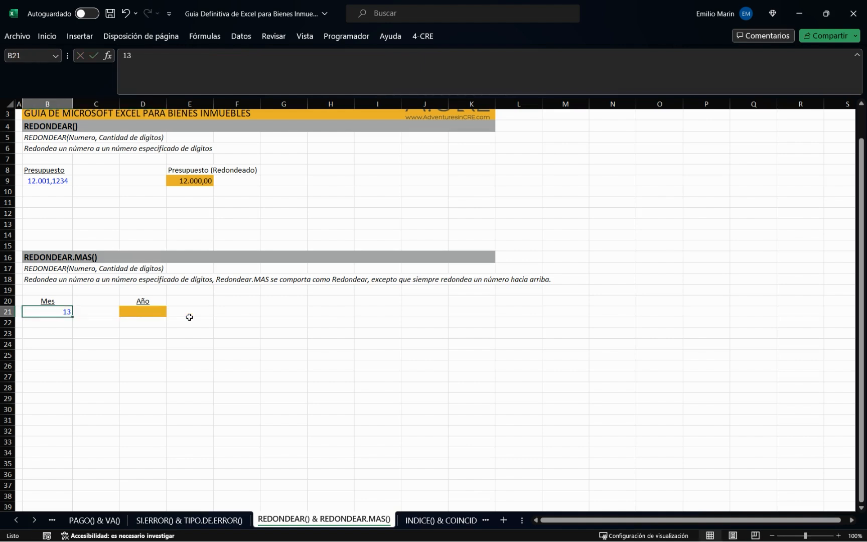
key(Up)
key(Down)
key(Down)
key(Up)
key(Up)
key(Down)
key(Up)
key(Down)
Enter =REDONDEAR.MAS(B21/12;0) in the Año cell D21 to convert the month number into its year.
key(Right)
key(Right)
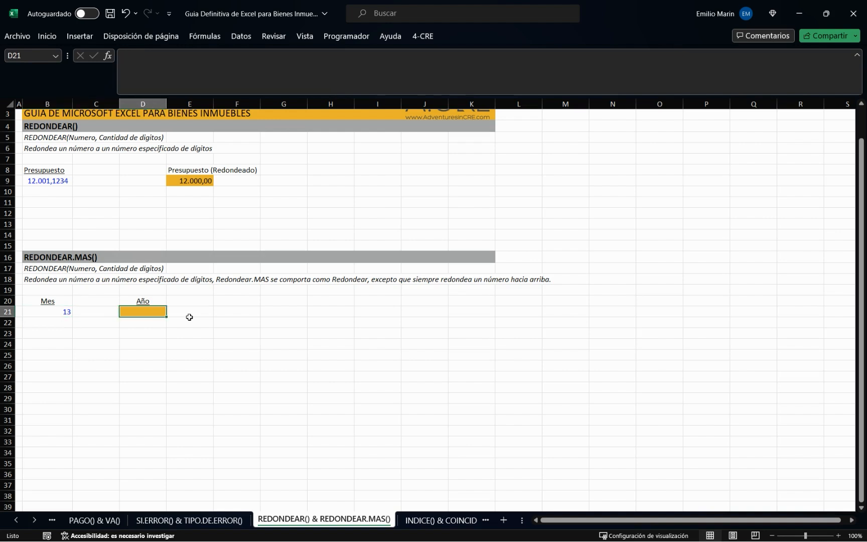
text(=)
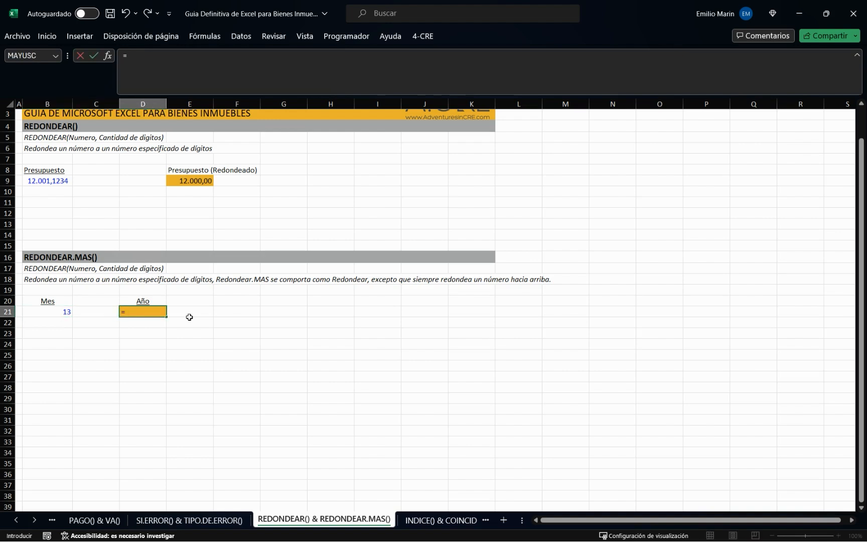
text(redond)
key(Down)
key(Down)
key(Down)
key(Down)
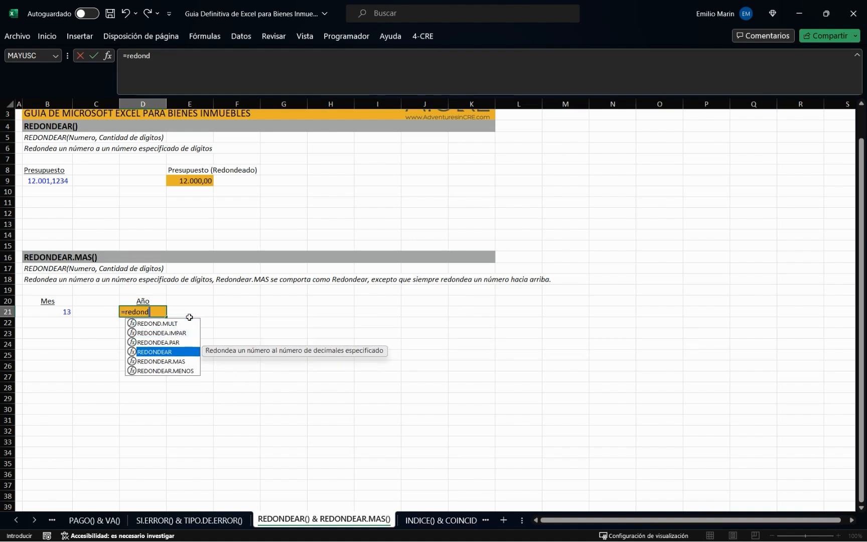
key(Tab)
key(Left)
key(Left)
key(Left)
key(Right)
text(/12))
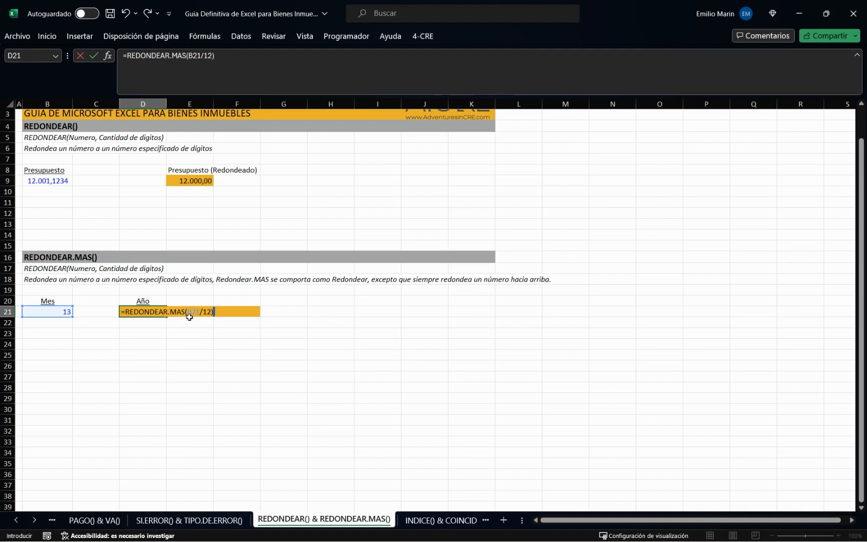
key(BackSpace)
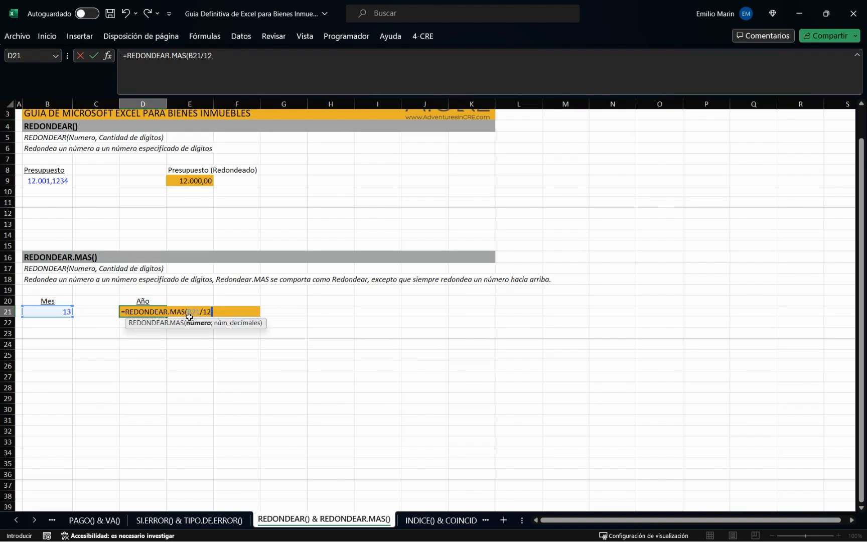
text(;0))
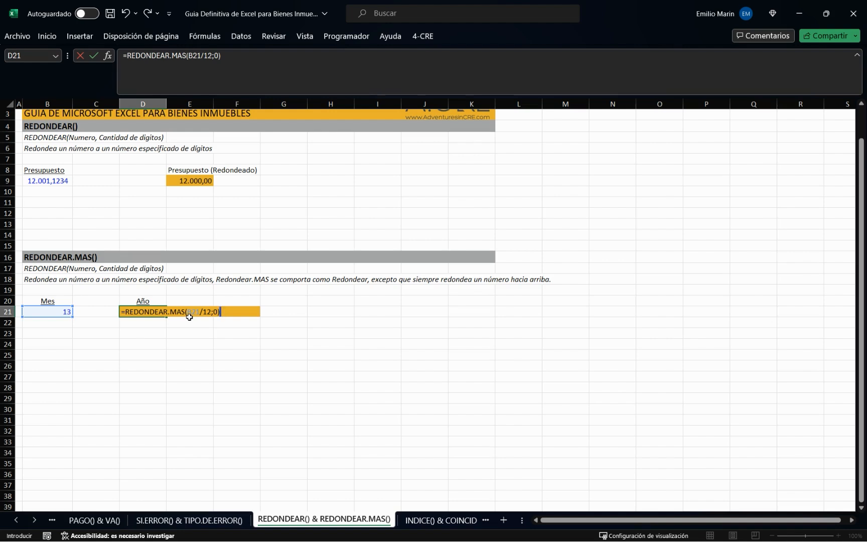
key(Return)
key(Up)
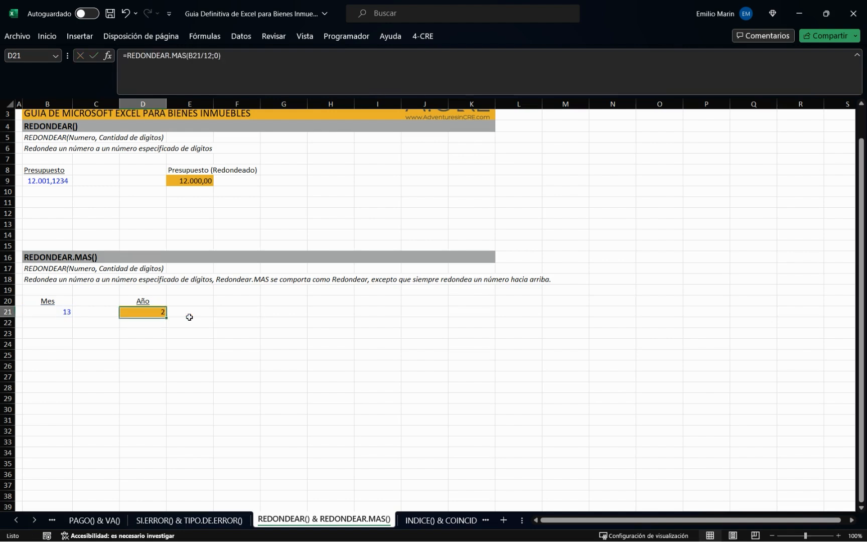
Test the year formula by setting the Mes cell B21 to 20, 25 and finally 40.
key(Left)
key(Left)
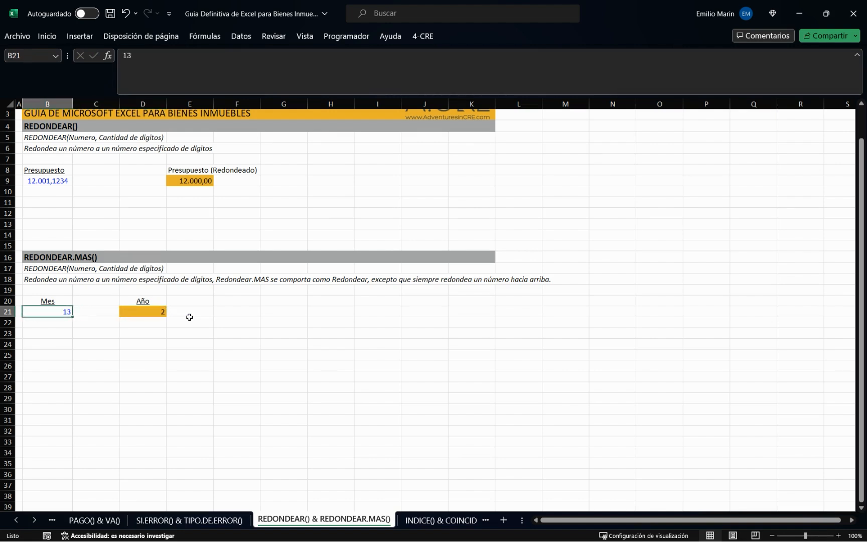
text(20)
key(Return)
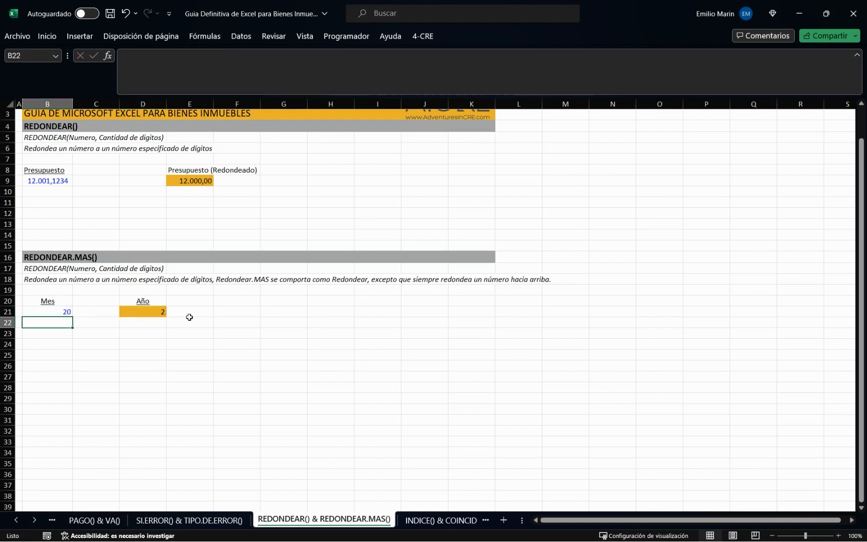
key(Up)
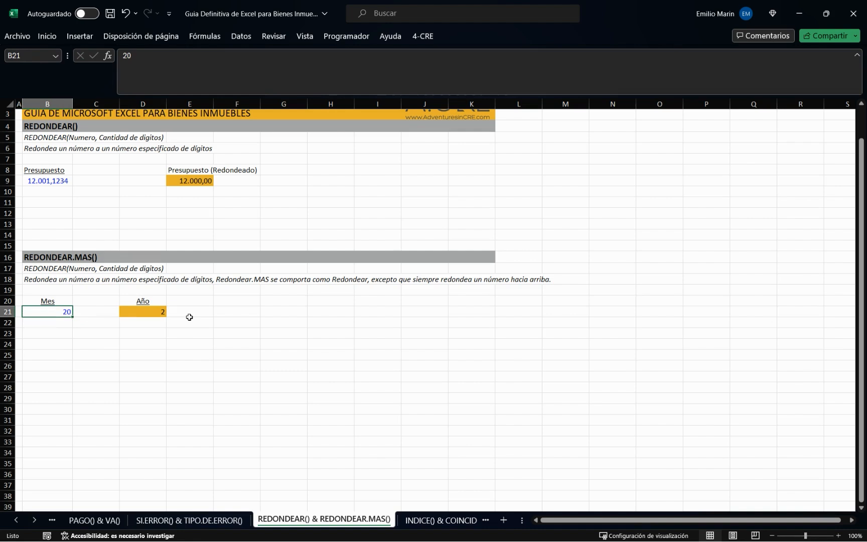
text(25)
key(Return)
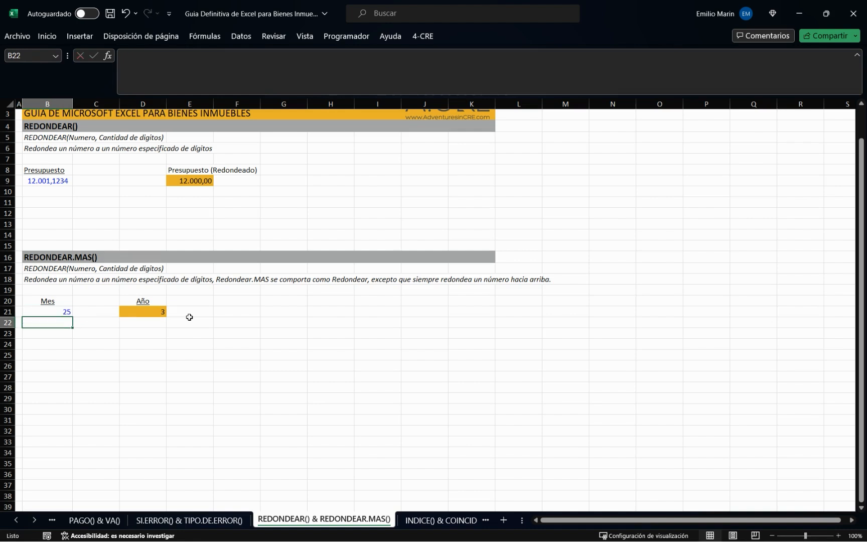
key(Up)
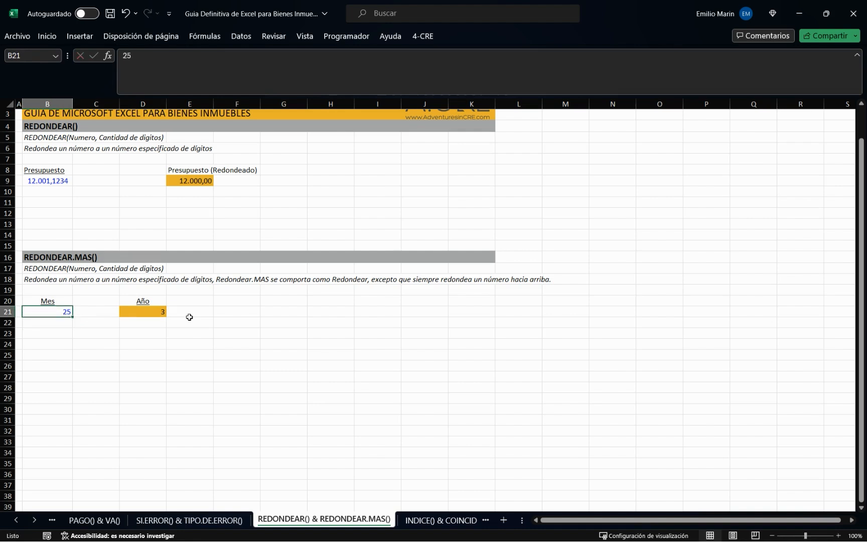
text(40)
key(Return)
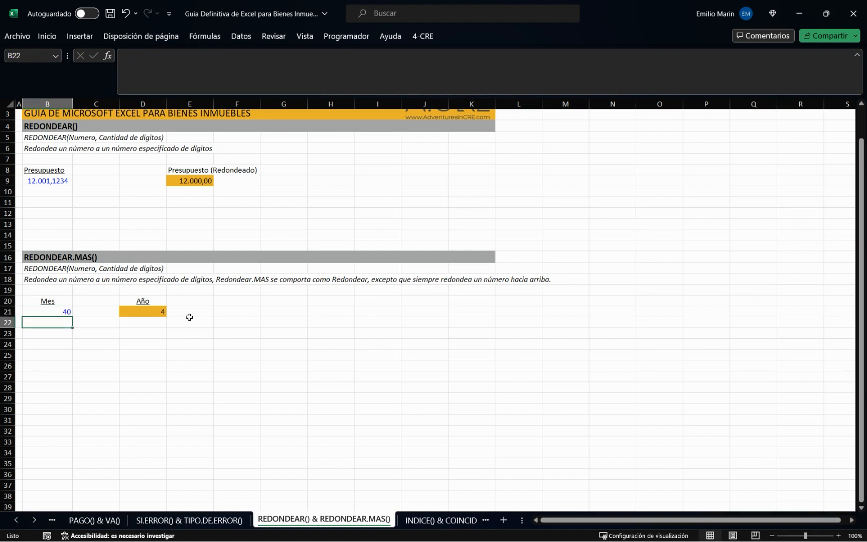
key(Up)
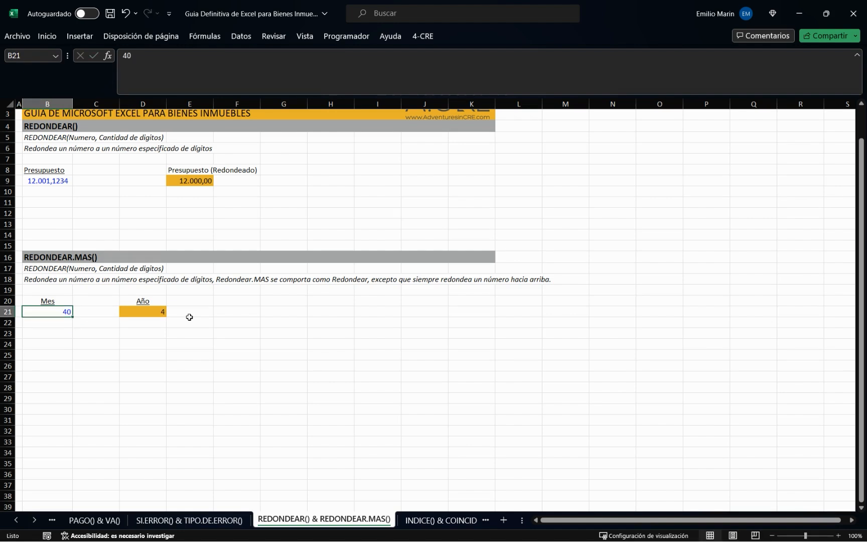
Leave the REDONDEAR examples and go to the INDICE() & COINCIDIR() sheet at its title.
scroll(189, 317, up, 1)
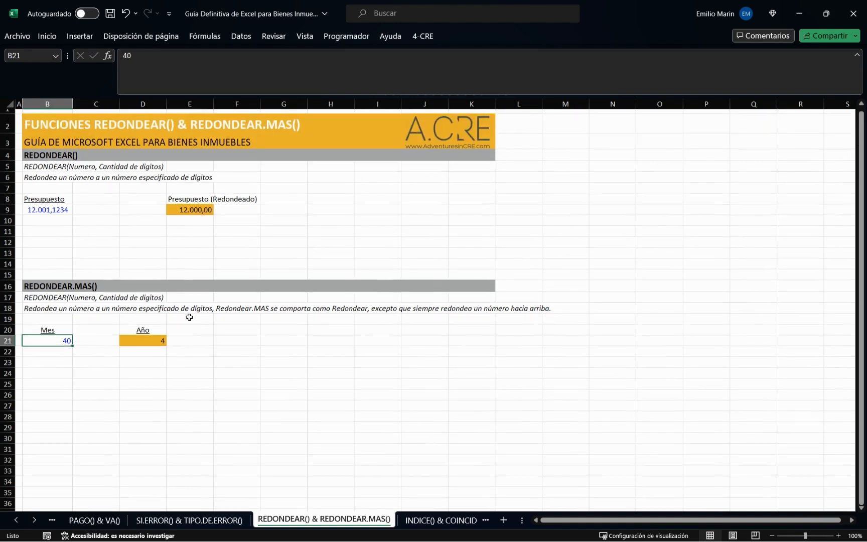
click(143, 246)
click(60, 129)
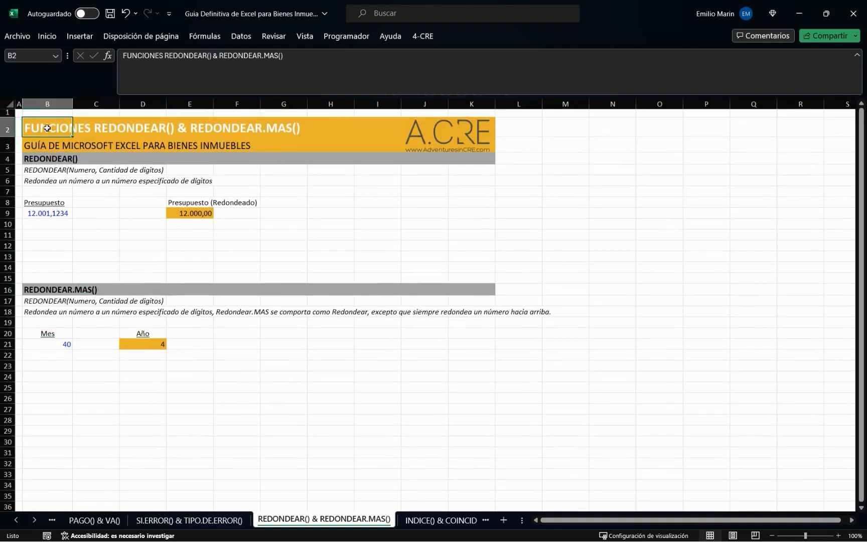
click(50, 244)
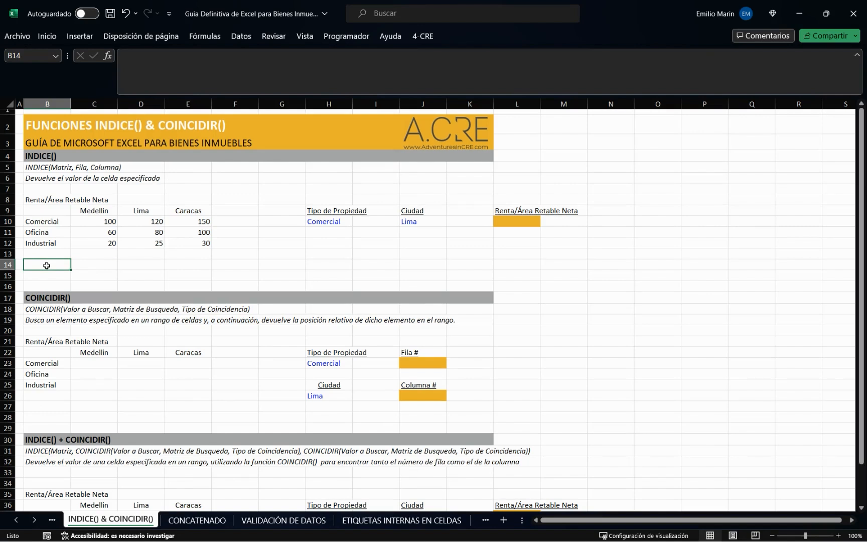
click(45, 126)
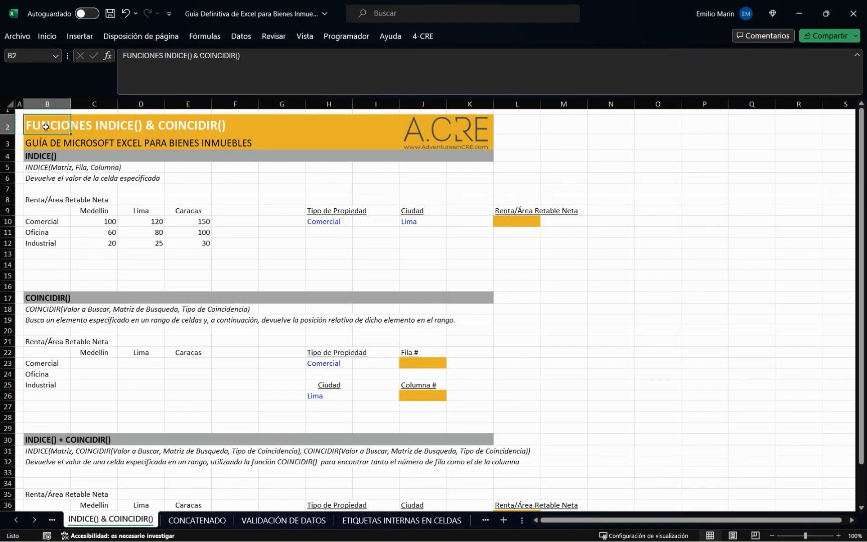
click(47, 265)
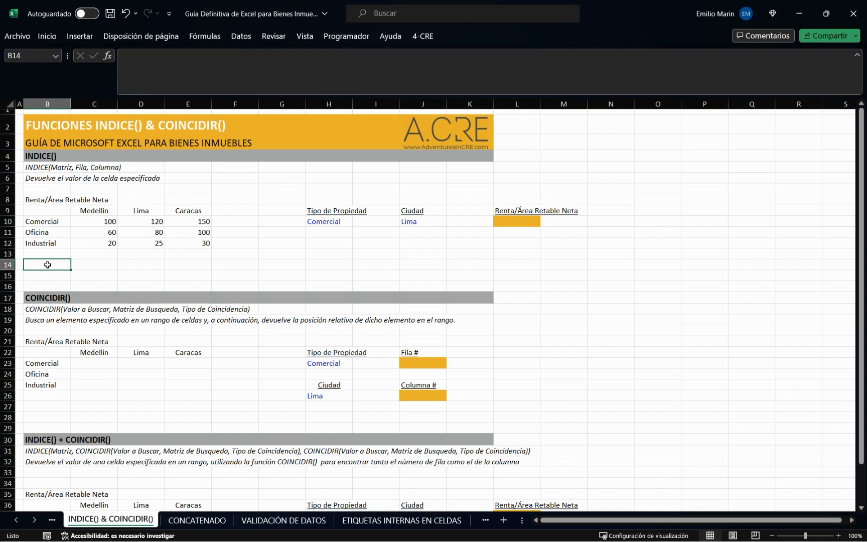
Examine the Renta/Área Retable Neta table in B8:E12, its rent values and its property type labels.
drag(75, 220, 207, 289)
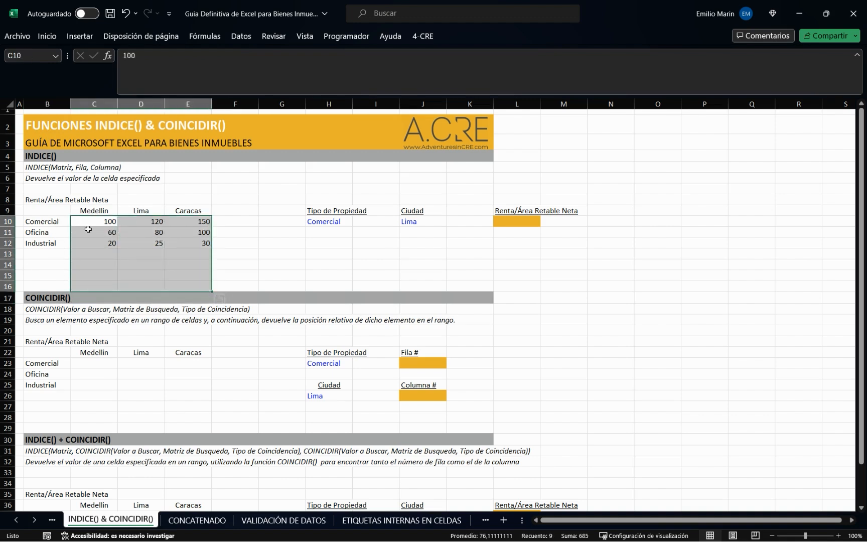
click(107, 265)
drag(87, 226, 207, 290)
click(241, 248)
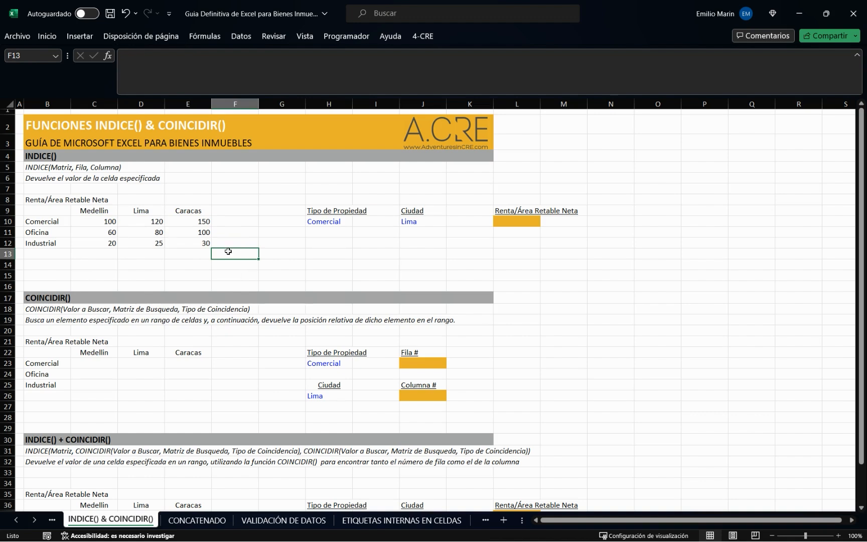
click(51, 201)
drag(48, 221, 48, 243)
click(290, 233)
click(289, 246)
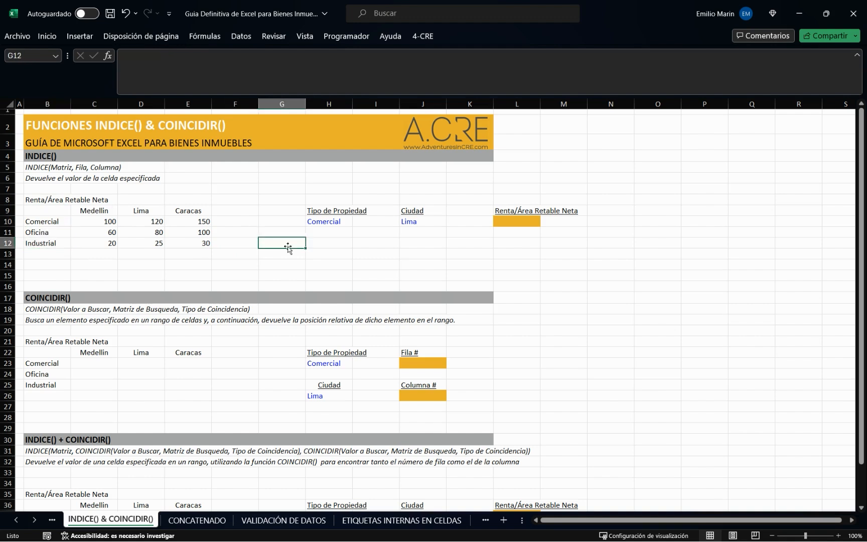
Review the BUSCAR family of functions suggested for cell G12 and discard the entry.
text(=)
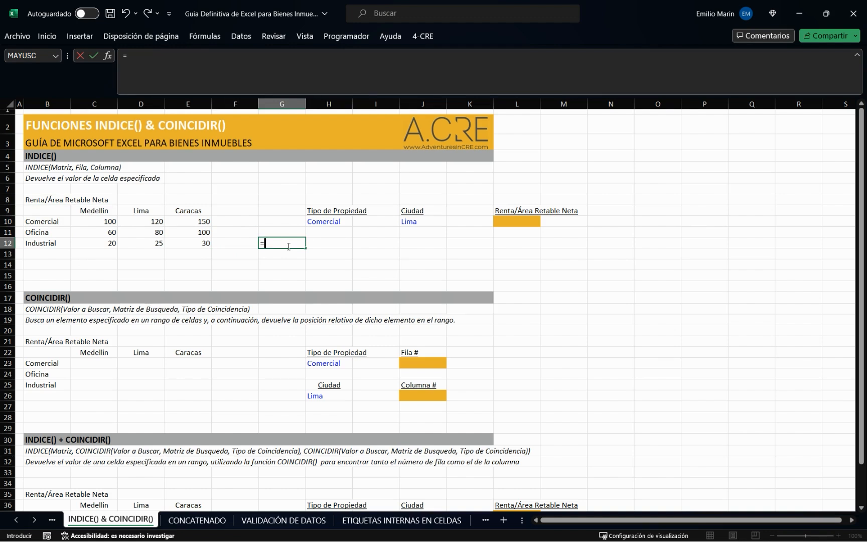
text(bus)
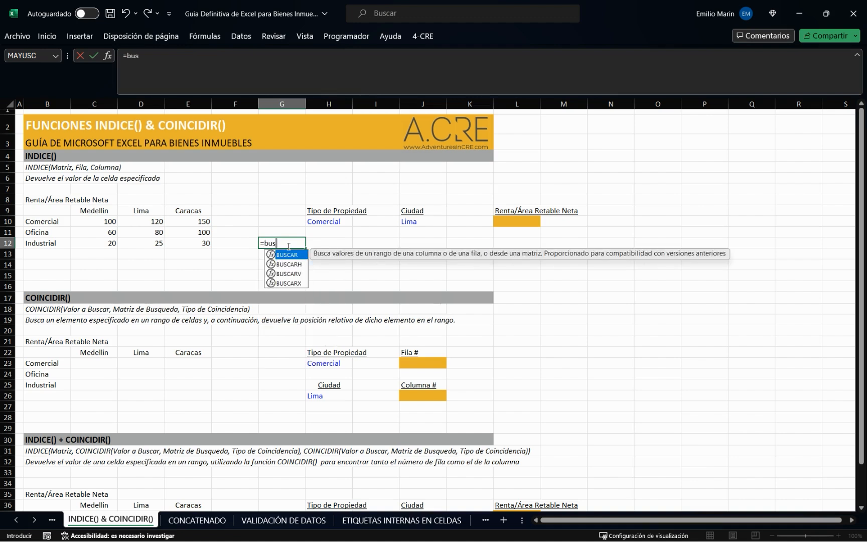
key(Down)
key(Down)
key(Down)
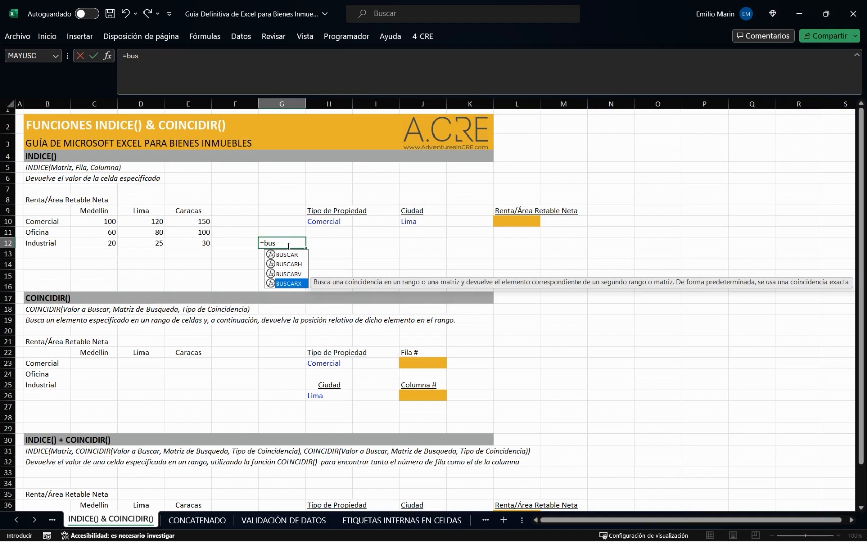
key(BackSpace)
key(BackSpace)
key(BackSpace)
key(BackSpace)
key(Return)
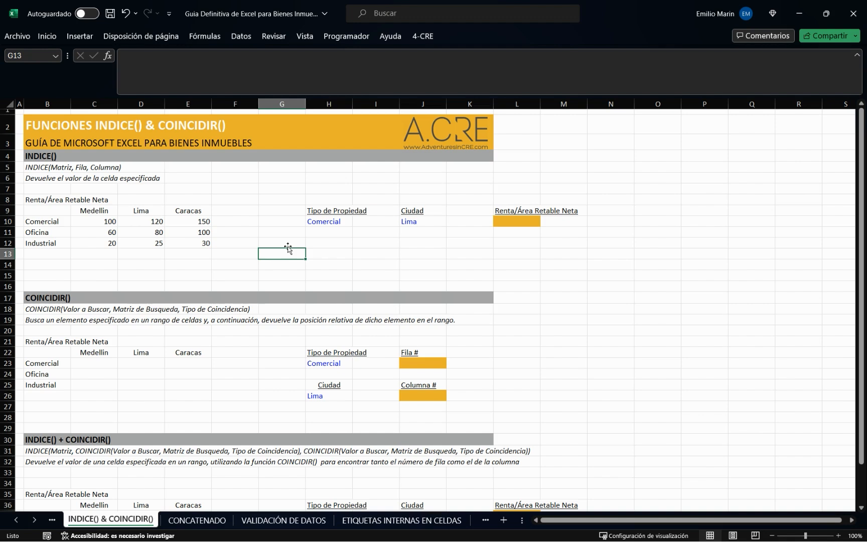
key(Left)
key(Left)
key(Left)
key(Left)
key(Left)
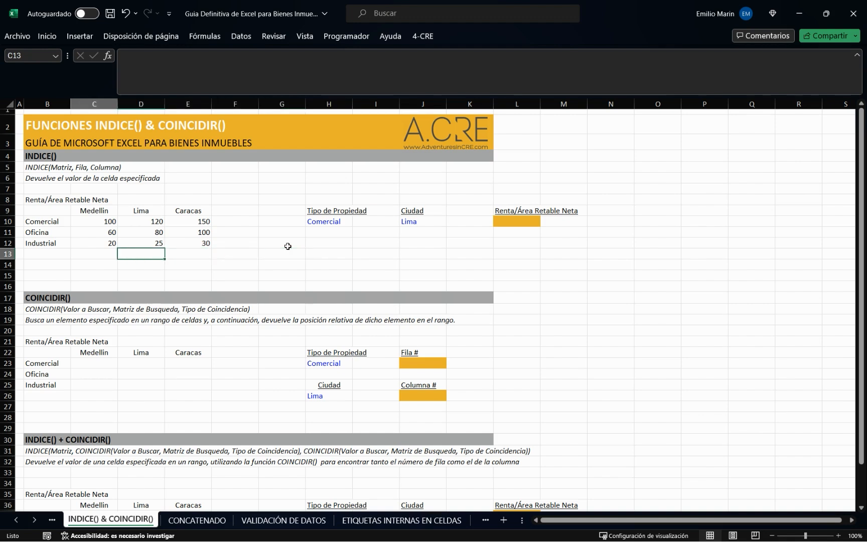
key(Down)
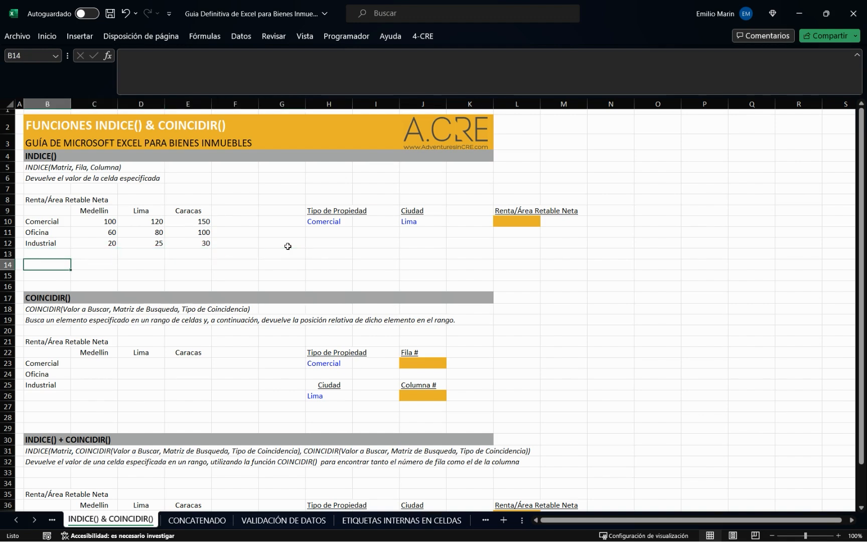
Examine the sheet's three example sections: INDICE(), COINCIDIR() and the combined INDICE() + COINCIDIR().
drag(48, 155, 50, 234)
click(57, 258)
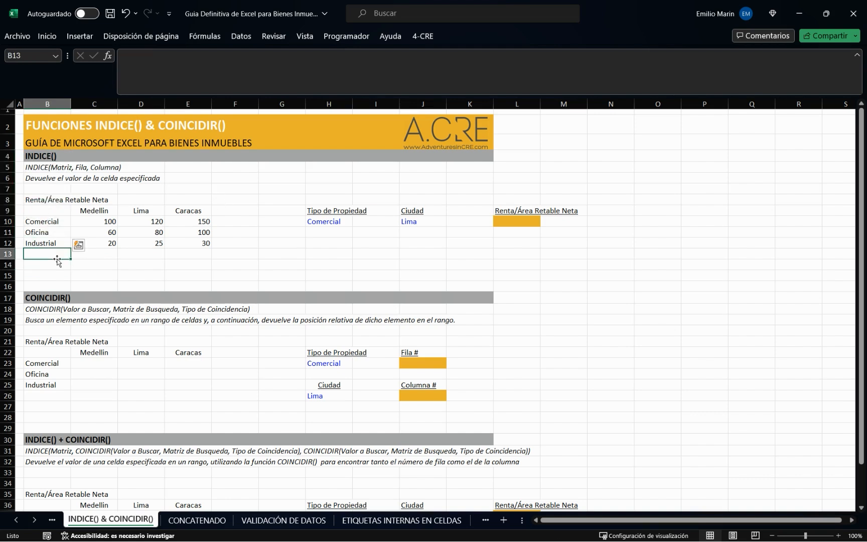
click(47, 298)
click(42, 157)
click(57, 299)
click(39, 439)
scroll(58, 418, down, 4)
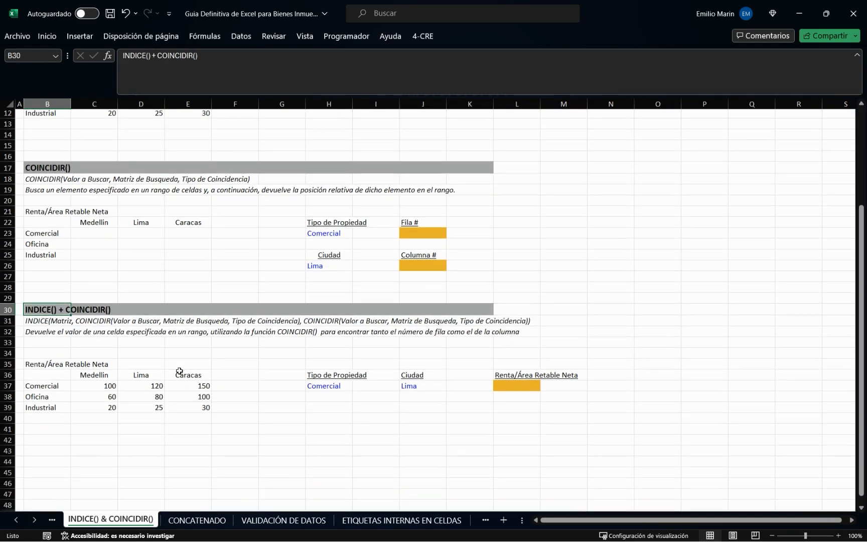
scroll(183, 354, up, 4)
scroll(188, 345, down, 8)
scroll(191, 336, up, 8)
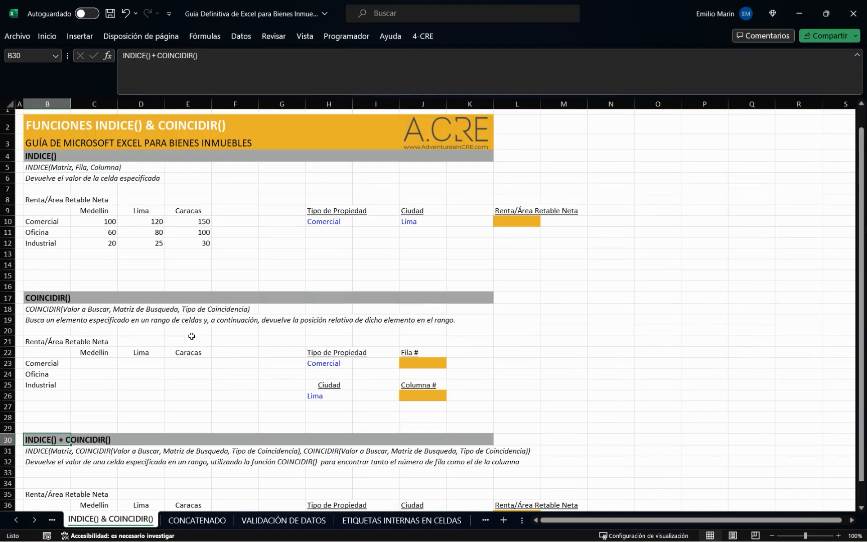
click(98, 196)
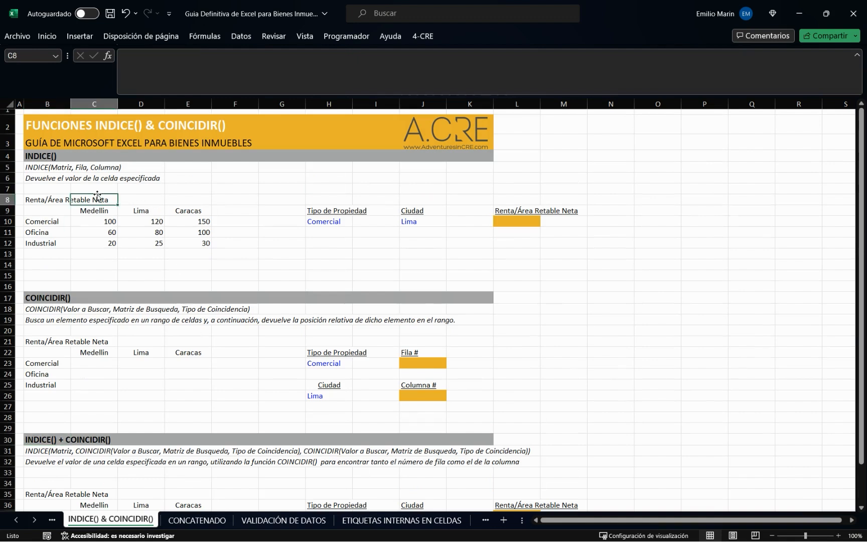
Enter =INDICE(C10:E12;1;2) in the Renta/Área Retable Neta cell L10 to return the Comercial rent for Lima.
click(510, 219)
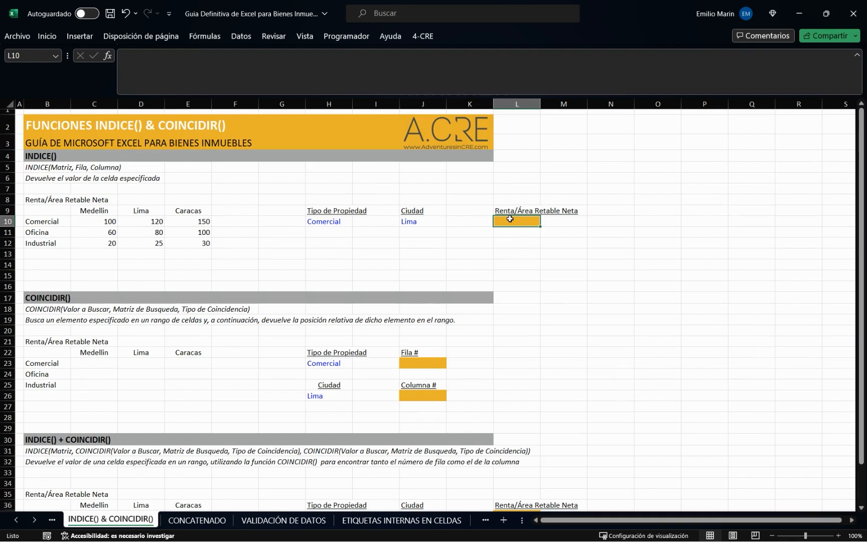
text(=indi)
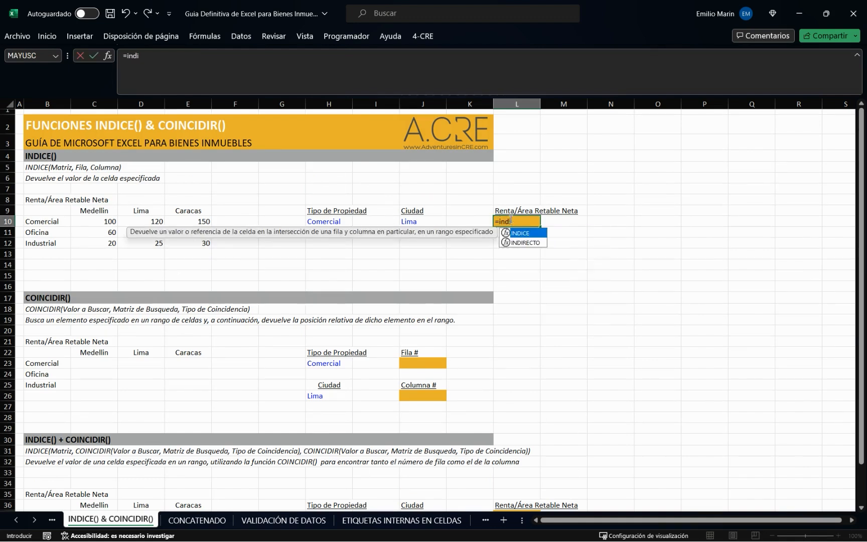
key(Tab)
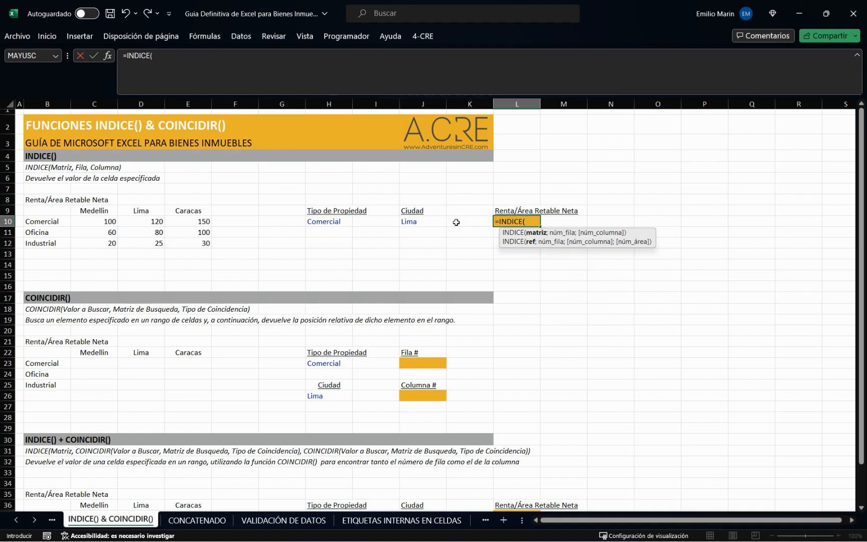
drag(108, 222, 186, 246)
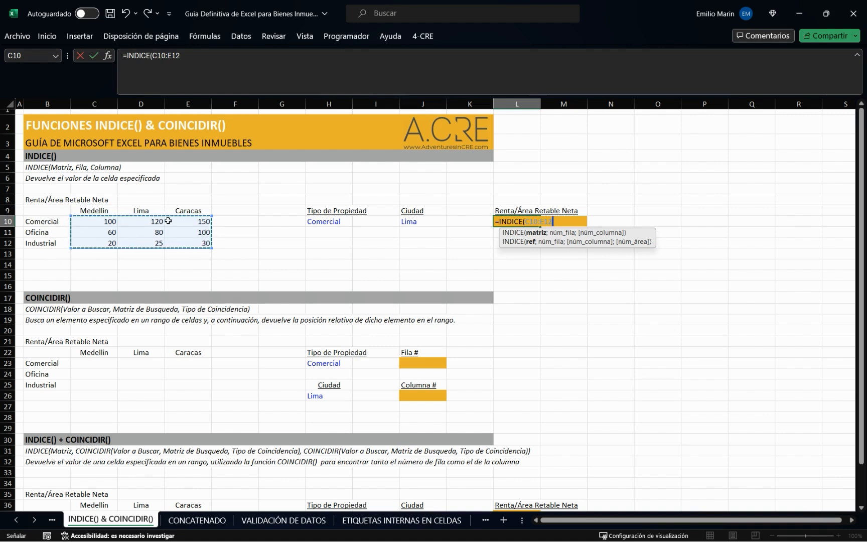
text(1;)
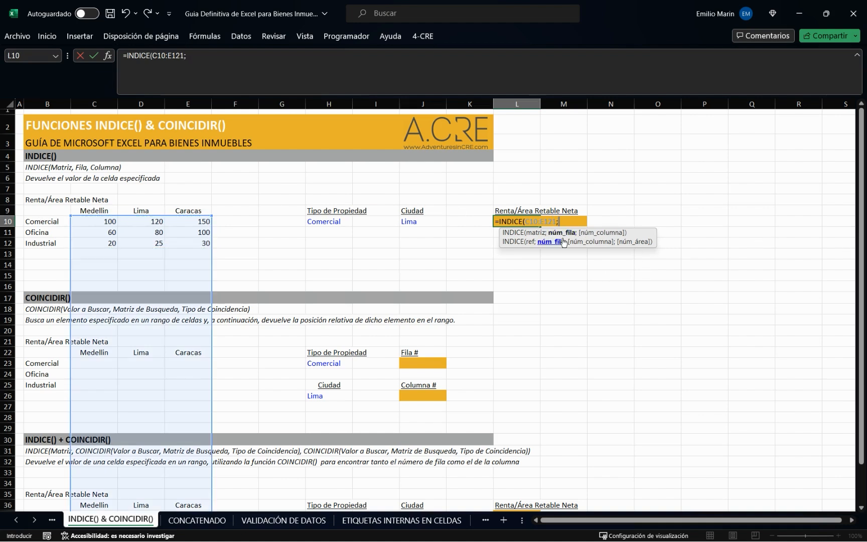
text(1;)
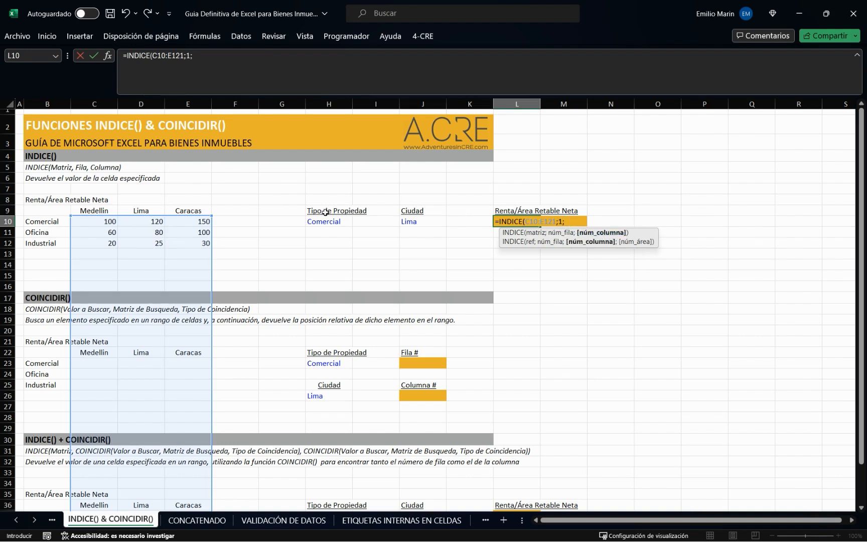
key(BackSpace)
key(BackSpace)
key(BackSpace)
key(BackSpace)
text(;1;)
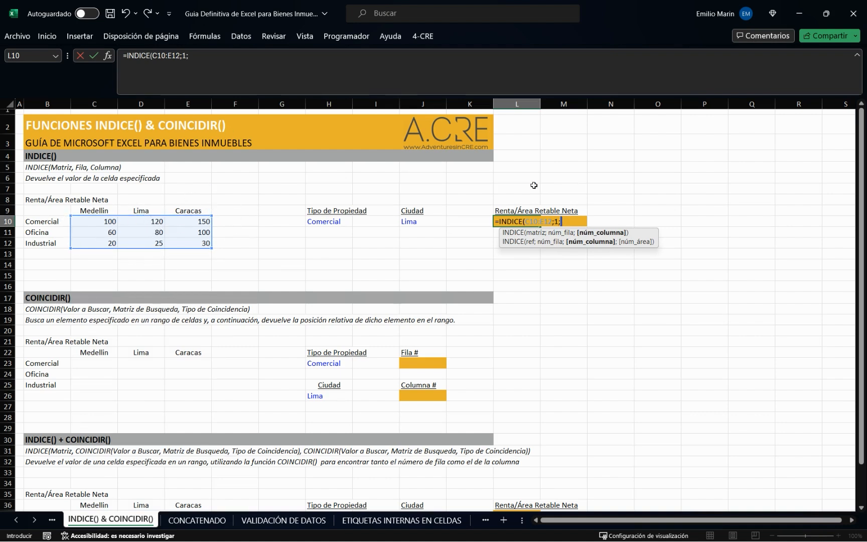
text())
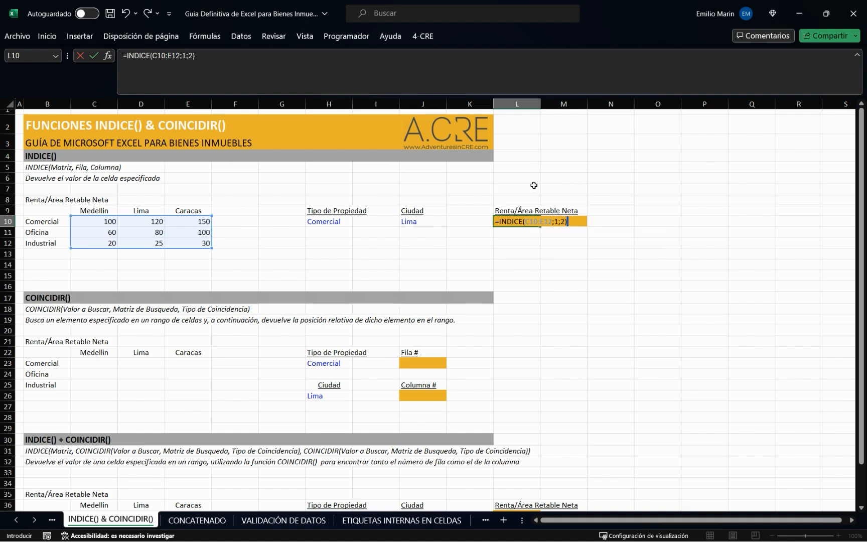
key(Return)
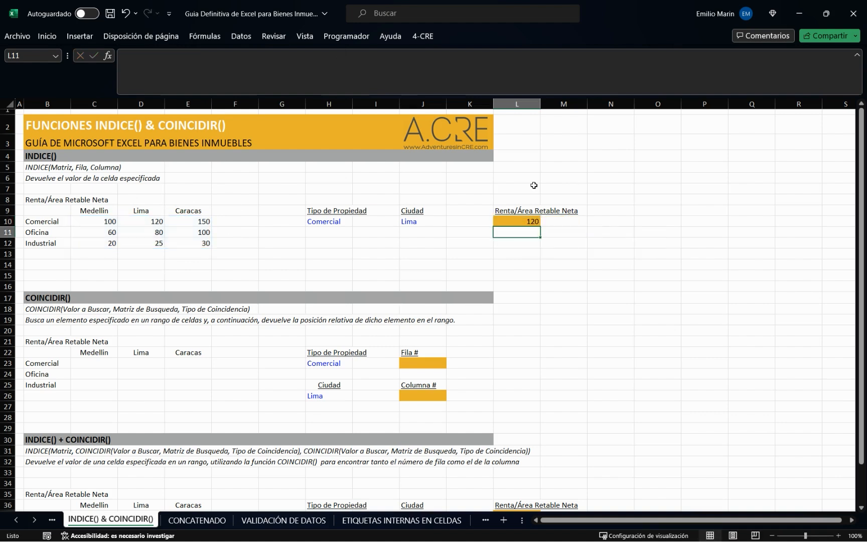
Compare the INDICE result in L10 with the Comercial rent for Lima in the table and the INDICE() section heading.
key(Up)
key(Up)
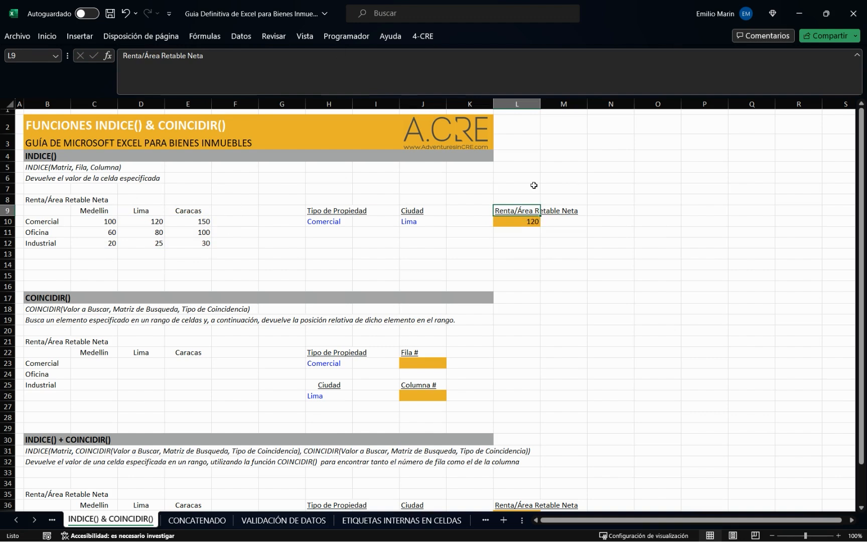
key(Down)
click(150, 221)
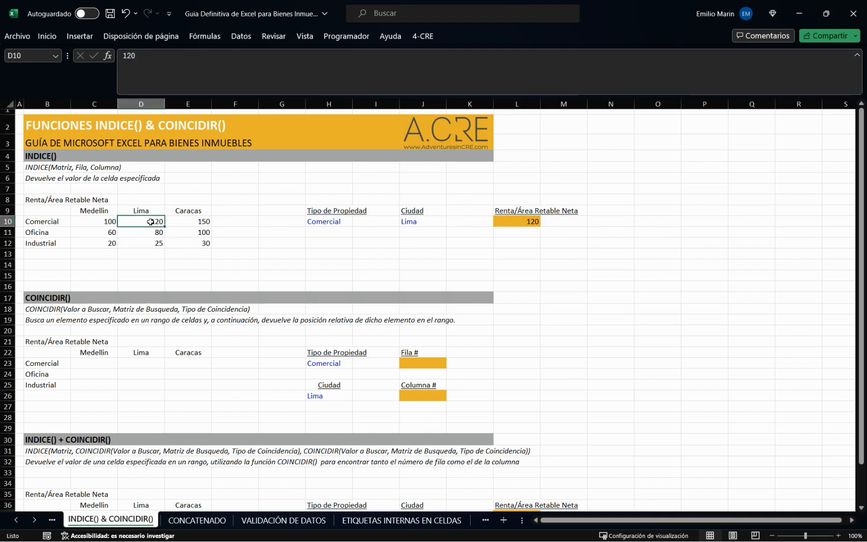
click(522, 221)
click(37, 156)
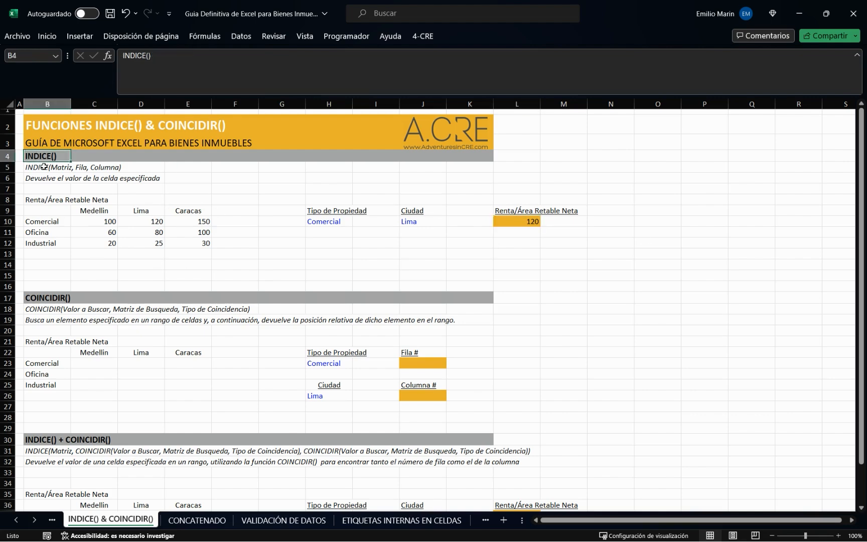
scroll(62, 227, down, 2)
scroll(100, 226, up, 2)
click(515, 219)
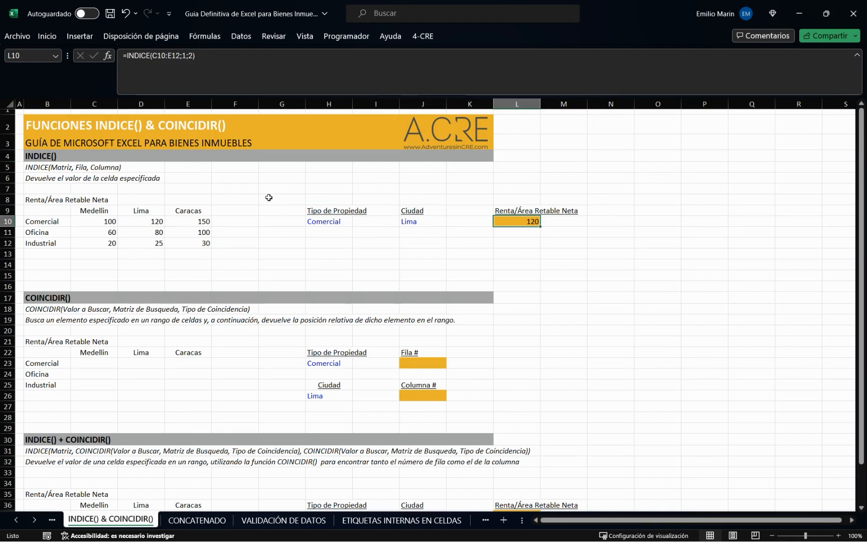
Examine the COINCIDIR() section and its Fila # cell, plus the INDICE formula and its Tipo de Propiedad and Ciudad cells.
scroll(251, 202, down, 1)
drag(45, 265, 43, 354)
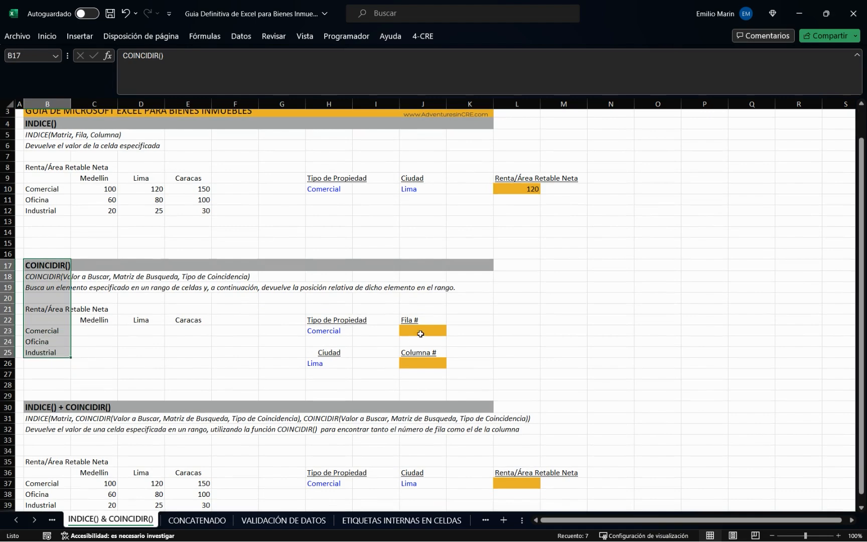
click(419, 331)
scroll(435, 230, up, 1)
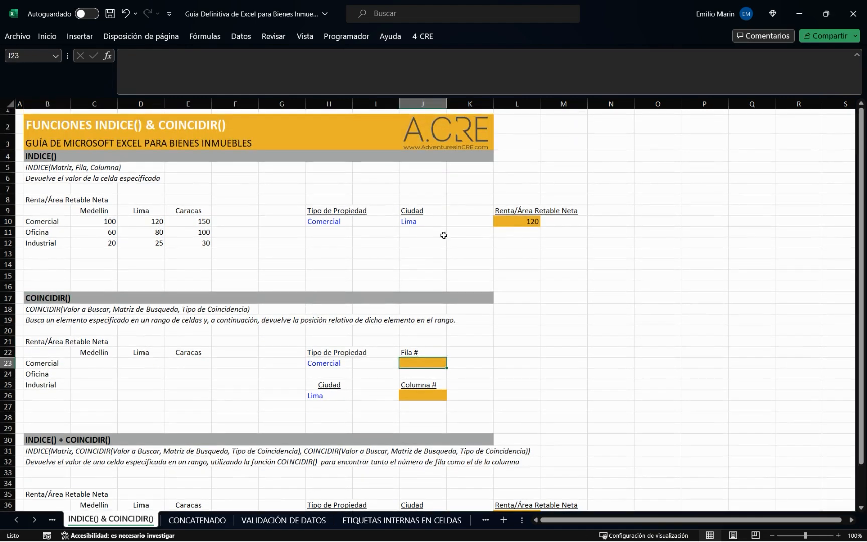
click(527, 220)
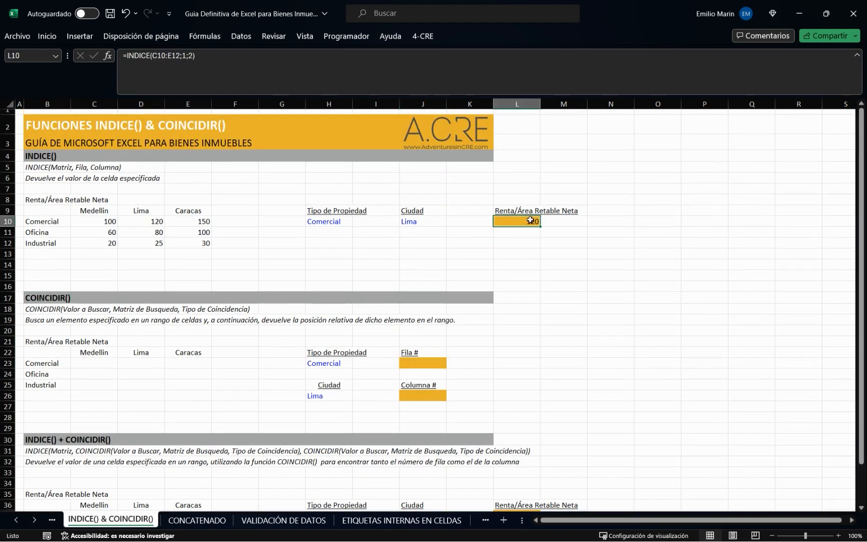
click(329, 224)
click(402, 220)
click(319, 223)
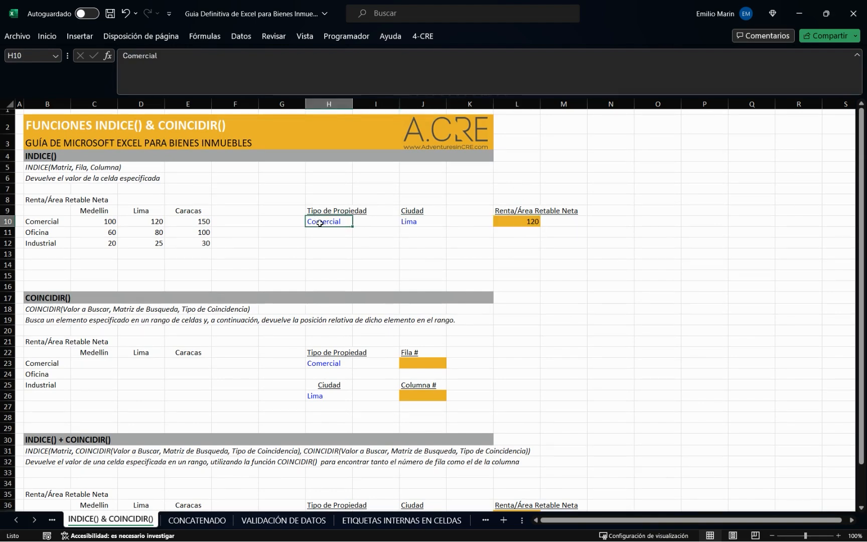
Review the Ciudad and result cells of the INDICE() example and read the COINCIDIR() section's heading and description.
click(420, 222)
click(536, 222)
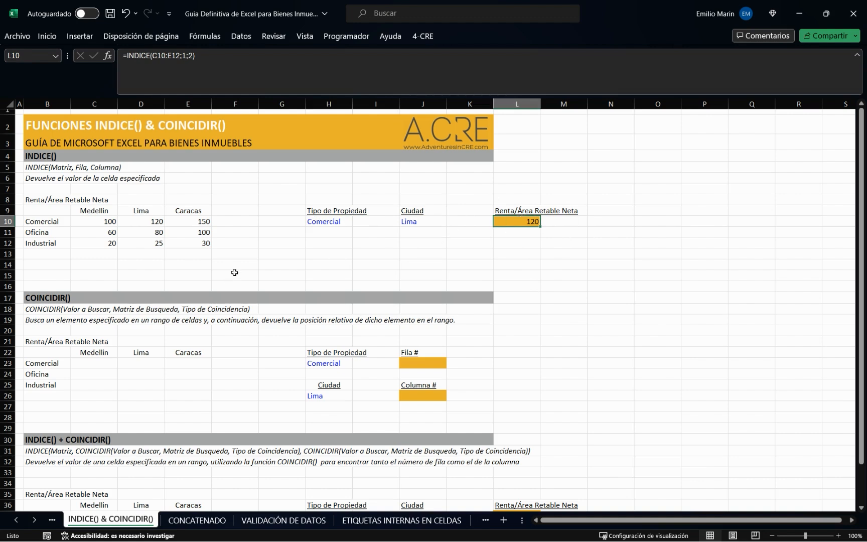
click(51, 297)
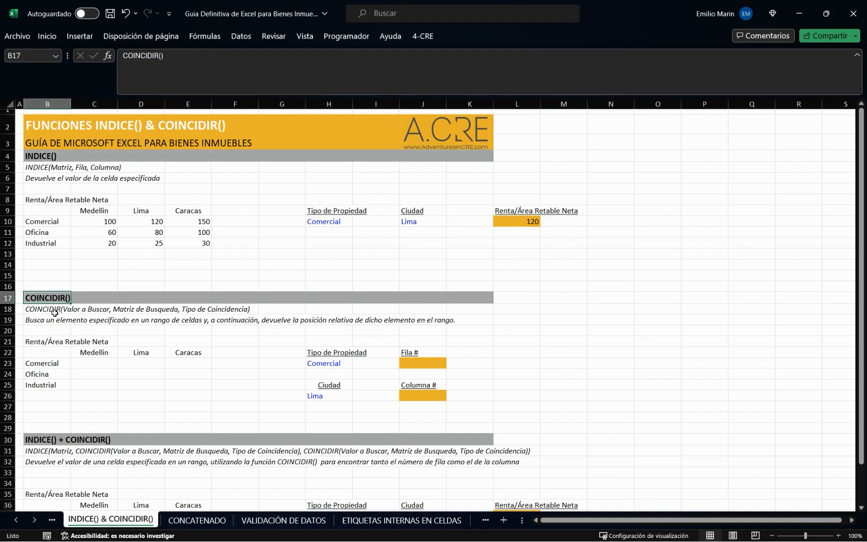
click(42, 322)
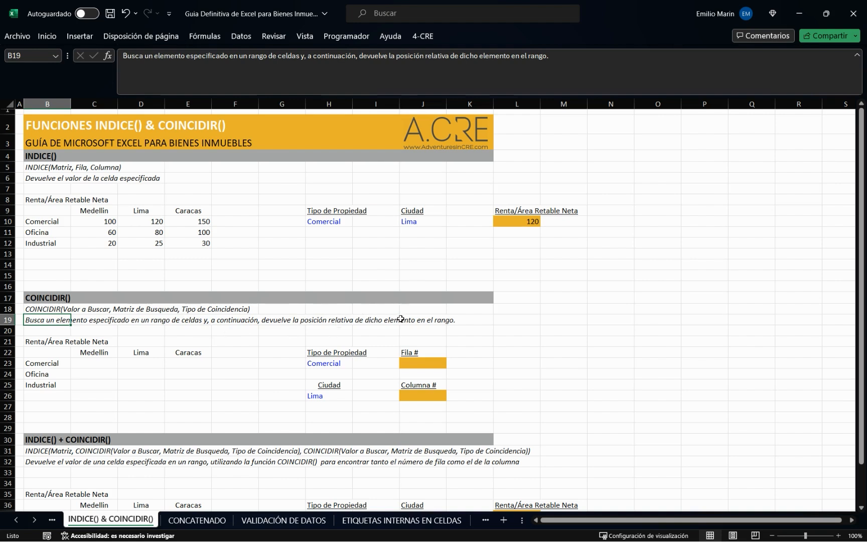
Examine the city headers in C22:E22 and the property types in B23:B25 as one-dimensional search ranges for COINCIDIR.
click(93, 353)
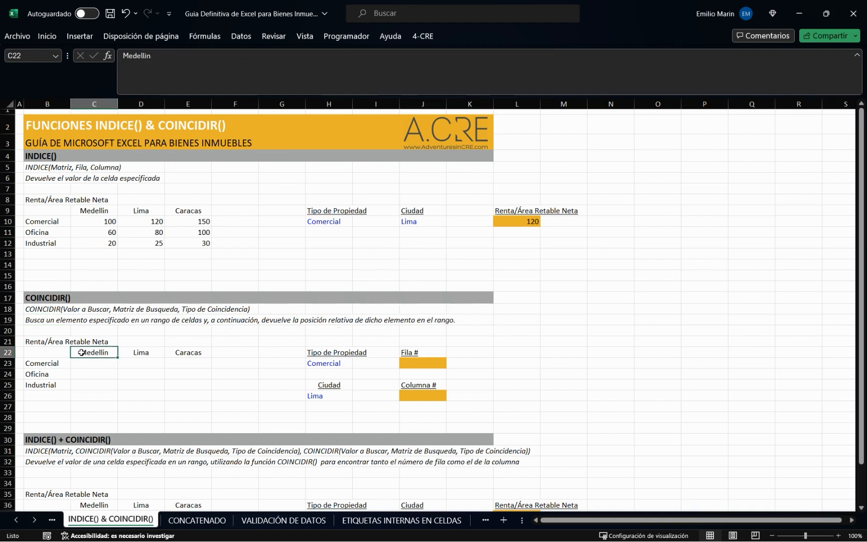
drag(94, 351, 196, 352)
drag(54, 366, 53, 386)
drag(84, 352, 181, 348)
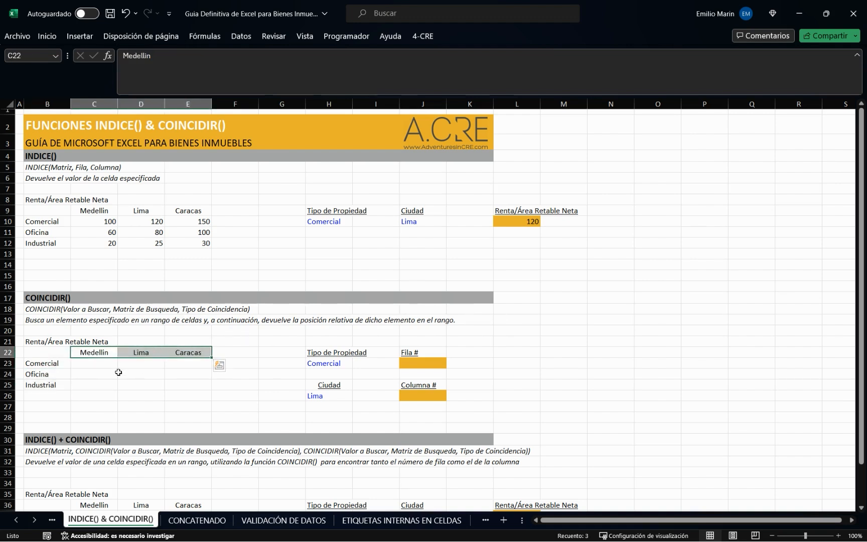
click(95, 373)
drag(58, 365, 58, 386)
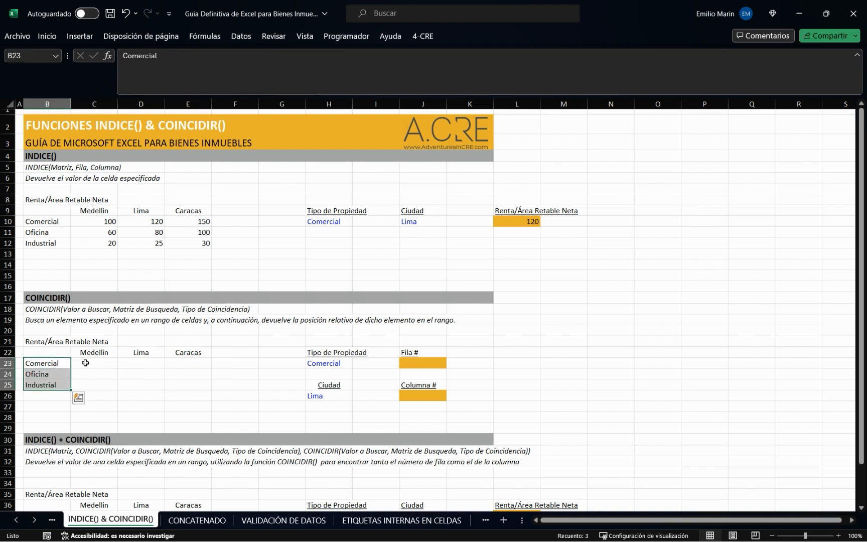
click(92, 352)
drag(91, 350, 185, 353)
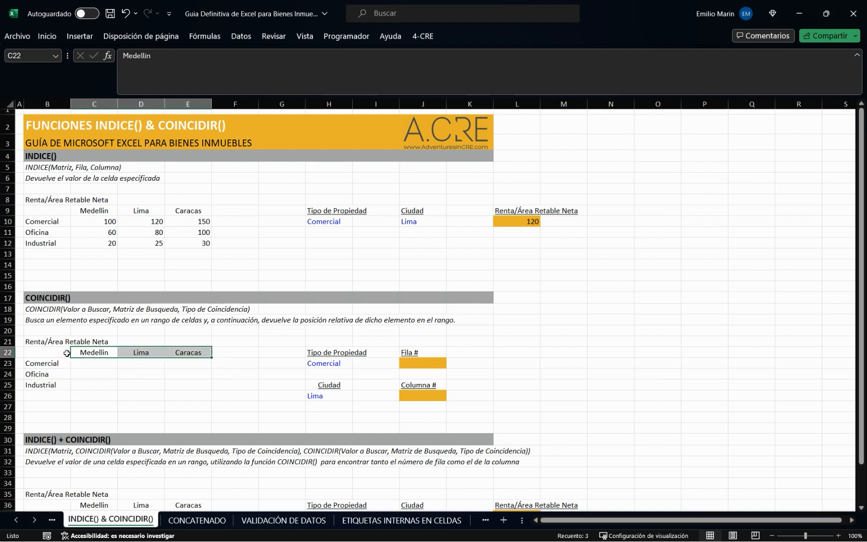
Check the positions of Medellín, Lima and Caracas within C22:E22 and of Oficina within the property types B23:B25.
click(142, 352)
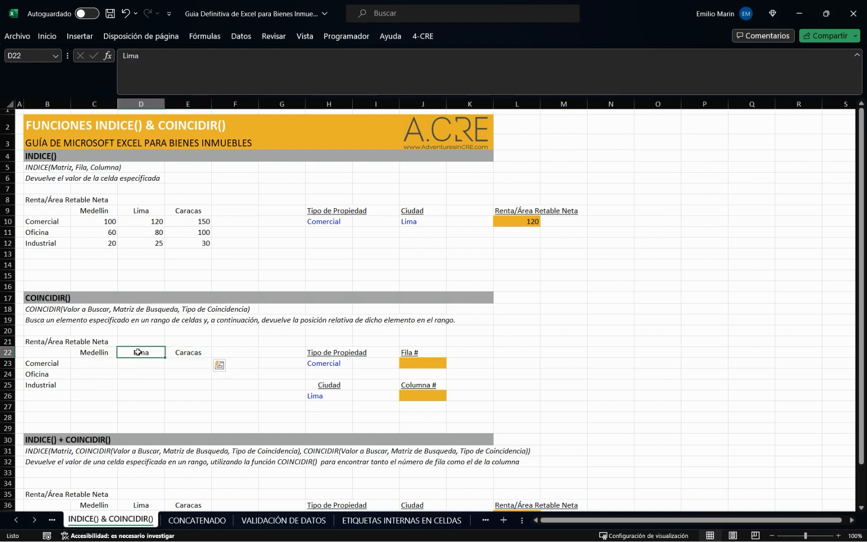
click(101, 353)
click(150, 353)
click(189, 353)
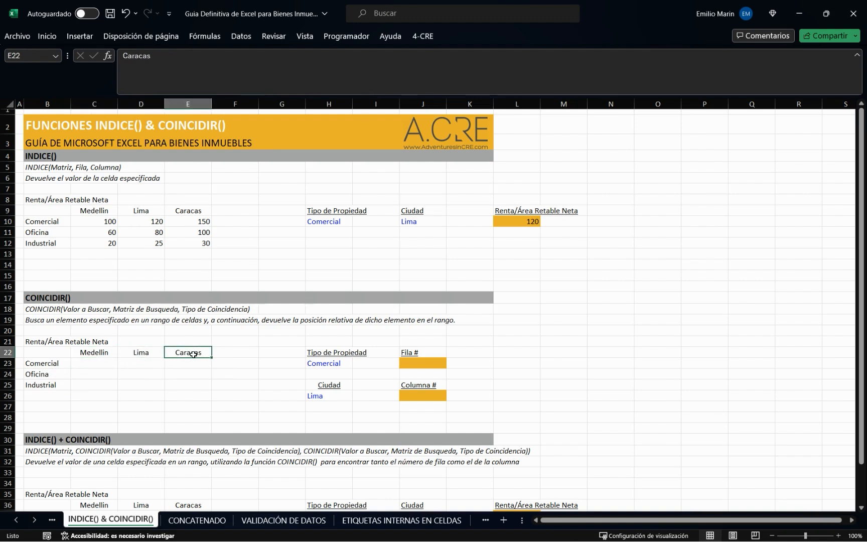
drag(100, 351, 194, 352)
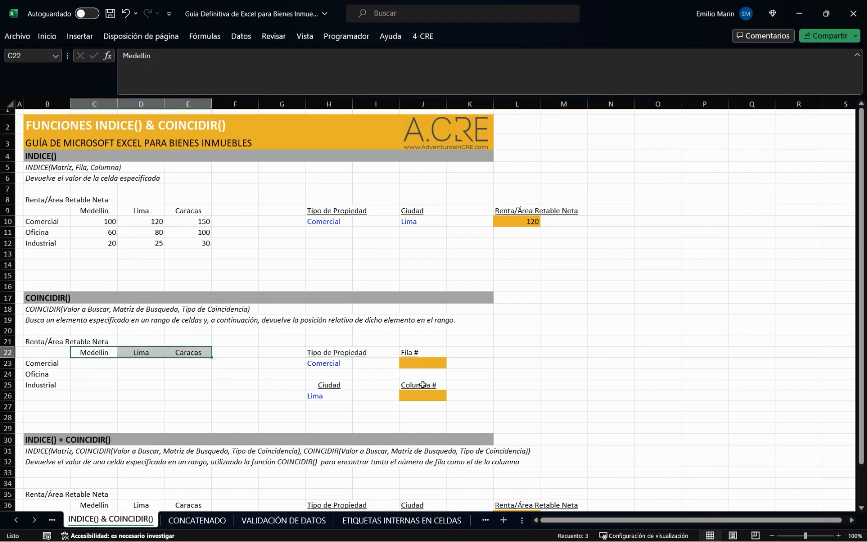
click(151, 354)
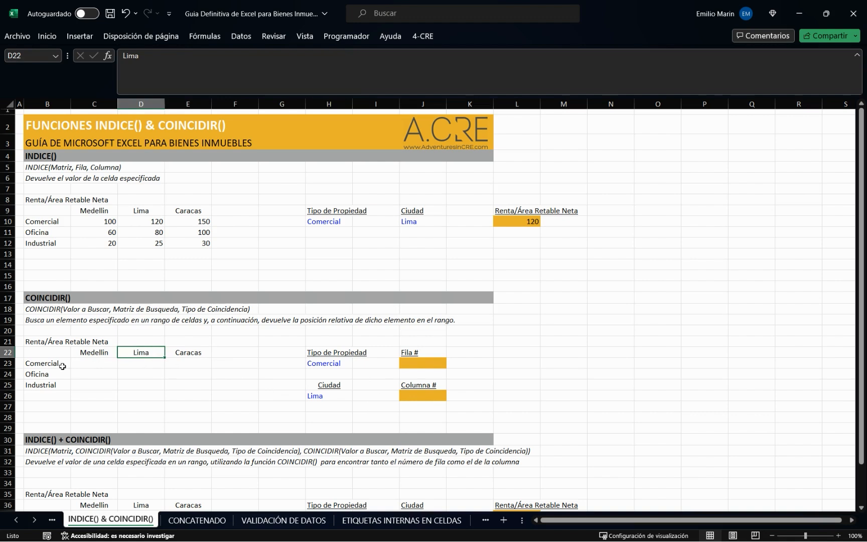
click(45, 365)
drag(44, 365, 43, 385)
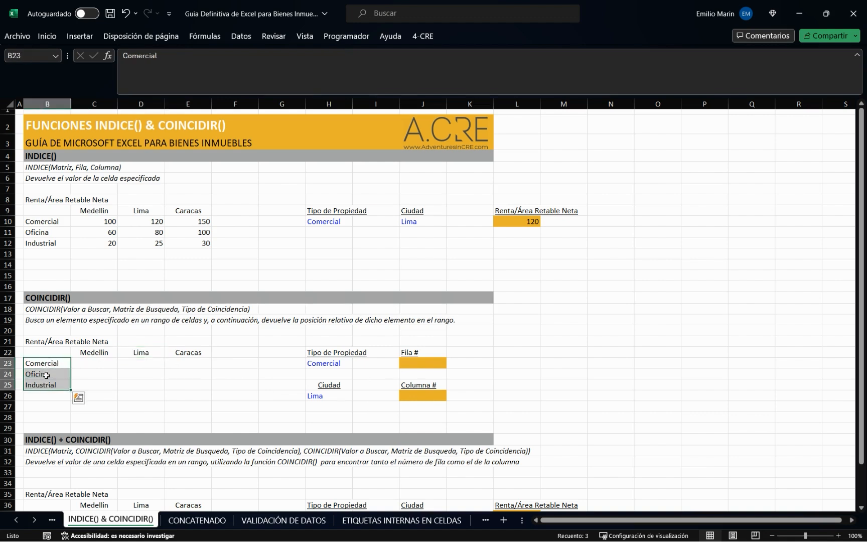
click(47, 376)
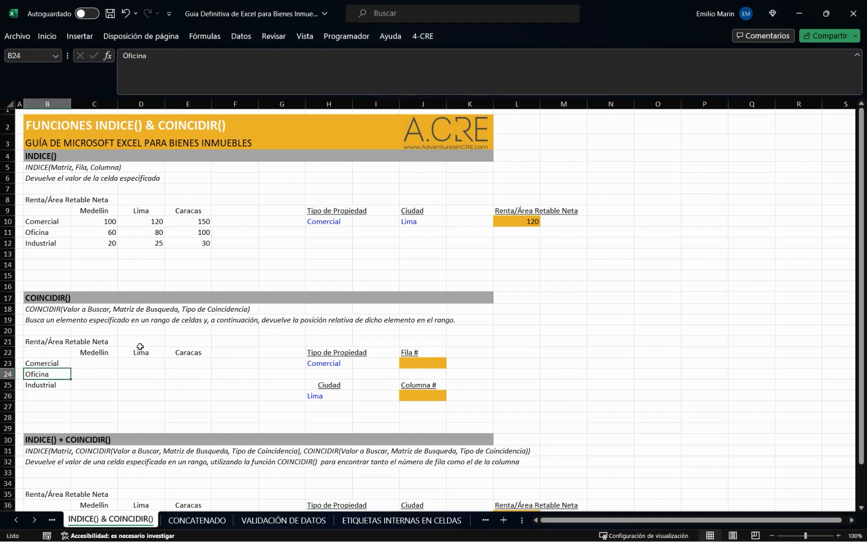
drag(33, 362, 35, 385)
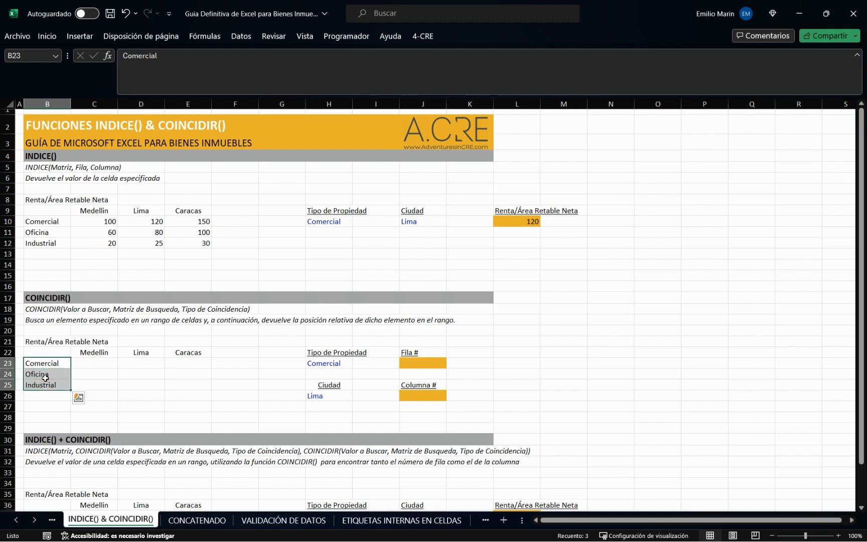
click(46, 375)
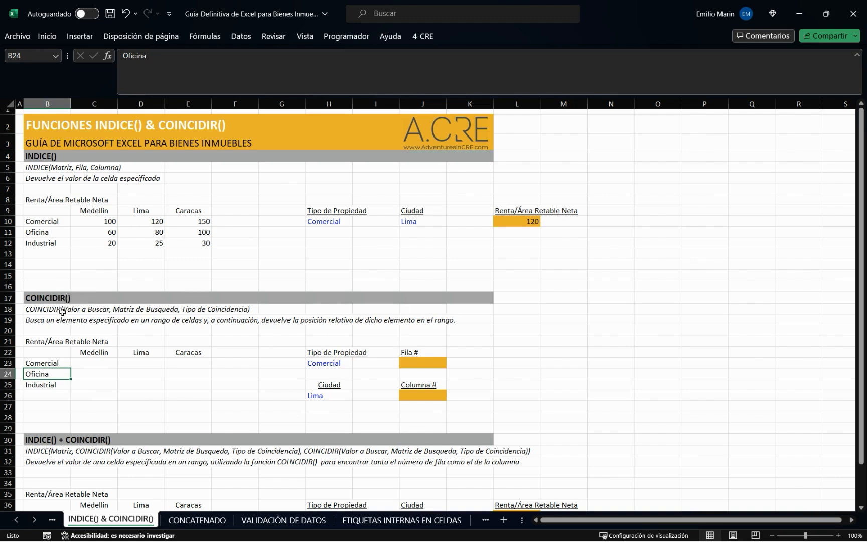
drag(55, 364, 55, 385)
Enter =COINCIDIR(H23;B23:B25;0) in the Fila # cell J23 to find Comercial's row position, and review the formula's references.
click(413, 361)
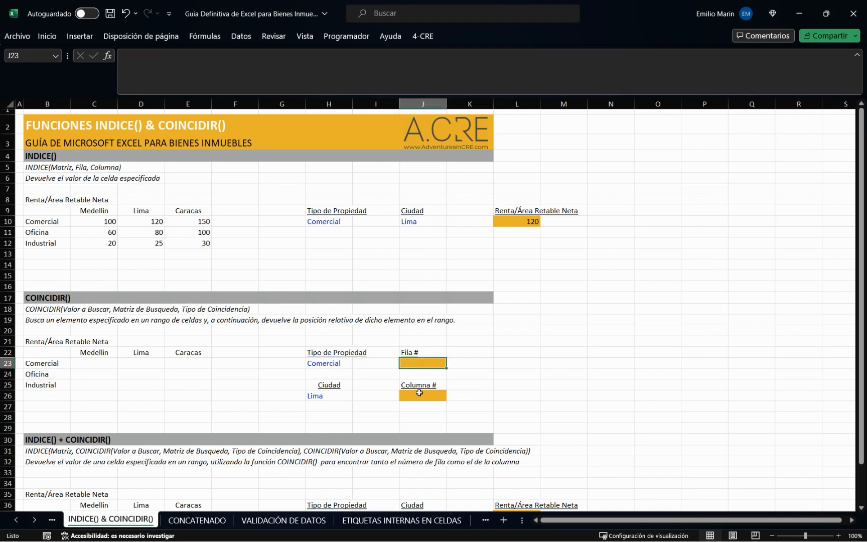
text(=)
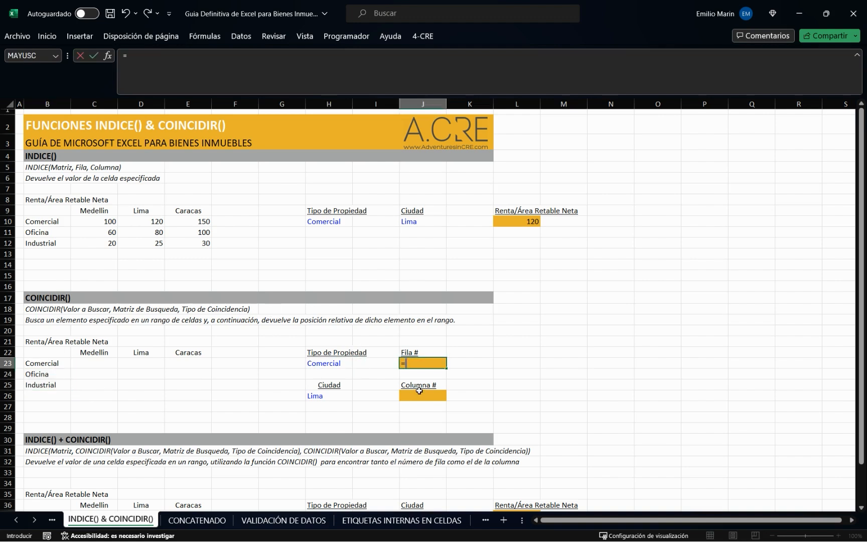
text(coin)
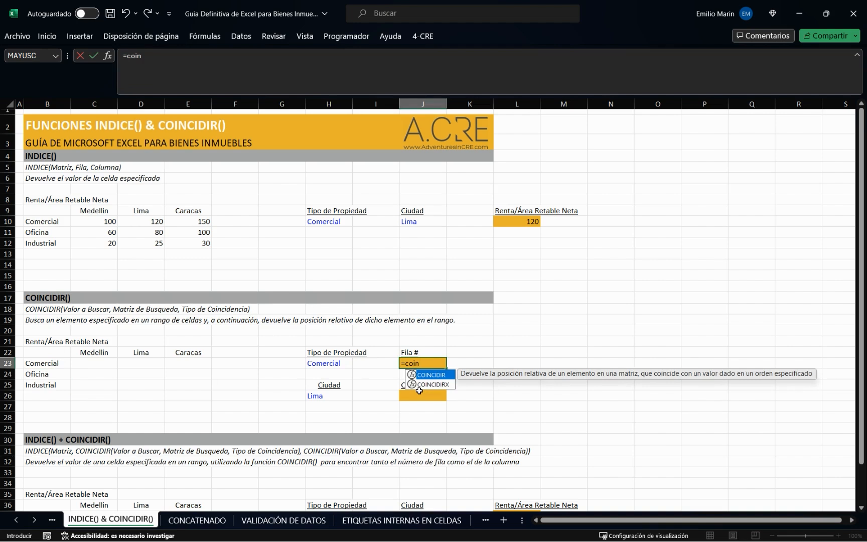
key(Tab)
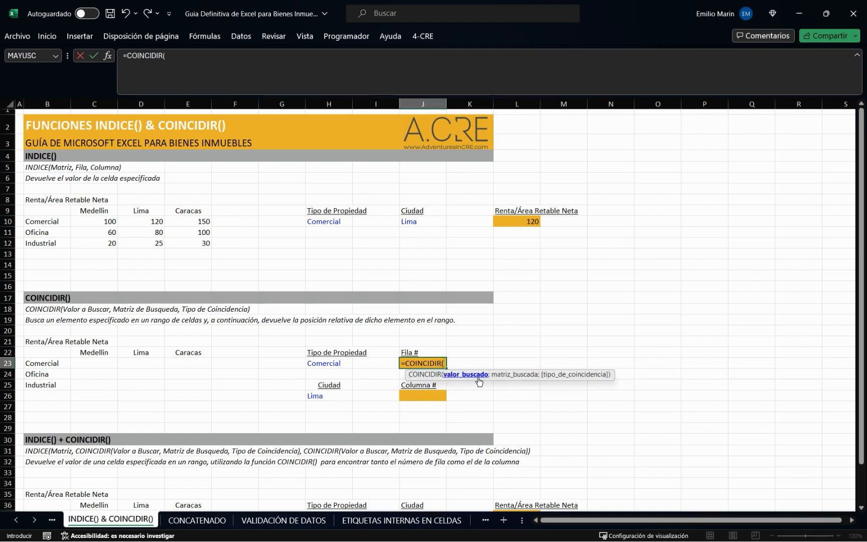
click(322, 363)
text(;)
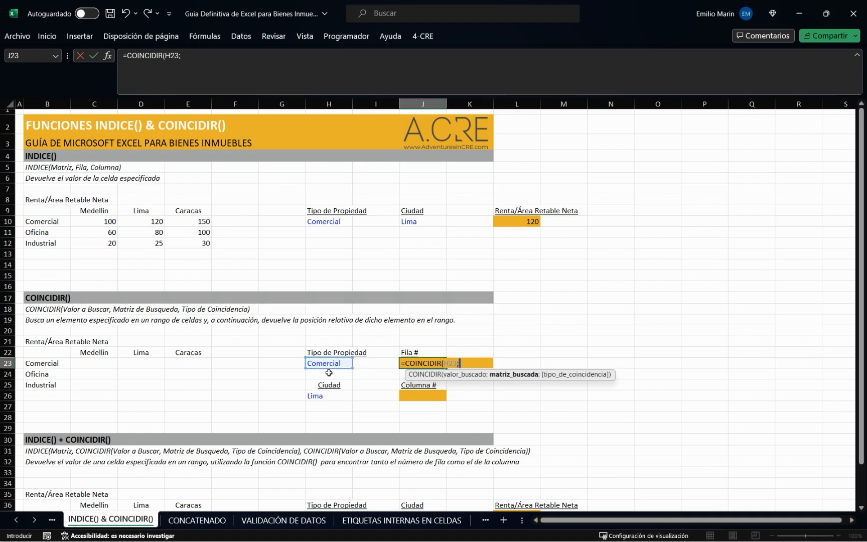
click(39, 364)
drag(40, 363, 42, 385)
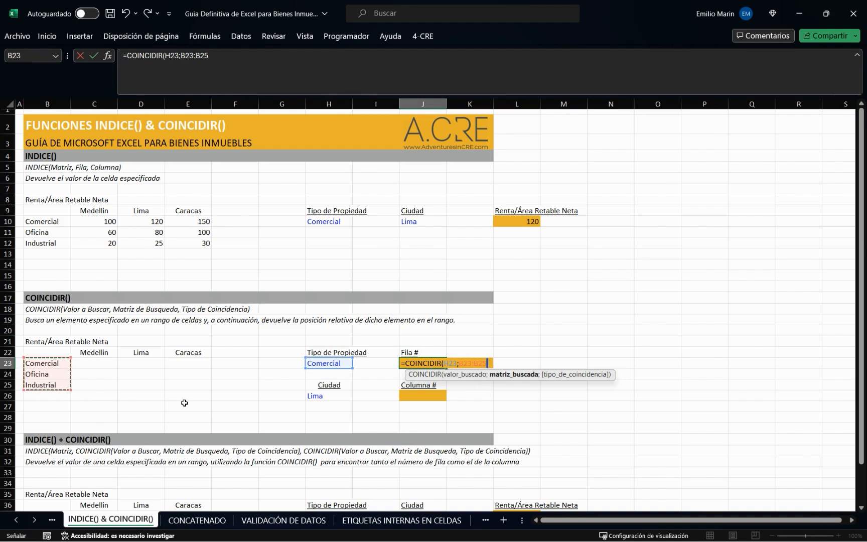
text(;)
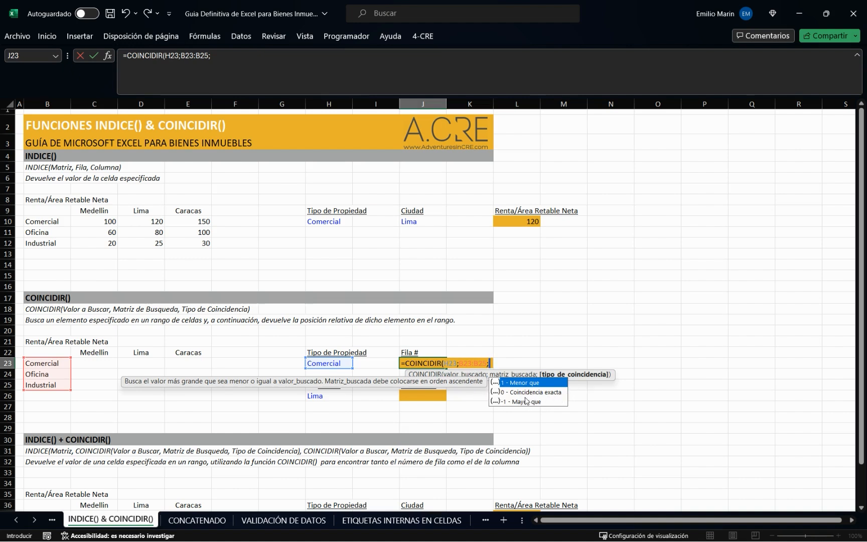
text(0)
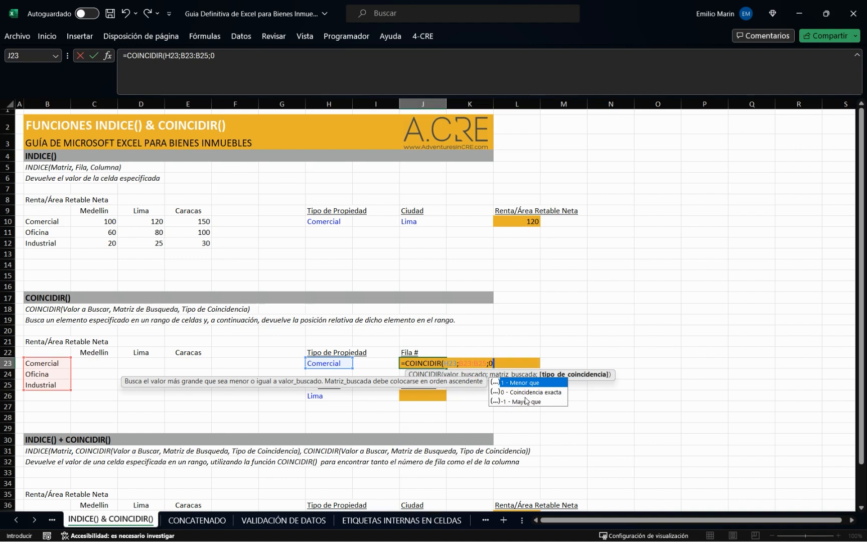
text())
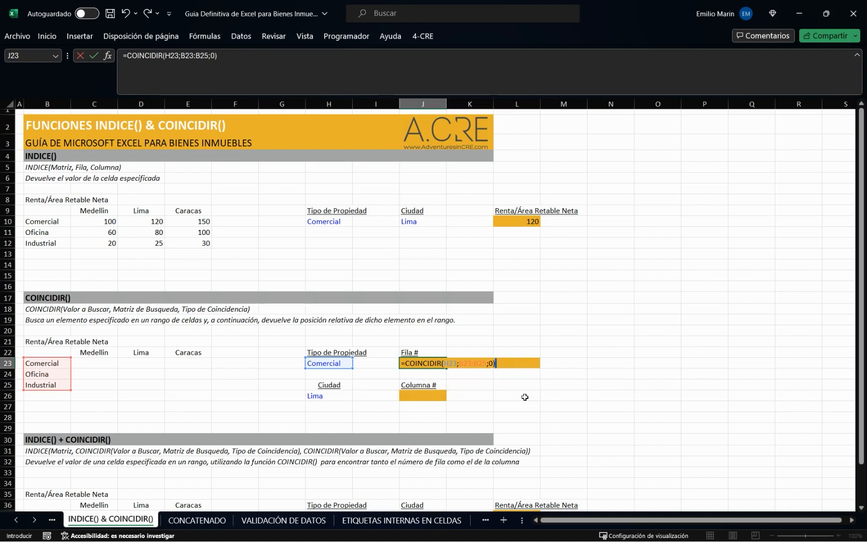
key(Return)
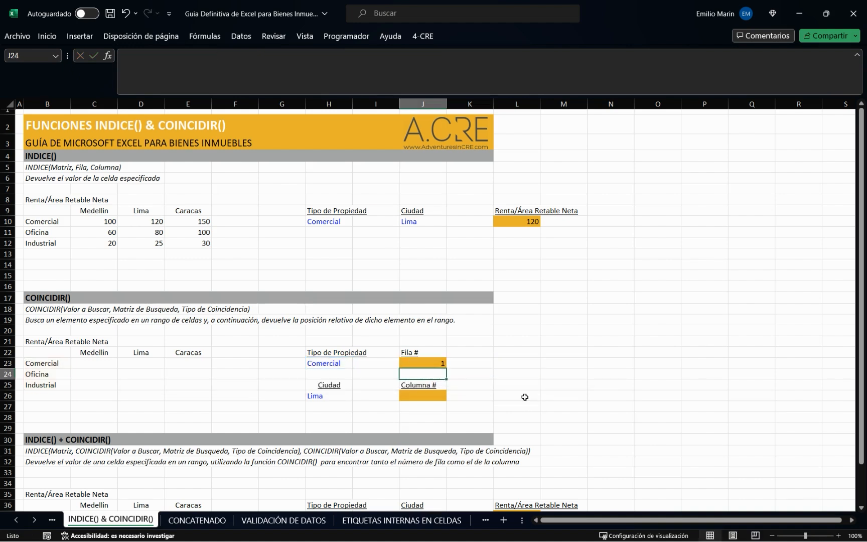
key(Up)
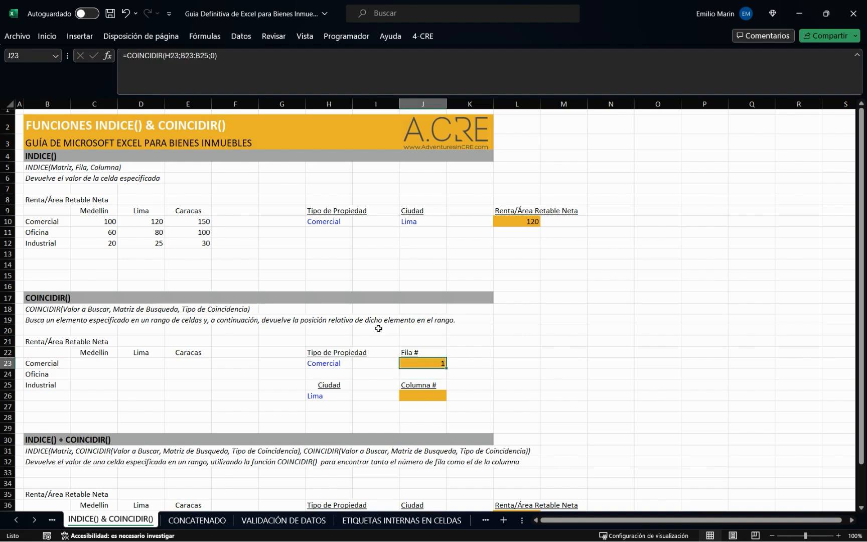
click(238, 71)
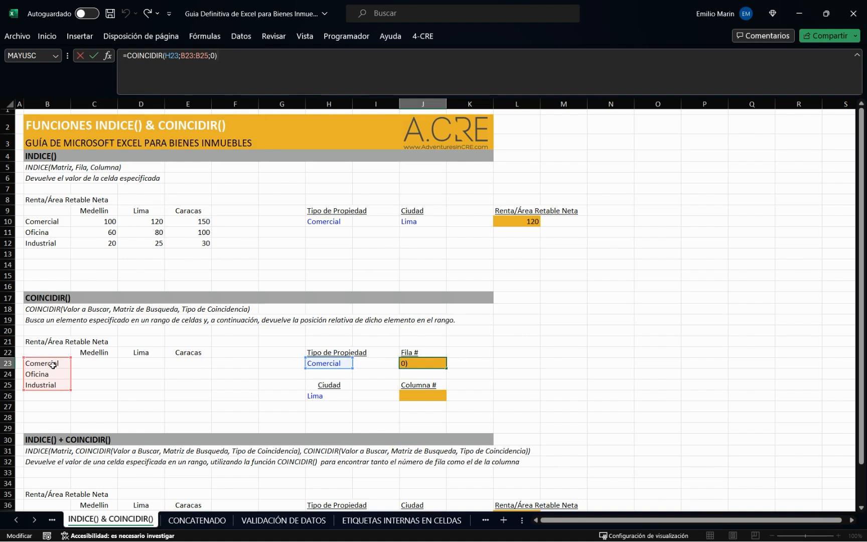
click(484, 371)
Enter =COINCIDIR(H26;C22:E22;0) in the Columna # cell J26 and compare the result with Lima's place among the city headers.
click(412, 396)
text(=)
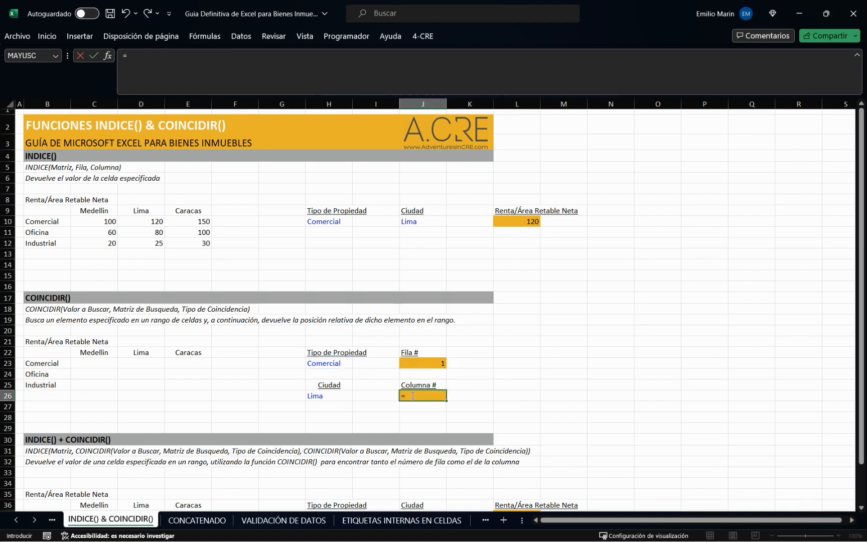
text(coin)
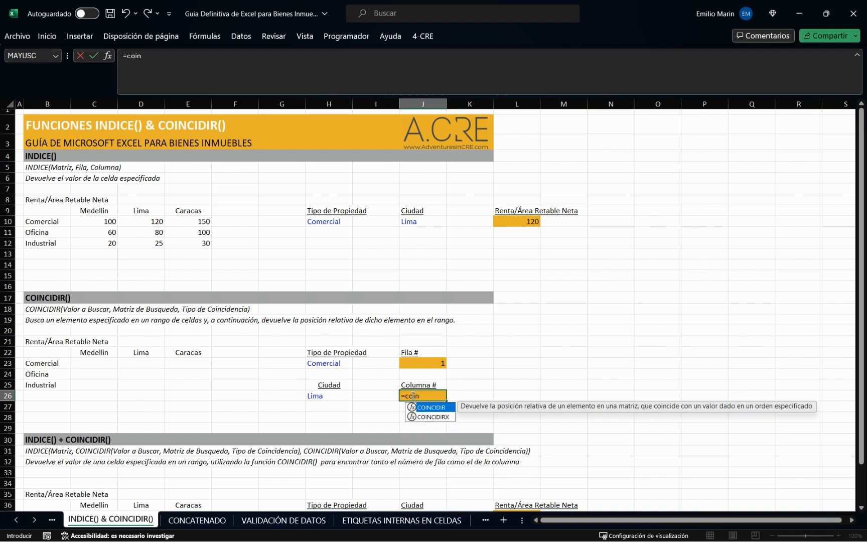
key(Tab)
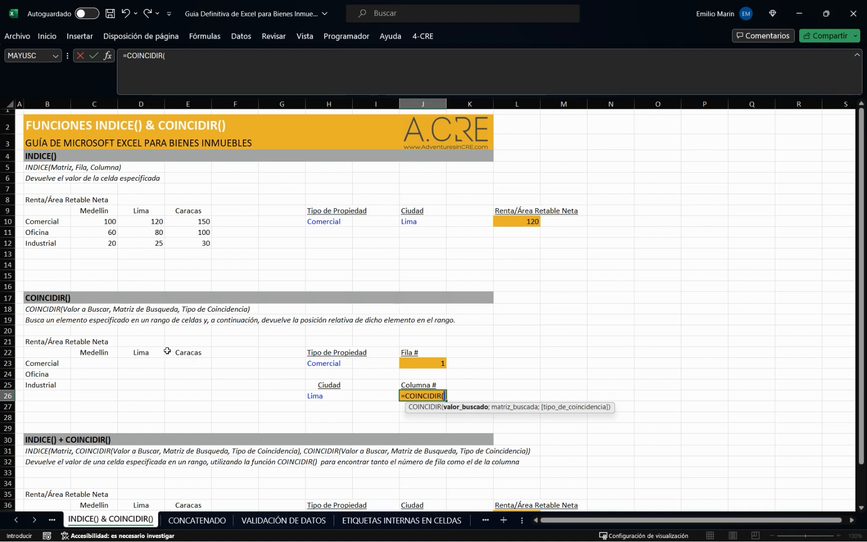
click(321, 397)
text(;)
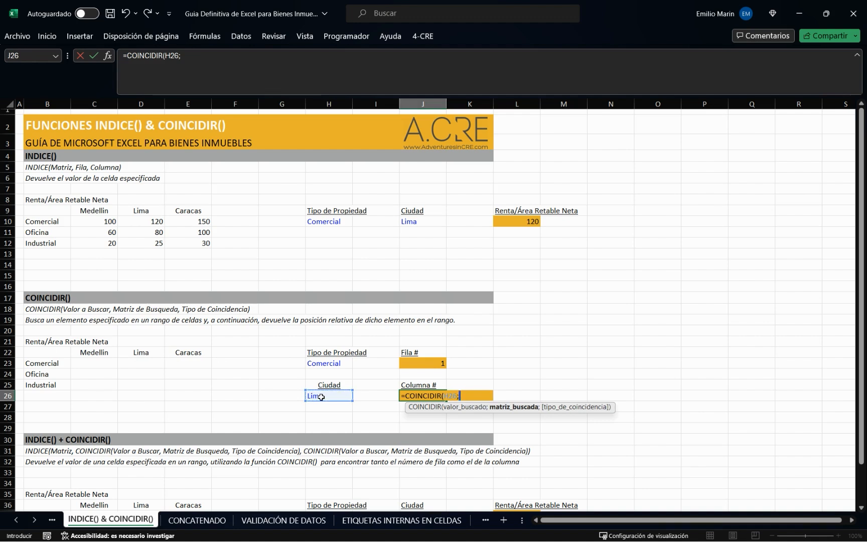
drag(95, 353, 186, 353)
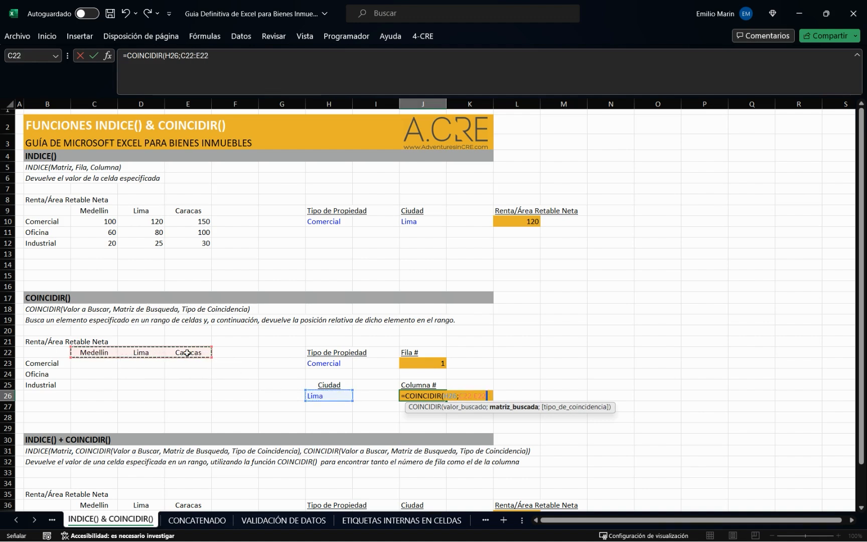
text(;0_))
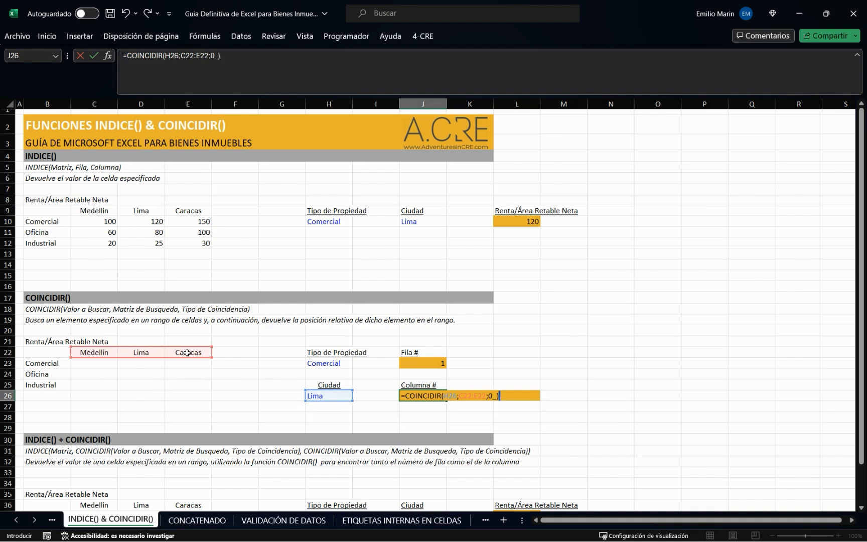
key(BackSpace)
key(BackSpace)
text())
key(ctrl+Return)
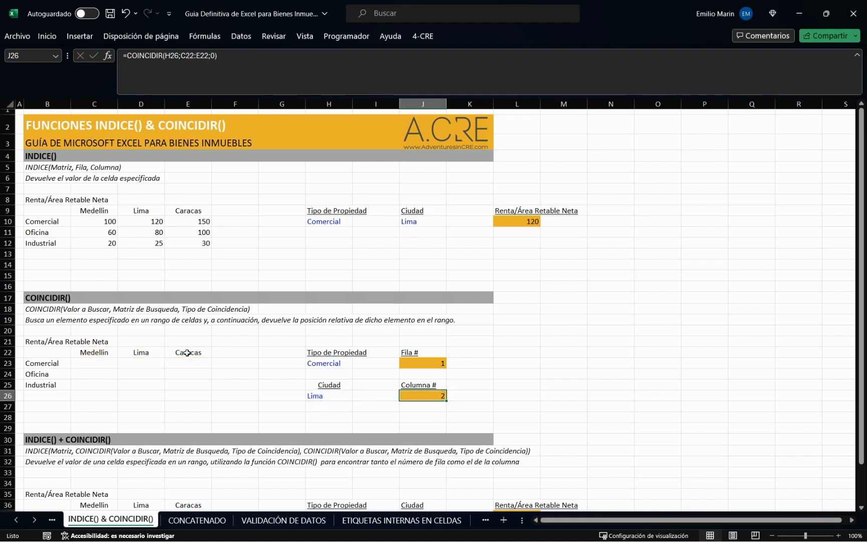
click(136, 350)
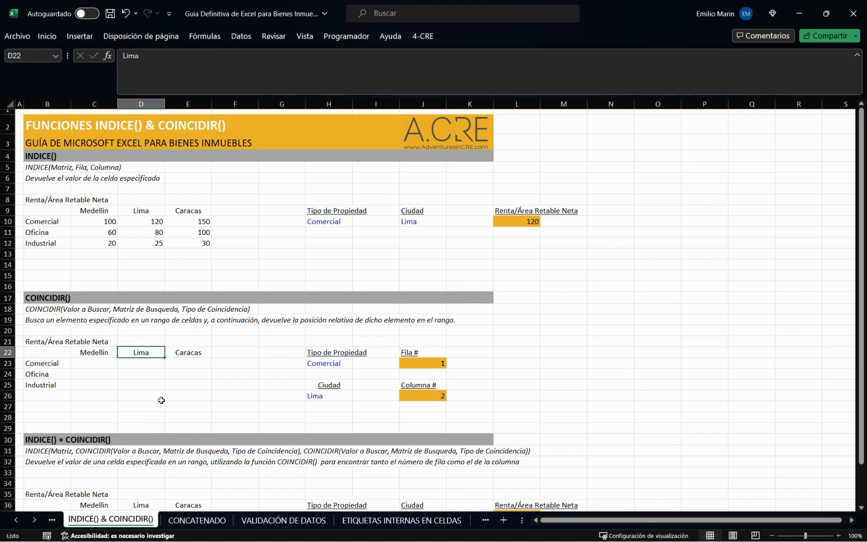
Examine the INDICE() + COINCIDIR() section's heading and syntax in B30:B31, along with the rent matrix C37:E39.
scroll(310, 353, down, 4)
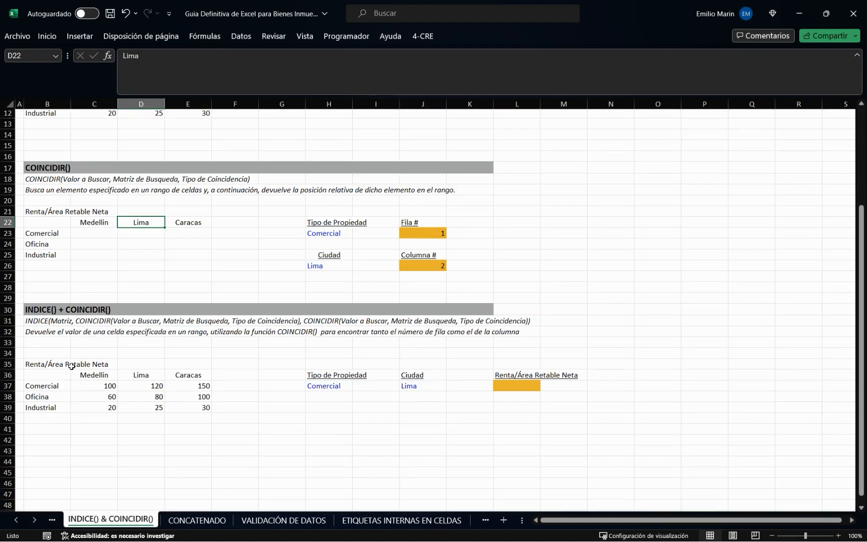
click(46, 311)
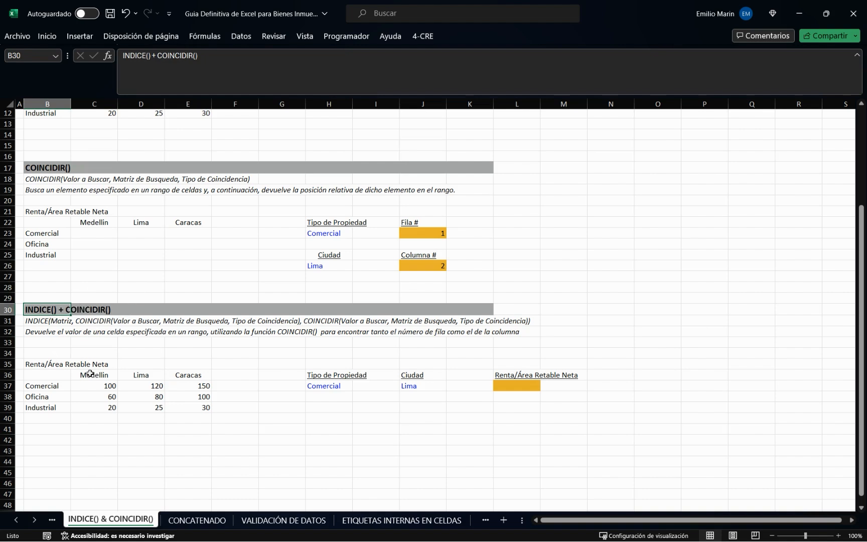
click(59, 342)
click(34, 320)
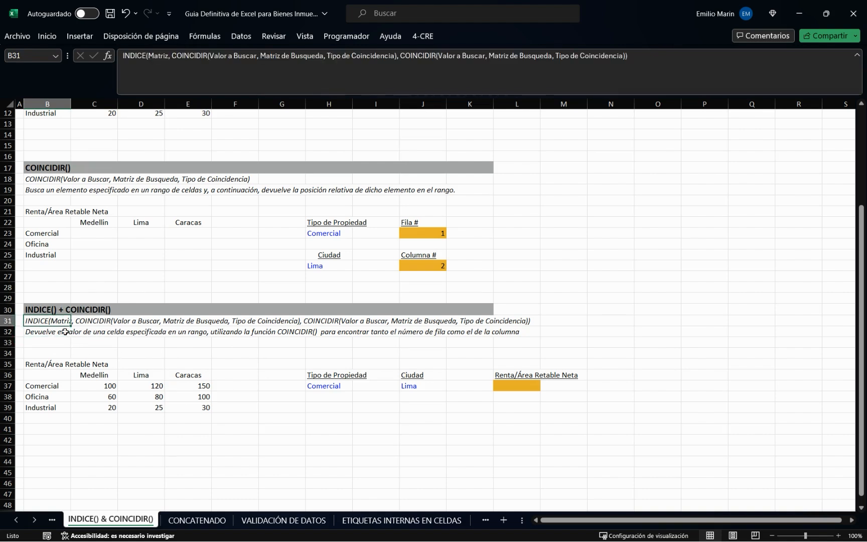
drag(93, 385, 198, 409)
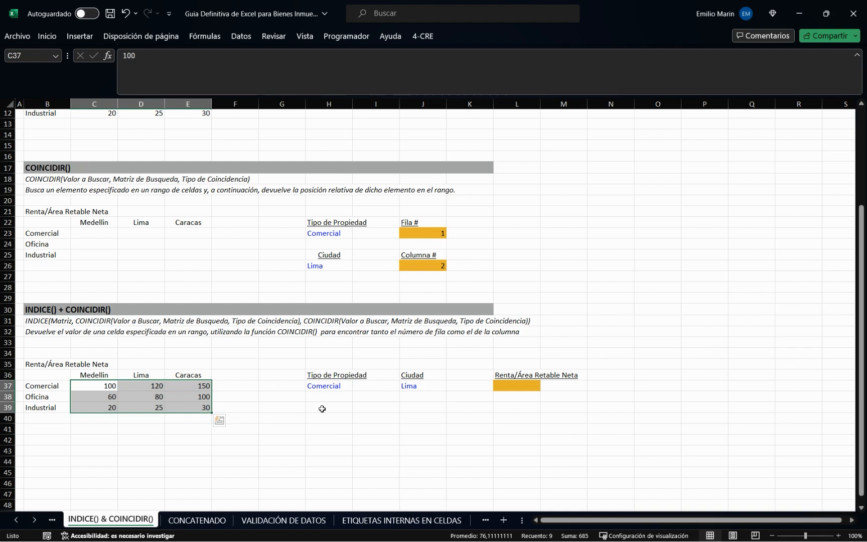
click(323, 409)
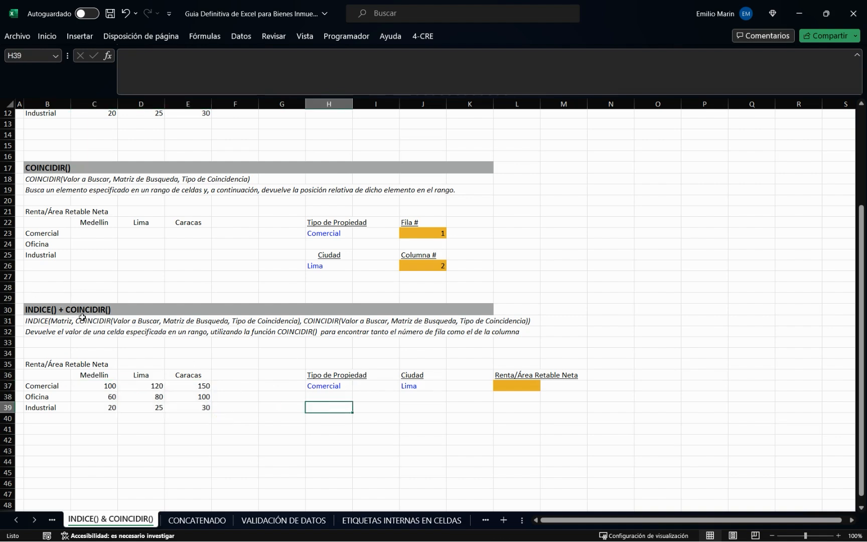
Examine the Tipo de Propiedad input H37, the Ciudad input J37 and the empty rent cell L37 against the matrix C37:E39.
click(419, 387)
click(314, 385)
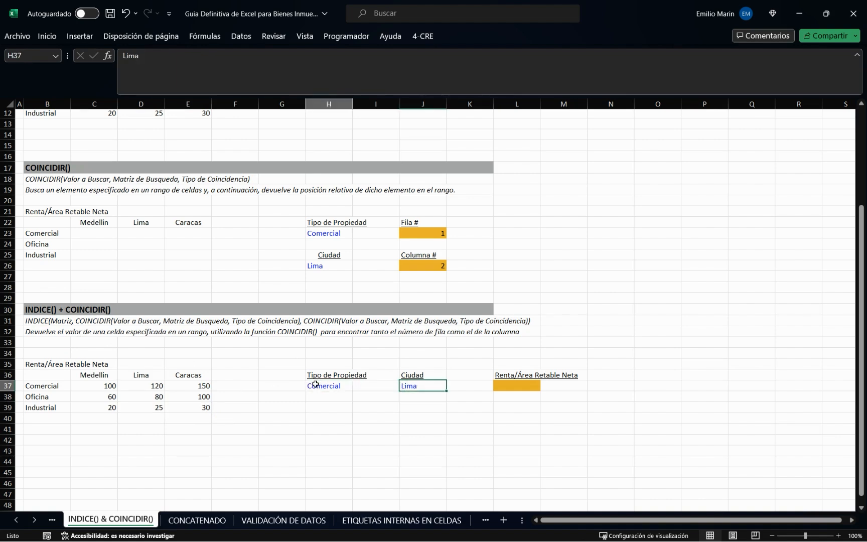
click(424, 382)
click(316, 384)
click(420, 384)
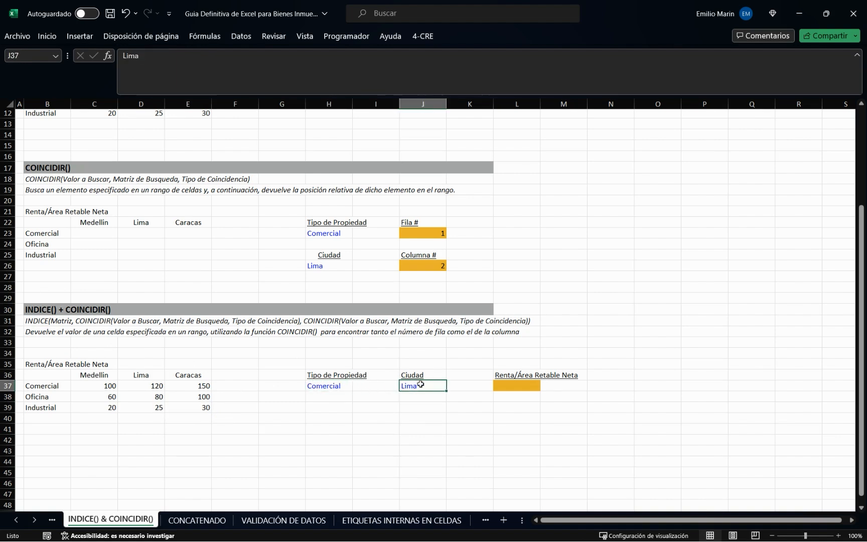
drag(322, 377, 331, 385)
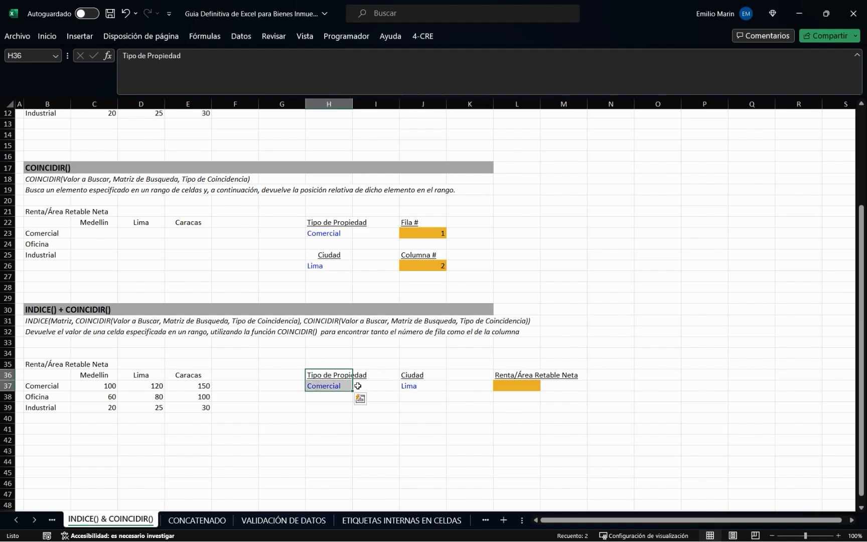
drag(418, 375, 417, 392)
click(522, 386)
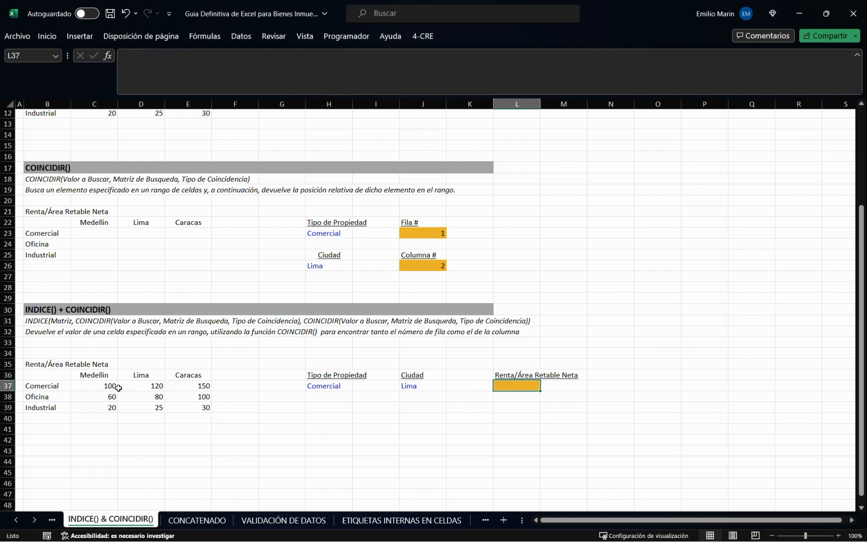
drag(98, 389, 205, 407)
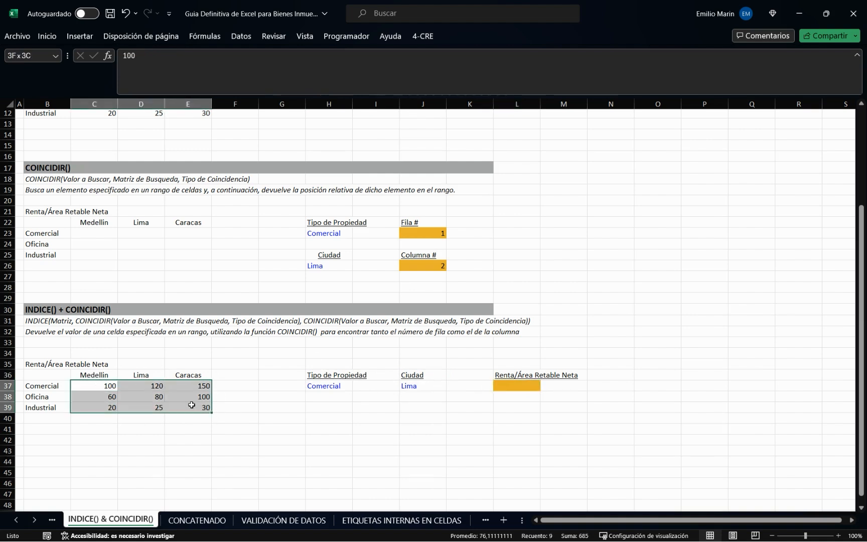
click(258, 405)
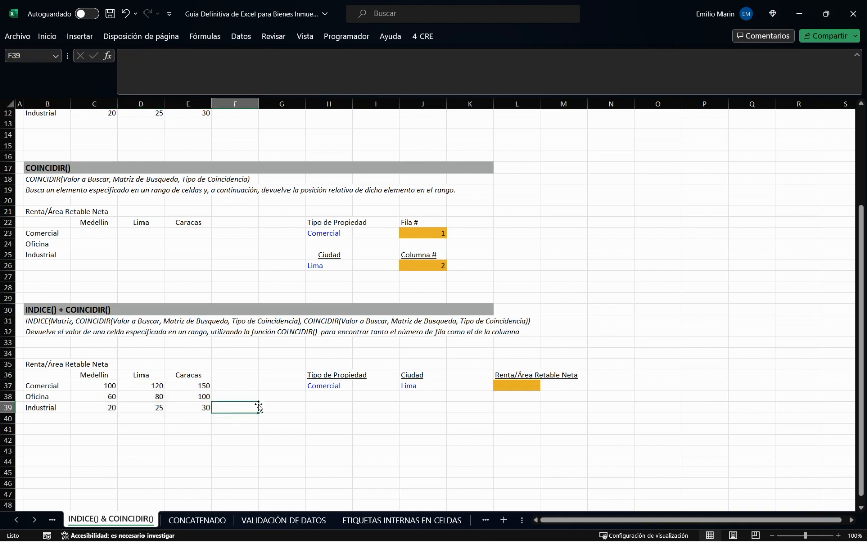
Start an INDICE formula in the Renta/Área Retable Neta cell L37 with C37:E39 as its matrix.
click(504, 387)
text(=)
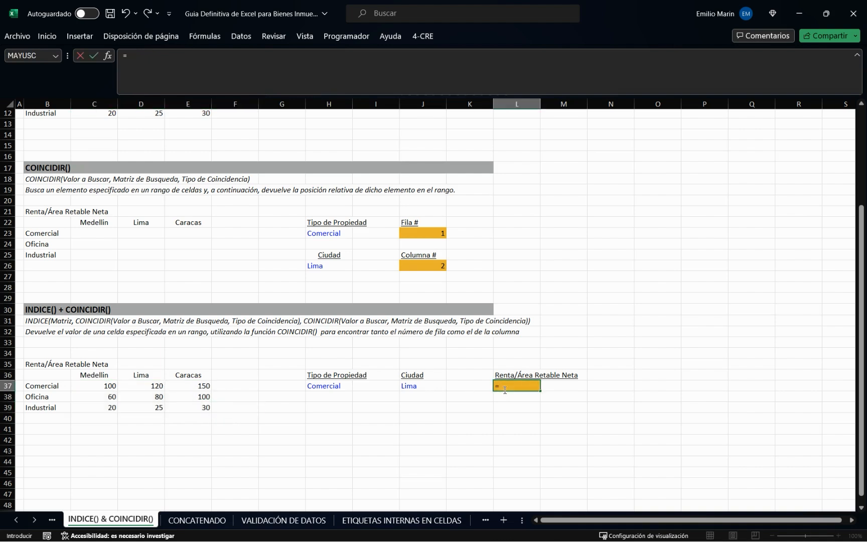
text(indi)
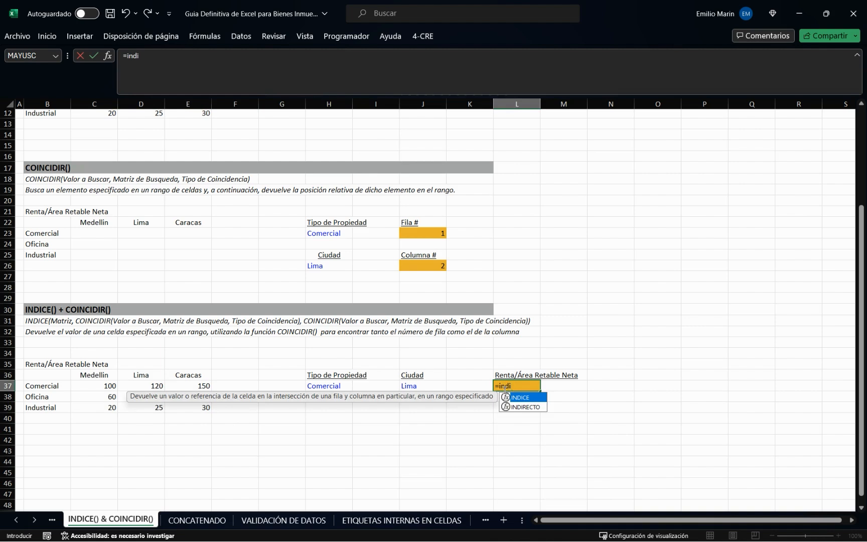
key(Tab)
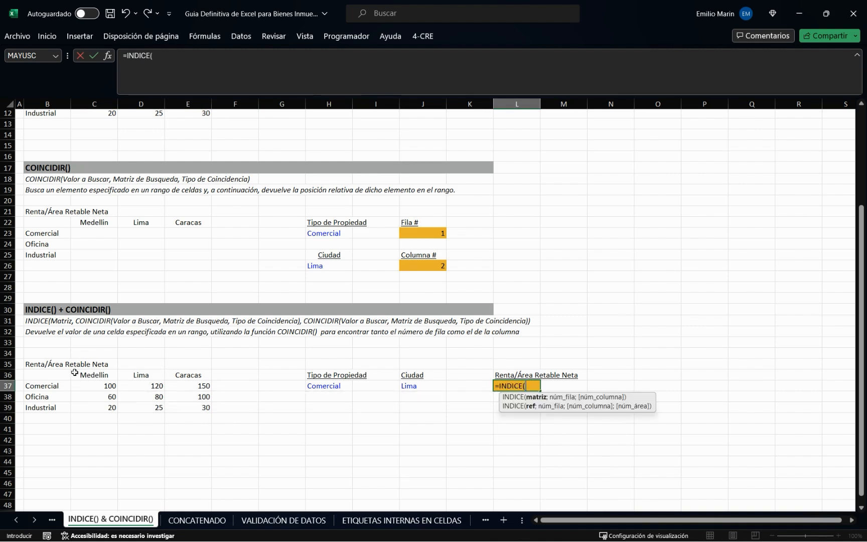
drag(83, 386, 204, 405)
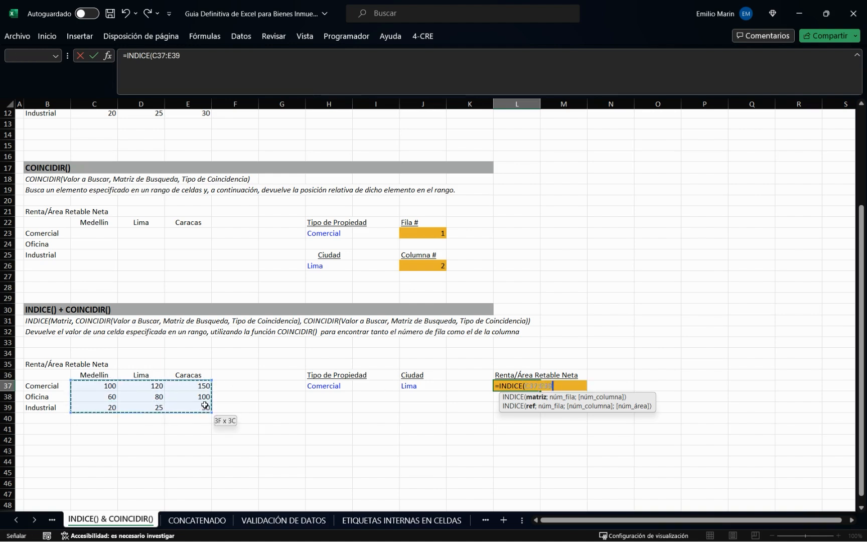
text(;)
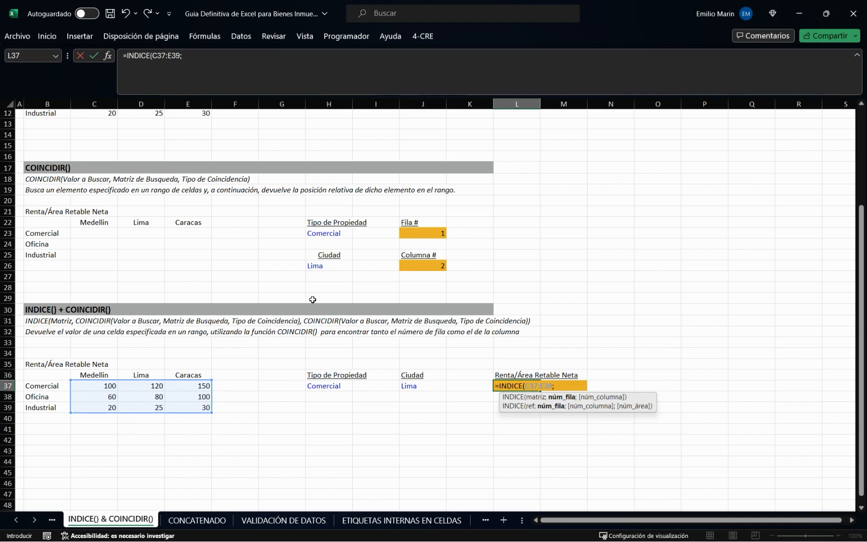
Supply the row argument of the INDICE formula with COINCIDIR(H37;B37:B39;0), matching the property type exactly.
text(mat)
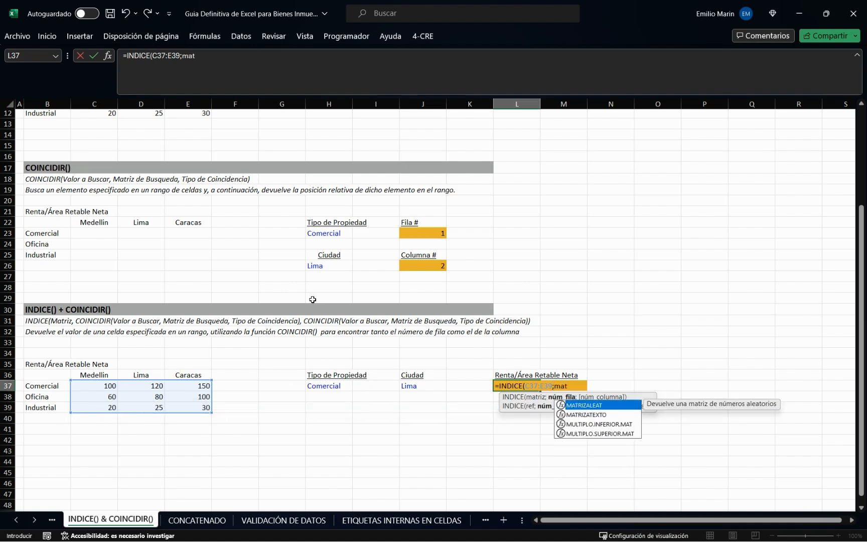
key(BackSpace)
key(BackSpace)
key(BackSpace)
text(coin)
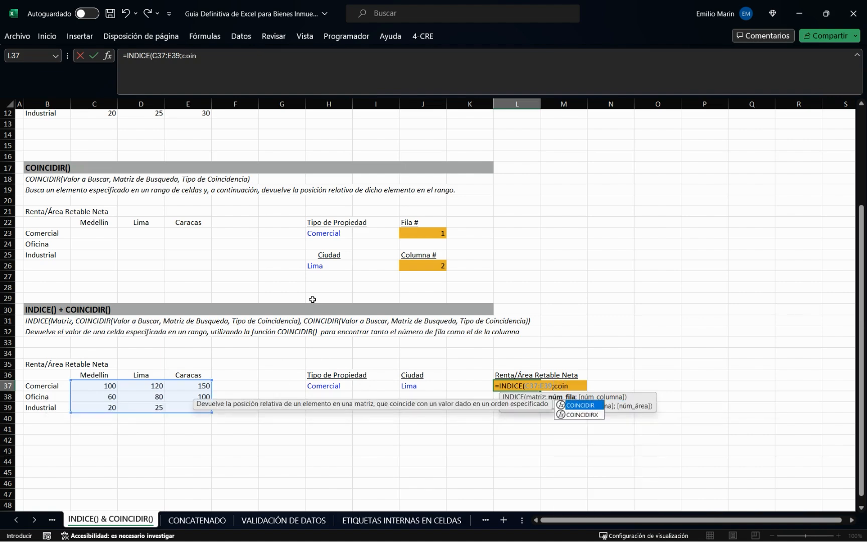
key(Tab)
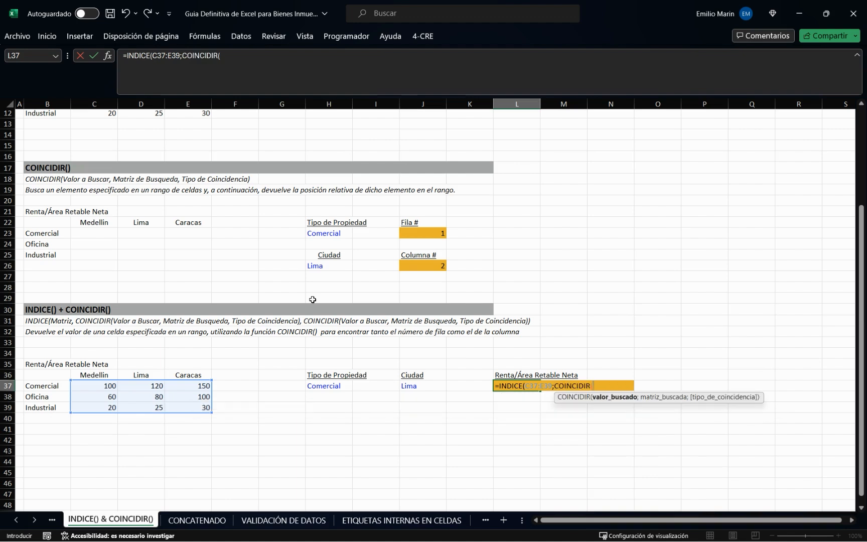
click(314, 388)
text(;)
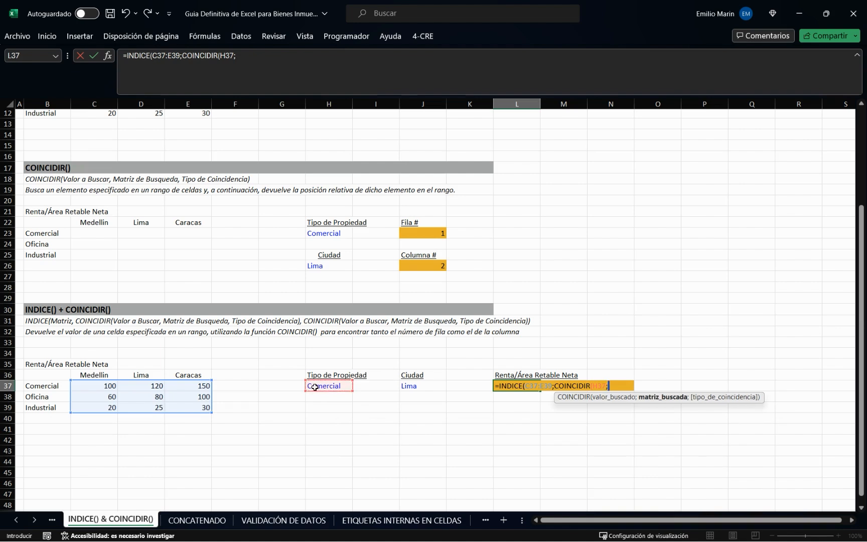
drag(49, 387, 51, 407)
text(;)
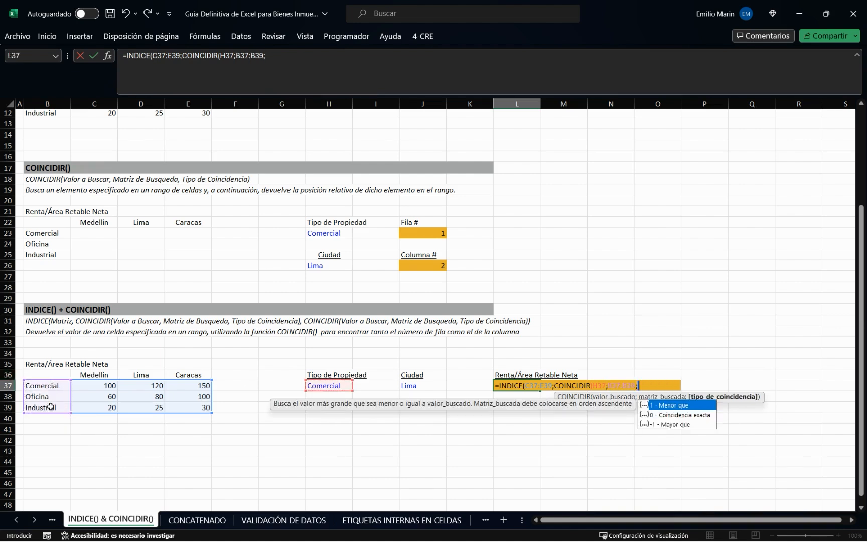
text(0);)
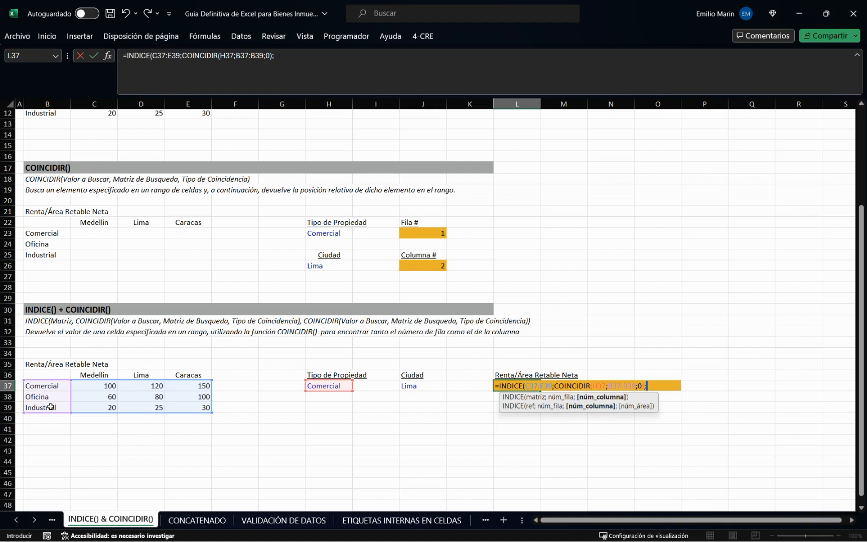
Supply the column argument with COINCIDIR(J37;C36:E36;0), complete the L37 formula, and check it against the property type and city inputs.
text(coin)
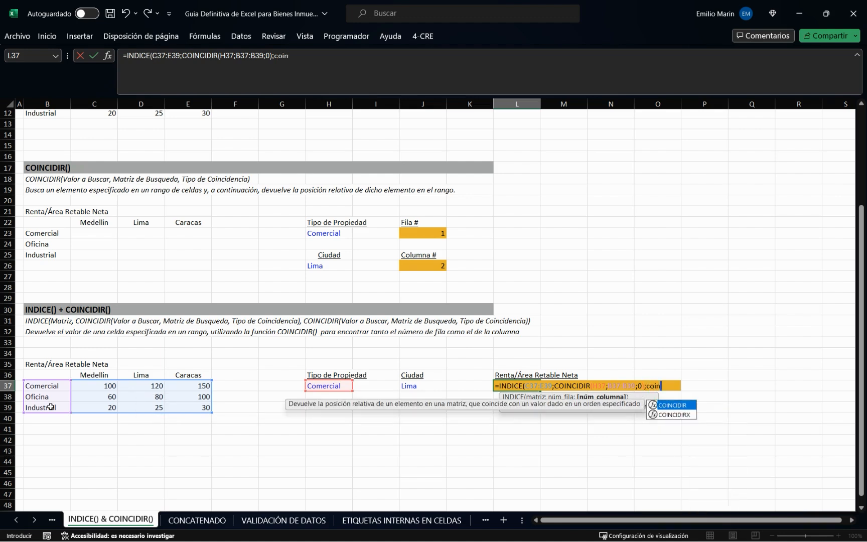
key(Tab)
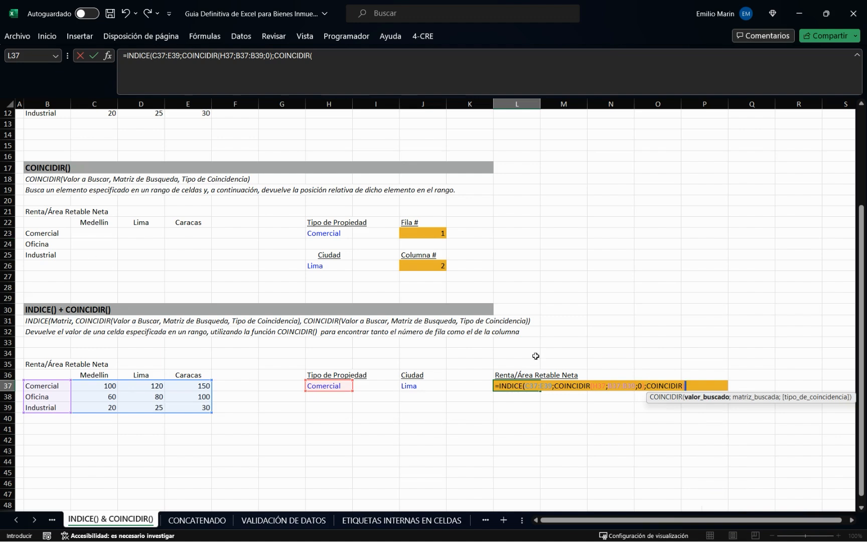
click(413, 387)
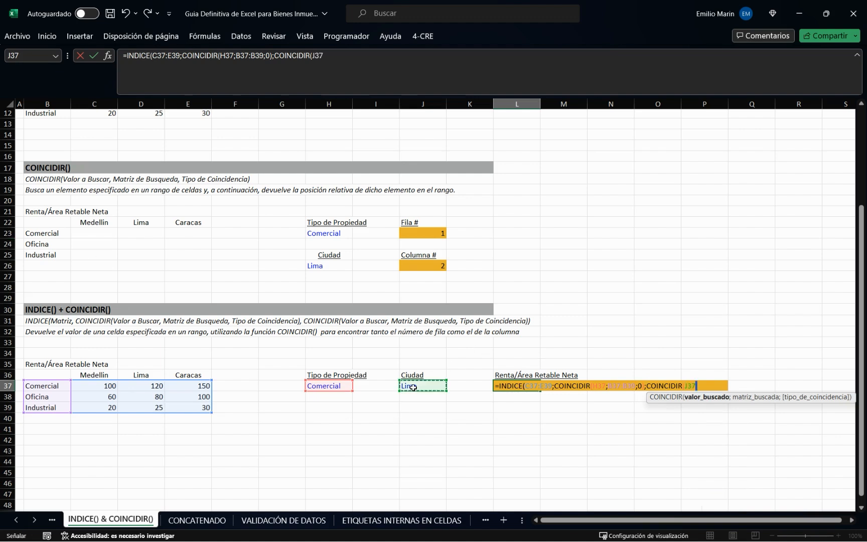
text(;)
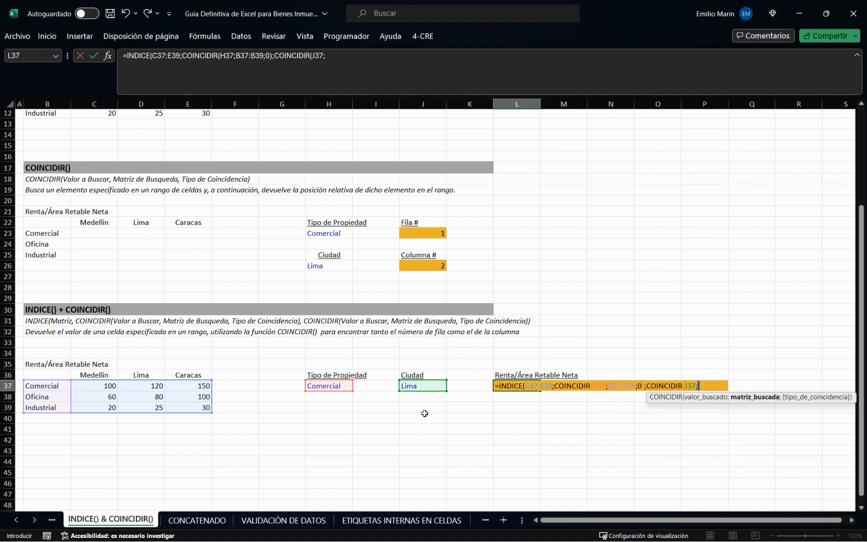
drag(83, 374, 208, 377)
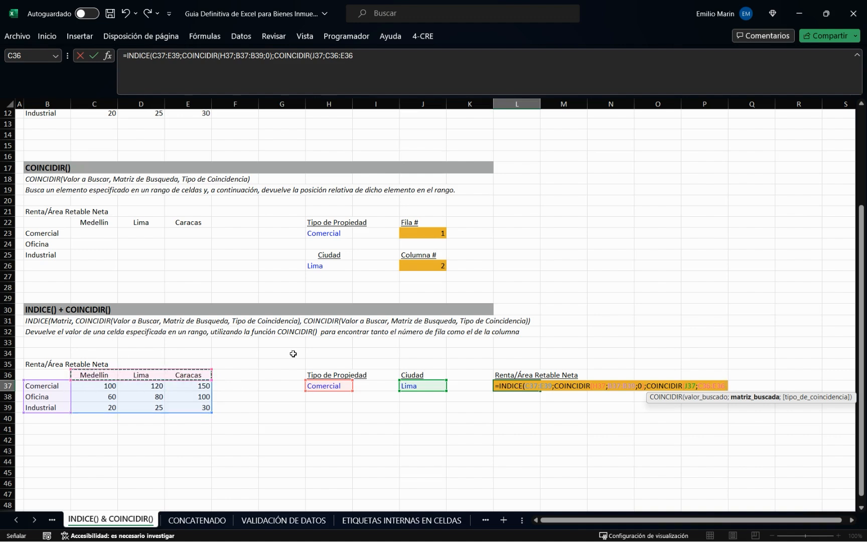
text(;)
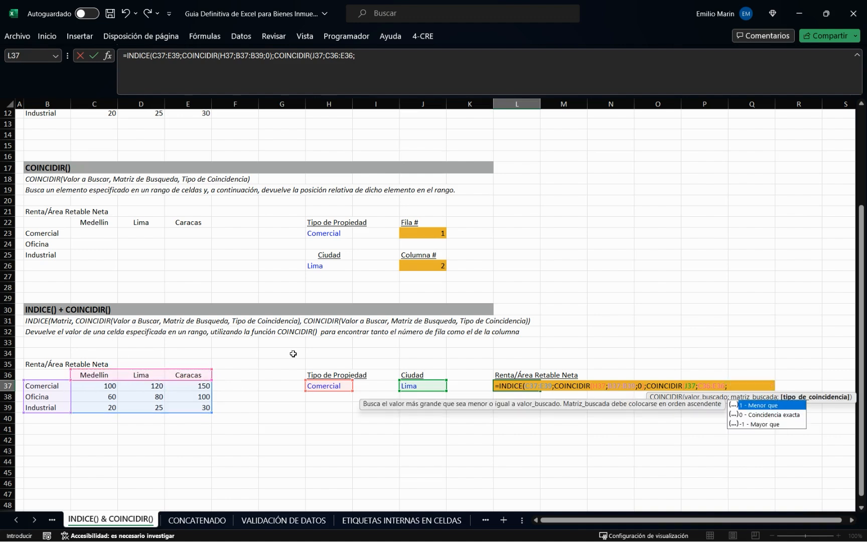
text(0)))
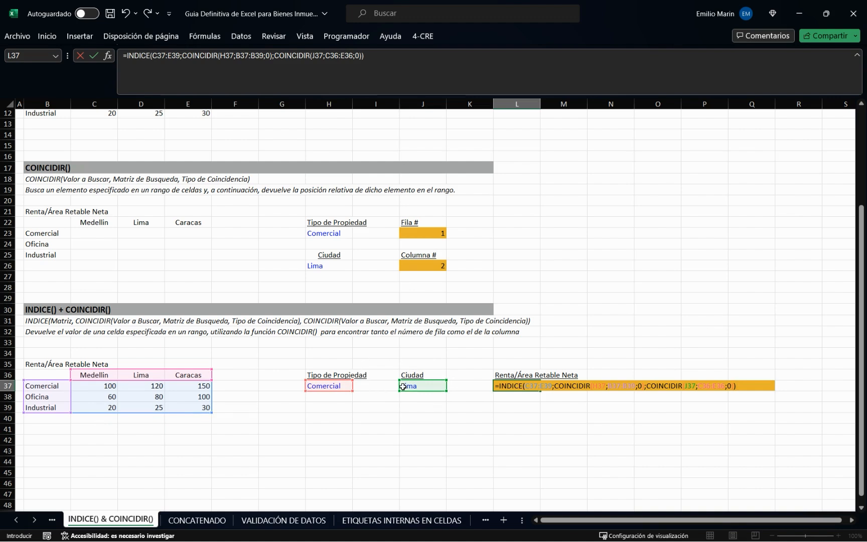
key(Return)
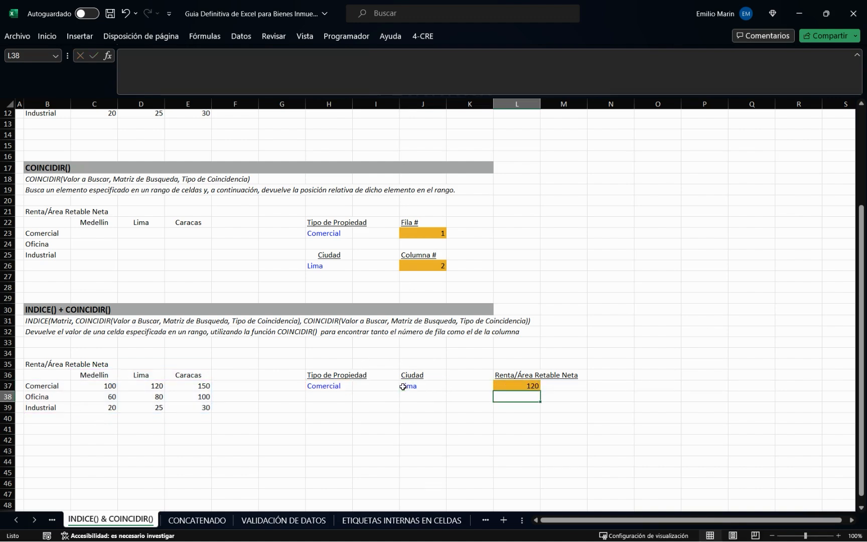
key(Up)
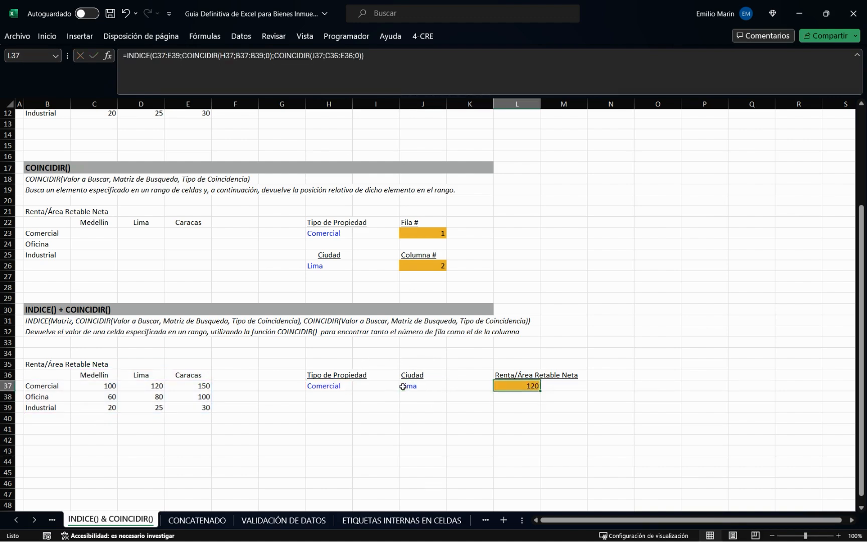
click(318, 387)
click(412, 387)
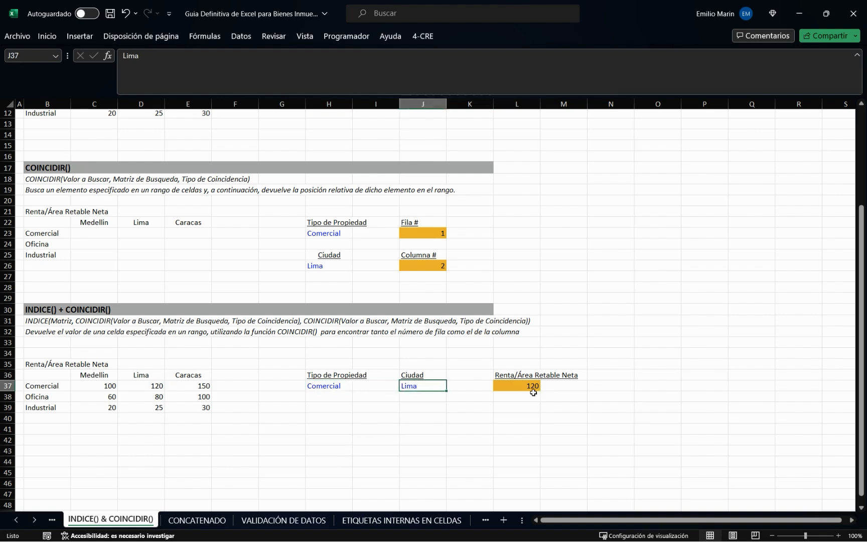
Compare the Comercial rent result with the table and set the INDICE + COINCIDIR lookup city in J37 to Caracas.
click(526, 389)
click(143, 387)
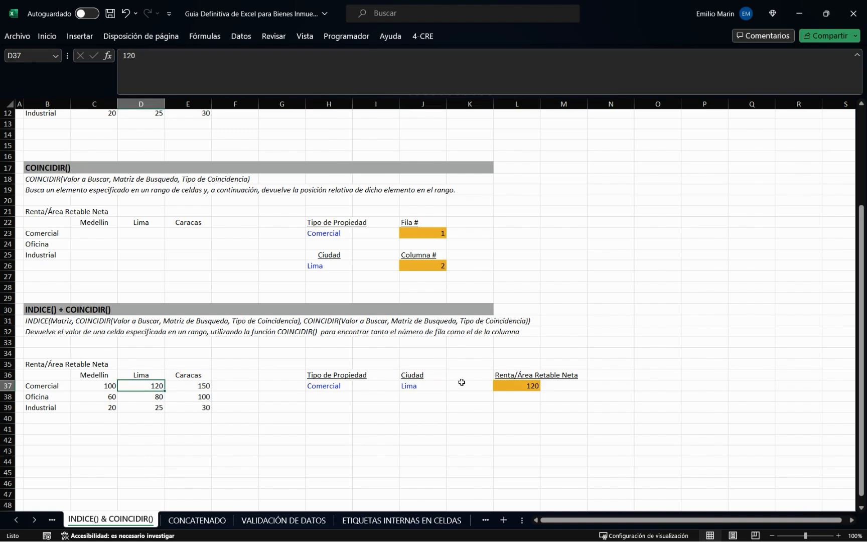
click(412, 384)
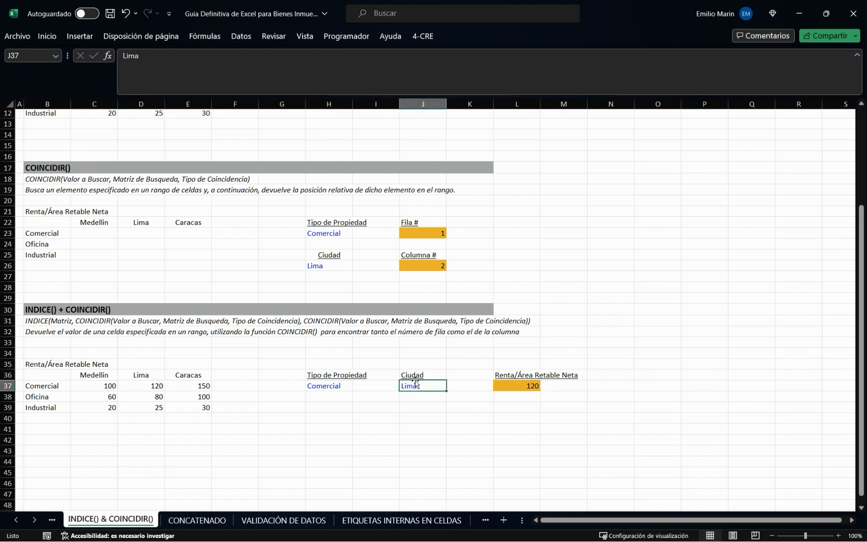
text(CArac)
text(racas)
key(Return)
key(Up)
key(Left)
key(Left)
key(Left)
key(Left)
key(Left)
key(Right)
key(Right)
key(Right)
key(Right)
key(Right)
key(Right)
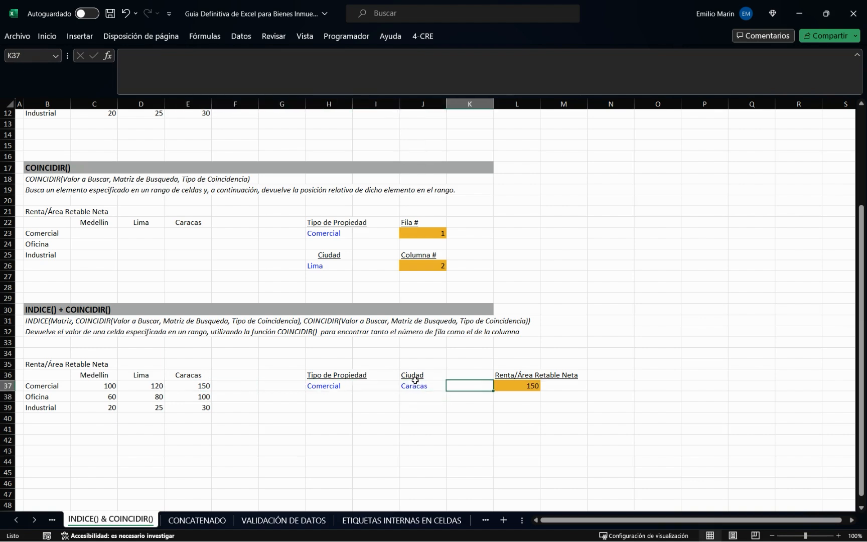
Set the lookup city in J37 to Medellin.
key(Left)
text(Medell)
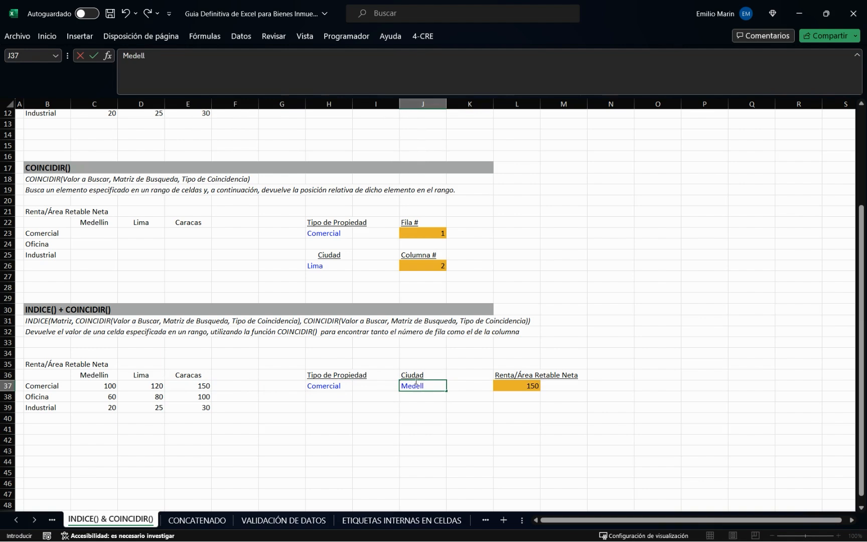
text(in)
key(Return)
key(Up)
key(Left)
key(Left)
key(Left)
key(Left)
key(Left)
key(Left)
key(Left)
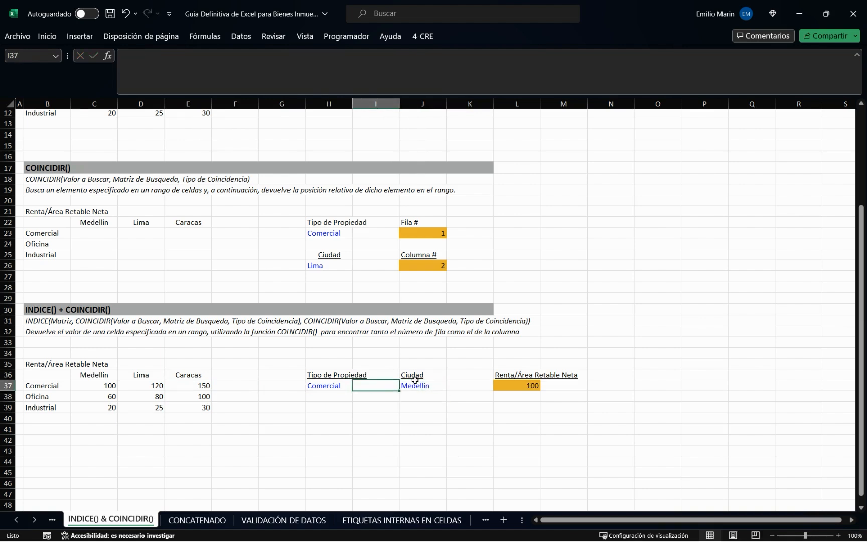
Set the lookup property type in H37 to Oficina and check the result against the rent table.
key(Right)
key(Right)
key(Right)
key(Right)
key(Right)
key(Right)
key(Left)
text(Oficina)
key(Return)
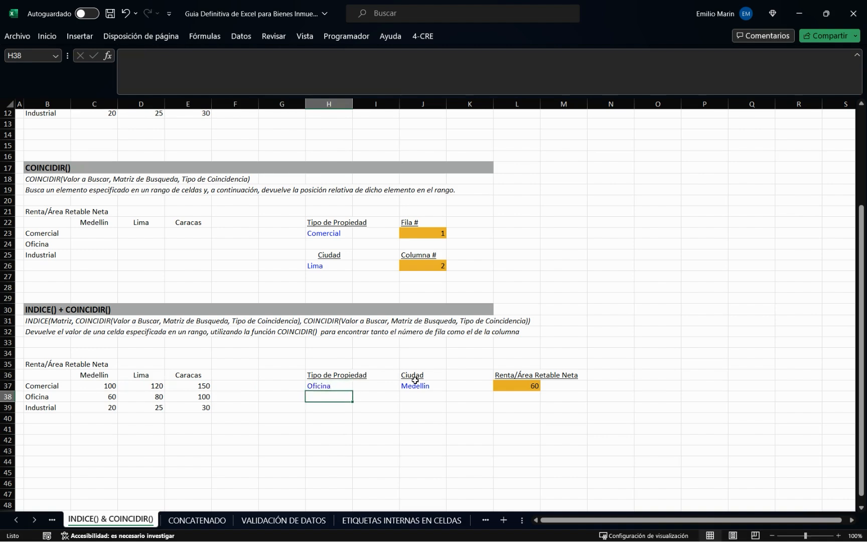
key(Left)
key(Left)
key(Down)
key(Left)
key(Left)
key(Left)
Set the lookup property type in H37 to Industrial.
key(Up)
key(Right)
key(Right)
key(Right)
key(Right)
key(Right)
key(Up)
text(Industrial)
key(Return)
key(Up)
key(Right)
key(Right)
key(Right)
key(Right)
Compare the Industrial row of the rent table with the lookup result in L37.
key(Left)
key(Left)
key(Left)
key(Left)
key(Down)
key(Down)
key(Left)
key(Left)
key(Left)
key(Left)
key(Left)
key(Right)
key(Right)
key(Right)
key(Right)
key(Up)
key(Up)
key(Right)
key(Right)
key(Right)
key(Right)
key(Right)
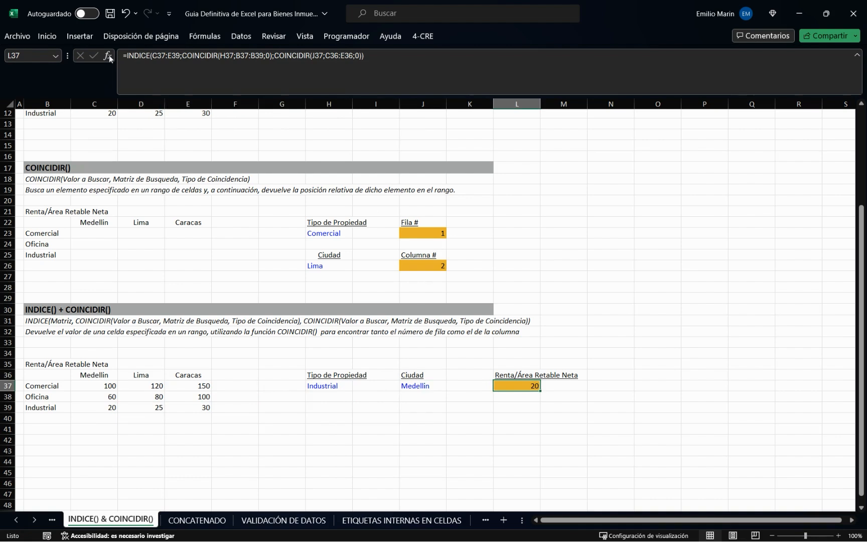
Examine the INDICE and COINCIDIR formula in L37 and its source matrix C37:E39.
drag(122, 56, 454, 62)
click(200, 58)
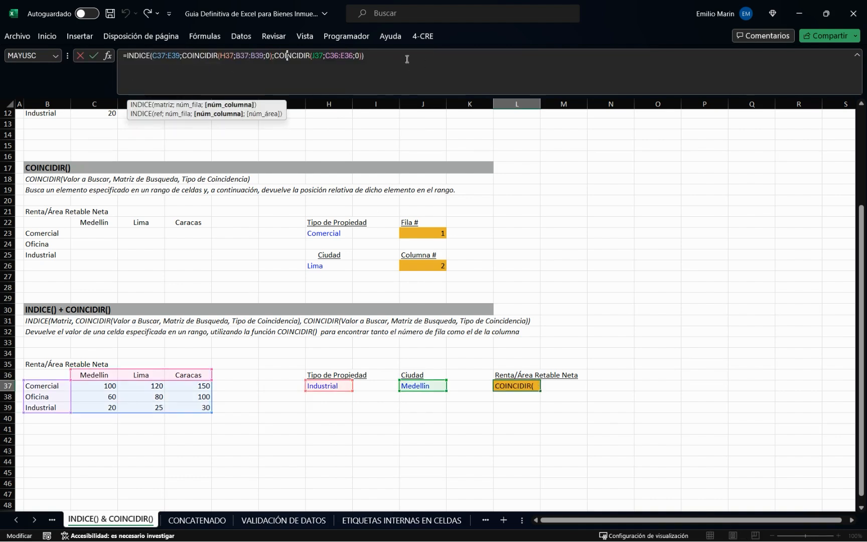
click(421, 408)
click(533, 386)
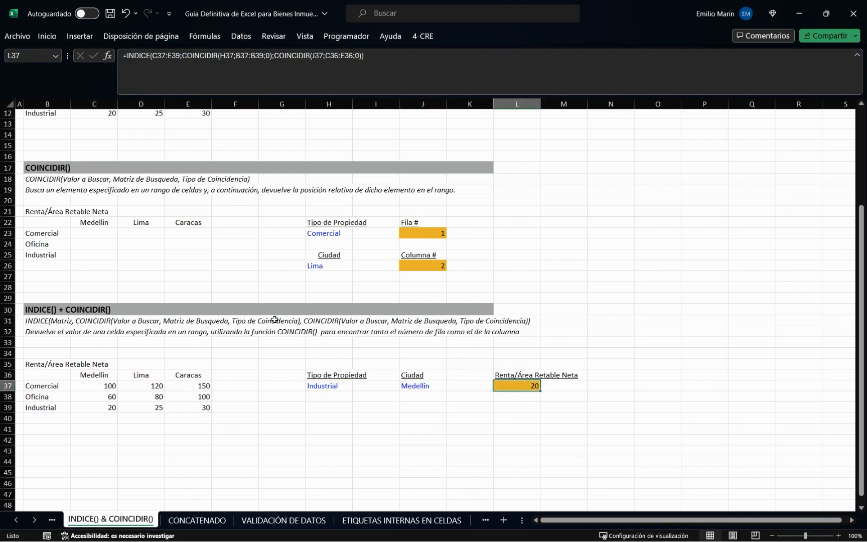
drag(102, 387, 197, 454)
click(244, 404)
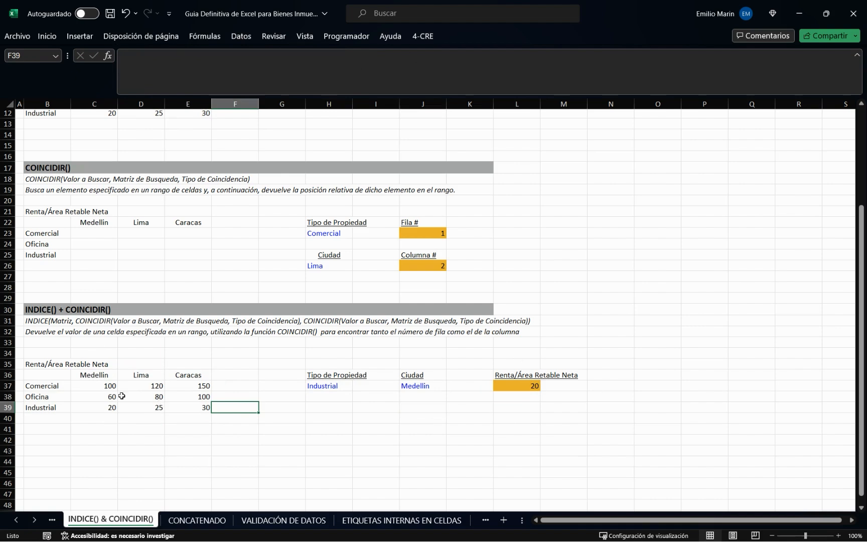
drag(96, 387, 186, 489)
click(222, 405)
Switch to the CONCATENADO worksheet and go to its title.
scroll(213, 408, up, 4)
click(53, 126)
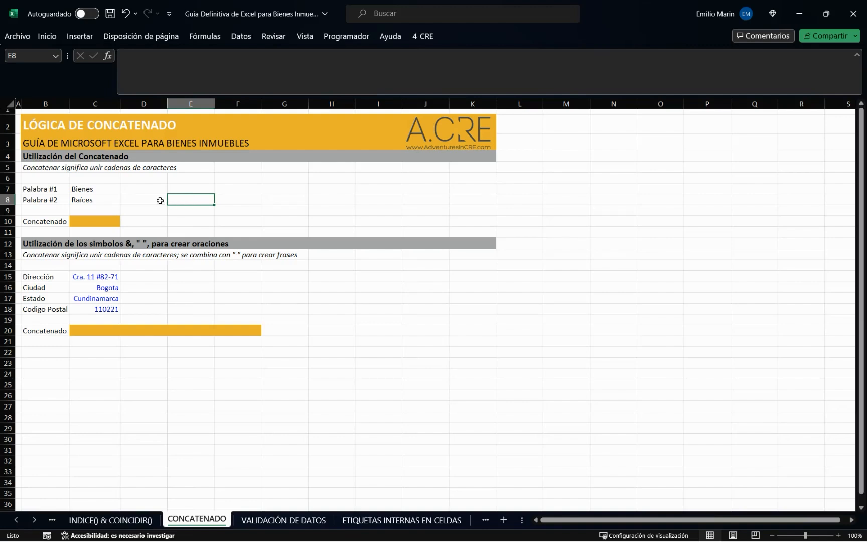
click(83, 219)
click(30, 129)
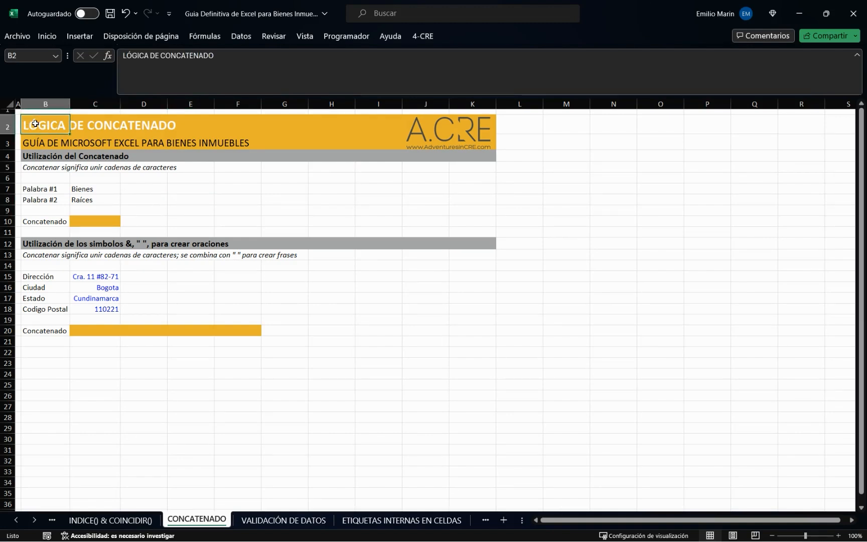
click(93, 219)
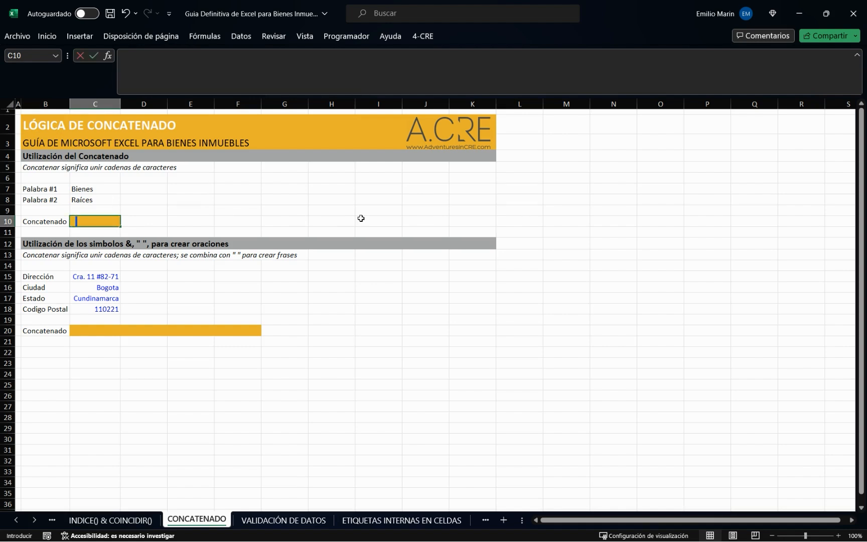
text(=concat)
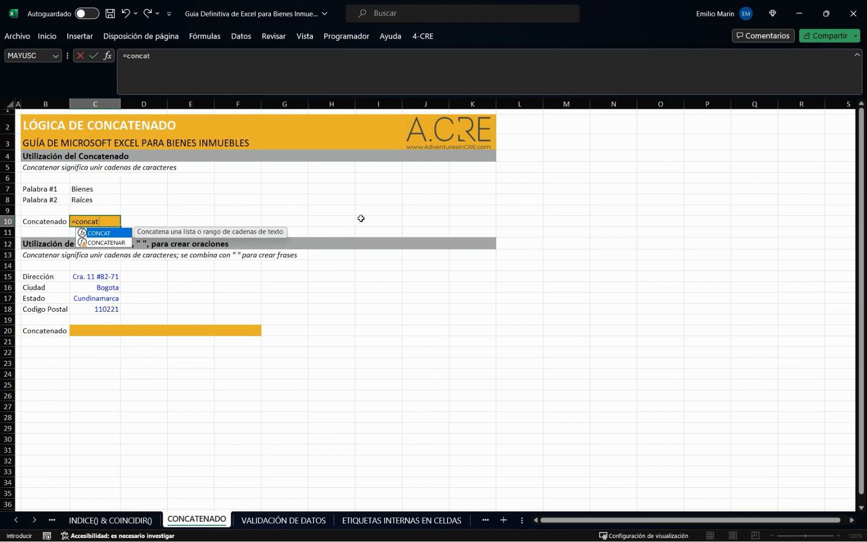
key(BackSpace)
key(BackSpace)
key(BackSpace)
key(BackSpace)
key(BackSpace)
key(BackSpace)
key(BackSpace)
key(Return)
key(Up)
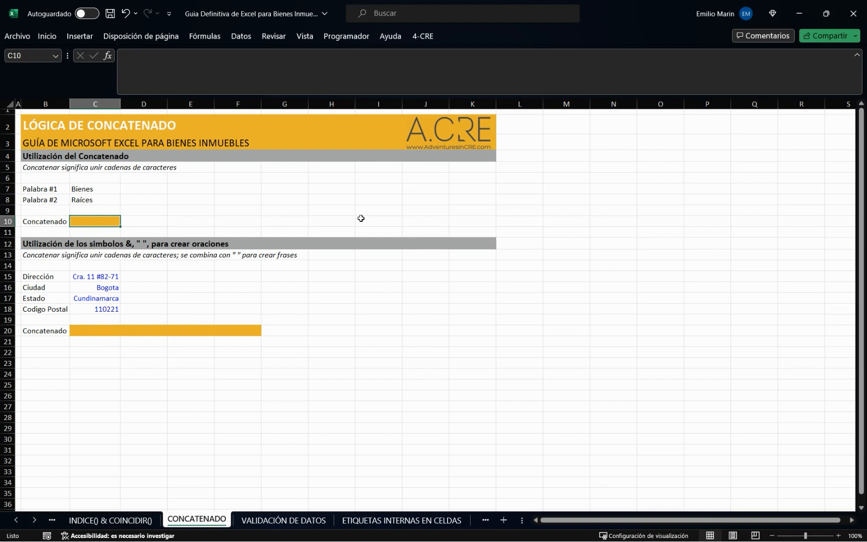
text(=)
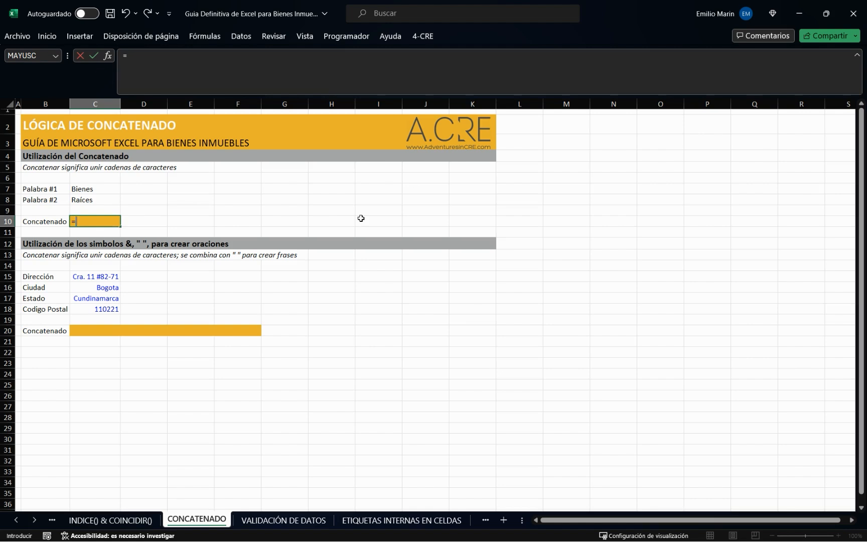
text(&)
key(BackSpace)
key(BackSpace)
key(Return)
key(Up)
key(Up)
key(Up)
key(Up)
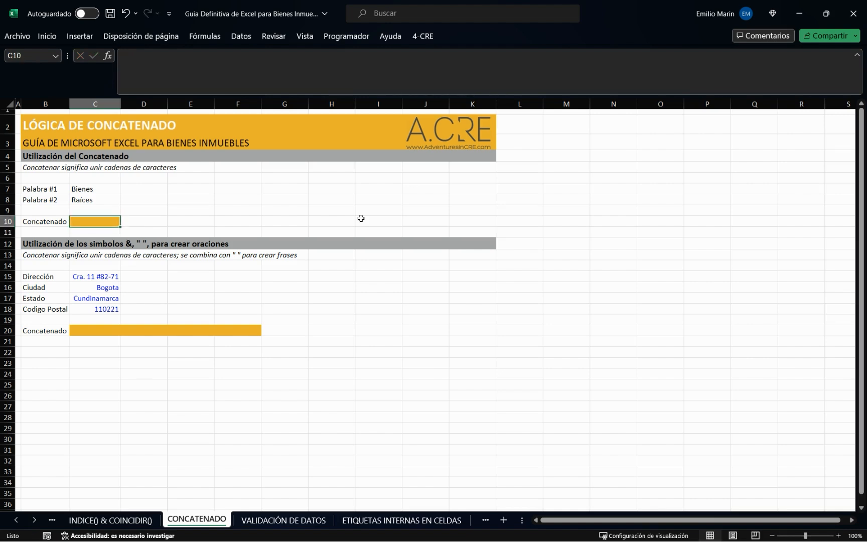
key(Down)
key(Down)
key(Up)
key(Up)
key(Down)
key(Down)
key(Down)
Join the two words in C10 with the formula =CONCATENAR(C7;C8).
text(=conca)
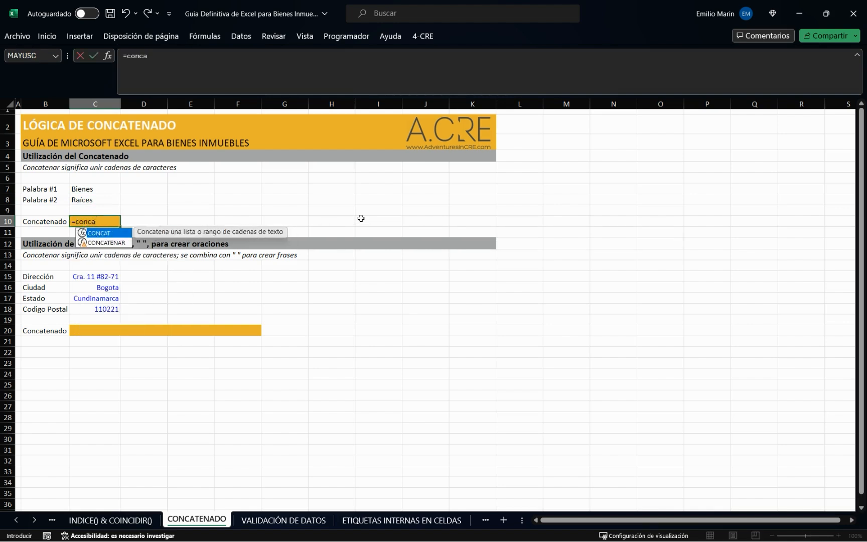
key(Tab)
key(Up)
key(Up)
key(Up)
text(;)
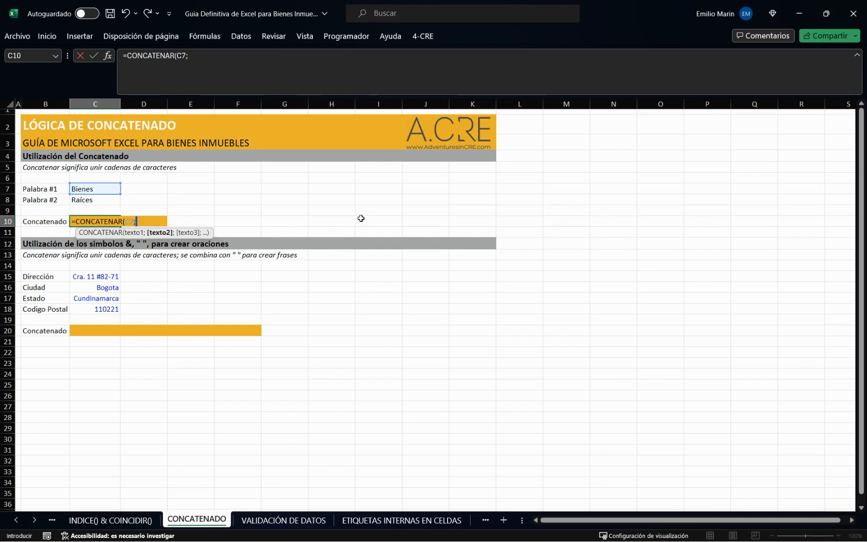
key(Up)
key(Up)
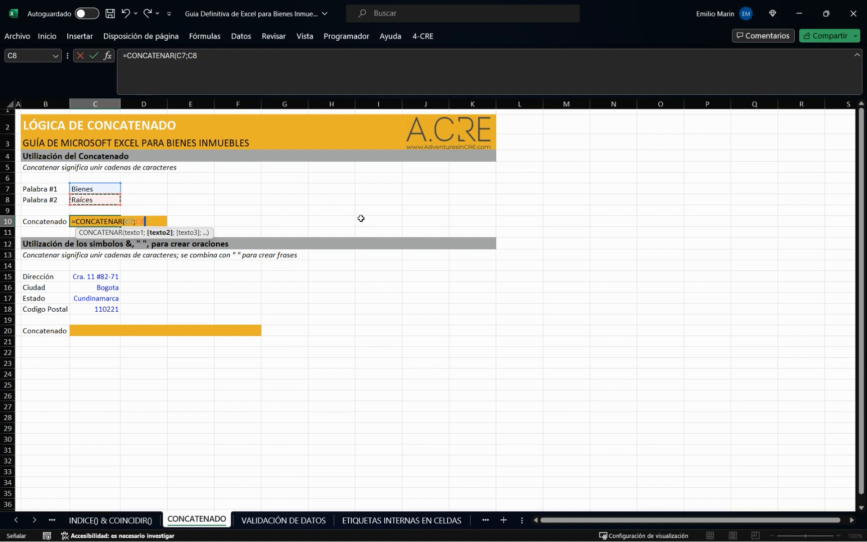
text())
key(Return)
key(Up)
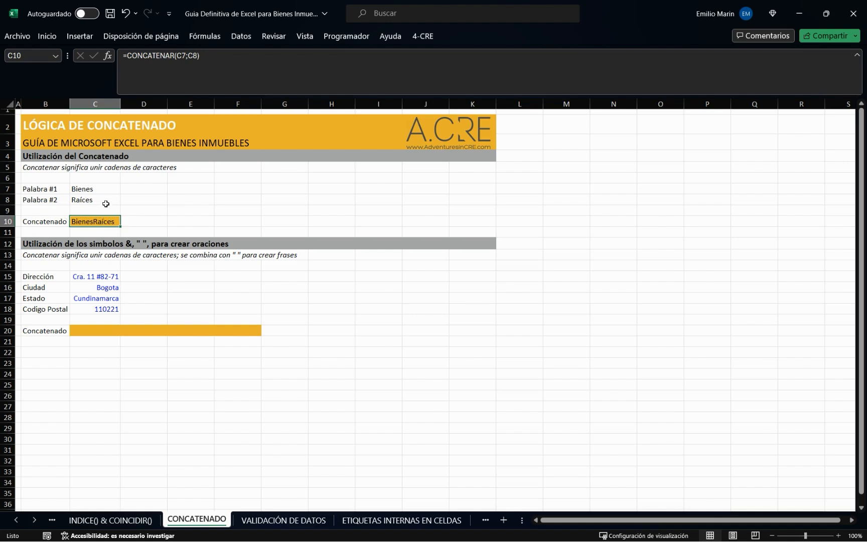
Add a space between the words by changing the C10 formula to =CONCATENAR(C7;" ";C8).
click(235, 67)
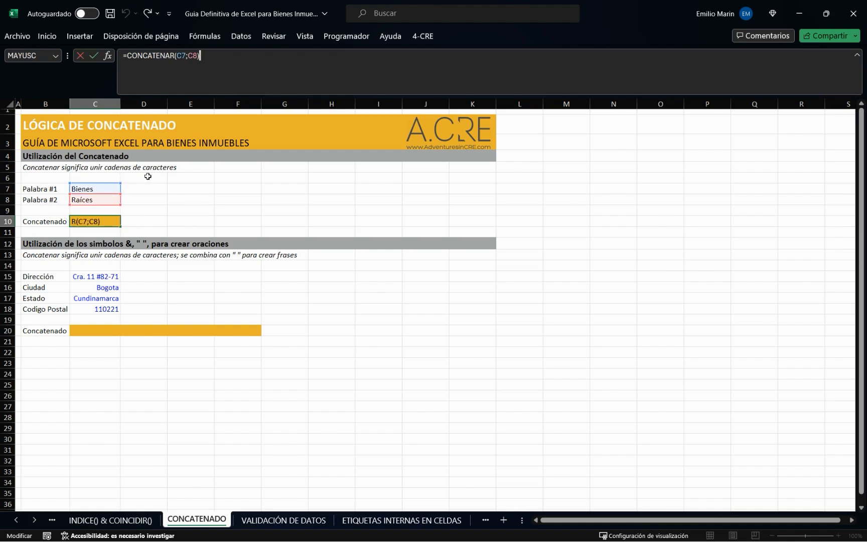
key(BackSpace)
key(BackSpace)
key(BackSpace)
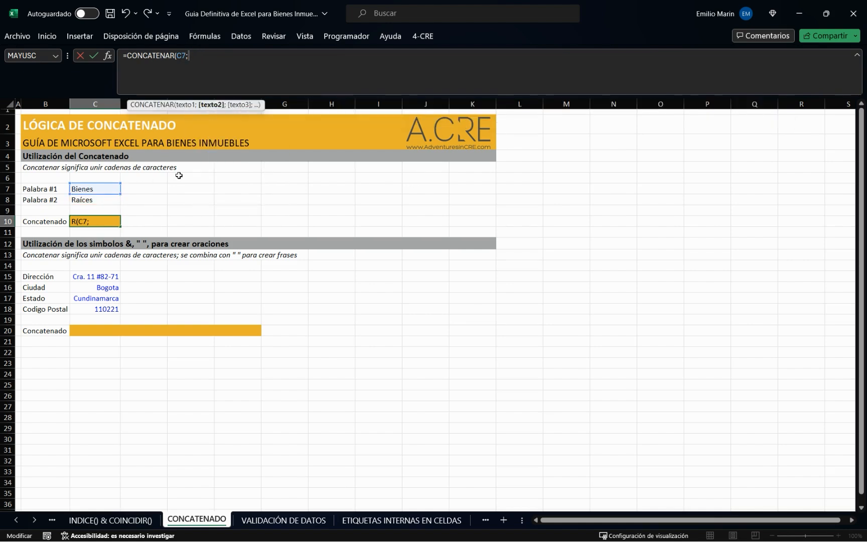
text(" ";)
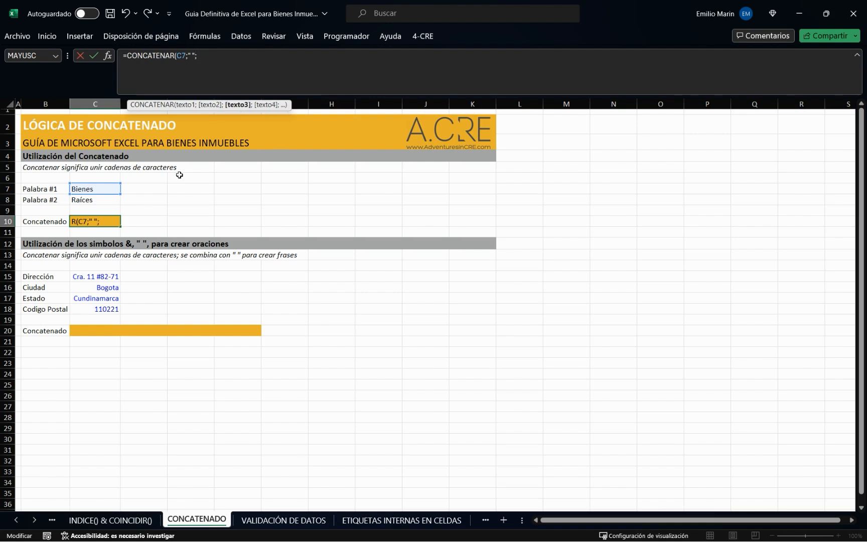
click(100, 200)
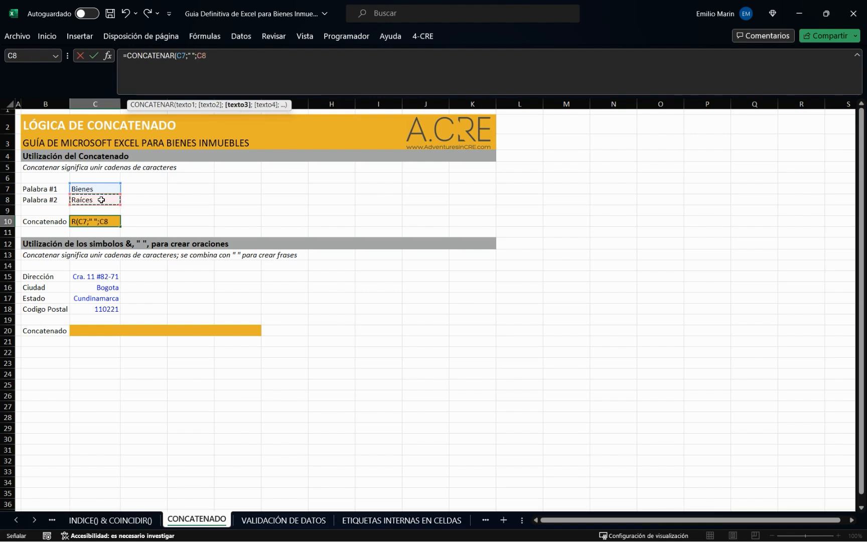
text())
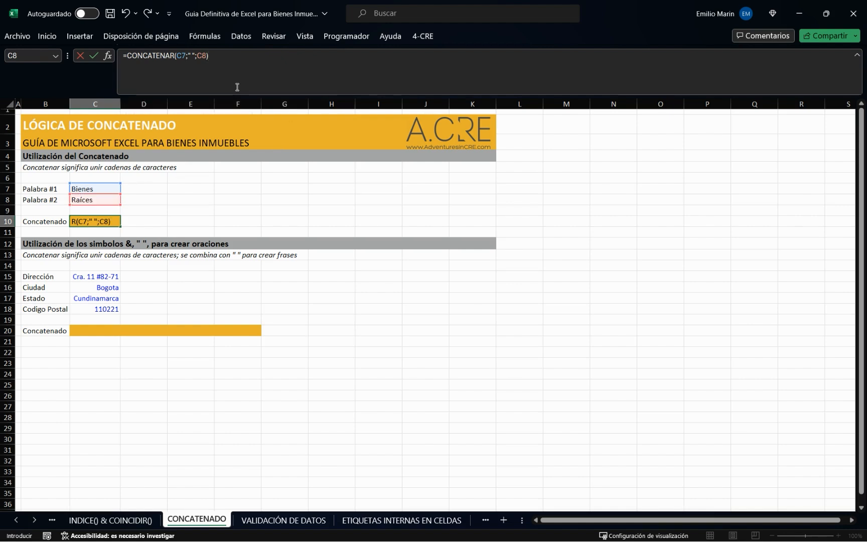
key(Return)
key(Up)
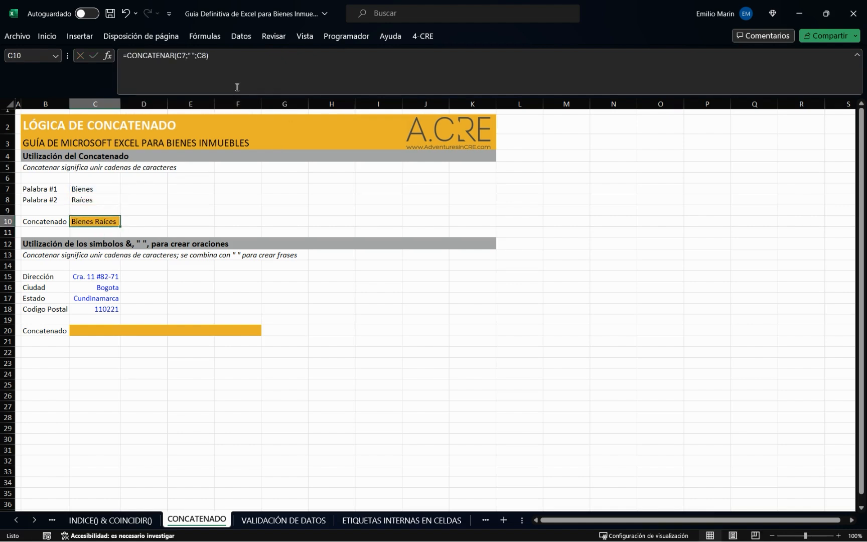
Replace the C10 formula with =C7&C8 to join the words using the ampersand operator.
text(=)
key(Up)
key(Up)
key(Up)
text(&)
key(Up)
key(Up)
key(Return)
key(Up)
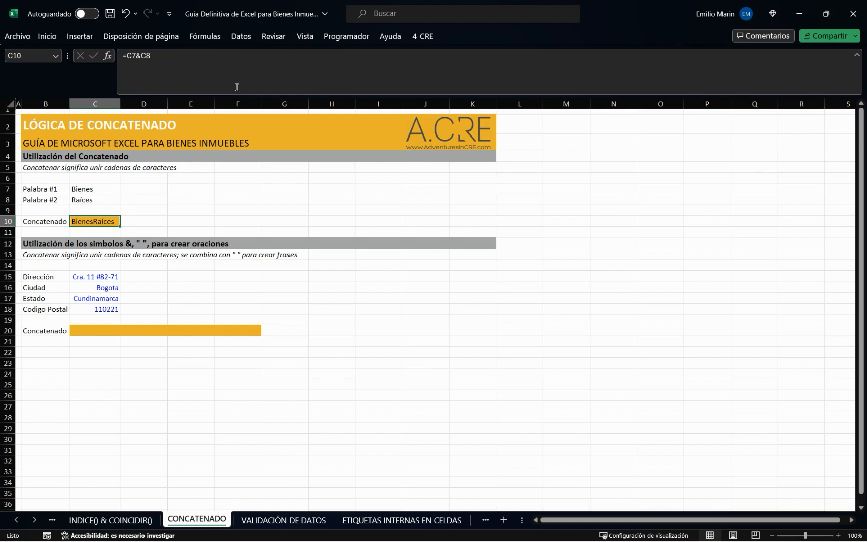
Insert a space between the joined words by editing the C10 formula to =C7& " " & C8.
click(143, 56)
text(")
text( ")
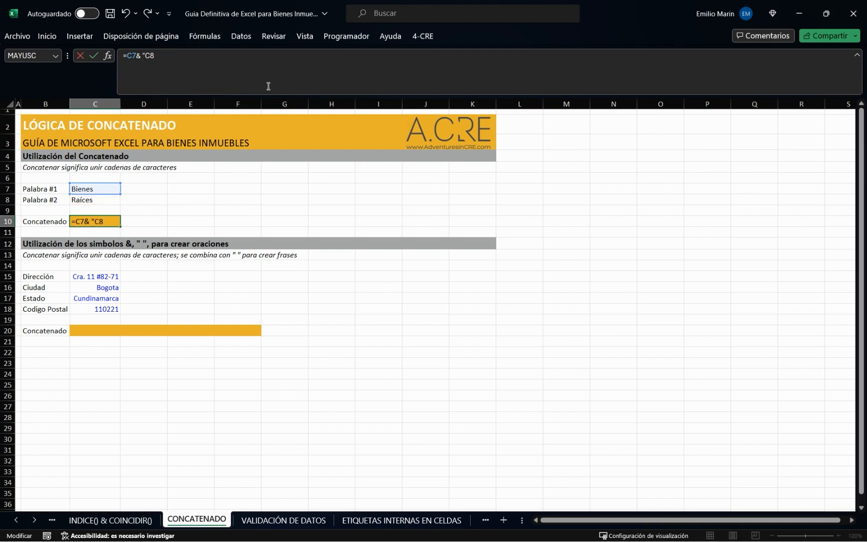
text( &)
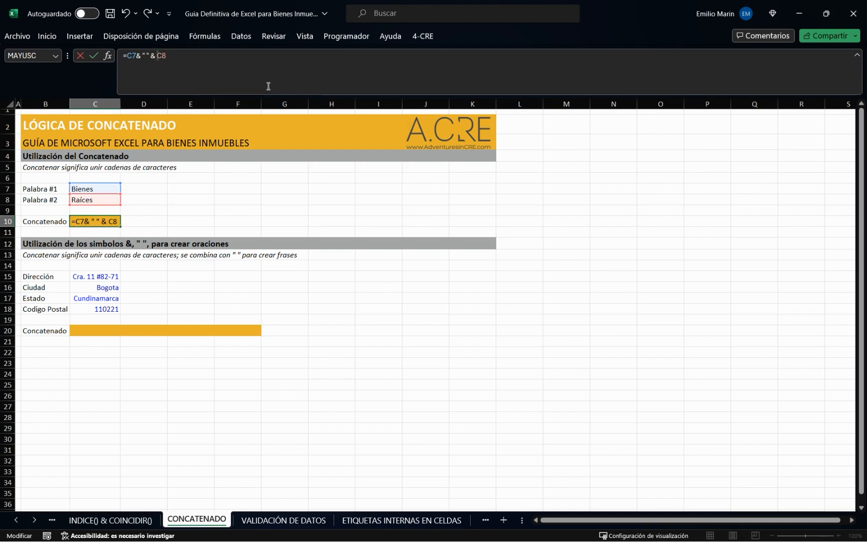
key(Return)
key(Up)
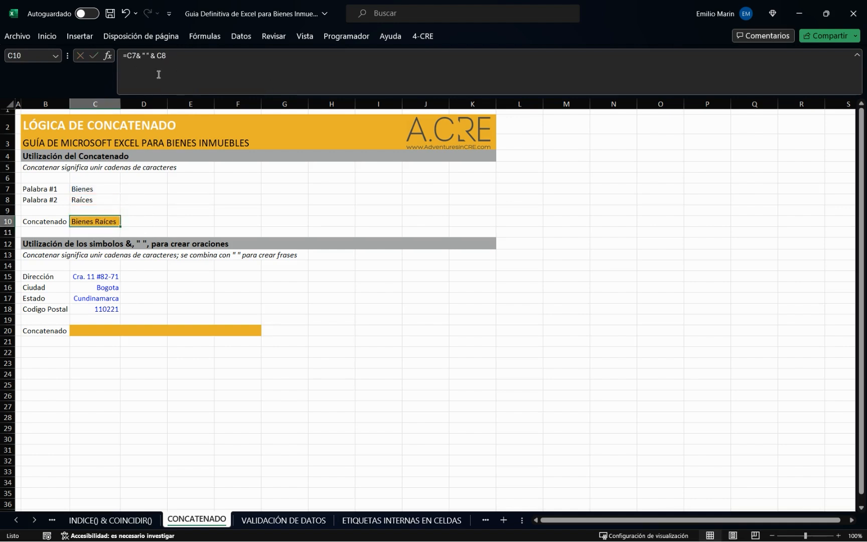
click(127, 54)
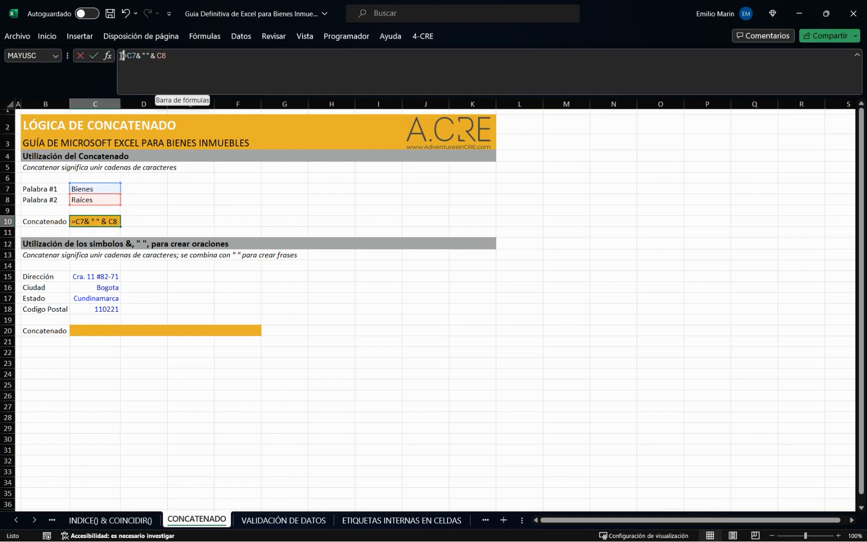
triple_click(126, 55)
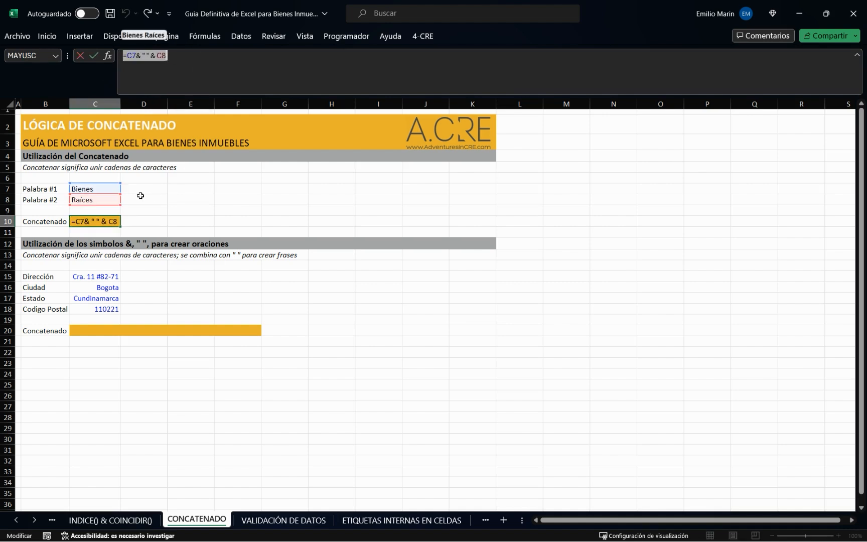
text(=)
click(151, 213)
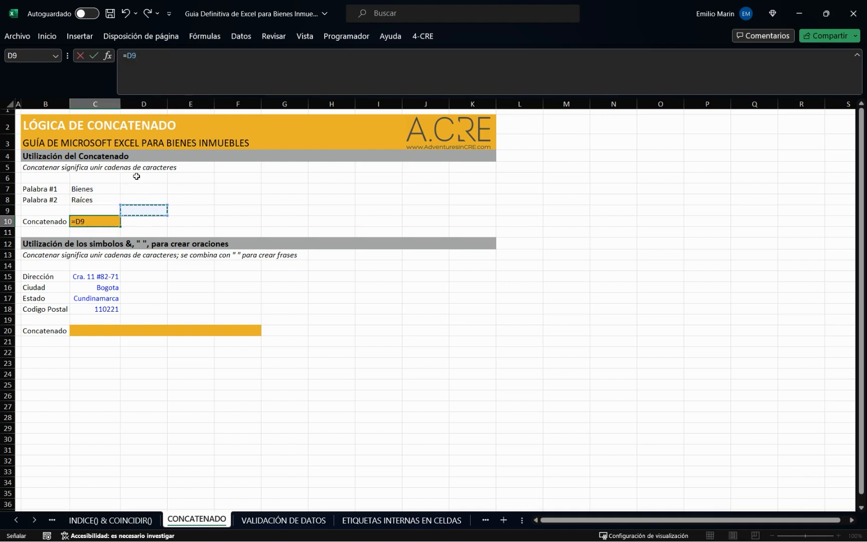
key(Escape)
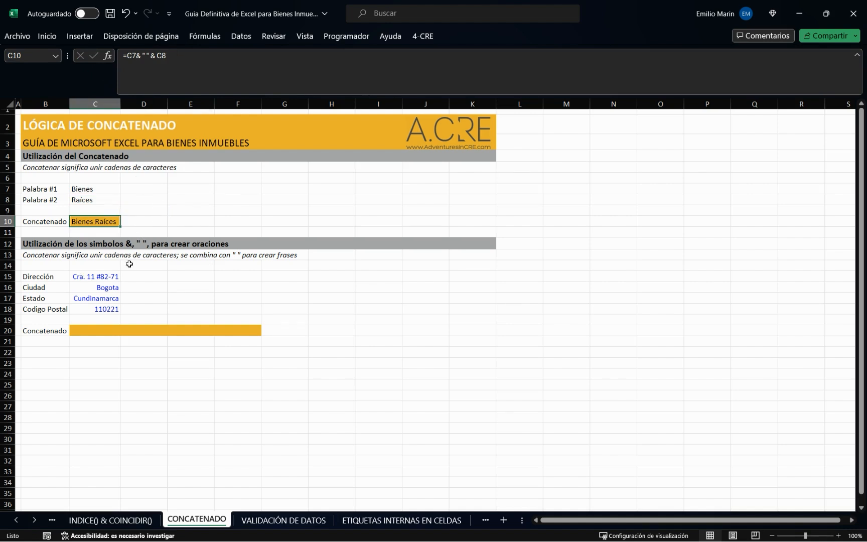
Examine the address, city, state and postal code cells C15:C18 and the Concatenado output range in row 20.
click(98, 329)
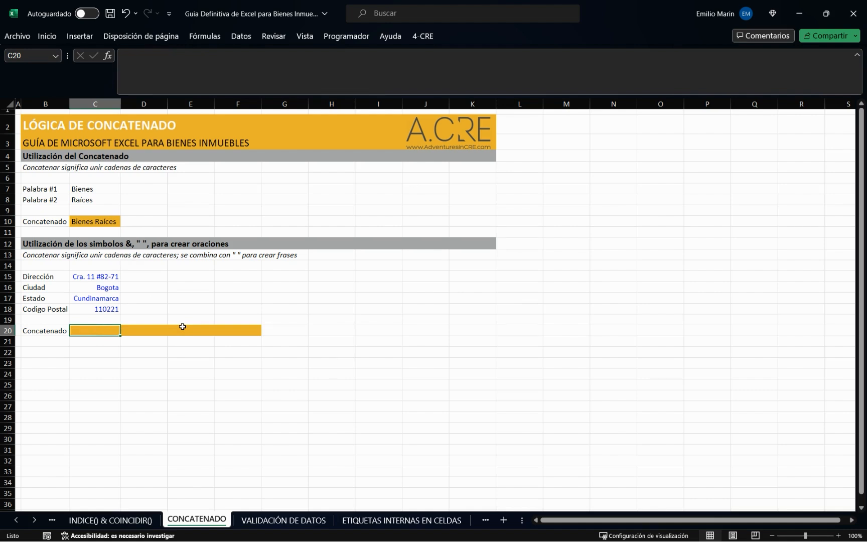
drag(93, 277, 95, 320)
click(143, 296)
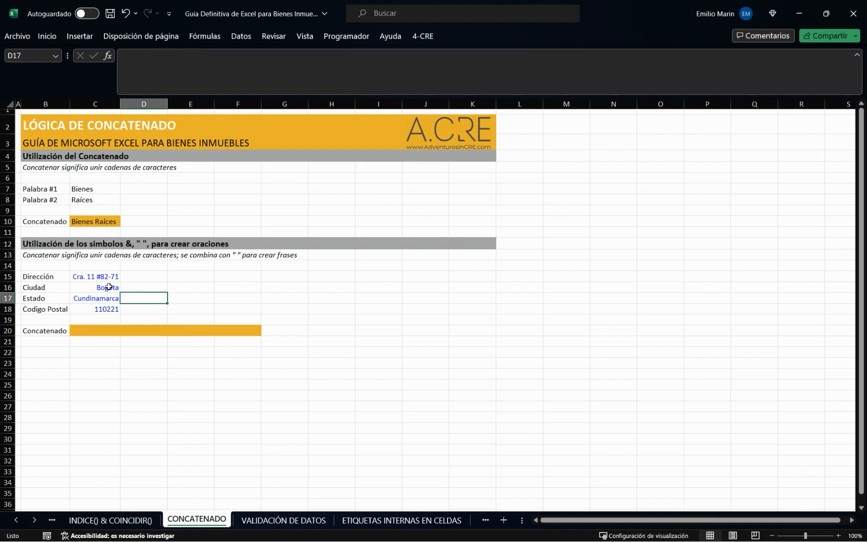
drag(102, 277, 106, 307)
click(87, 330)
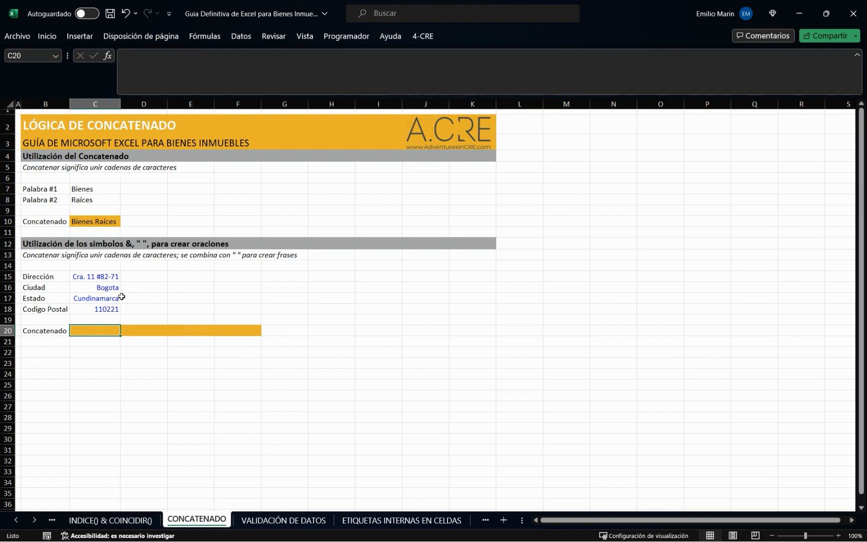
click(95, 288)
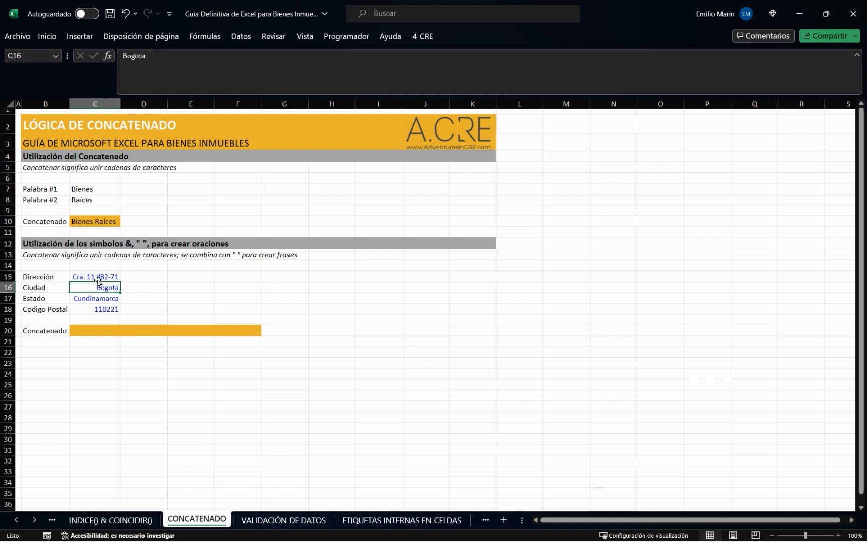
click(98, 300)
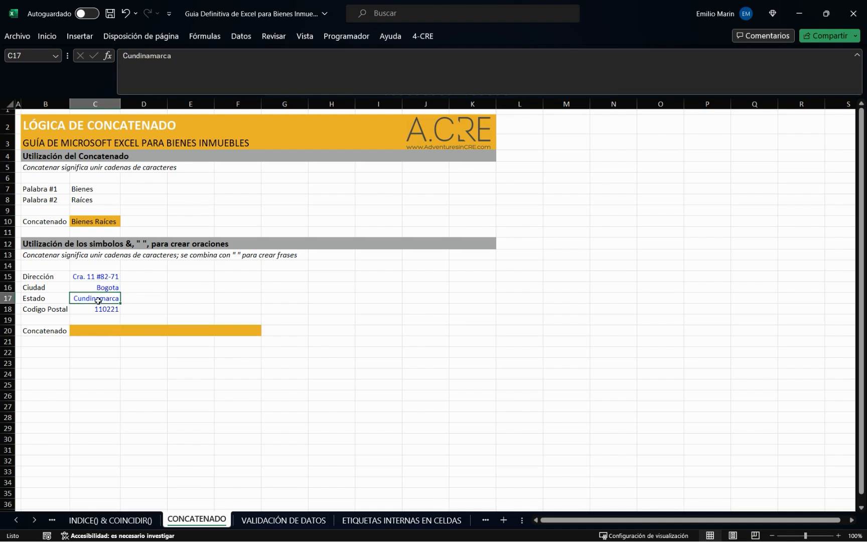
click(95, 333)
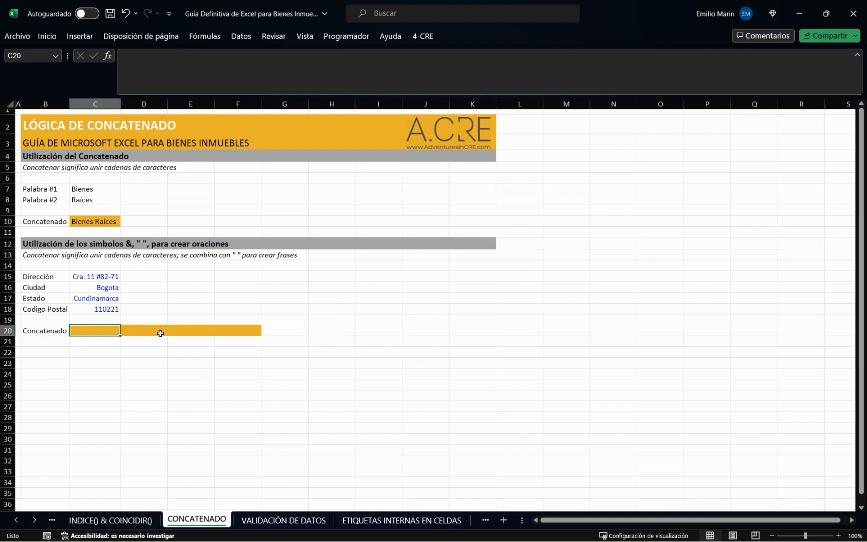
click(101, 350)
drag(92, 336, 256, 332)
click(444, 321)
drag(83, 328, 283, 329)
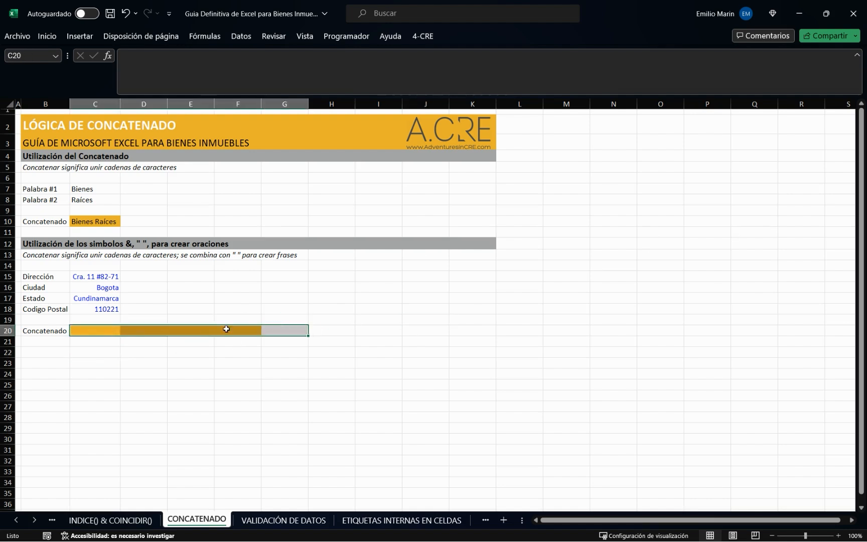
drag(95, 278, 248, 330)
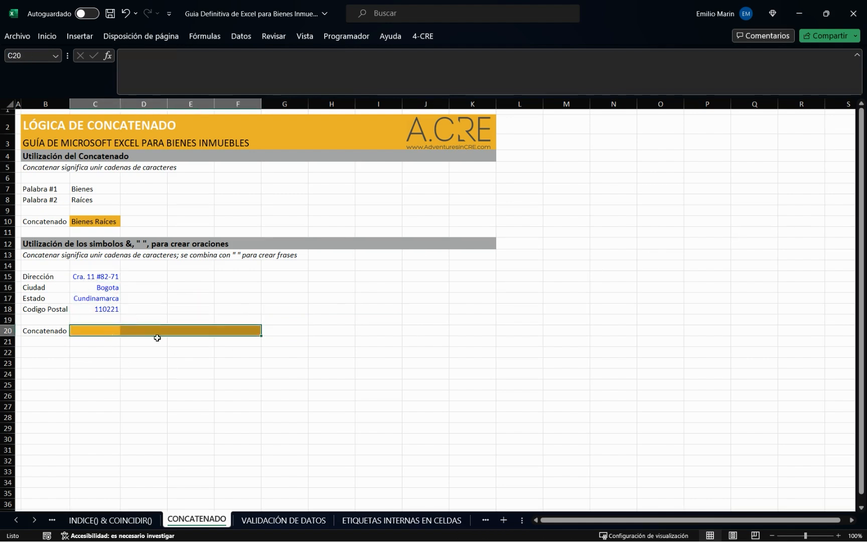
click(96, 343)
drag(87, 332, 229, 336)
click(103, 373)
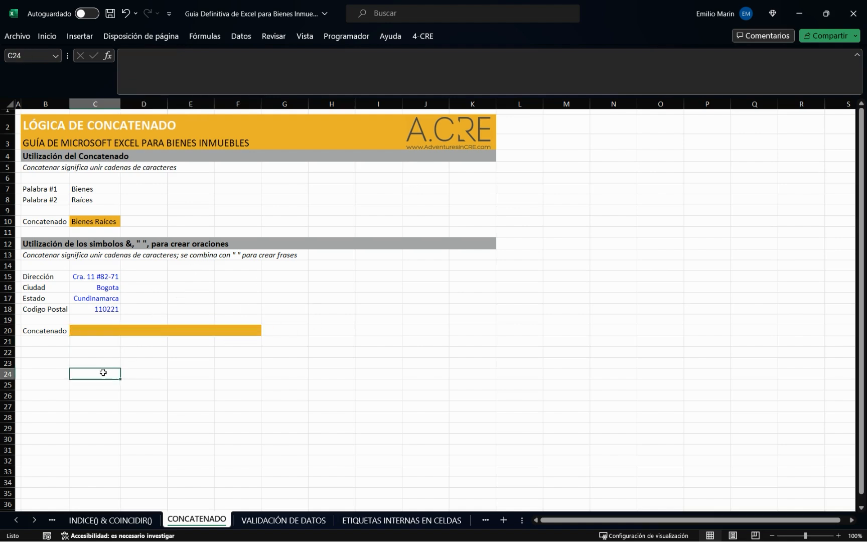
Start a formula in C20 that joins the address and city with a comma and space: =C15& ", " &C16.
click(101, 334)
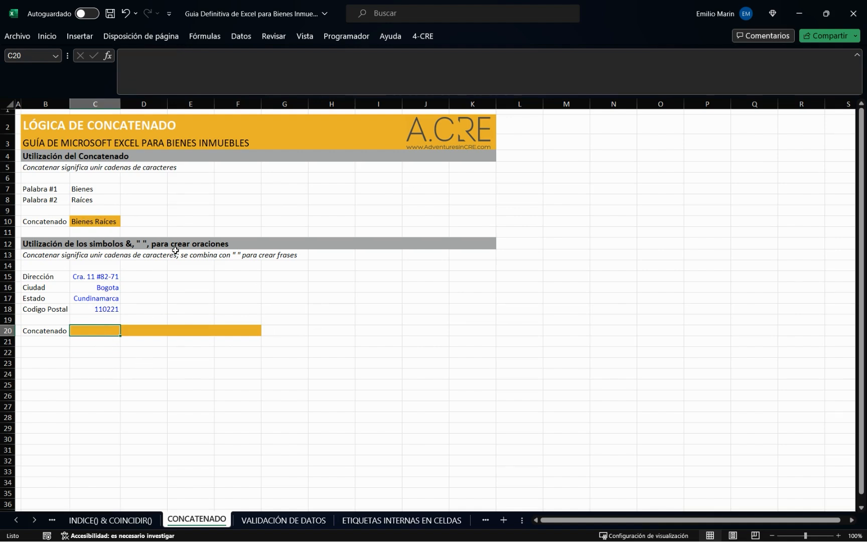
text(=)
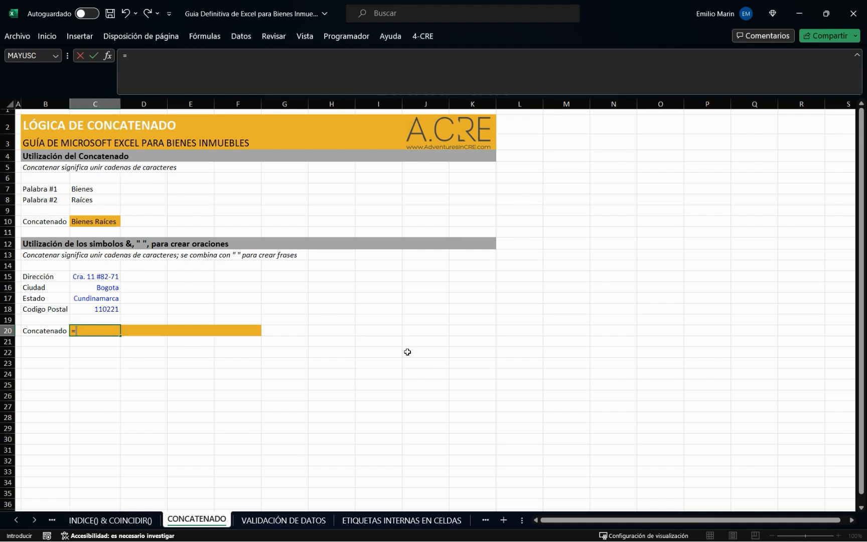
key(Up)
key(Up)
key(Up)
key(Up)
key(Up)
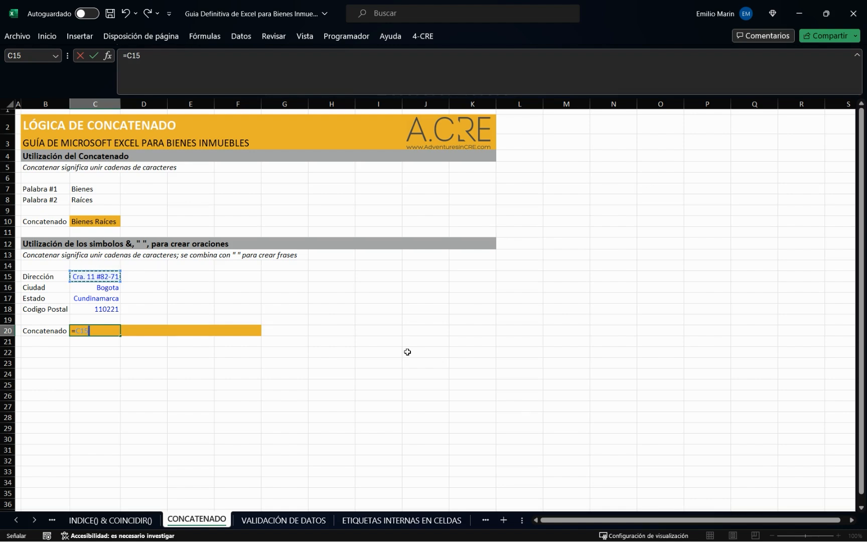
text(& "," &)
key(Up)
key(Up)
key(Up)
key(Up)
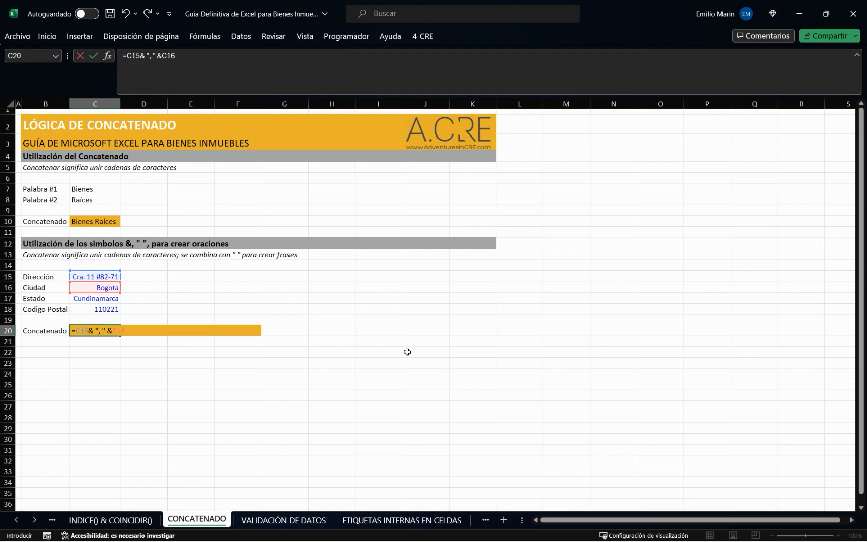
Extend the C20 formula with a space and the state by appending &" "& C17.
text(&" "*)
key(BackSpace)
text(&)
key(Up)
key(Up)
key(Up)
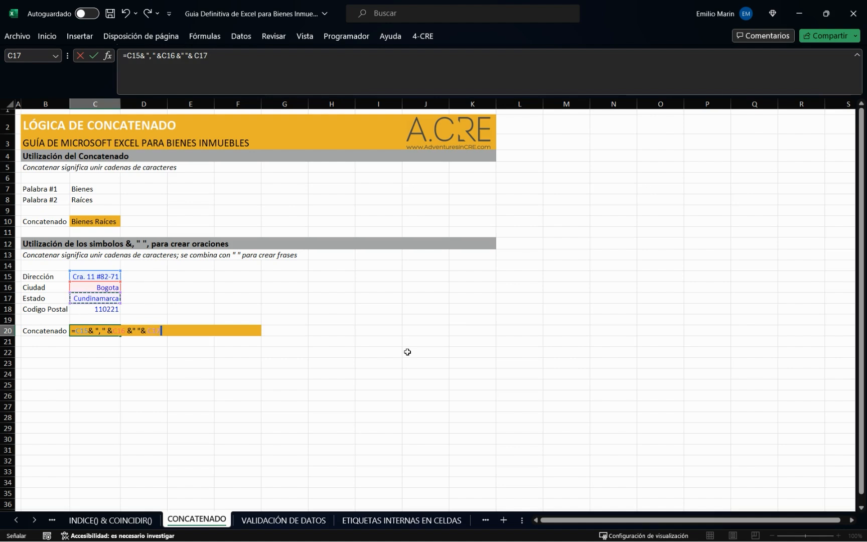
Complete the C20 formula by appending & "- " &C18 to add the postal code after a hyphen.
text(&)
text(&)
key(Up)
key(Up)
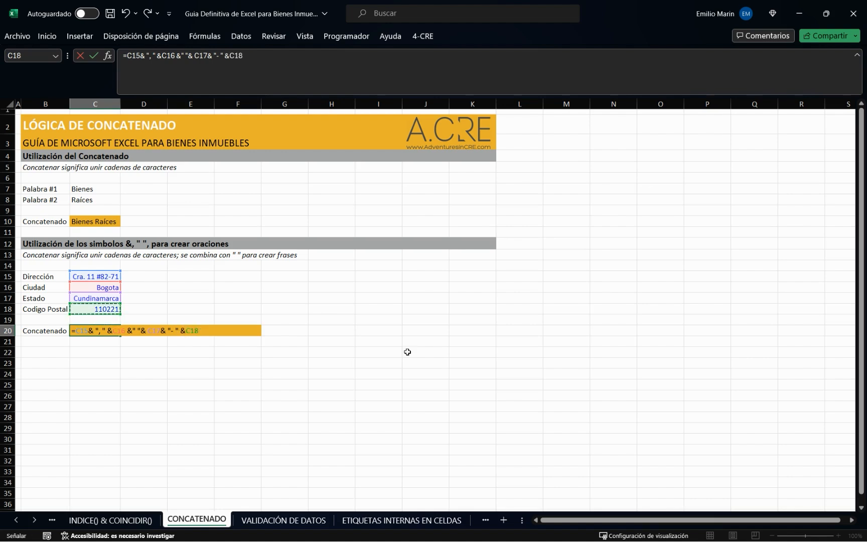
key(Return)
key(Up)
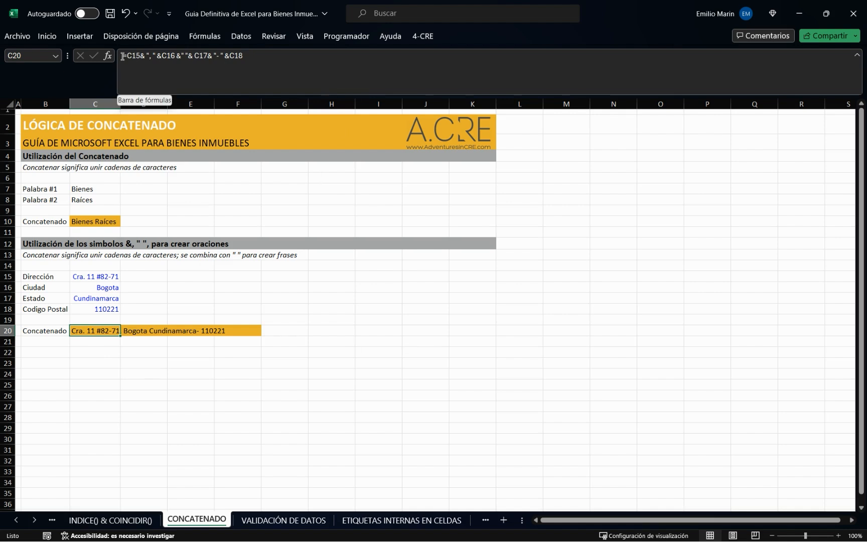
Review the concatenation formula in C20 and the full address line it produces.
drag(123, 55, 300, 56)
click(68, 348)
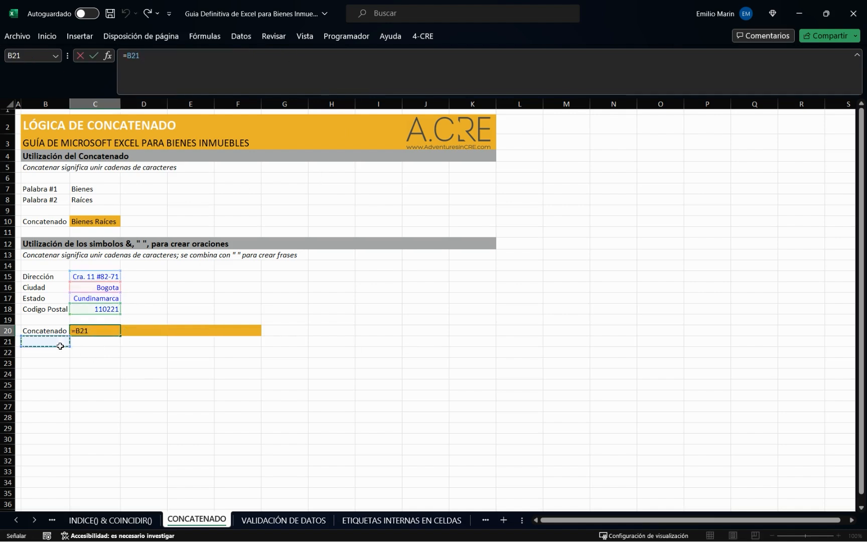
key(Escape)
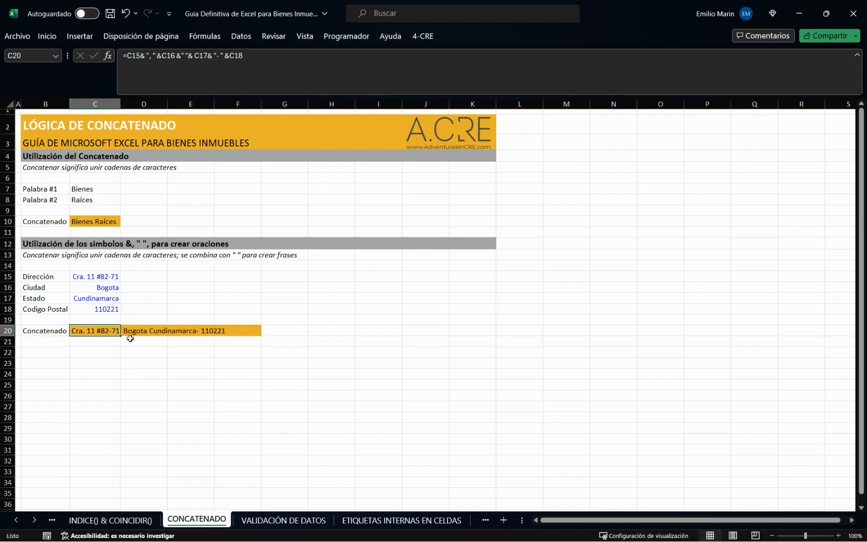
drag(104, 329, 236, 332)
click(42, 349)
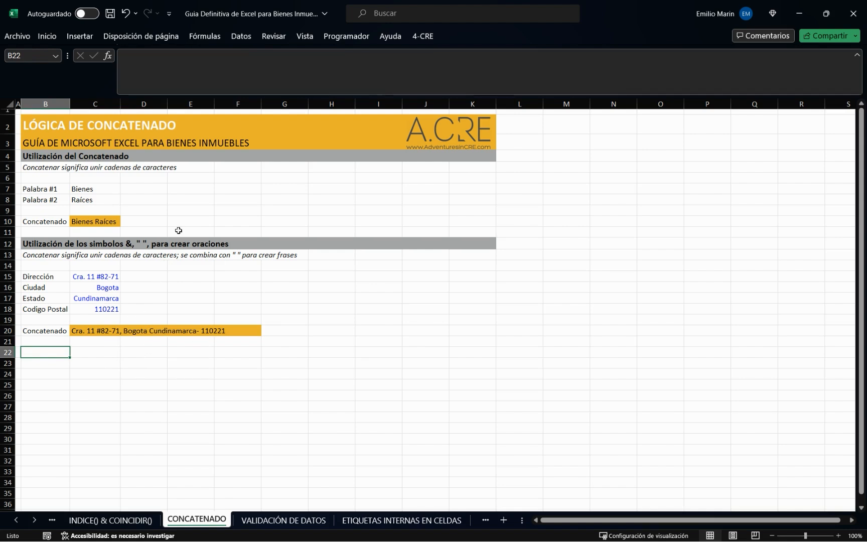
drag(35, 153, 482, 155)
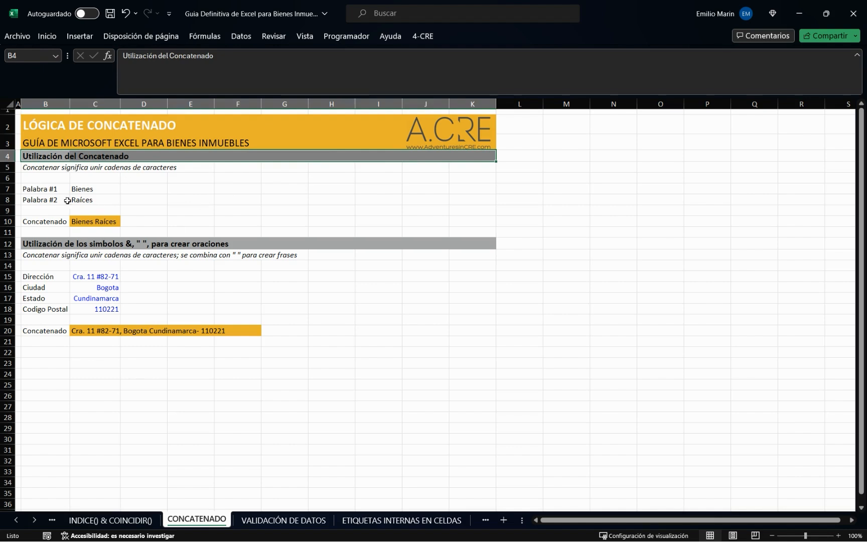
click(79, 154)
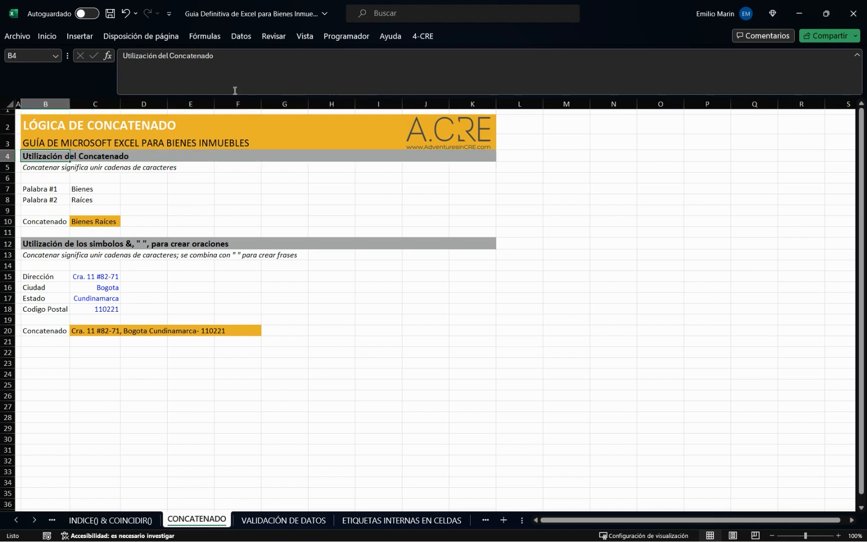
click(253, 74)
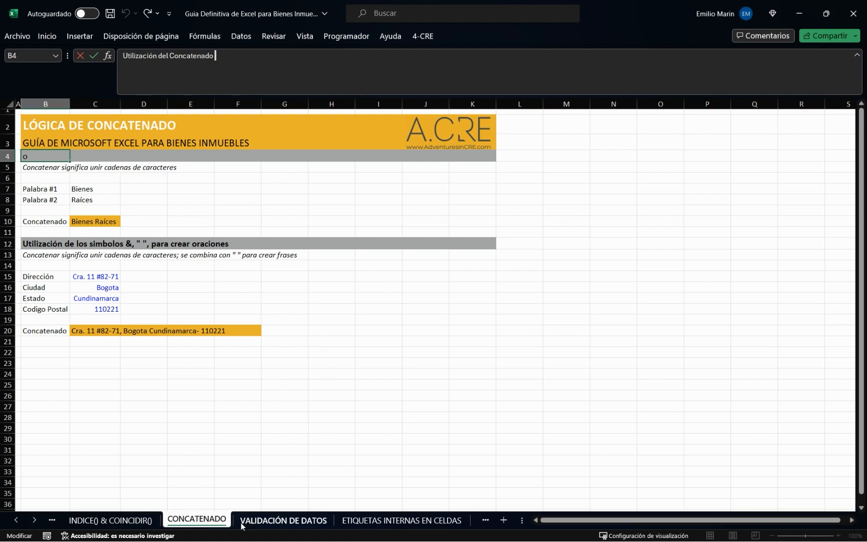
click(45, 320)
click(47, 365)
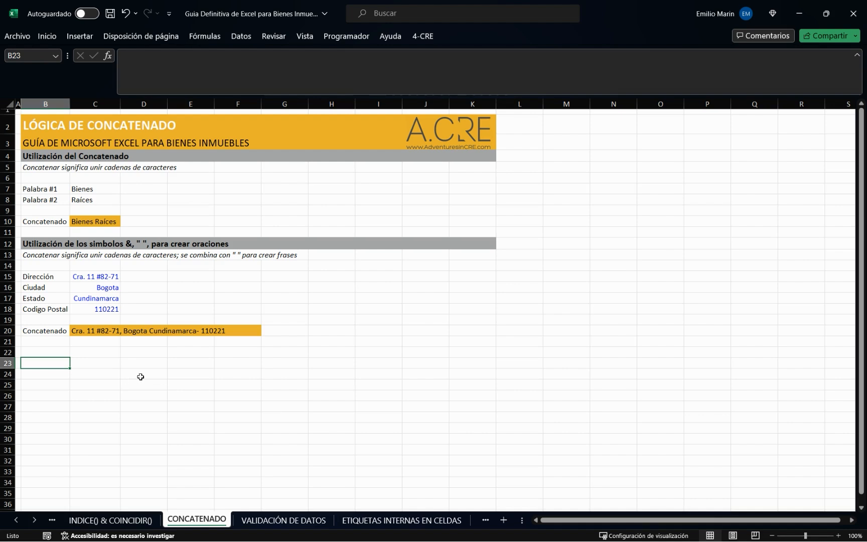
click(56, 355)
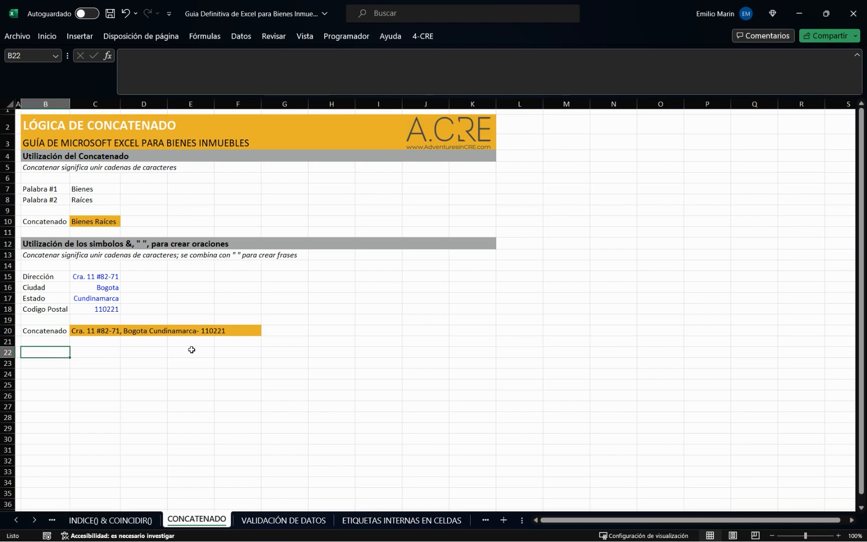
click(43, 363)
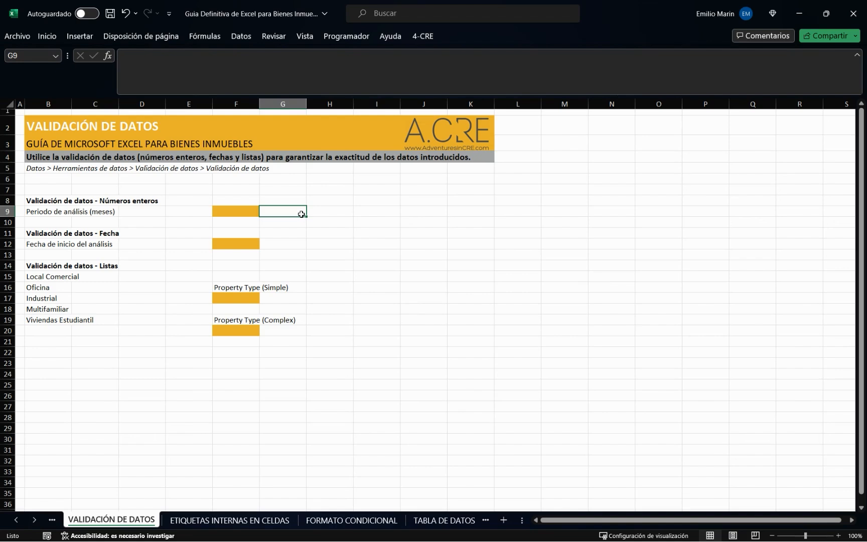
Examine the whole-number, date and list sections on the VALIDACIÓN DE DATOS sheet.
click(405, 210)
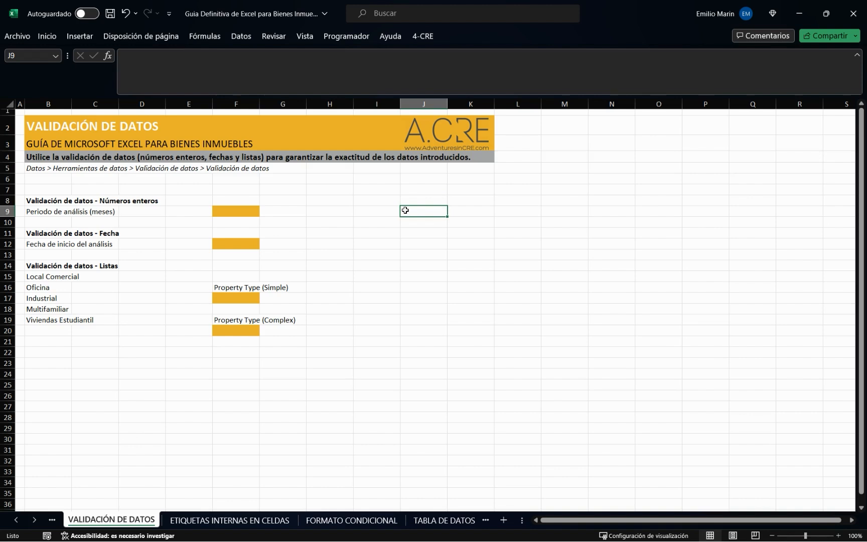
click(314, 209)
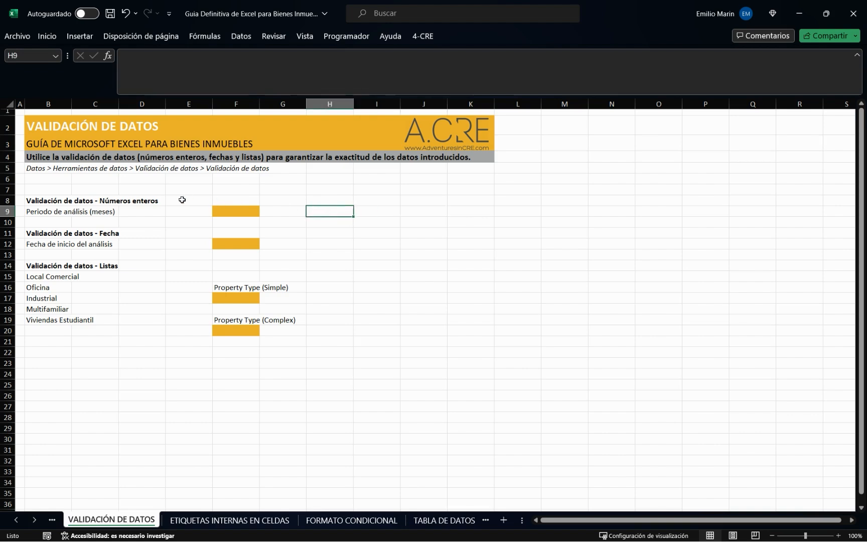
drag(47, 202, 322, 341)
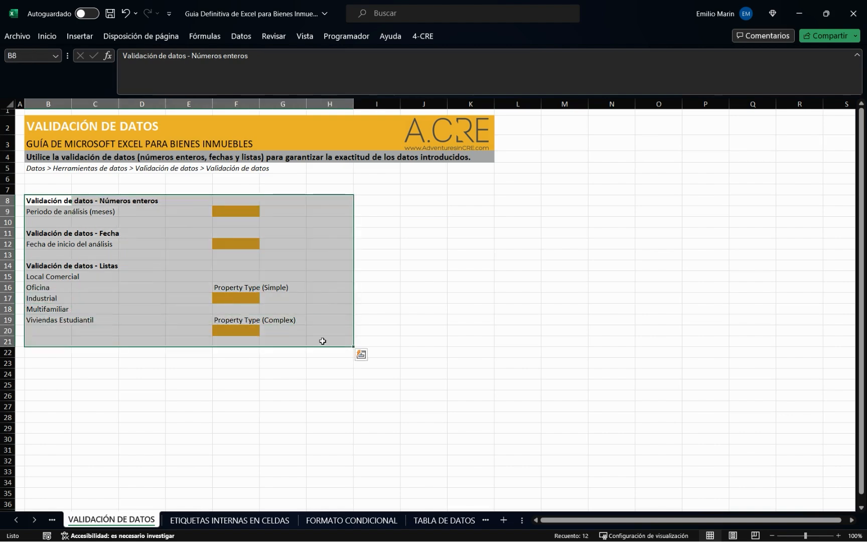
click(382, 232)
click(45, 126)
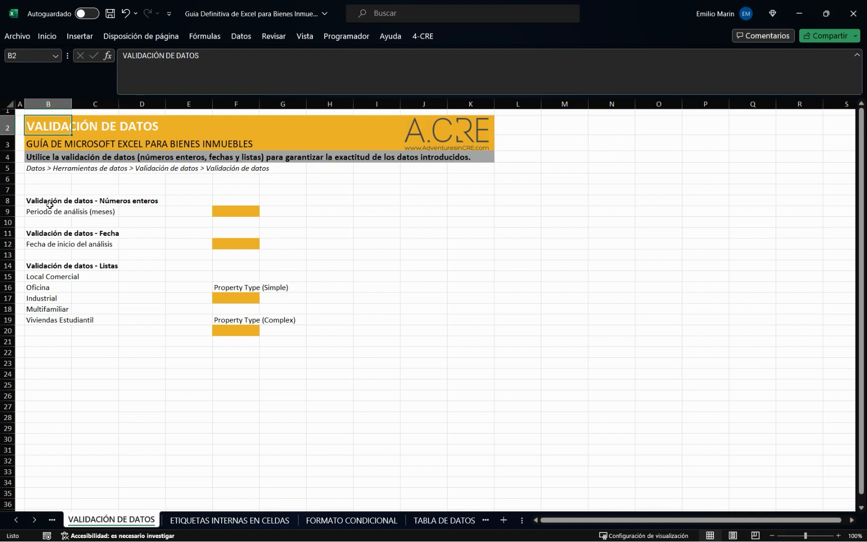
click(53, 178)
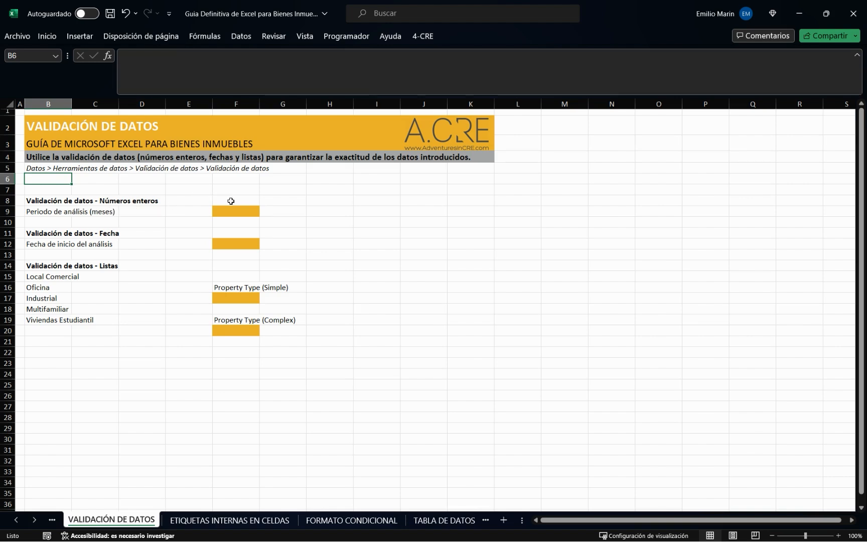
Examine the whole-number validation section and select its Periodo de análisis (meses) input cell F9.
click(234, 208)
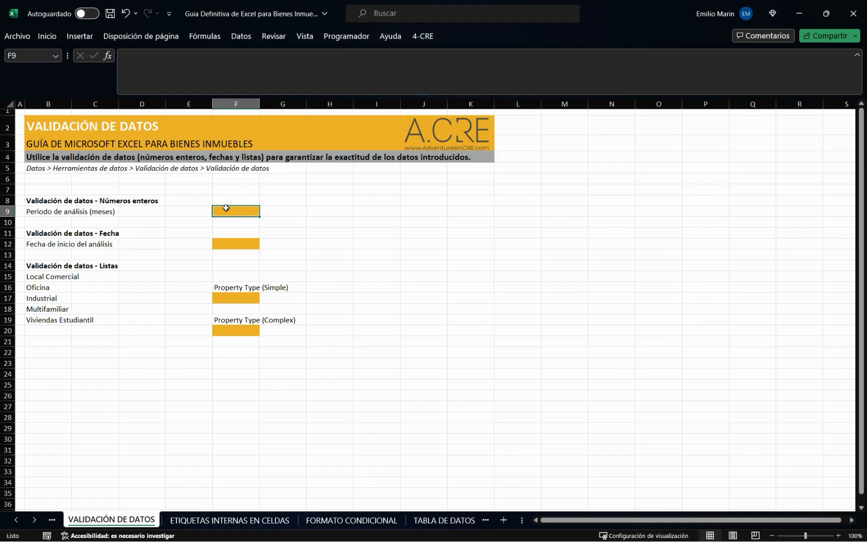
click(45, 198)
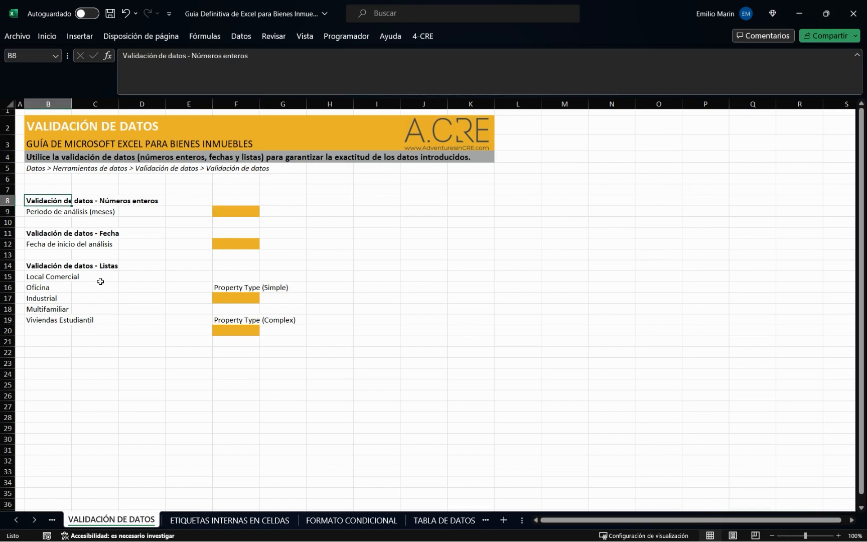
drag(50, 203, 210, 199)
click(45, 211)
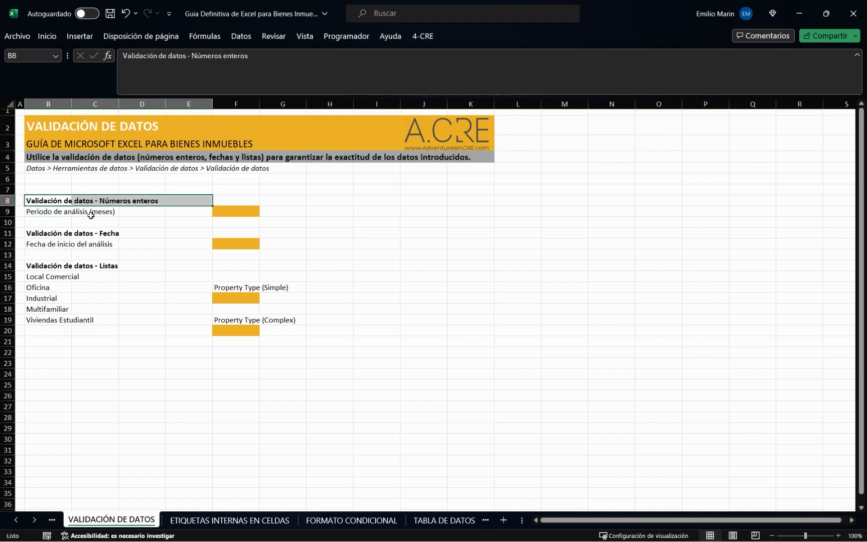
click(52, 212)
click(238, 221)
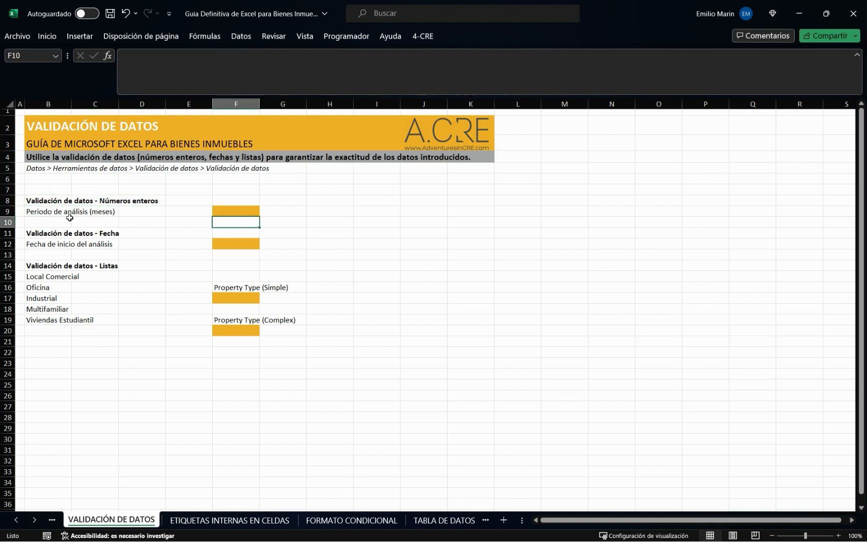
click(238, 210)
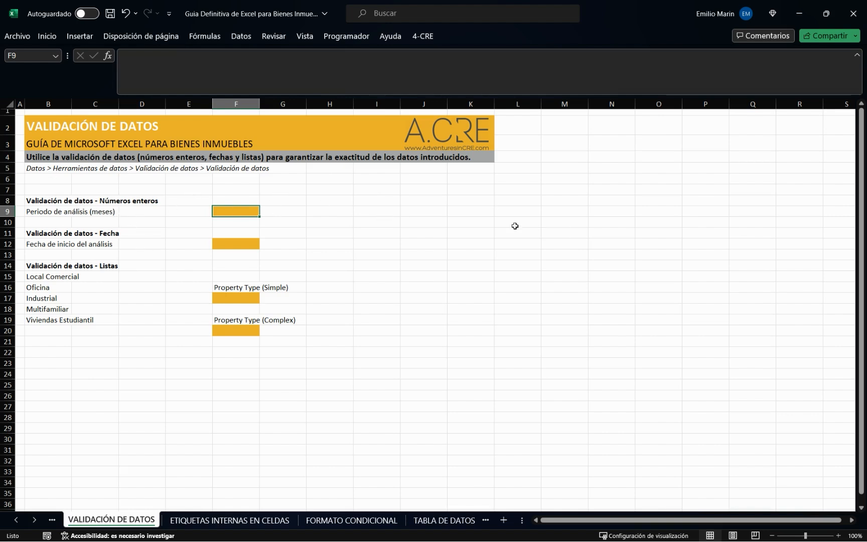
Apply a data validation rule to F9 that allows only whole numbers (Número entero) between 1 and 120.
click(242, 37)
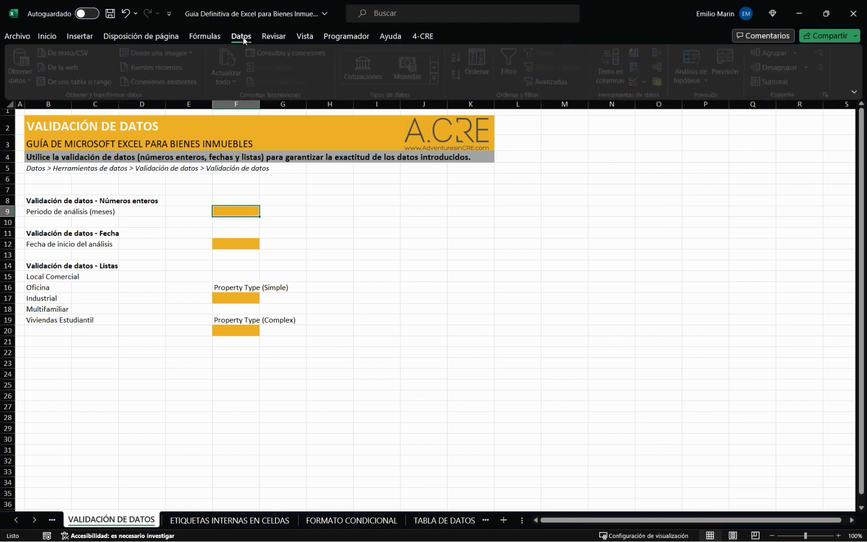
click(650, 83)
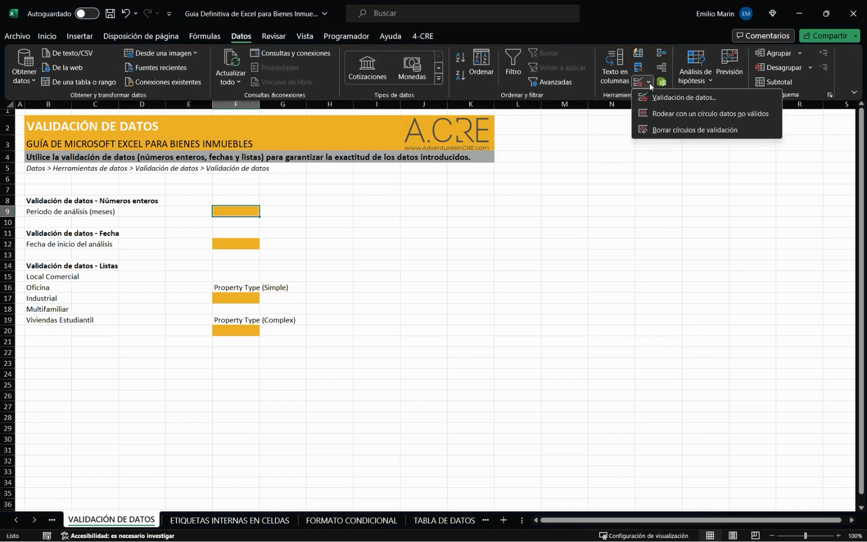
click(659, 99)
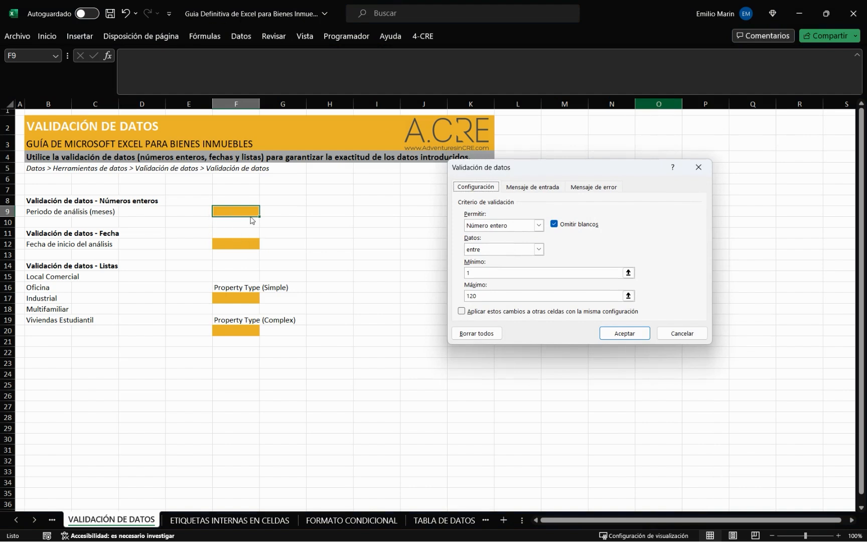
click(512, 227)
click(512, 227)
click(512, 227)
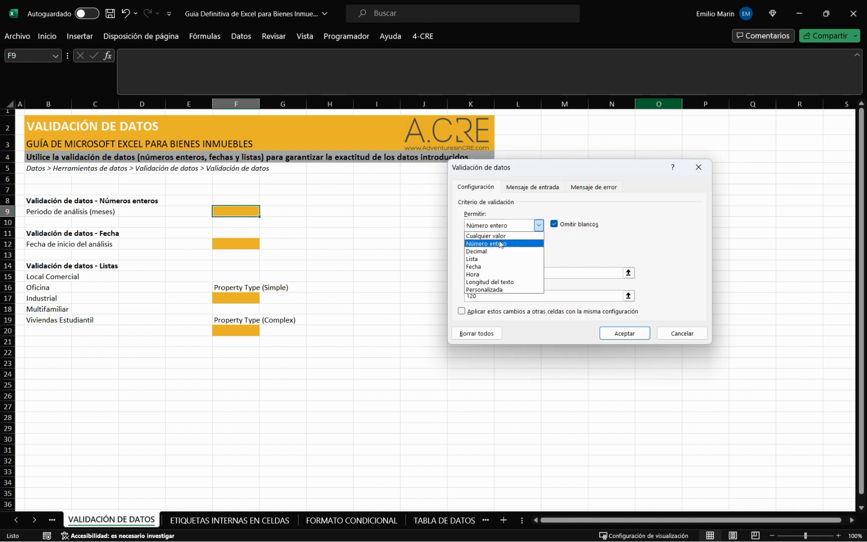
click(502, 244)
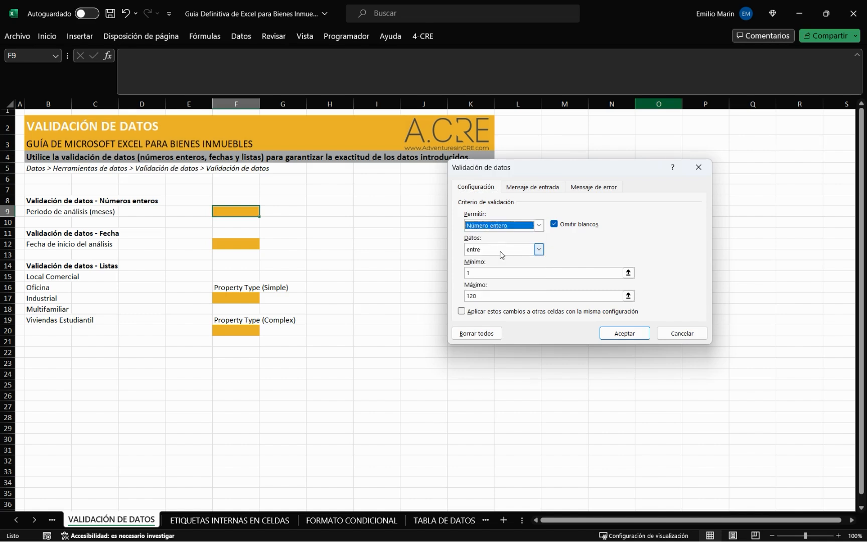
click(486, 250)
click(486, 258)
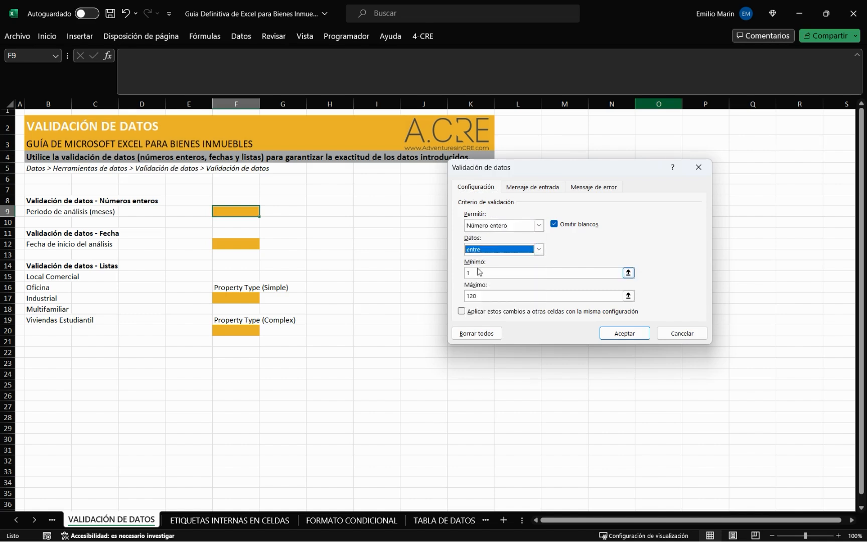
click(480, 273)
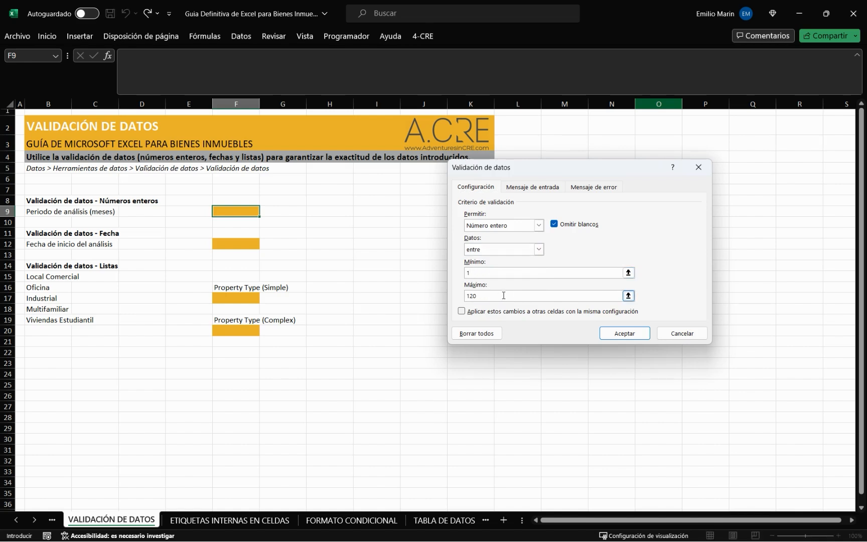
click(623, 335)
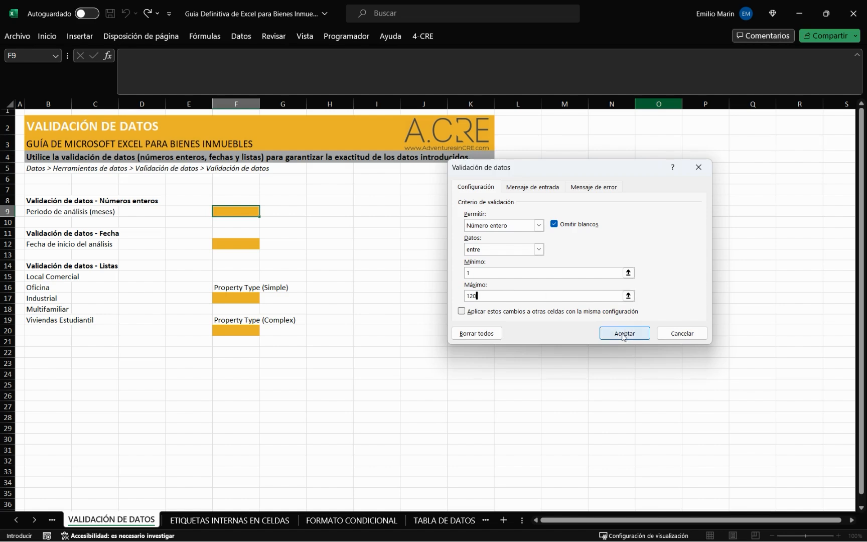
click(624, 335)
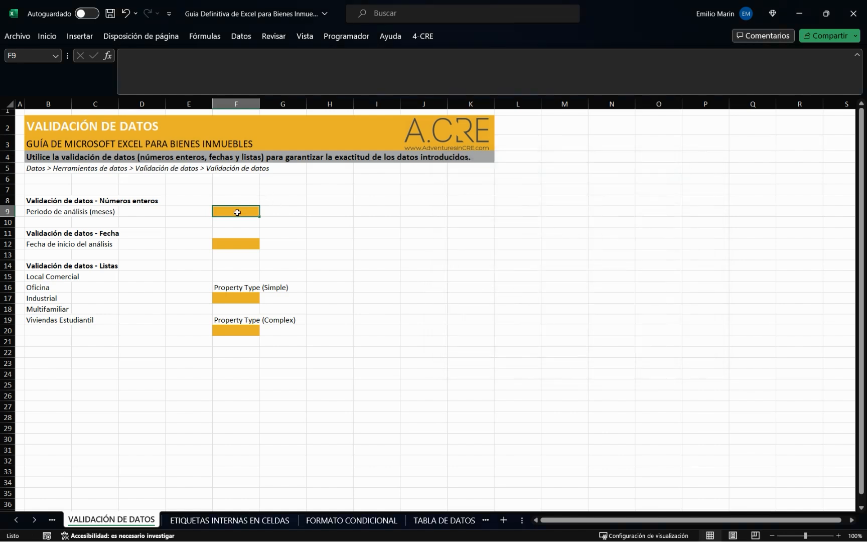
Test the whole-number rule in F9 by trying 0 and 140 as the analysis period.
text(0)
key(Return)
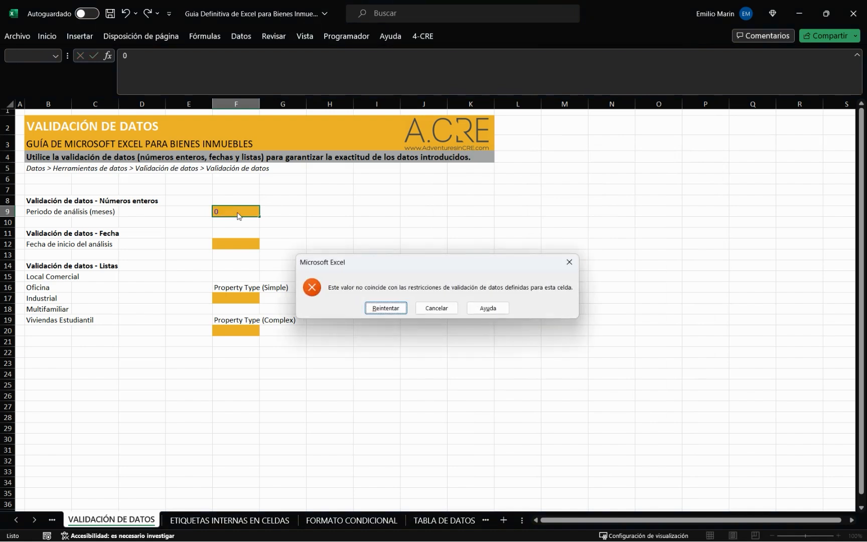
click(387, 309)
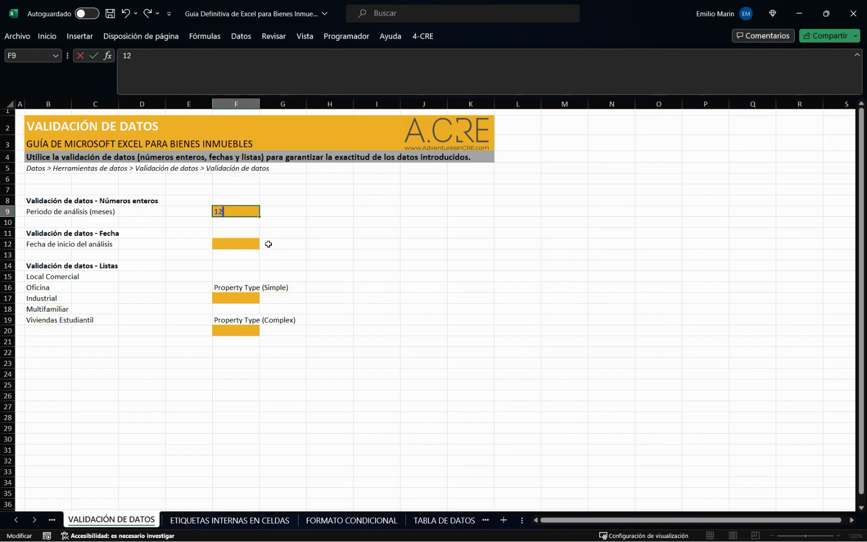
text(140)
key(Return)
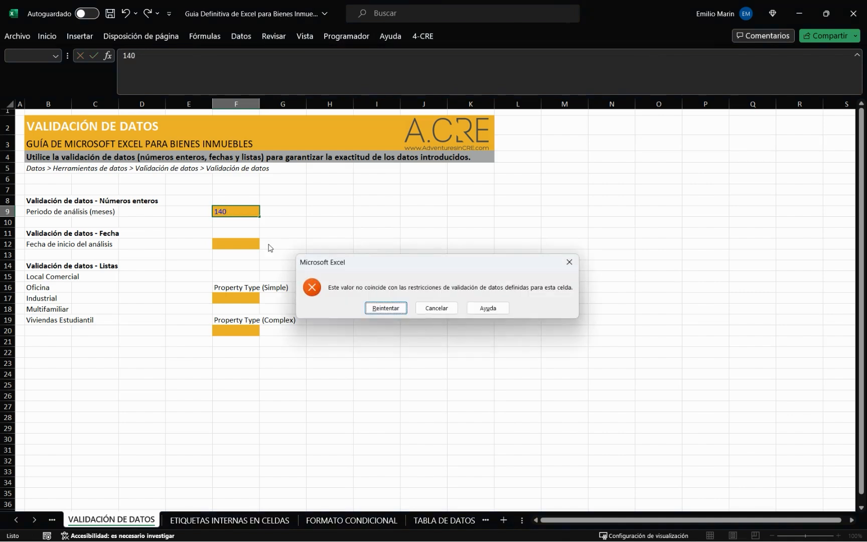
click(396, 307)
Enter 20 in F9 as an in-range analysis period and replace it with 60.
text(30)
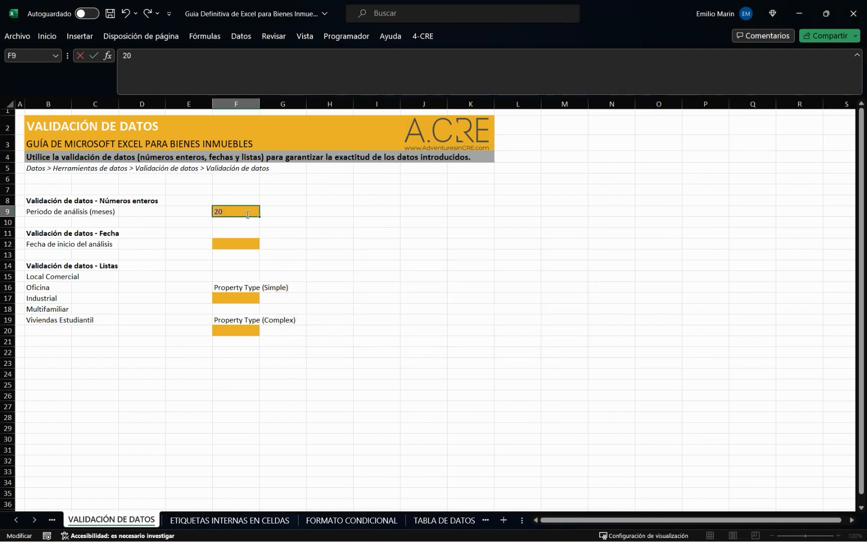
key(Return)
click(248, 215)
key(Return)
click(248, 215)
text(60)
key(Return)
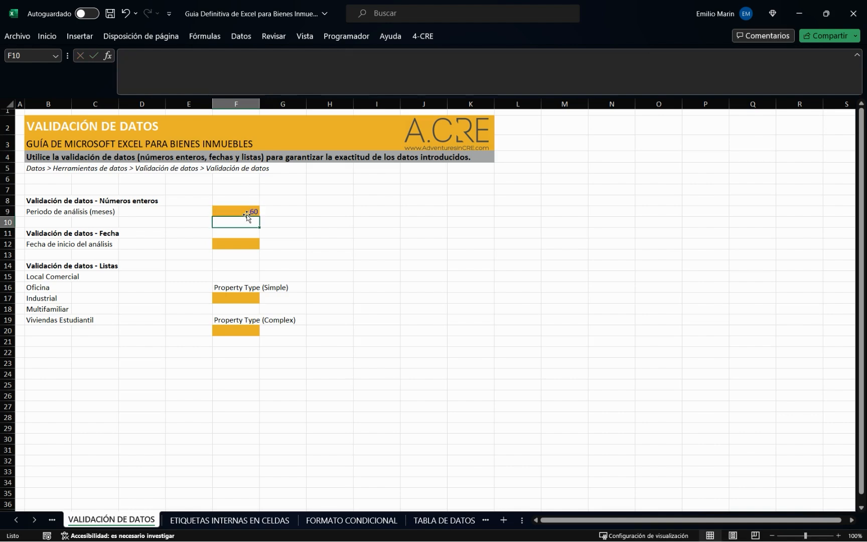
Add a note to F9 reading "Rango esta establecido entre 1-120" and check it on the cell.
click(227, 208)
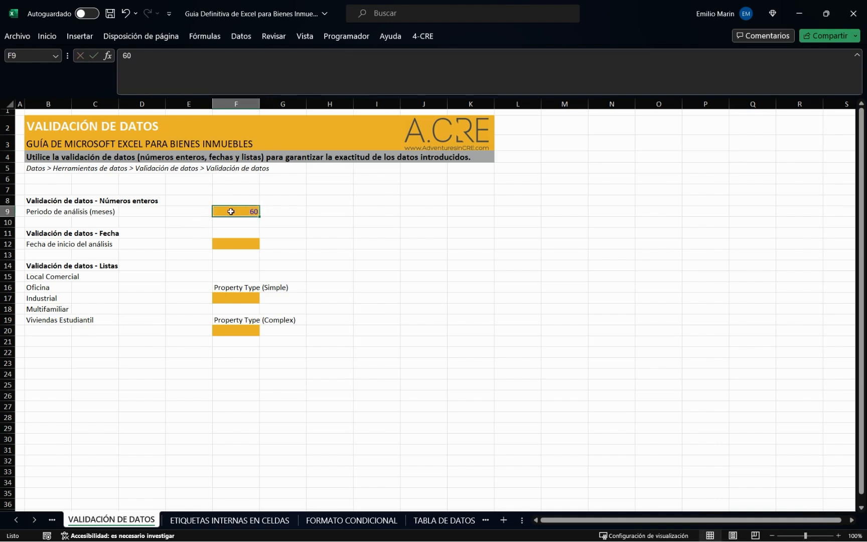
click(46, 234)
drag(55, 196, 233, 209)
click(236, 210)
right_click(236, 211)
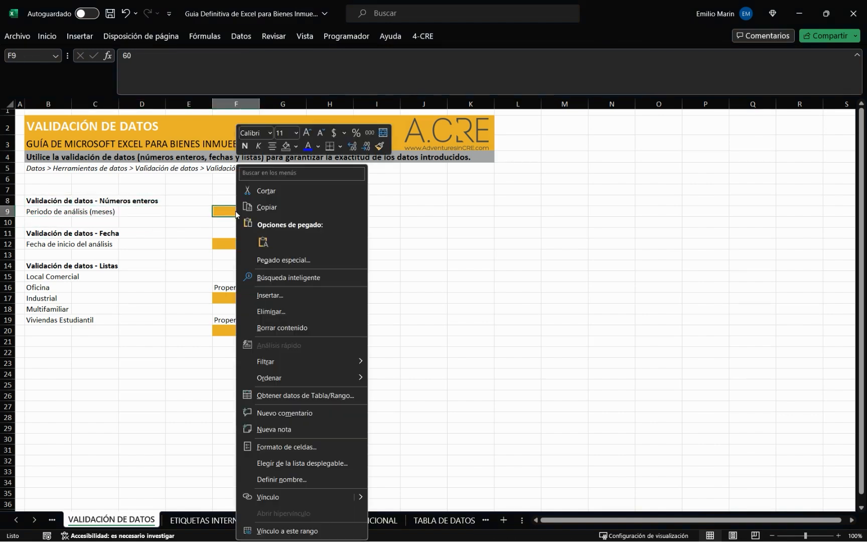
click(271, 430)
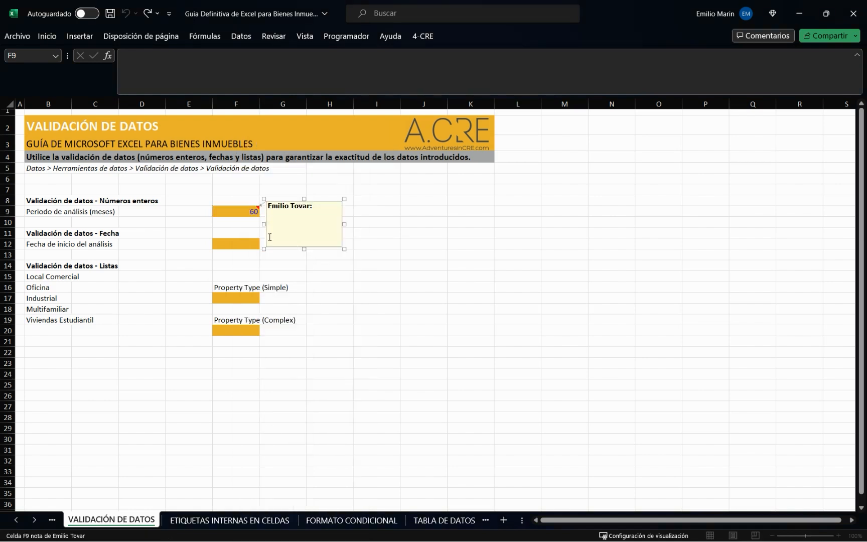
text(Rango esta establecido entre 1-2)
key(BackSpace)
text(120)
click(424, 276)
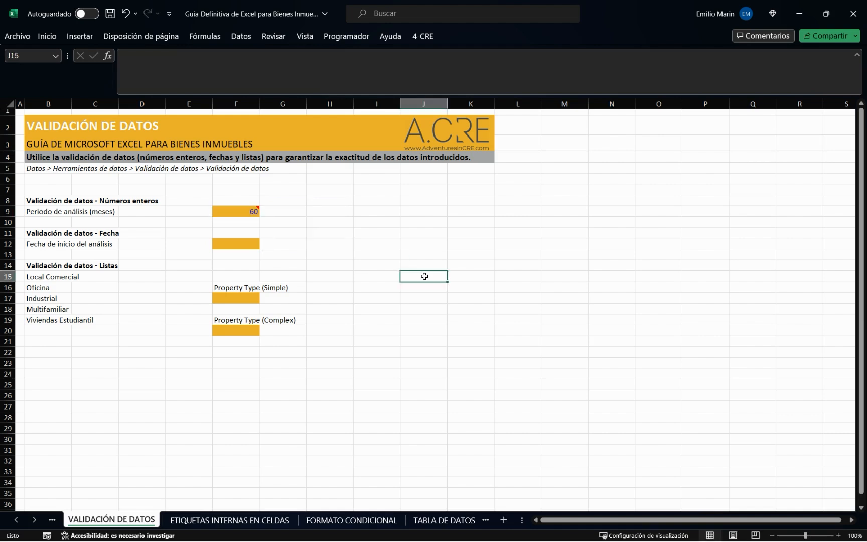
click(257, 211)
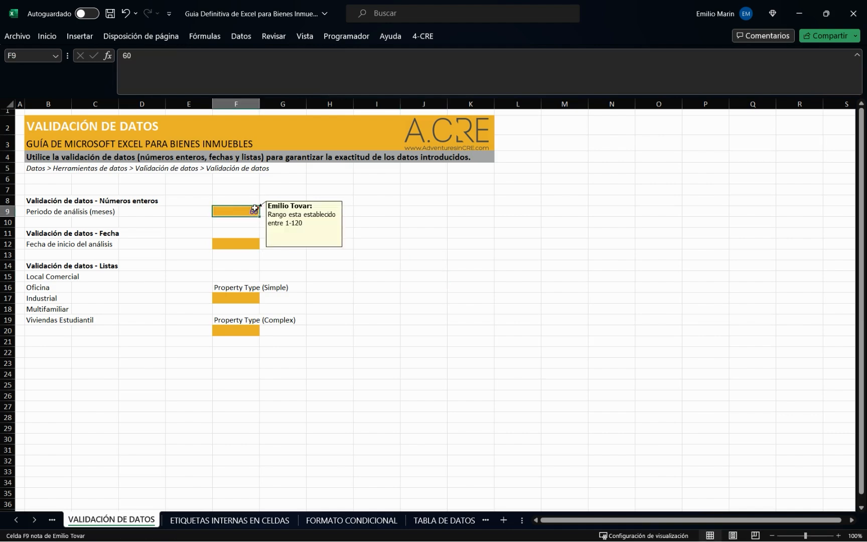
drag(38, 201, 239, 212)
click(240, 212)
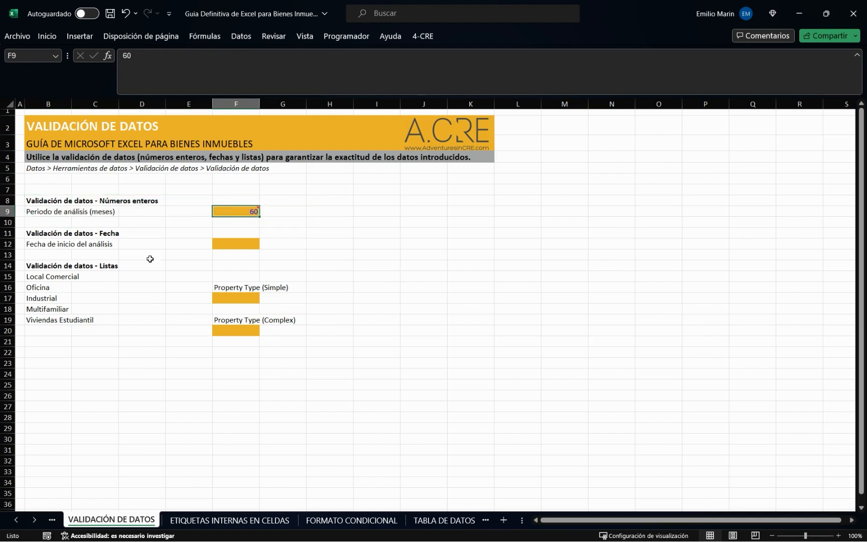
Apply a data validation rule to the Fecha de inicio del análisis cell F12 that allows only dates (Fecha) greater than =HOY().
click(41, 233)
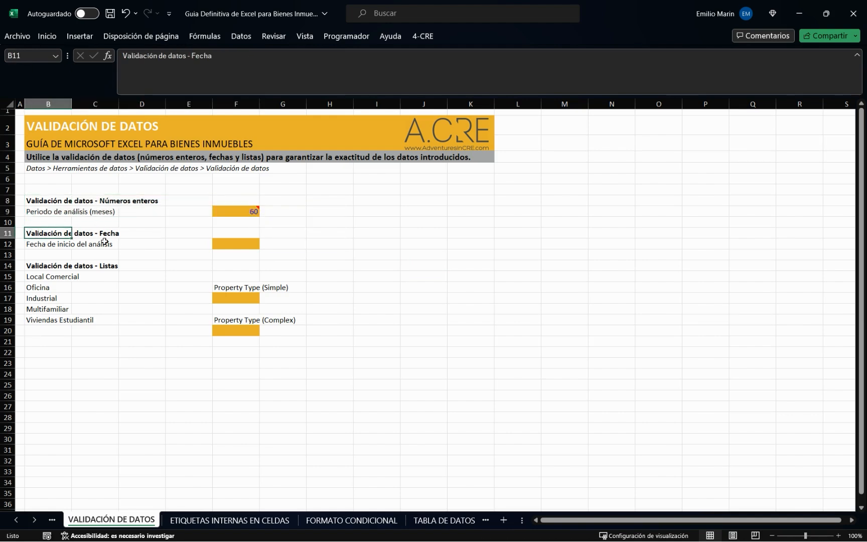
click(45, 244)
click(47, 233)
click(53, 244)
click(228, 245)
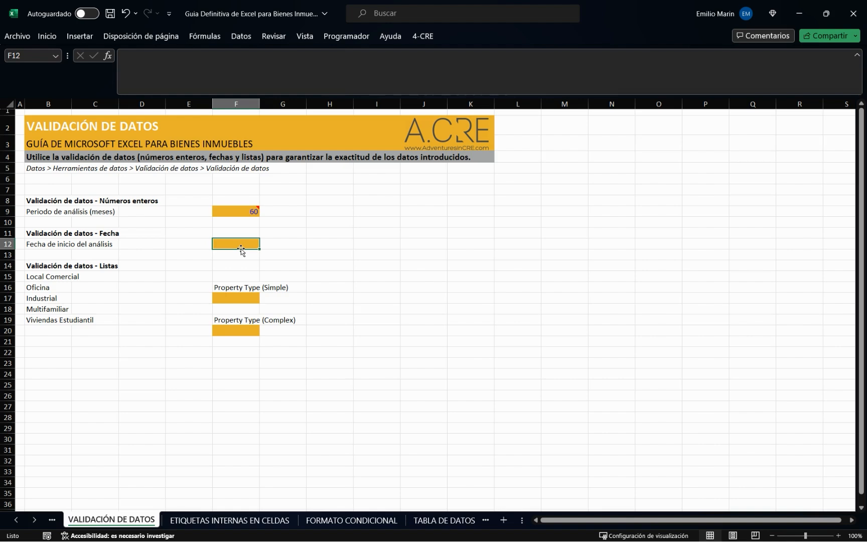
click(235, 39)
click(649, 82)
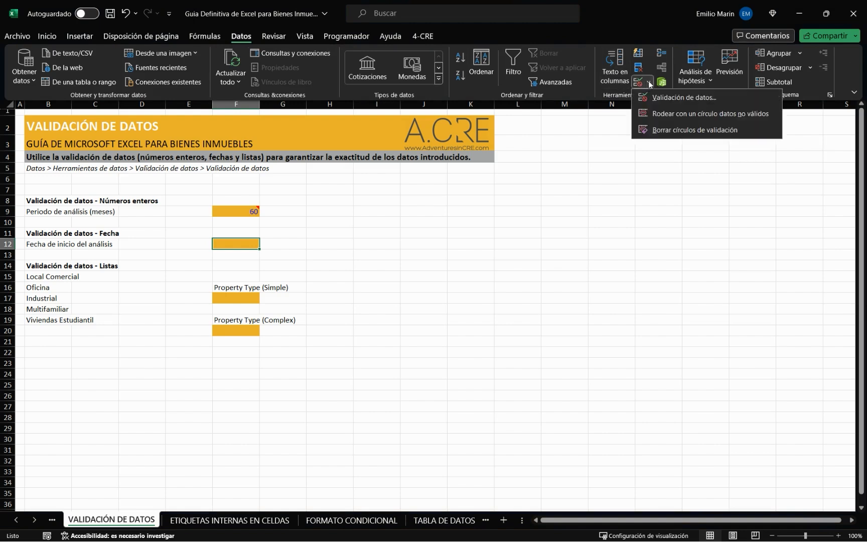
click(662, 97)
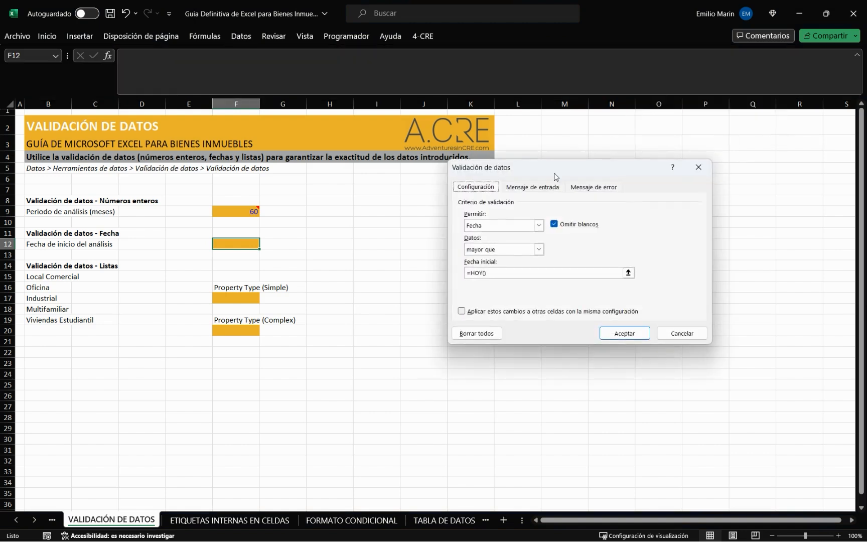
click(496, 227)
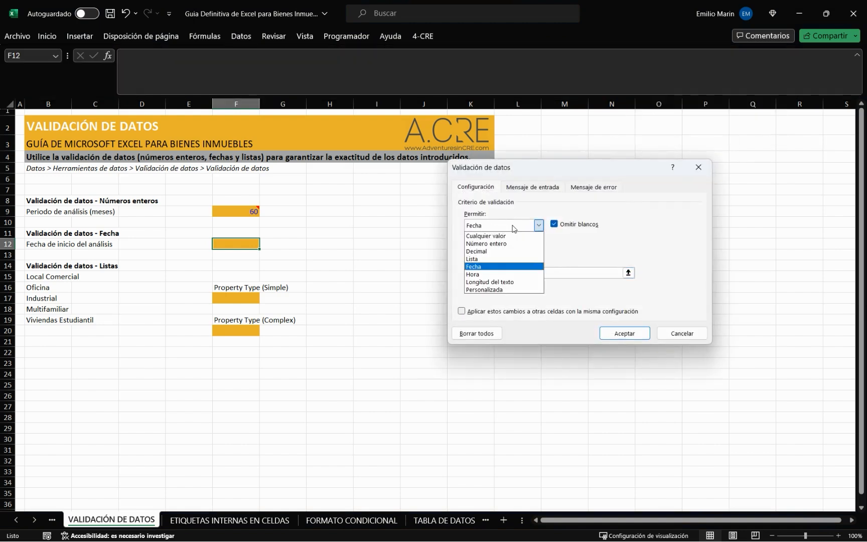
click(485, 267)
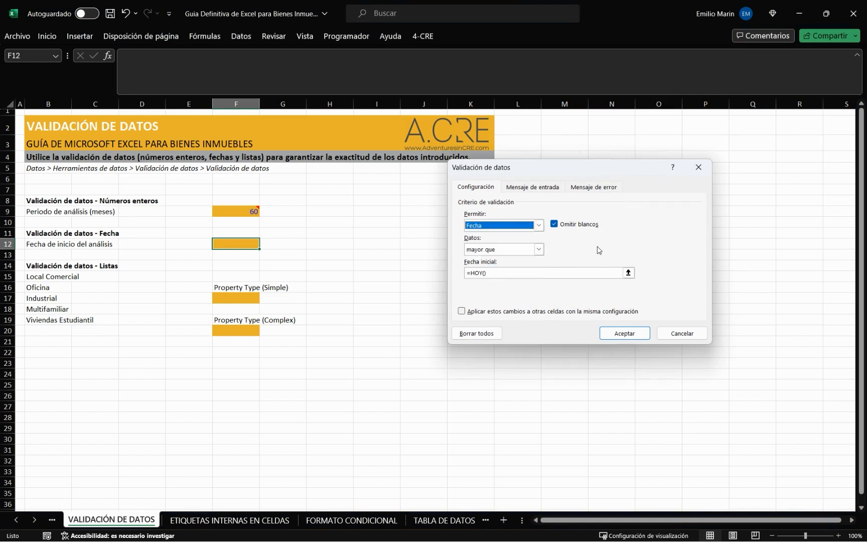
click(499, 274)
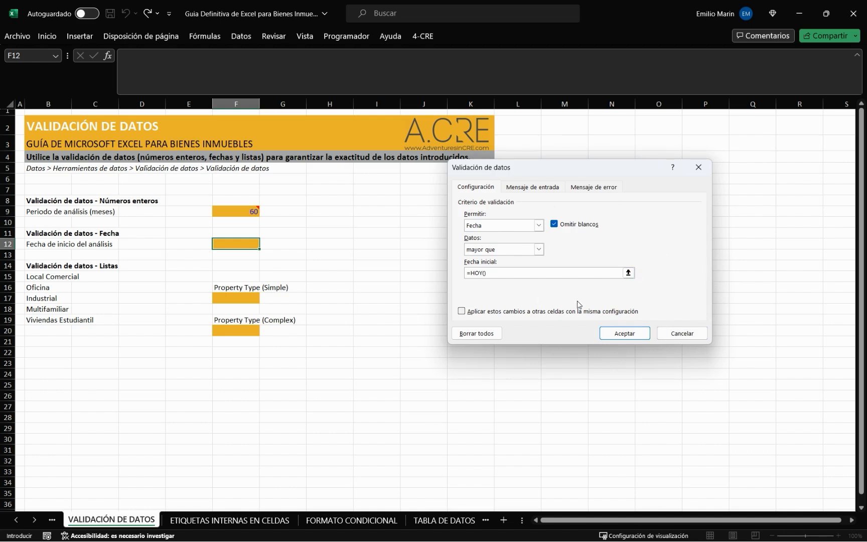
click(624, 334)
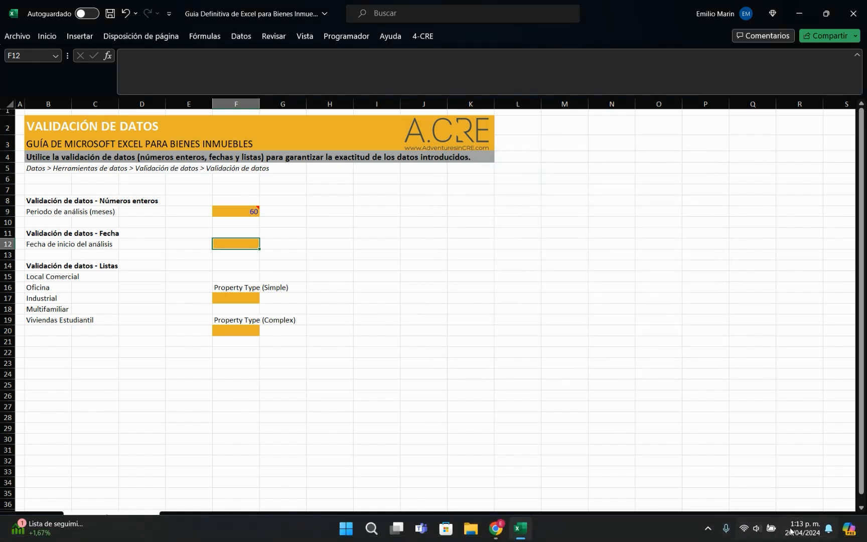
Check the system date and test the date rule in F12 by trying 25/04/24.
mouse_move(801, 535)
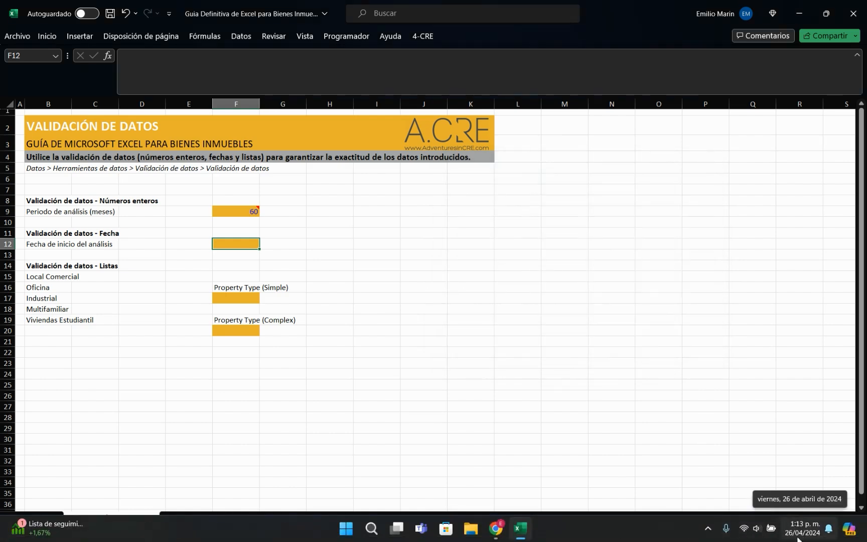
text(2)
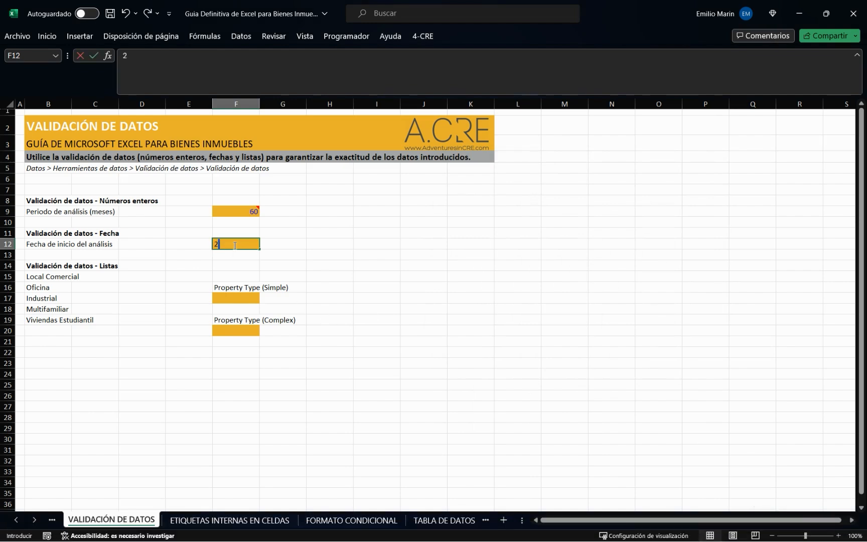
text(5/04/2)
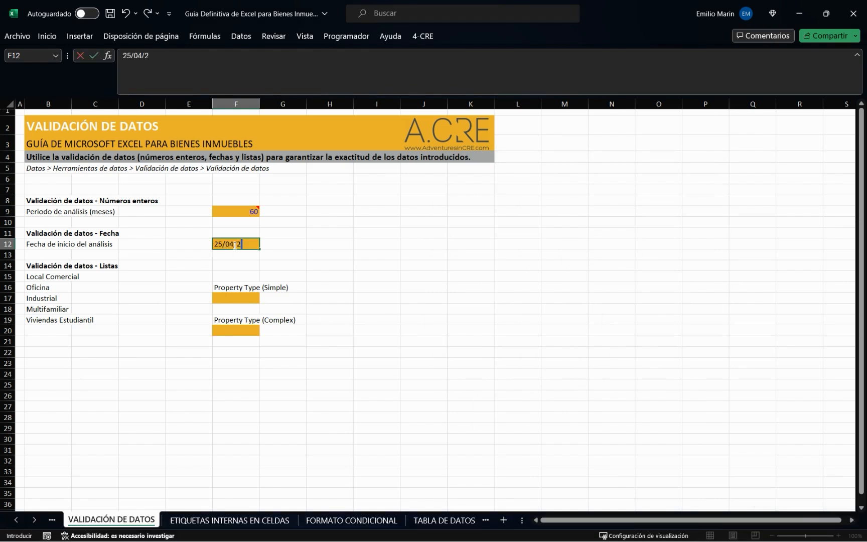
text(4)
key(Return)
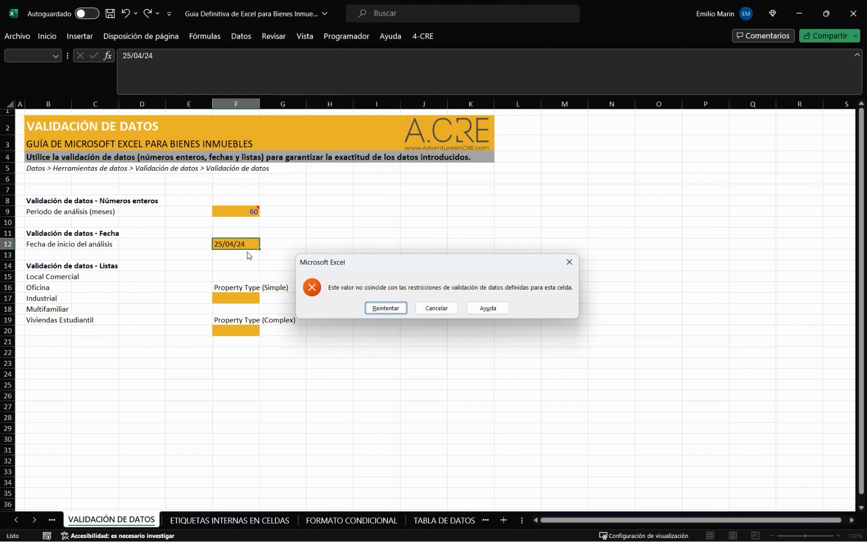
click(376, 309)
Enter 27/04/24 in F12 as the analysis start date and reselect the cell.
text(27/04/24)
key(Return)
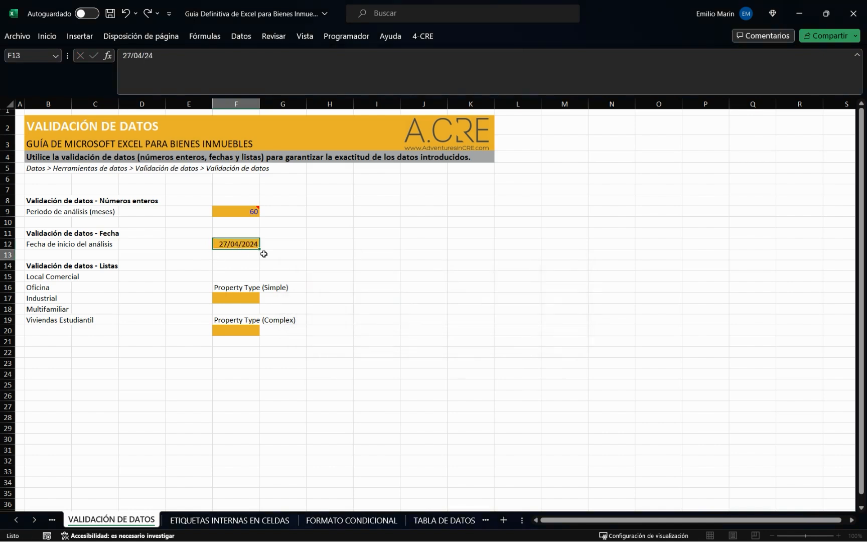
key(Up)
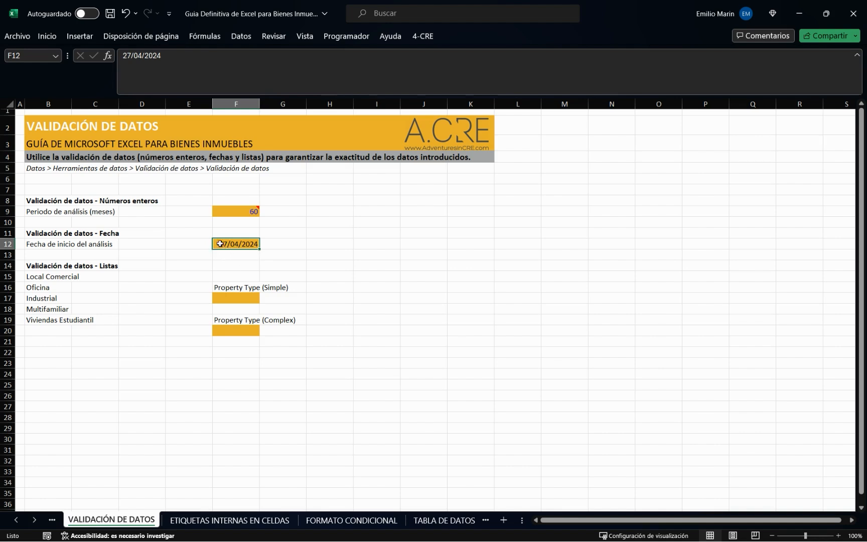
drag(41, 266, 50, 321)
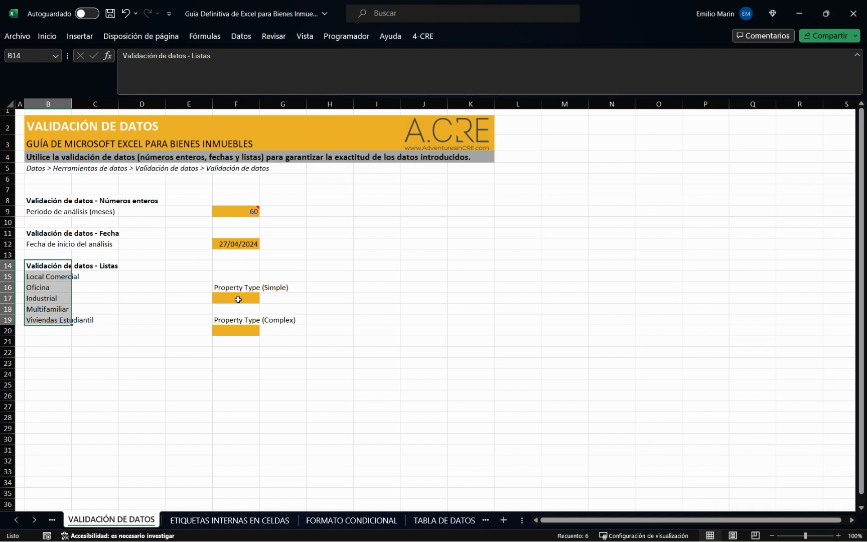
click(238, 300)
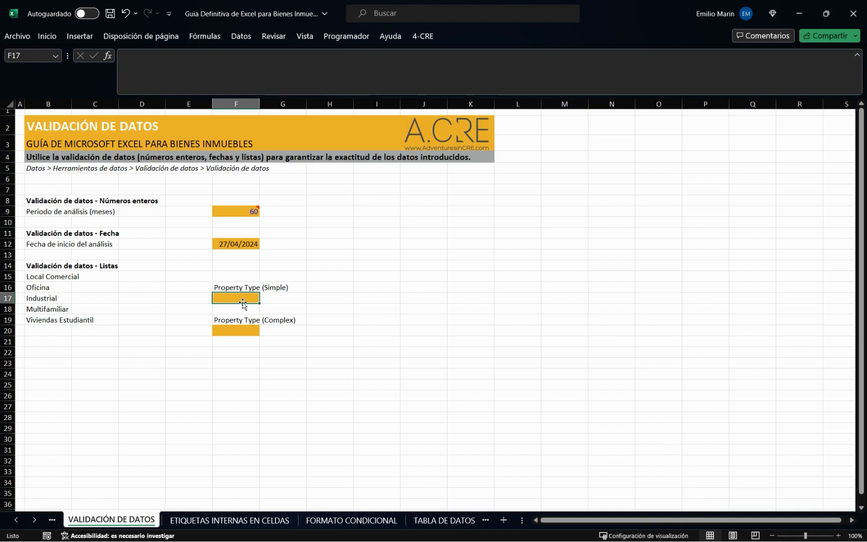
text(=)
key(Escape)
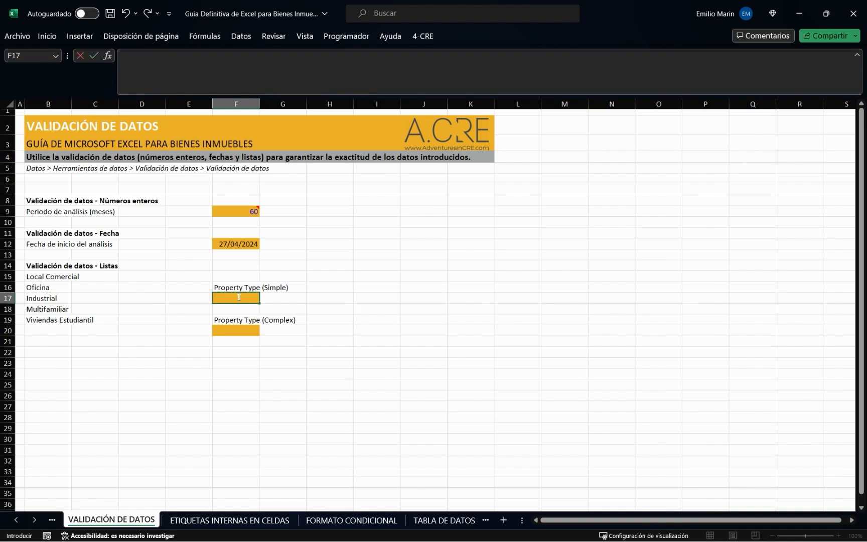
click(241, 36)
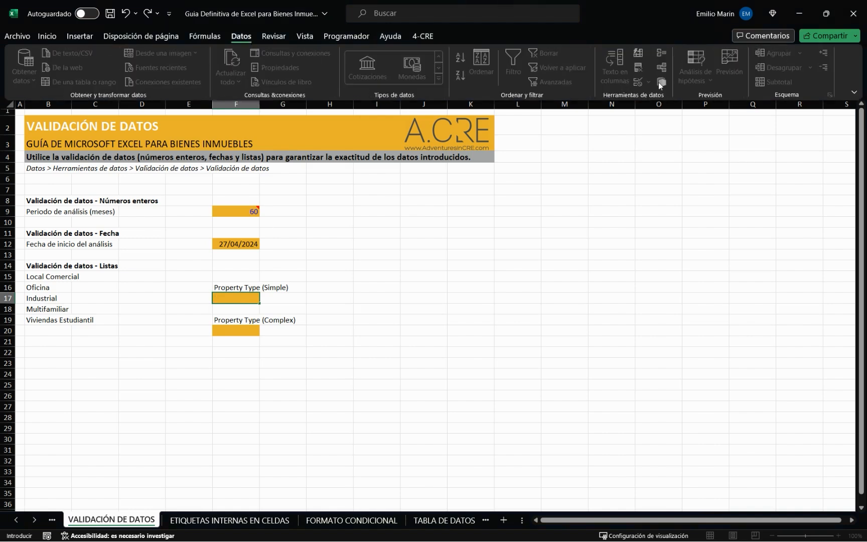
click(431, 309)
click(240, 309)
Apply a list (Lista) data validation rule to the Property Type (Simple) cell F17 with the source "Local Comercial; Oficina; Industrial".
click(241, 299)
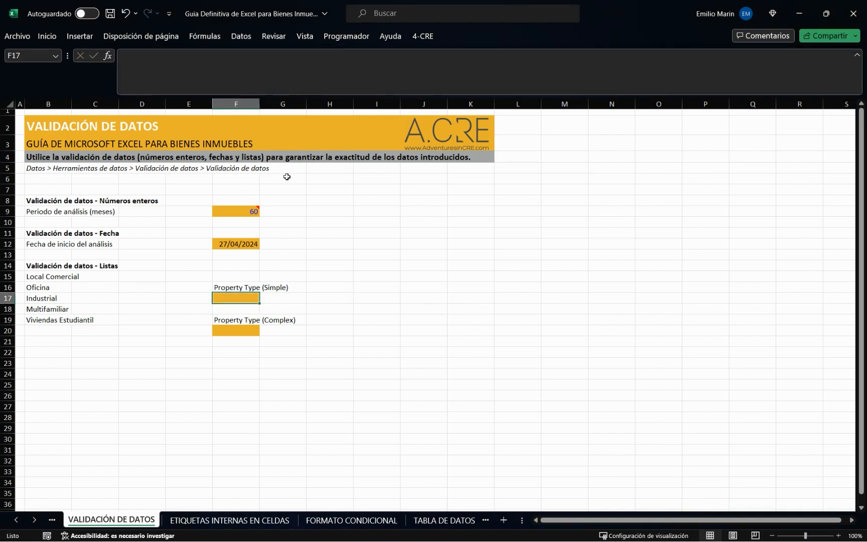
click(240, 36)
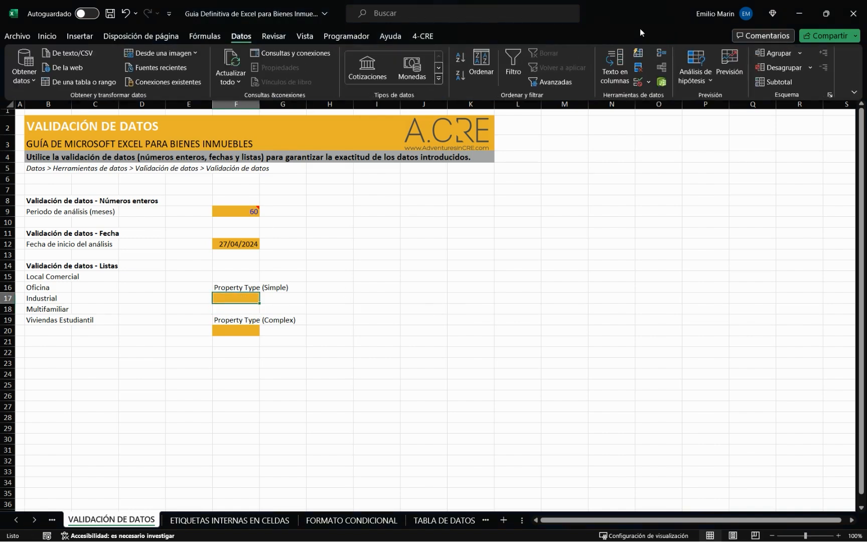
click(648, 83)
click(659, 97)
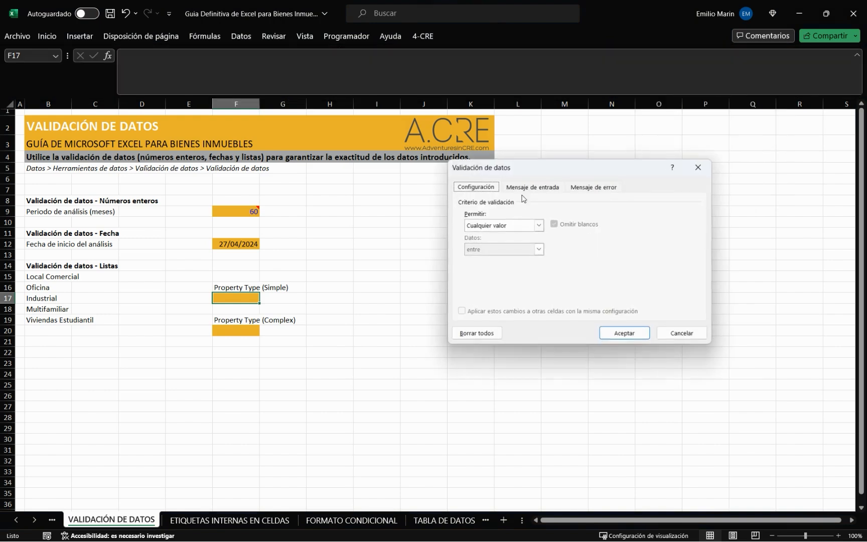
click(538, 226)
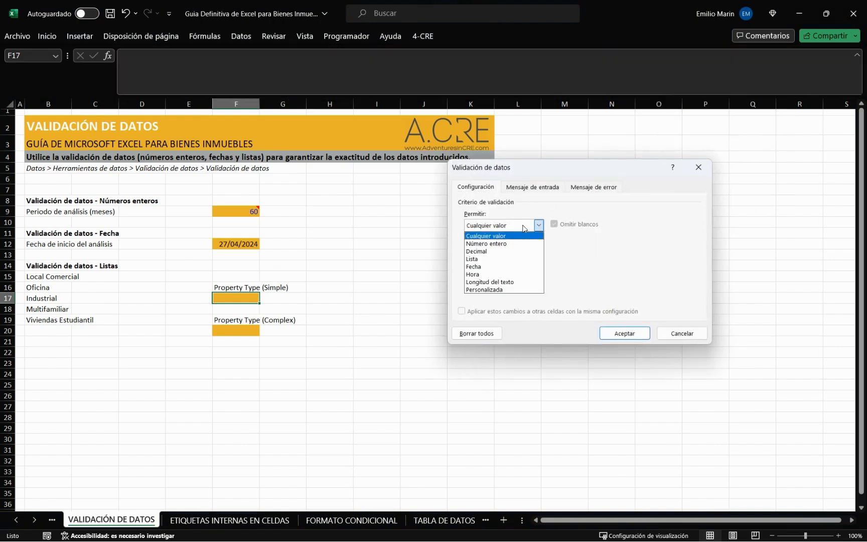
click(500, 259)
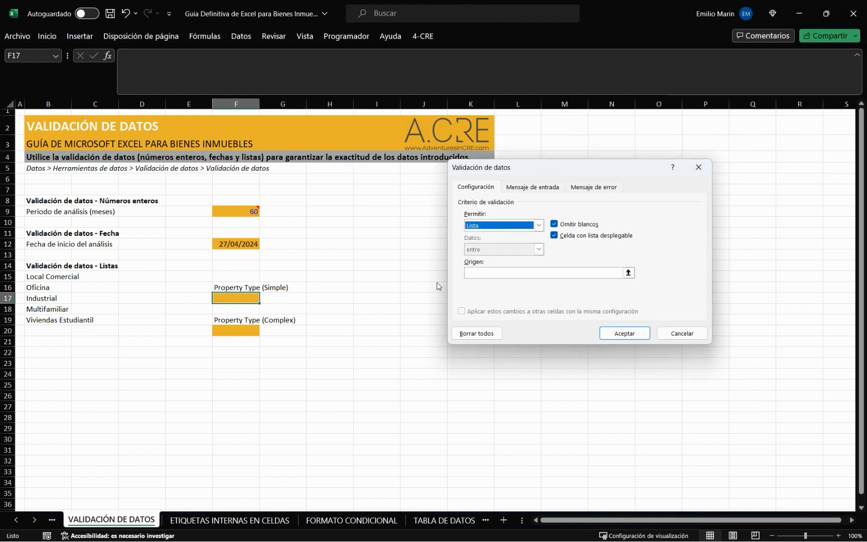
click(493, 275)
text(Local Comercial; Oficina; I)
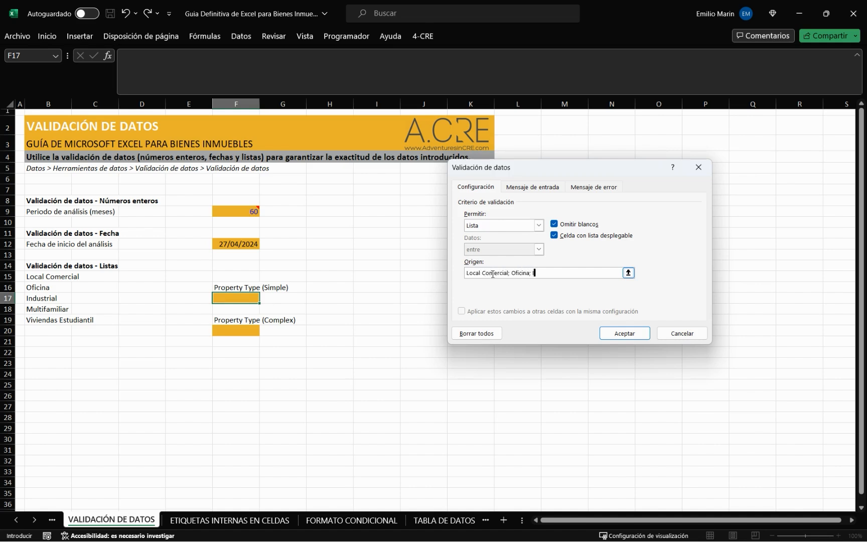
click(625, 334)
click(152, 384)
click(236, 298)
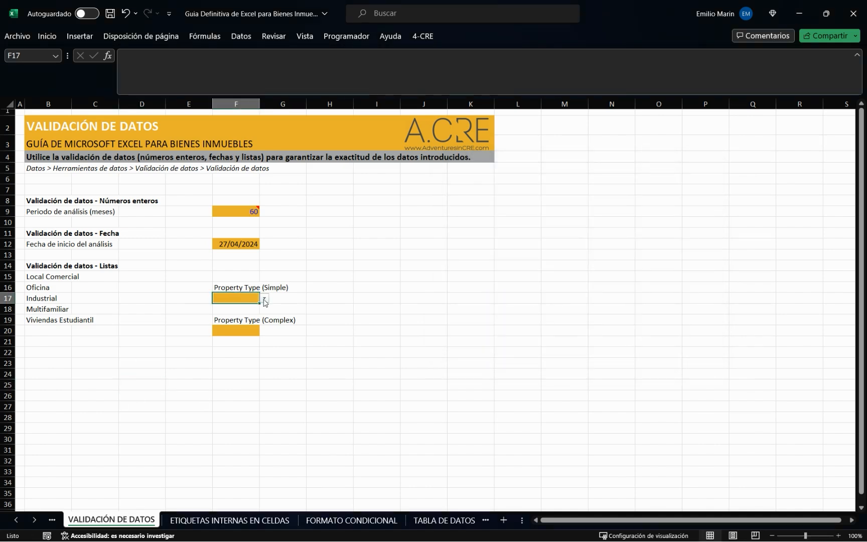
Try the F17 list options Local Comercial and Oficina, and leave Industrial selected.
click(264, 298)
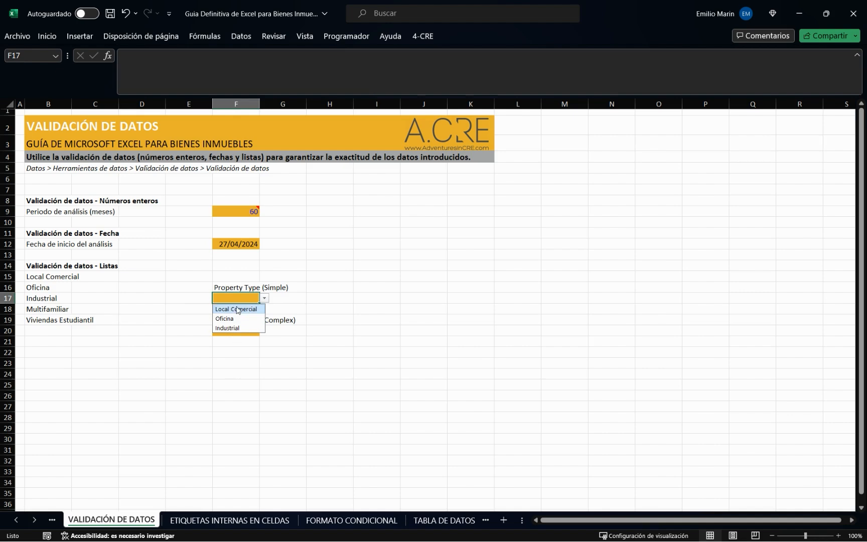
click(240, 308)
click(264, 298)
click(228, 318)
click(264, 298)
click(243, 328)
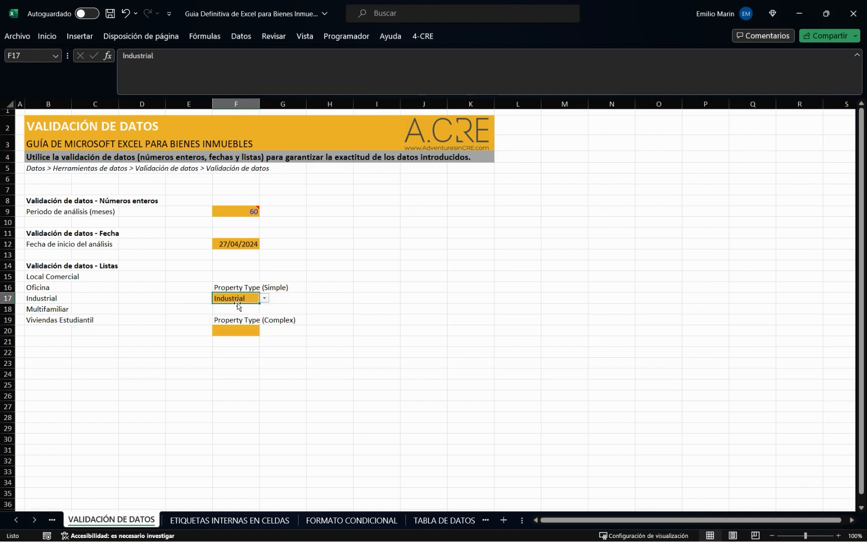
Test the list rule in F17 by trying the entry "asdasd", and cancel the entry.
text(asdasd)
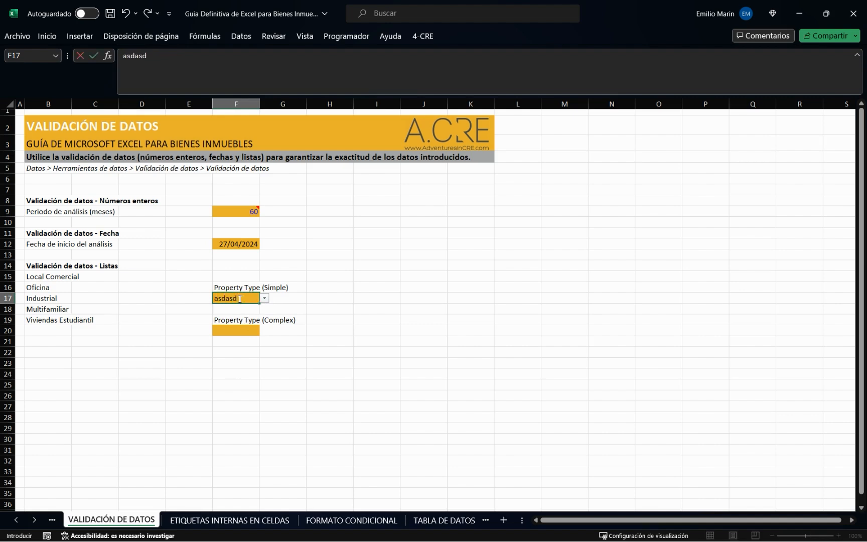
key(Return)
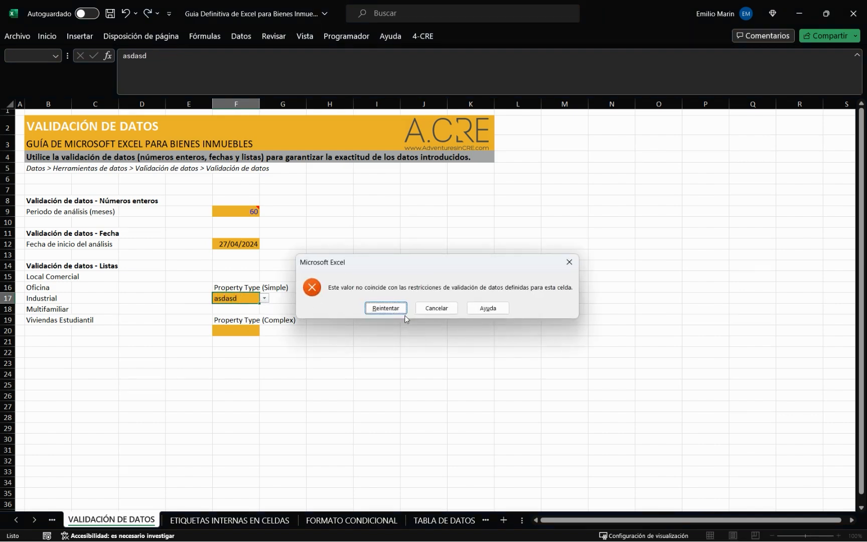
click(437, 308)
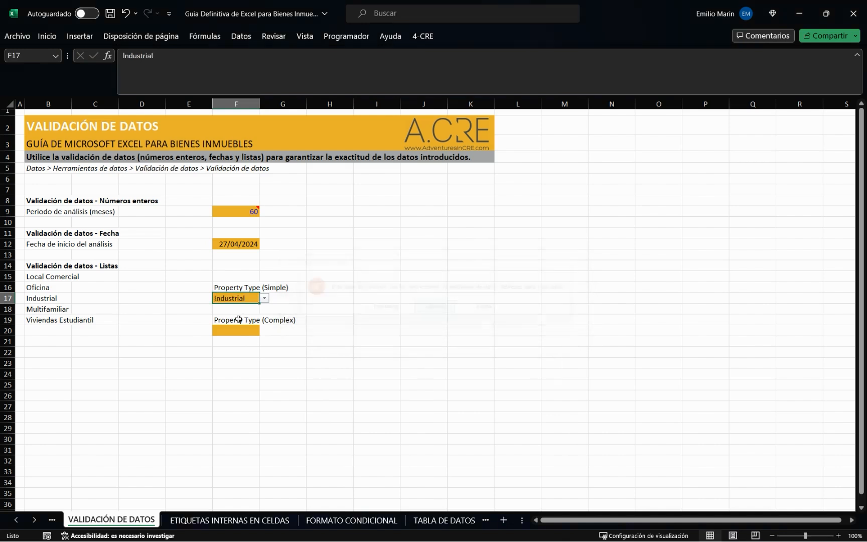
Apply a list (Lista) data validation rule to the Property Type (Complex) cell F20 with the source range =$B$15:$B$19.
click(236, 329)
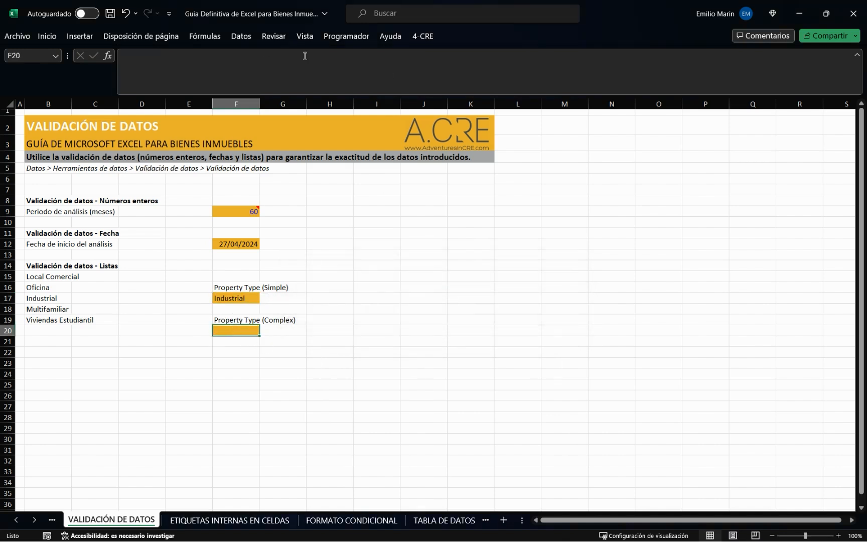
click(241, 37)
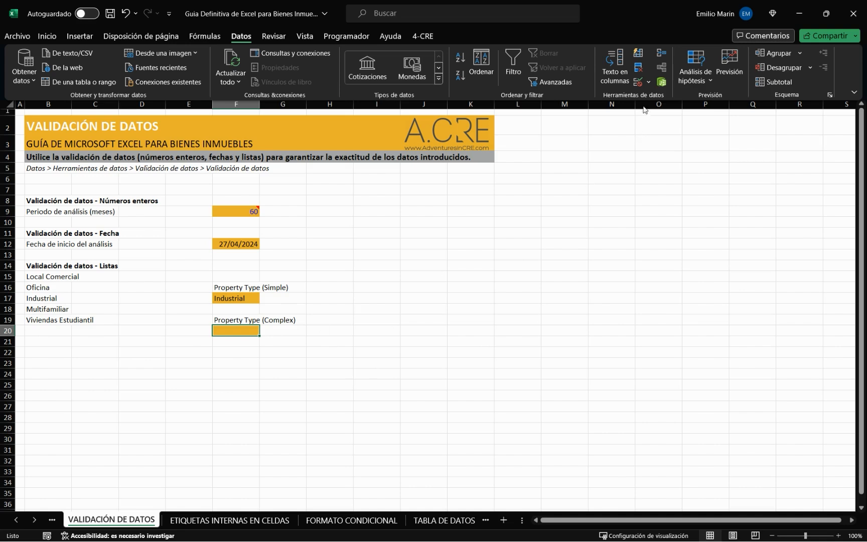
click(648, 83)
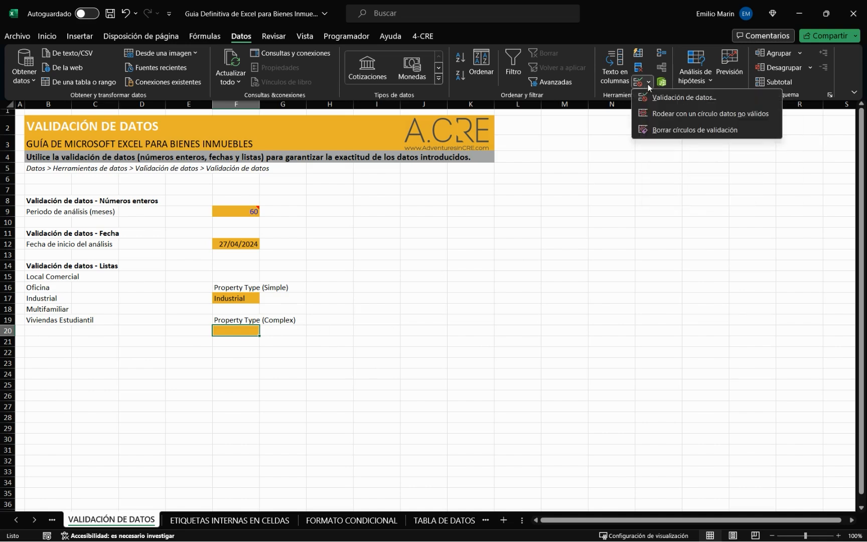
click(657, 98)
click(538, 225)
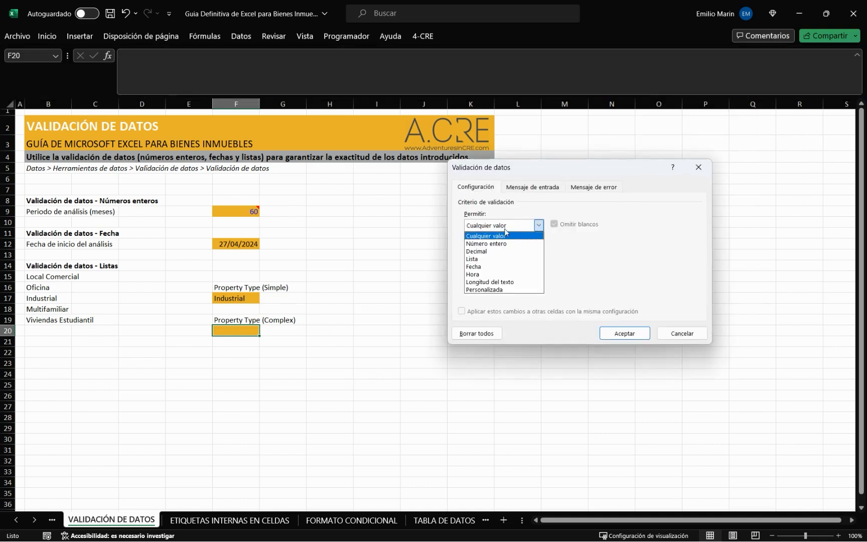
click(490, 259)
click(490, 272)
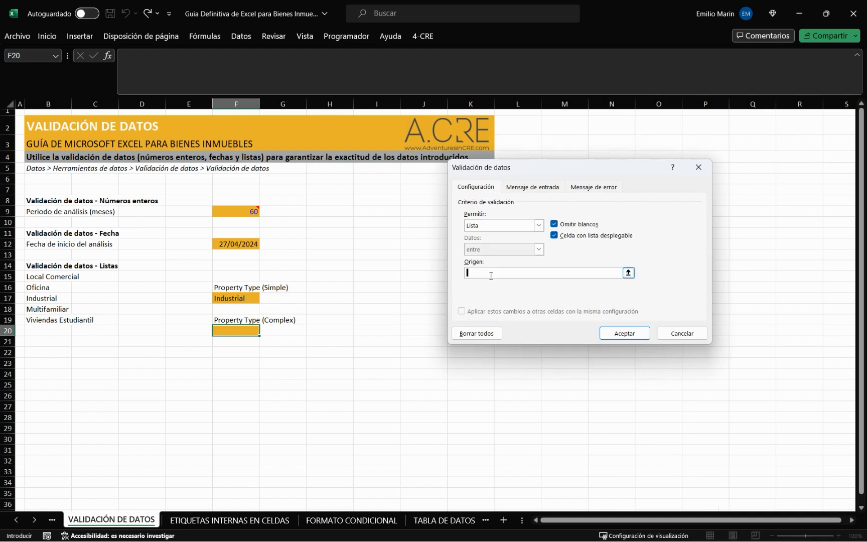
click(628, 272)
click(43, 278)
drag(42, 277, 69, 321)
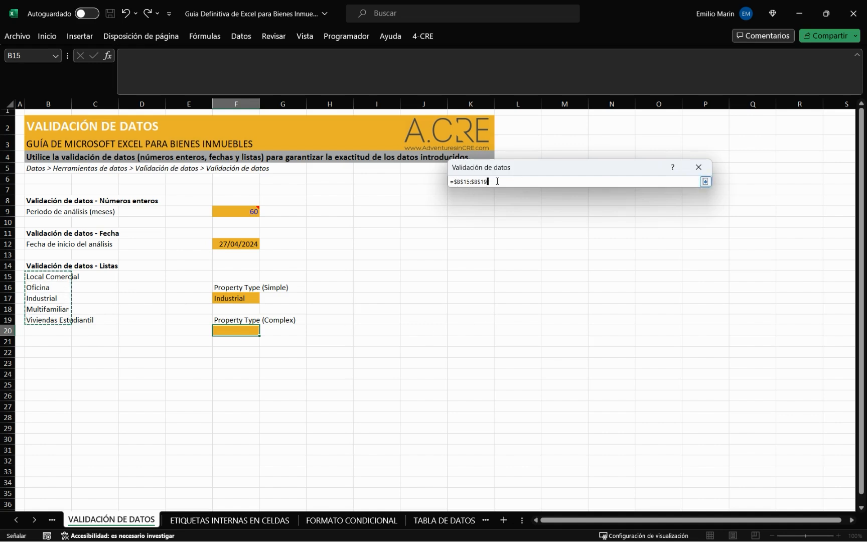
click(705, 181)
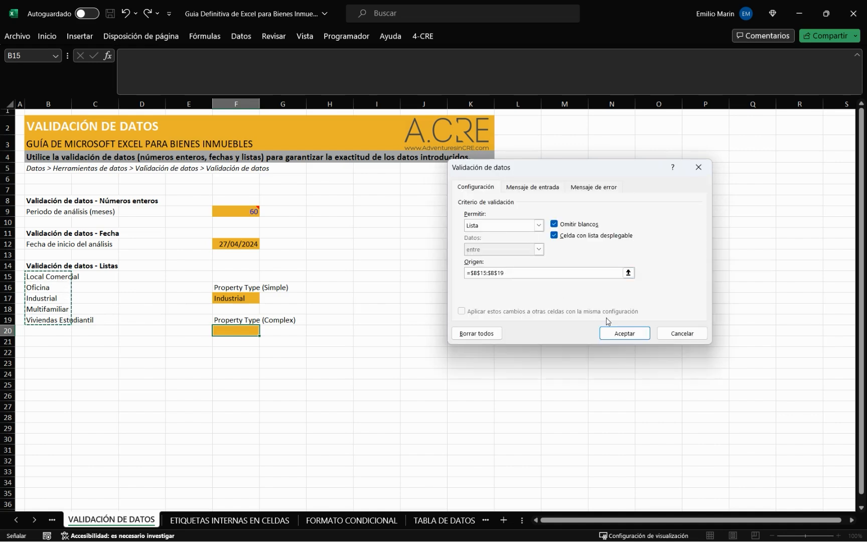
click(614, 334)
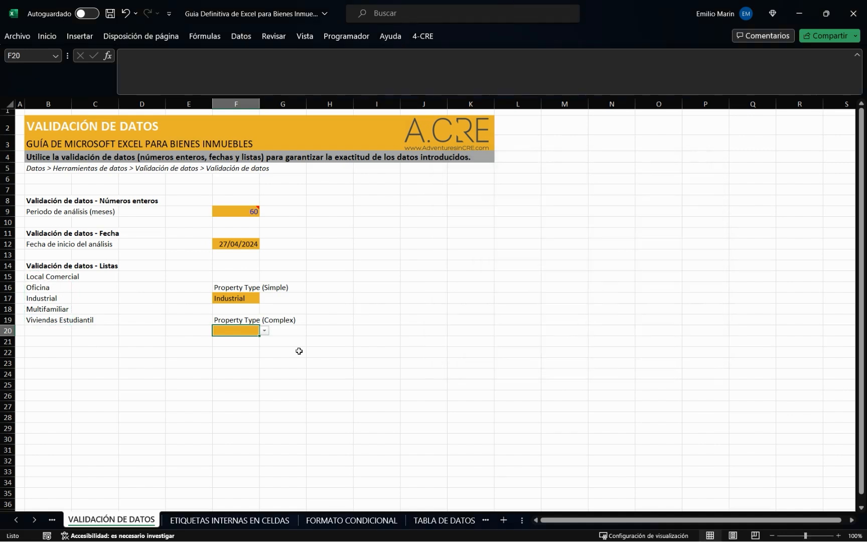
Compare the F20 list options with the source range B15:B19 and choose Oficina in F20.
click(265, 330)
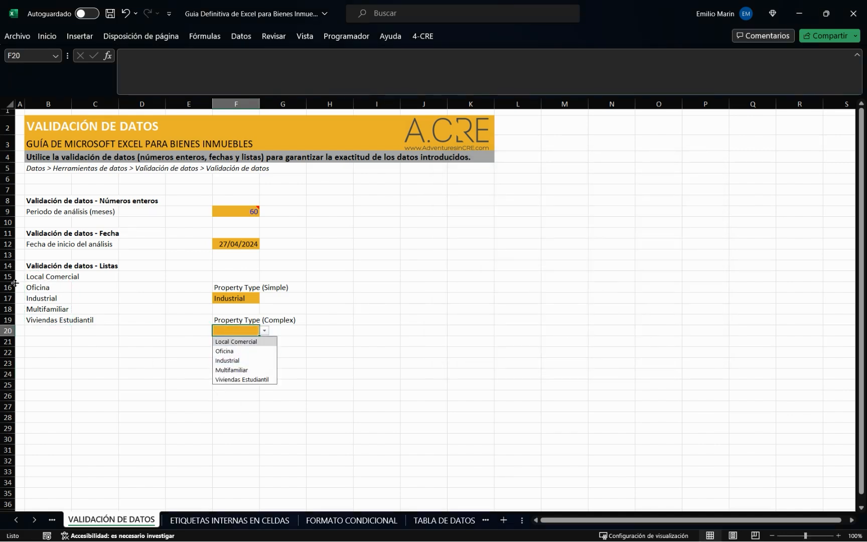
click(36, 277)
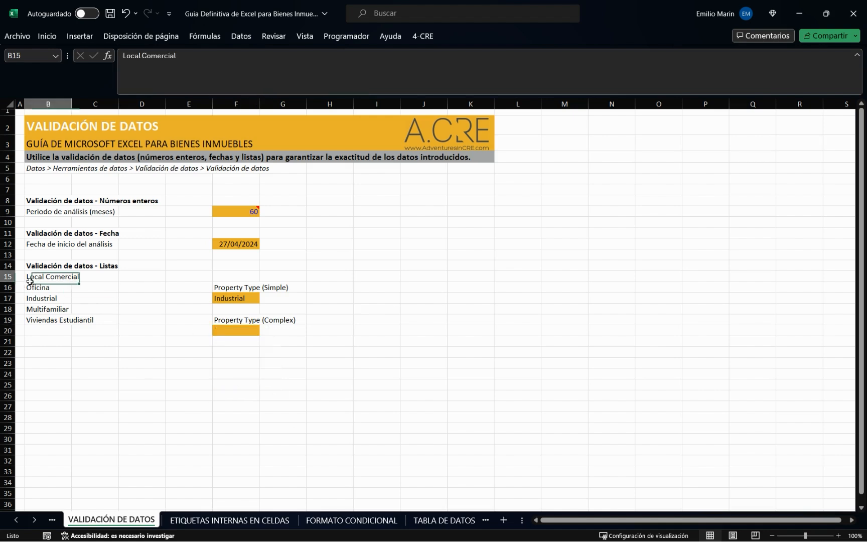
drag(35, 278, 35, 319)
click(250, 378)
click(235, 323)
click(246, 330)
click(264, 330)
click(239, 350)
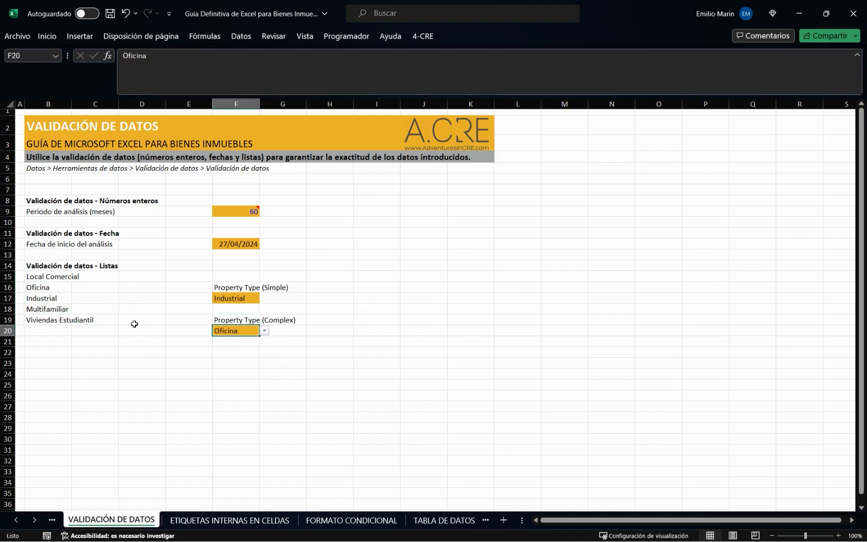
Replace the last property type in the source list, cell B19, with "Hotel".
click(55, 277)
click(59, 320)
drag(41, 276, 41, 320)
click(45, 340)
click(44, 319)
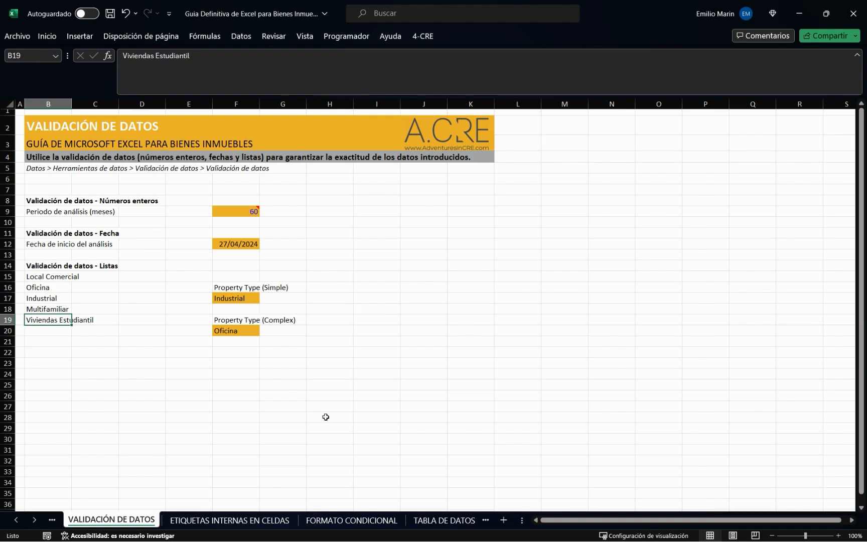
text(Hotel)
key(Return)
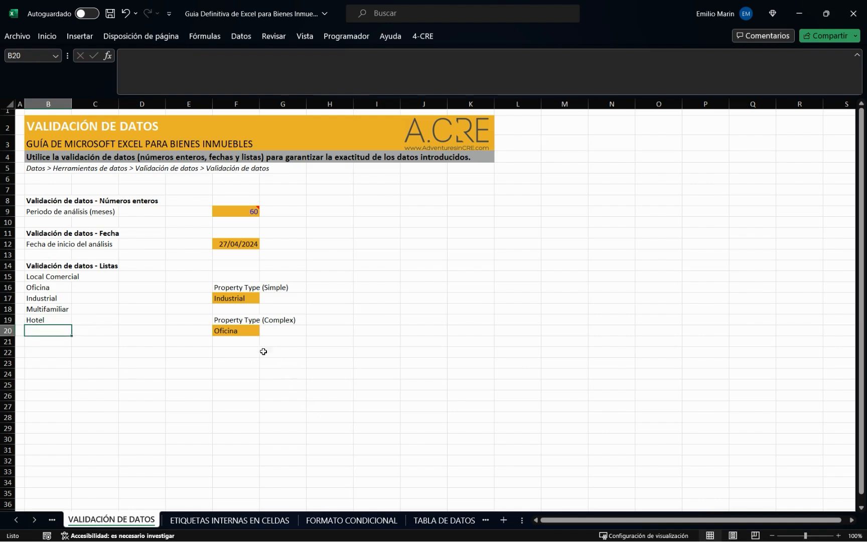
Check the F20 options against the edited source list, try Local Comercial, and set F20 to Industrial.
click(248, 332)
click(263, 331)
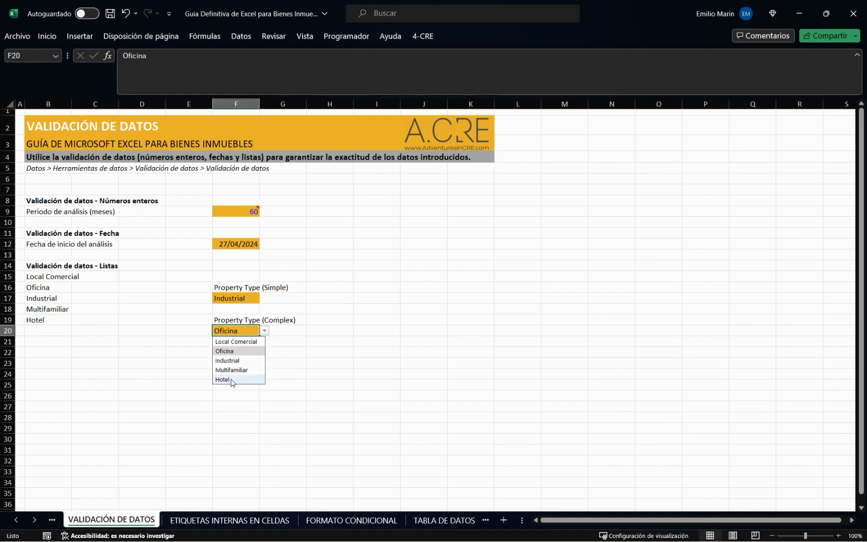
click(234, 341)
click(263, 332)
click(228, 361)
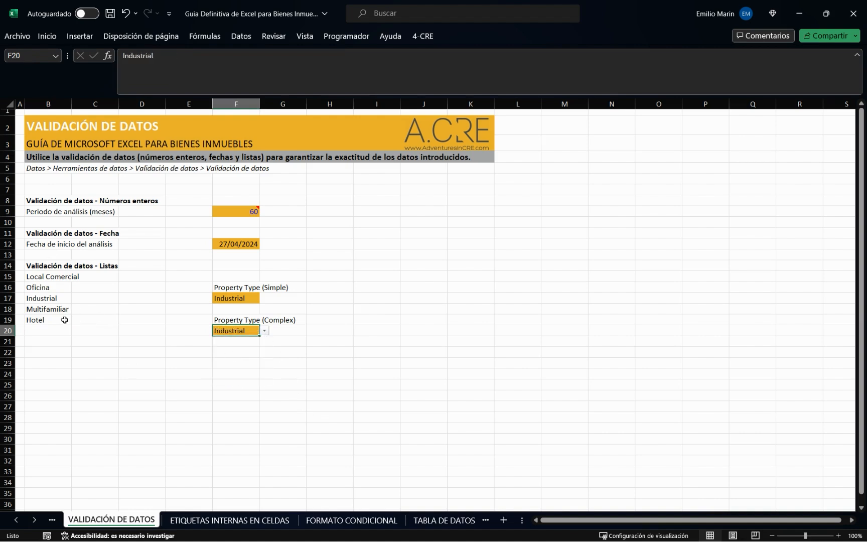
click(60, 282)
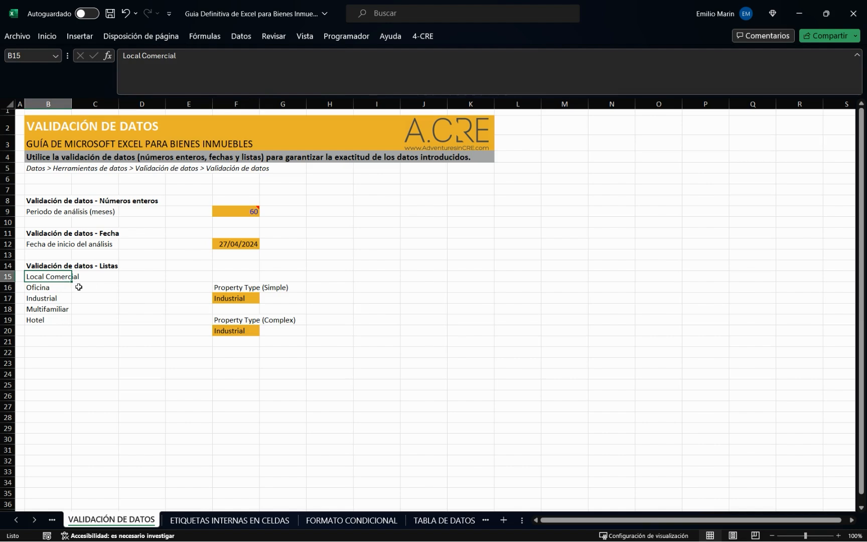
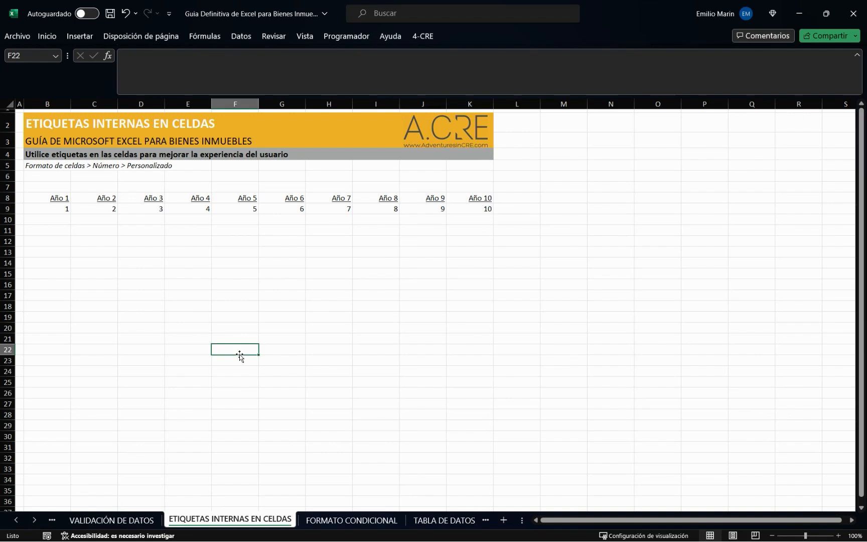
Look over the Año 1 to Año 10 labels and numbers in B8:K9 on the ETIQUETAS INTERNAS EN CELDAS sheet.
click(54, 202)
drag(54, 201, 488, 208)
click(53, 239)
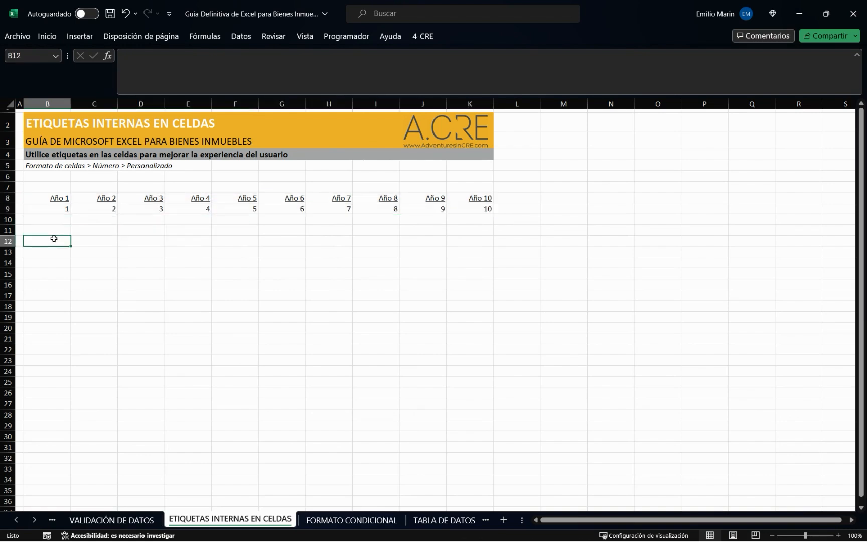
click(34, 116)
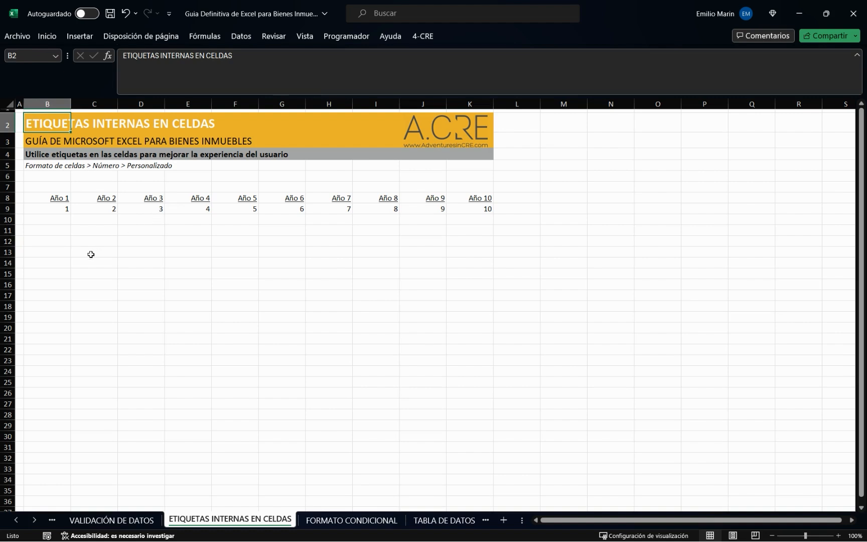
Inspect the underlying value of the Año 1 label in B8 and the formulas behind the labels across row 8.
click(61, 242)
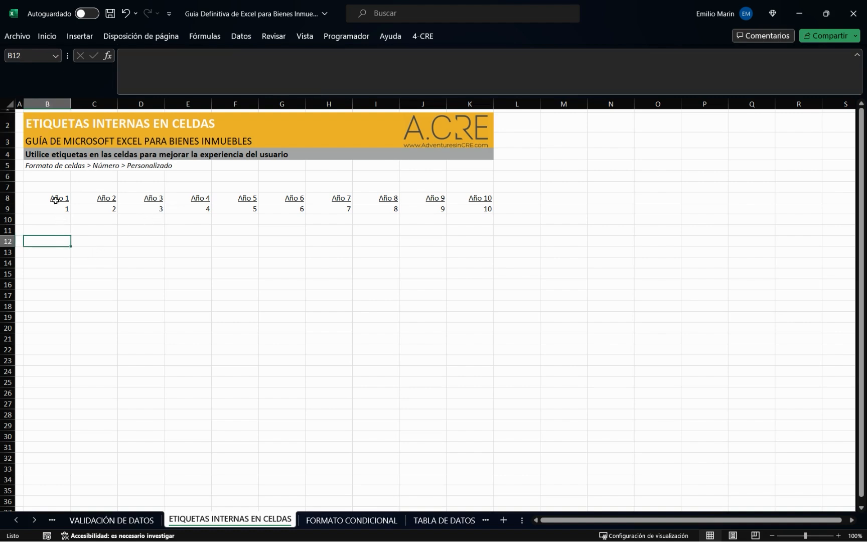
click(38, 196)
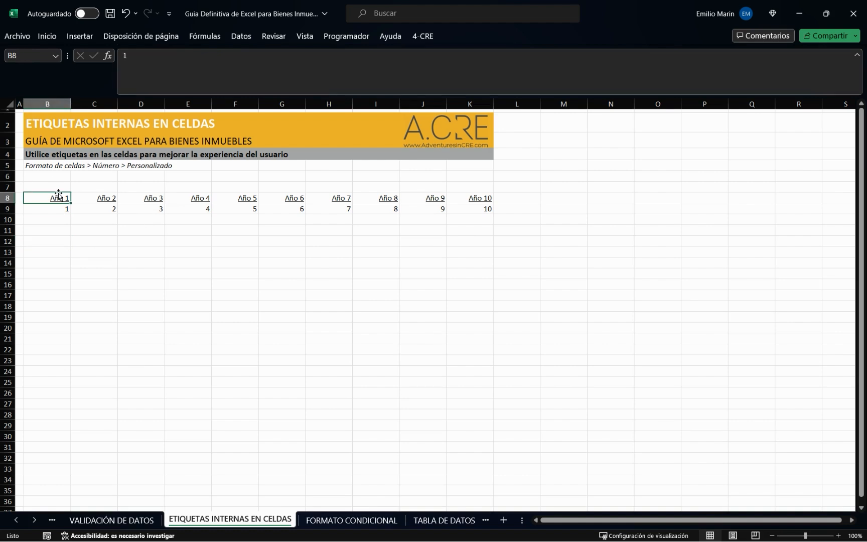
click(170, 62)
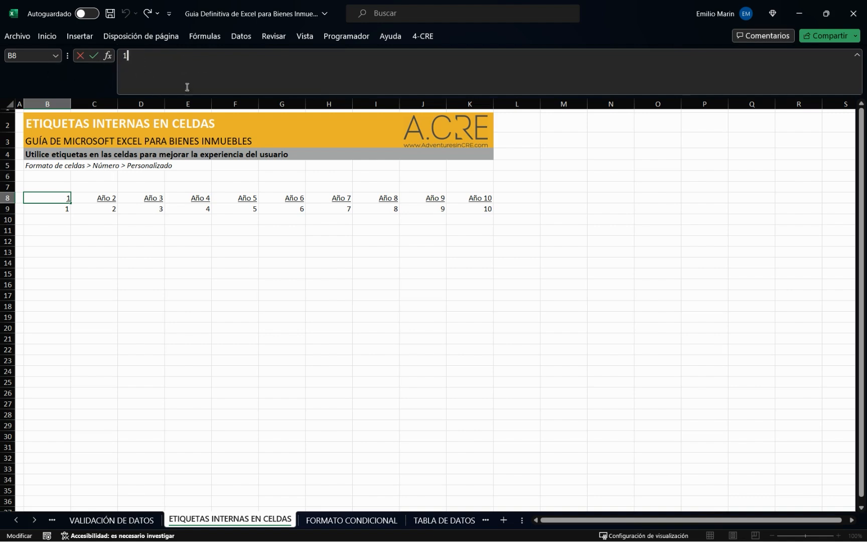
click(68, 240)
click(58, 197)
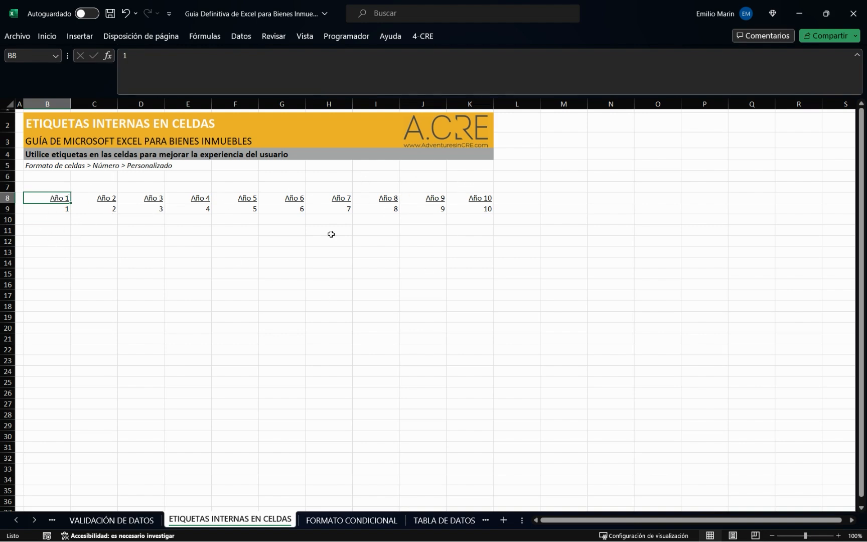
click(103, 198)
click(168, 198)
click(251, 198)
click(303, 198)
click(357, 196)
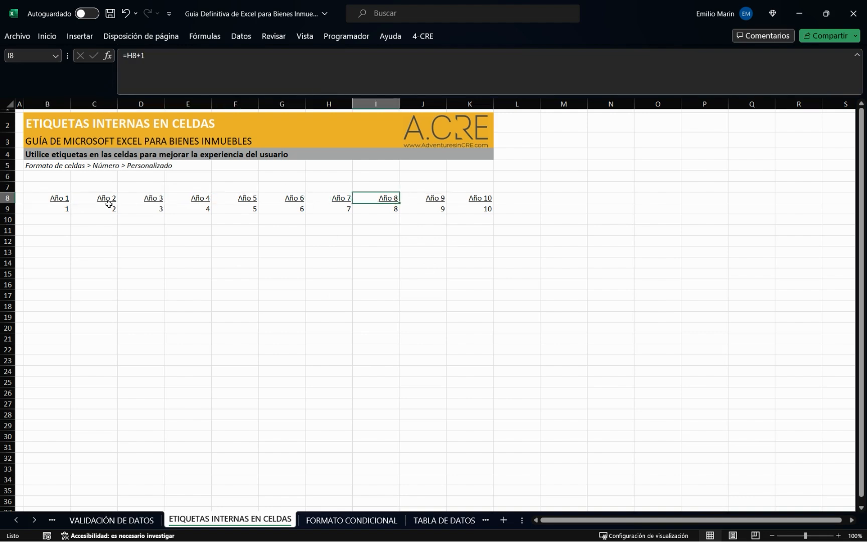
click(480, 200)
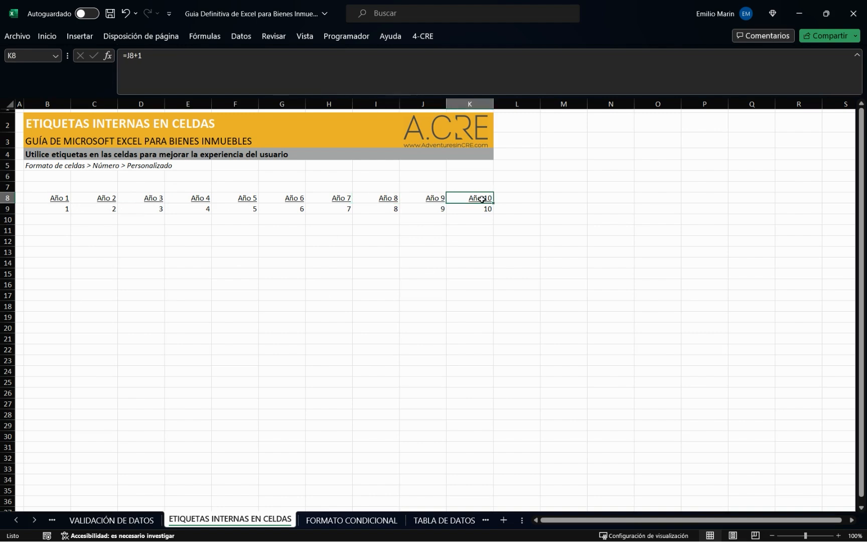
click(54, 201)
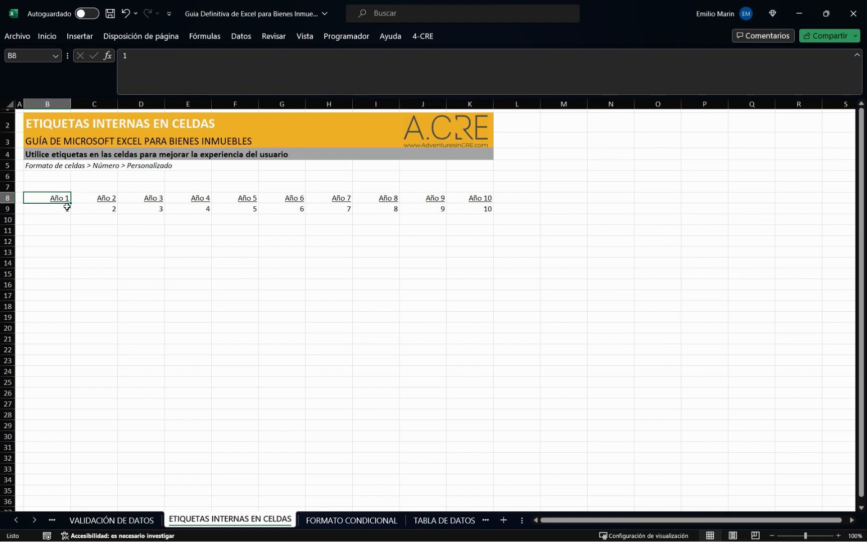
click(53, 231)
click(43, 195)
click(48, 237)
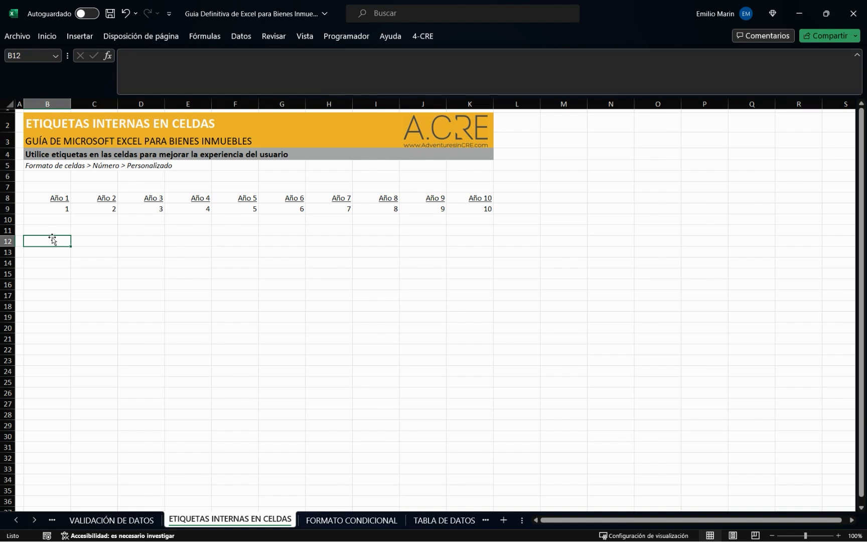
click(49, 199)
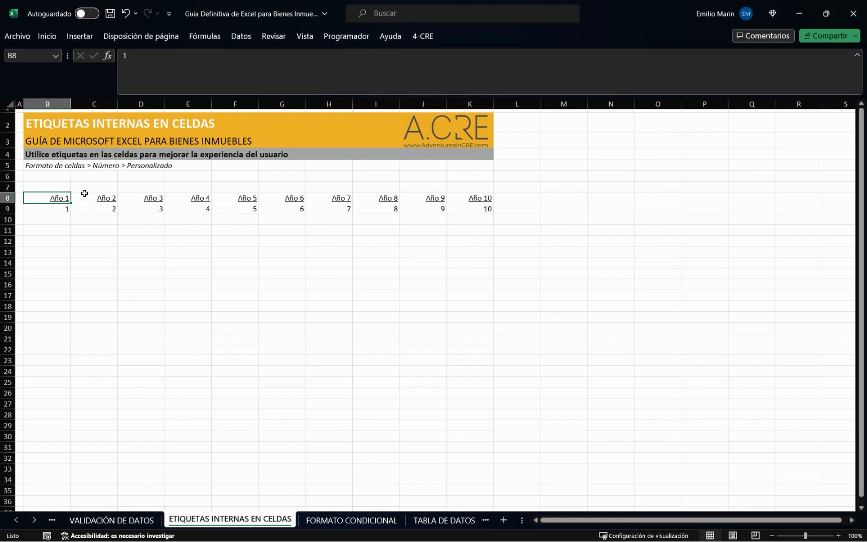
Enter "10 Meses" in B11 and "2 Meses" in B12 as plain text entries.
key(Down)
key(Down)
key(Down)
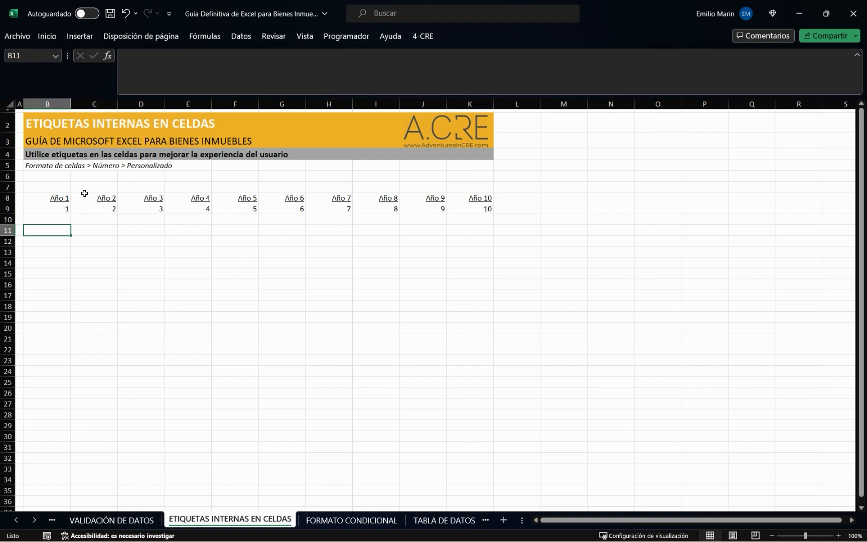
text(10 Meses)
key(Return)
text(2 Meses)
key(Tab)
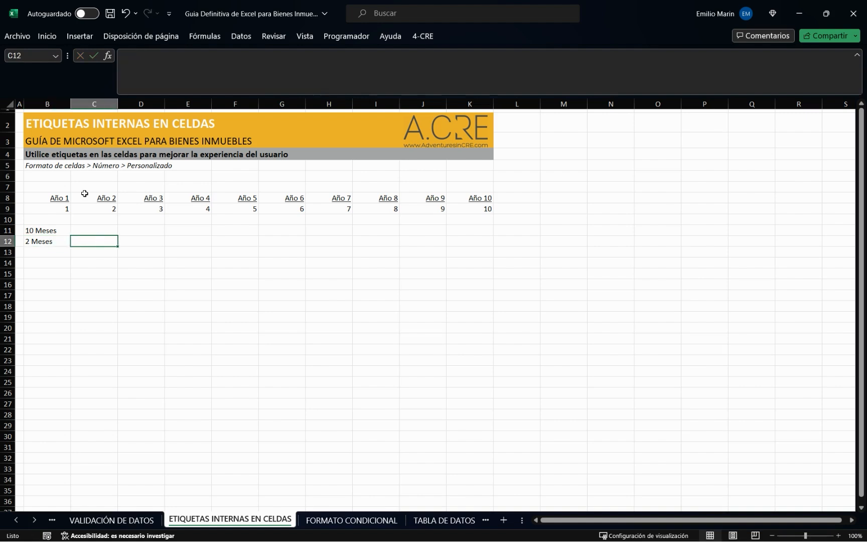
Try subtracting the two text entries in C11 with the formula =B11-B12.
key(Up)
text(=)
key(Left)
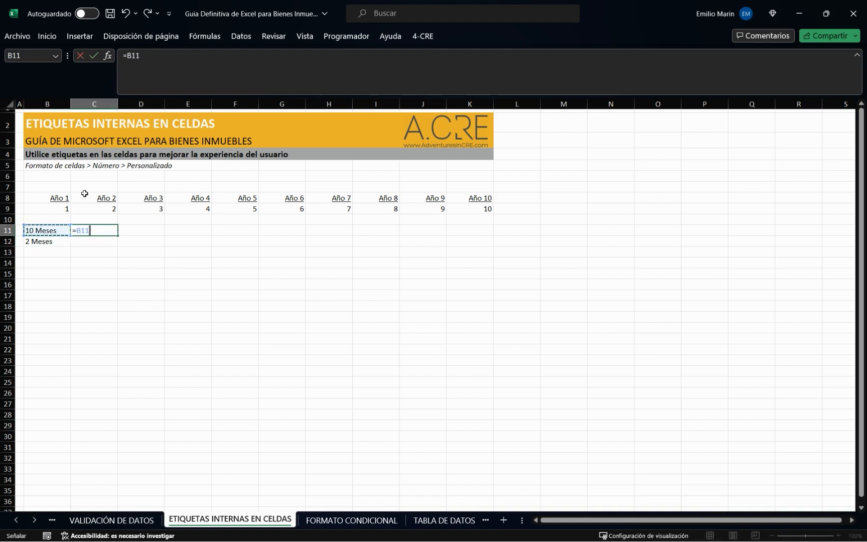
text(-)
key(Left)
key(Down)
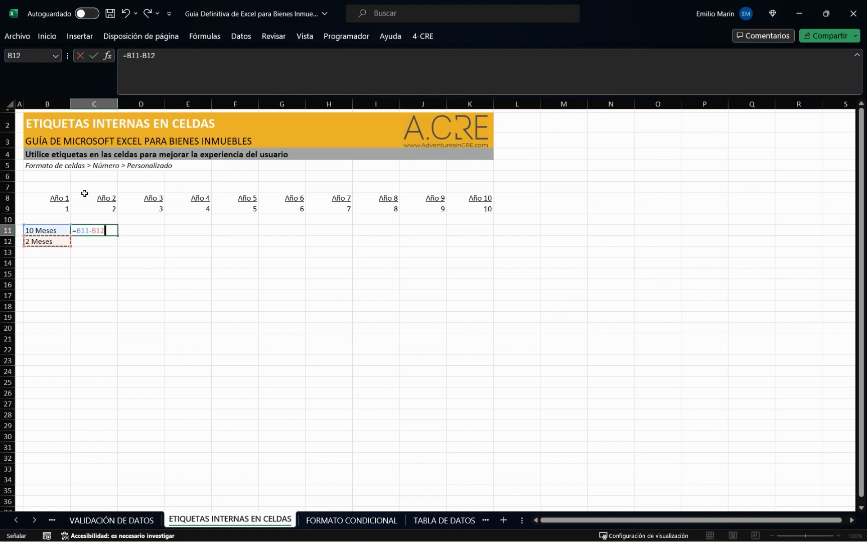
key(Return)
key(Up)
key(Left)
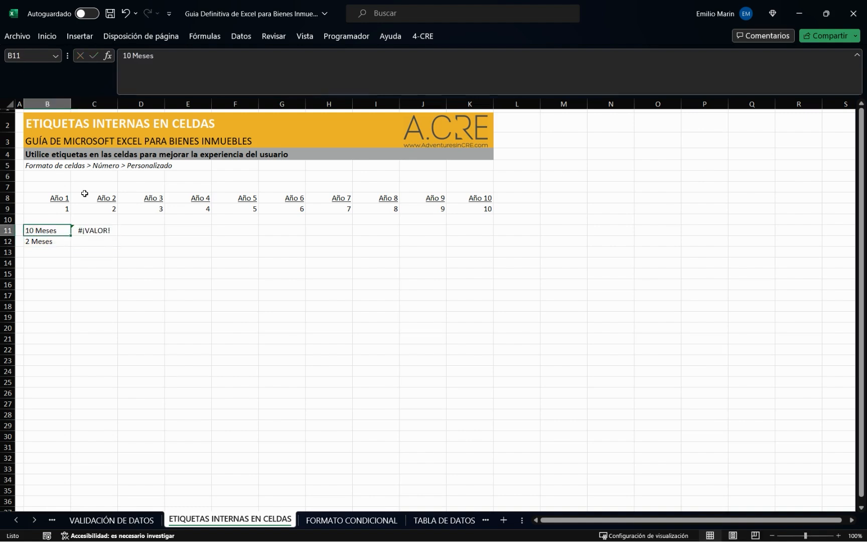
Clear the test formula in C11 and the month entries in B11 and B12.
key(Right)
key(BackSpace)
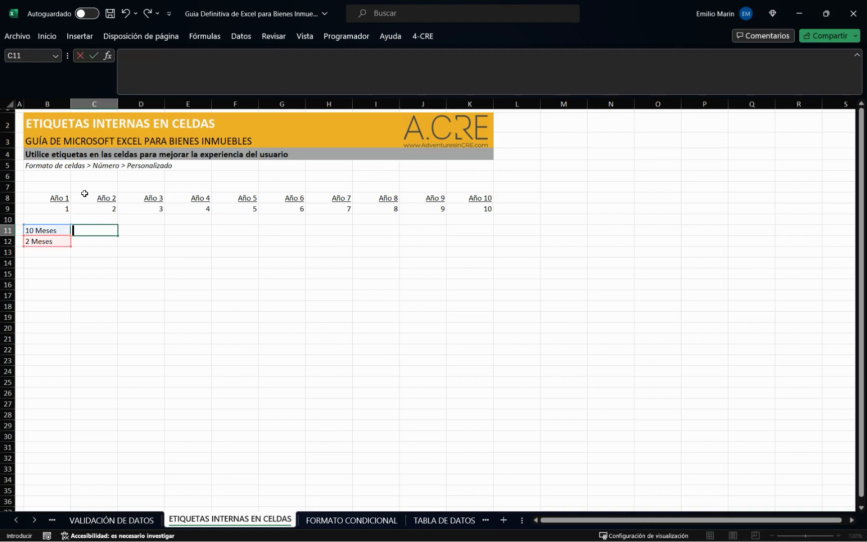
key(Left)
key(BackSpace)
key(Down)
key(BackSpace)
key(Down)
Test a calculation with the Año 1 label by entering =10-B8 in B12, and clear the cell.
key(Up)
text(=10-)
key(Up)
key(Up)
key(Up)
key(Up)
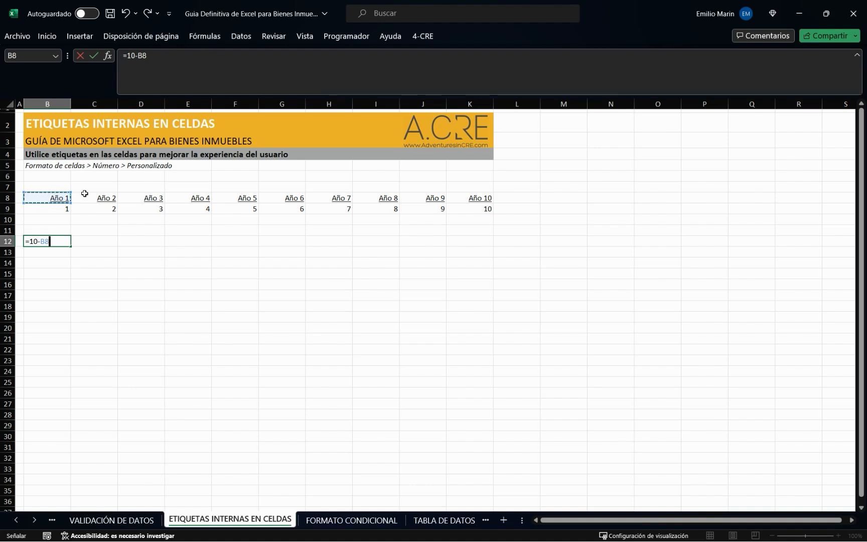
key(Return)
key(Up)
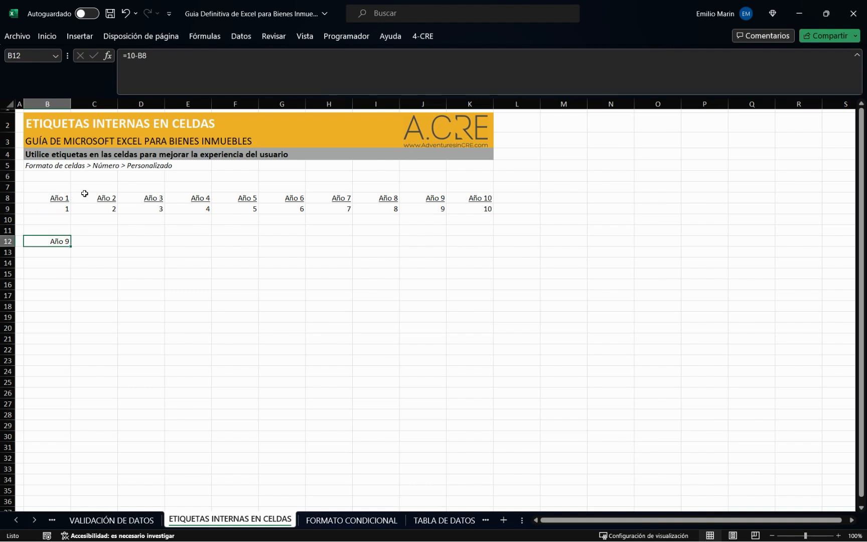
key(BackSpace)
key(Return)
Look through the numbers and formulas in B9:K9 below the year labels.
key(Up)
key(Up)
key(Up)
key(Up)
key(Right)
key(Right)
key(Right)
key(Right)
key(Right)
key(Right)
key(Right)
key(Right)
key(Right)
key(Right)
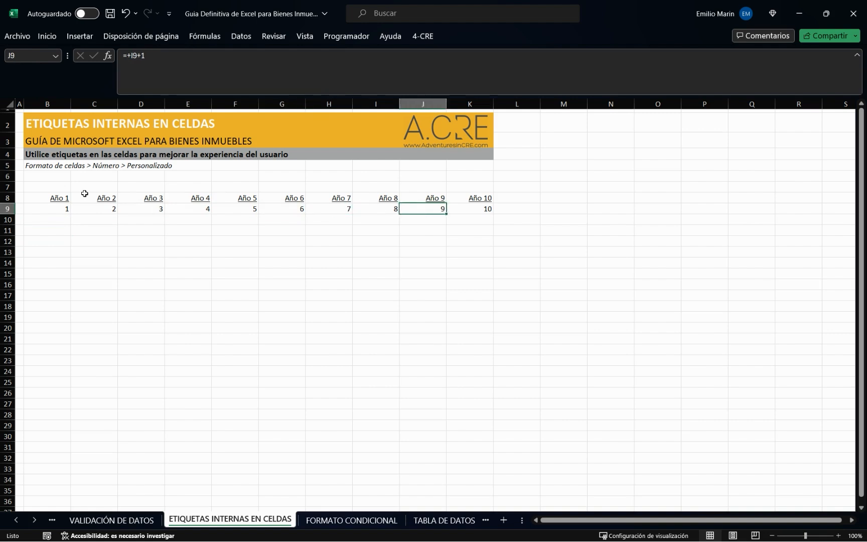
key(Left)
key(Left)
key(Left)
key(Left)
key(Left)
key(Left)
key(Left)
key(Left)
key(Left)
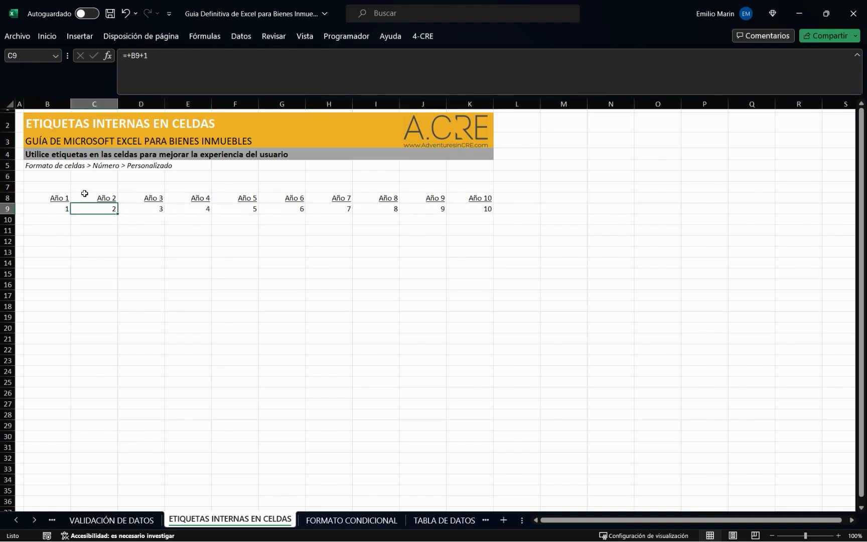
key(Left)
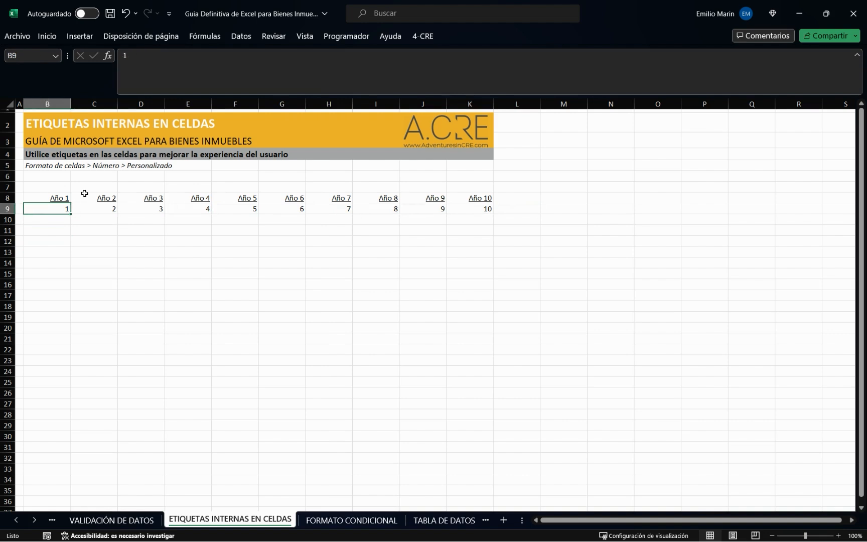
Apply the custom number format "Mes" 0 to the numbers in B9:K9.
key(ctrl+shift+Right)
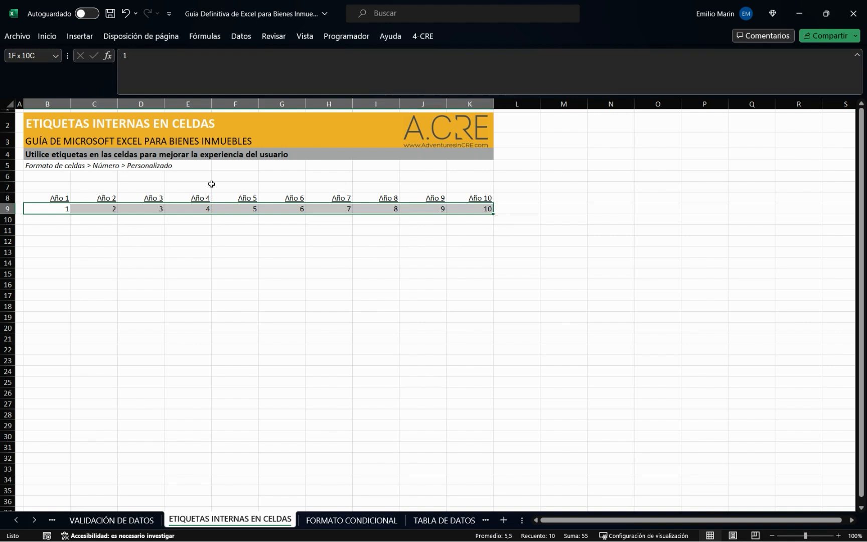
click(51, 36)
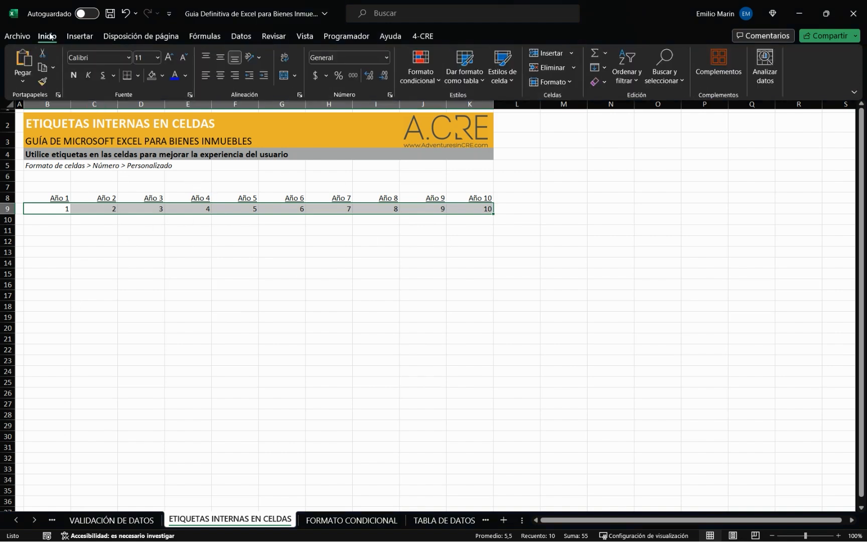
click(387, 58)
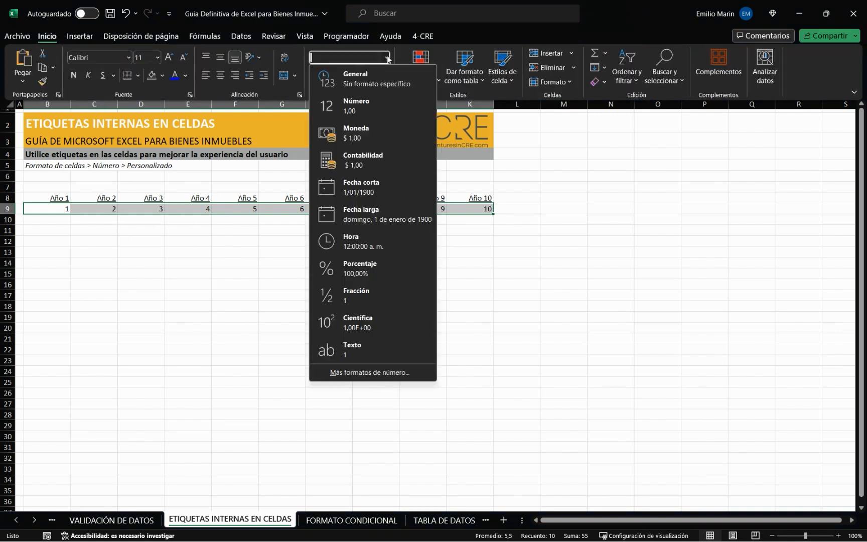
click(383, 371)
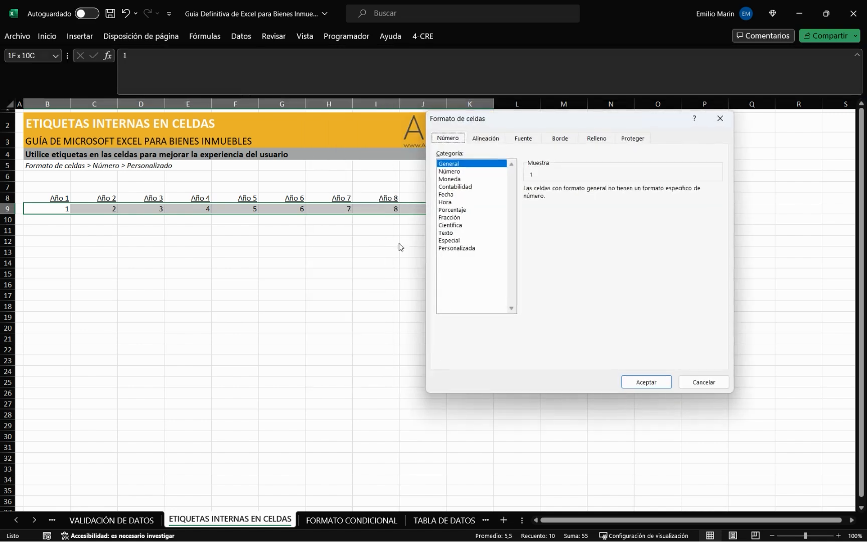
click(466, 249)
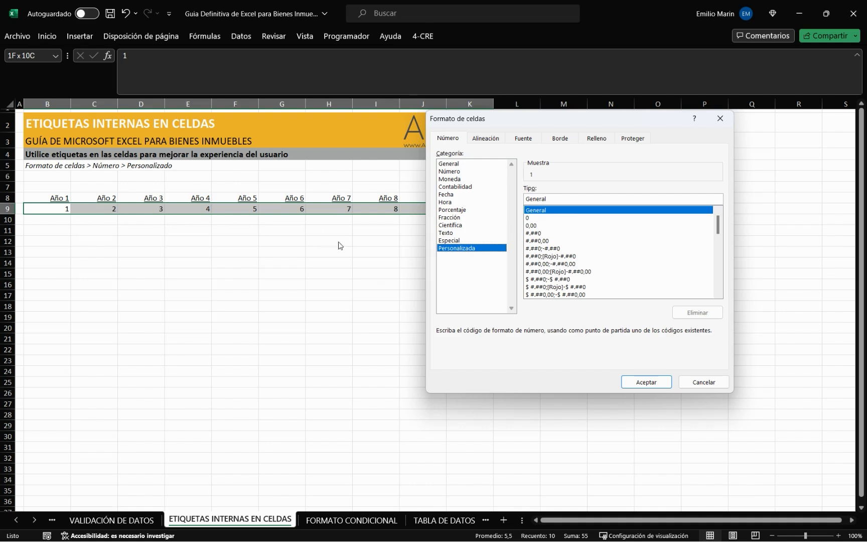
click(534, 219)
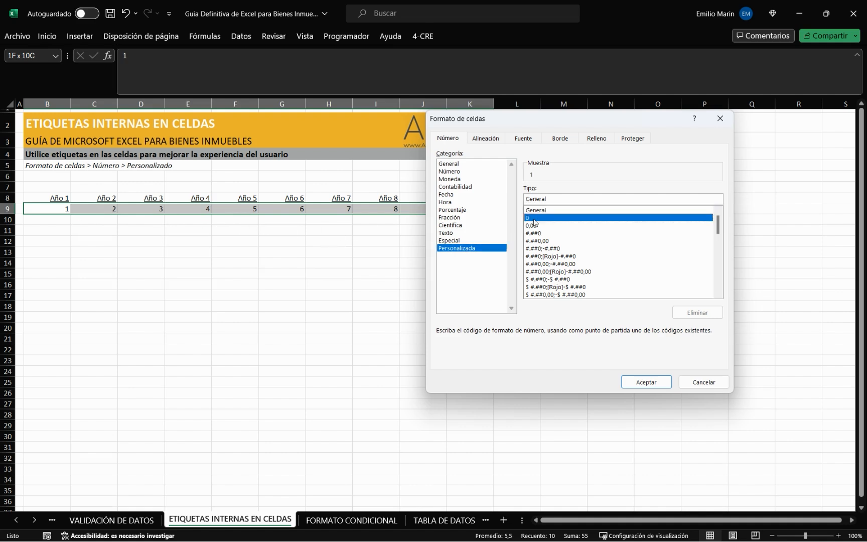
click(527, 199)
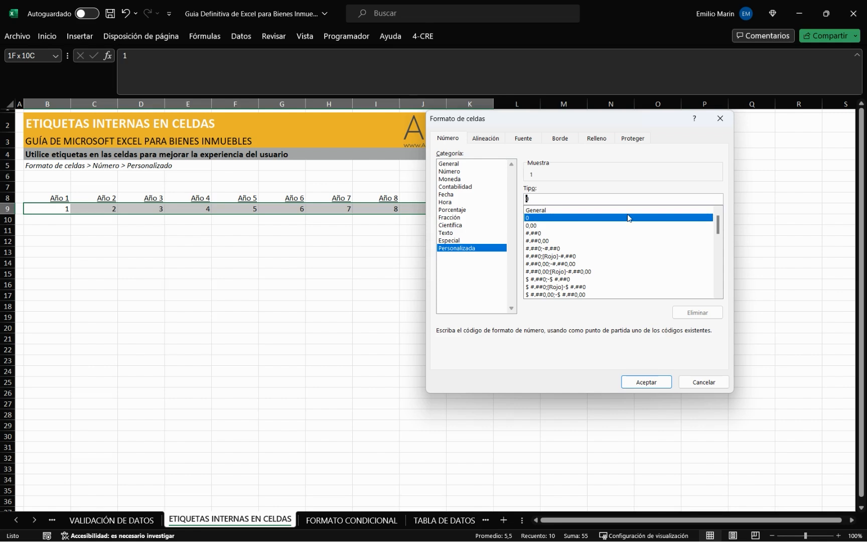
text("Mes )
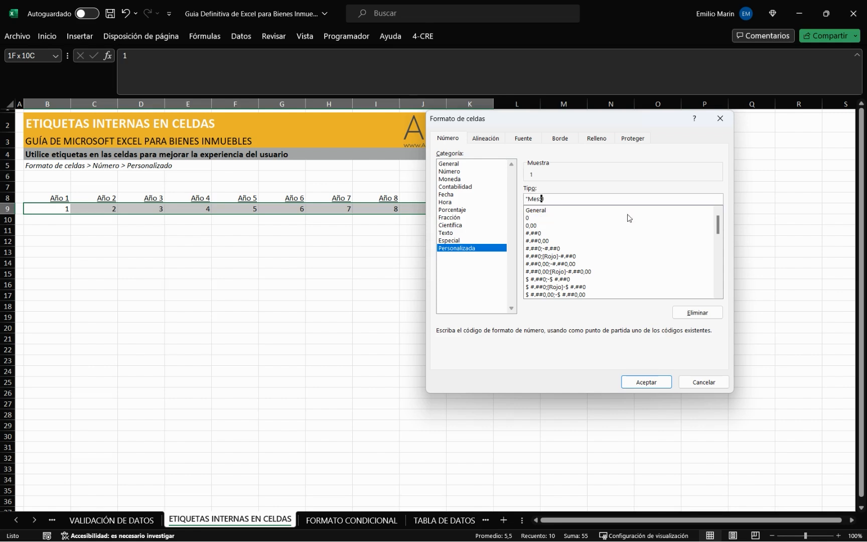
text(")
drag(542, 200, 571, 200)
click(646, 382)
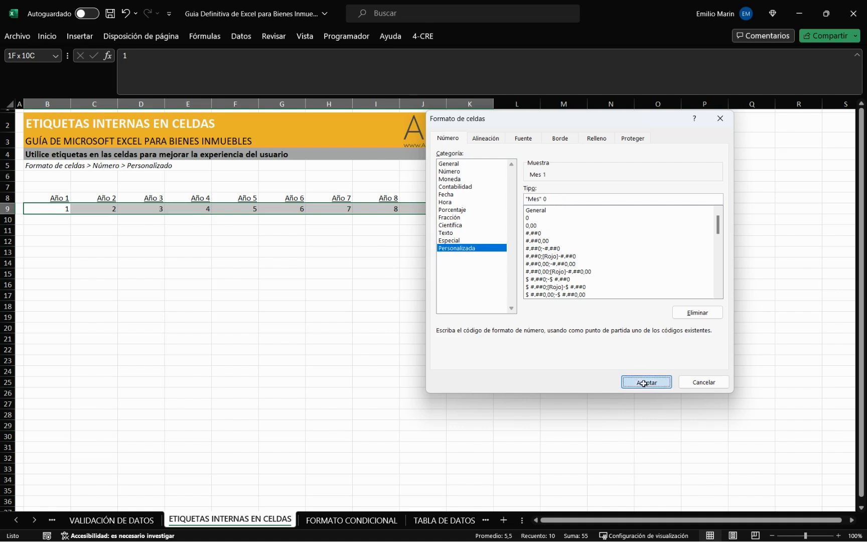
click(235, 252)
mouse_move(474, 210)
mouse_down()
mouse_move(69, 209)
mouse_move(420, 217)
mouse_move(489, 210)
mouse_up()
click(54, 229)
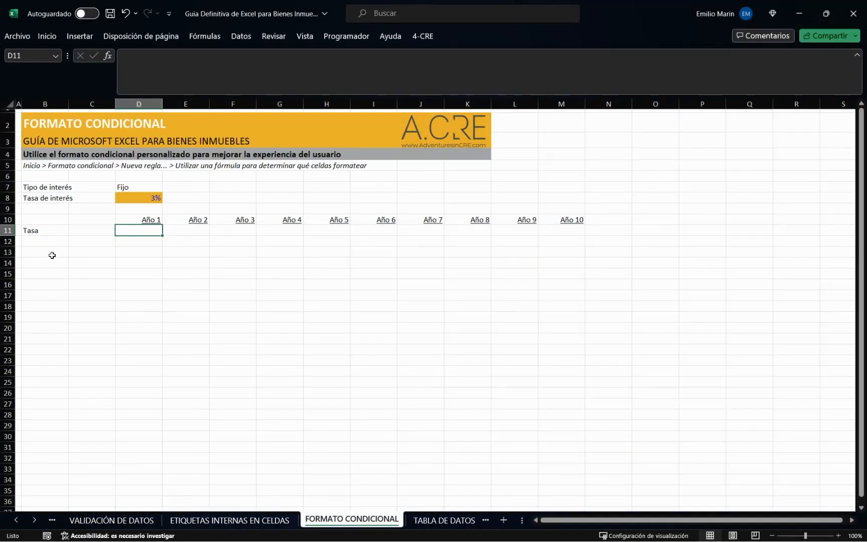
Look over the heading, the interest type and rate inputs, and the Año and Tasa rows on the FORMATO CONDICIONAL sheet.
click(49, 260)
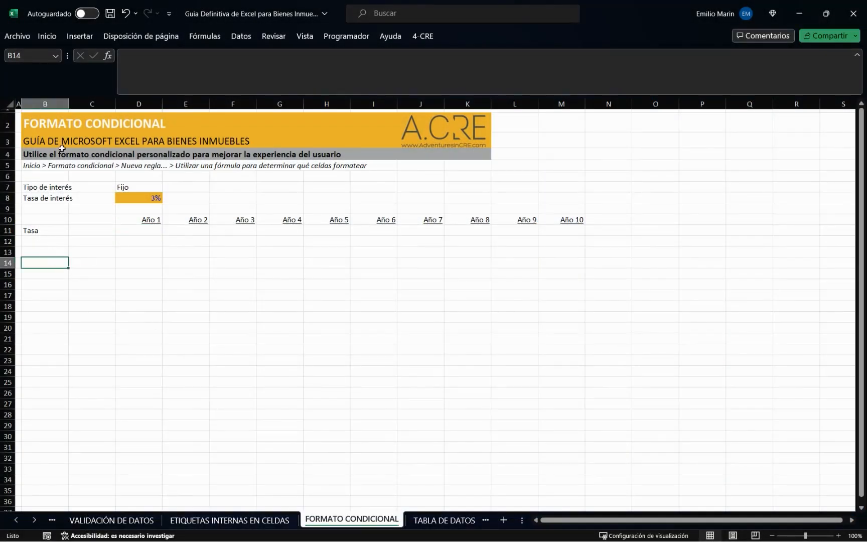
click(42, 125)
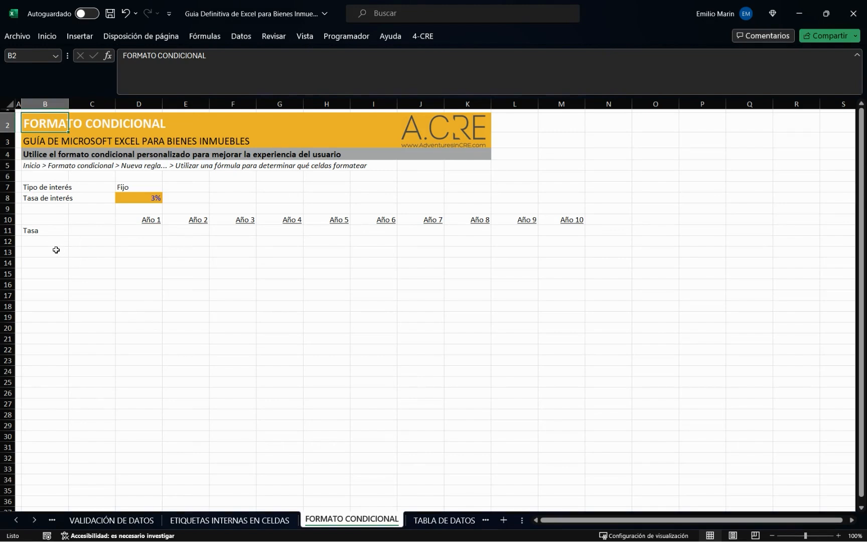
click(55, 250)
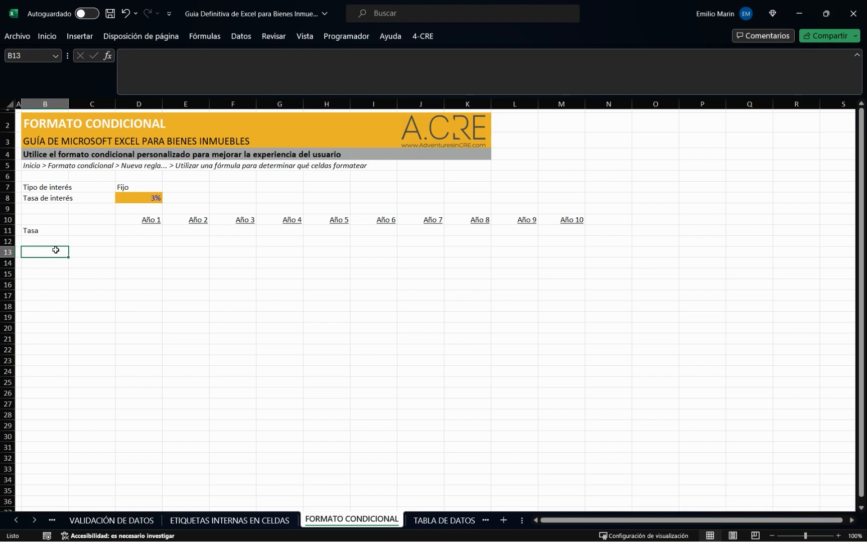
key(Up)
key(Up)
key(Up)
key(Up)
key(Up)
key(Up)
key(Up)
key(Up)
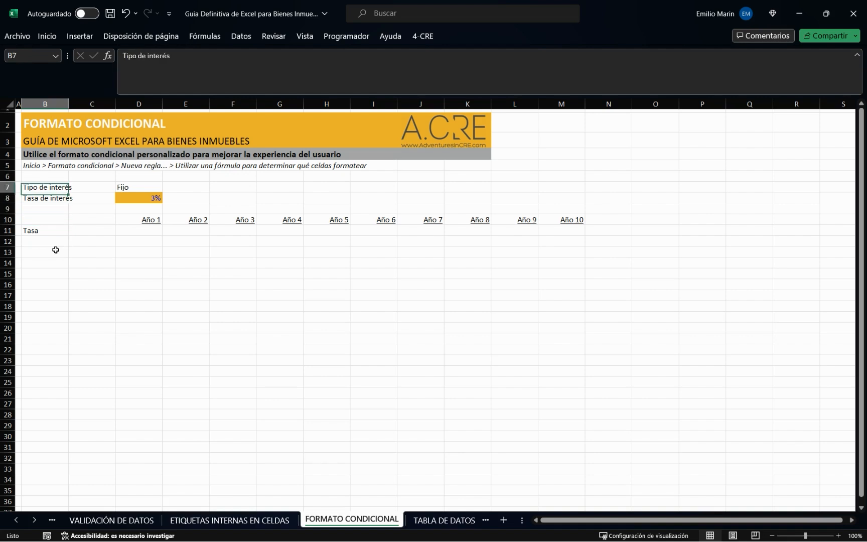
key(Down)
key(Down)
key(Down)
key(Down)
key(Down)
key(Right)
key(Right)
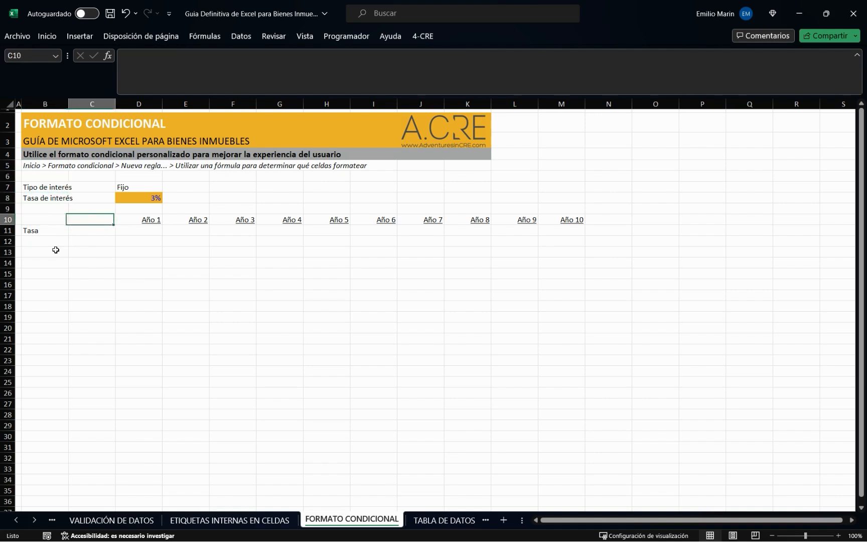
Review the Tipo de interés and Tasa de interés labels and the empty Tasa row beneath the year headings.
key(Down)
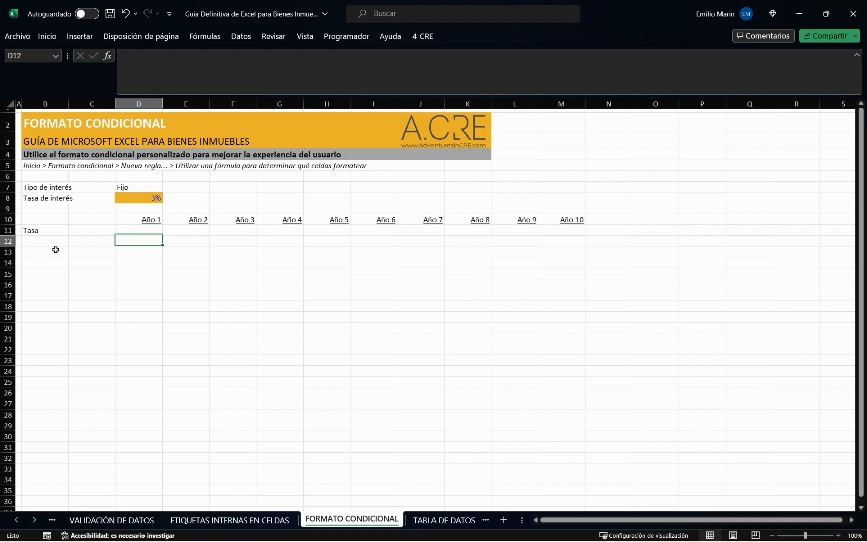
key(Up)
key(Left)
key(Left)
key(Up)
key(Up)
key(Up)
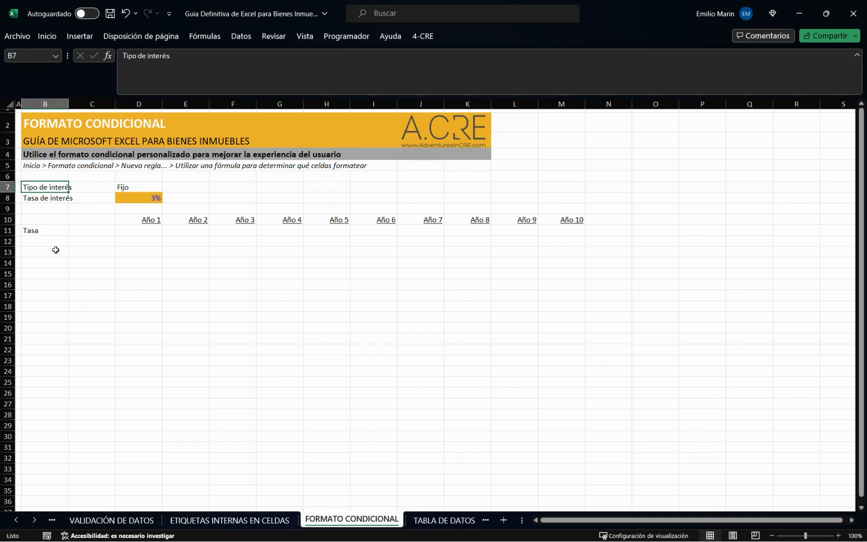
key(Down)
key(Down)
key(Up)
key(Up)
key(Down)
key(Down)
key(Right)
key(Right)
key(Right)
key(Down)
key(Down)
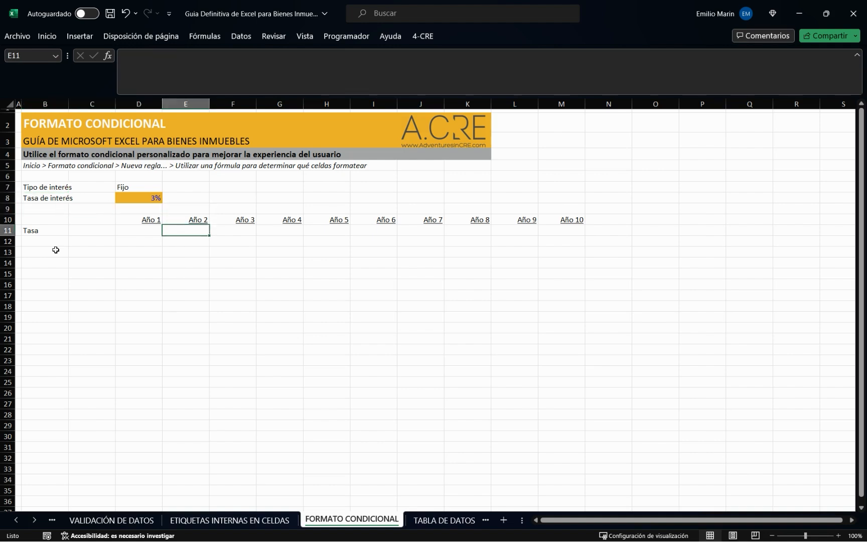
key(Left)
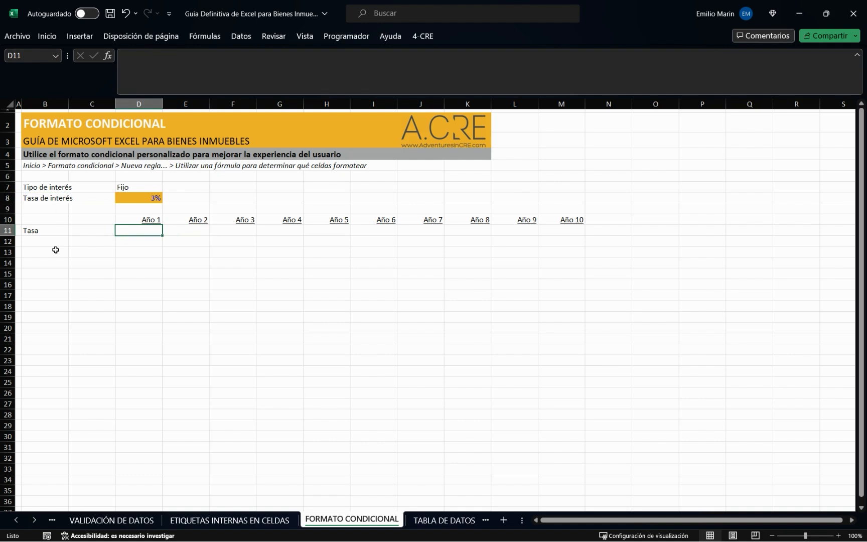
Switch the interest type in D7 to Flotante and back to Fijo.
click(141, 187)
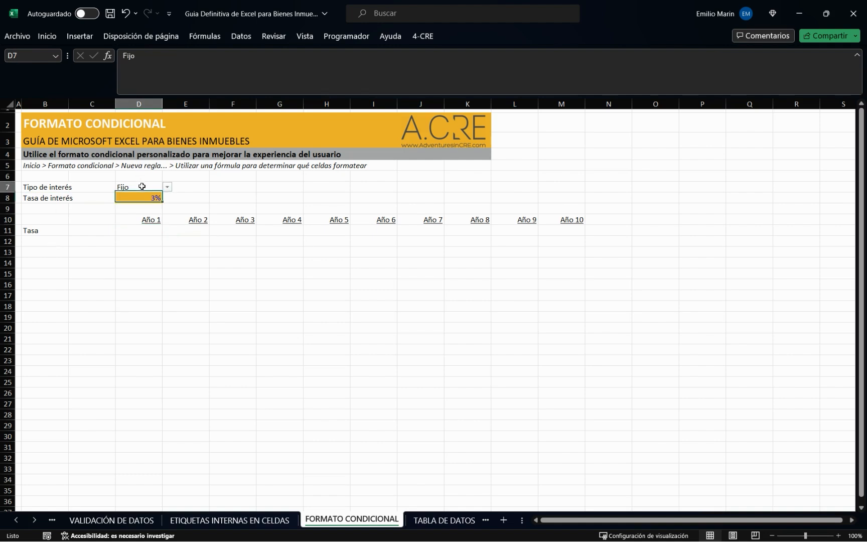
click(167, 187)
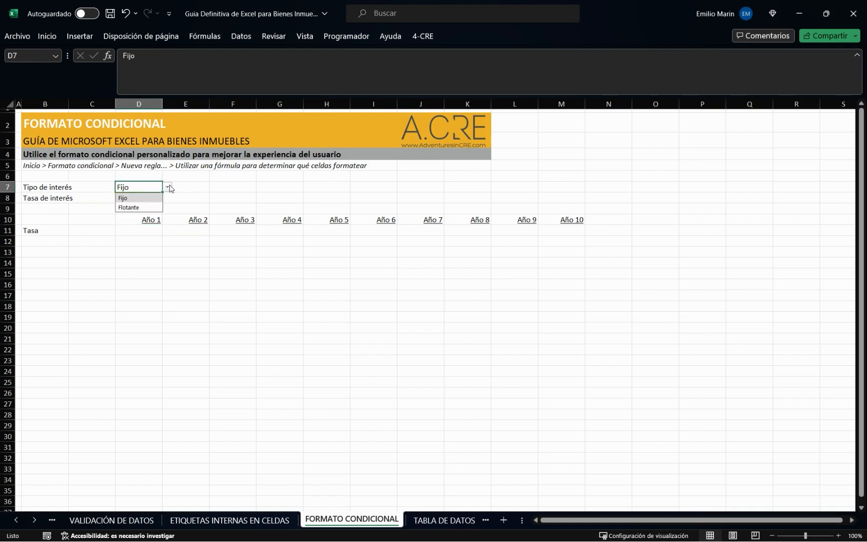
click(140, 208)
click(168, 187)
click(148, 200)
Enter the formula =$D$8 in D11 to link the Año 1 rate to the interest rate input.
click(136, 231)
text(=)
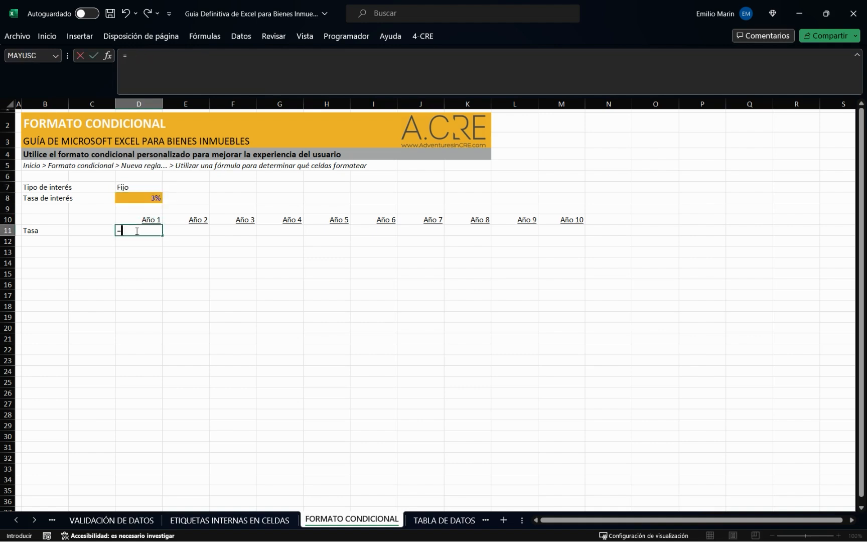
key(Up)
key(Up)
key(Up)
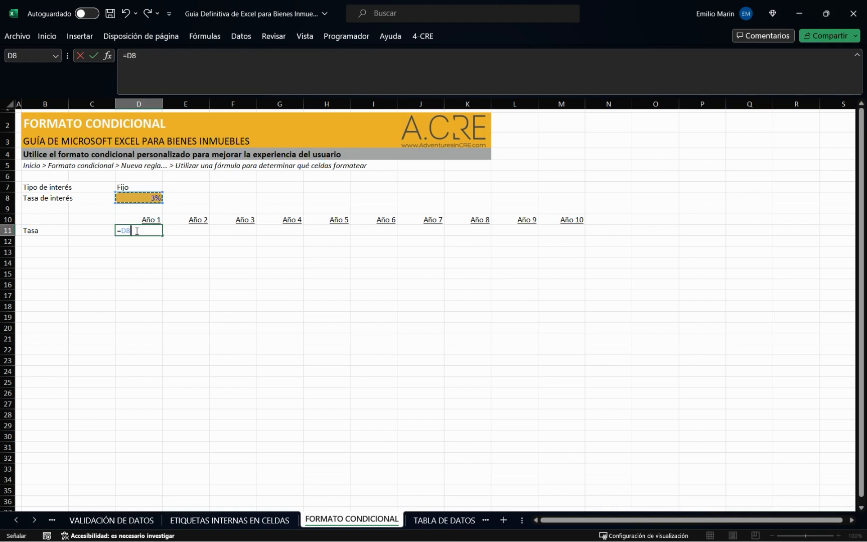
key(F4)
key(Return)
Copy the rate formula from D11 across the Tasa row through M11.
click(137, 231)
key(ctrl+c)
key(shift+Right)
key(shift+Right)
key(shift+Right)
key(shift+Right)
key(shift+Right)
key(shift+Right)
key(shift+Right)
key(shift+Right)
key(shift+Right)
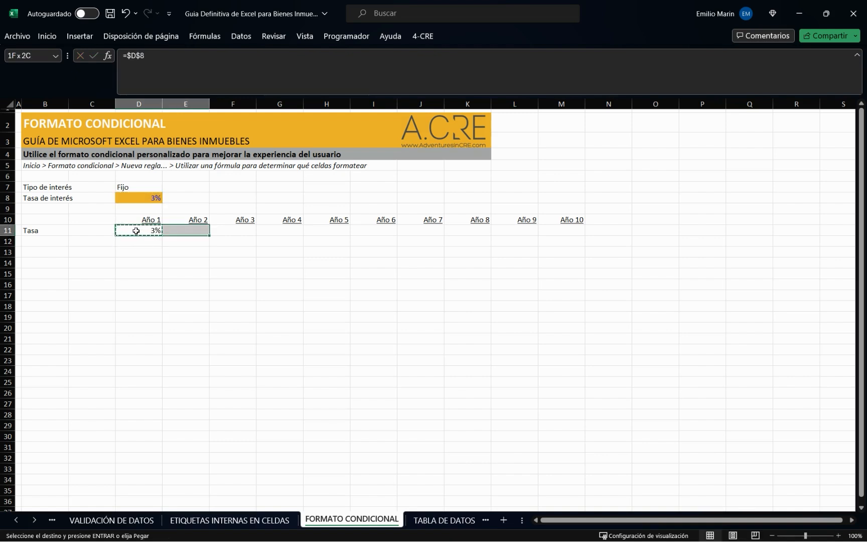
key(ctrl+v)
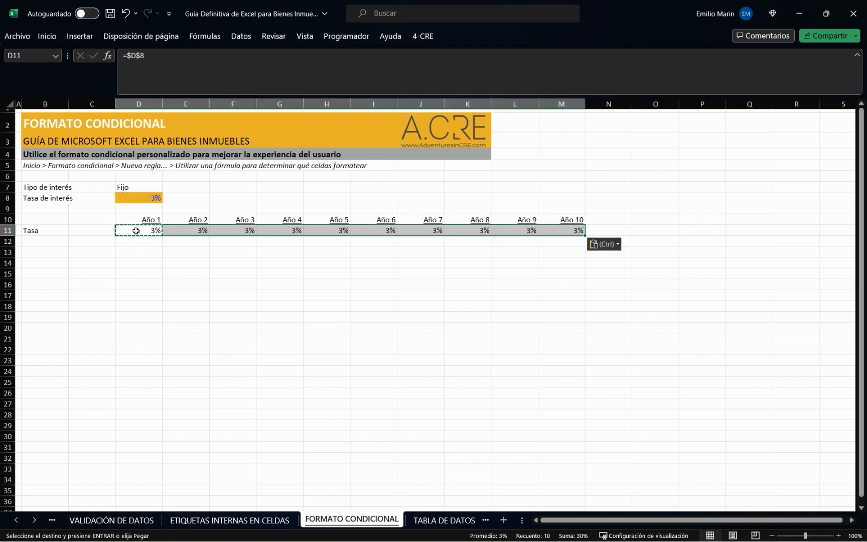
key(Escape)
Set the interest type in D7 to Flotante.
key(Down)
key(Up)
key(Up)
key(Up)
key(Up)
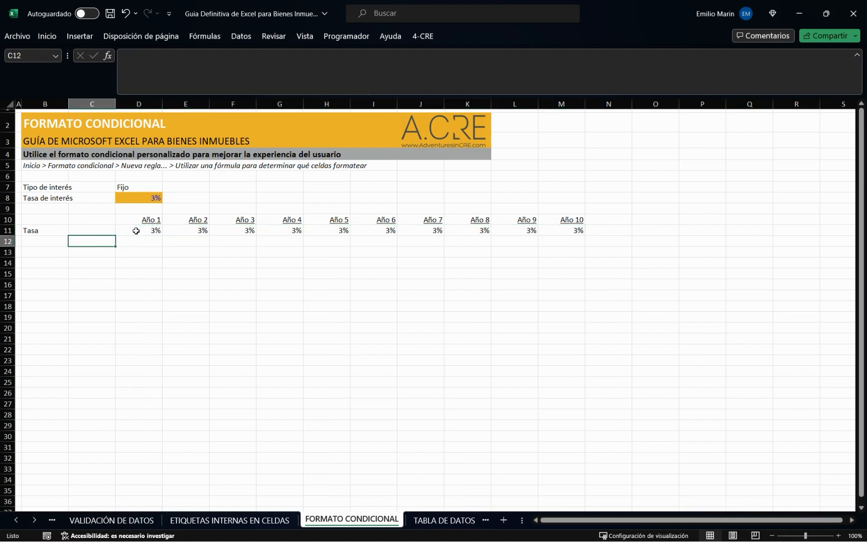
key(Up)
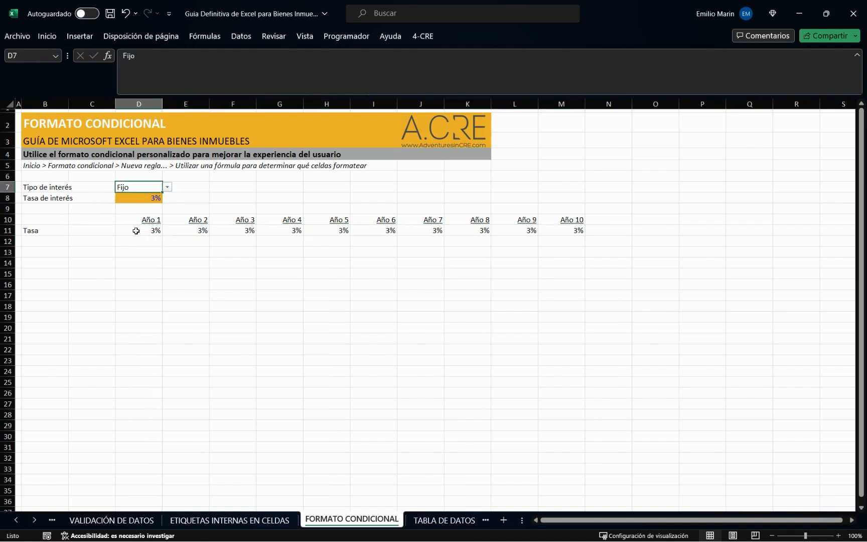
click(167, 187)
click(133, 207)
Examine the rates and formulas in D11:M11 against the interest type and rate inputs.
drag(146, 229, 575, 228)
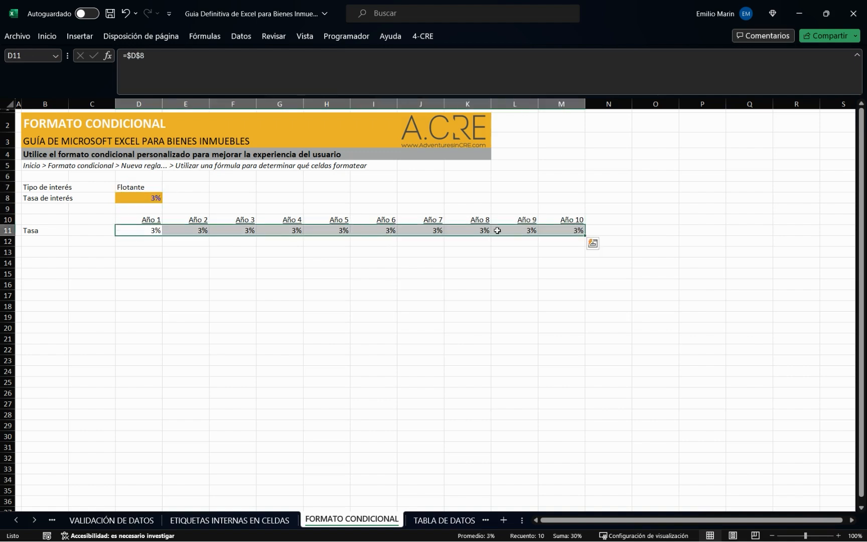
click(155, 251)
drag(123, 230, 577, 228)
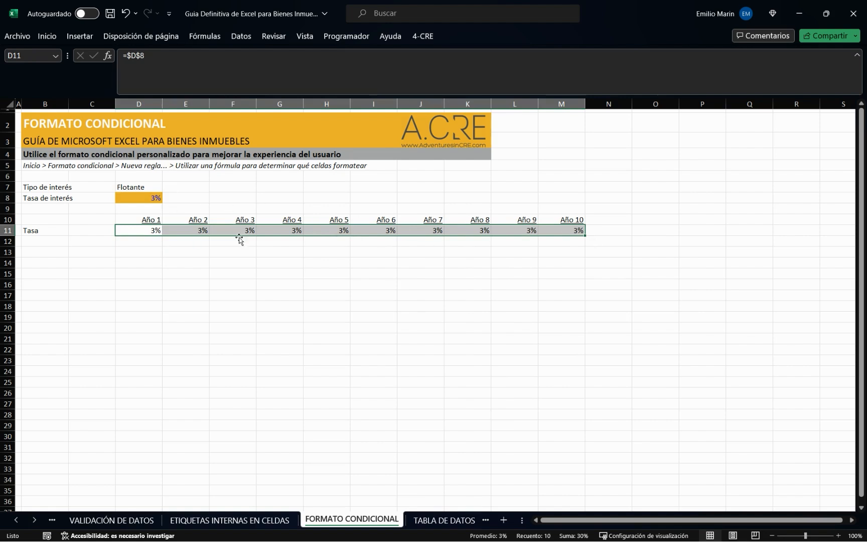
click(152, 197)
drag(141, 231, 571, 230)
click(145, 249)
drag(128, 230, 576, 230)
click(113, 245)
drag(133, 231, 576, 229)
click(139, 250)
click(146, 230)
click(196, 230)
click(253, 231)
click(298, 231)
click(344, 230)
click(150, 191)
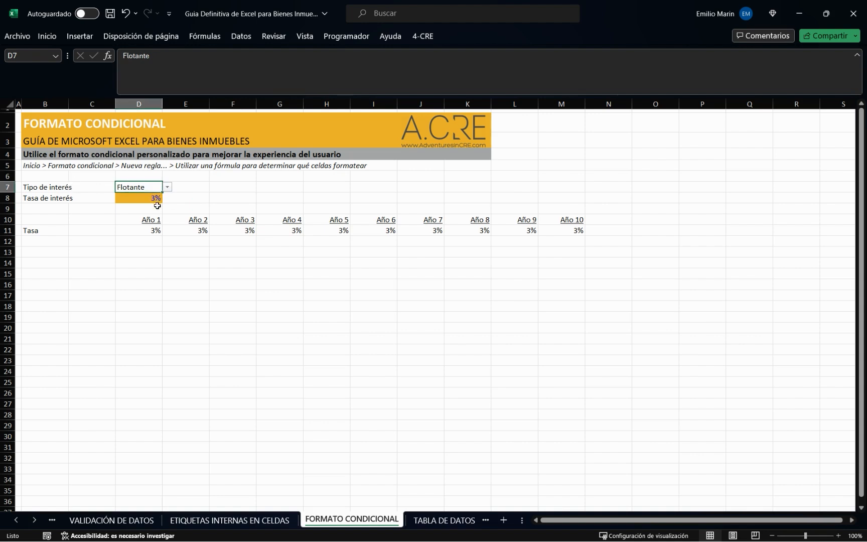
click(149, 233)
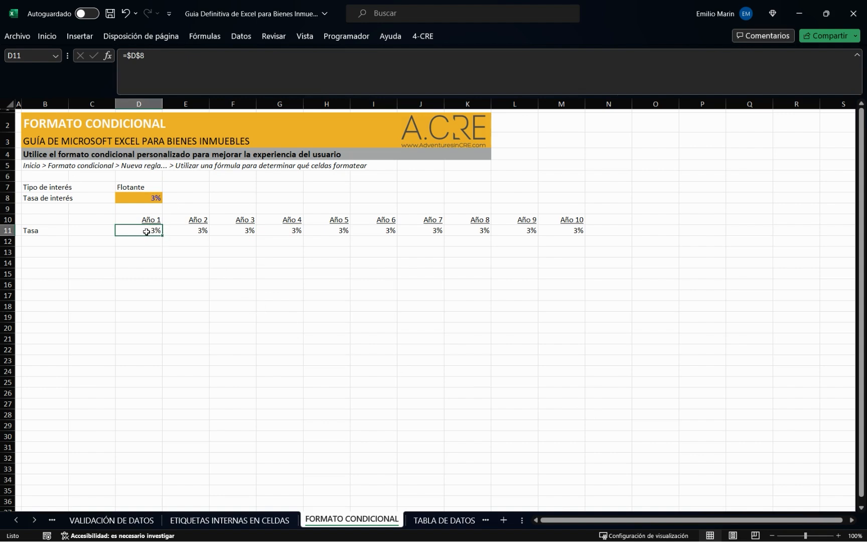
drag(146, 232, 557, 233)
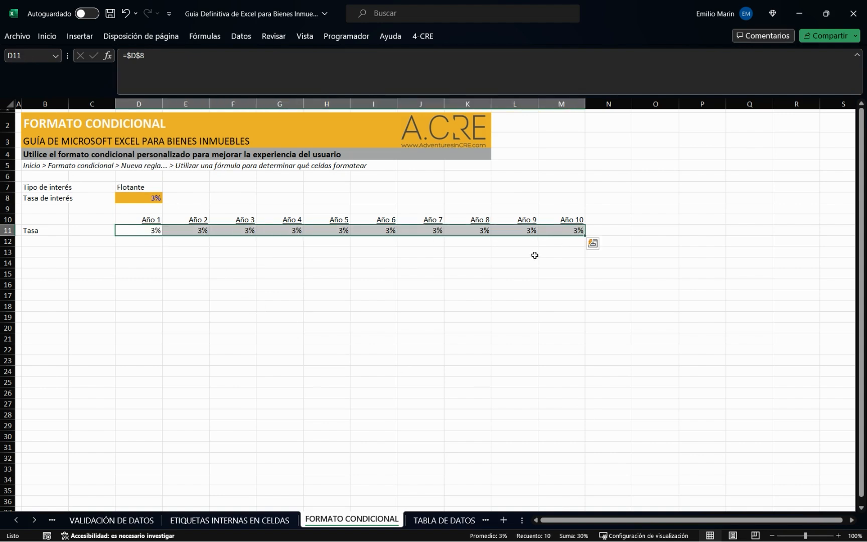
click(140, 261)
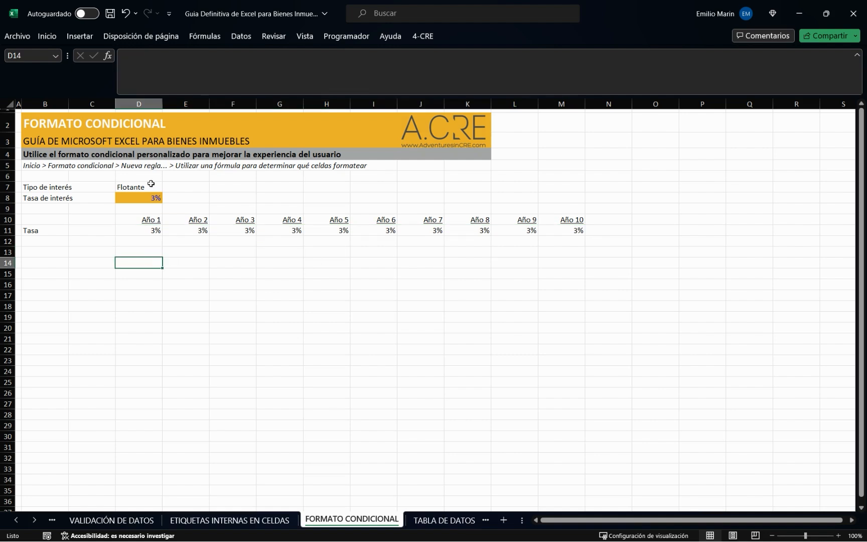
Create a formula-based conditional formatting rule for D11:M11 with the condition =$D$7="Flotante".
click(129, 231)
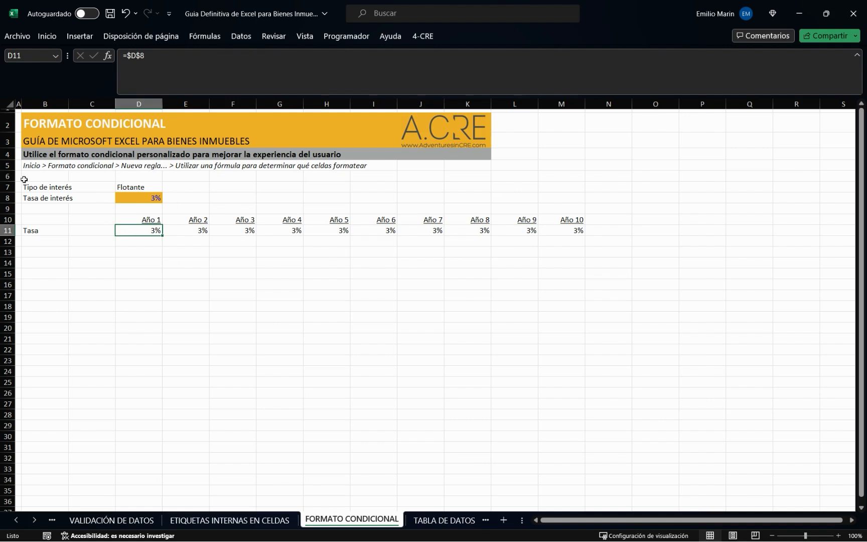
drag(134, 230, 582, 230)
click(47, 38)
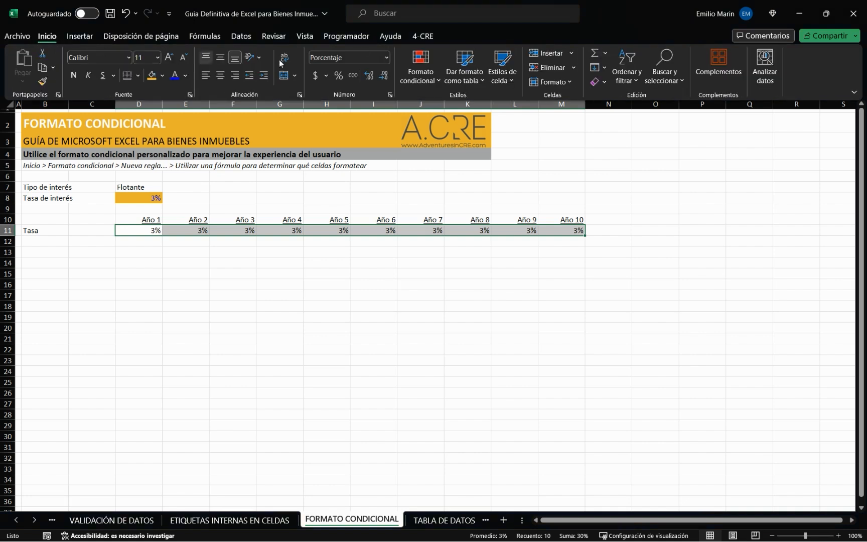
click(419, 80)
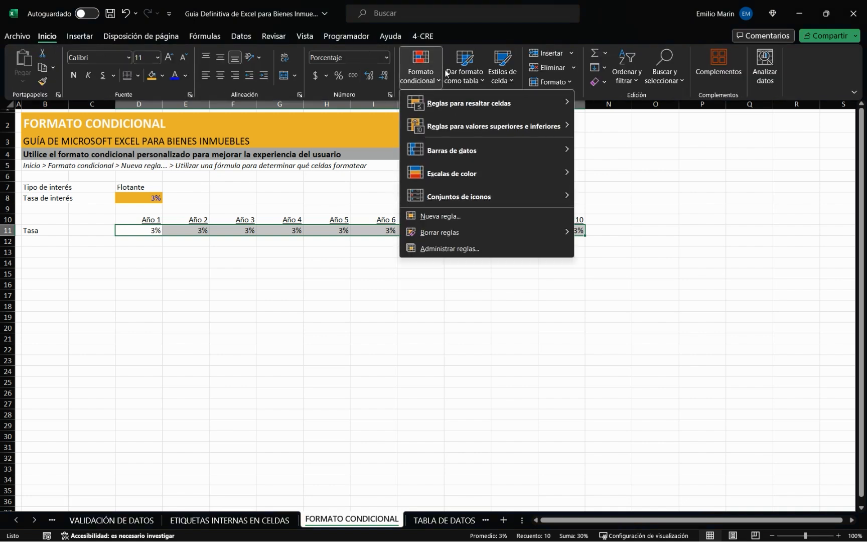
click(448, 219)
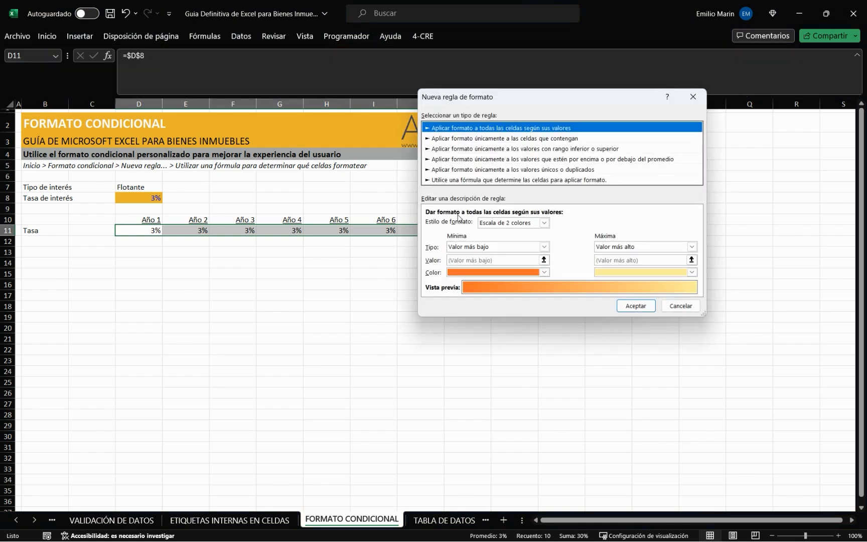
click(453, 181)
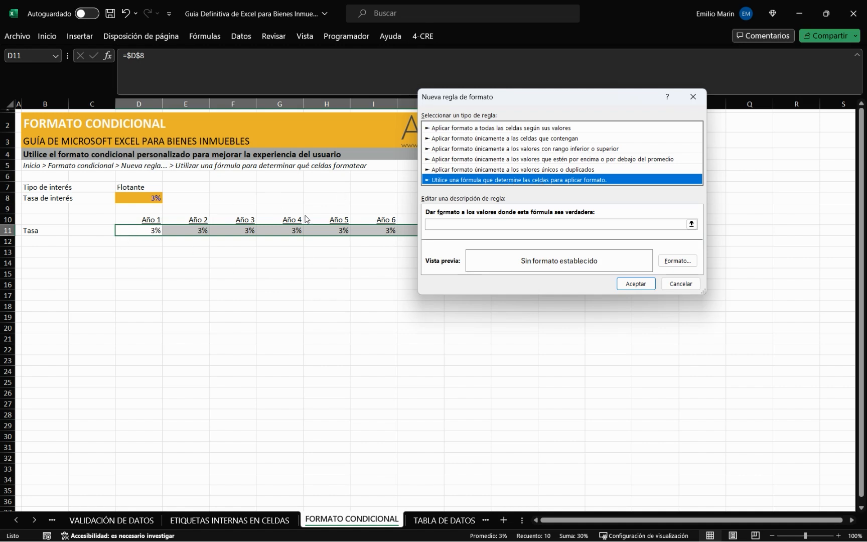
click(475, 227)
click(438, 226)
click(130, 185)
text(=)
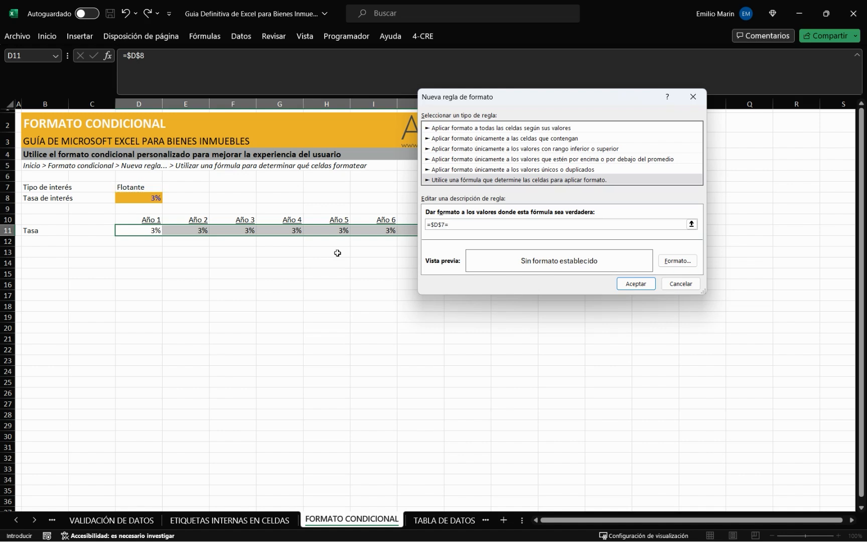
text("Flotante)
Set the rule's number format to Porcentaje with 0 decimal places.
click(669, 260)
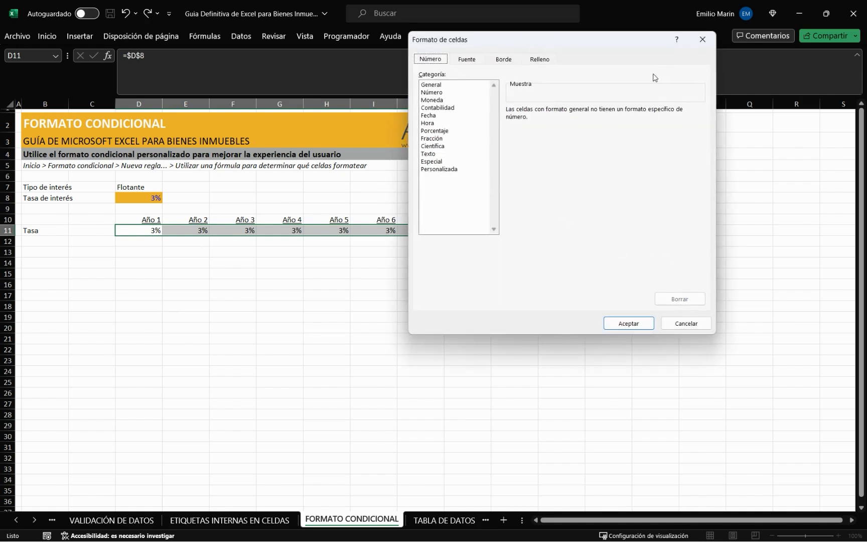
click(703, 39)
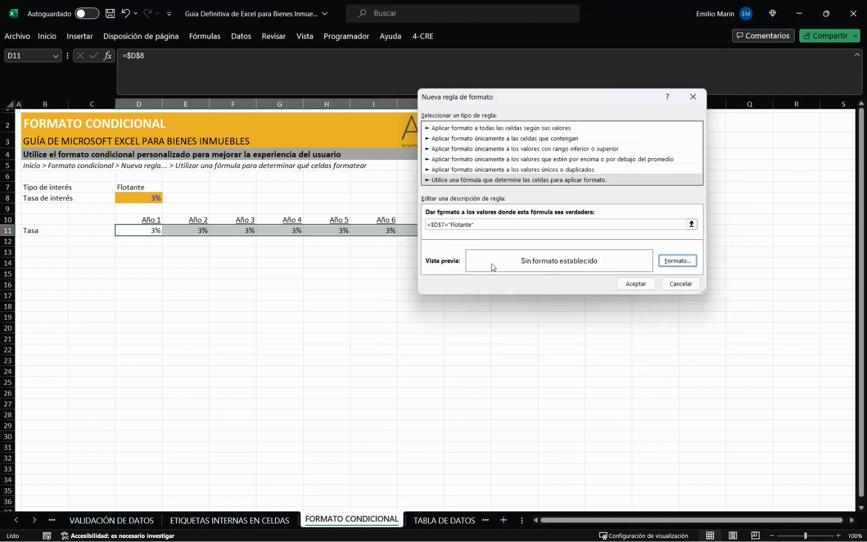
click(674, 261)
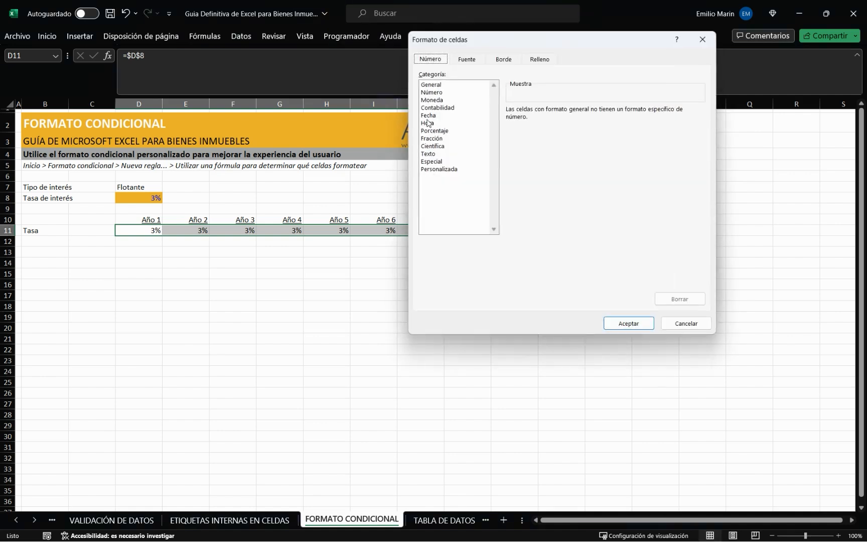
click(440, 132)
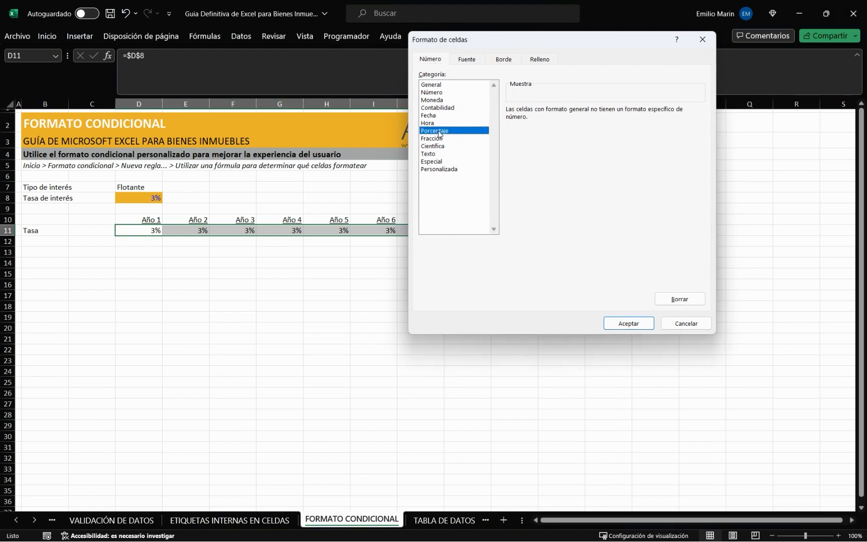
double_click(601, 114)
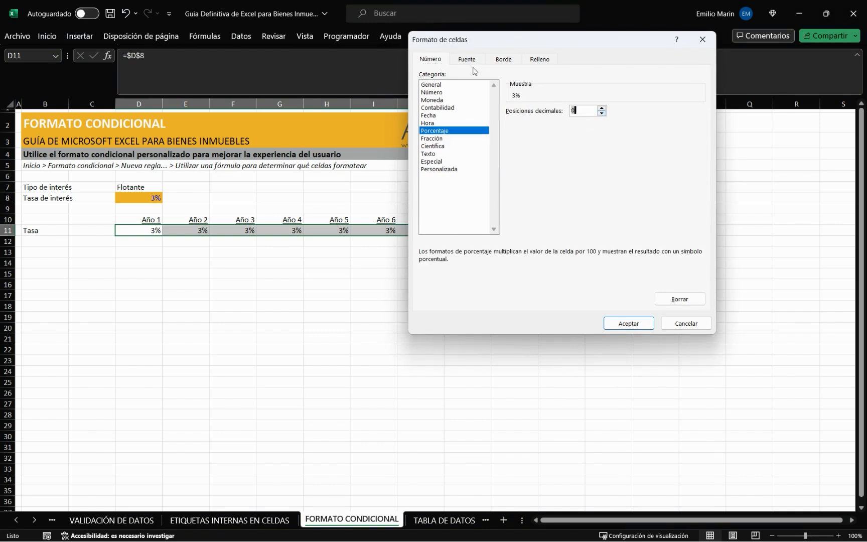
Give the rule a blue font and a light blue fill, and apply it to the Tasa row.
click(471, 61)
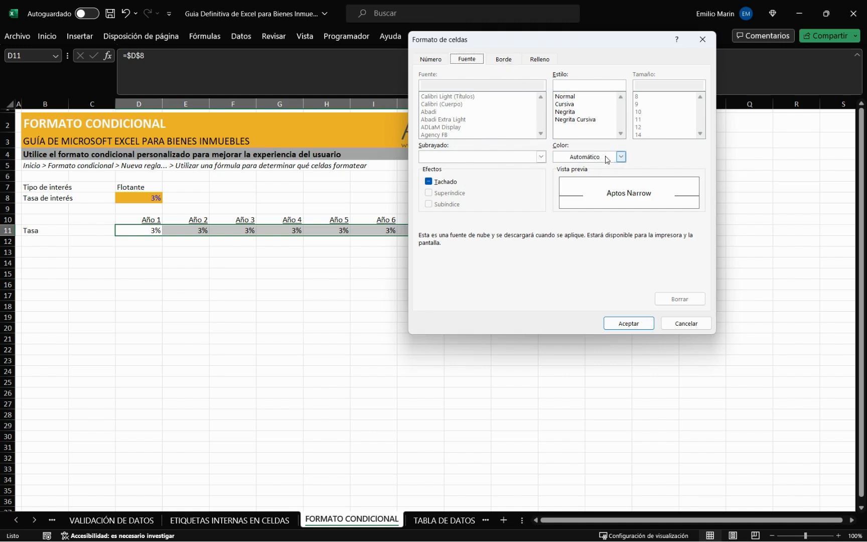
click(621, 156)
click(567, 310)
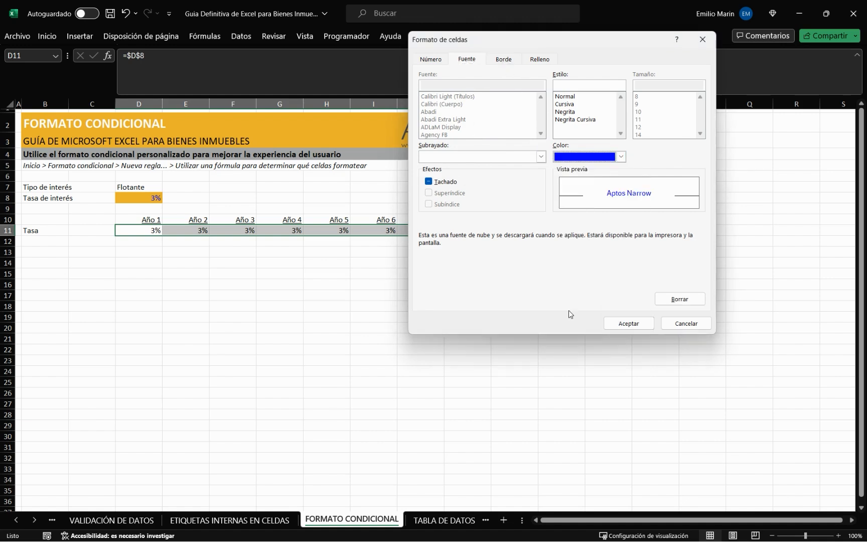
click(537, 60)
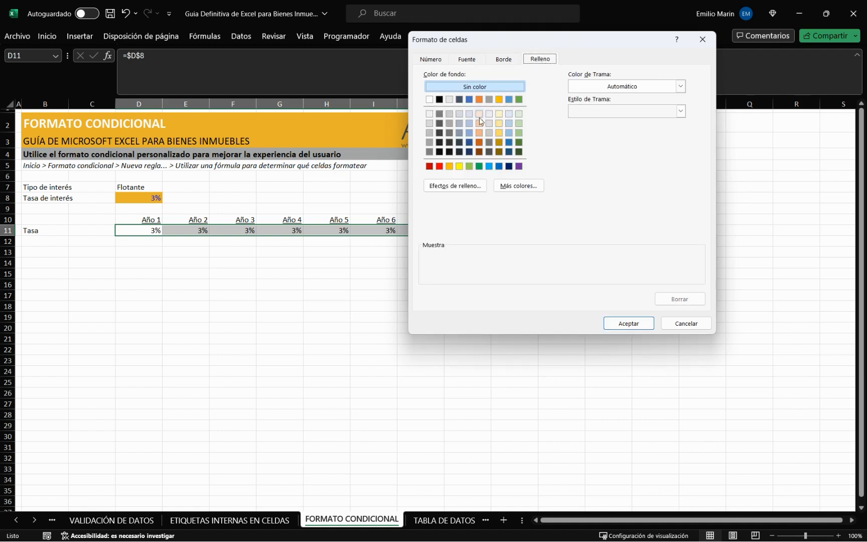
click(509, 114)
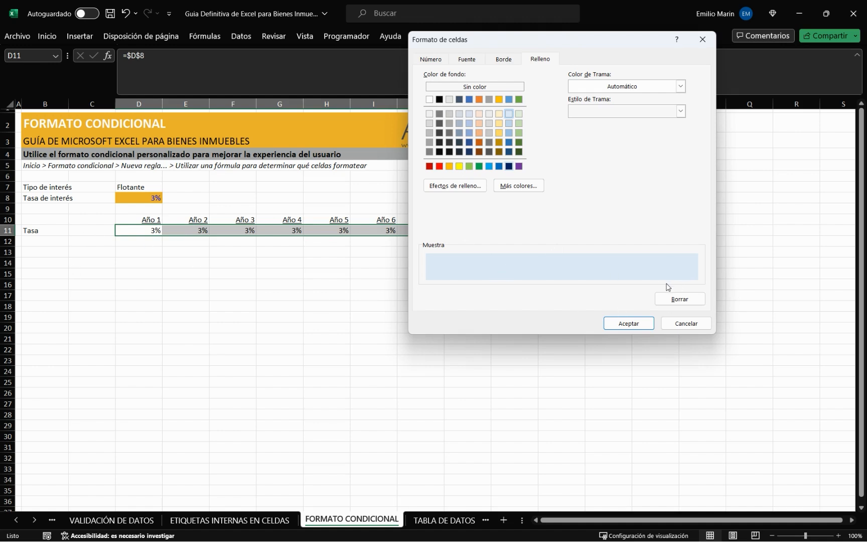
click(636, 324)
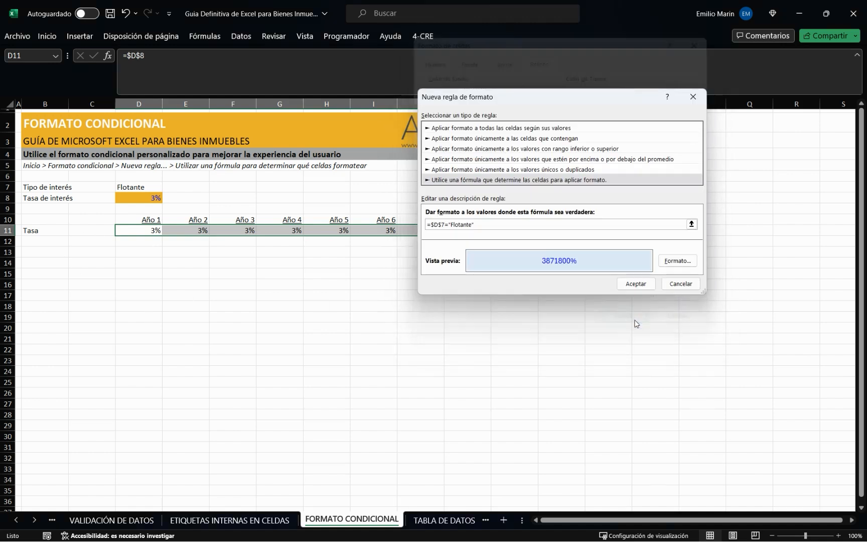
click(635, 283)
click(274, 297)
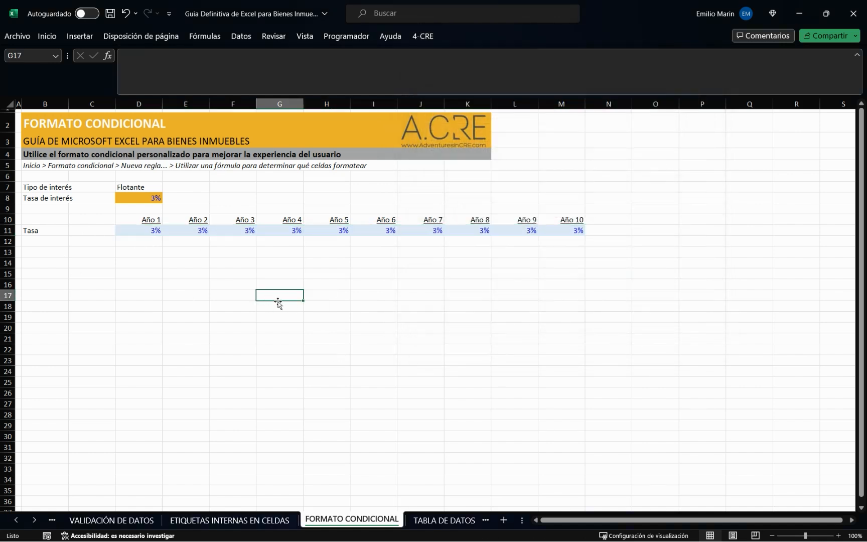
Switch the interest type in D7 to Fijo and back to Flotante to test the Tasa row's conditional formatting.
click(138, 190)
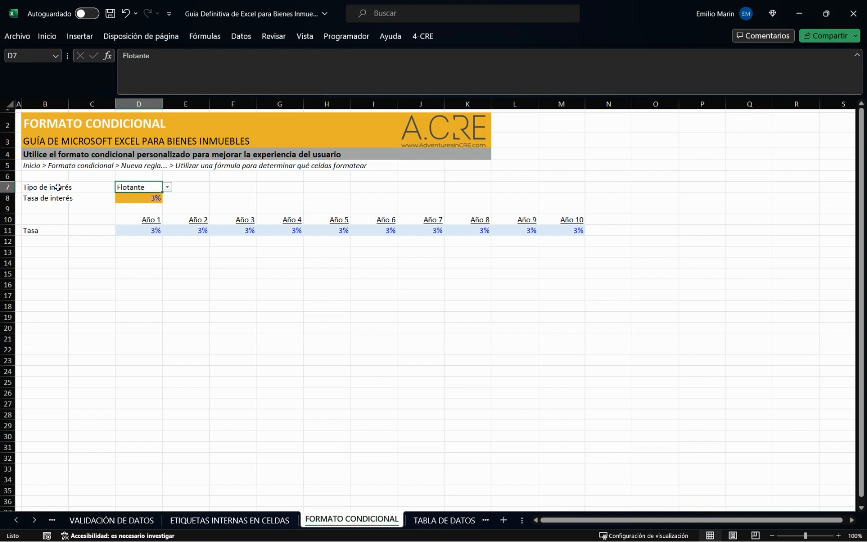
drag(128, 230, 562, 229)
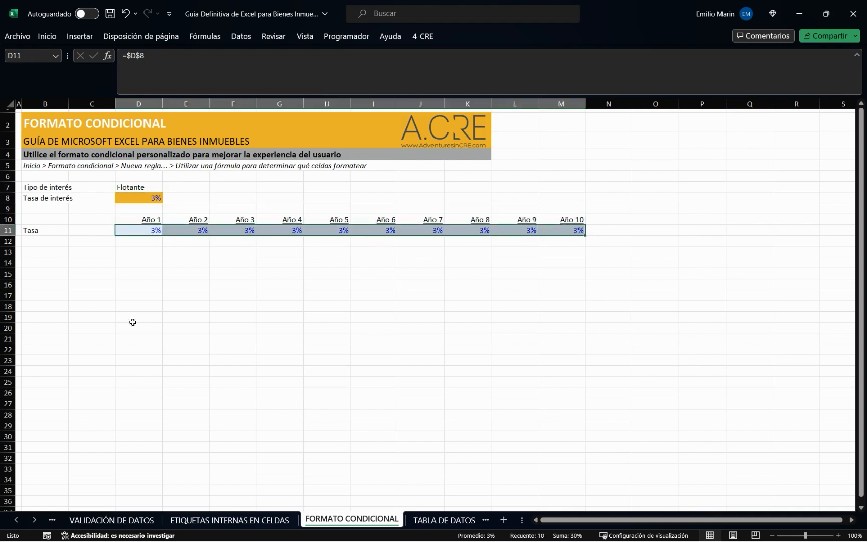
click(129, 303)
click(143, 190)
click(171, 188)
click(151, 187)
click(168, 187)
click(149, 198)
drag(145, 229, 565, 235)
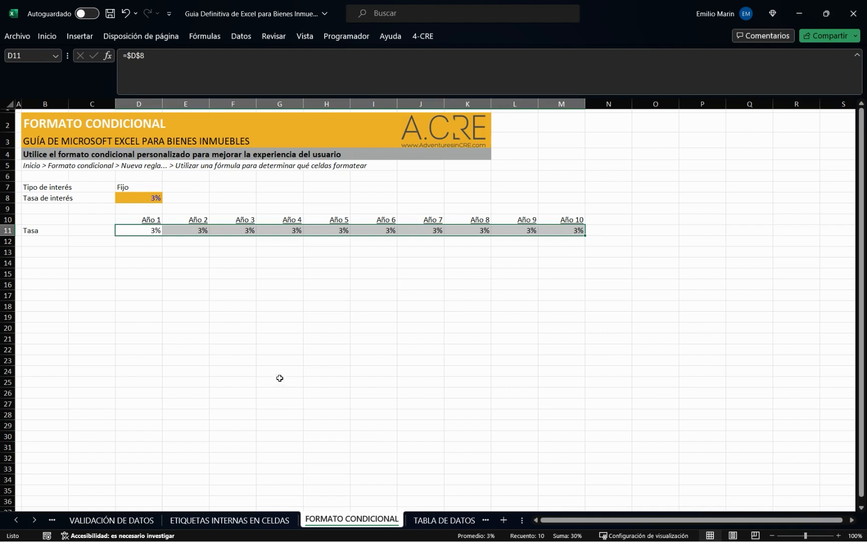
click(143, 189)
click(165, 189)
click(130, 207)
Enter rates of 4% for Año 2 and 5% for Año 3, Año 4 and Año 5 in the Tasa row.
click(207, 232)
text(4)
key(Tab)
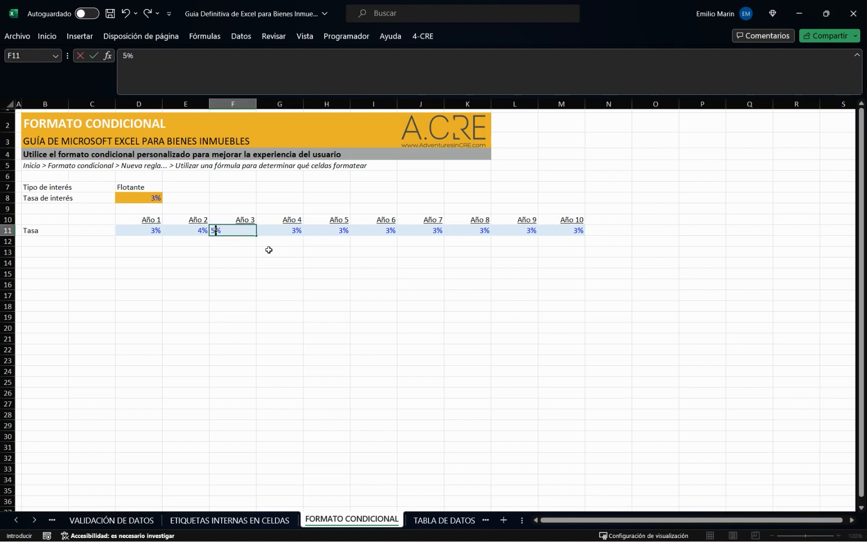
text(5)
key(Tab)
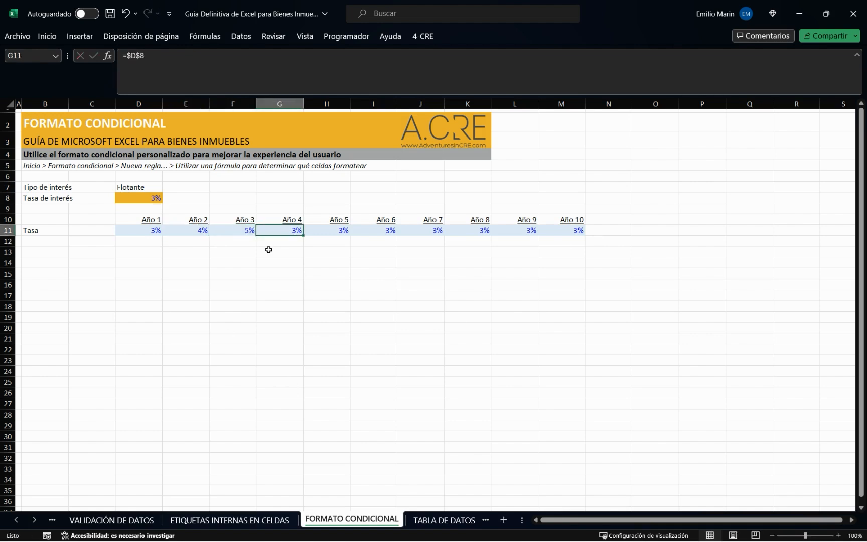
text(5)
key(Tab)
text(5)
key(Tab)
key(Left)
key(Left)
key(Left)
key(Left)
key(Left)
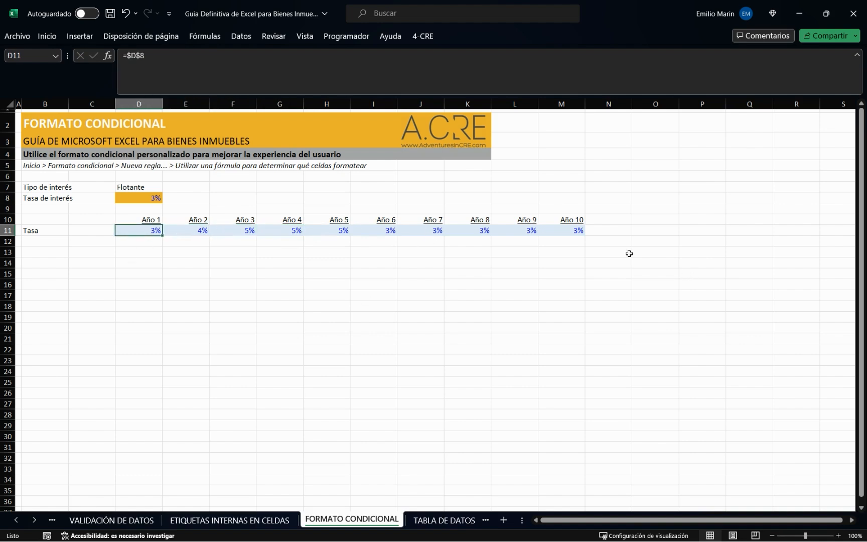
click(51, 245)
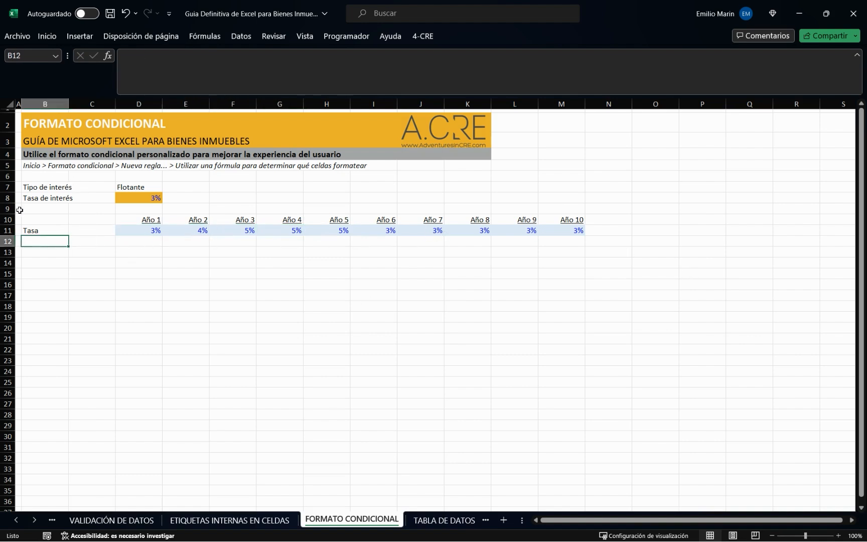
click(143, 187)
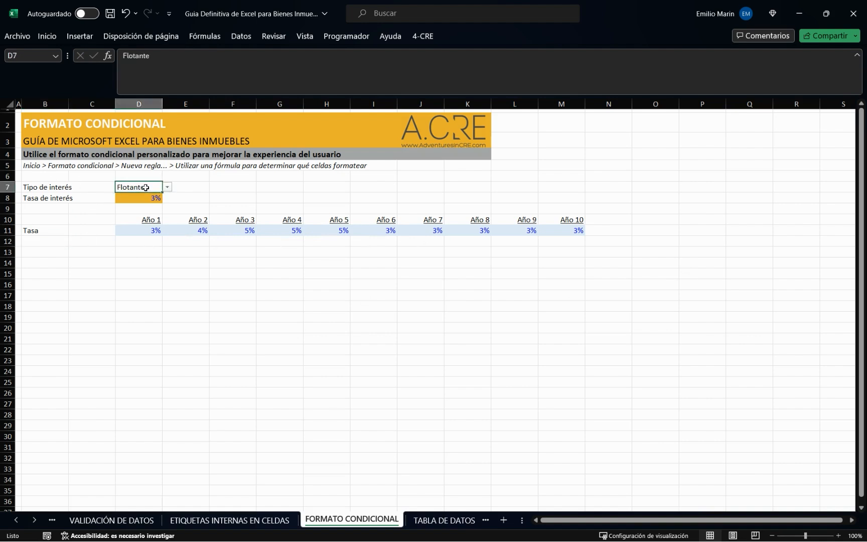
click(54, 242)
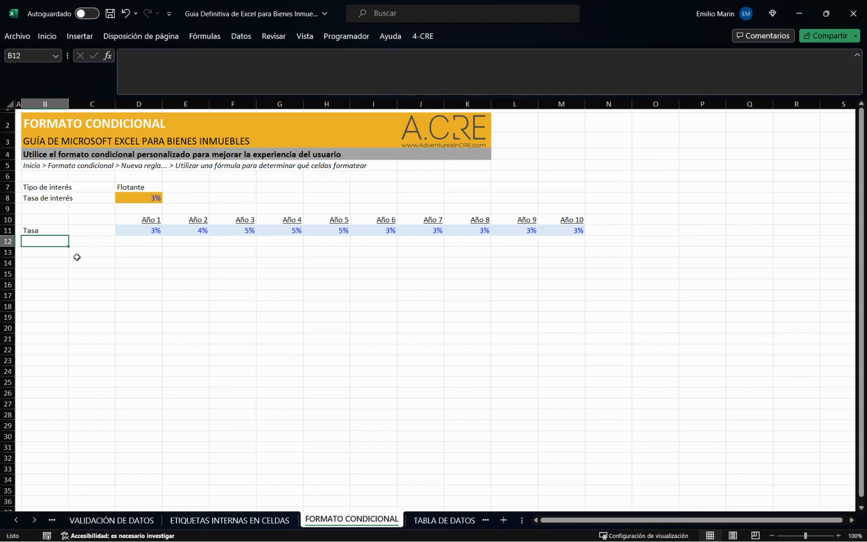
click(50, 256)
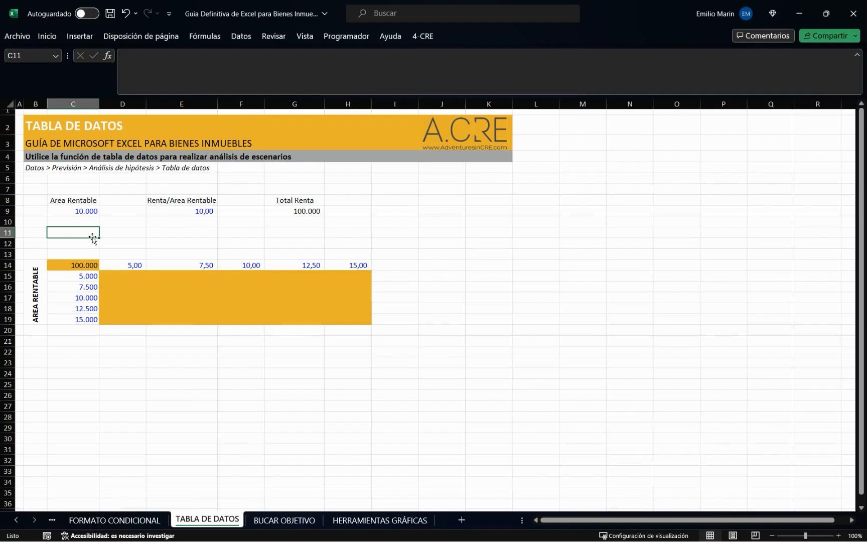
On the TABLA DE DATOS sheet, clear the corner cell C14 of the scenario table.
drag(81, 267, 344, 325)
click(185, 361)
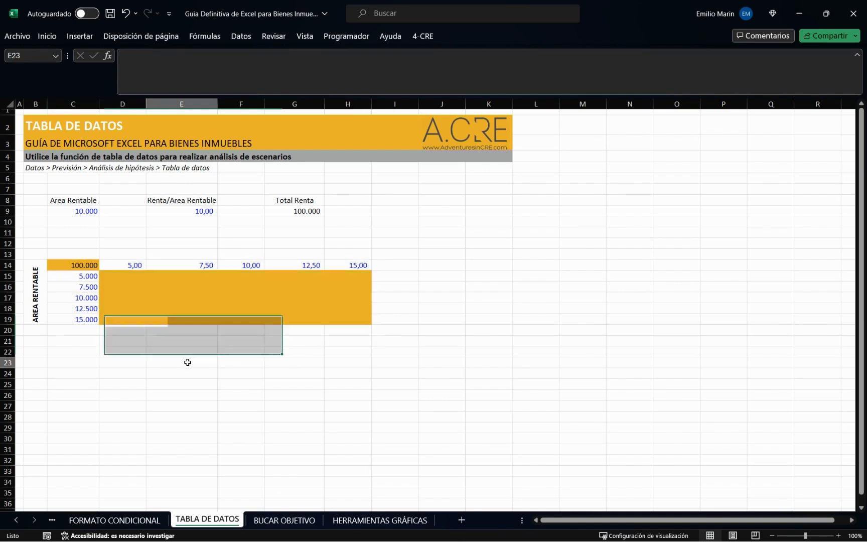
double_click(78, 266)
key(Return)
key(Up)
key(Up)
key(Up)
key(Up)
key(Up)
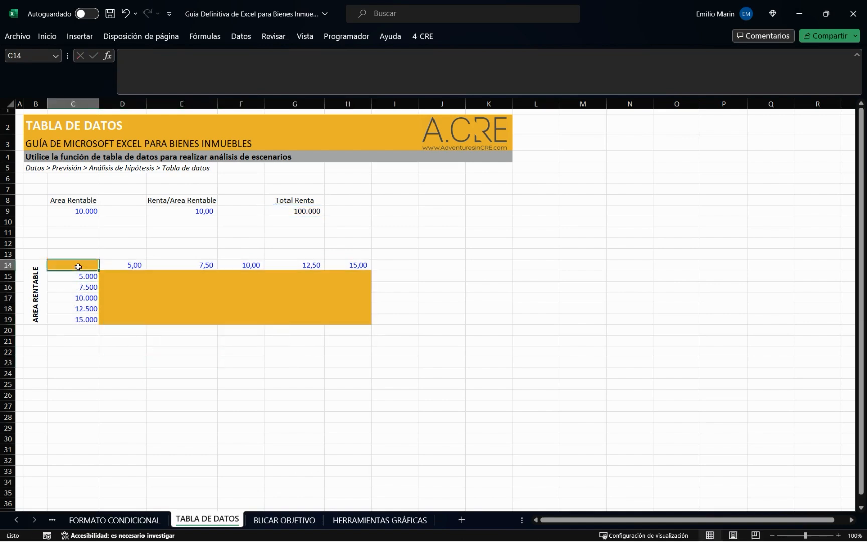
click(80, 232)
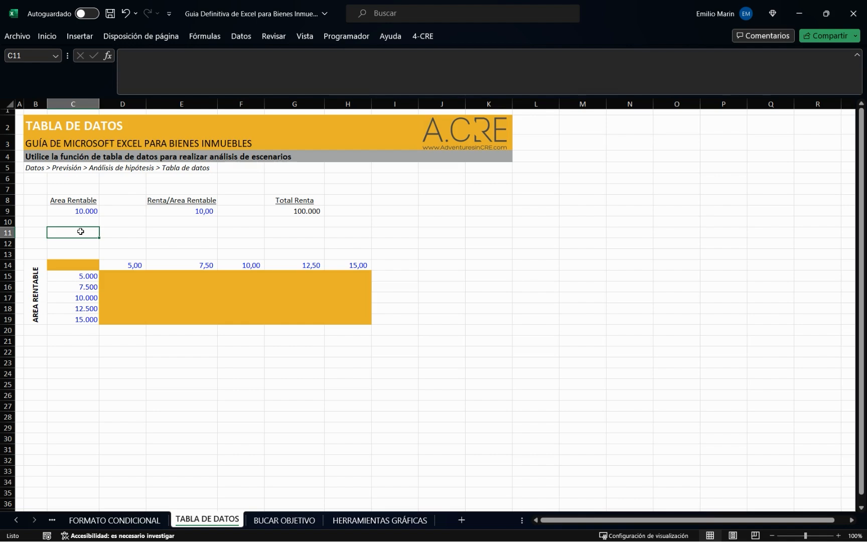
Examine the sheet's description, the Area Rentable and Renta/Area Rentable inputs, and the formula behind Total Renta.
click(26, 156)
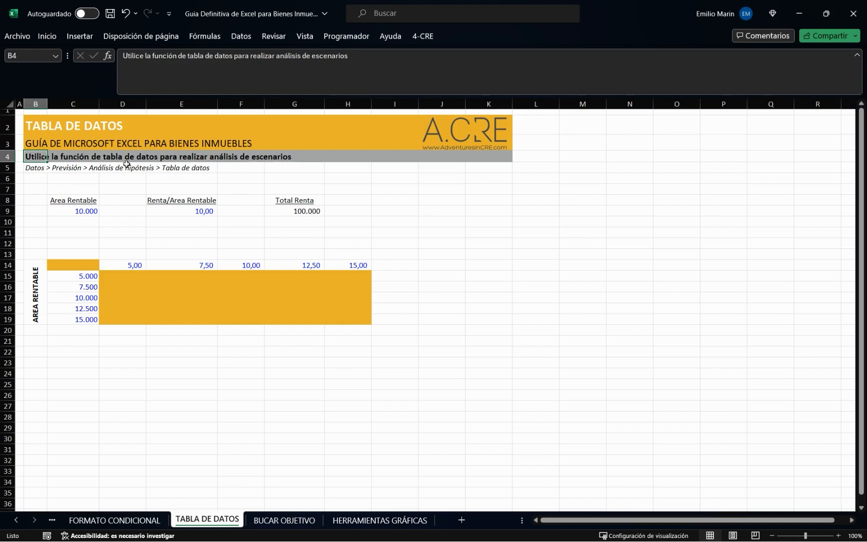
click(144, 221)
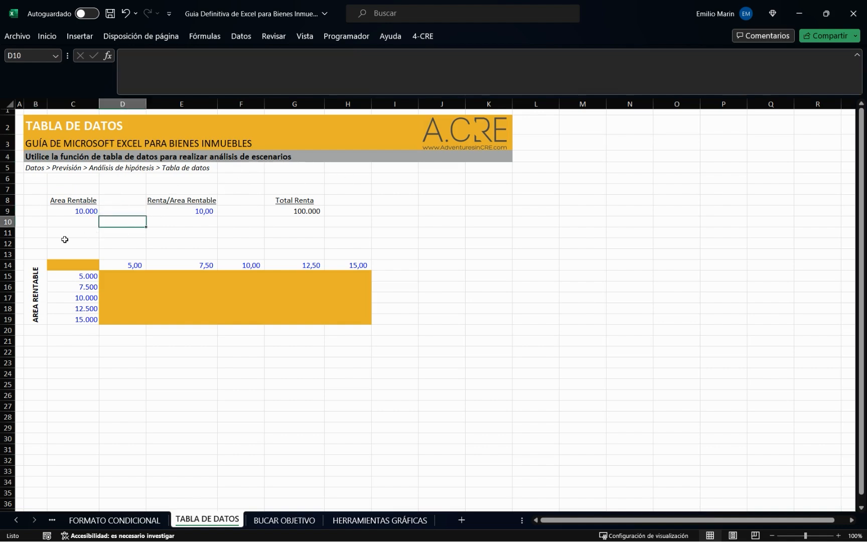
click(70, 236)
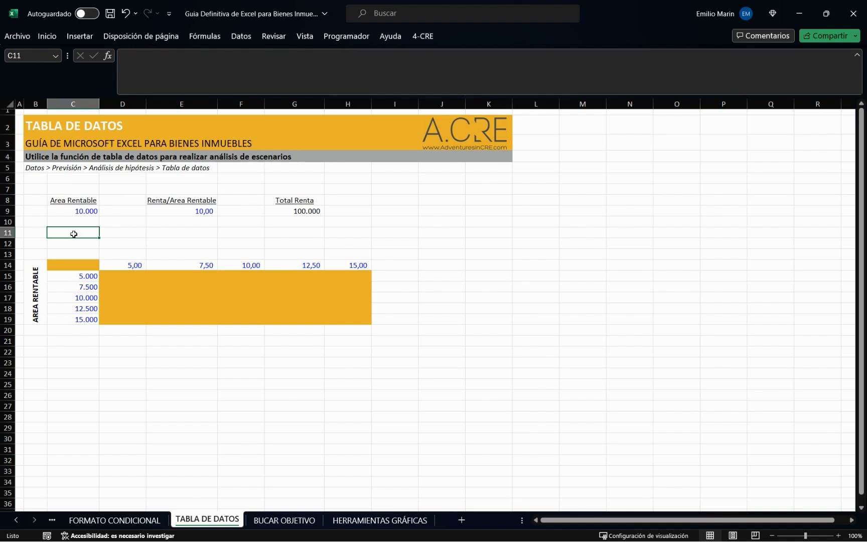
click(71, 201)
click(74, 210)
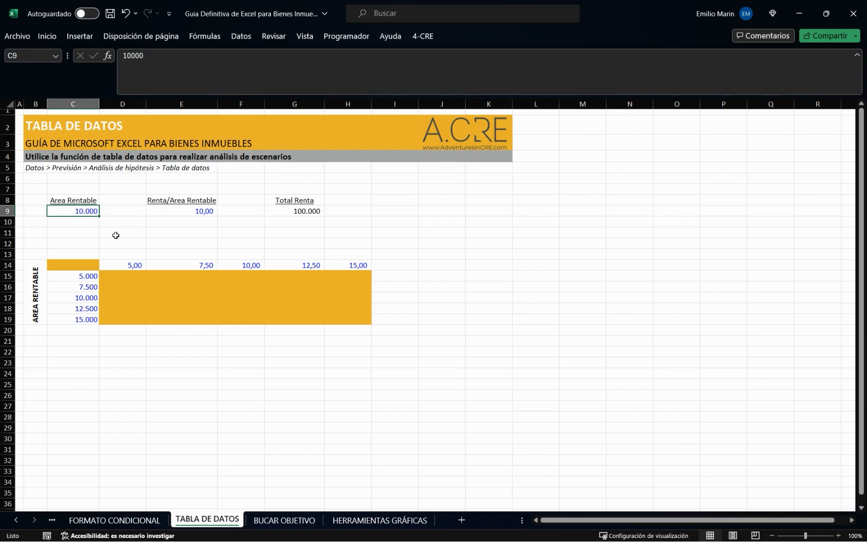
click(88, 222)
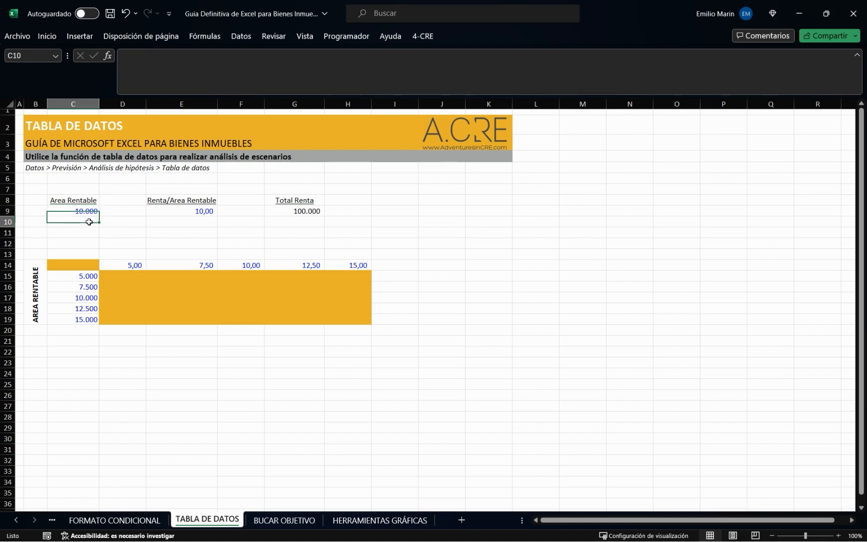
click(90, 212)
click(158, 200)
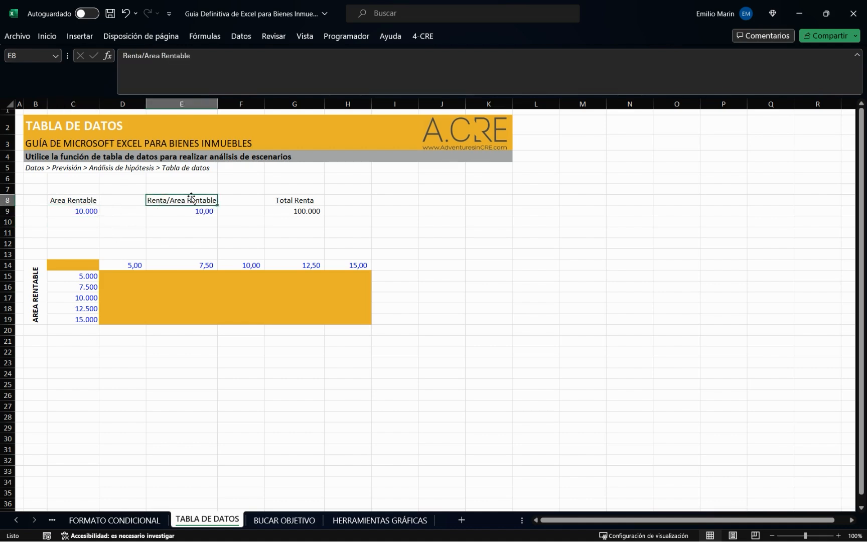
click(174, 210)
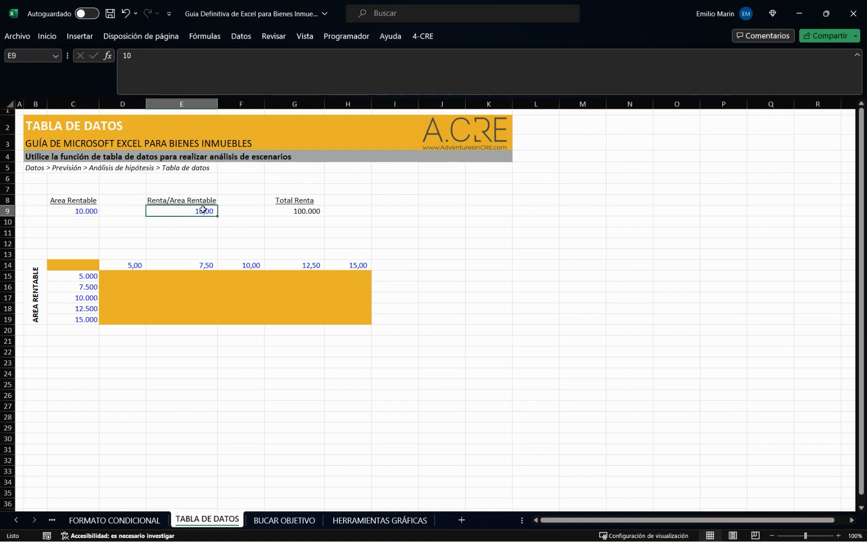
click(302, 213)
click(204, 59)
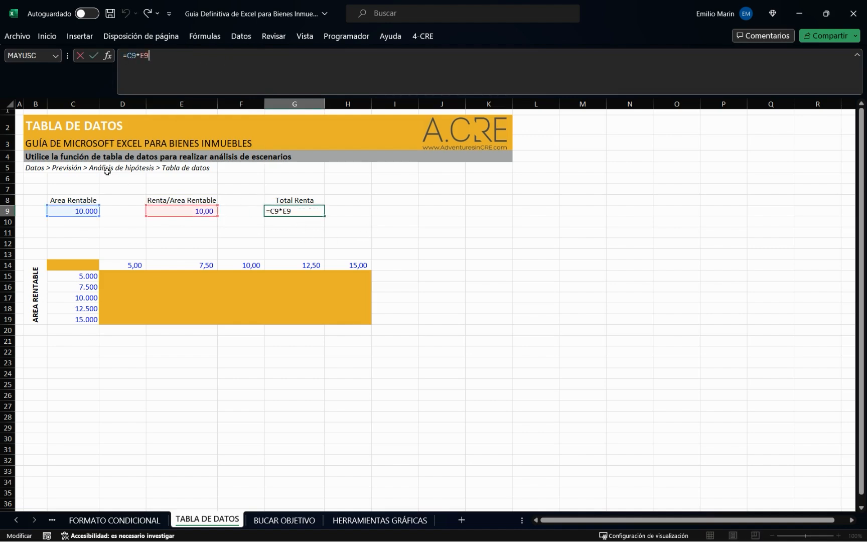
click(354, 210)
click(74, 211)
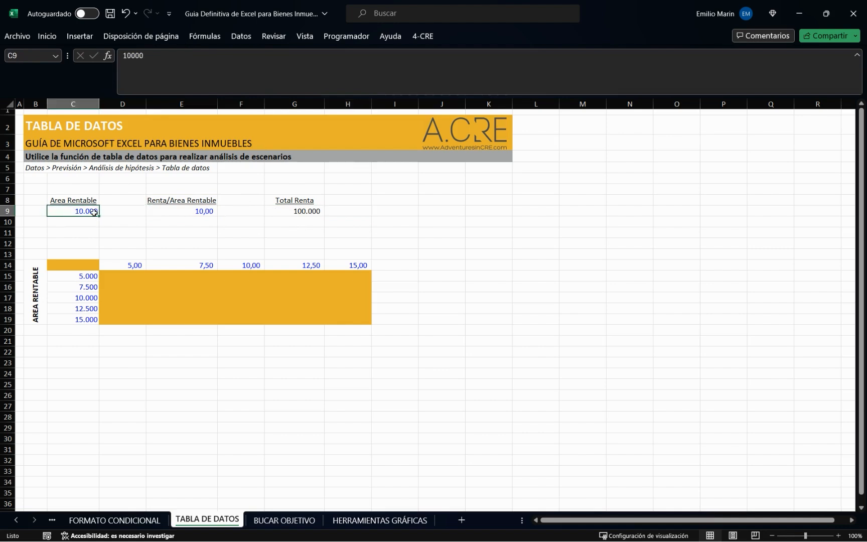
click(295, 213)
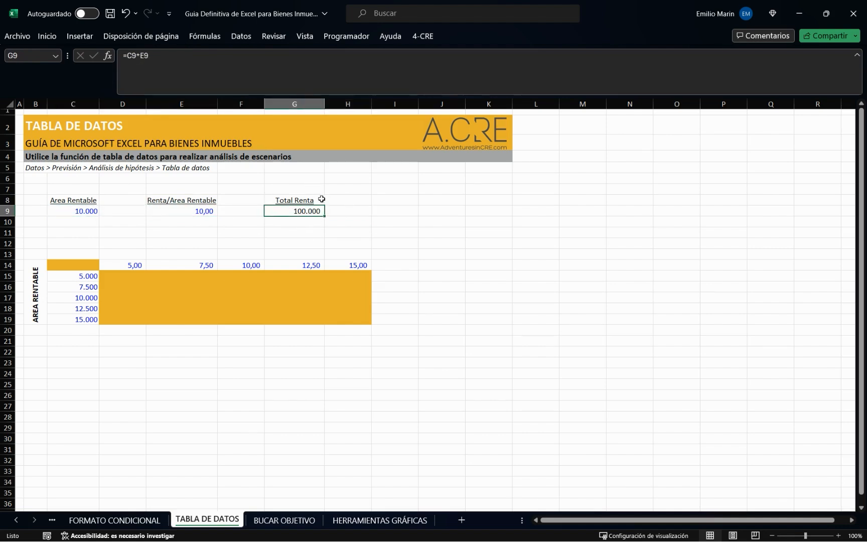
click(60, 209)
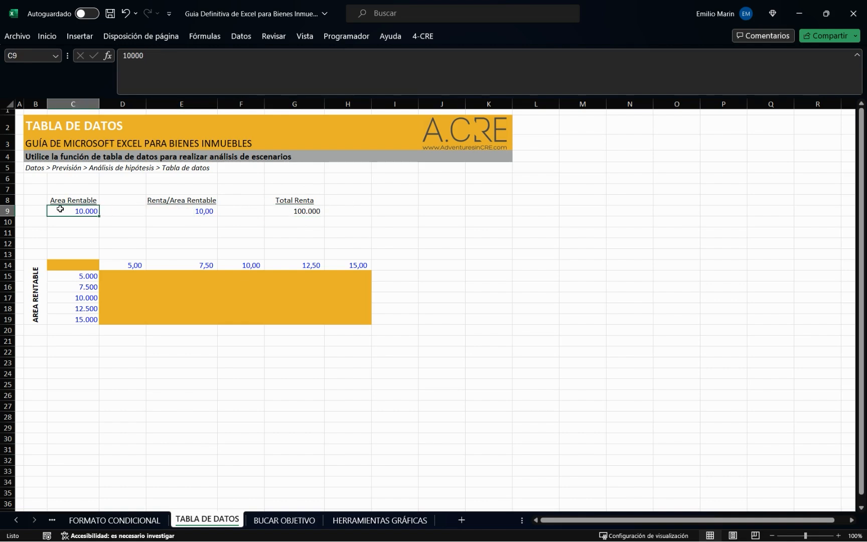
Try Renta/Area Rentable values of 8 and 6 in E9, and set it back to 10.
click(161, 211)
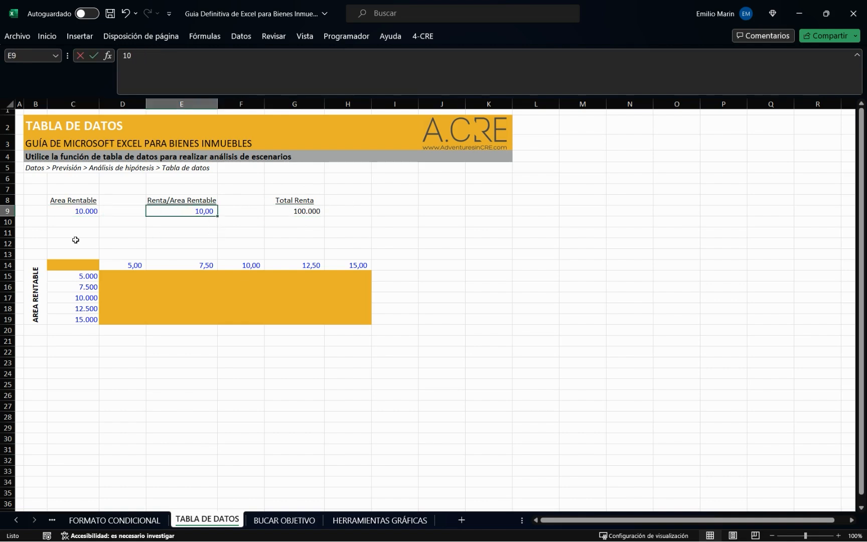
text(8)
key(Return)
key(Up)
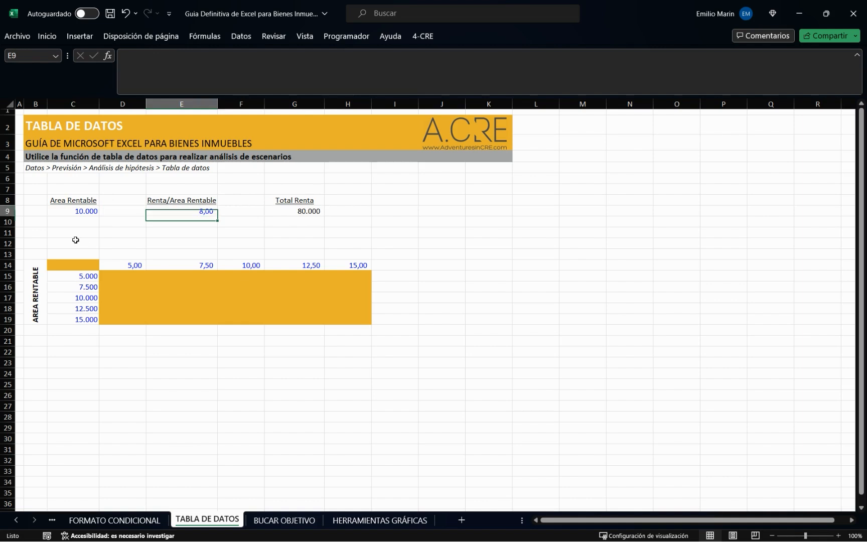
text(6)
key(Return)
key(Up)
key(Right)
key(Right)
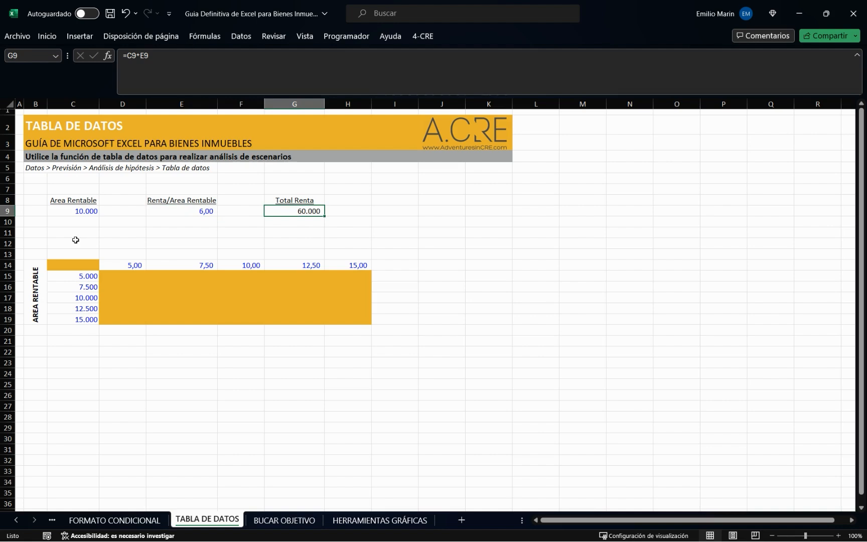
click(473, 206)
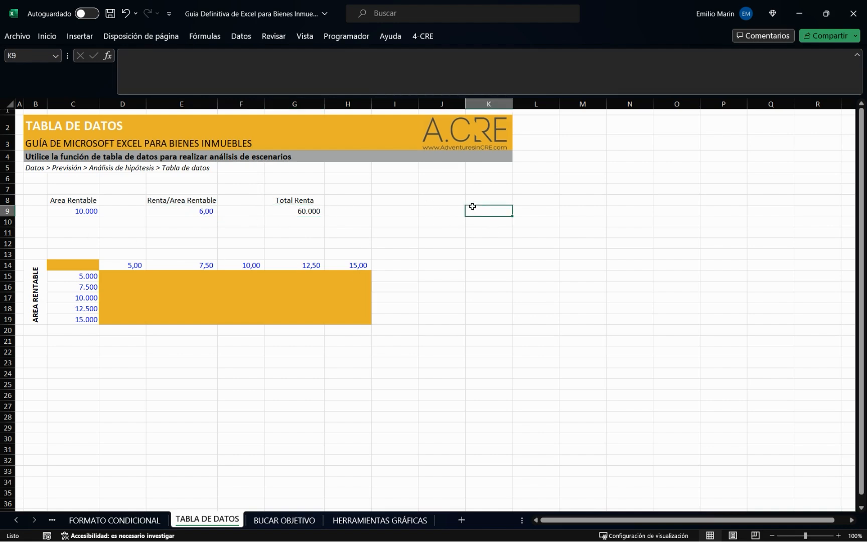
drag(472, 206, 478, 306)
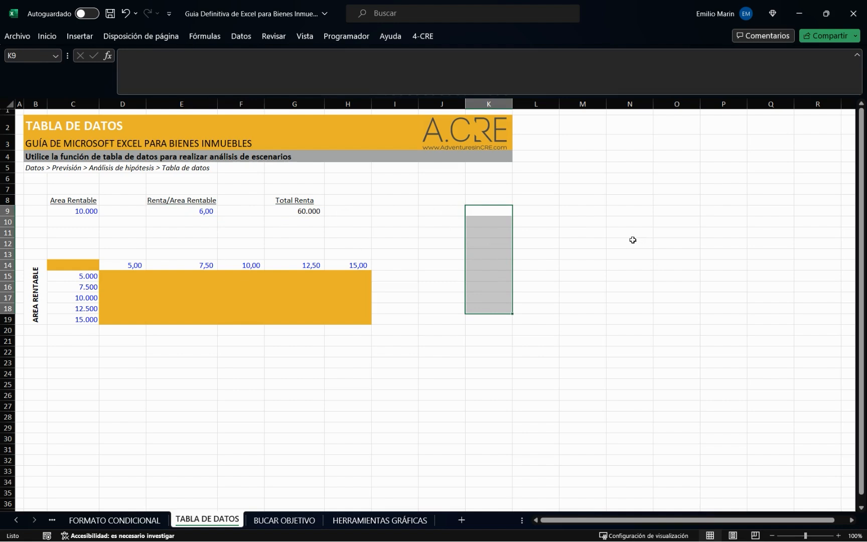
click(183, 209)
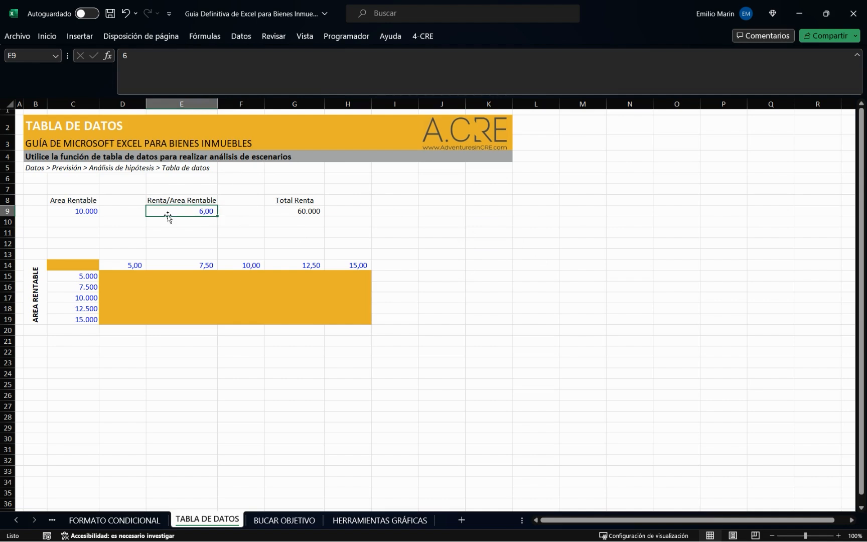
text(10)
key(Return)
key(Return)
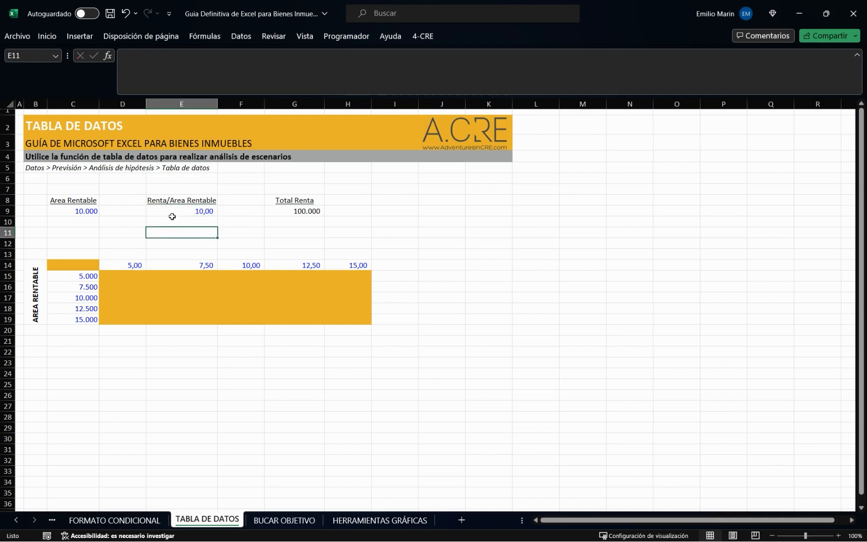
Examine the layout of the scenario table, from its corner cell and headings through the blank results area.
key(Left)
key(Left)
key(Down)
key(Down)
key(Down)
key(Right)
key(Right)
key(Down)
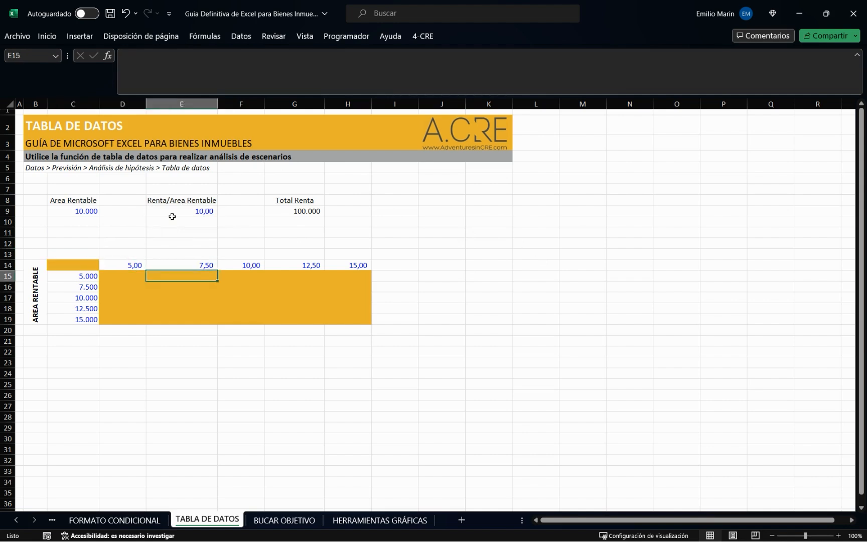
key(Down)
key(Down)
key(Down)
key(Down)
key(Right)
key(Right)
key(Right)
key(Right)
key(Up)
key(Up)
key(Up)
key(Up)
Link the scenario table's corner cell C14 to Total Renta with =G9.
click(64, 269)
text(=)
click(304, 211)
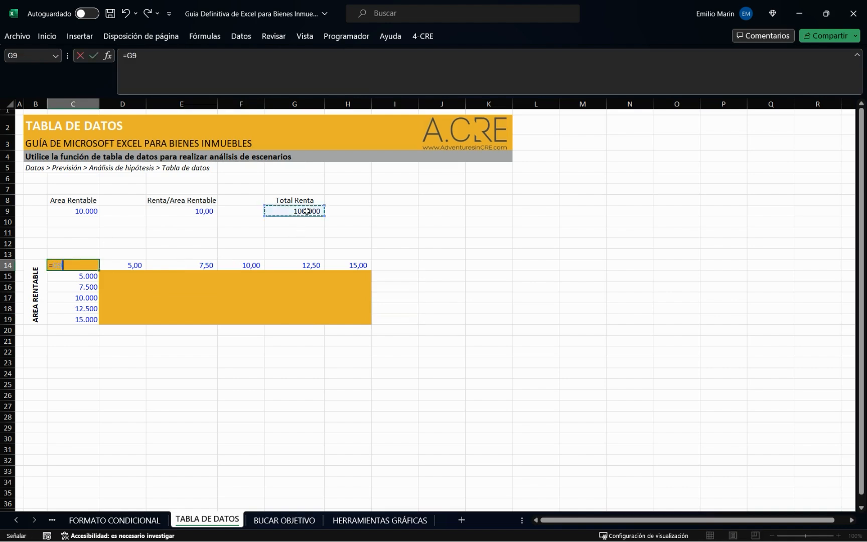
key(Return)
key(Up)
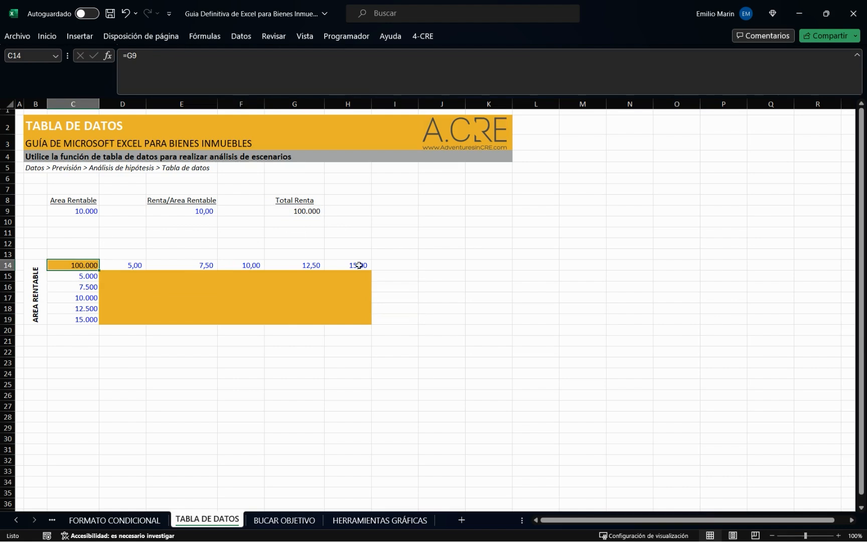
click(213, 341)
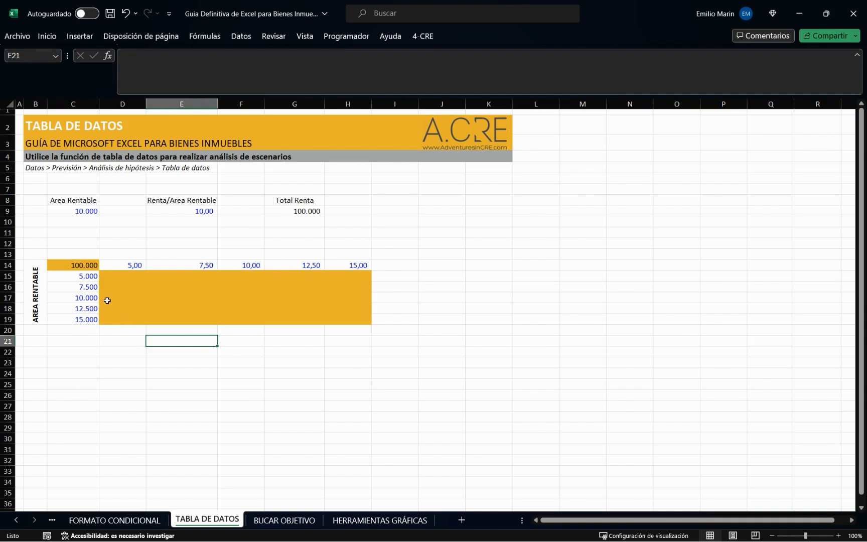
Examine the data table path description, the Area Rentable values in C15:C19 and the rent values in D14:H14.
click(43, 169)
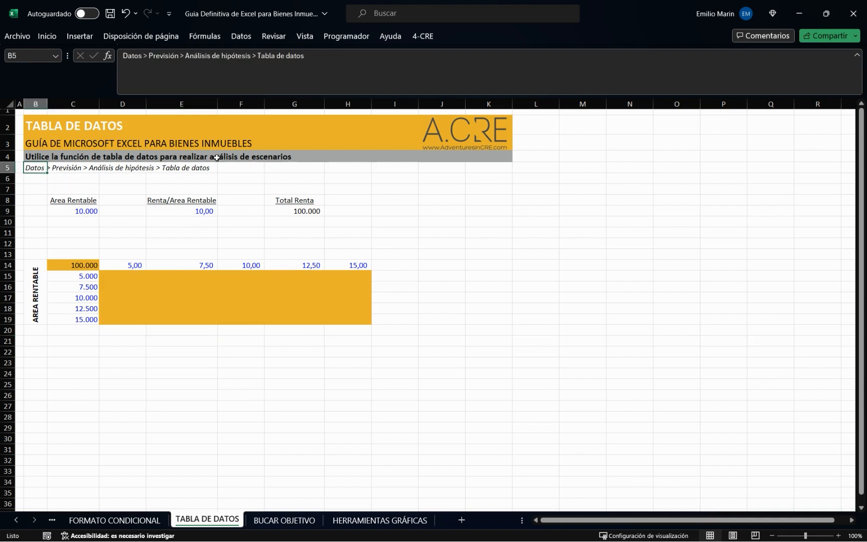
drag(86, 277, 84, 325)
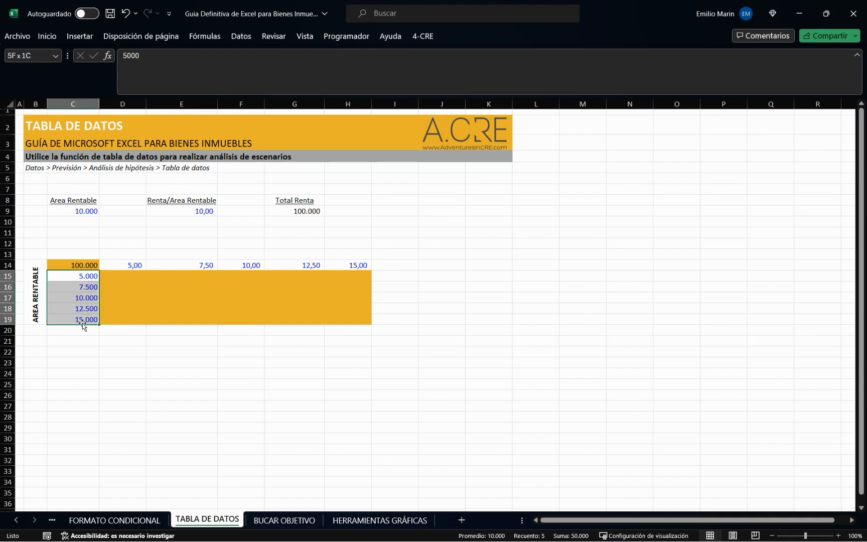
click(88, 277)
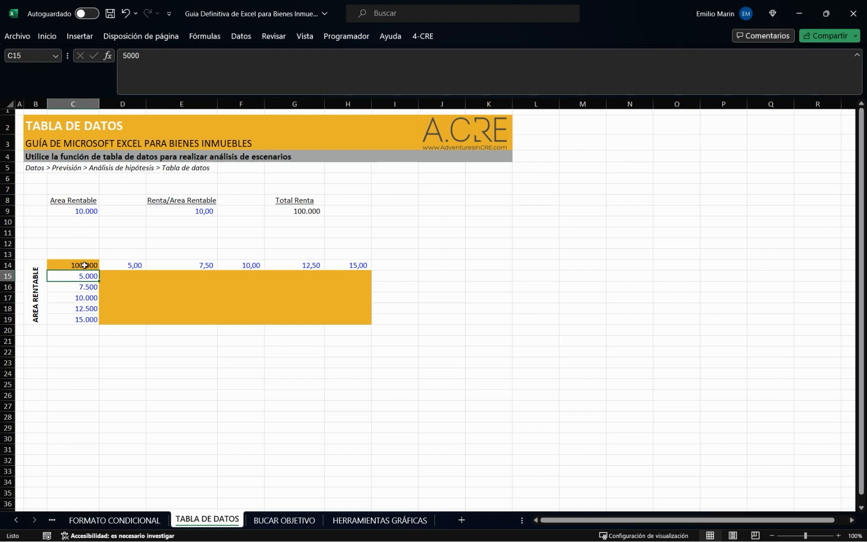
click(84, 297)
click(83, 308)
click(84, 319)
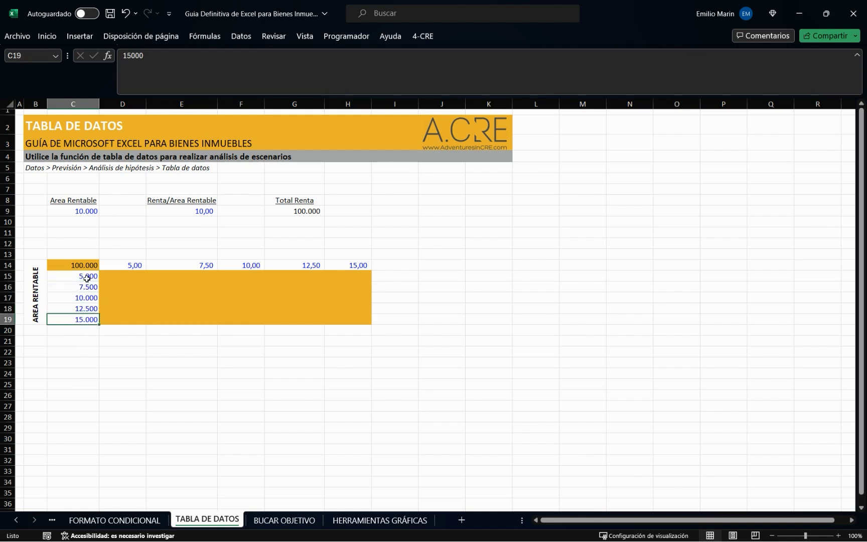
drag(108, 267, 351, 264)
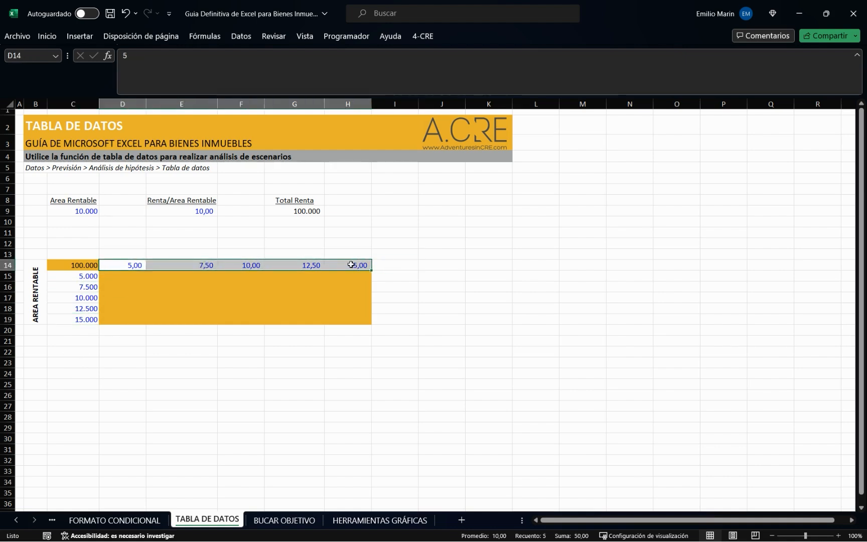
click(146, 287)
drag(122, 269, 348, 259)
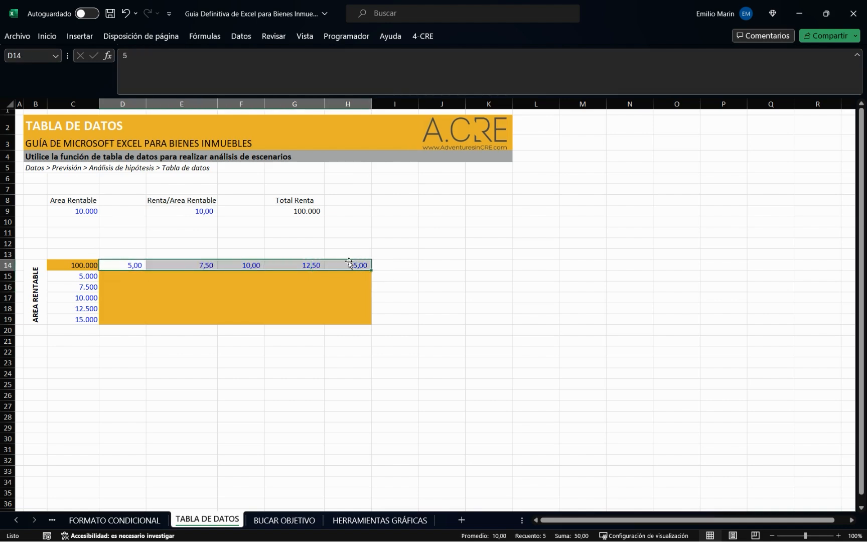
click(489, 261)
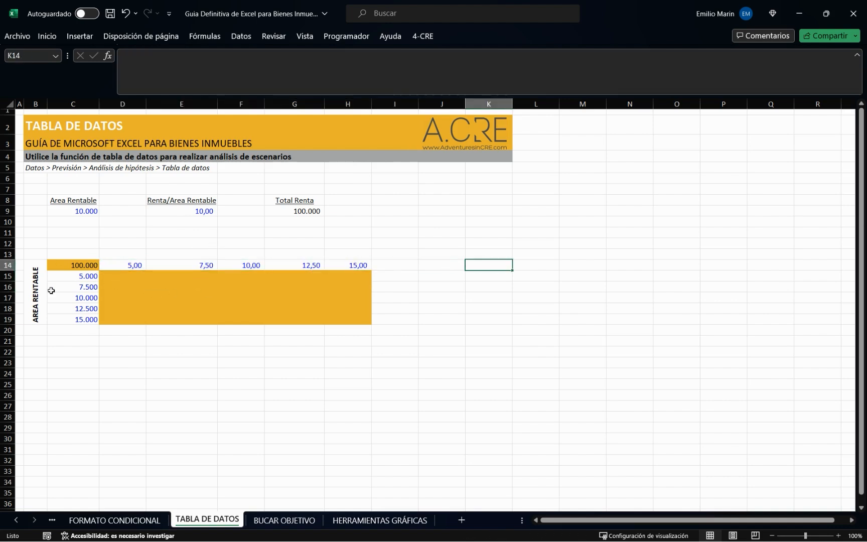
click(120, 266)
click(122, 287)
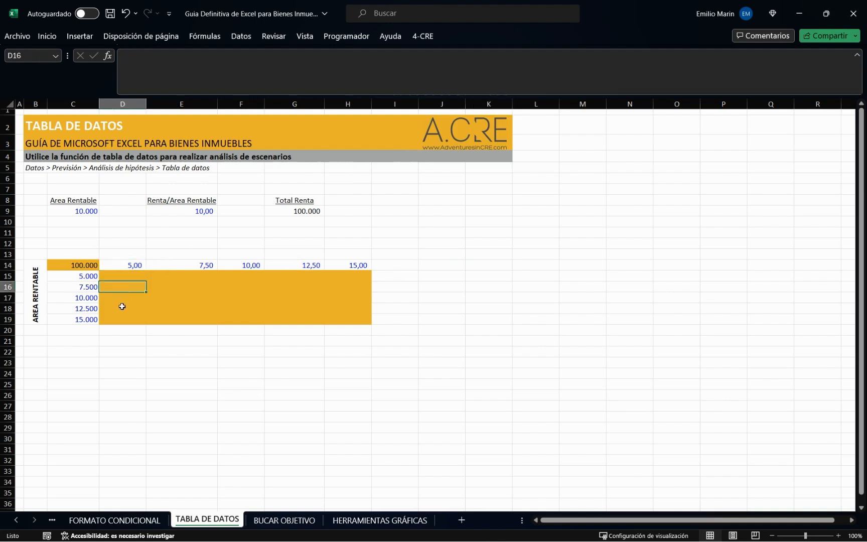
Create a two-variable data table over C14:H19 with E9 as the row input cell and C9 as the column input cell.
drag(75, 265, 351, 322)
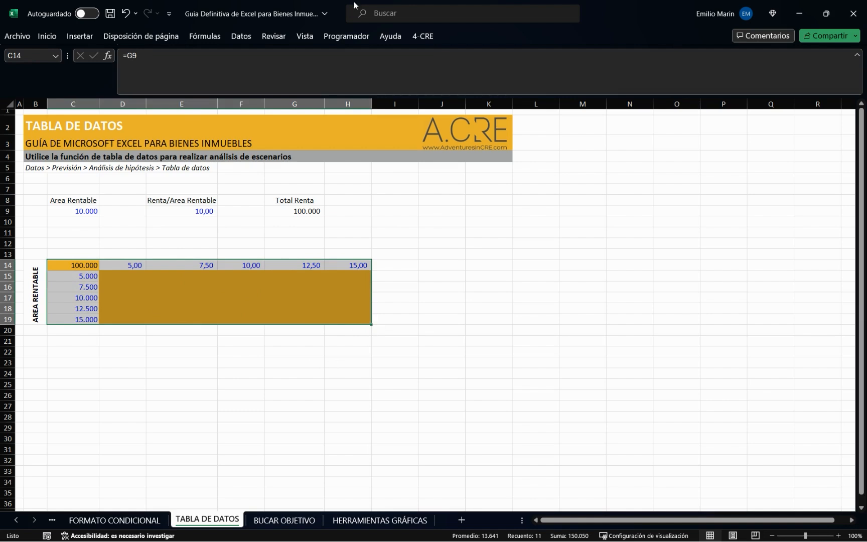
click(241, 35)
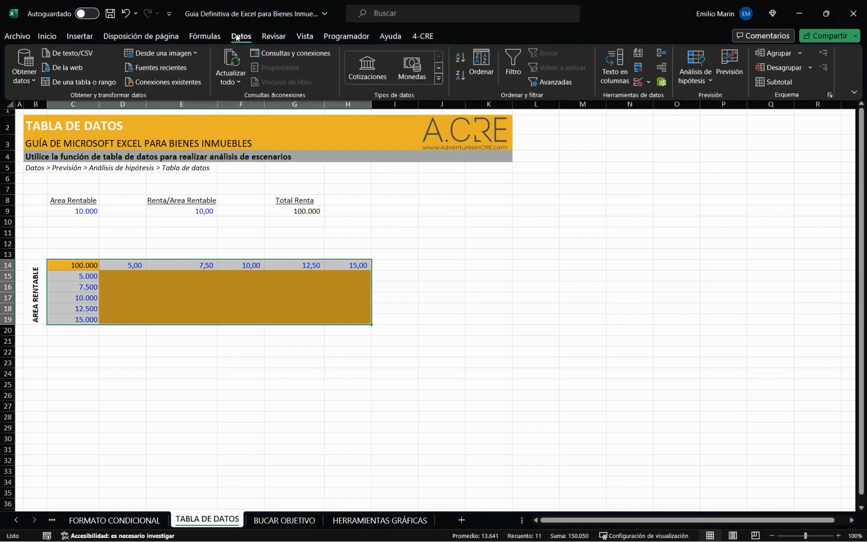
click(707, 82)
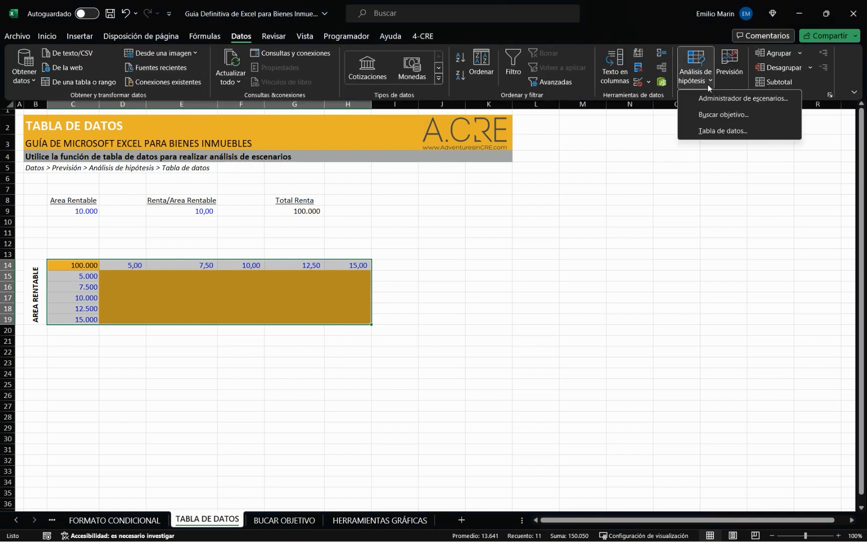
click(722, 130)
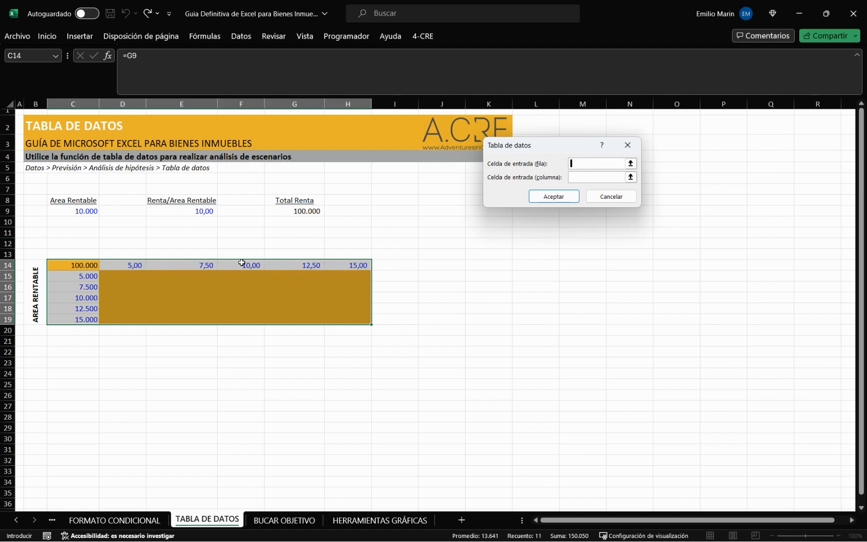
click(189, 211)
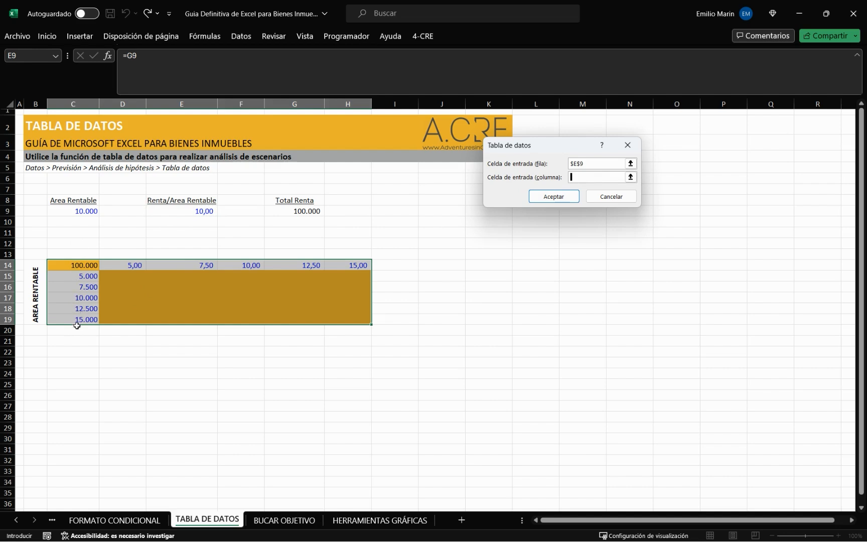
click(86, 212)
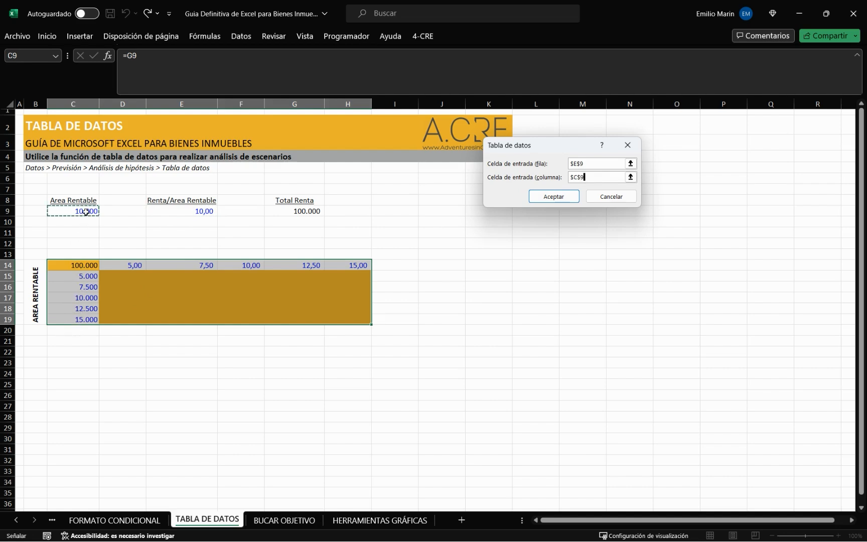
click(556, 197)
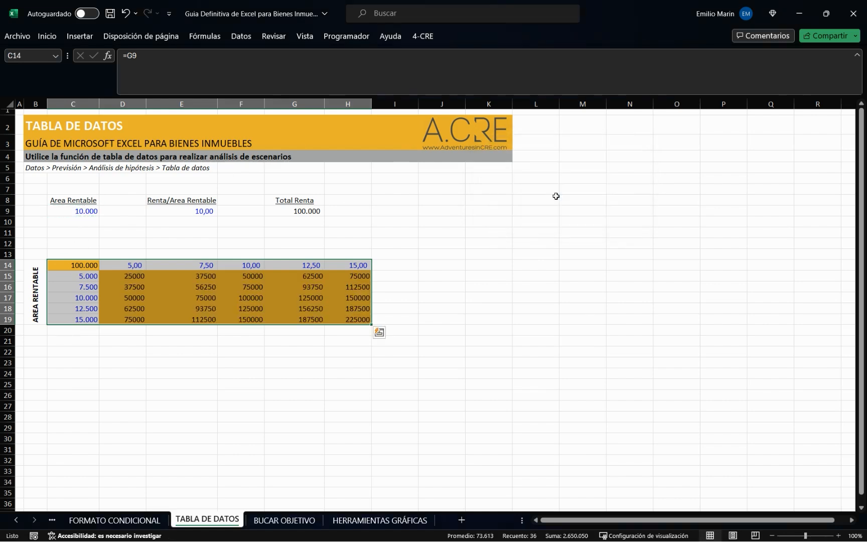
Examine the data table results in D15:H19, comparing the 10.000 area and 10,00 rent scenario with the base inputs and Total Renta.
click(428, 285)
drag(124, 277, 361, 321)
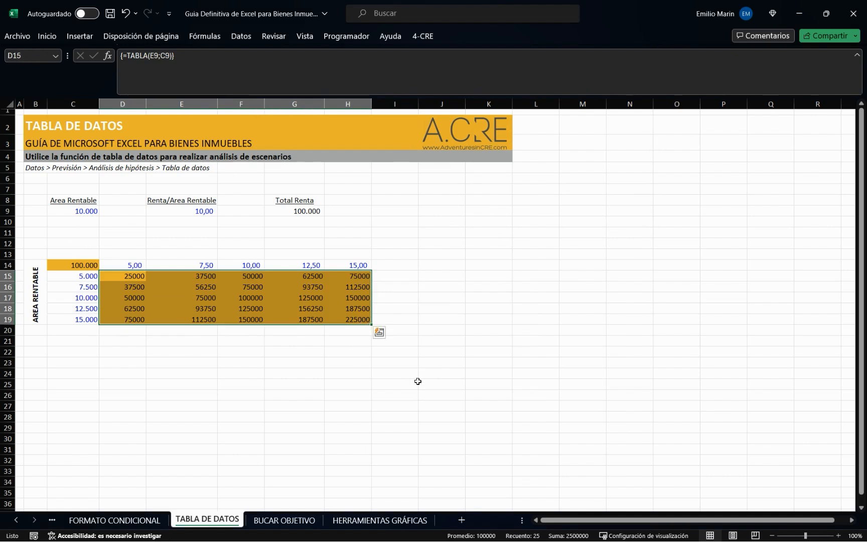
click(417, 286)
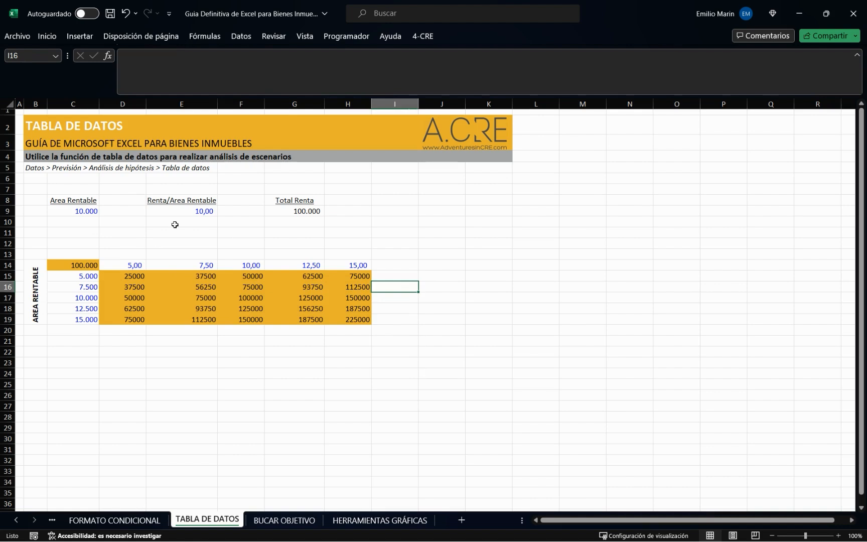
click(300, 210)
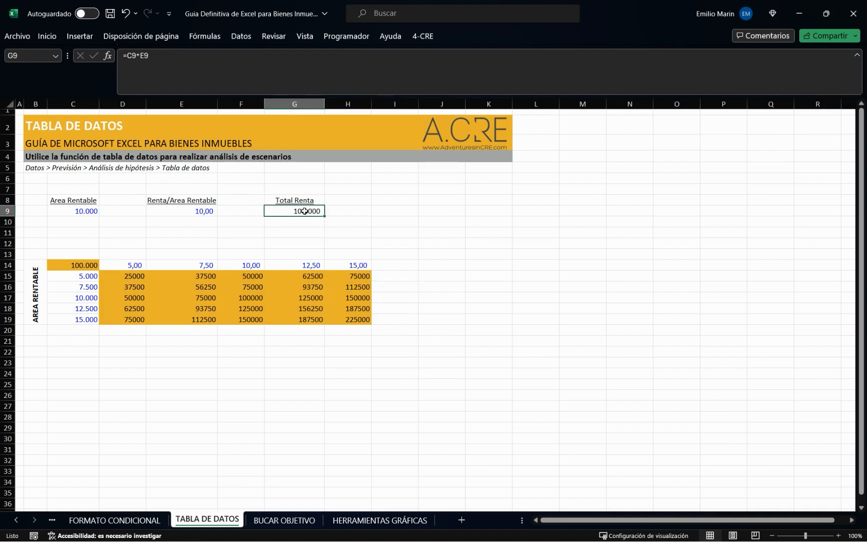
click(211, 210)
click(73, 211)
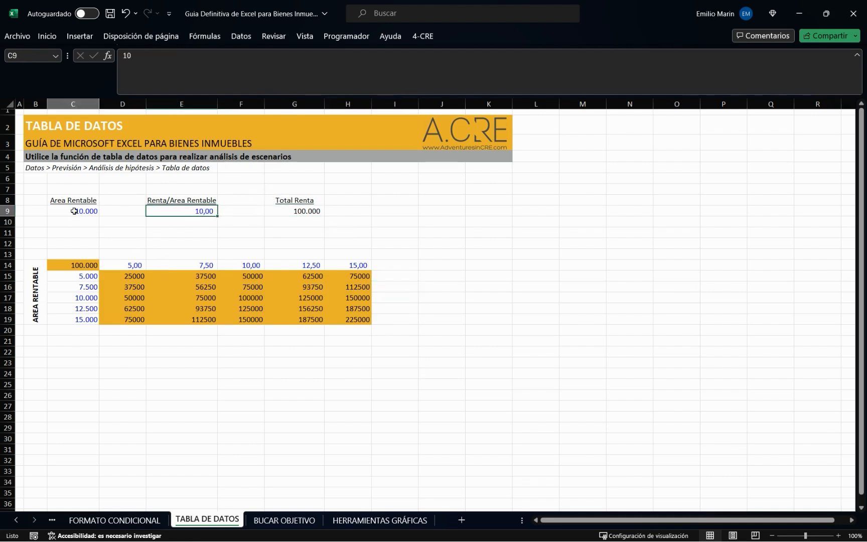
drag(75, 298, 254, 298)
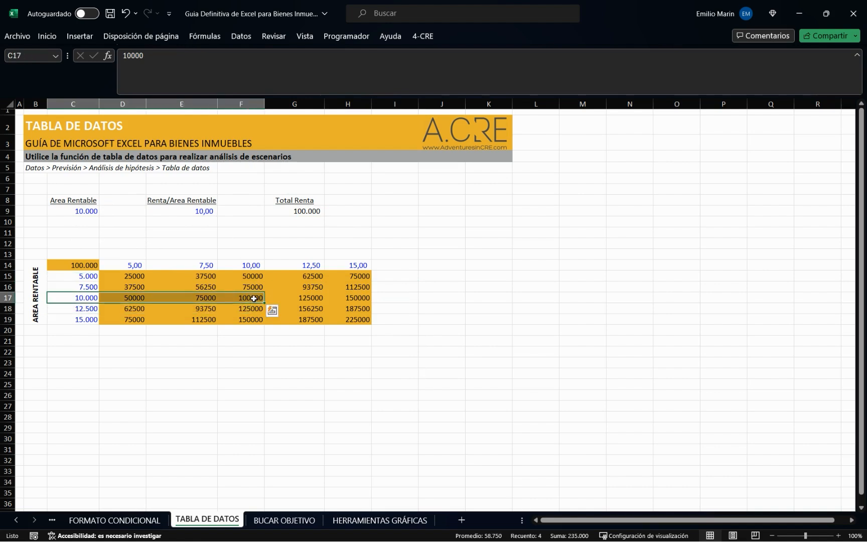
click(254, 299)
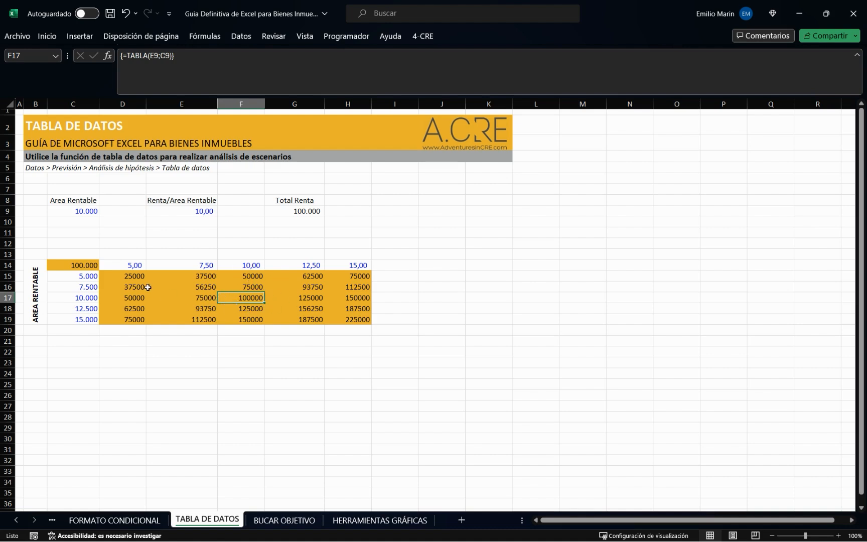
click(121, 277)
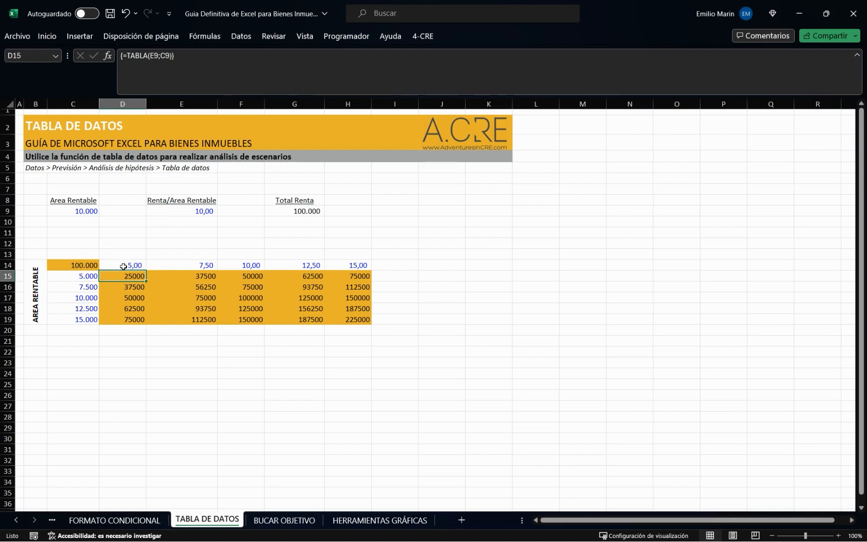
drag(127, 276, 358, 319)
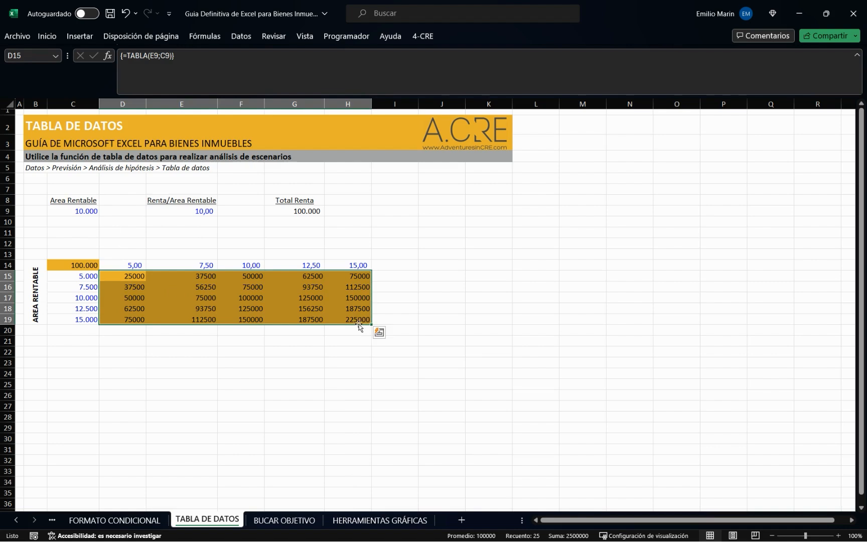
click(358, 320)
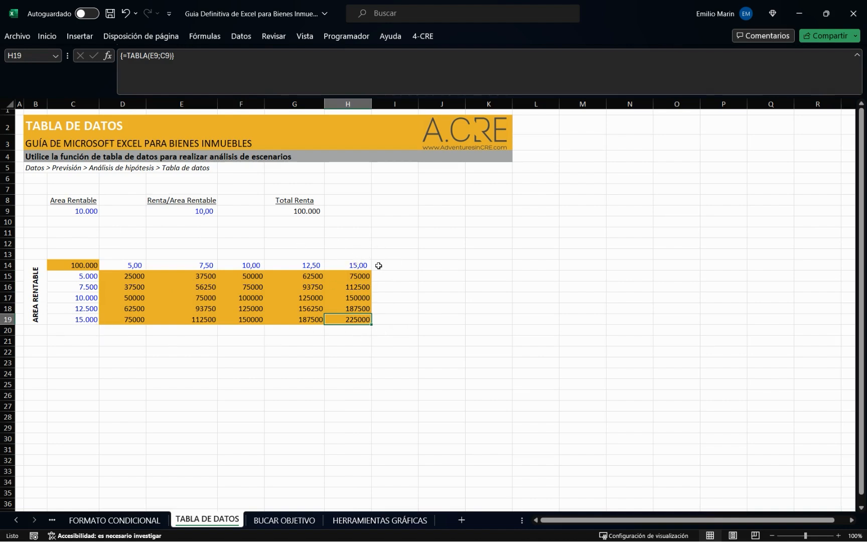
drag(80, 263, 366, 320)
click(418, 279)
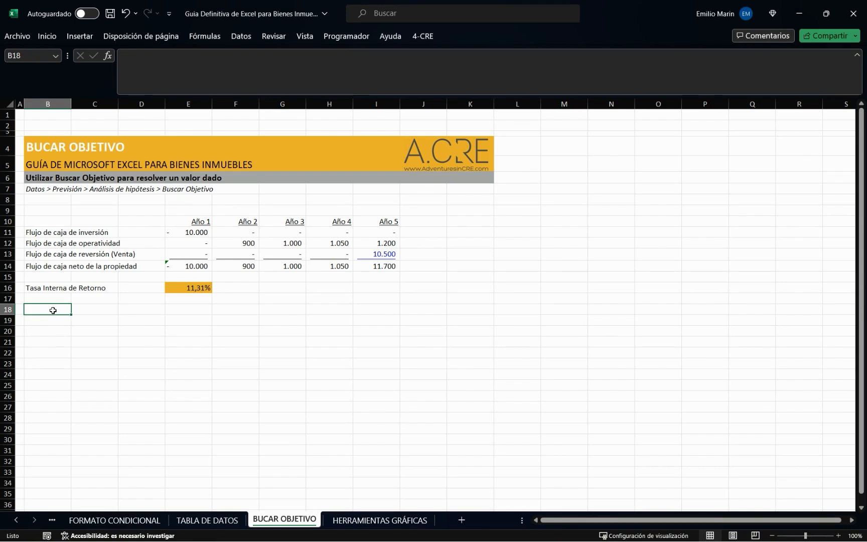
Examine the BUCAR OBJETIVO sheet's description and its investment, operating, reversion and net cash flow rows.
click(49, 151)
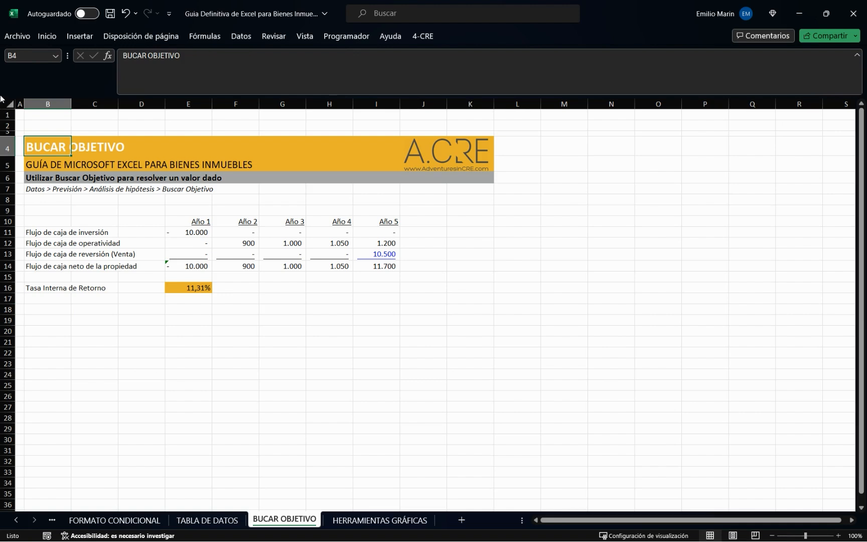
click(42, 179)
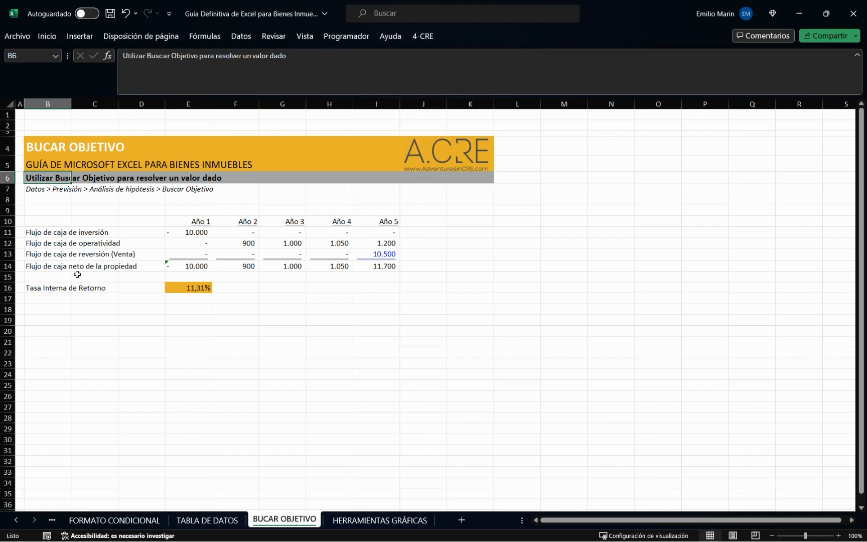
drag(40, 233, 382, 323)
click(388, 360)
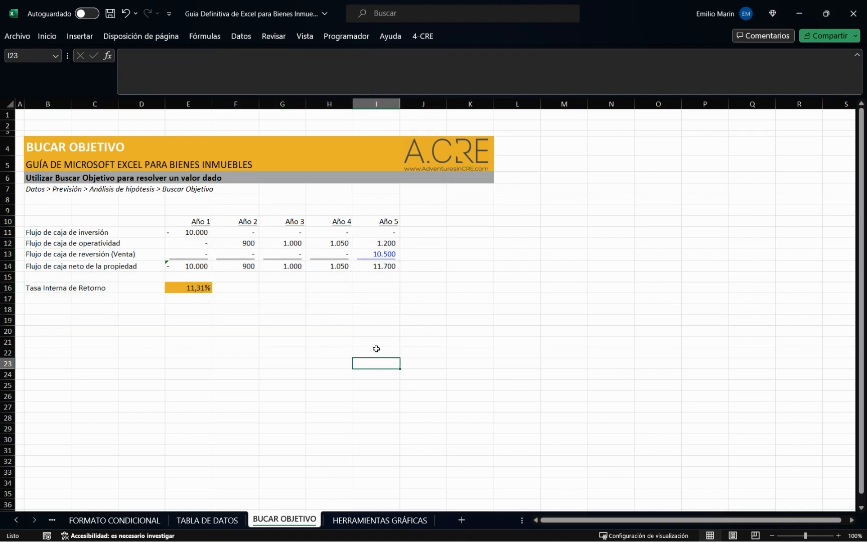
click(39, 308)
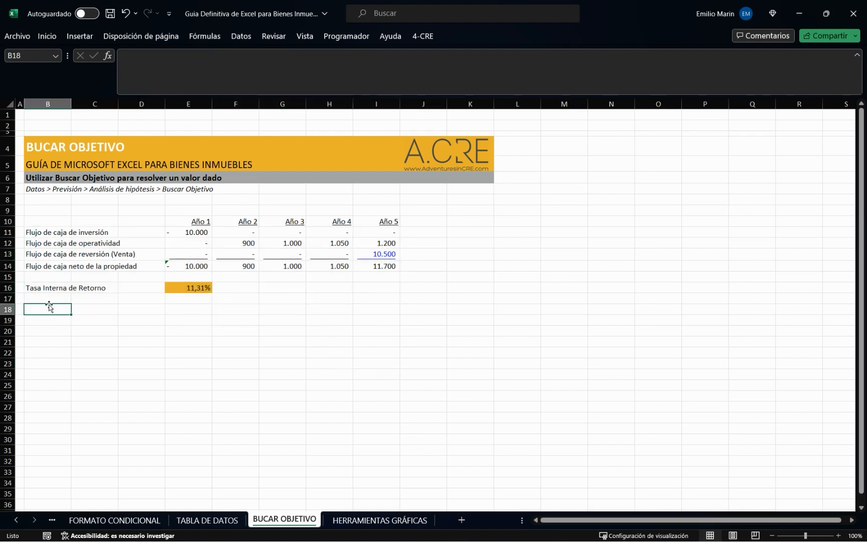
click(47, 233)
click(48, 244)
click(48, 258)
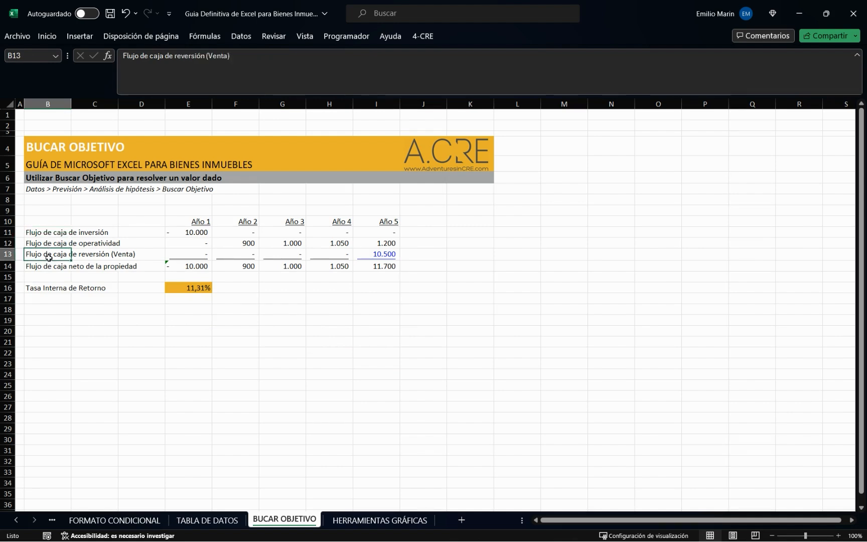
drag(47, 269, 382, 265)
click(312, 363)
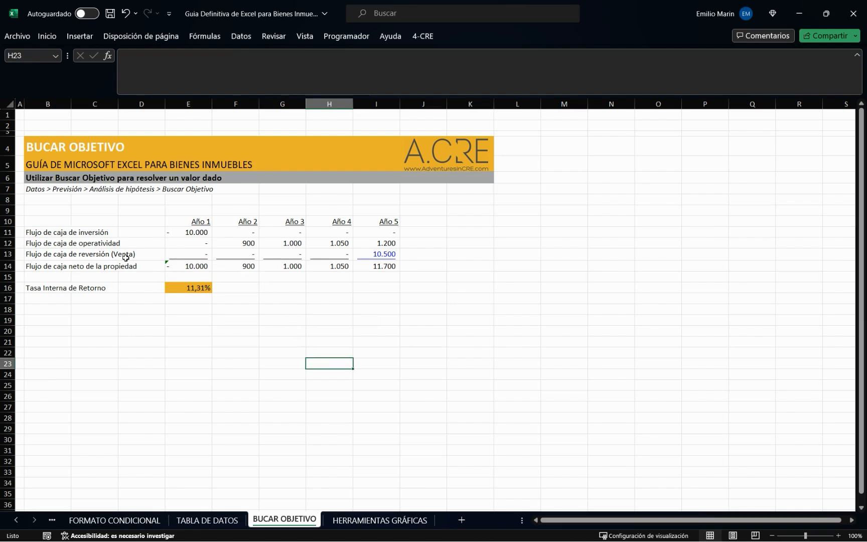
drag(135, 254, 381, 254)
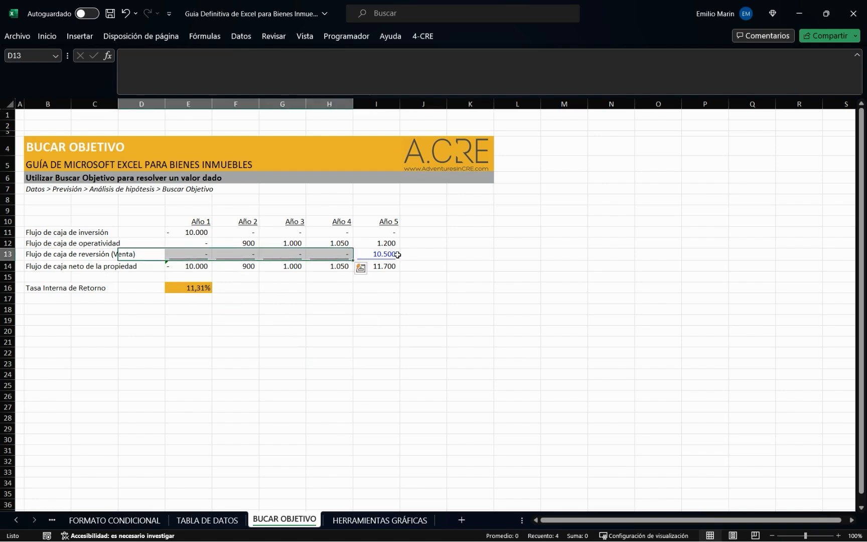
Set the Año 5 reversion (sale) cash flow in I13 to 11000.
click(392, 256)
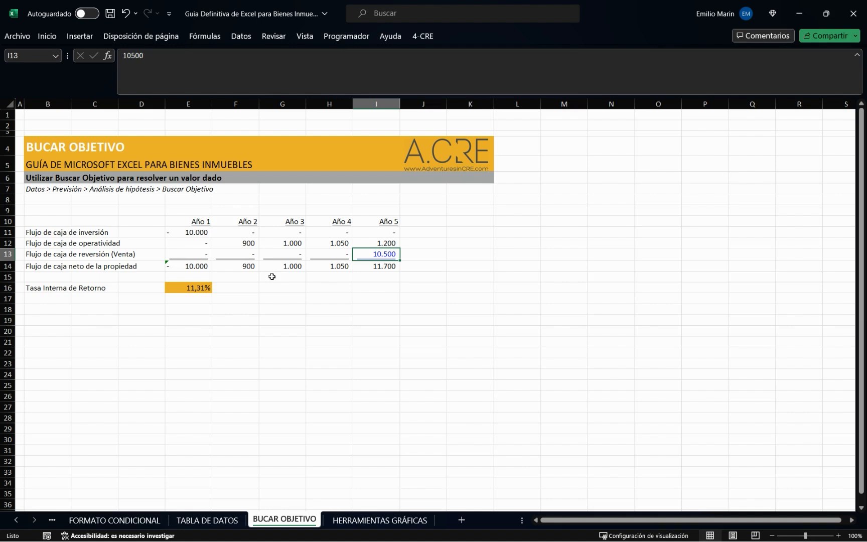
text(11000\)
key(Return)
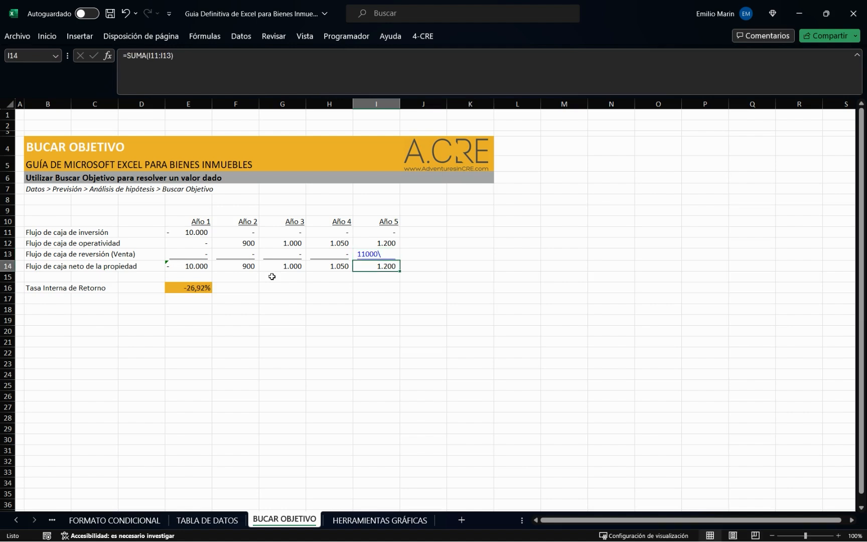
key(Up)
text(100)
key(BackSpace)
key(BackSpace)
key(BackSpace)
text(11000)
key(Return)
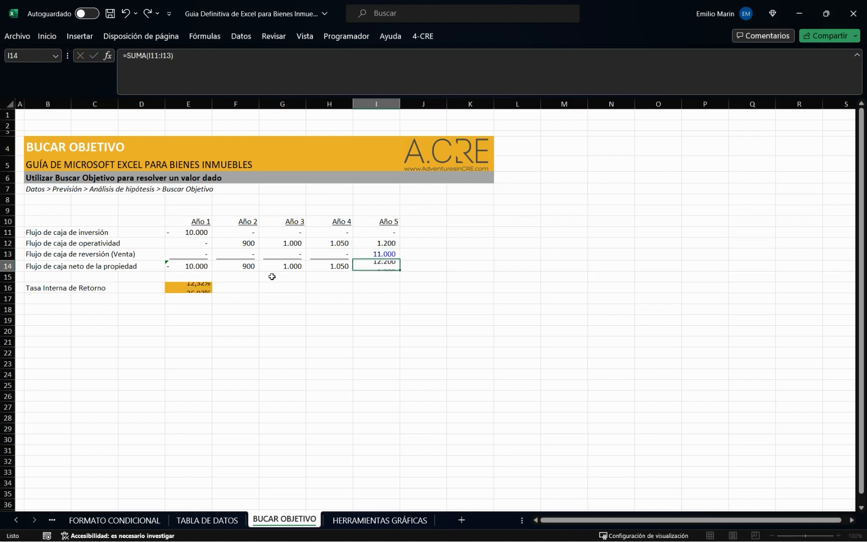
Set the Año 5 reversion (sale) cash flow in I13 to 10600.
key(Up)
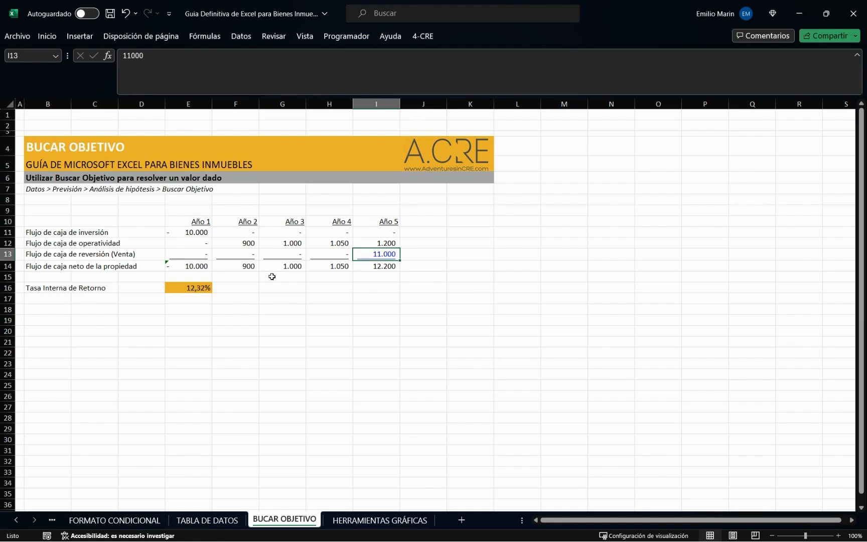
key(BackSpace)
text(10600)
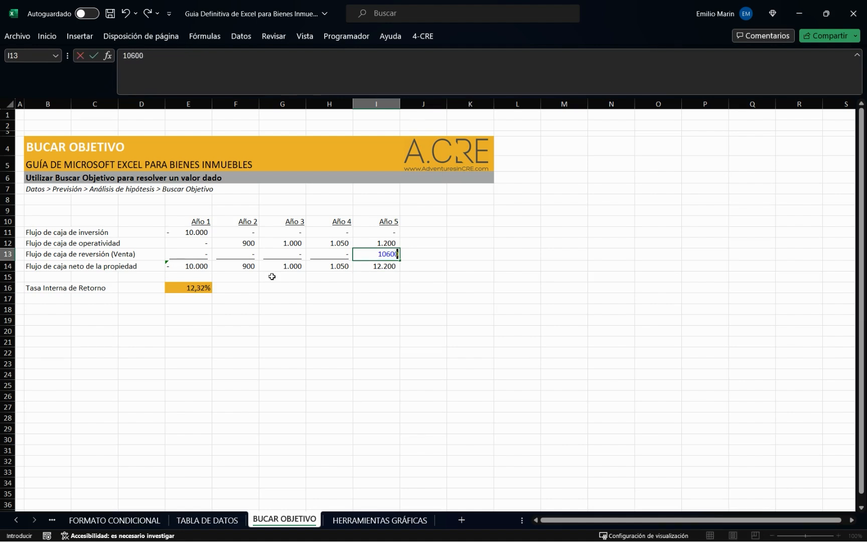
key(Return)
key(Up)
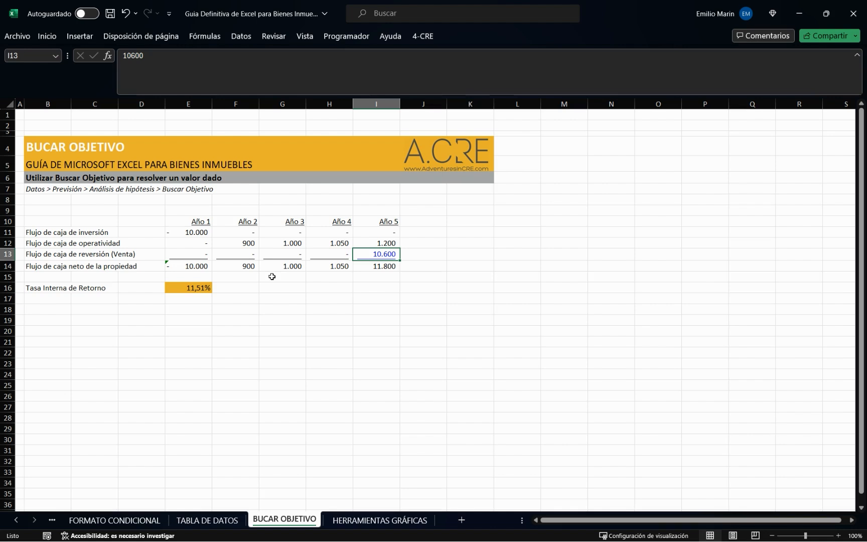
Start Goal Seek with the Tasa Interna de Retorno cell E16 as the cell to set.
key(Down)
key(Left)
key(Left)
key(Left)
key(Down)
key(Left)
key(Down)
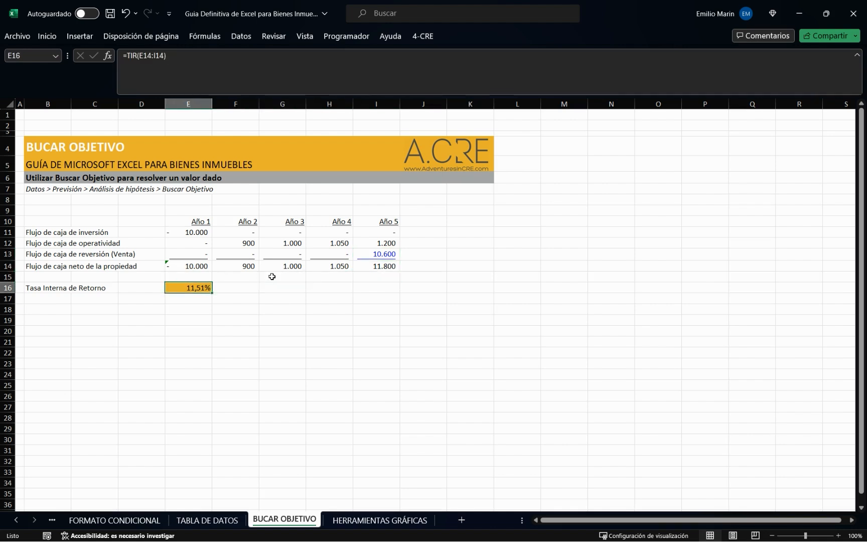
click(243, 37)
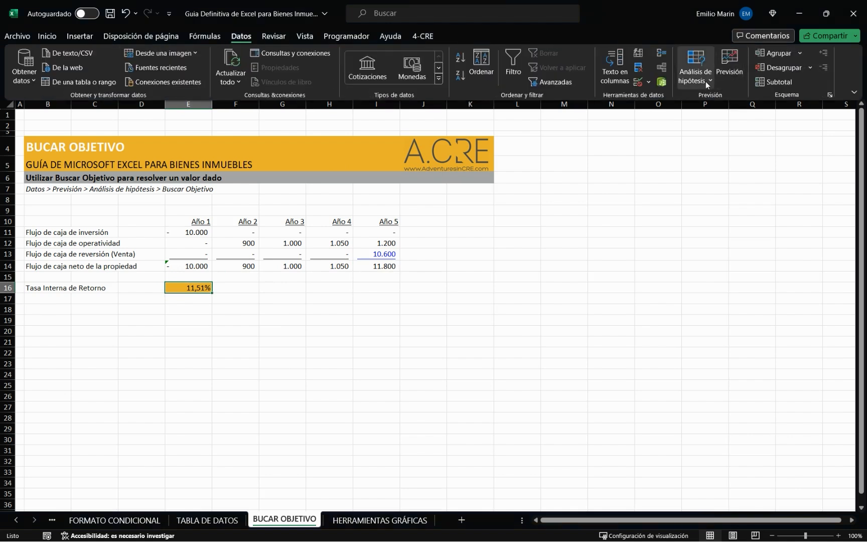
click(706, 82)
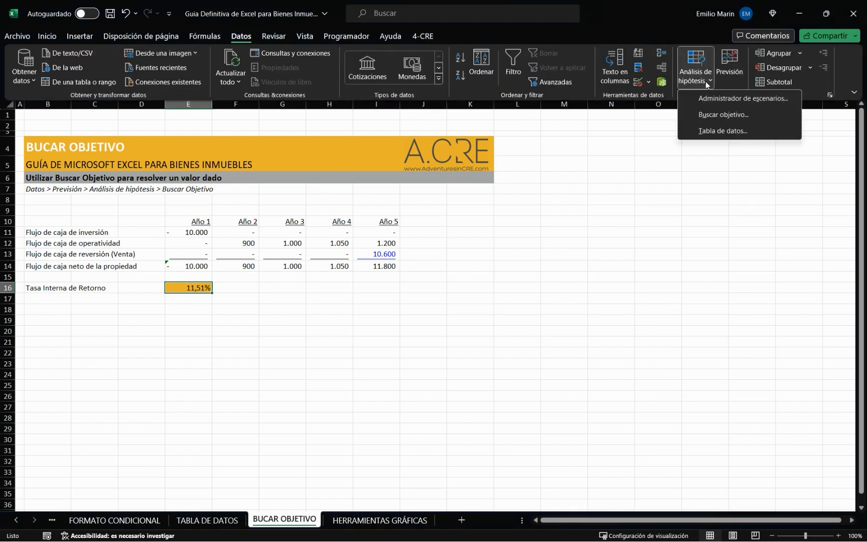
click(724, 114)
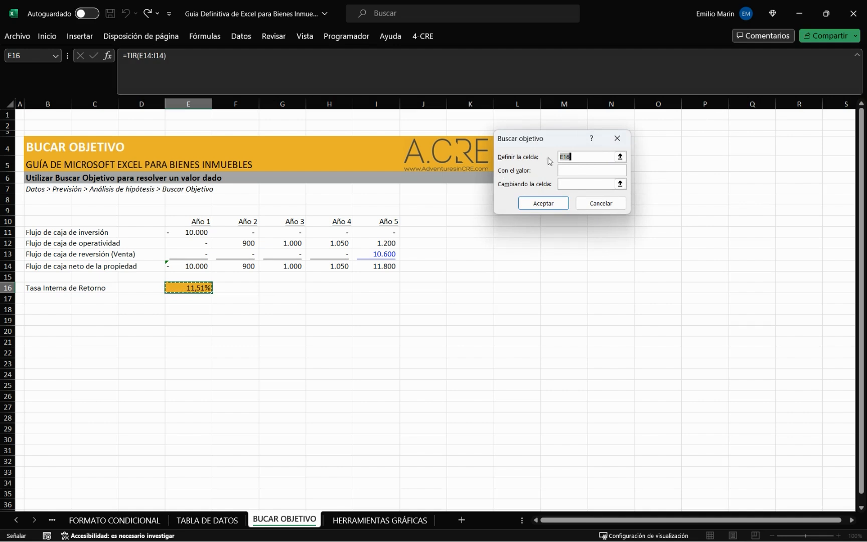
Solve for a 12% internal rate of return by changing the Año 5 sale value in I13, and keep the solution.
click(567, 169)
click(567, 184)
click(581, 158)
click(588, 172)
text(12%)
click(582, 183)
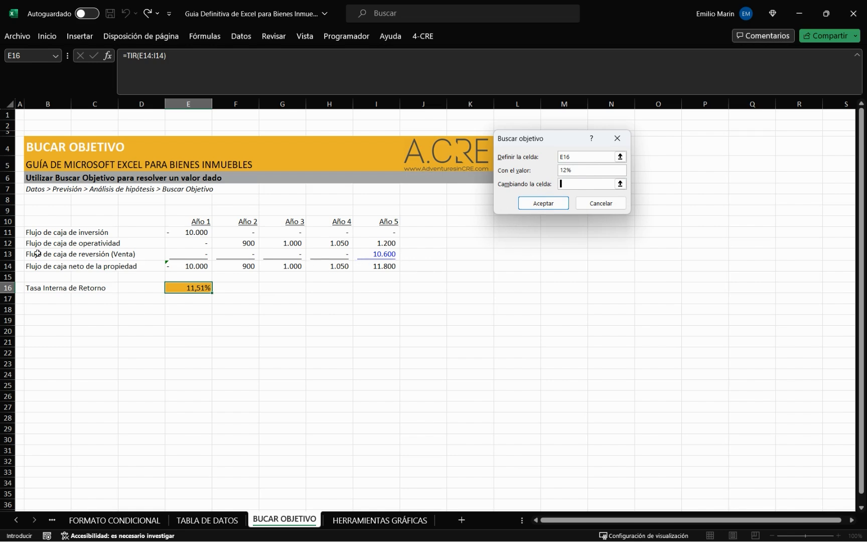
click(374, 253)
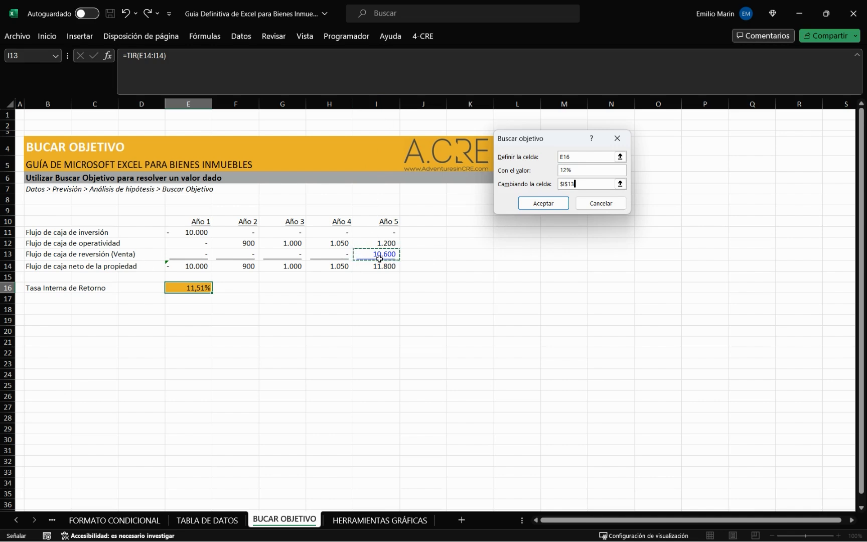
click(536, 203)
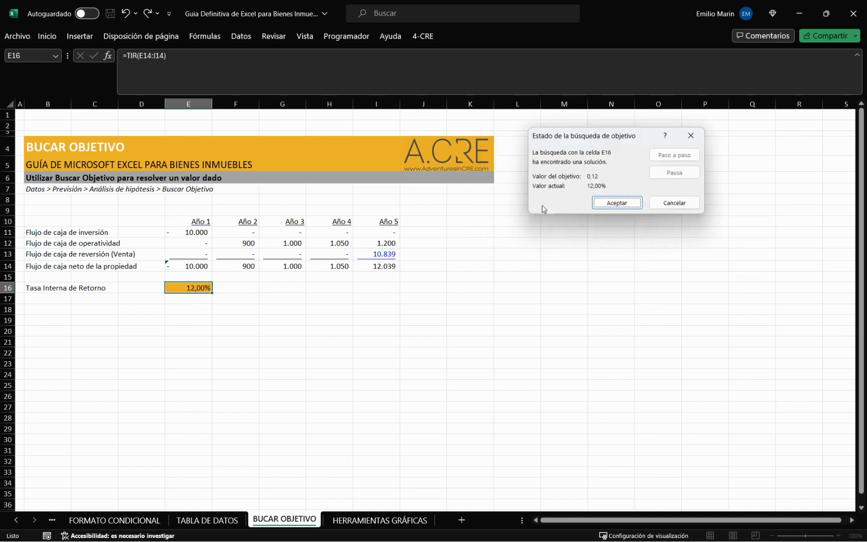
click(616, 203)
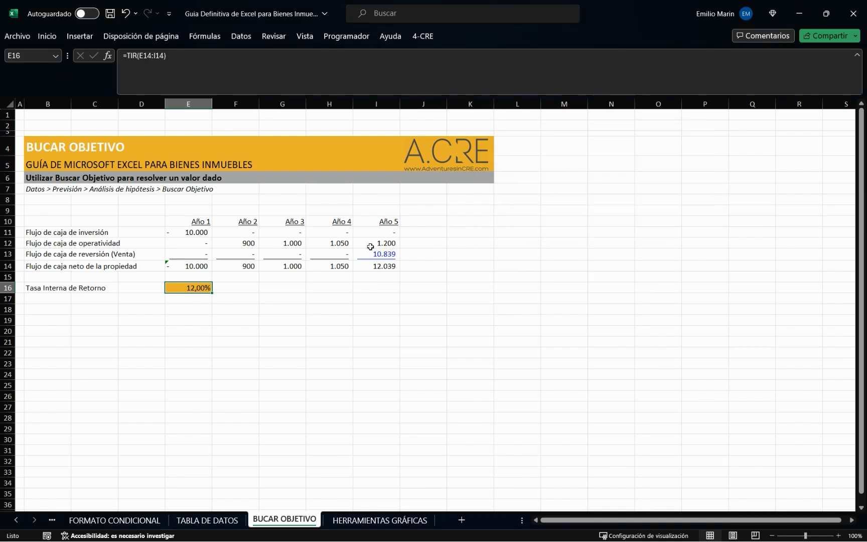
Examine the solved Año 5 sale value in I13 and the resulting internal rate of return in E16 against the cash flow rows.
click(388, 255)
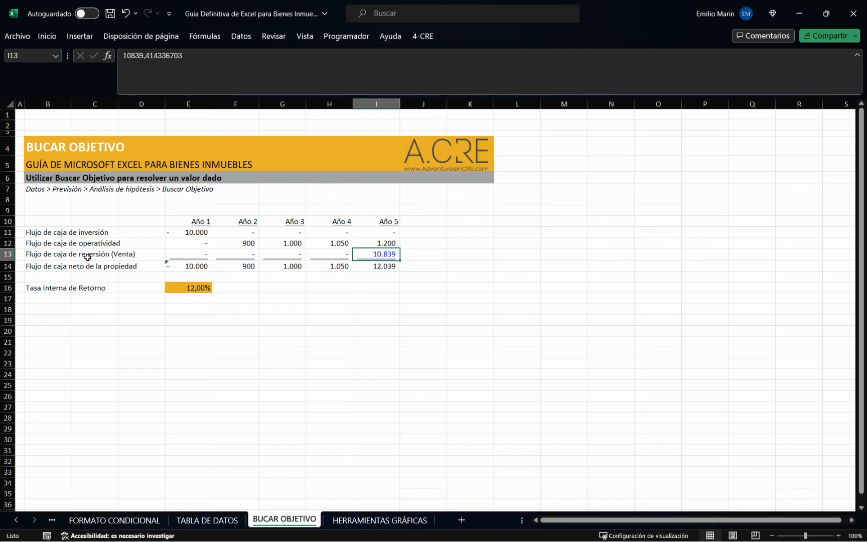
drag(42, 253, 359, 253)
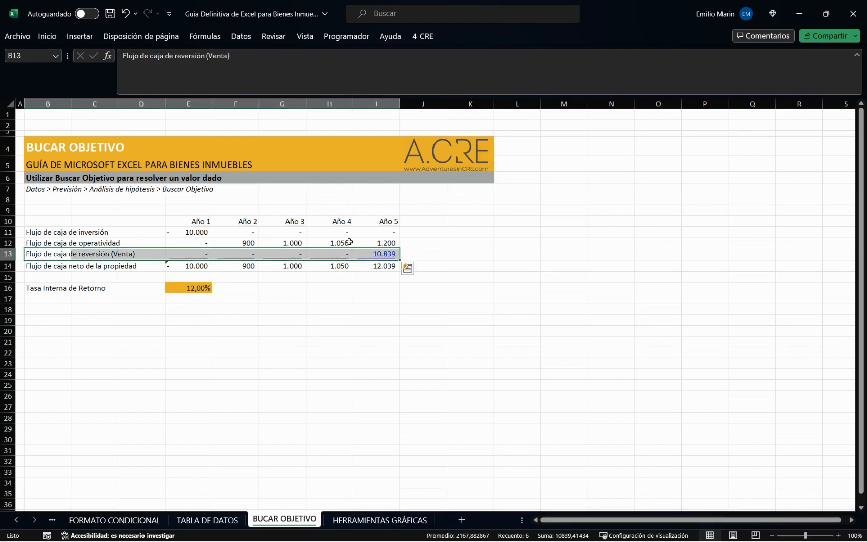
click(380, 254)
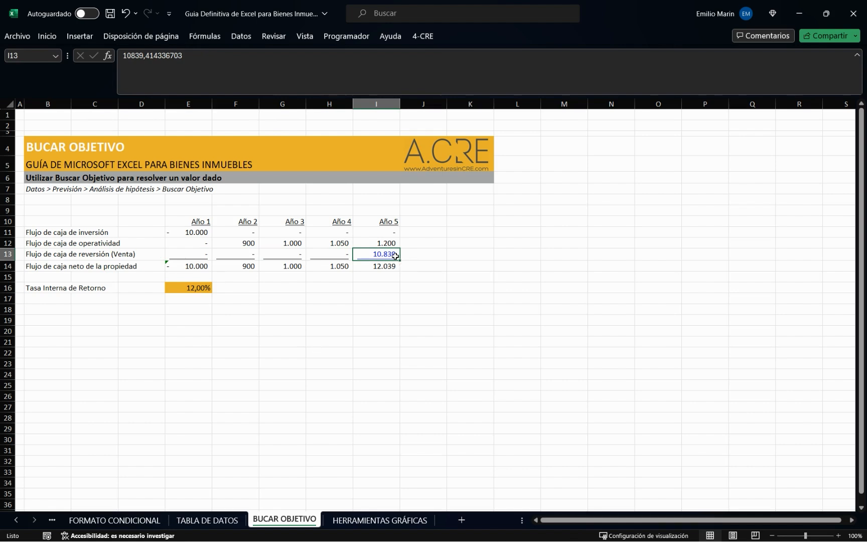
click(195, 286)
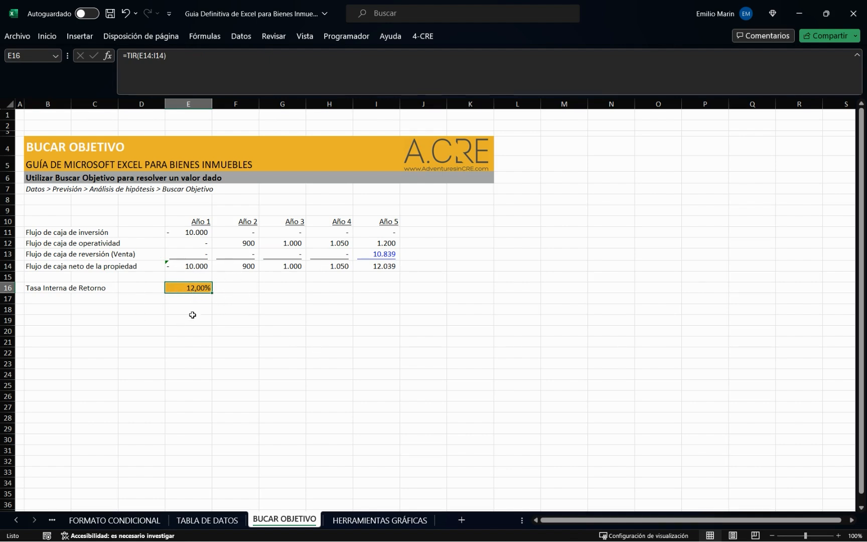
drag(187, 233, 346, 268)
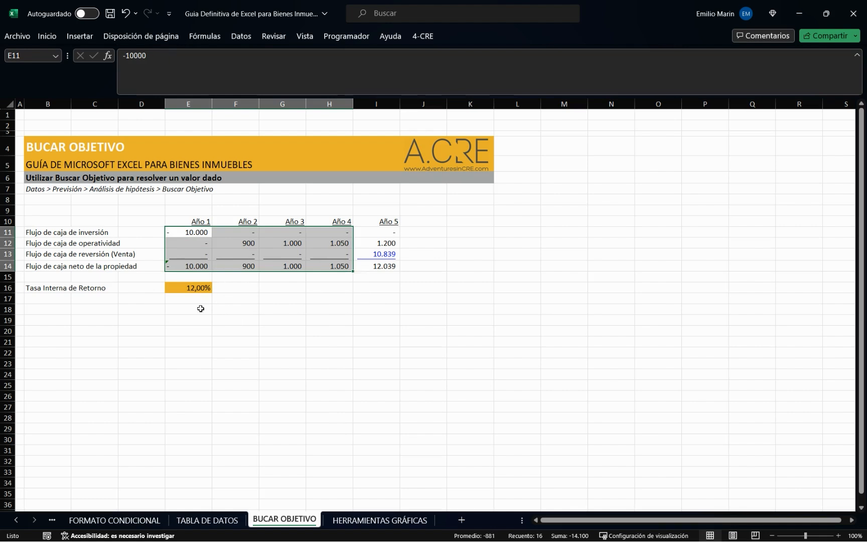
click(195, 288)
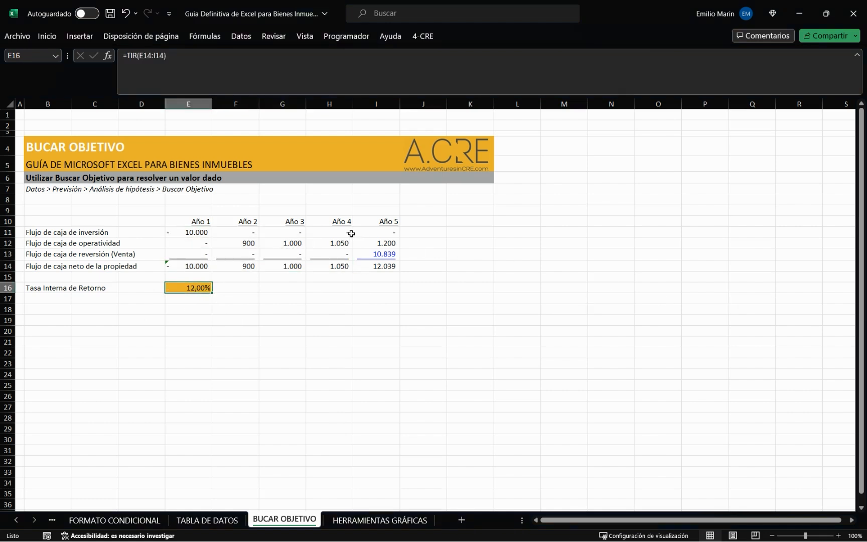
click(220, 307)
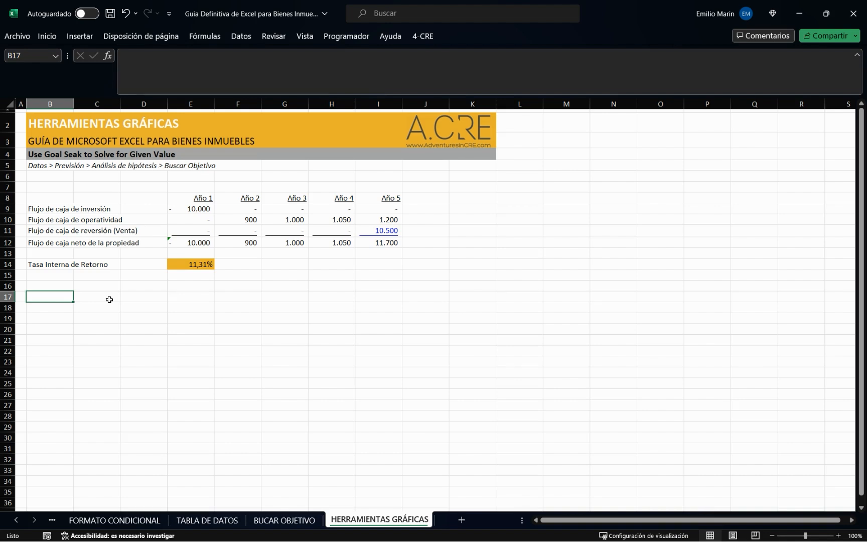
Select only the Año 2 to Año 5 operating cash flows in F10:I10 on the HERRAMIENTAS GRÁFICAS sheet.
key(Right)
key(Right)
key(Right)
key(Right)
key(Up)
key(Up)
key(Up)
key(Up)
key(Up)
key(Up)
key(Up)
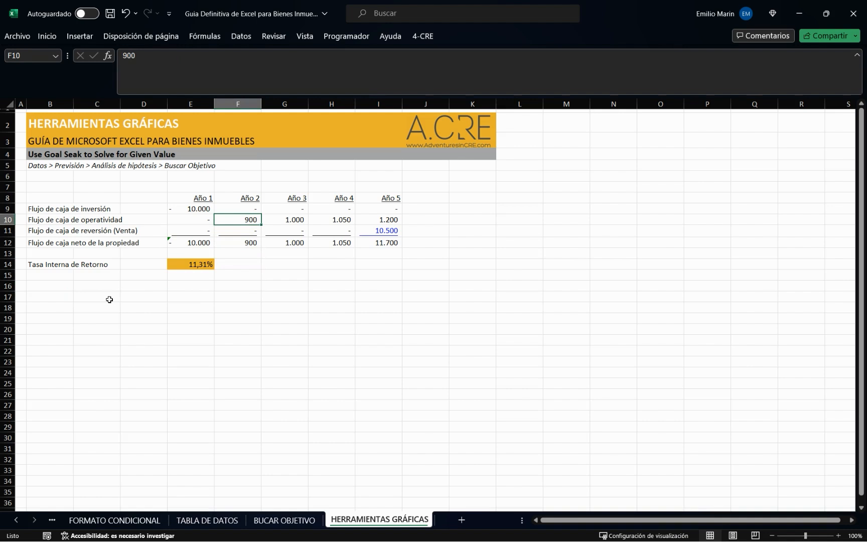
key(shift+Right)
key(shift+Right)
key(shift+Right)
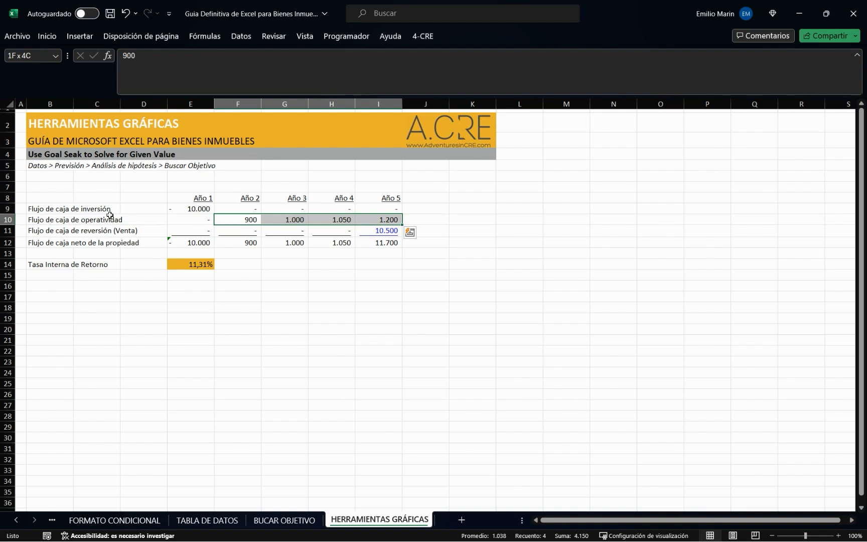
Select the Año 2 to Año 5 headings in F8:I8 together with the operating cash flows in F10:I10.
click(232, 198)
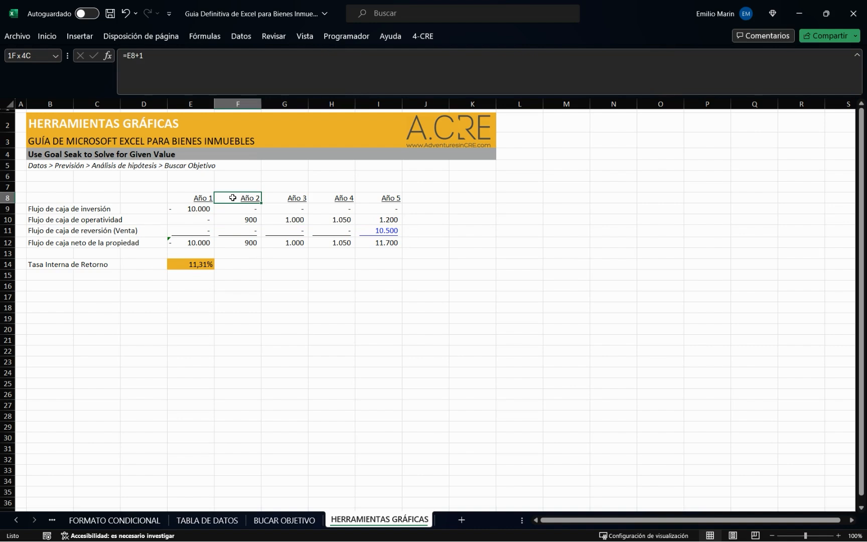
key(shift+Right)
key(shift+Right)
key(shift+Right)
ctrl+click(233, 223)
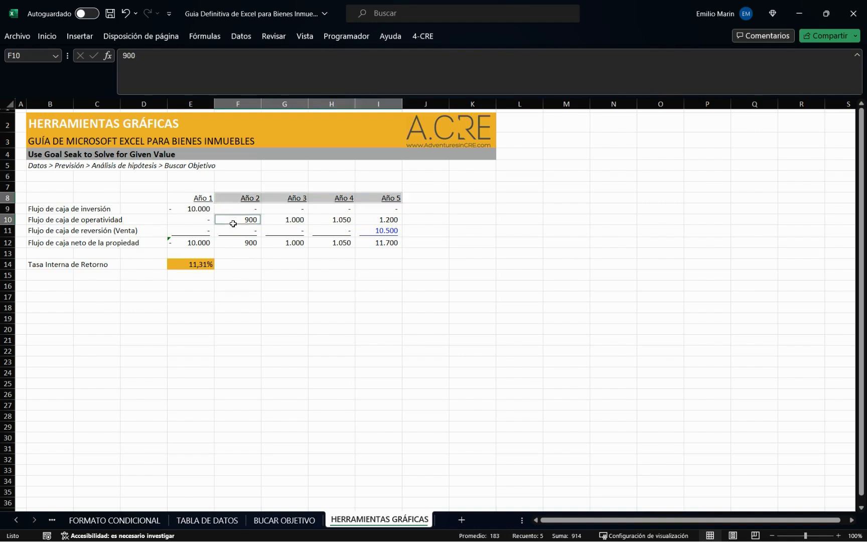
key(shift+Right)
key(shift+Right)
key(shift+Right)
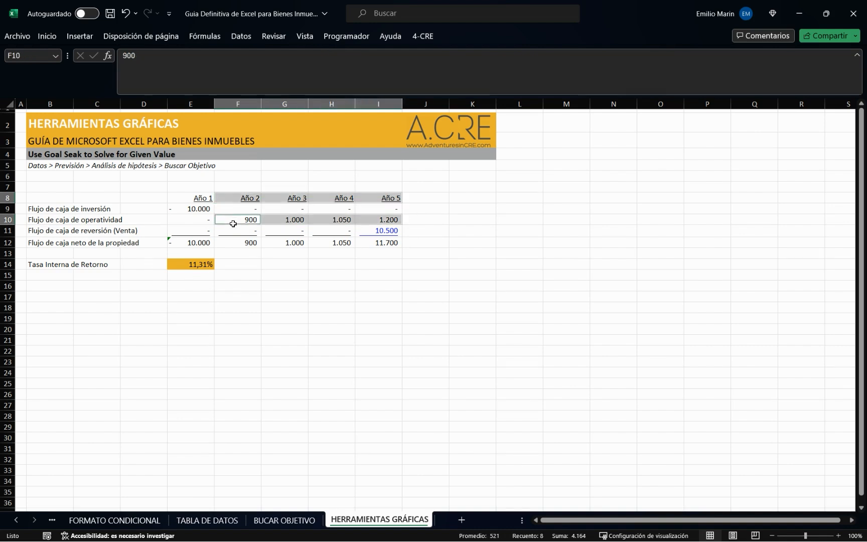
Insert the recommended clustered column chart (Columnas agrupadas) of the selected data and place it beside the cash flow table, around J6:O20.
click(83, 36)
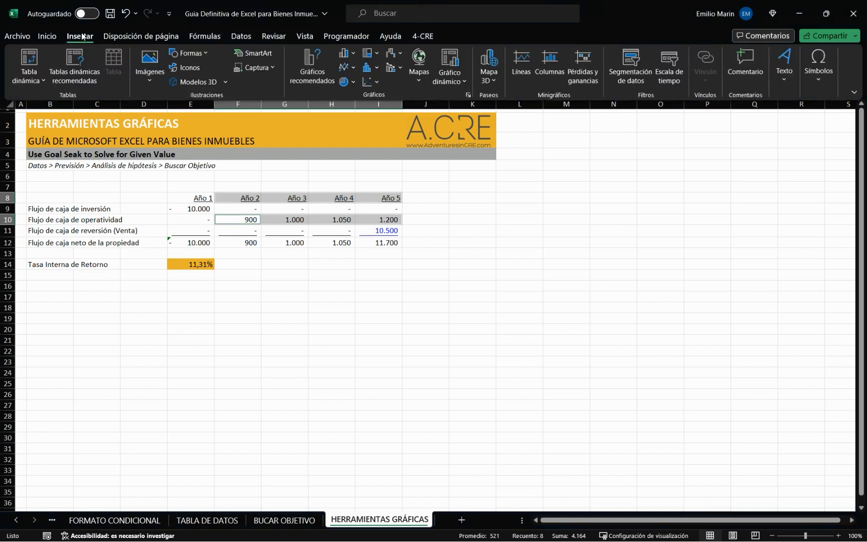
click(312, 76)
scroll(290, 332, down, 1)
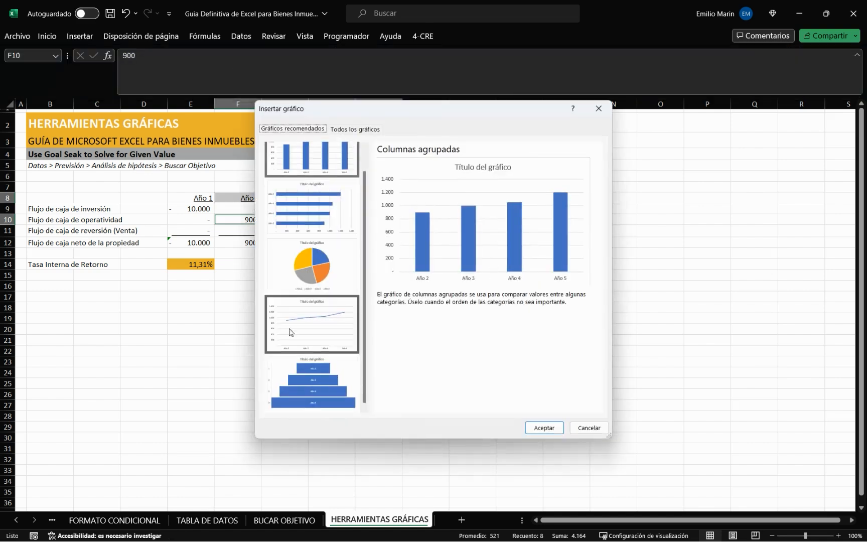
click(339, 128)
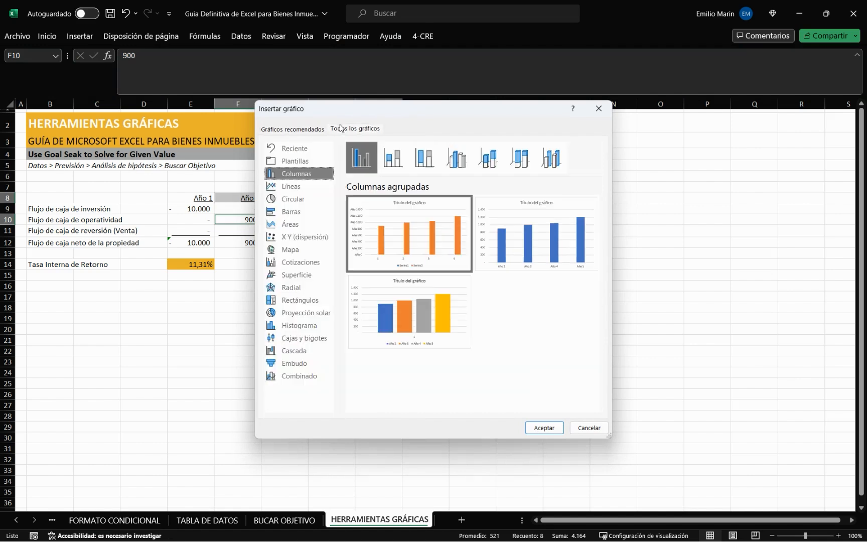
click(301, 130)
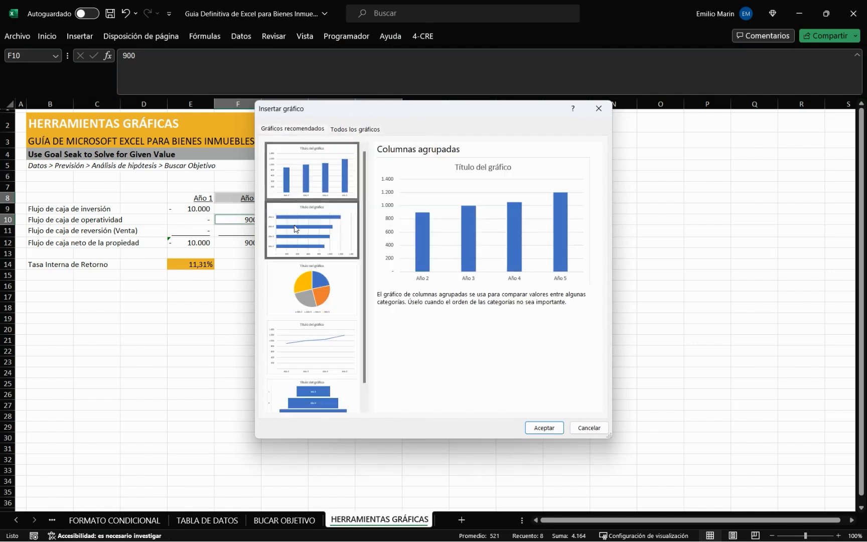
scroll(297, 231, down, 1)
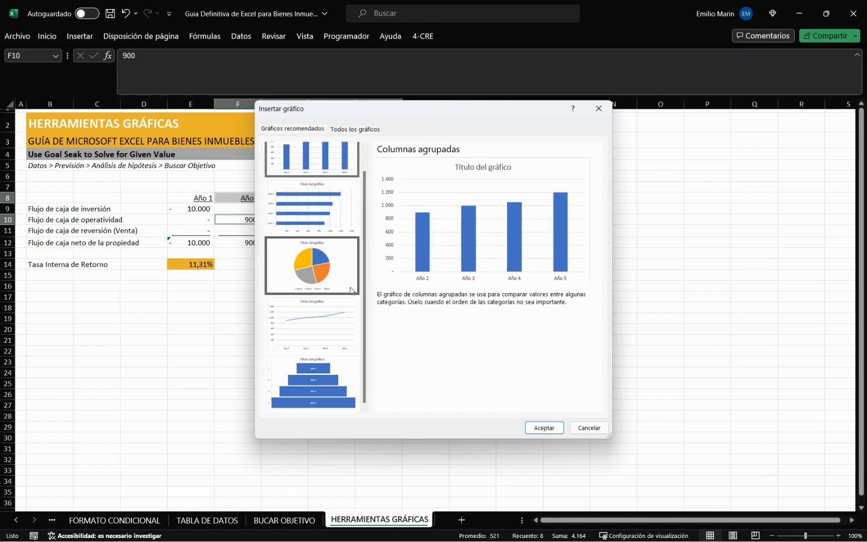
scroll(316, 391, up, 1)
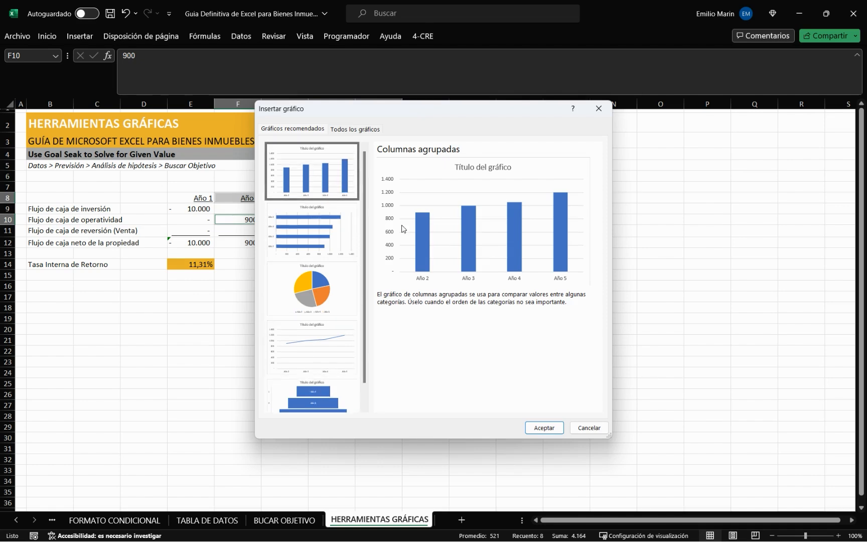
click(533, 429)
drag(486, 226, 638, 178)
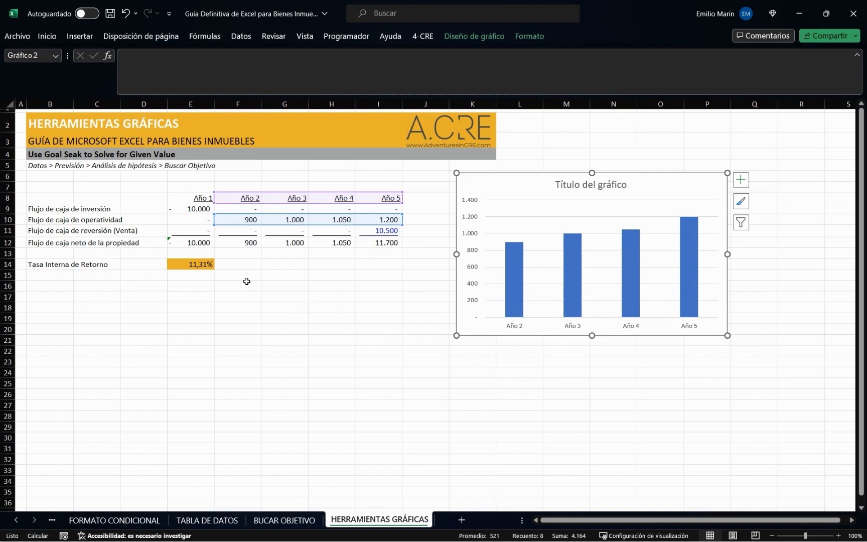
Test the chart's link to the table by setting the Año 2 operating cash flow in F10 to 850, 400 and 1.000 in turn.
click(256, 353)
click(245, 220)
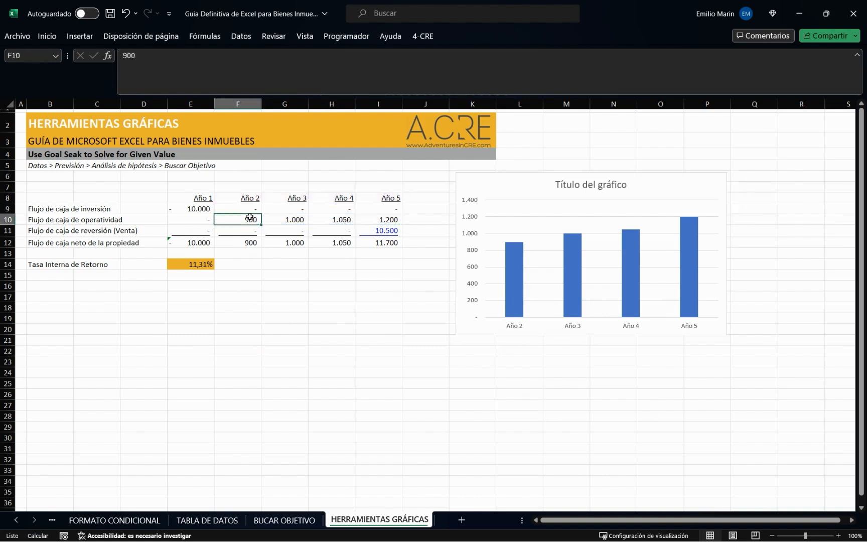
text(850)
key(Return)
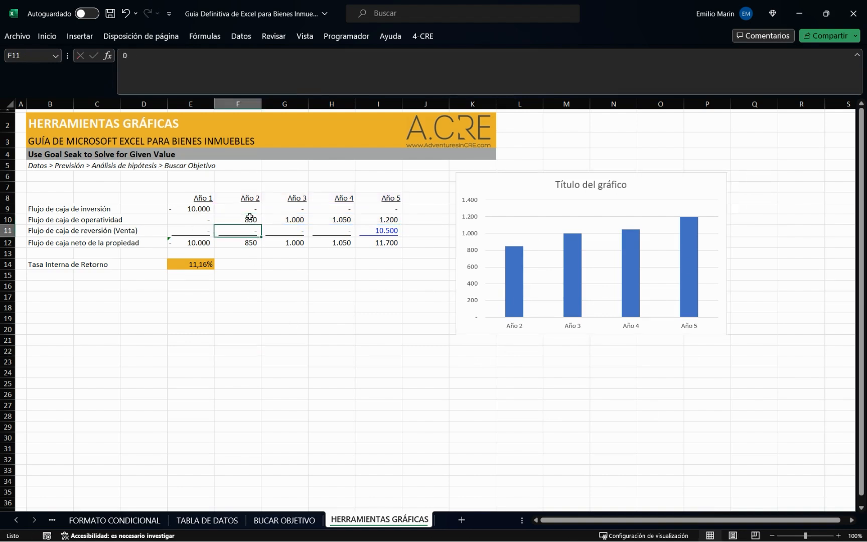
click(250, 218)
text(400)
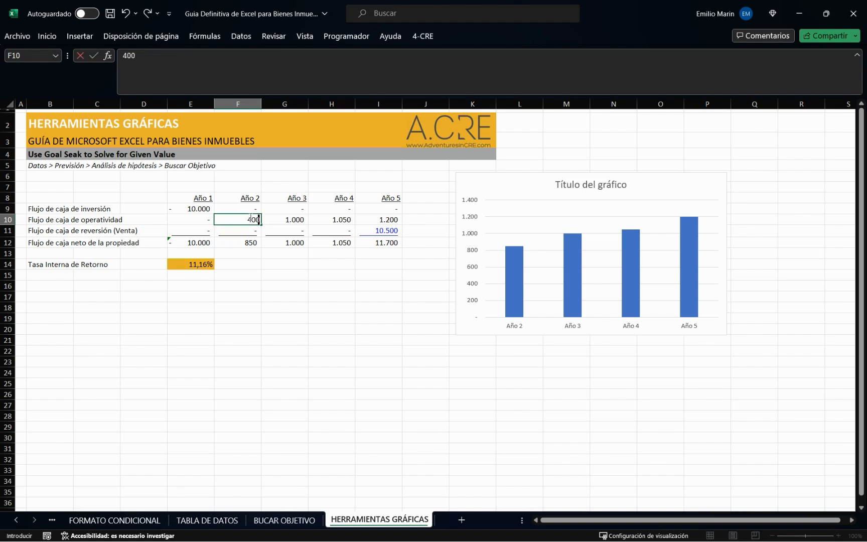
key(Return)
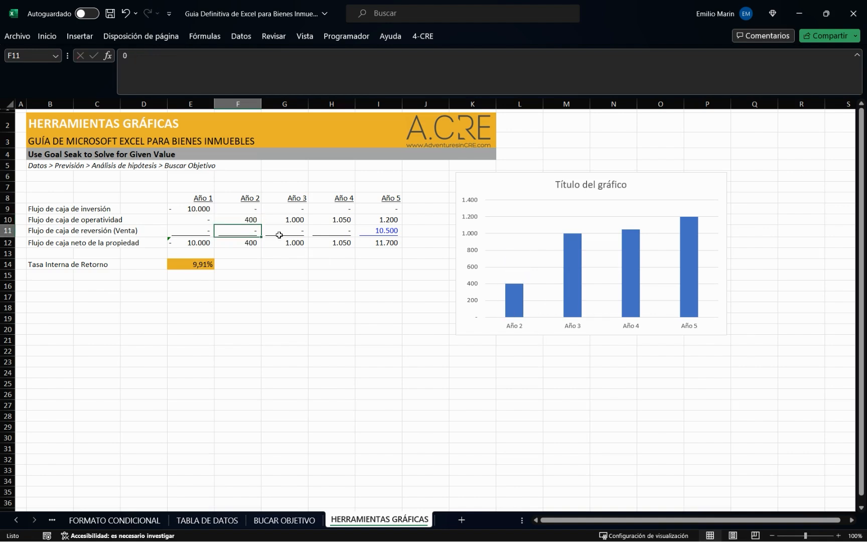
click(249, 219)
text(1.000)
key(Return)
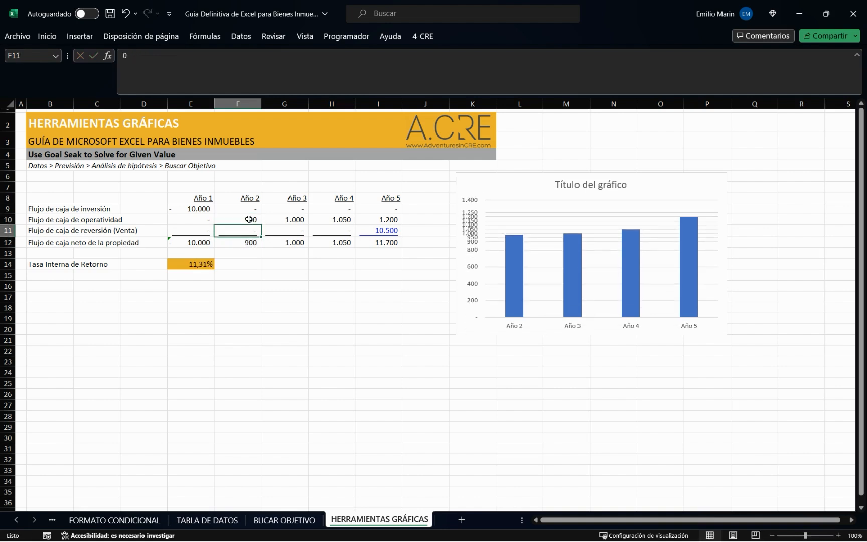
Replace the chart's placeholder title with "Flujo de caja de operatividad", copied from the row label in B10.
click(748, 246)
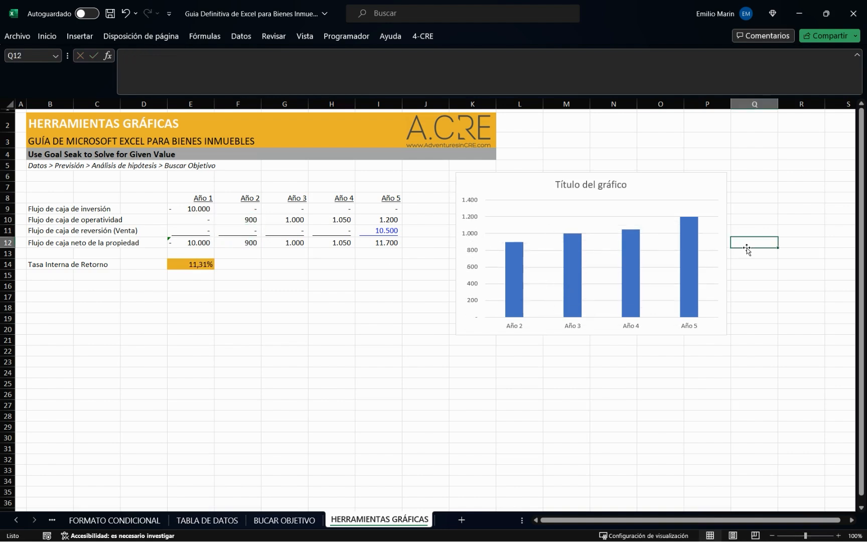
click(637, 190)
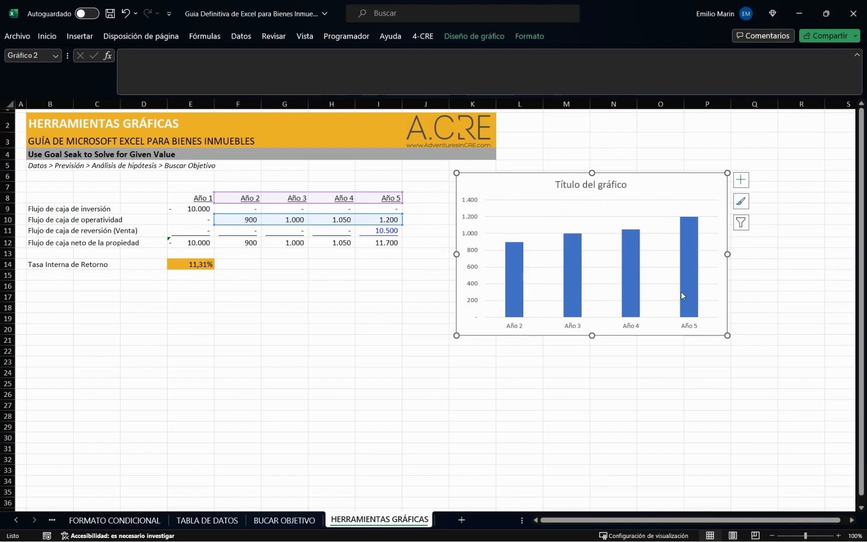
double_click(596, 187)
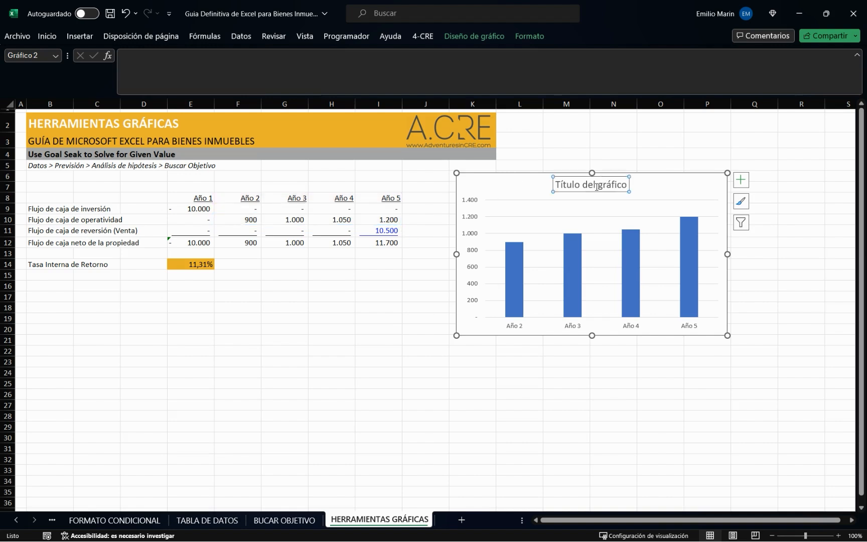
drag(626, 185, 553, 184)
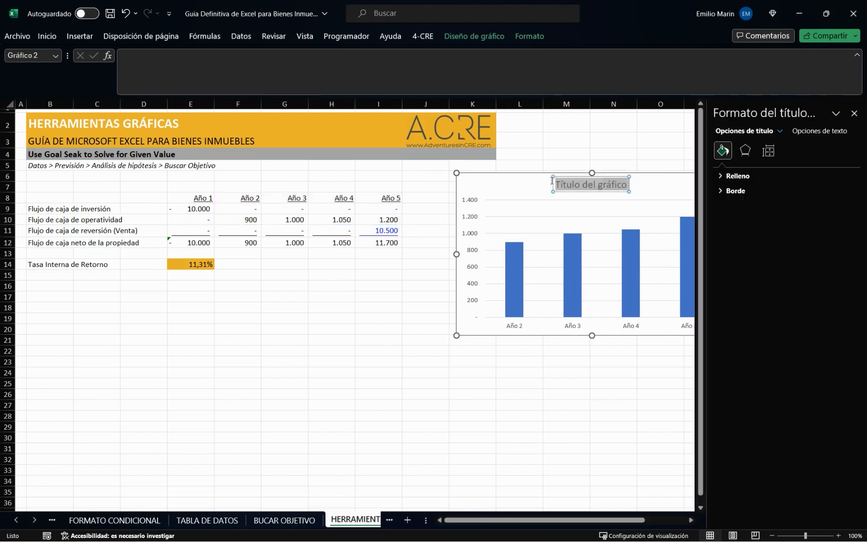
click(43, 219)
drag(242, 82, 110, 97)
key(ctrl+c)
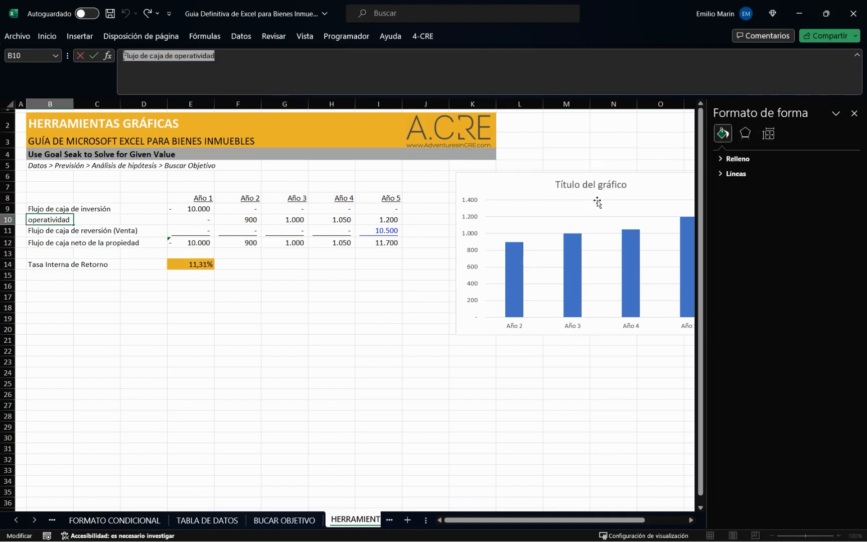
click(593, 185)
double_click(589, 185)
drag(628, 185, 534, 187)
key(ctrl+v)
click(519, 372)
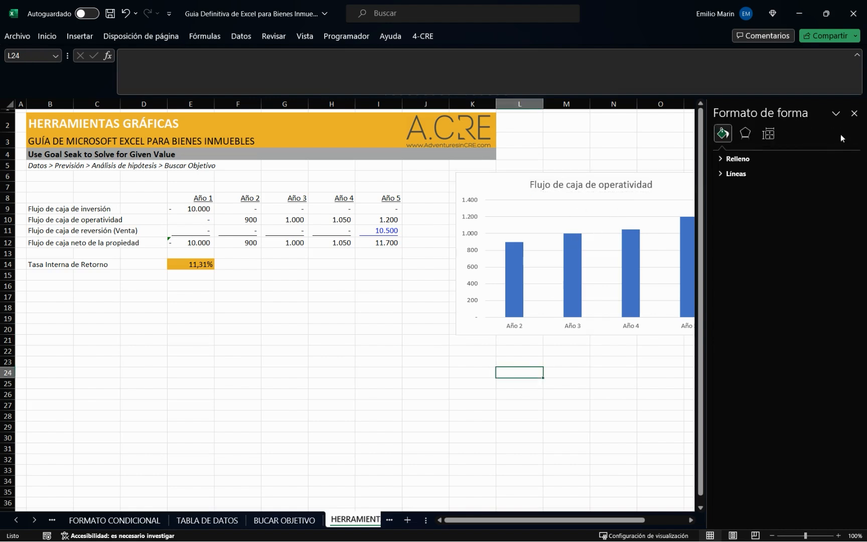
Review the fill and line formatting options for the chart's plot area, and dismiss them without changes.
click(740, 159)
click(723, 159)
click(720, 175)
click(721, 175)
click(587, 213)
click(517, 481)
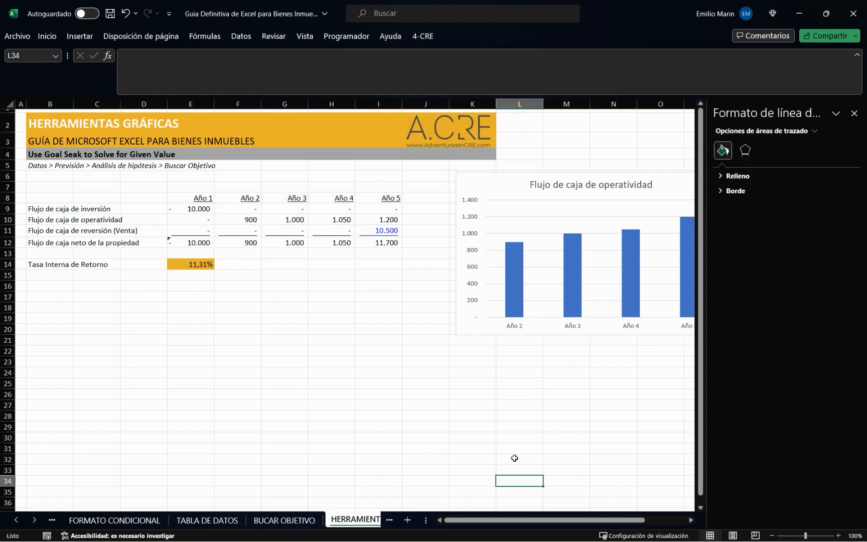
click(854, 113)
Review the chart's filter options for series and category values and names, leaving all of them included.
click(685, 179)
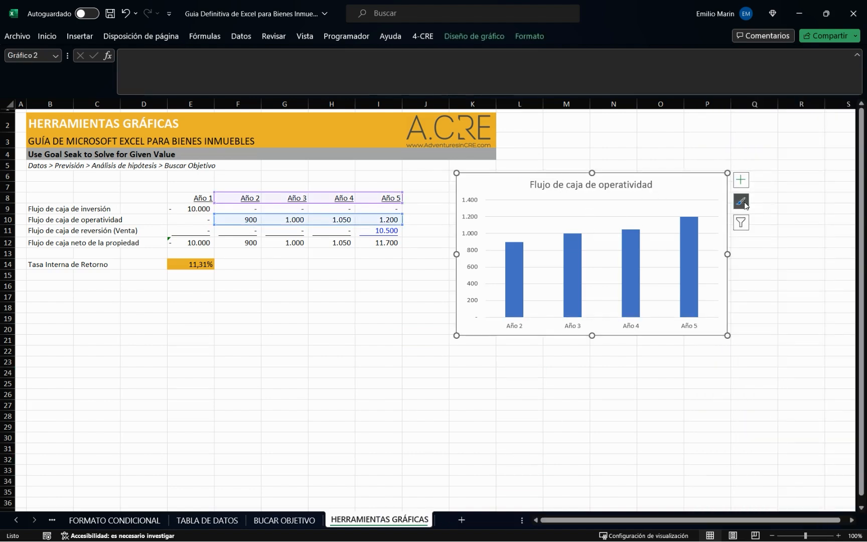
click(741, 222)
click(381, 227)
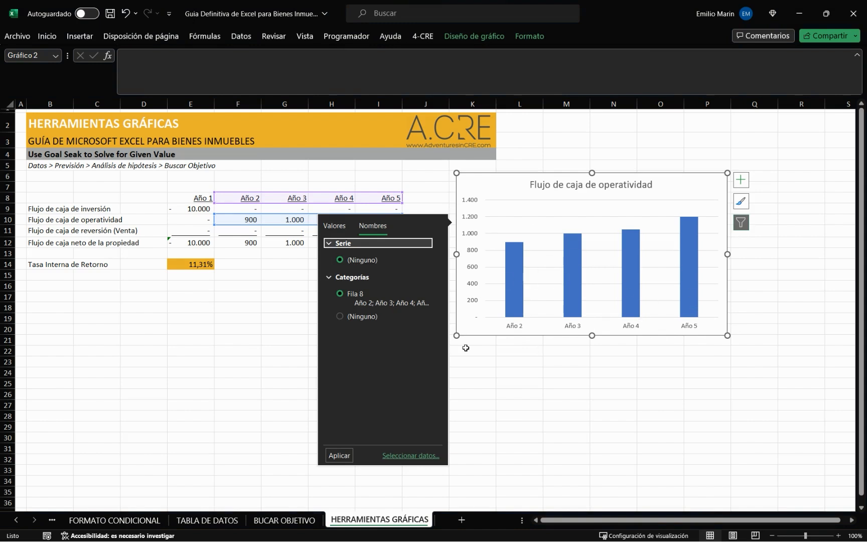
click(334, 233)
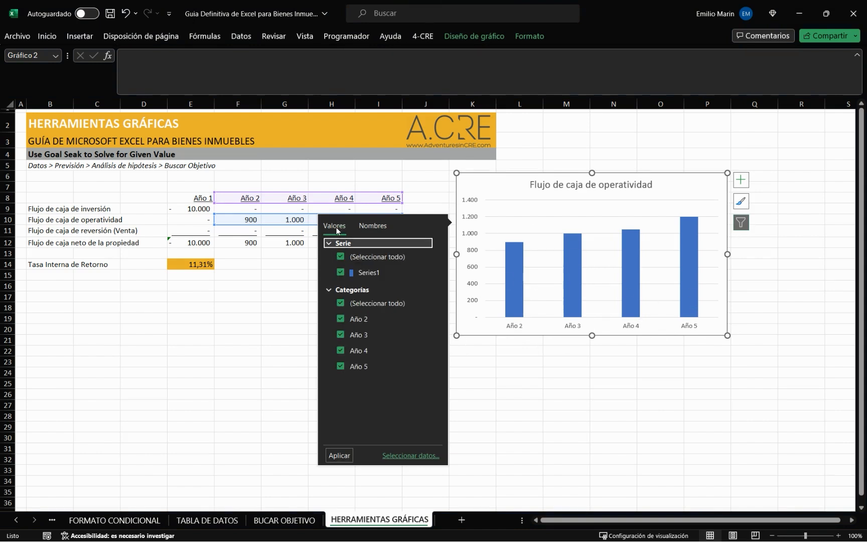
click(373, 274)
click(378, 276)
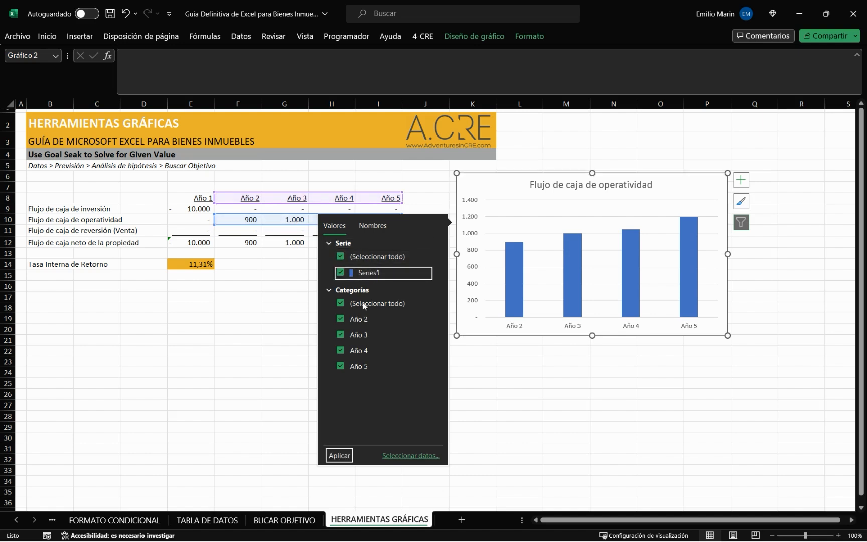
click(267, 335)
Preview the multicolour and monochrome colour palettes on the columns of the operating cash flow chart.
click(678, 192)
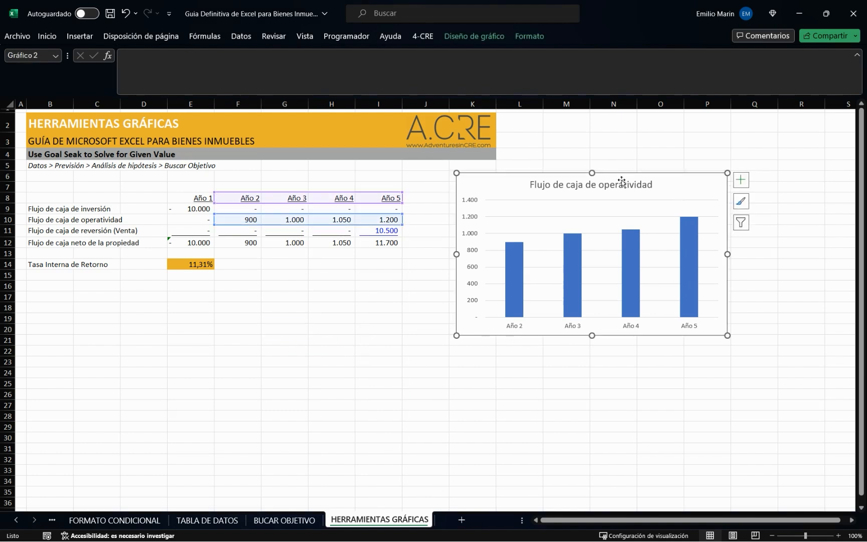
click(743, 201)
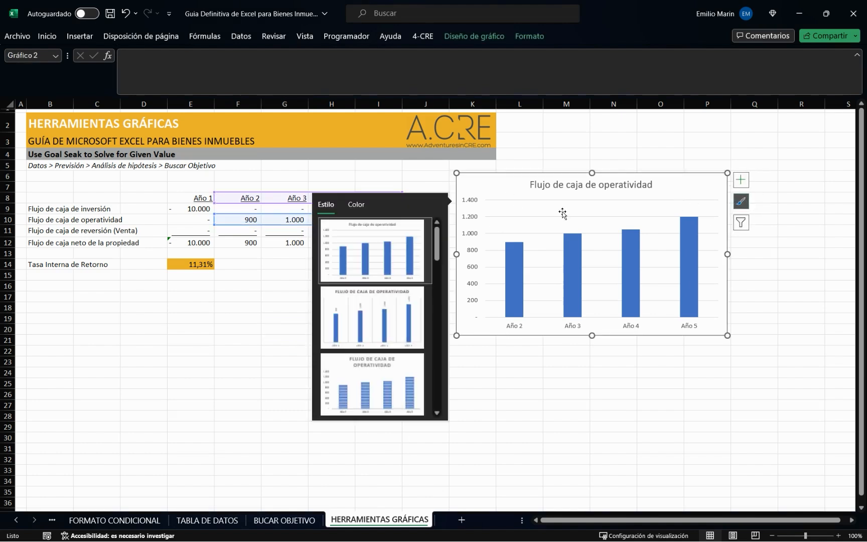
click(356, 205)
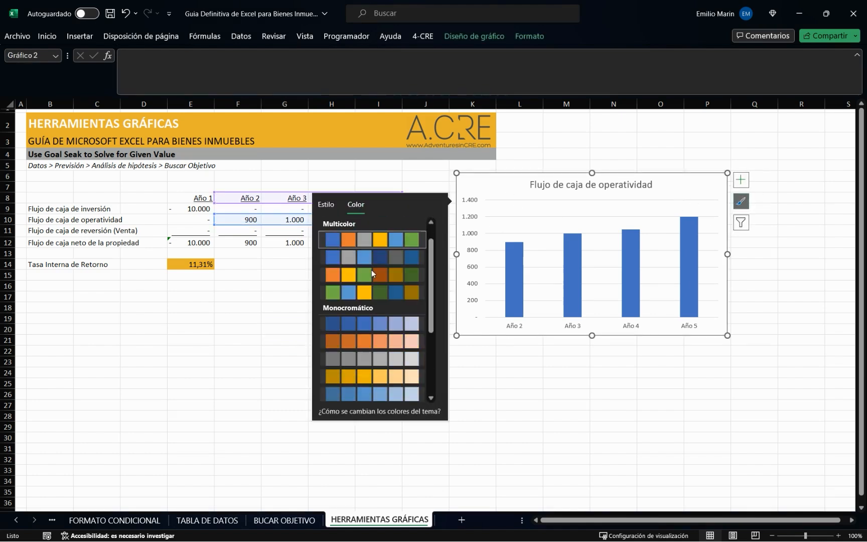
click(365, 276)
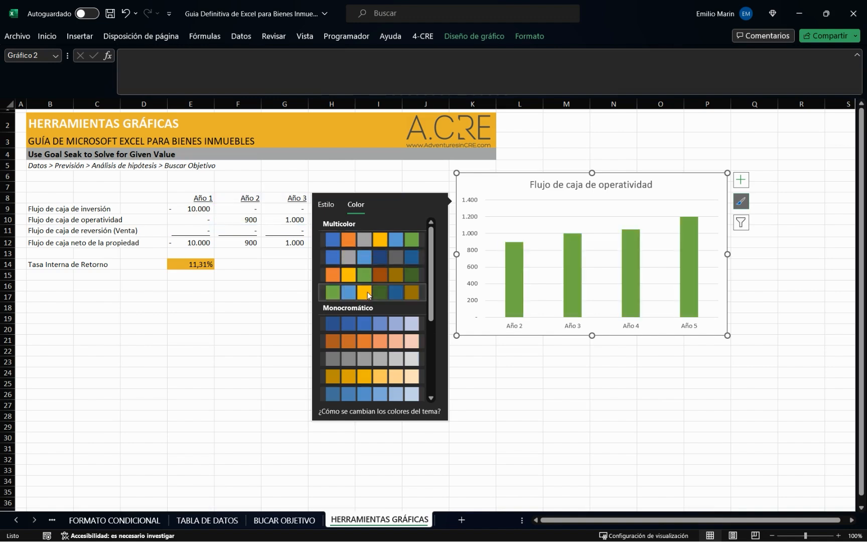
click(368, 325)
Apply the second chart style to add value labels to the columns, and return the chart to the first style.
click(326, 205)
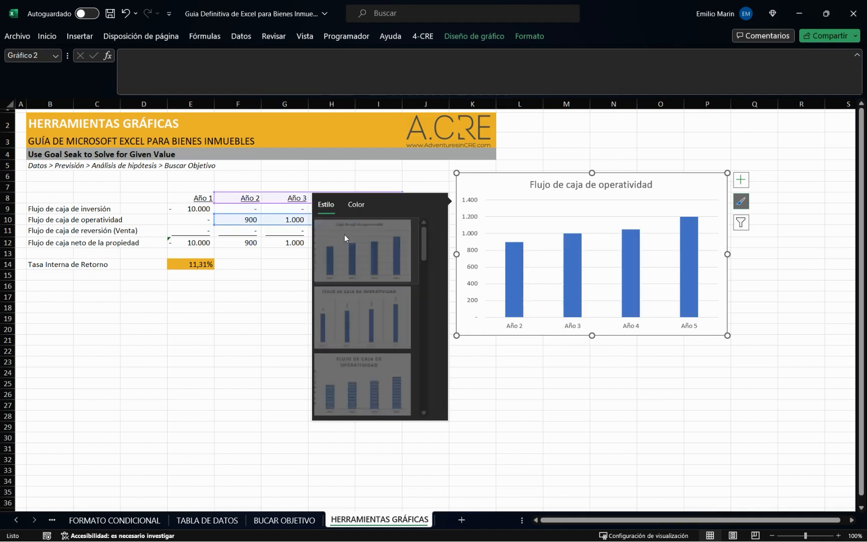
click(380, 312)
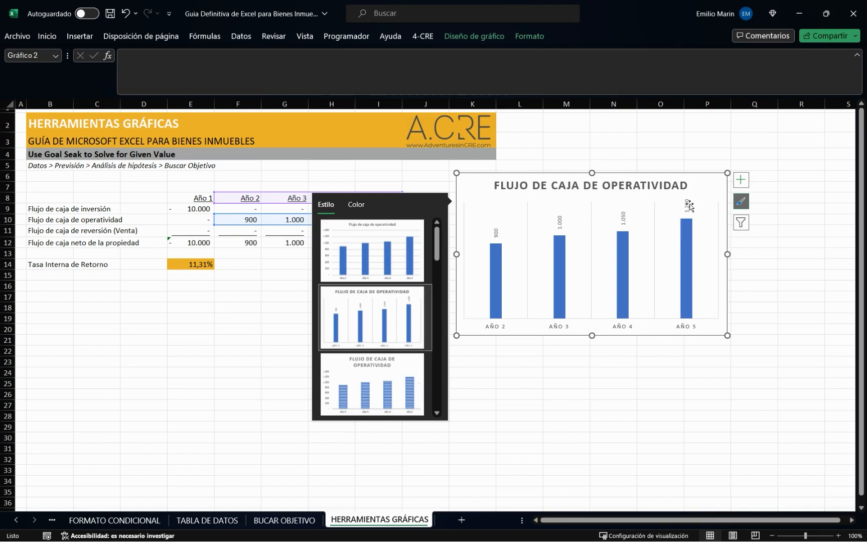
click(358, 273)
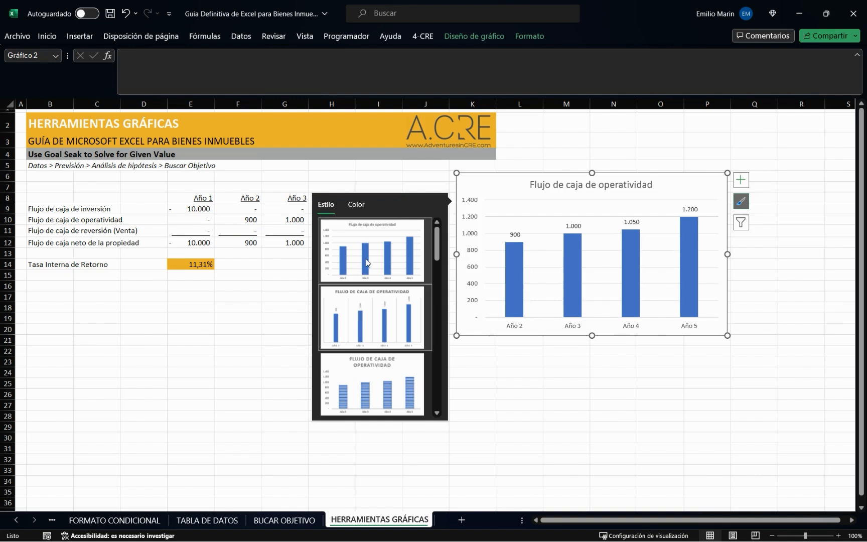
click(705, 387)
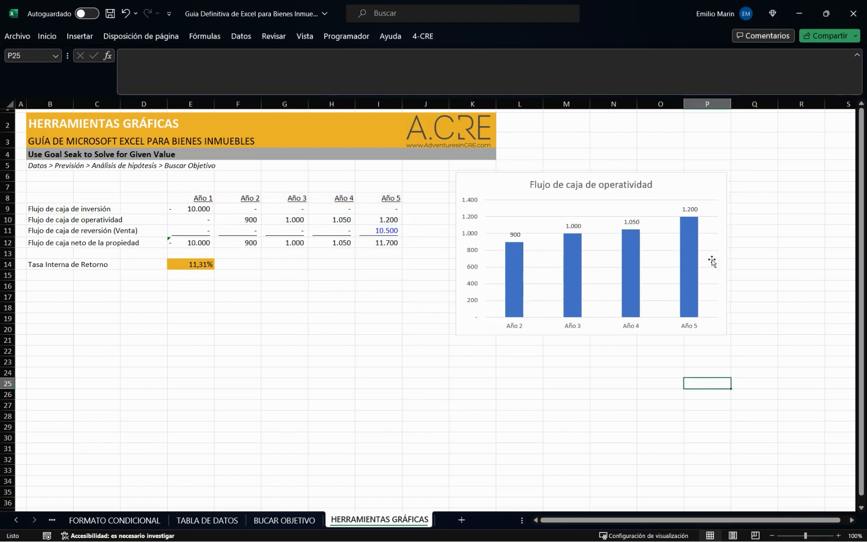
Examine the design and format commands available for the selected operating cash flow chart.
click(491, 188)
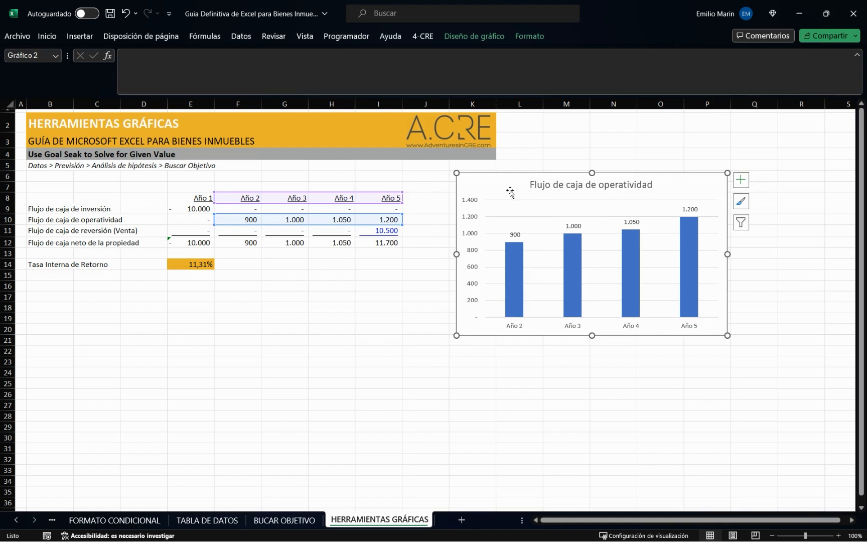
click(483, 42)
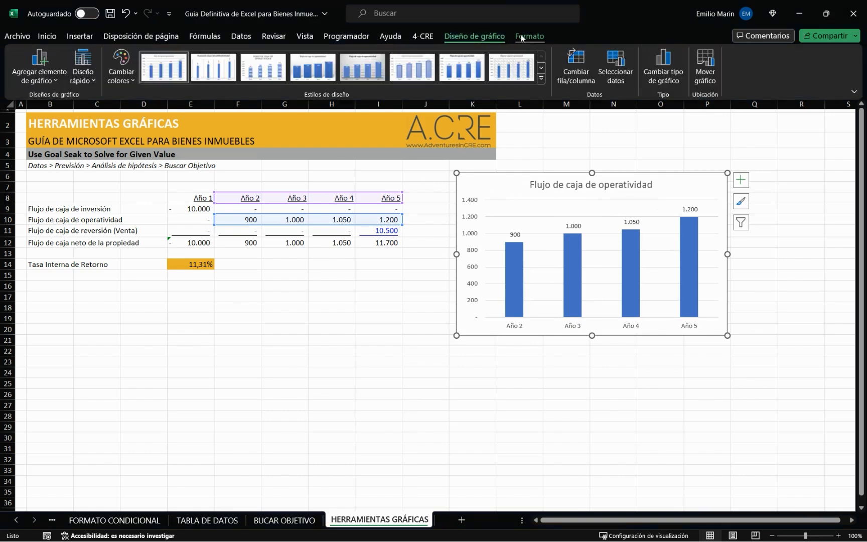
click(521, 35)
click(484, 36)
click(520, 37)
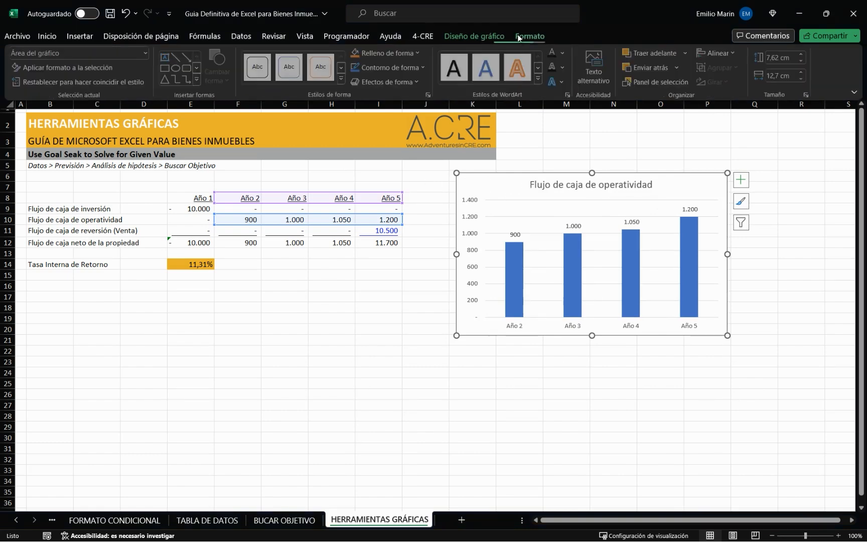
click(487, 37)
click(425, 297)
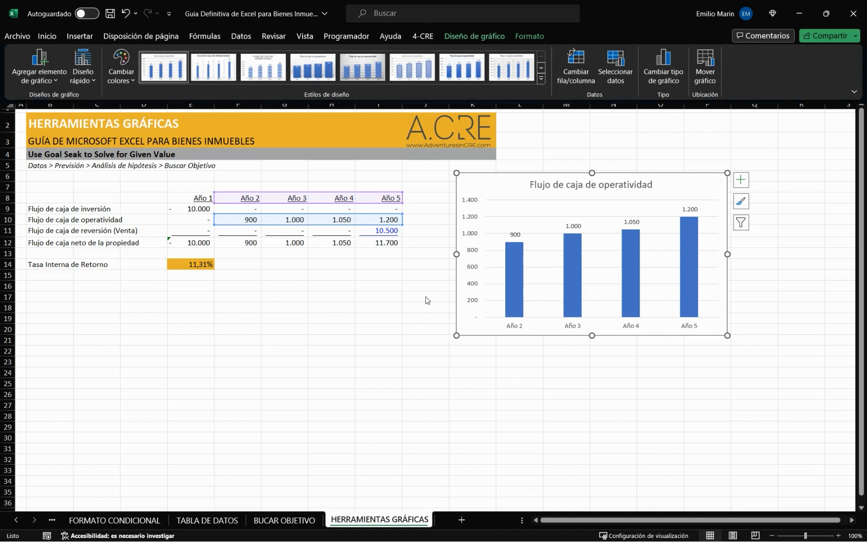
click(378, 285)
click(507, 186)
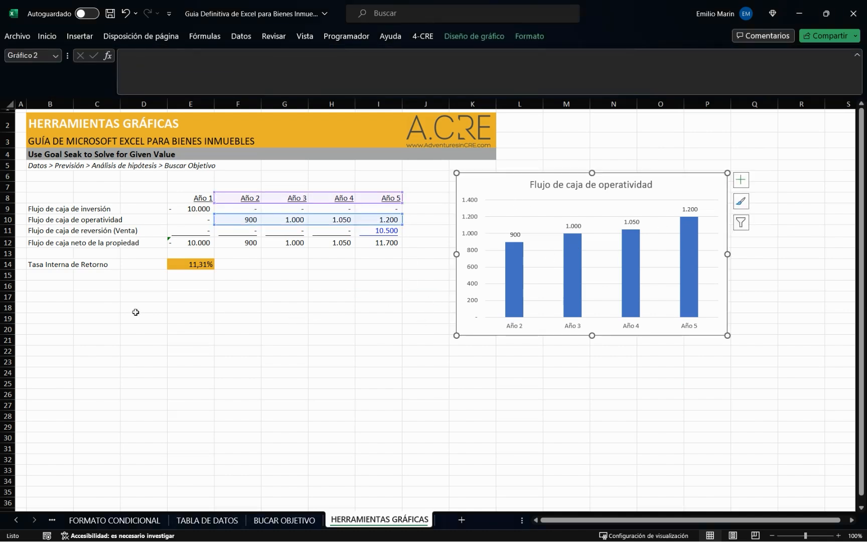
click(55, 295)
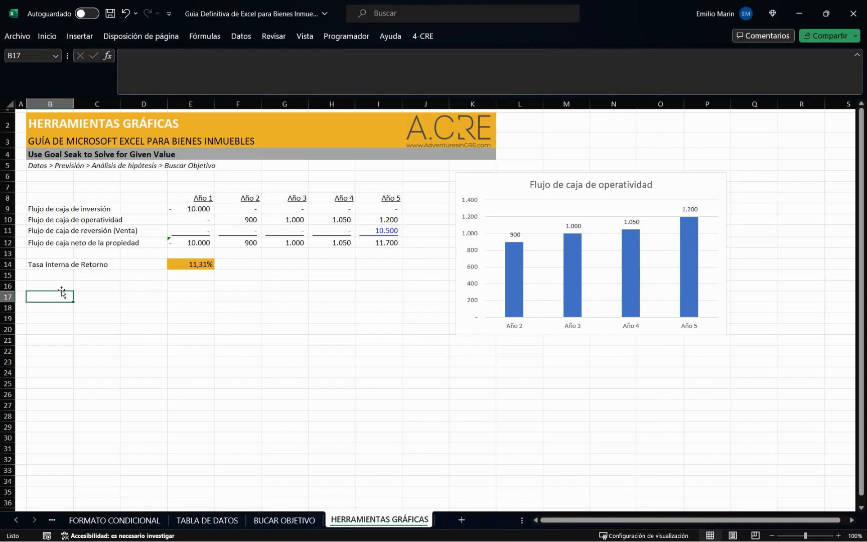
click(474, 191)
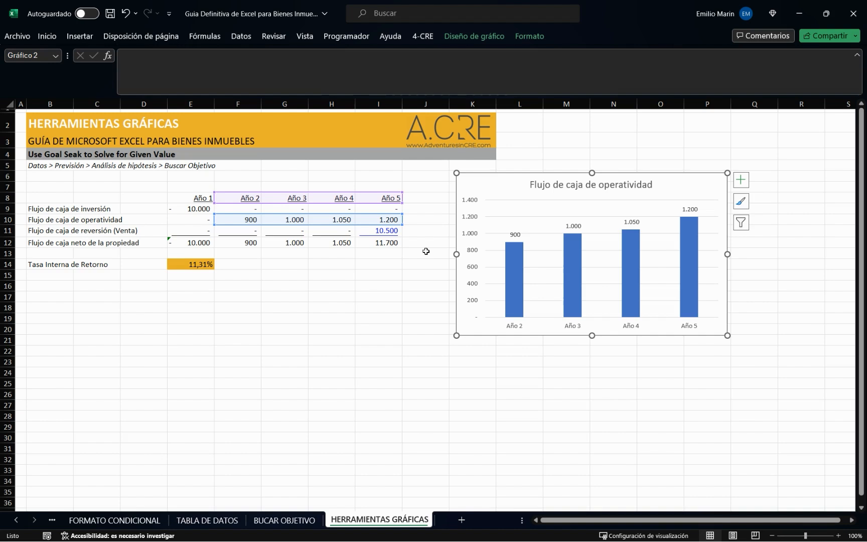
click(62, 327)
click(59, 340)
drag(57, 353, 57, 356)
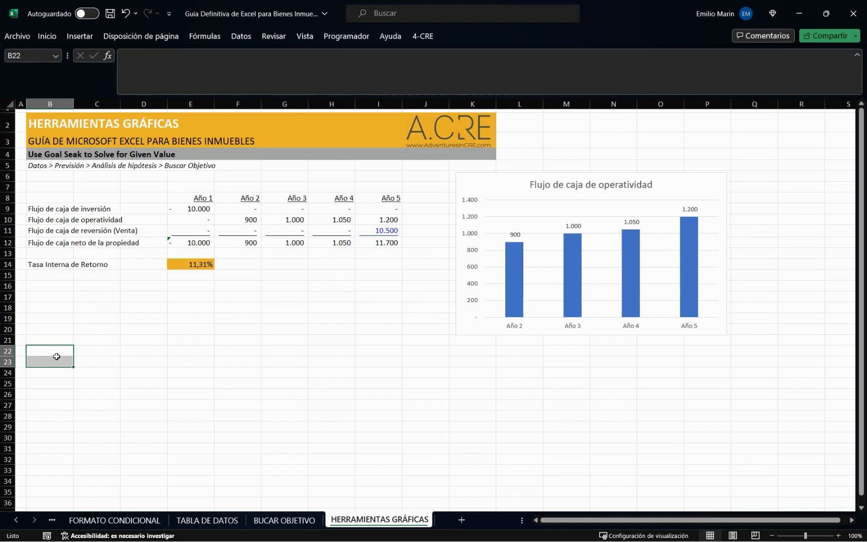